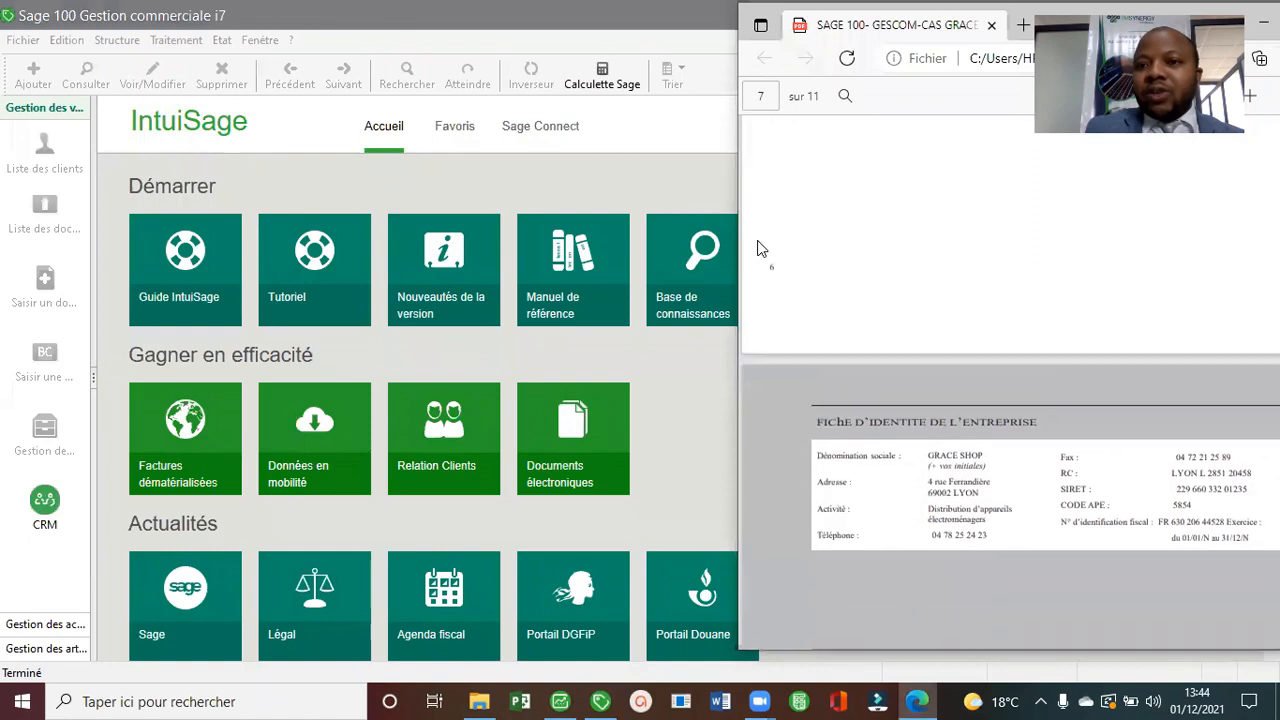
Review the GRACE SHOP case study's table of contents, company presentation and Paramétrage assignments.
{"action": "scroll", "coordinate": [757, 248], "scroll_direction": "up", "scroll_amount": 15}
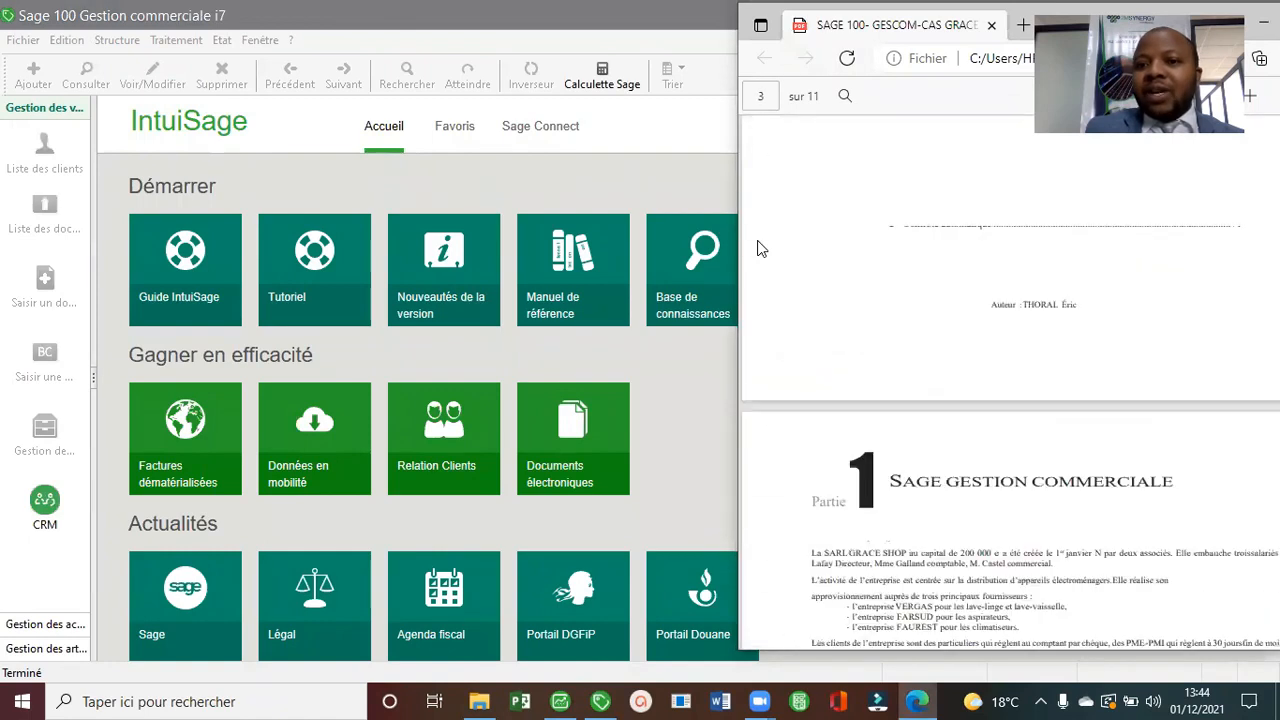
{"action": "scroll", "coordinate": [757, 248], "scroll_direction": "down", "scroll_amount": 1}
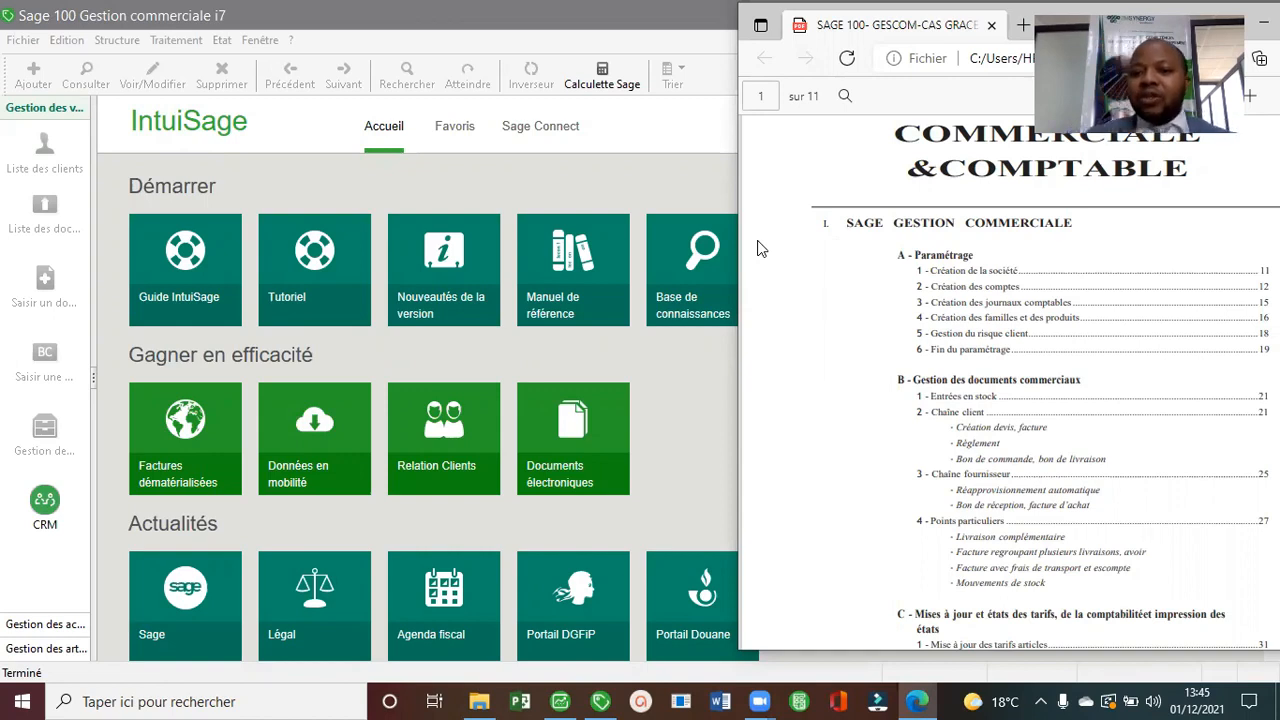
{"action": "scroll", "coordinate": [757, 248], "scroll_direction": "down", "scroll_amount": 10}
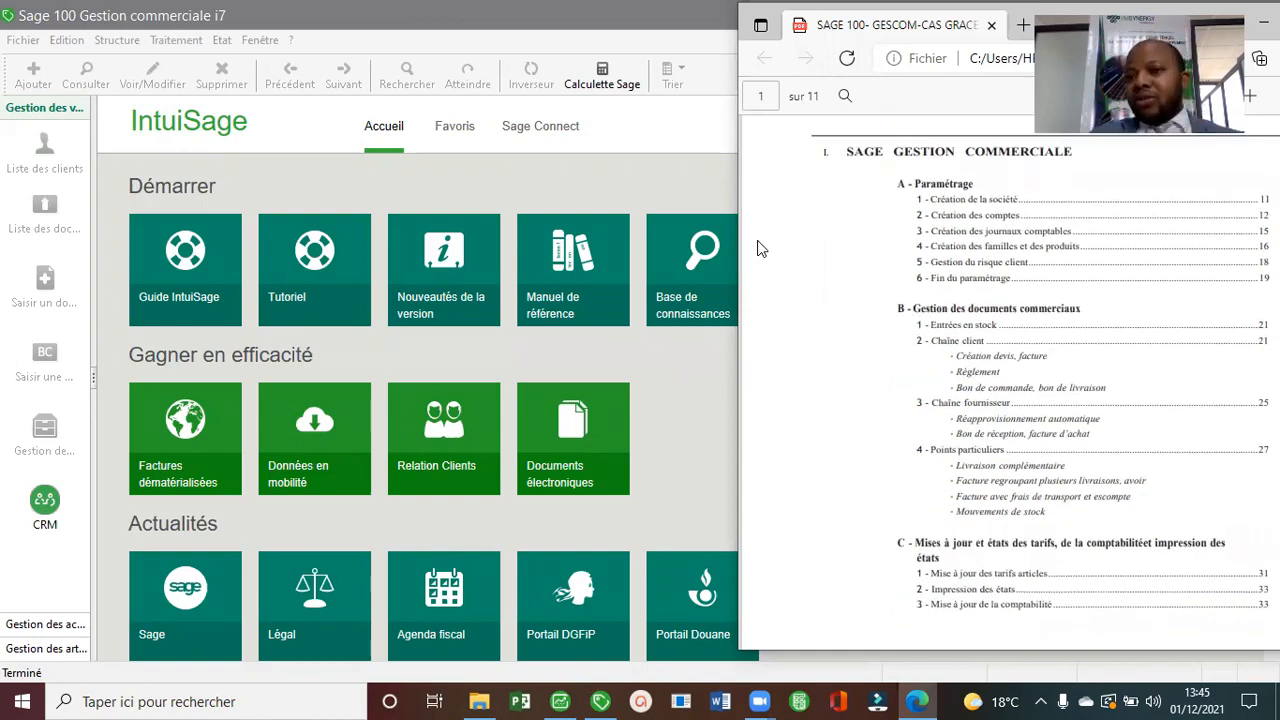
{"action": "scroll", "coordinate": [757, 248], "scroll_direction": "down", "scroll_amount": 5}
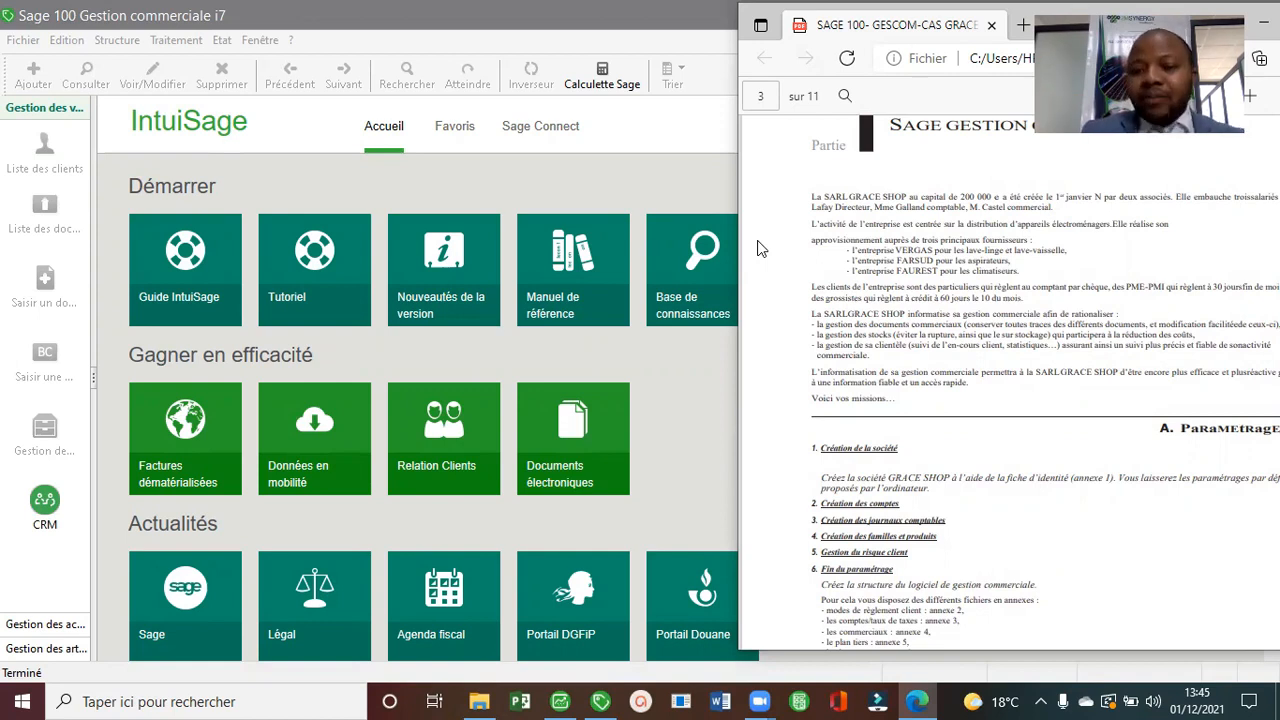
{"action": "scroll", "coordinate": [757, 248], "scroll_direction": "down", "scroll_amount": 3}
{"action": "scroll", "coordinate": [757, 248], "scroll_direction": "up", "scroll_amount": 3}
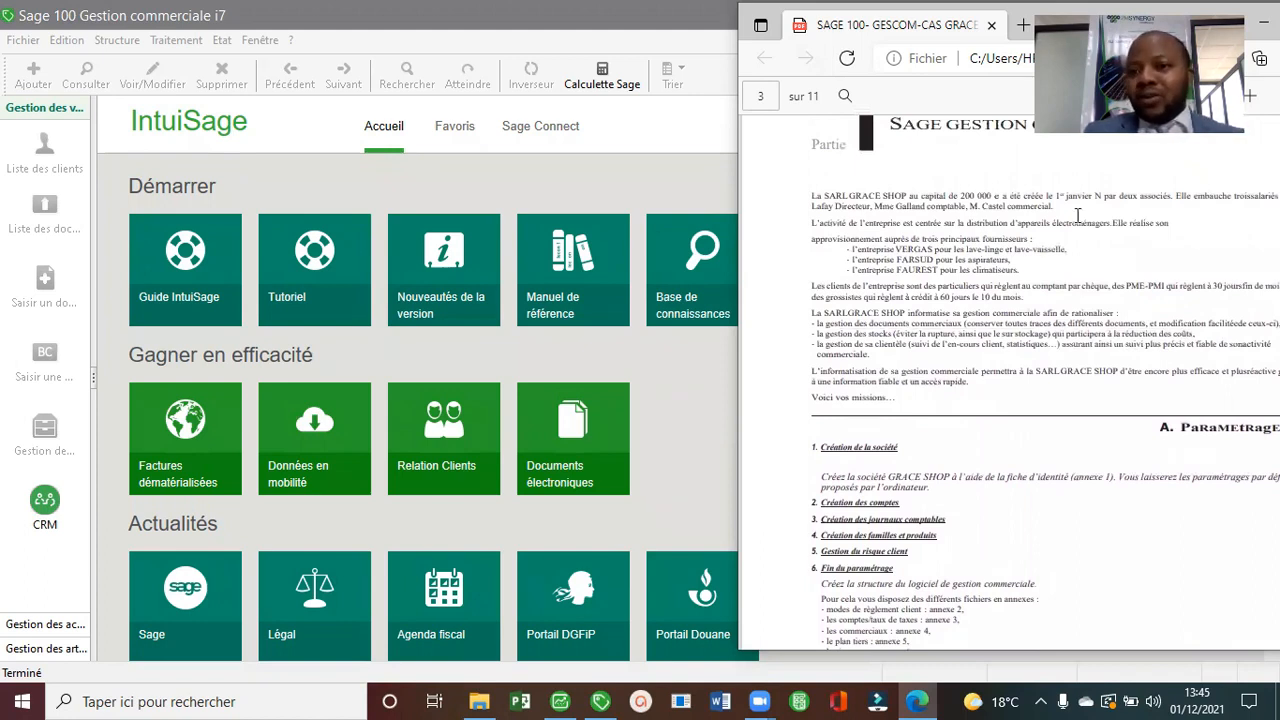
{"action": "left_click_drag", "start_coordinate": [1076, 218], "coordinate": [1034, 249]}
{"action": "left_click", "coordinate": [1104, 425]}
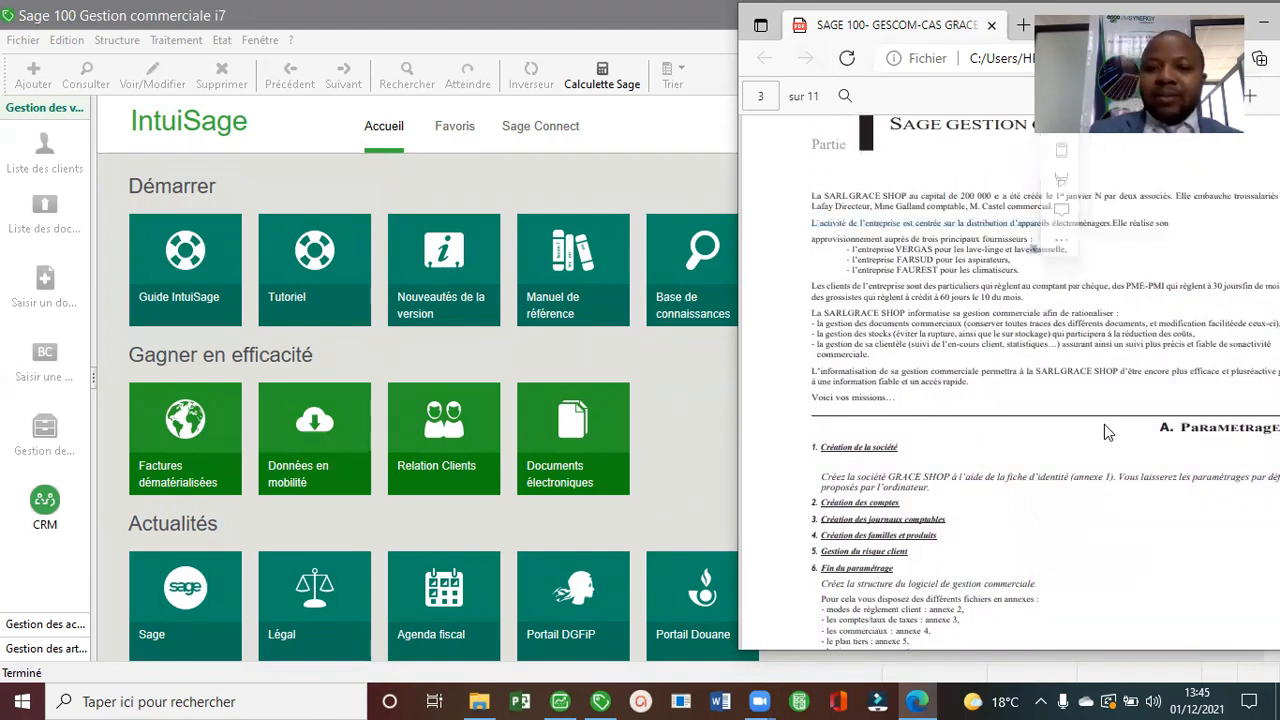
{"action": "scroll", "coordinate": [1104, 424], "scroll_direction": "down", "scroll_amount": 10}
{"action": "scroll", "coordinate": [1104, 424], "scroll_direction": "up", "scroll_amount": 8}
{"action": "left_click_drag", "start_coordinate": [842, 383], "coordinate": [1071, 414]}
{"action": "left_click", "coordinate": [1070, 414]}
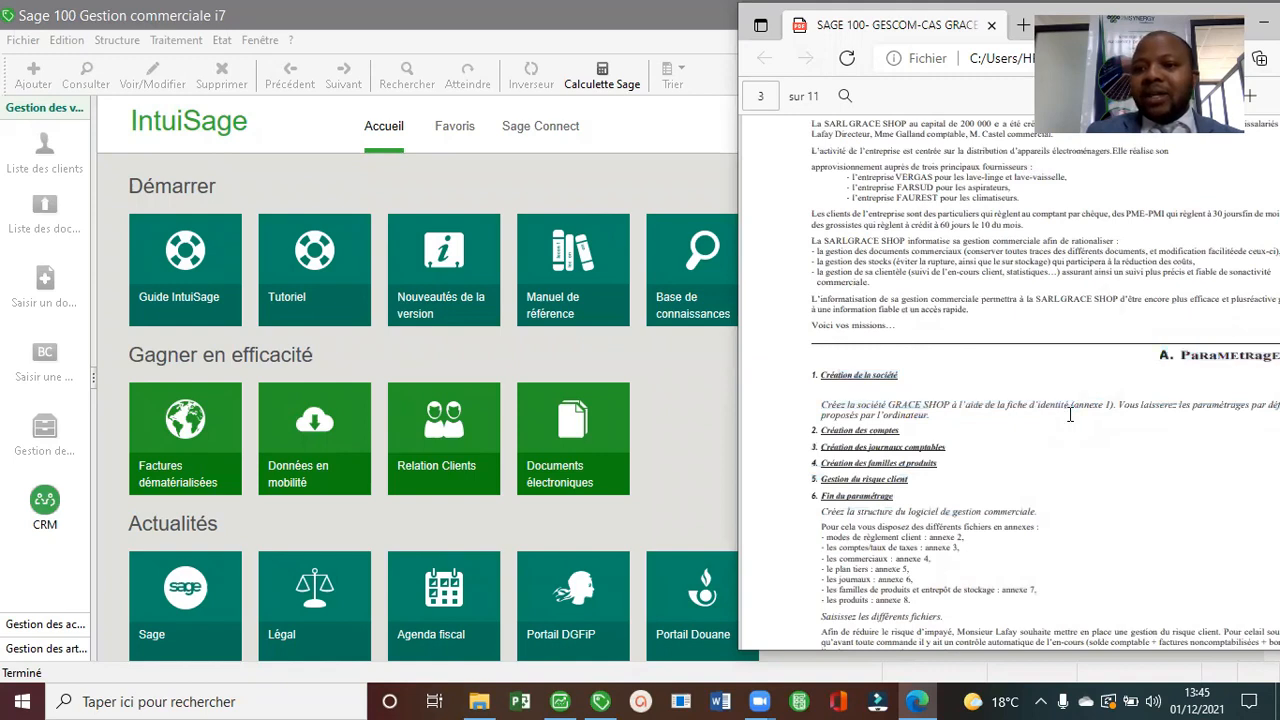
{"action": "scroll", "coordinate": [1070, 414], "scroll_direction": "down", "scroll_amount": 5}
{"action": "scroll", "coordinate": [995, 452], "scroll_direction": "up", "scroll_amount": 7}
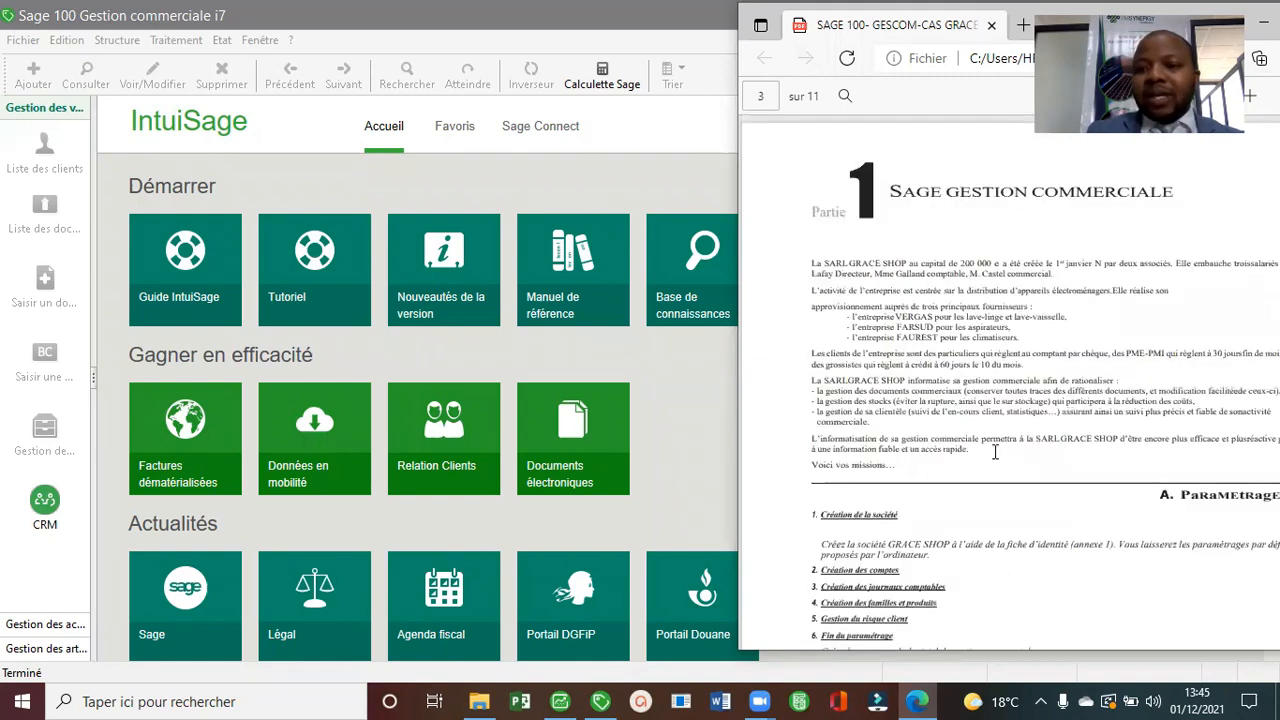
{"action": "scroll", "coordinate": [1051, 571], "scroll_direction": "down", "scroll_amount": 1}
{"action": "scroll", "coordinate": [1051, 571], "scroll_direction": "down", "scroll_amount": 4}
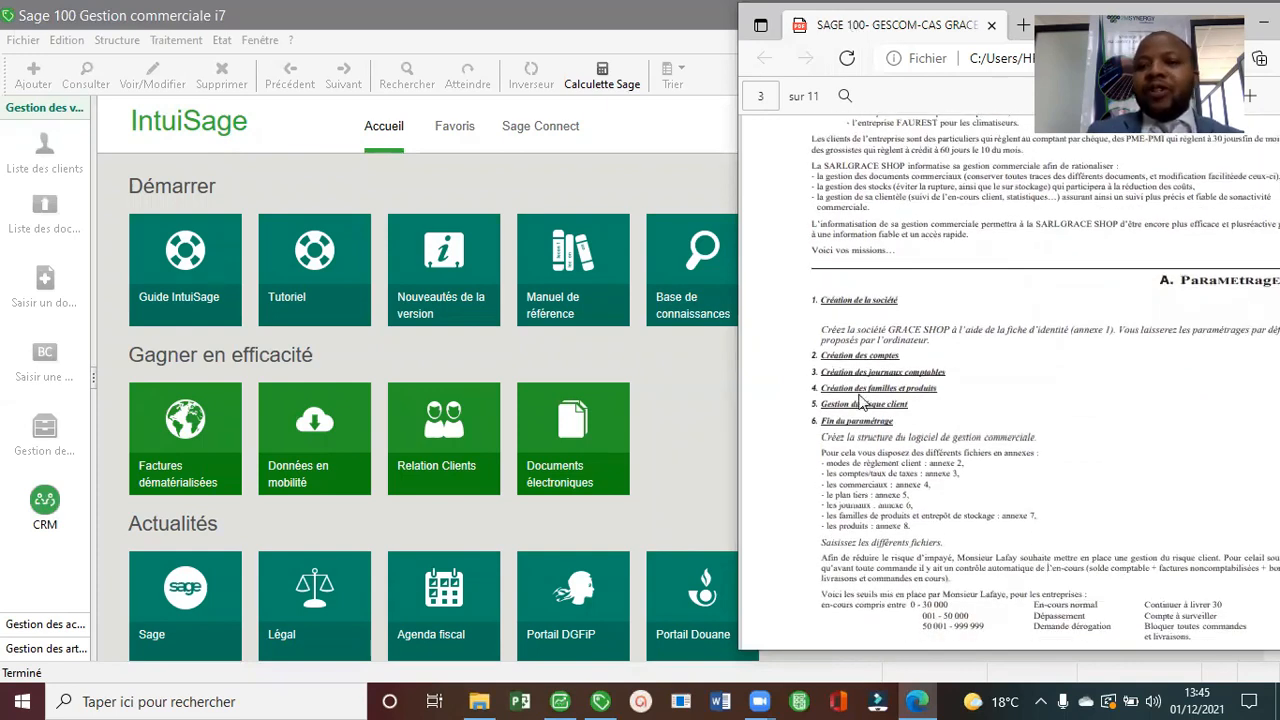
{"action": "left_click_drag", "start_coordinate": [1100, 24], "coordinate": [1016, 23]}
{"action": "scroll", "coordinate": [1014, 484], "scroll_direction": "down", "scroll_amount": 3}
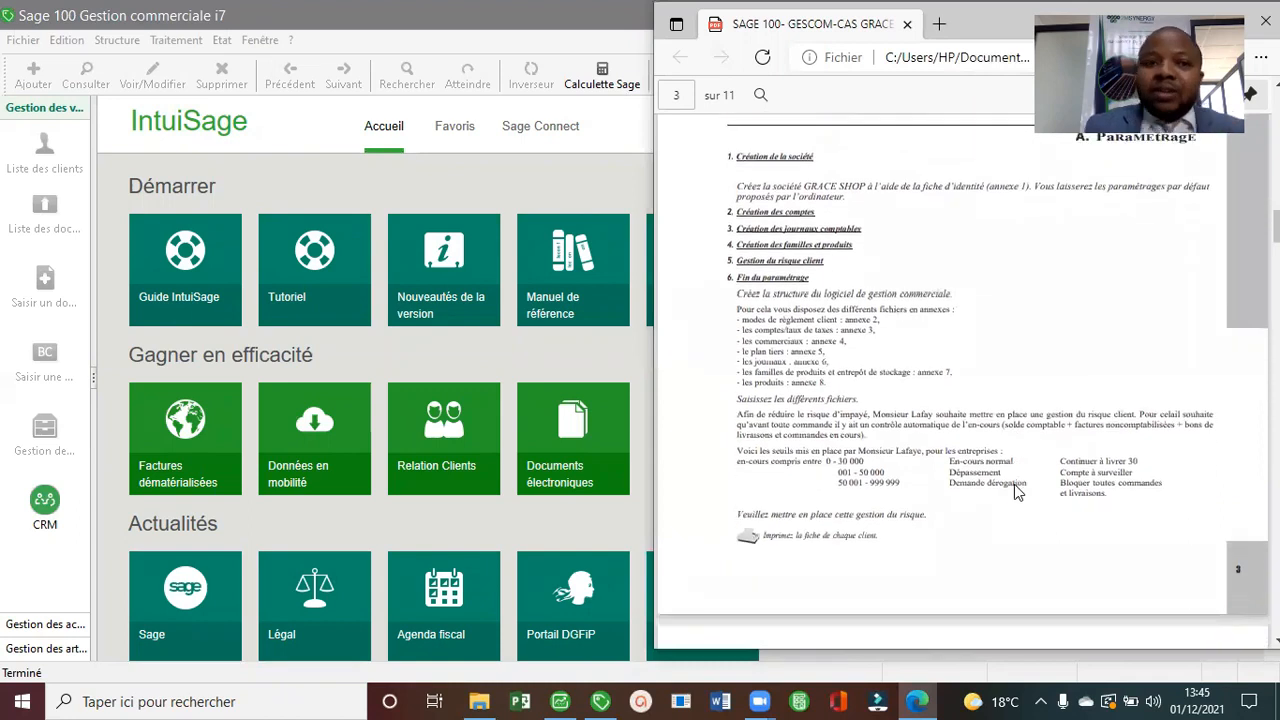
Read through the case study's risk thresholds, commercial document tasks and accounting update instructions.
{"action": "key", "text": "Down"}
{"action": "key", "text": "Down"}
{"action": "key", "text": "Down"}
{"action": "key", "text": "Down"}
{"action": "key", "text": "Down"}
{"action": "key", "text": "Down"}
{"action": "key", "text": "Down"}
{"action": "key", "text": "Down"}
{"action": "key", "text": "Down"}
{"action": "key", "text": "Down"}
{"action": "key", "text": "Down"}
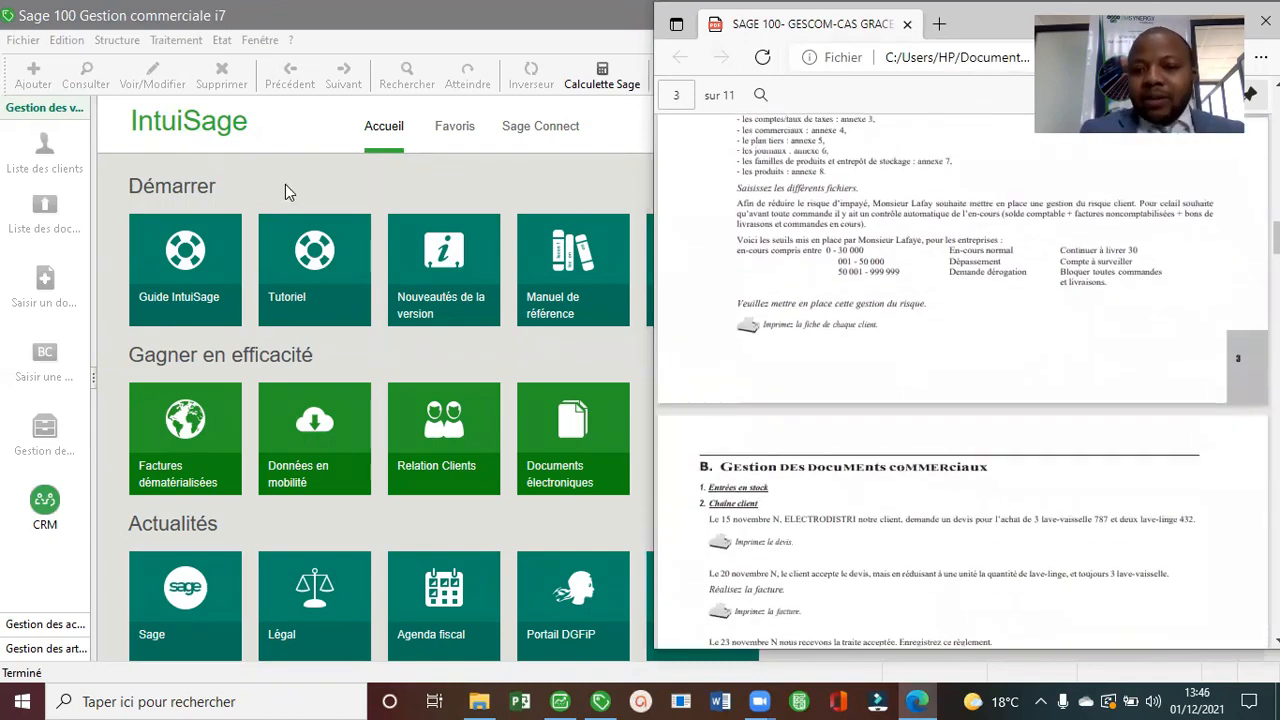
{"action": "scroll", "coordinate": [285, 184], "scroll_direction": "down", "scroll_amount": 10}
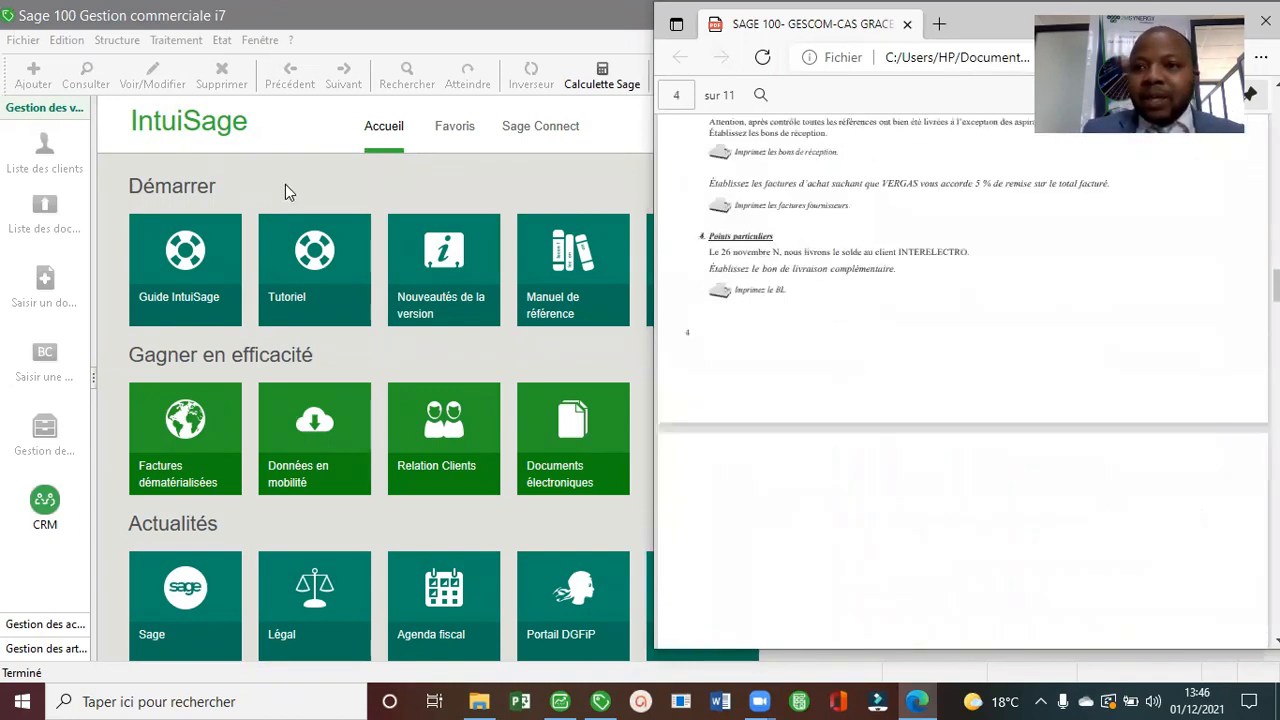
{"action": "key", "text": "Down"}
{"action": "key", "text": "Down"}
{"action": "key", "text": "Down"}
{"action": "key", "text": "Down"}
{"action": "key", "text": "Down"}
{"action": "key", "text": "Down"}
{"action": "key", "text": "Down"}
{"action": "key", "text": "Down"}
{"action": "key", "text": "Down"}
{"action": "key", "text": "Down"}
{"action": "key", "text": "Down"}
{"action": "key", "text": "Down"}
{"action": "key", "text": "Down"}
{"action": "key", "text": "Down"}
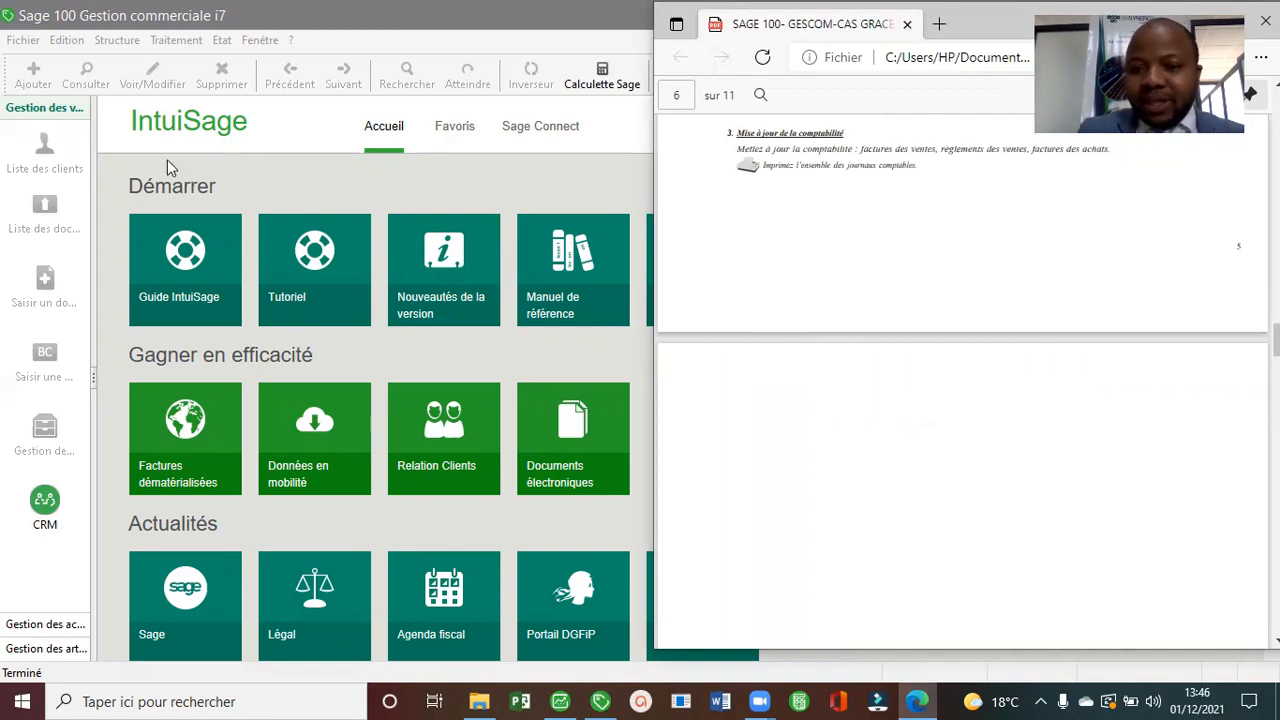
Locate the company identity sheet in the case study's annexes.
{"action": "scroll", "coordinate": [940, 302], "scroll_direction": "down", "scroll_amount": 3}
{"action": "scroll", "coordinate": [945, 303], "scroll_direction": "down", "scroll_amount": 10}
{"action": "scroll", "coordinate": [945, 303], "scroll_direction": "up", "scroll_amount": 2}
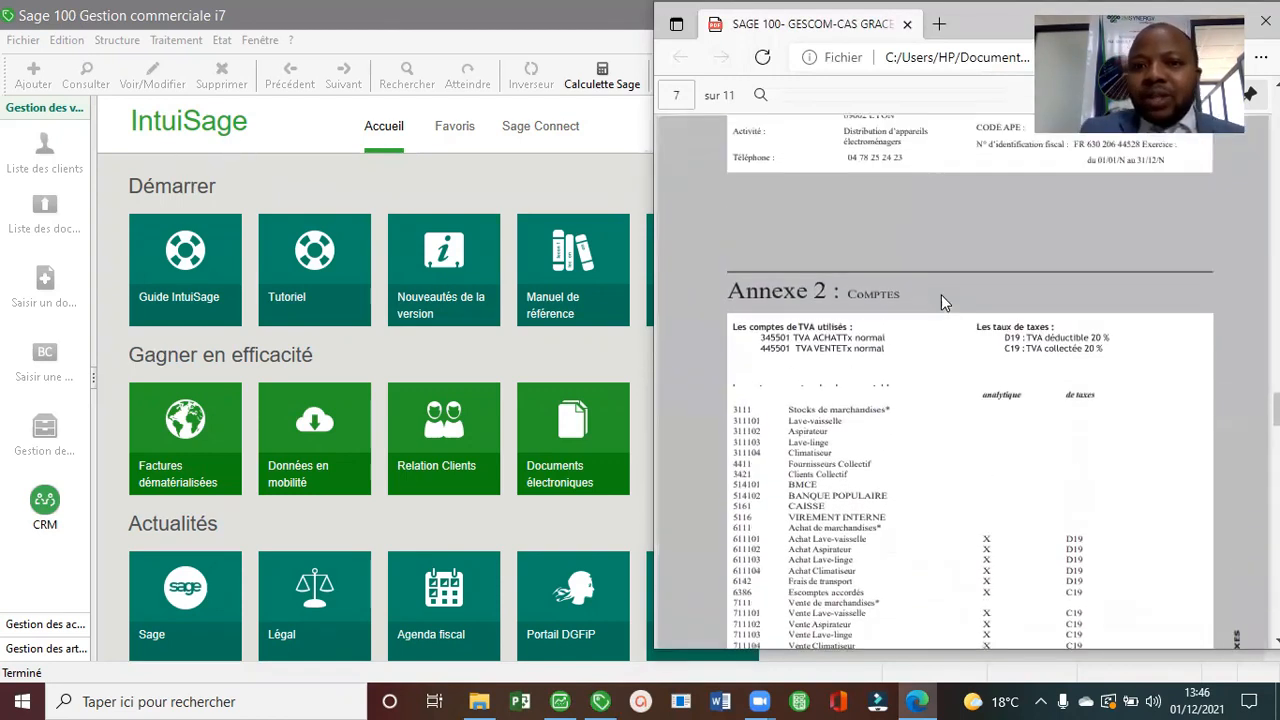
{"action": "scroll", "coordinate": [941, 294], "scroll_direction": "up", "scroll_amount": 4}
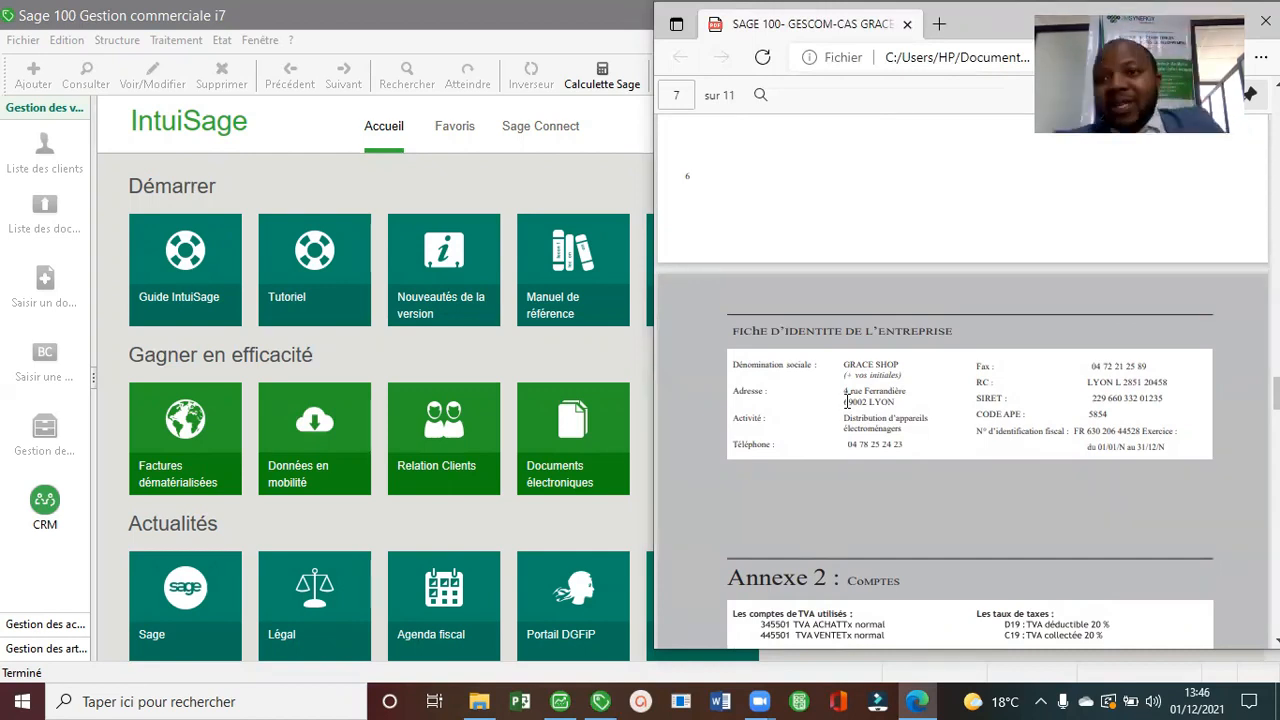
Turn on assistant mode (Mode assistant) for creating files in Sage 100 Gestion commerciale.
{"action": "left_click", "coordinate": [22, 40]}
{"action": "left_click", "coordinate": [62, 63]}
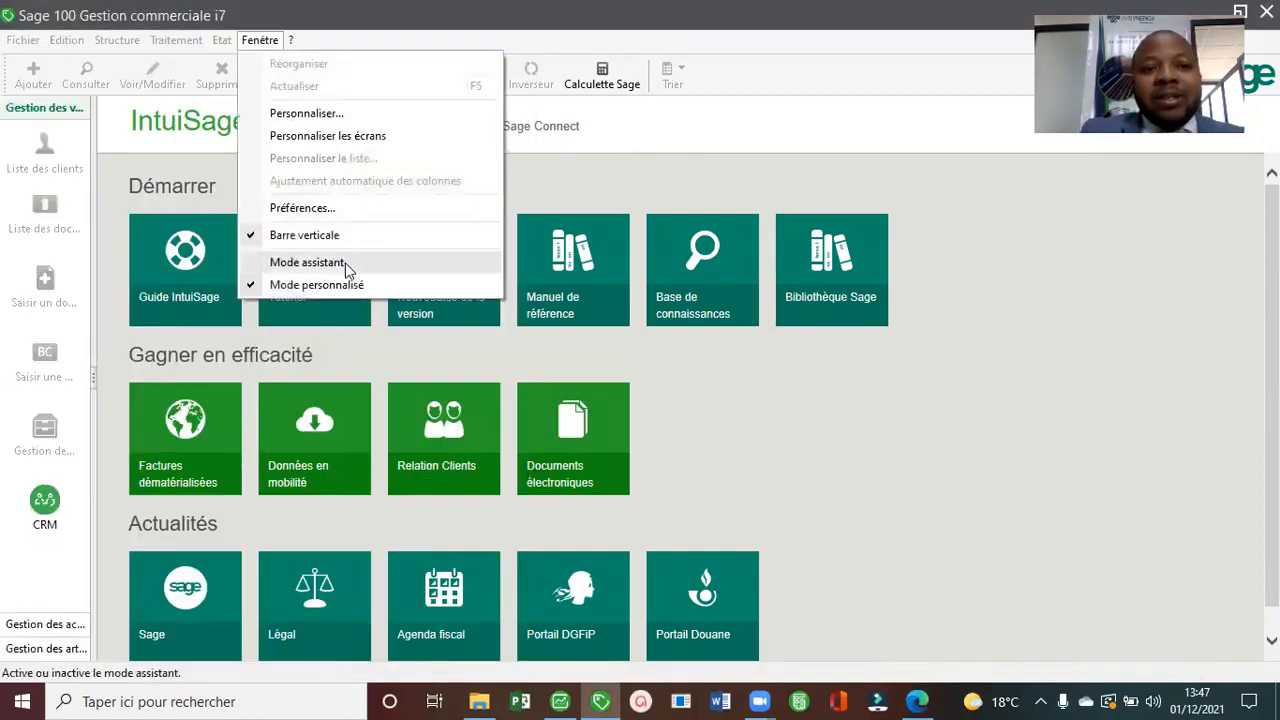
{"action": "left_click", "coordinate": [349, 268]}
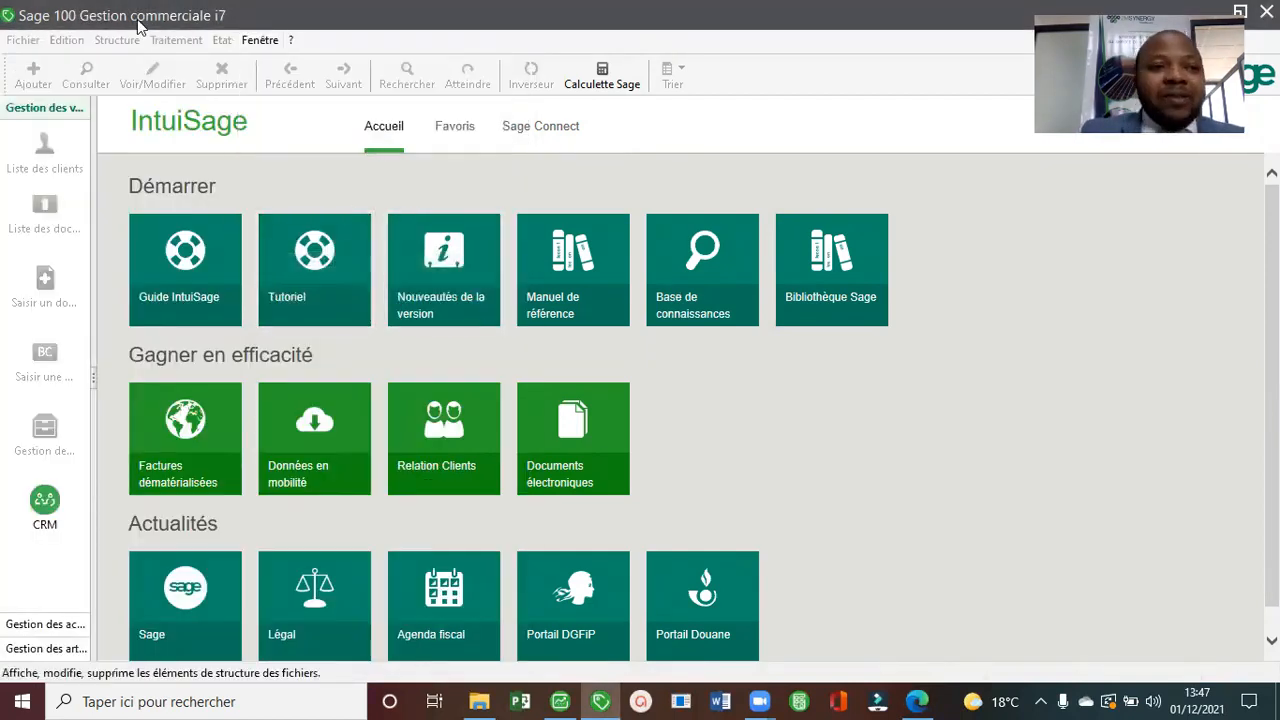
Start a new commercial file with the creation assistant and choose to create a new accounting file for it.
{"action": "left_click", "coordinate": [23, 40]}
{"action": "left_click", "coordinate": [58, 63]}
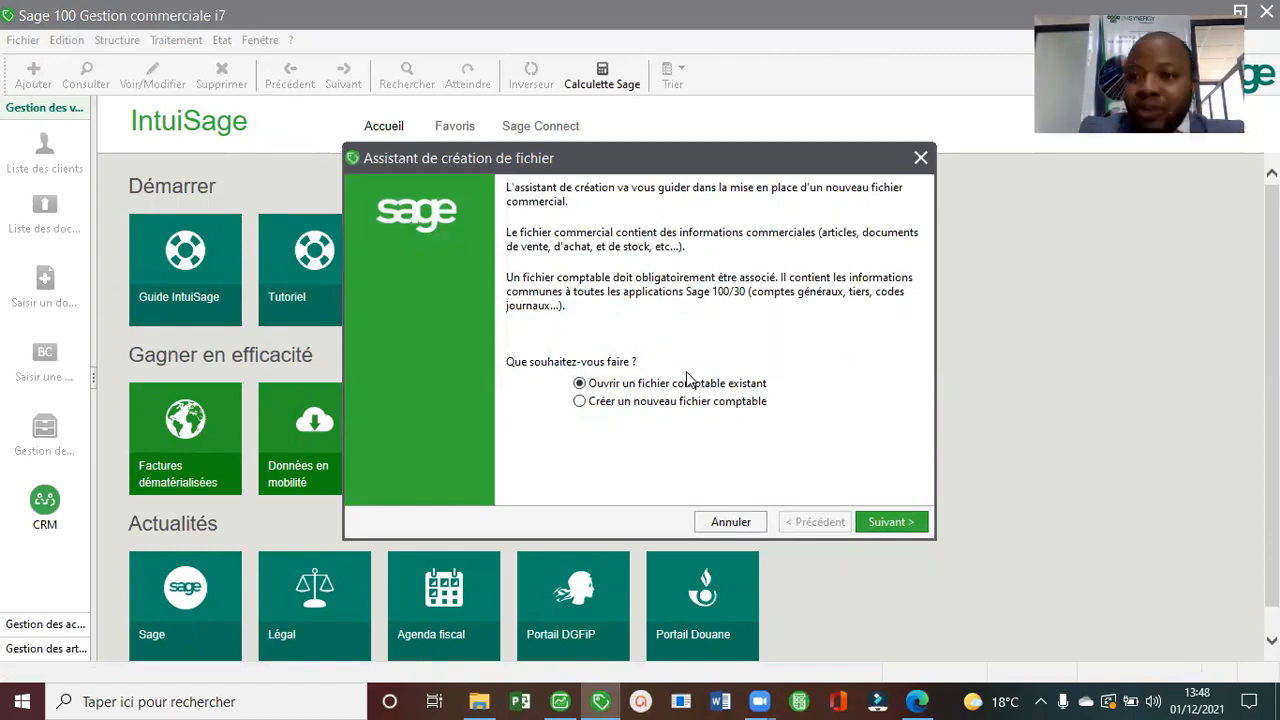
{"action": "left_click", "coordinate": [606, 404]}
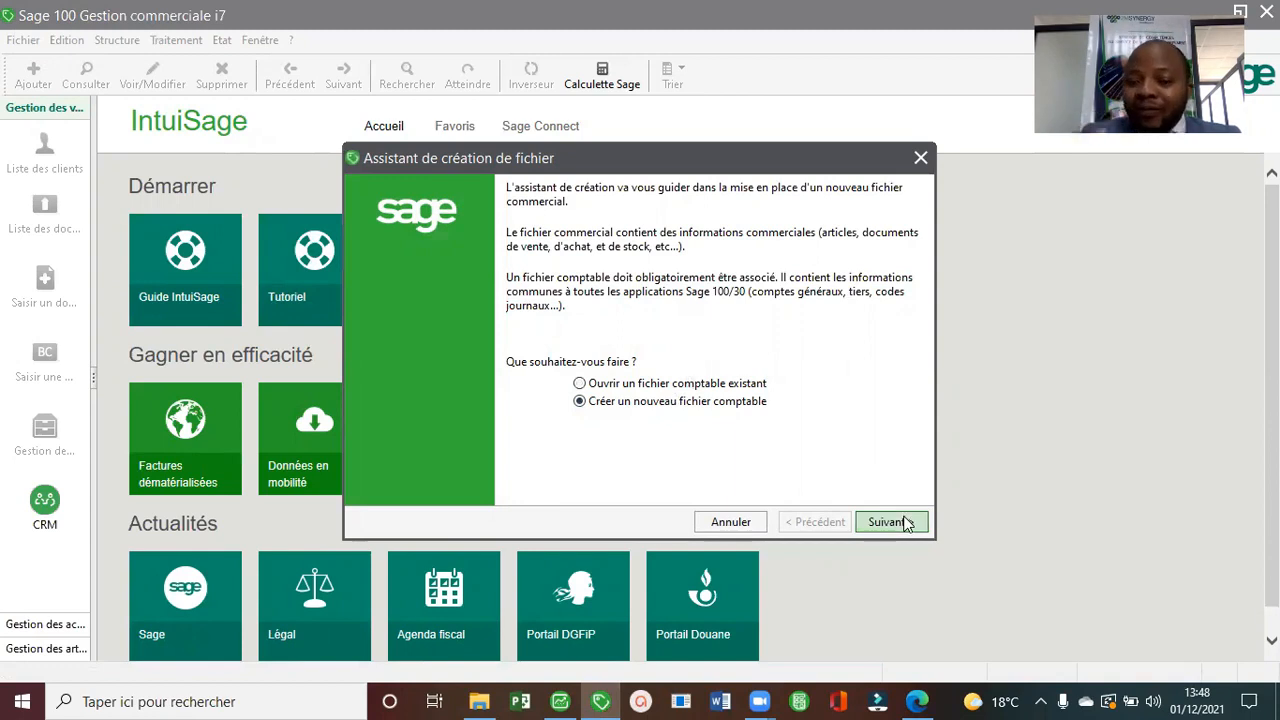
{"action": "left_click", "coordinate": [884, 522]}
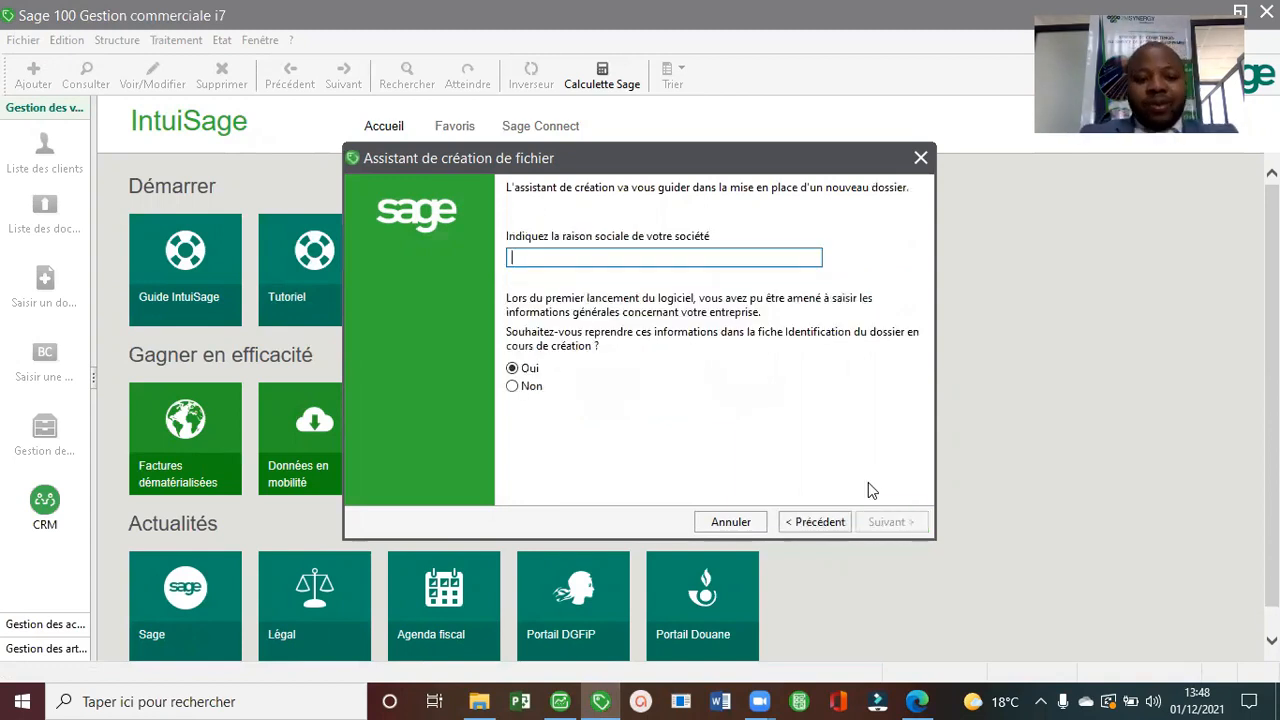
Name the company GRACE SHOP and enter DISTR DES APPAREIL ECTROMENAGERS as its activity.
{"action": "type", "text": "GRACE SH"}
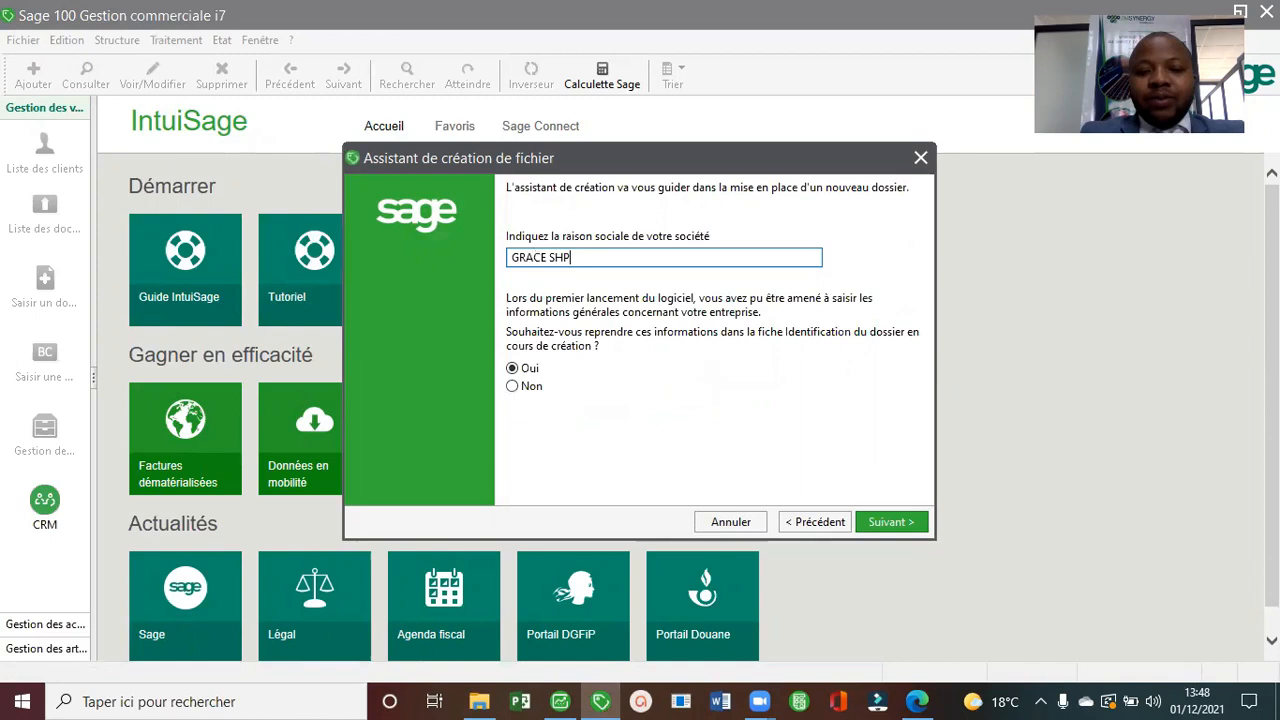
{"action": "type", "text": "OP"}
{"action": "key", "text": "Return"}
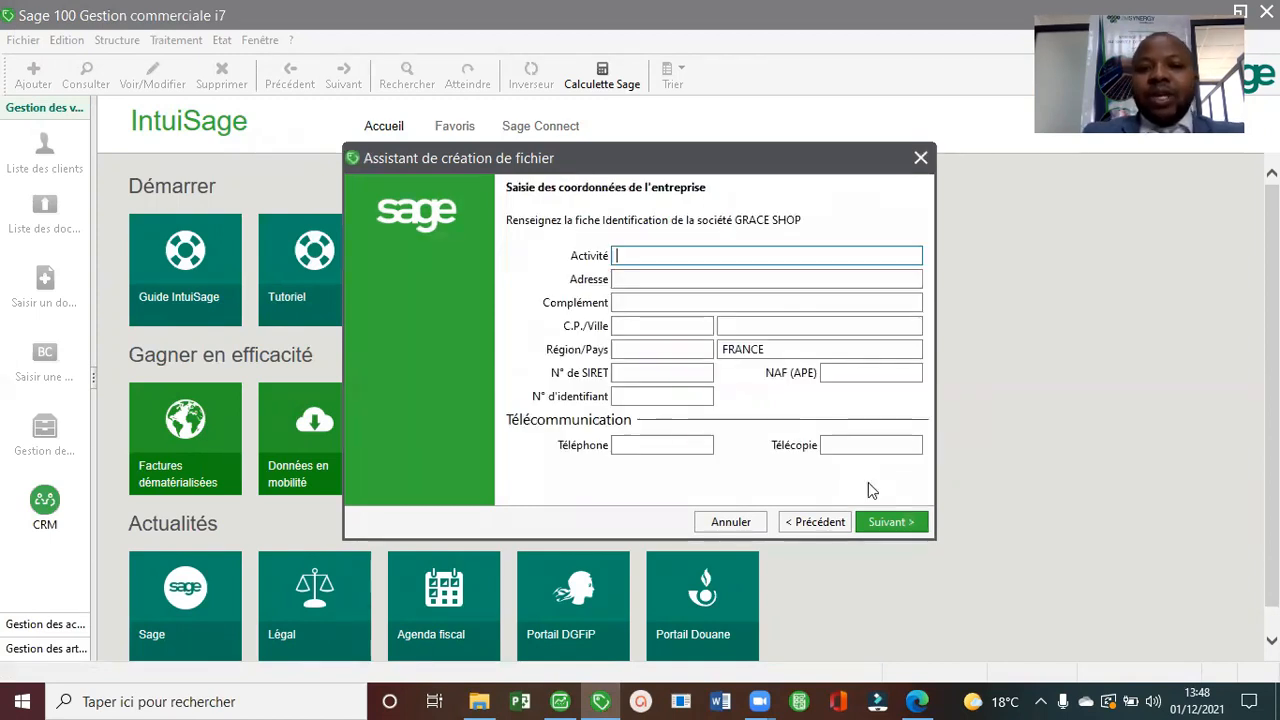
{"action": "type", "text": "DIS"}
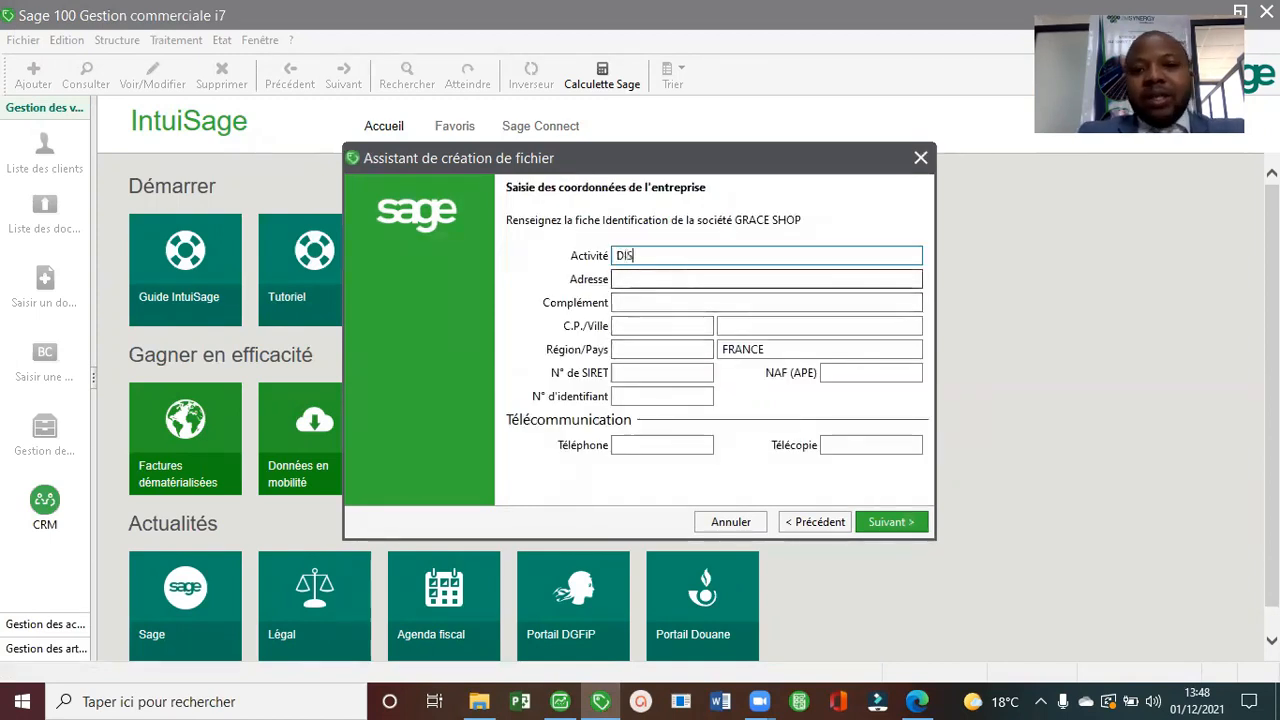
{"action": "type", "text": "TR "}
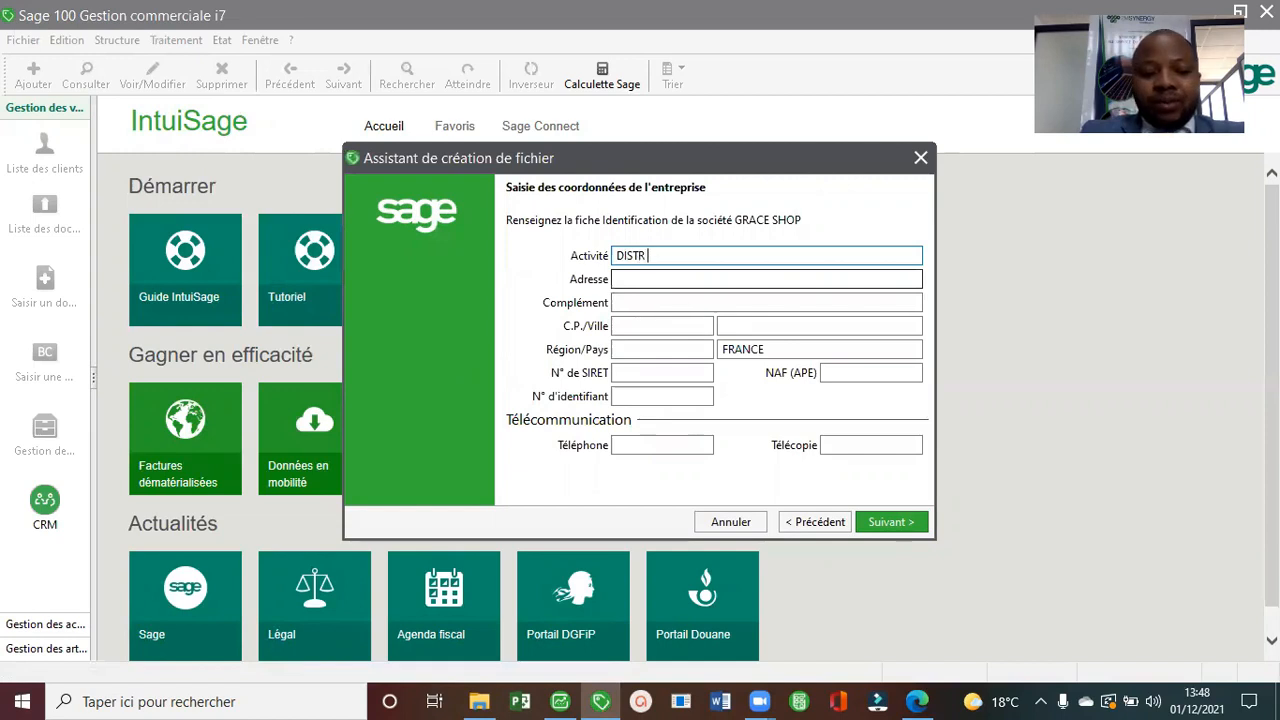
{"action": "type", "text": "DES APPAREIL ECTROMENAGERS"}
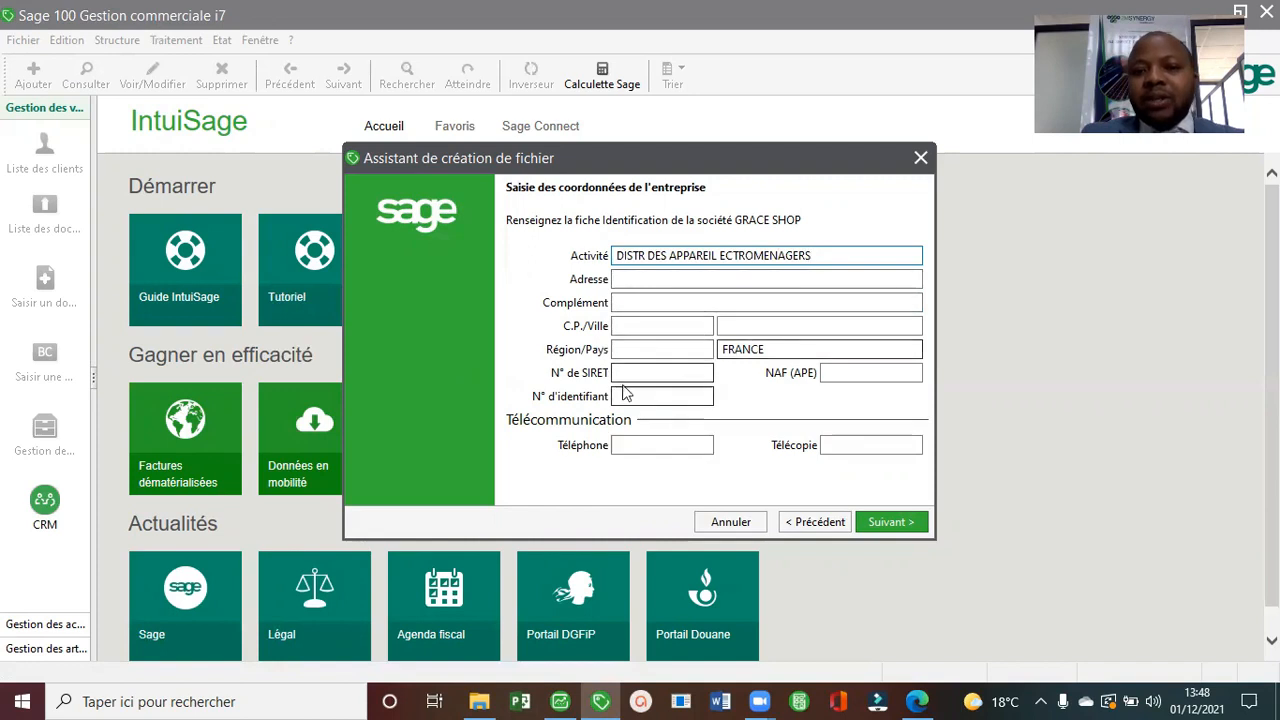
Copy the SIRET number from the company identity sheet in the PDF into the assistant's N° de SIRET field.
{"action": "left_click", "coordinate": [932, 699]}
{"action": "left_click_drag", "start_coordinate": [1092, 398], "coordinate": [1160, 399]}
{"action": "key", "text": "ctrl+c"}
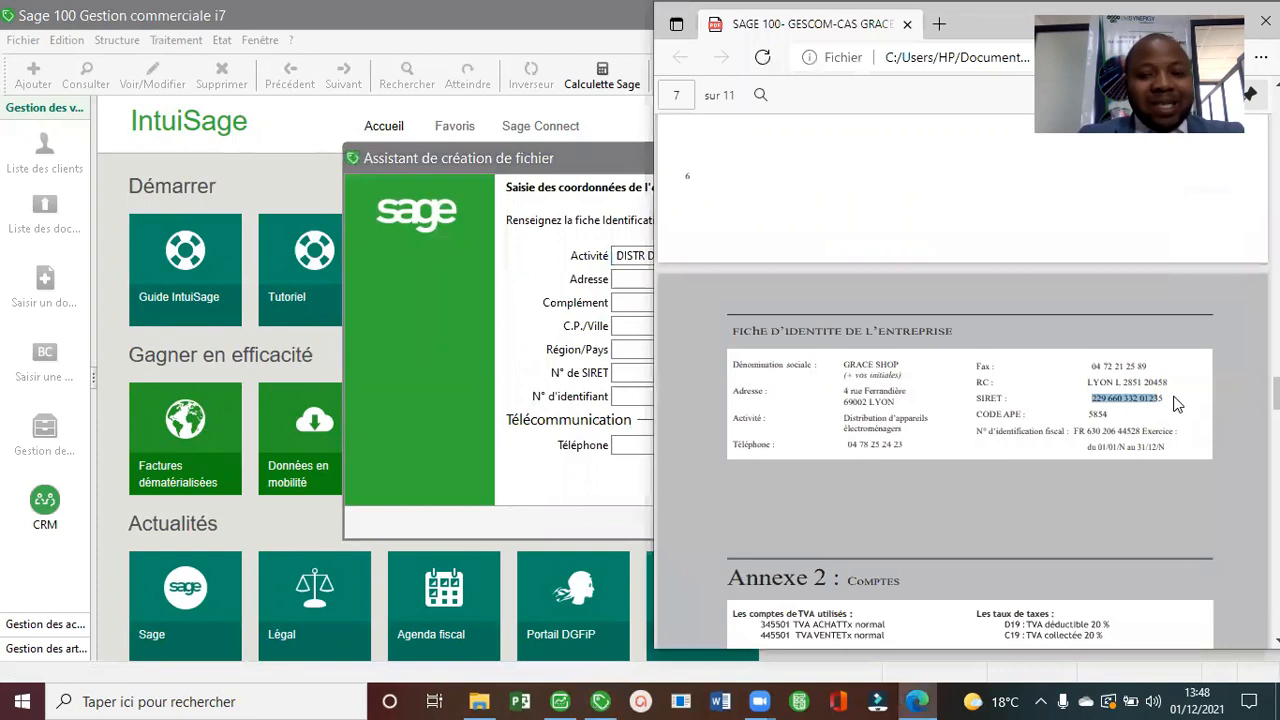
{"action": "left_click", "coordinate": [618, 373]}
{"action": "key", "text": "ctrl+v"}
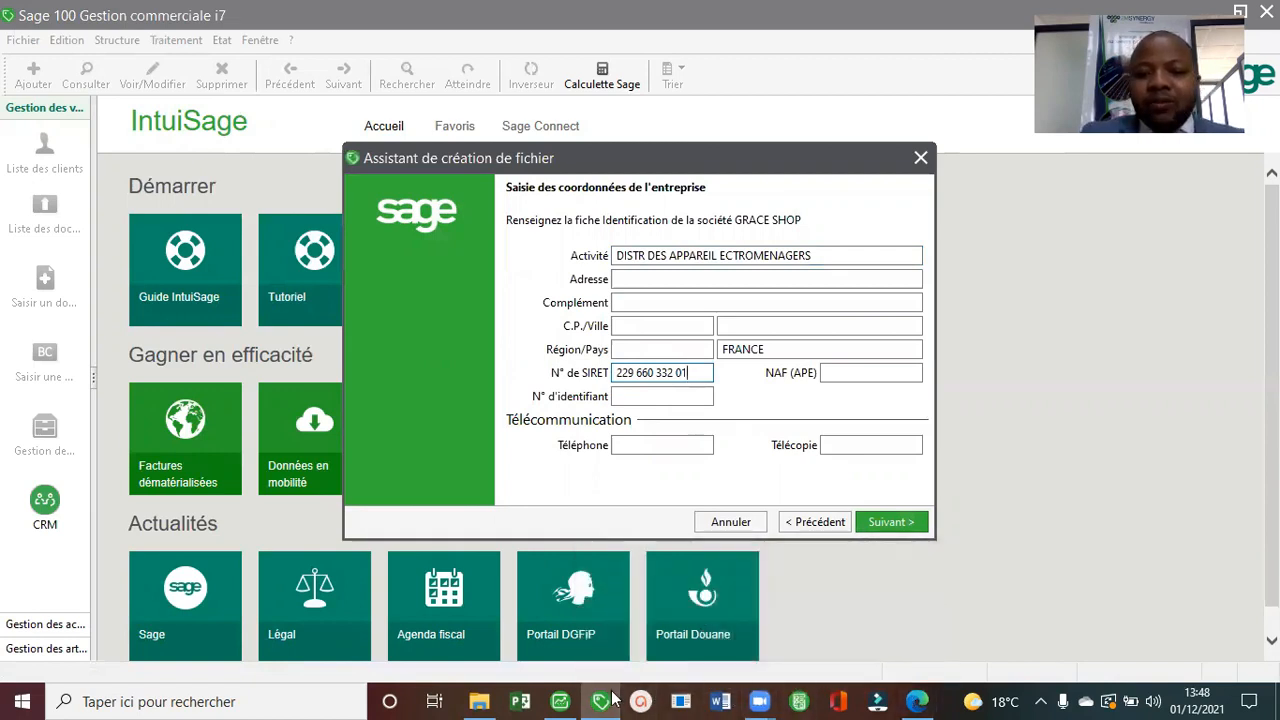
Copy the tax identification number from the PDF into the N° d'identifiant field and proceed to the fiscal year settings.
{"action": "left_click", "coordinate": [917, 701]}
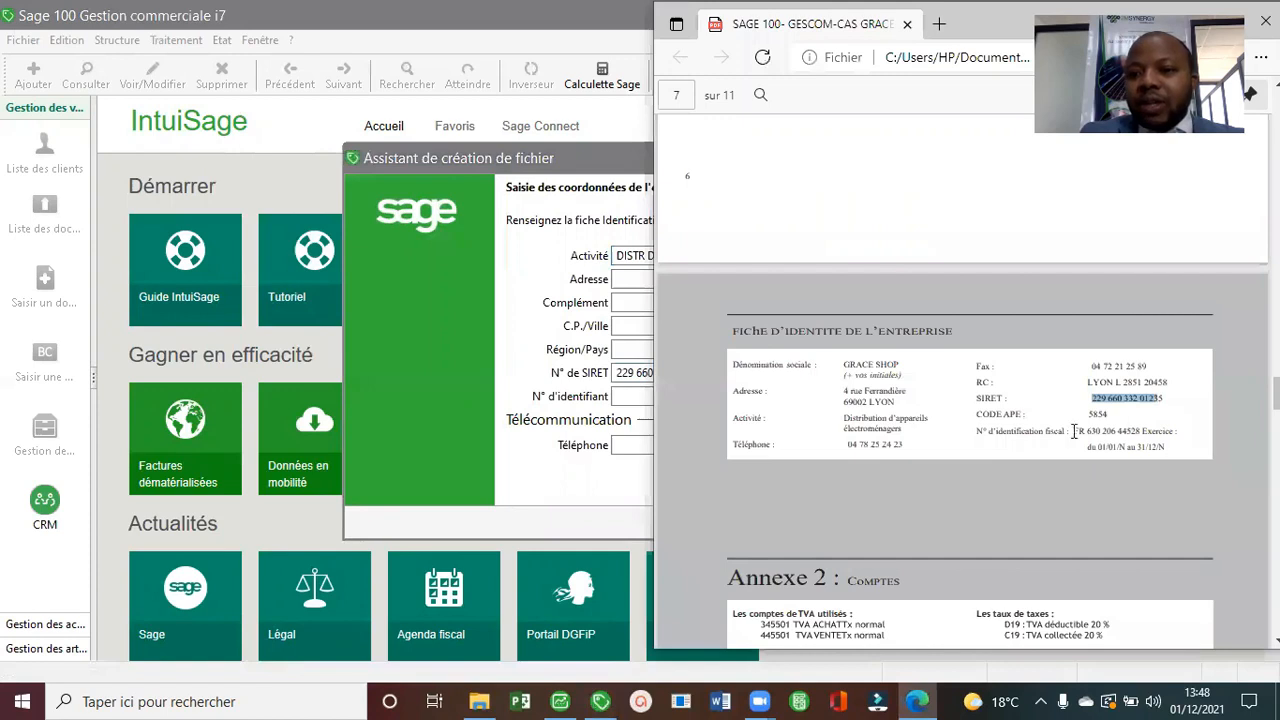
{"action": "left_click_drag", "start_coordinate": [1073, 431], "coordinate": [1140, 431]}
{"action": "key", "text": "ctrl+c"}
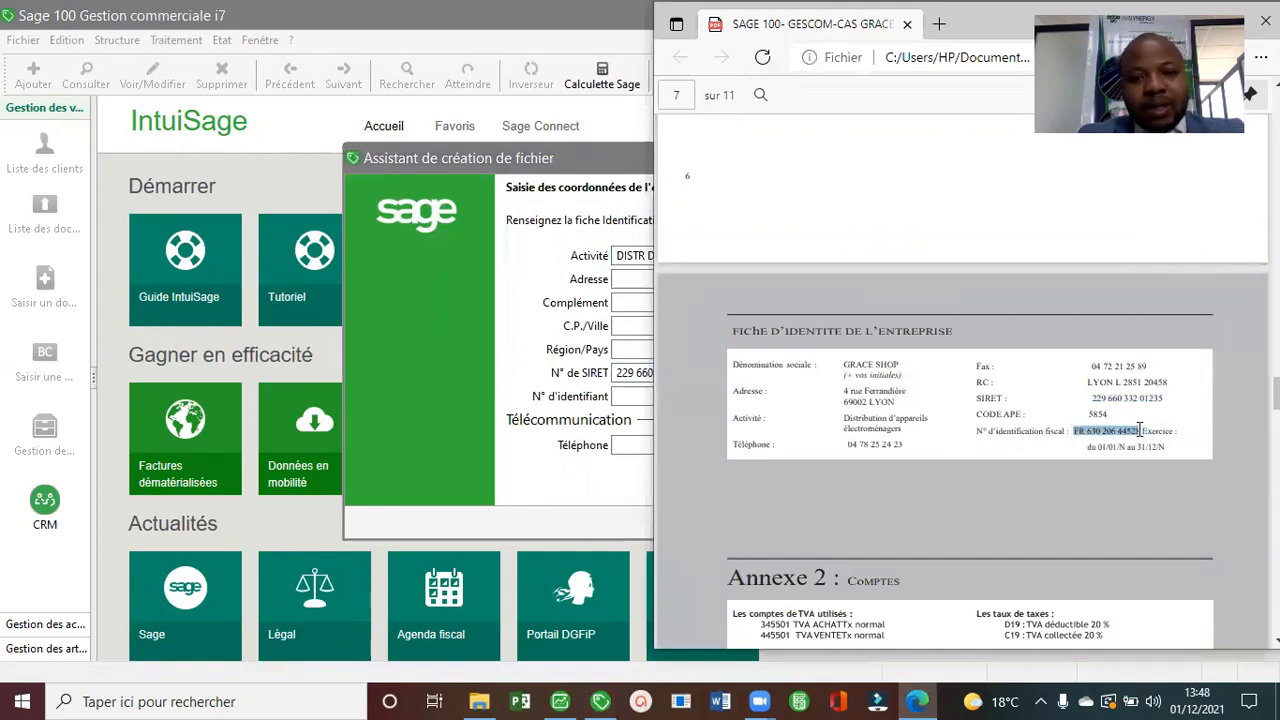
{"action": "left_click", "coordinate": [594, 438]}
{"action": "left_click", "coordinate": [624, 396]}
{"action": "key", "text": "ctrl+v"}
{"action": "left_click", "coordinate": [889, 521]}
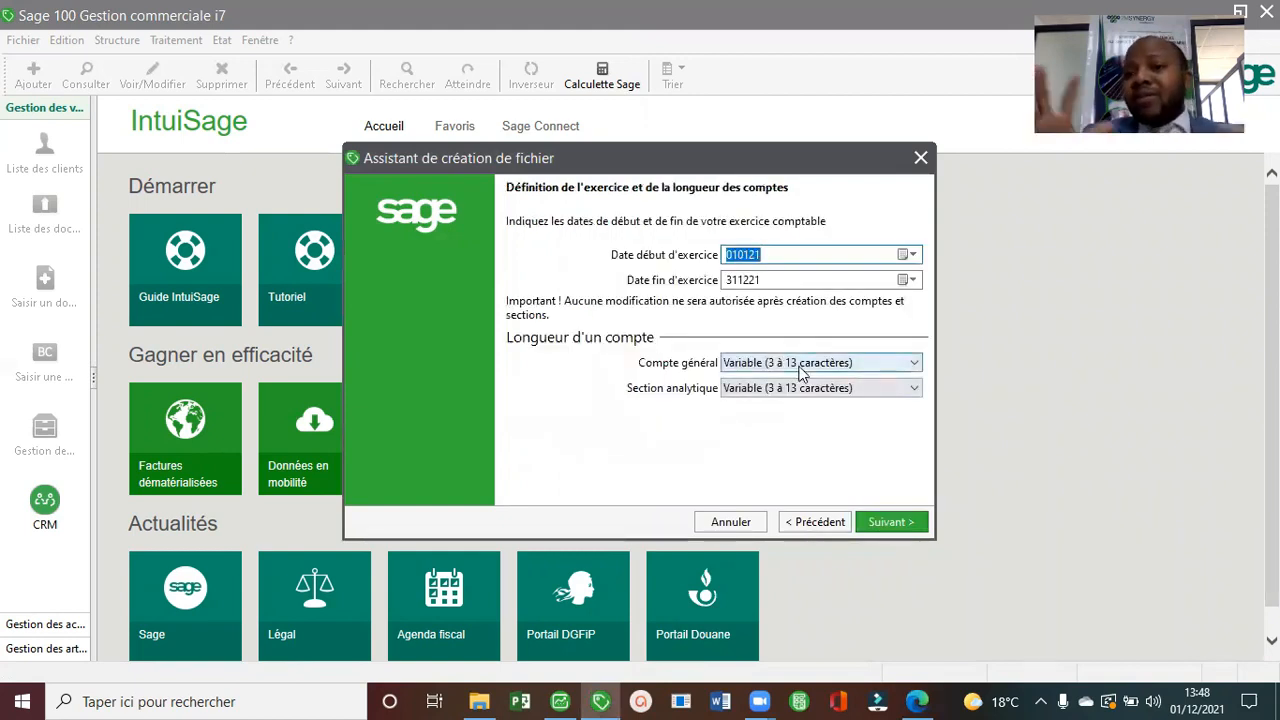
Keep the general account length at Variable (3 à 13 caractères) and proceed to the currency settings.
{"action": "left_click", "coordinate": [800, 370]}
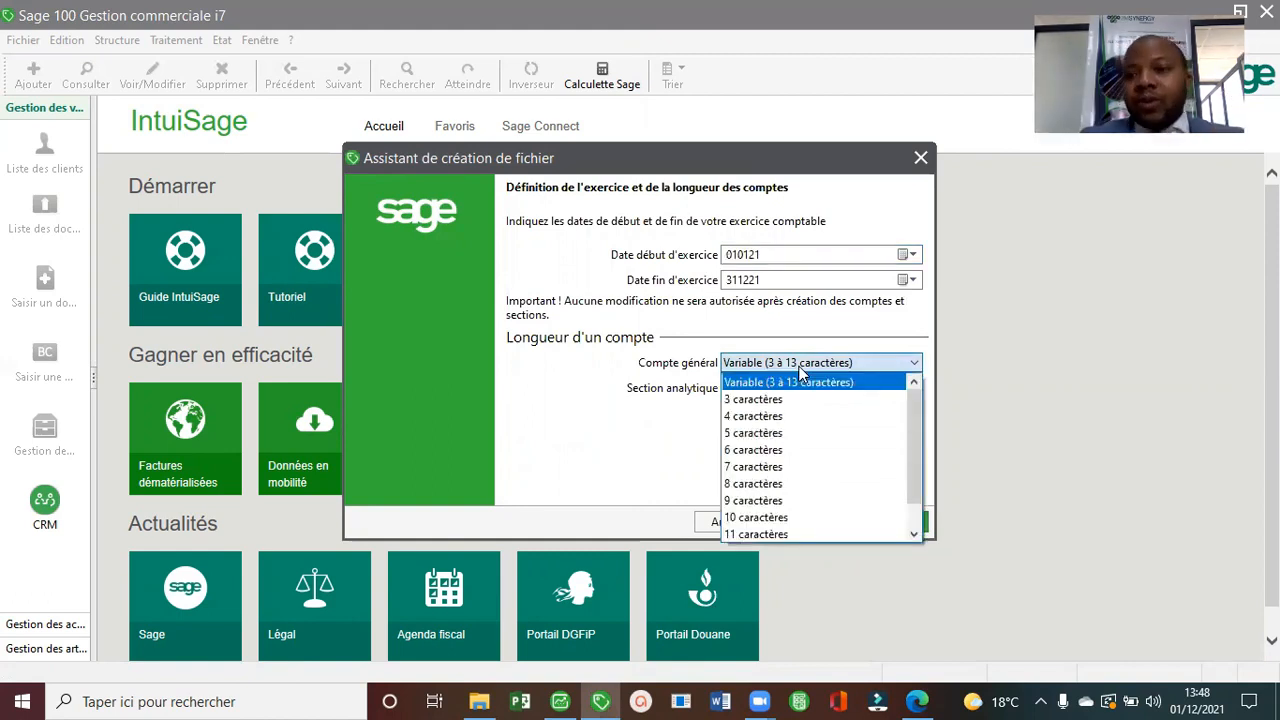
{"action": "left_click", "coordinate": [590, 432]}
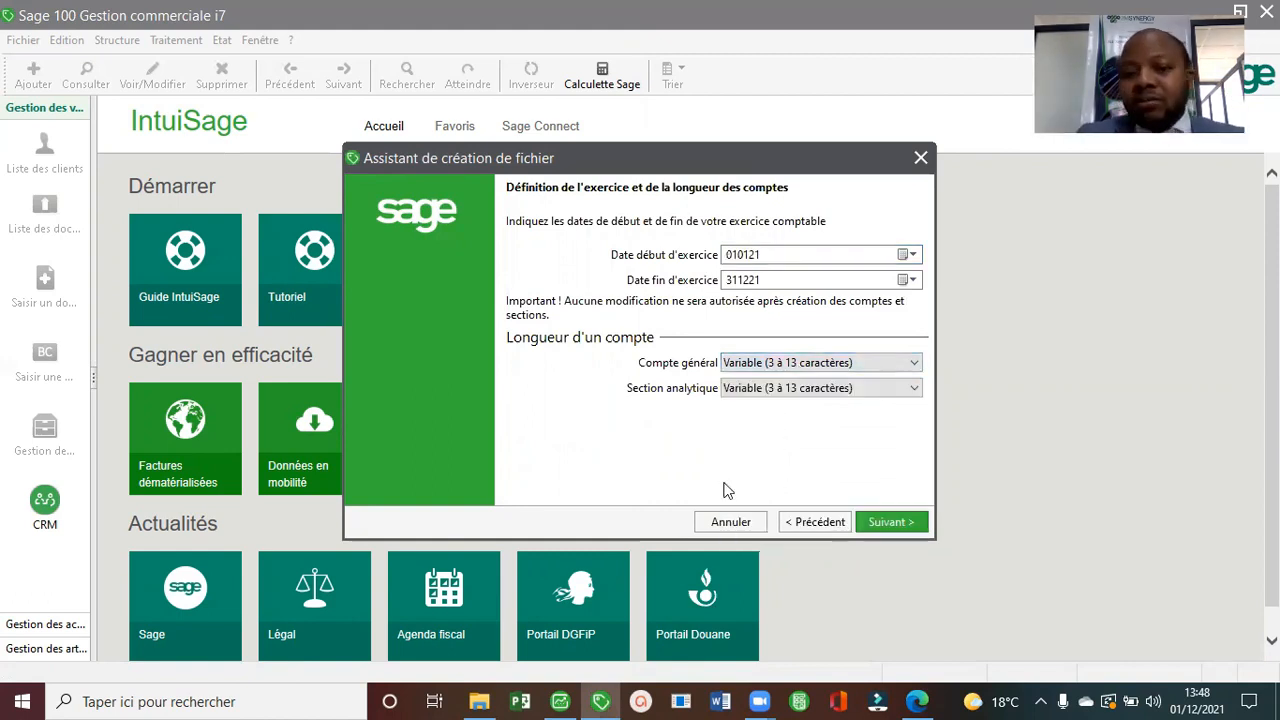
{"action": "left_click", "coordinate": [889, 523]}
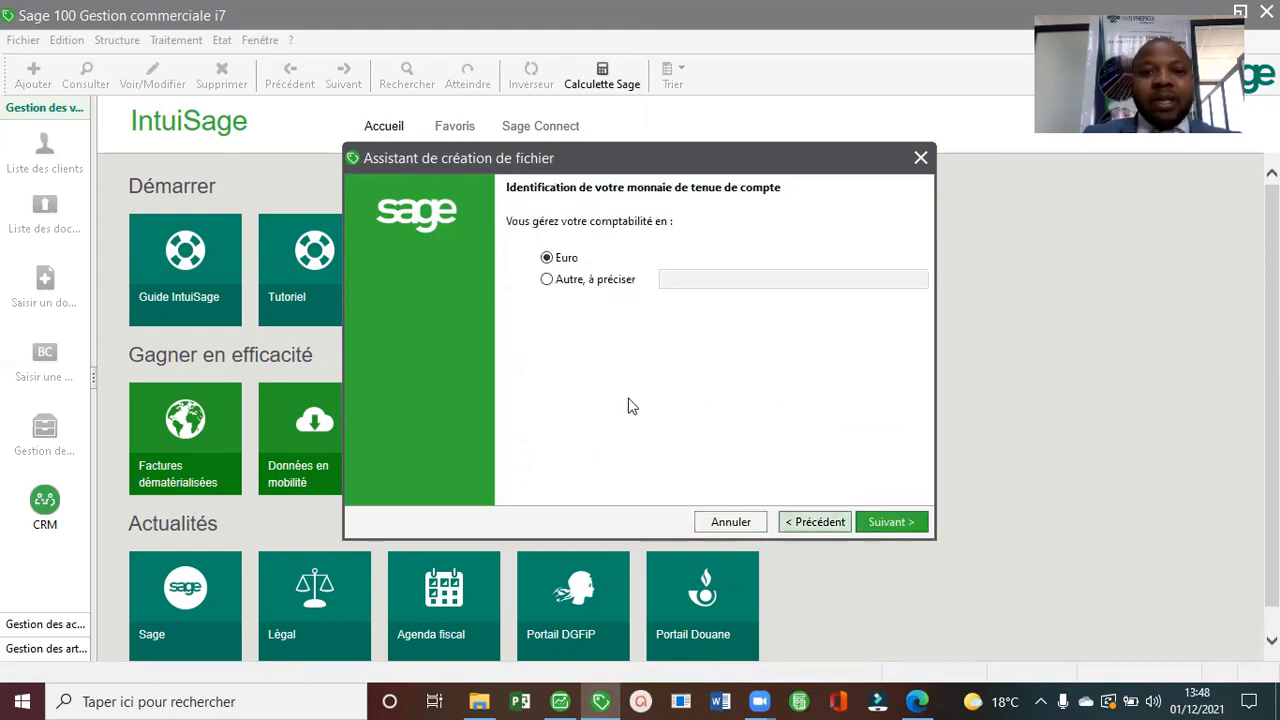
Set the accounting currency to another currency named DIRHAM and continue to its format settings.
{"action": "left_click", "coordinate": [558, 280]}
{"action": "left_click", "coordinate": [686, 287]}
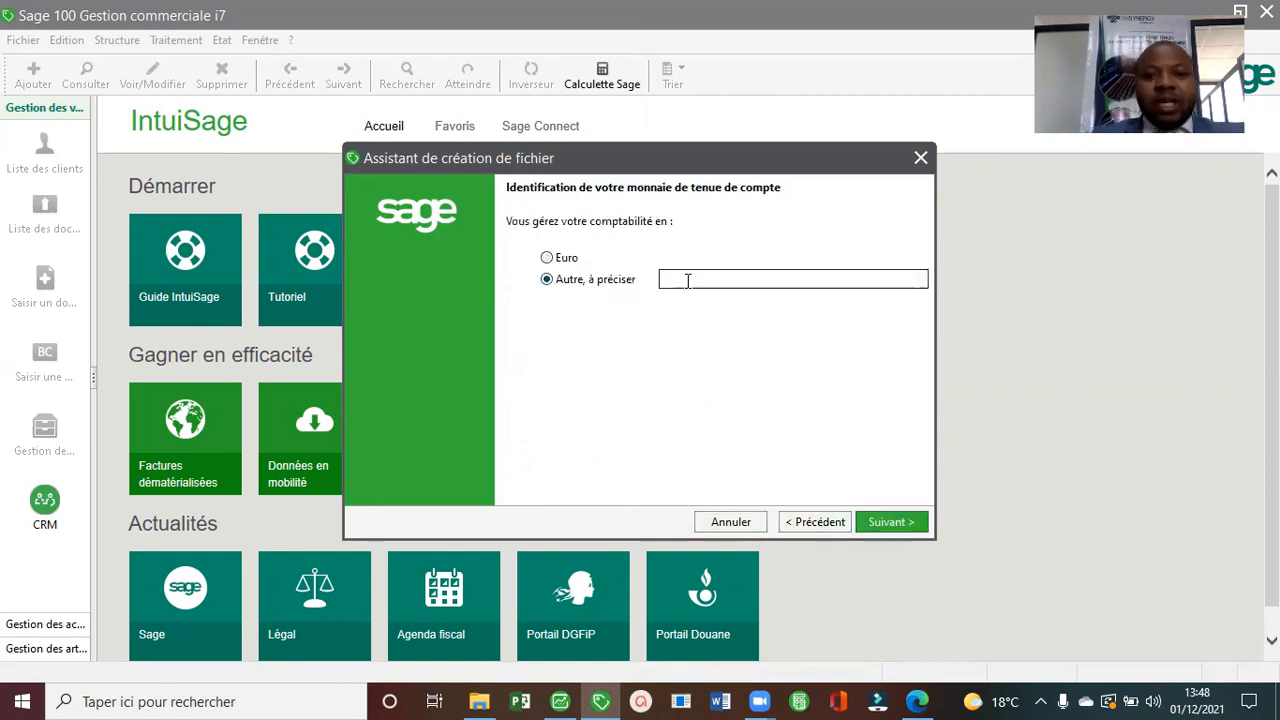
{"action": "type", "text": "D"}
{"action": "type", "text": "AH"}
{"action": "key", "text": "BackSpace"}
{"action": "key", "text": "BackSpace"}
{"action": "type", "text": "HAM"}
{"action": "key", "text": "Return"}
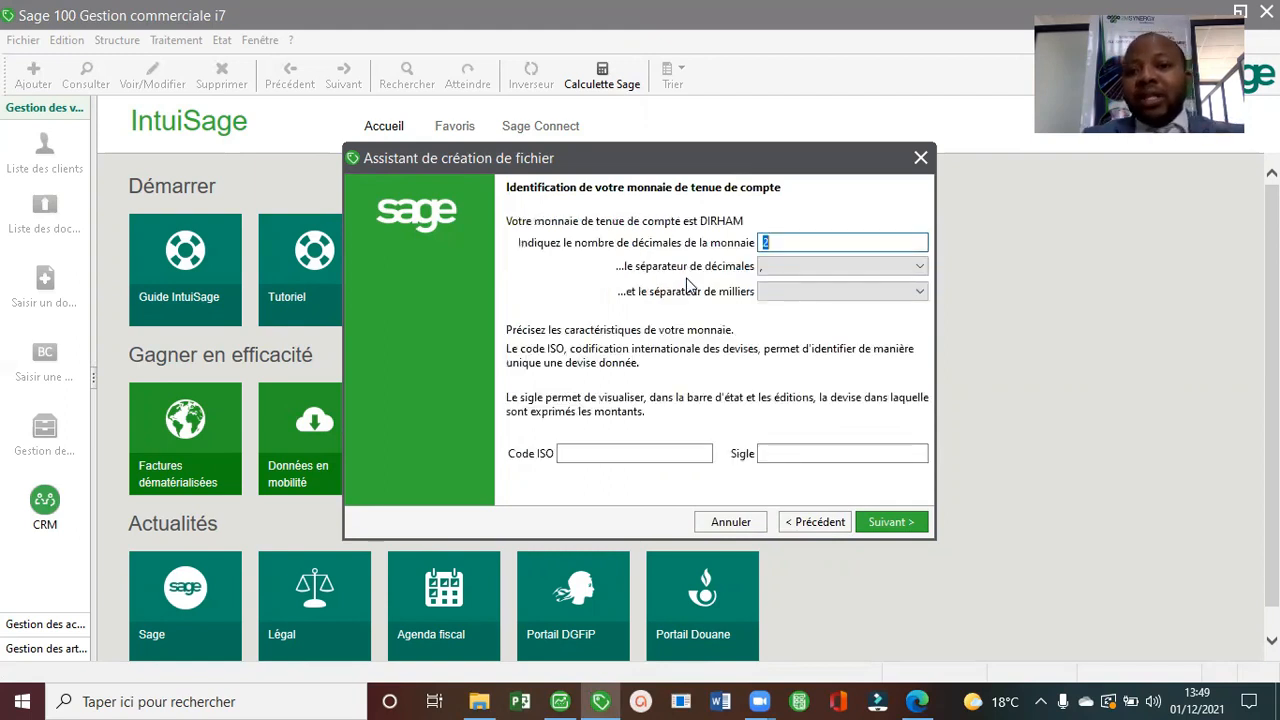
Set the DIRHAM currency's ISO code to MAD and its symbol to DH, and continue to the accounting data options.
{"action": "left_click", "coordinate": [588, 453]}
{"action": "type", "text": "MAD"}
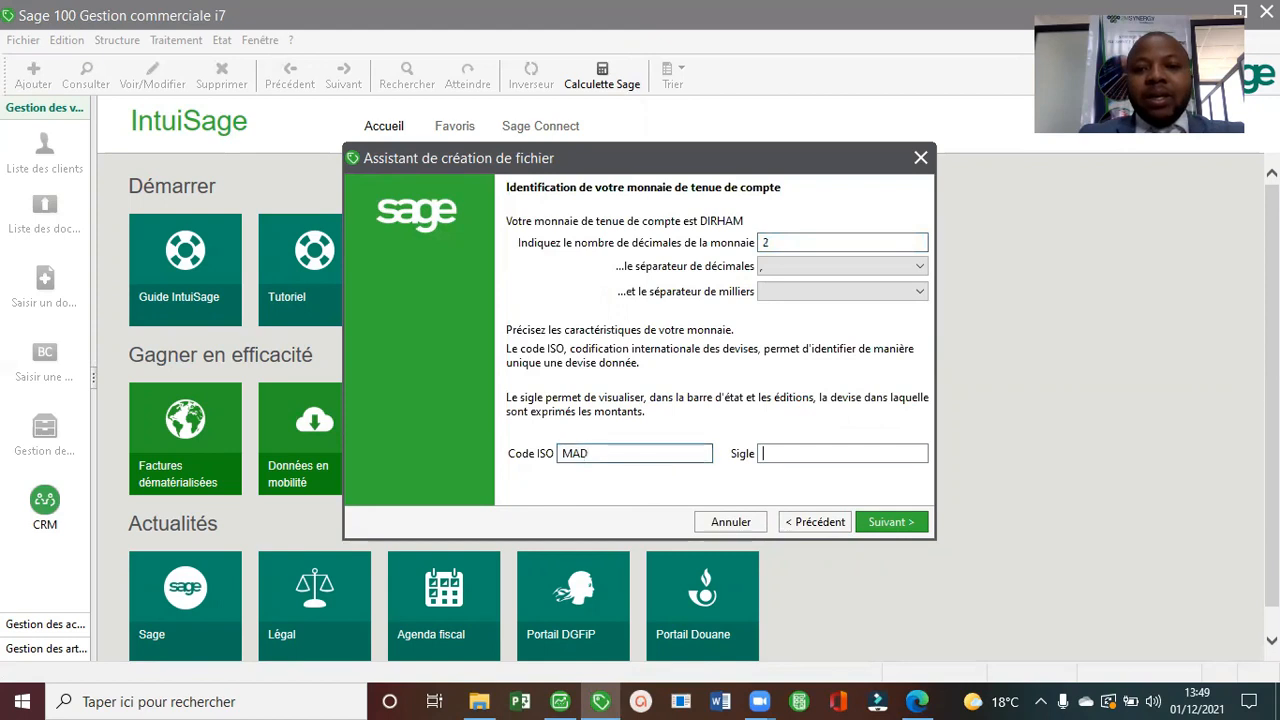
{"action": "key", "text": "Tab"}
{"action": "type", "text": "DH"}
{"action": "key", "text": "Return"}
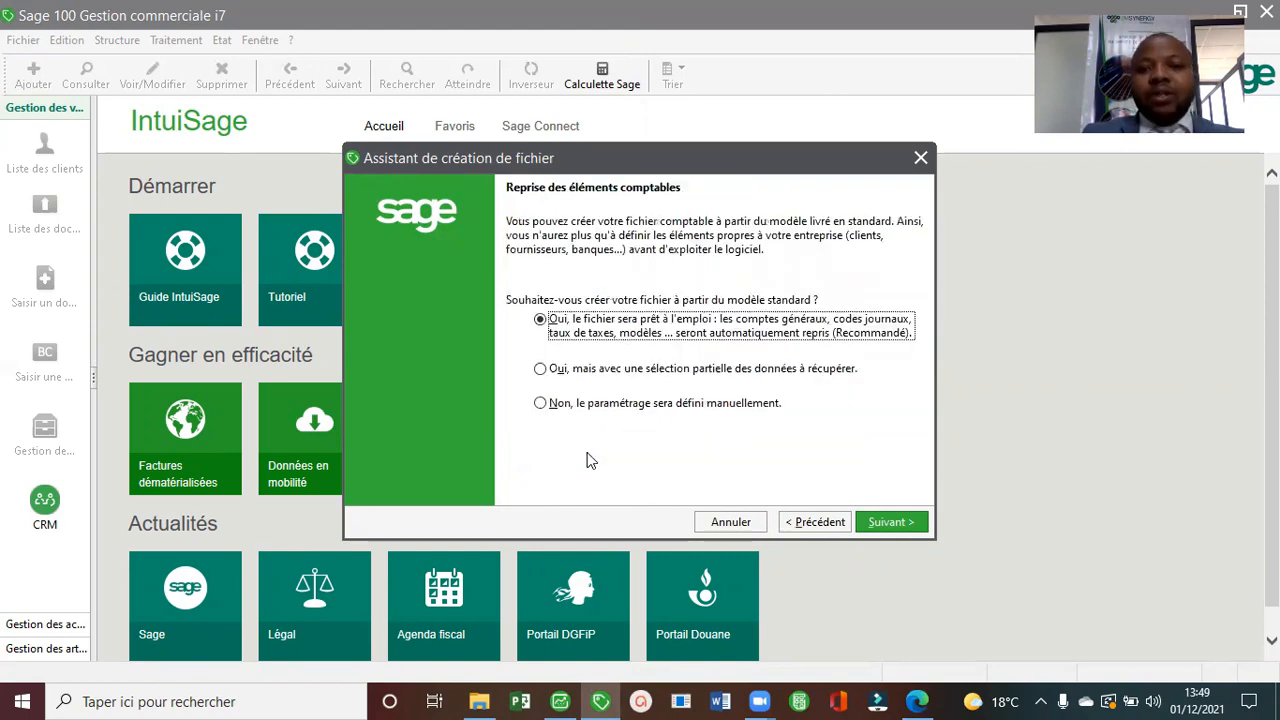
Choose manual setup instead of the standard model for both accounting and commercial data, and continue to the accounting file creation.
{"action": "left_click", "coordinate": [541, 403]}
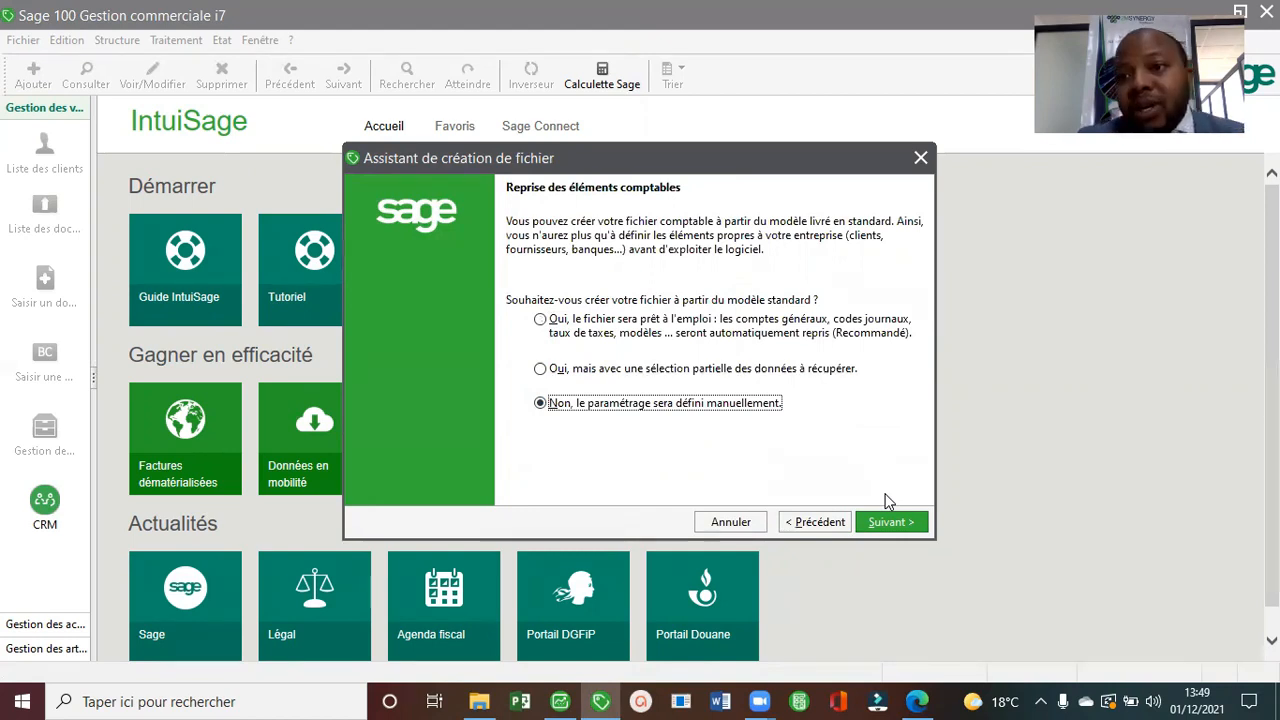
{"action": "left_click", "coordinate": [893, 522]}
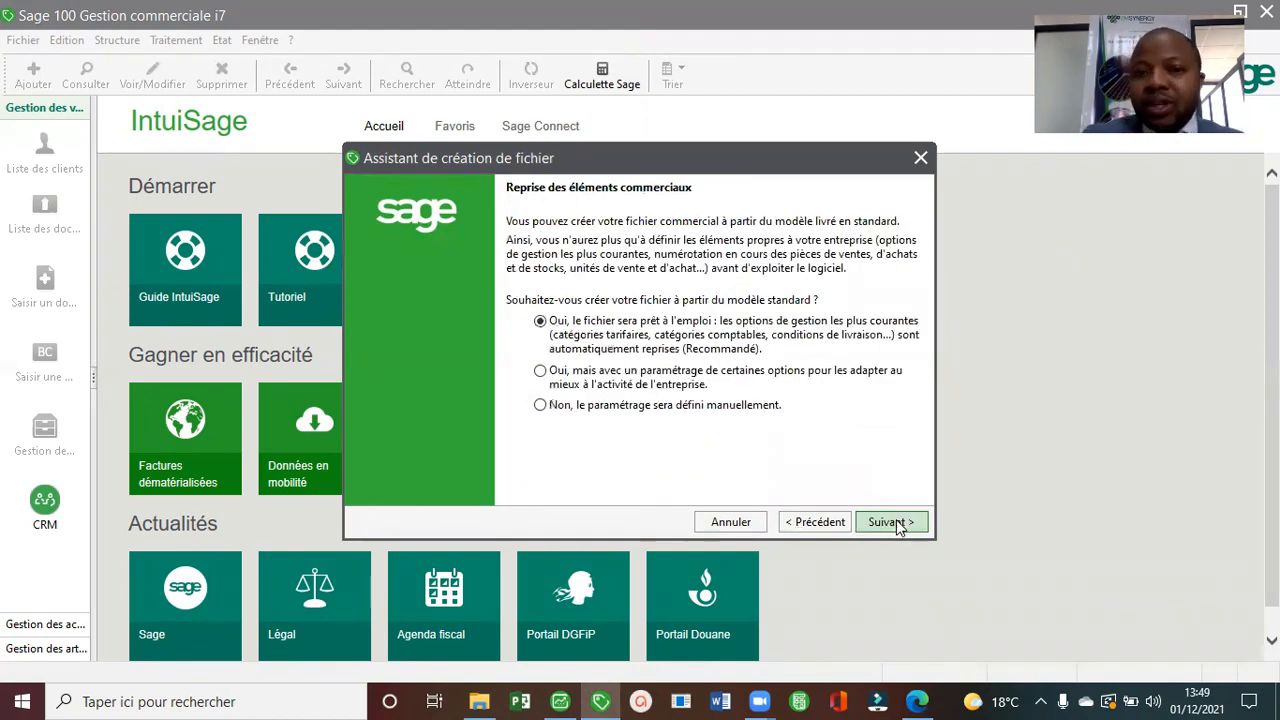
{"action": "left_click", "coordinate": [645, 407]}
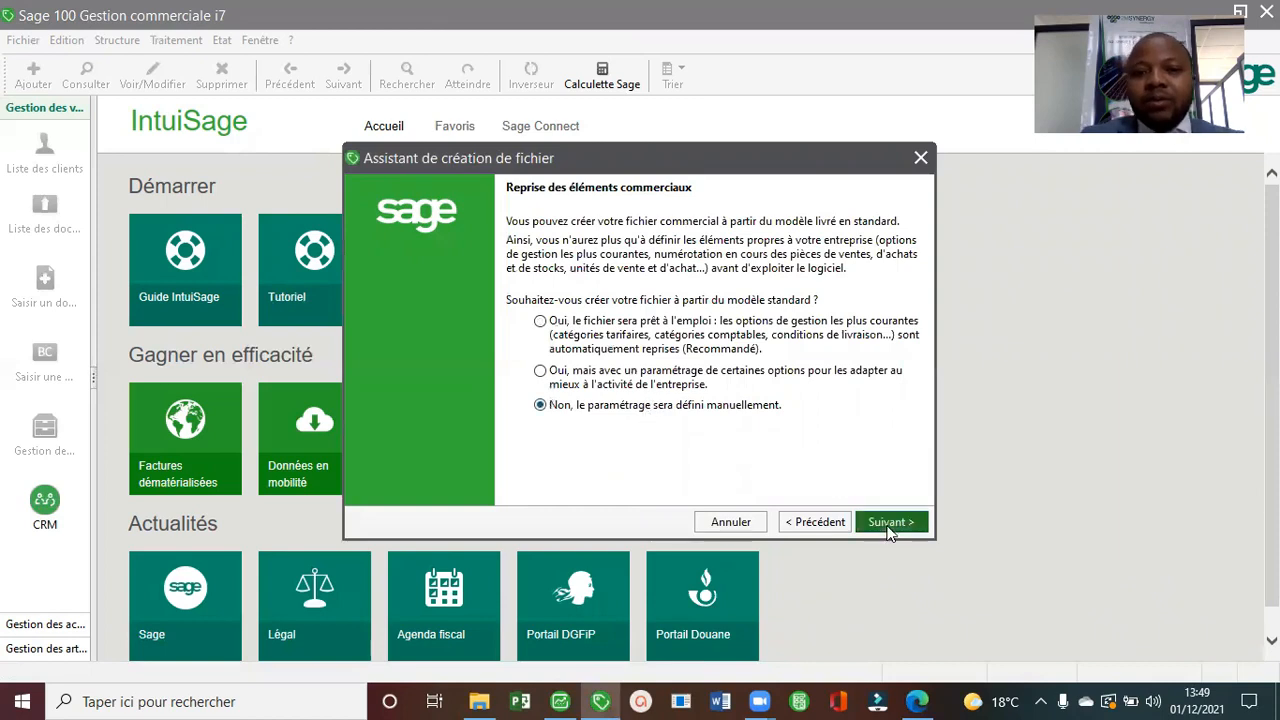
{"action": "left_click", "coordinate": [890, 522]}
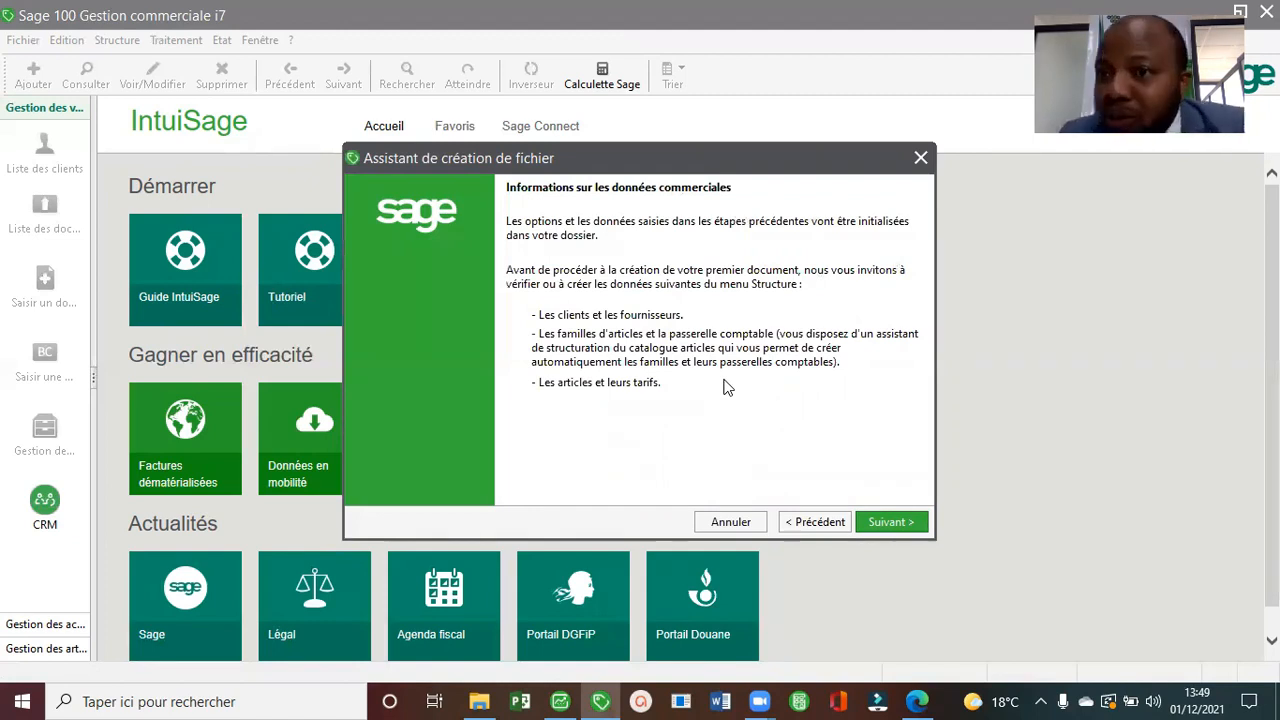
{"action": "key", "text": "Return"}
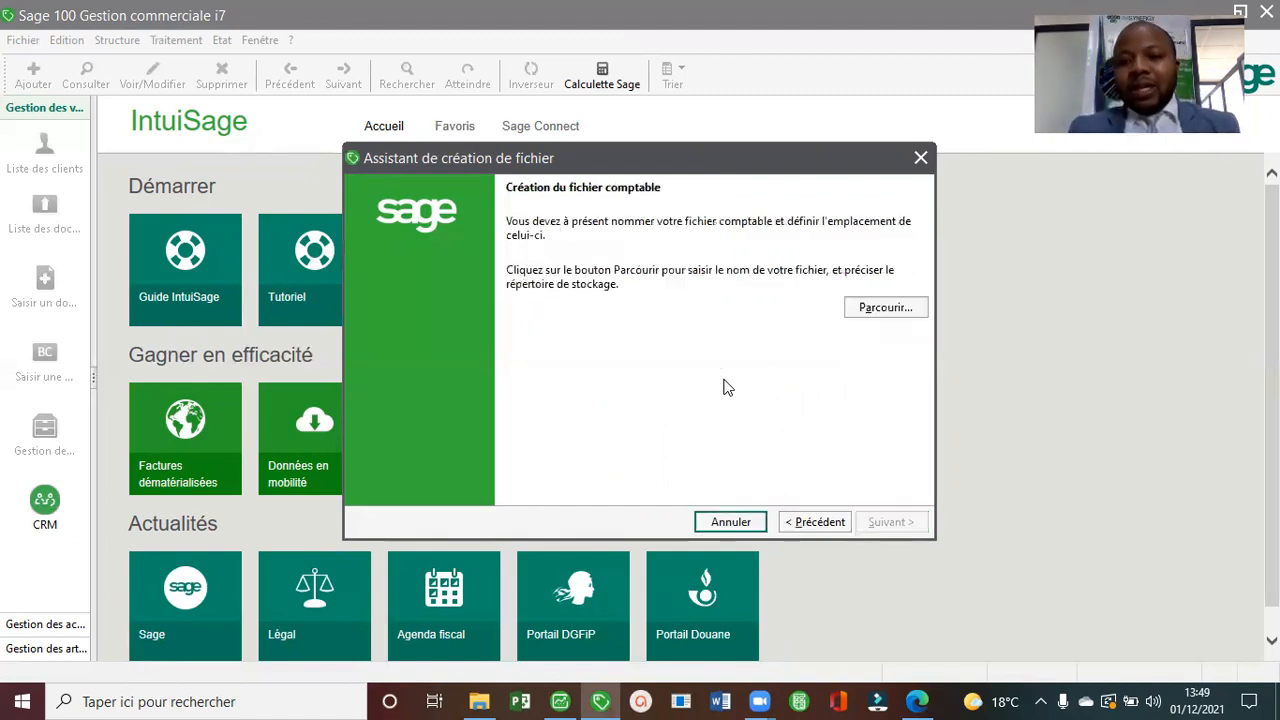
Save the accounting file as GRACE SHOP in the Documents folder DOSSIER COMPTABLE > GESCOM and continue to the commercial file.
{"action": "left_click", "coordinate": [908, 305]}
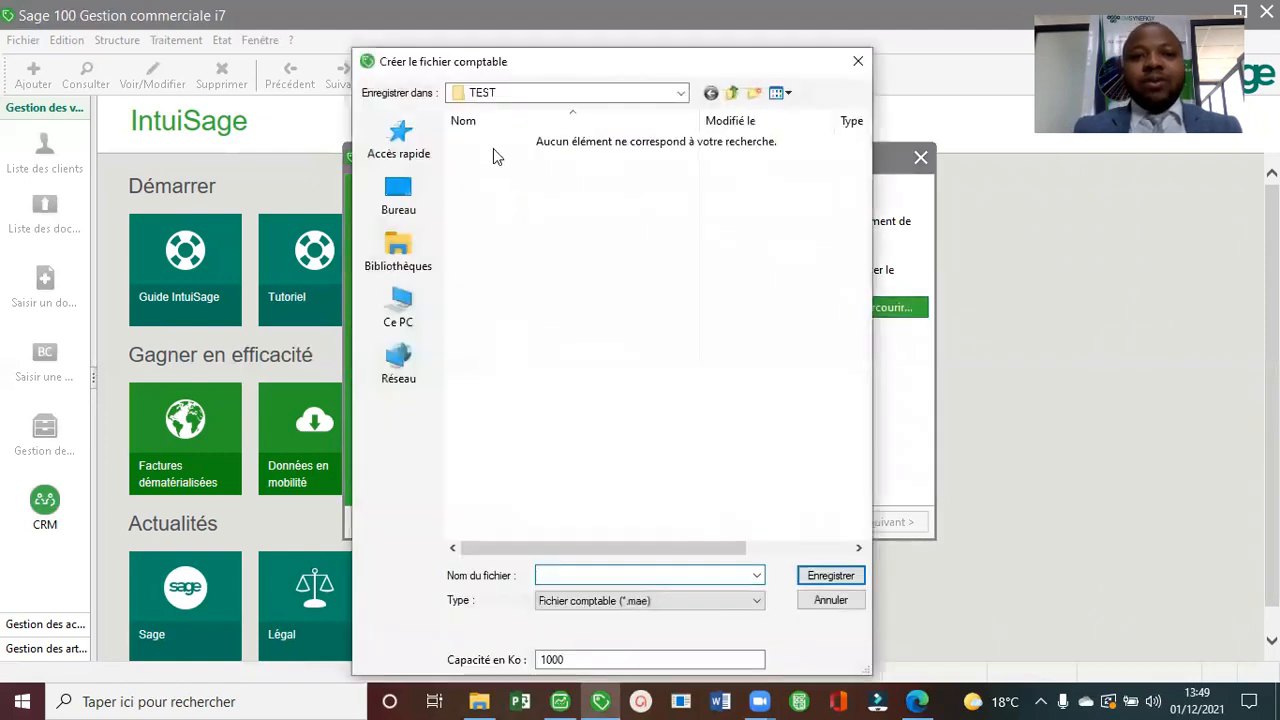
{"action": "left_click", "coordinate": [399, 200]}
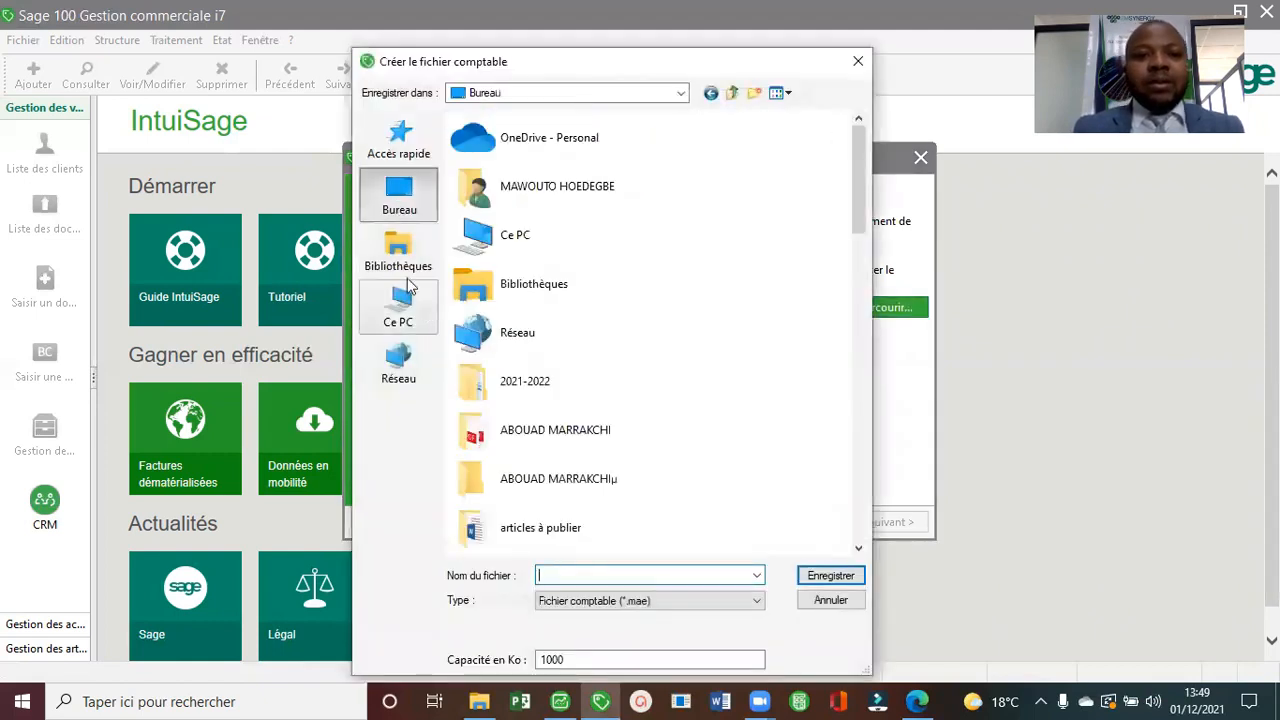
{"action": "left_click", "coordinate": [398, 252]}
{"action": "double_click", "coordinate": [532, 140]}
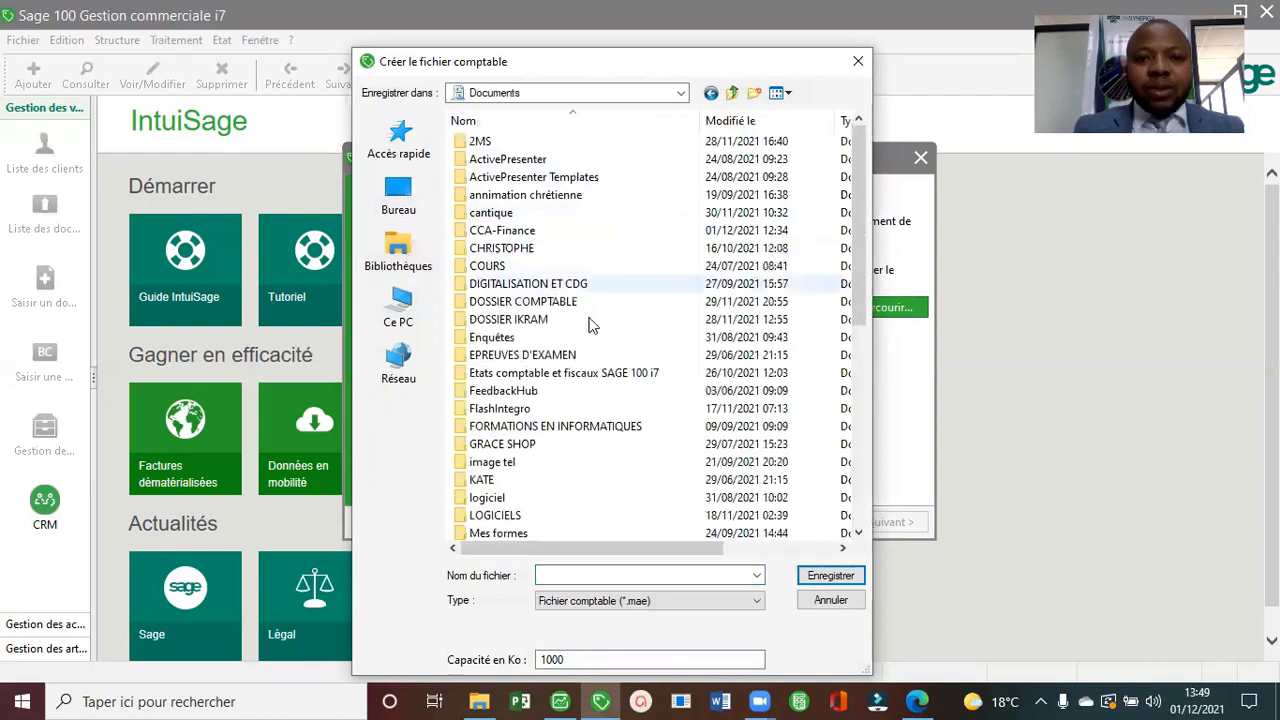
{"action": "double_click", "coordinate": [555, 302]}
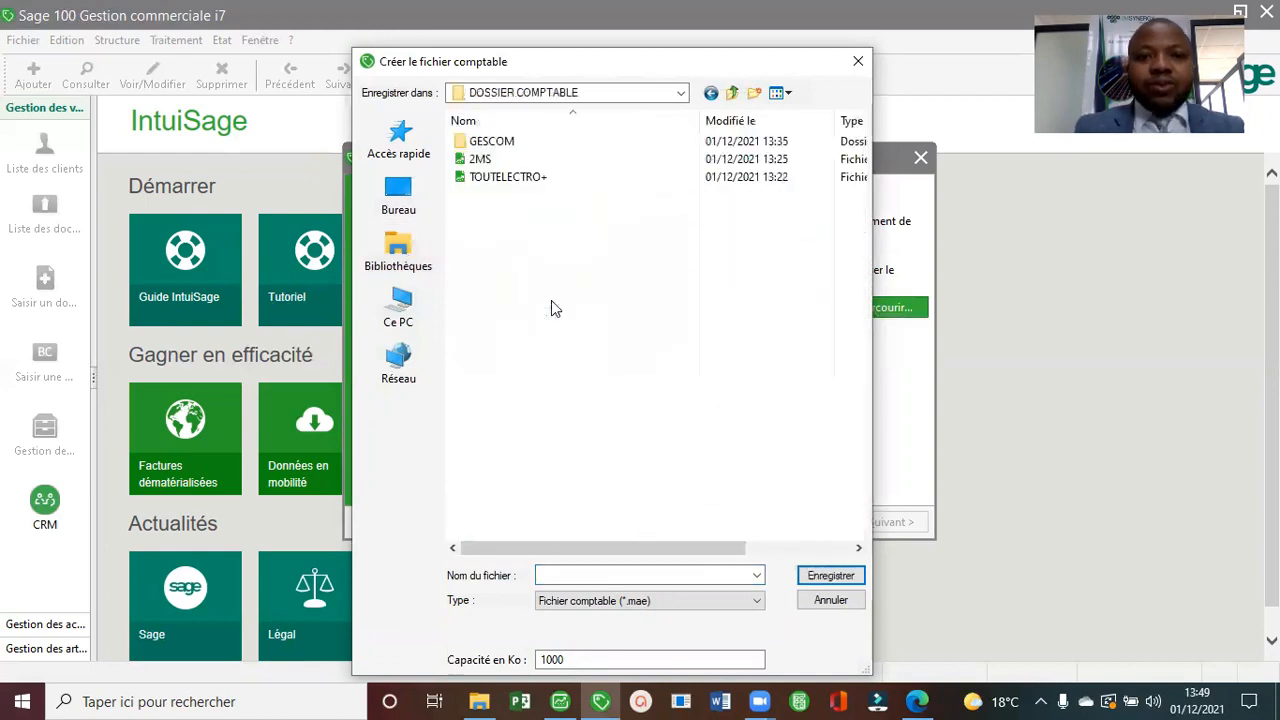
{"action": "double_click", "coordinate": [500, 143]}
{"action": "left_click", "coordinate": [622, 574]}
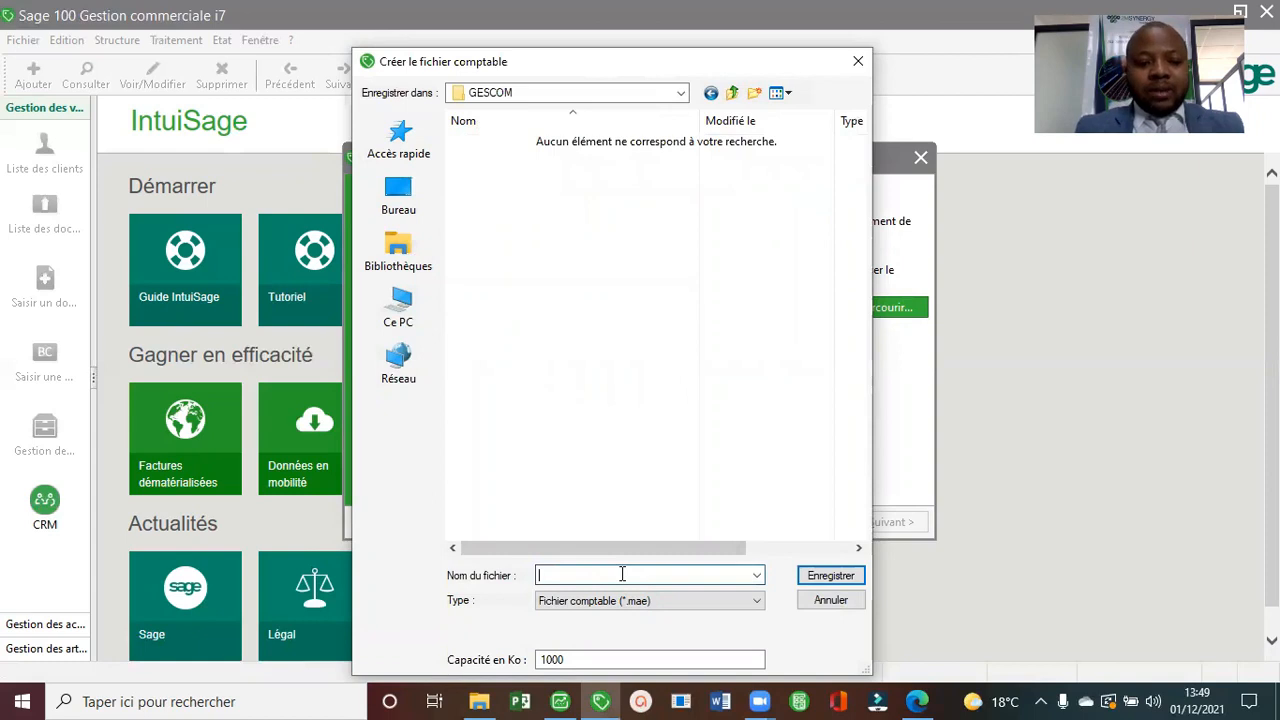
{"action": "type", "text": "GRACE SHOP"}
{"action": "key", "text": "Return"}
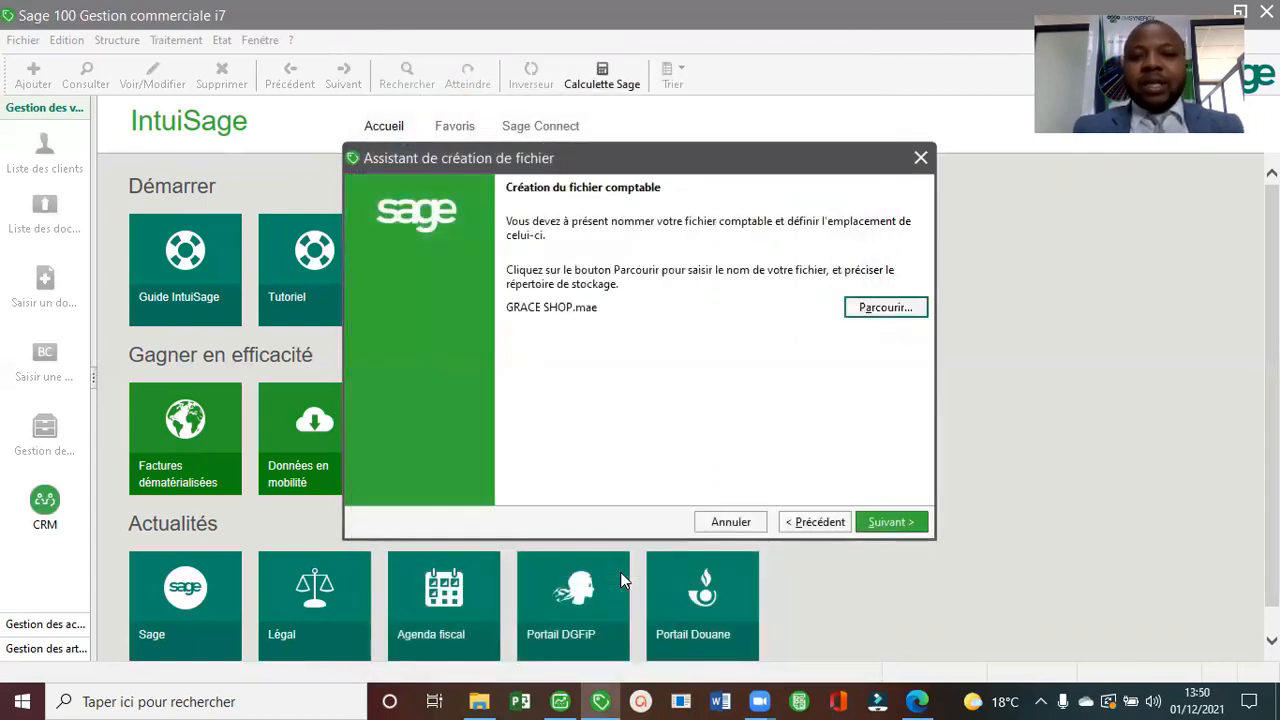
{"action": "left_click", "coordinate": [892, 517]}
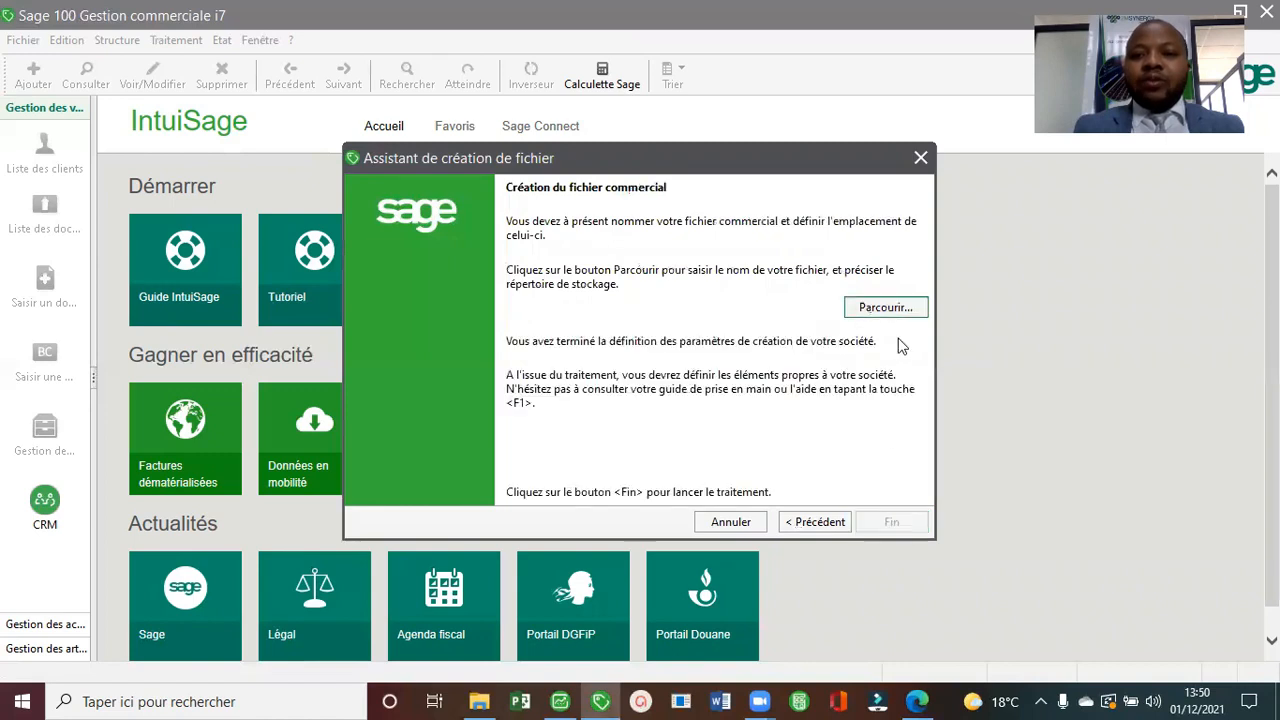
Save the commercial file as GRACE SHOP in the GESCOM folder, and run the company file creation through to completion.
{"action": "left_click", "coordinate": [886, 308]}
{"action": "type", "text": "CESTION CO"}
{"action": "key", "text": "BackSpace"}
{"action": "key", "text": "BackSpace"}
{"action": "key", "text": "BackSpace"}
{"action": "key", "text": "BackSpace"}
{"action": "key", "text": "BackSpace"}
{"action": "key", "text": "BackSpace"}
{"action": "key", "text": "BackSpace"}
{"action": "key", "text": "BackSpace"}
{"action": "key", "text": "BackSpace"}
{"action": "key", "text": "BackSpace"}
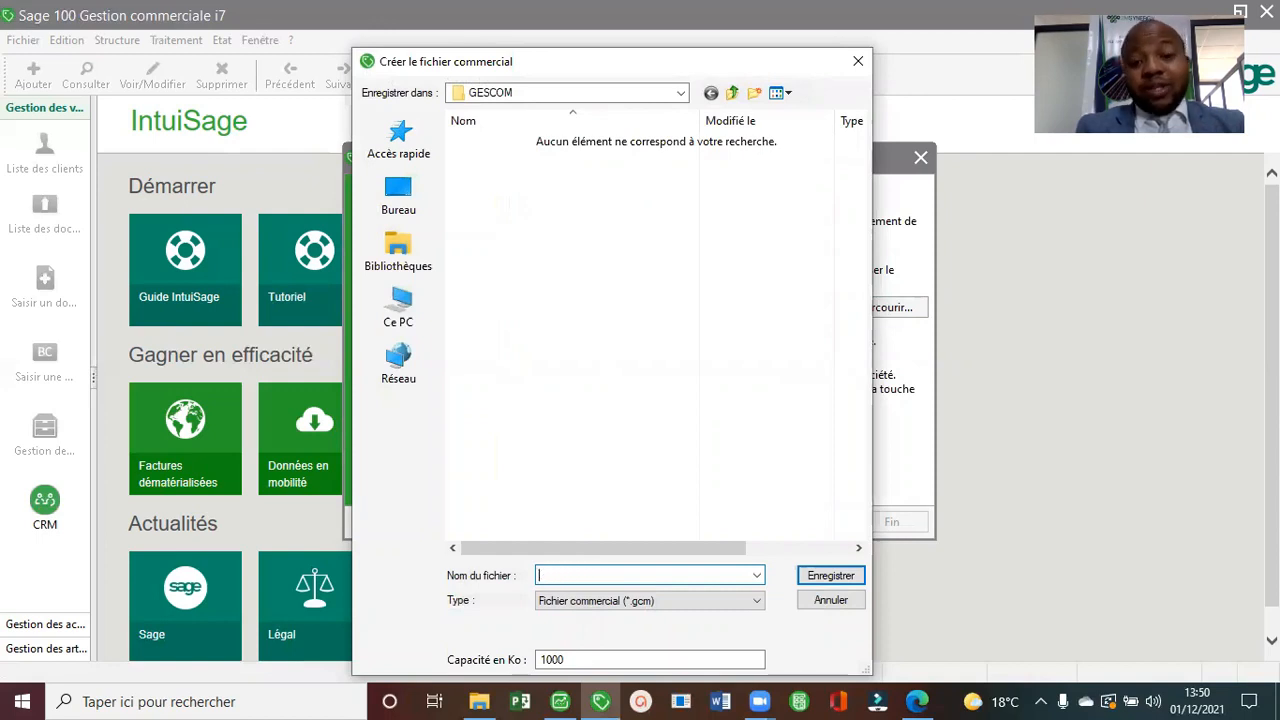
{"action": "type", "text": "GRACE SHOP"}
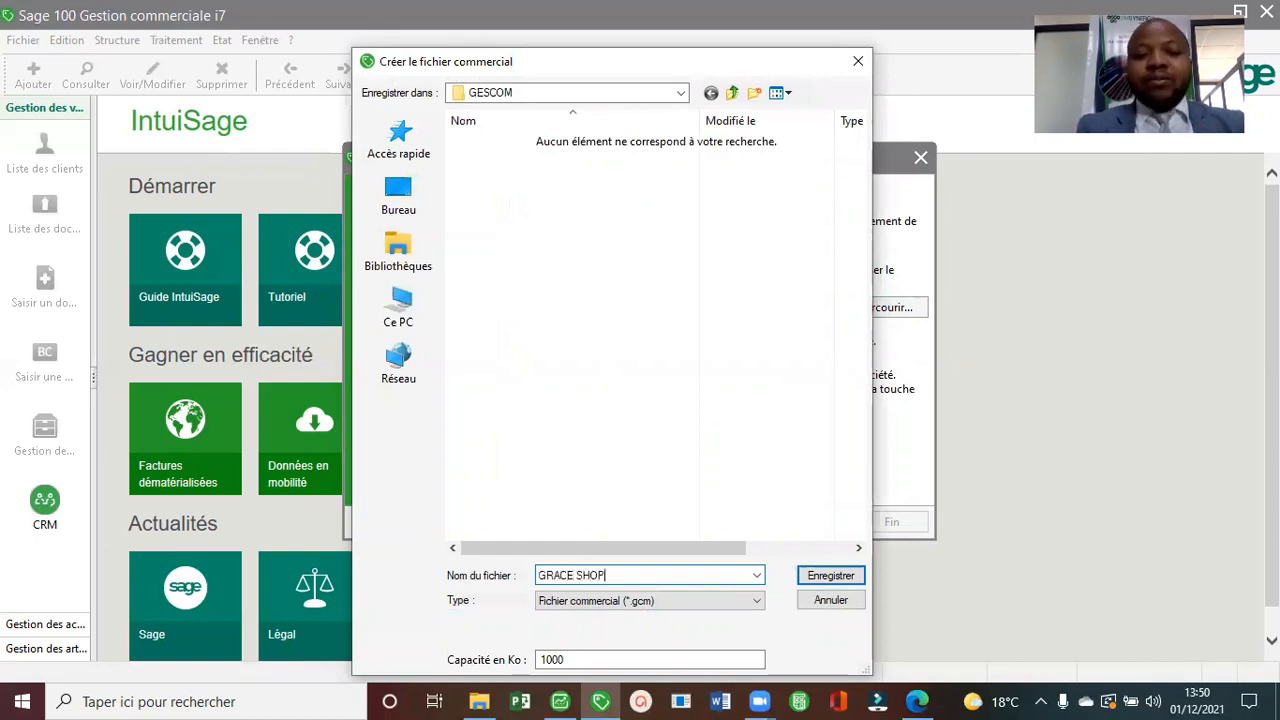
{"action": "key", "text": "Return"}
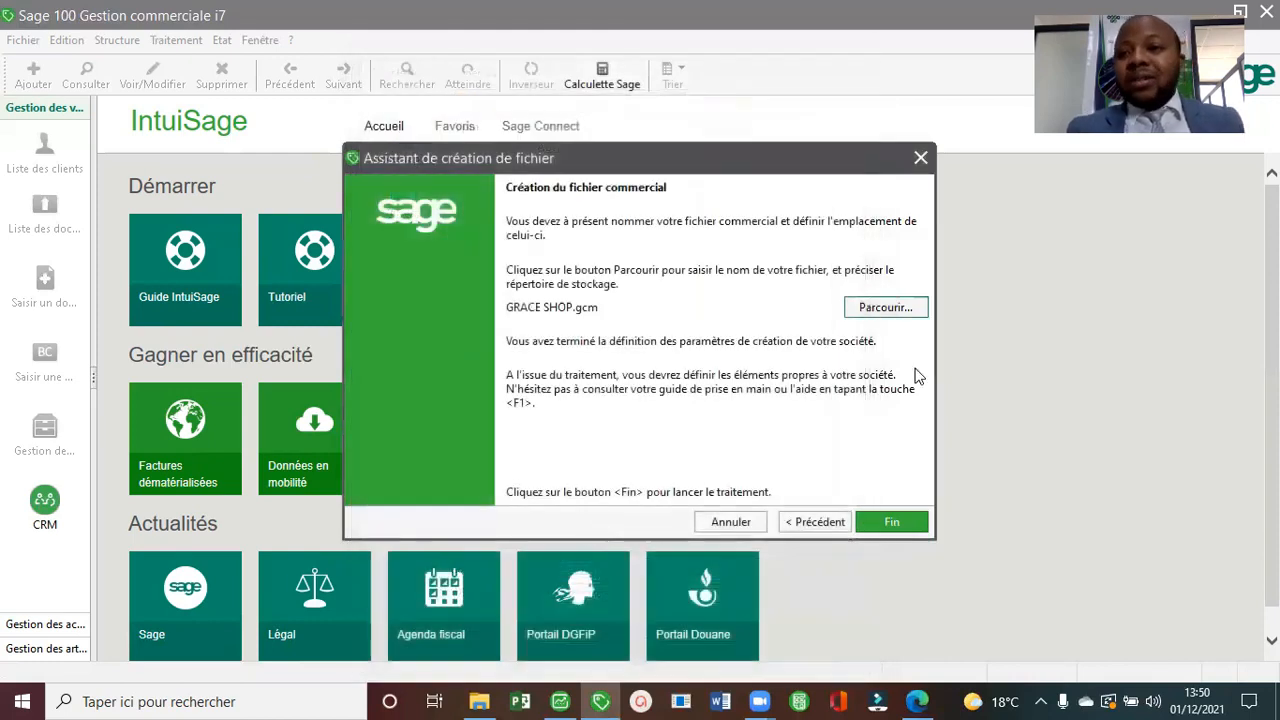
{"action": "left_click", "coordinate": [892, 522]}
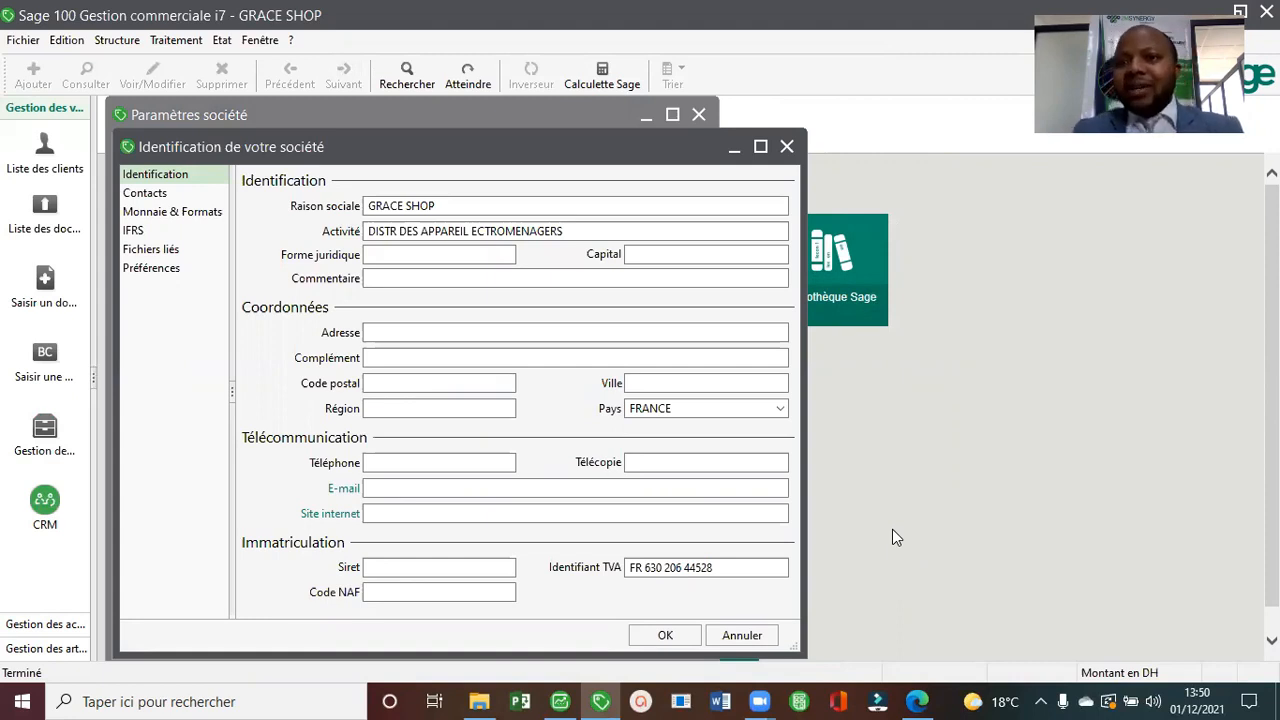
{"action": "left_click", "coordinate": [787, 147]}
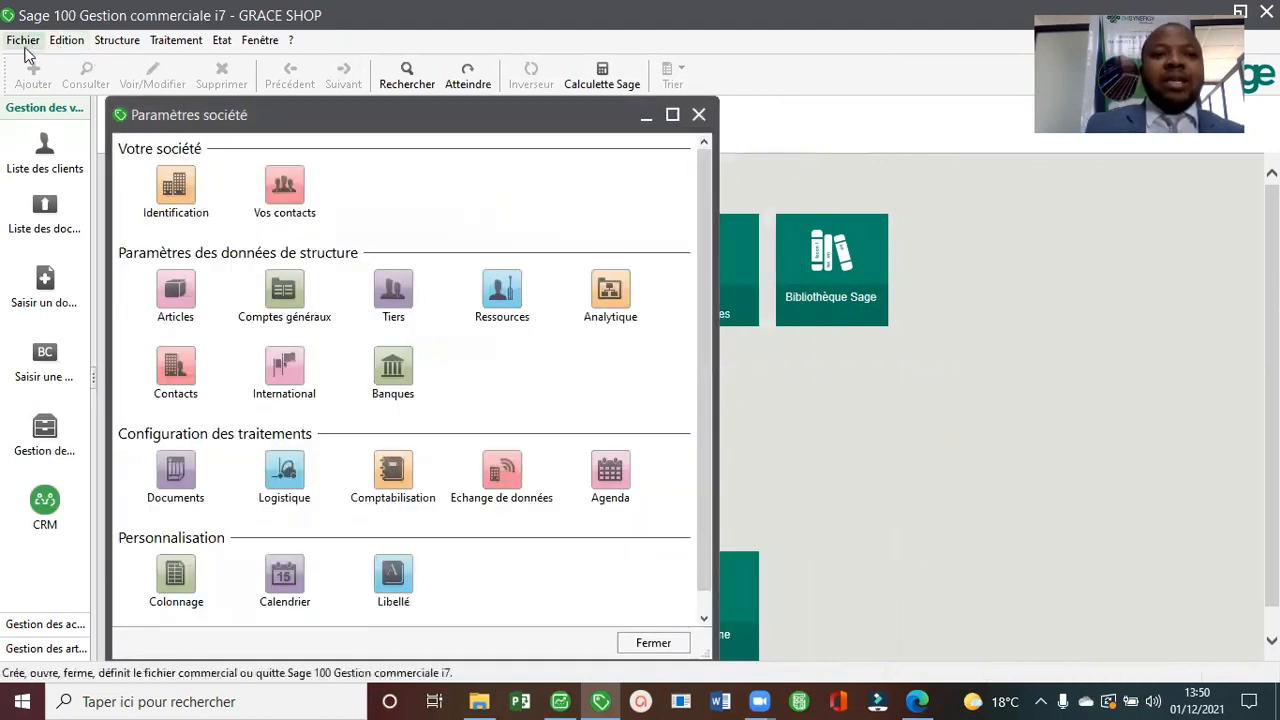
Add an accounting category named VENTE for the Vente domain in the company's Comptabilisation parameters.
{"action": "left_click", "coordinate": [400, 476]}
{"action": "left_click", "coordinate": [195, 203]}
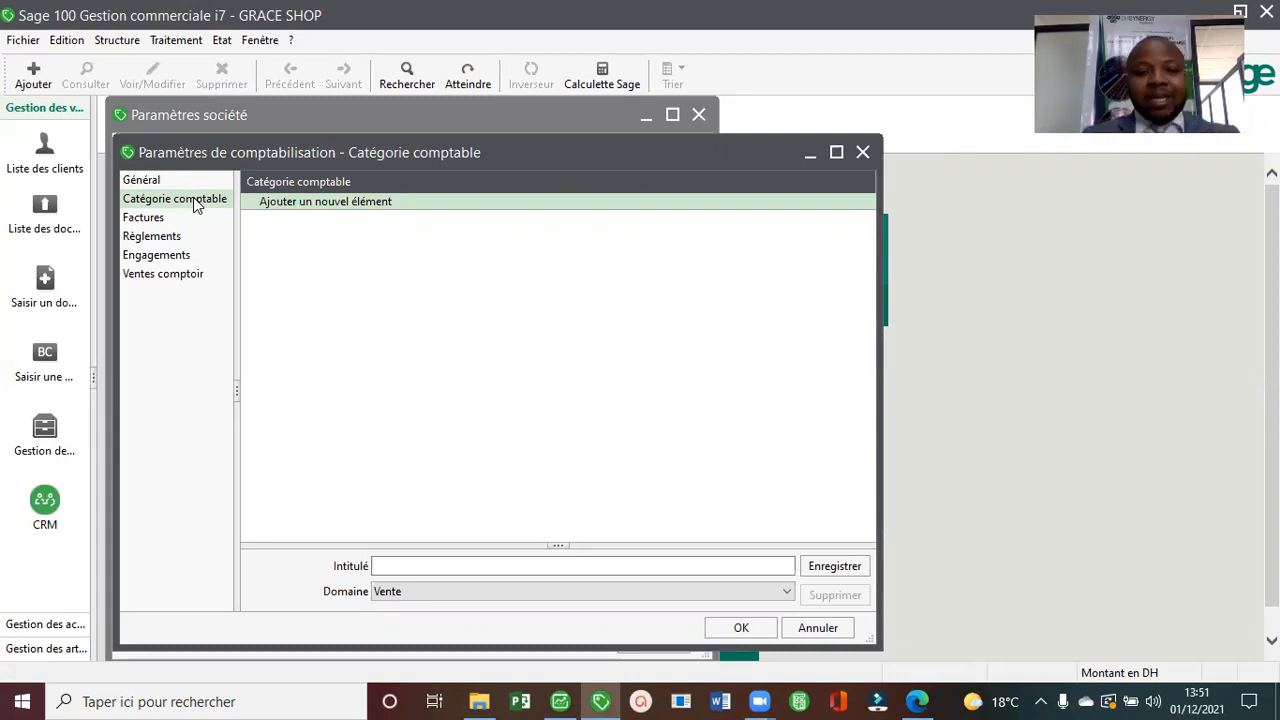
{"action": "left_click", "coordinate": [427, 565]}
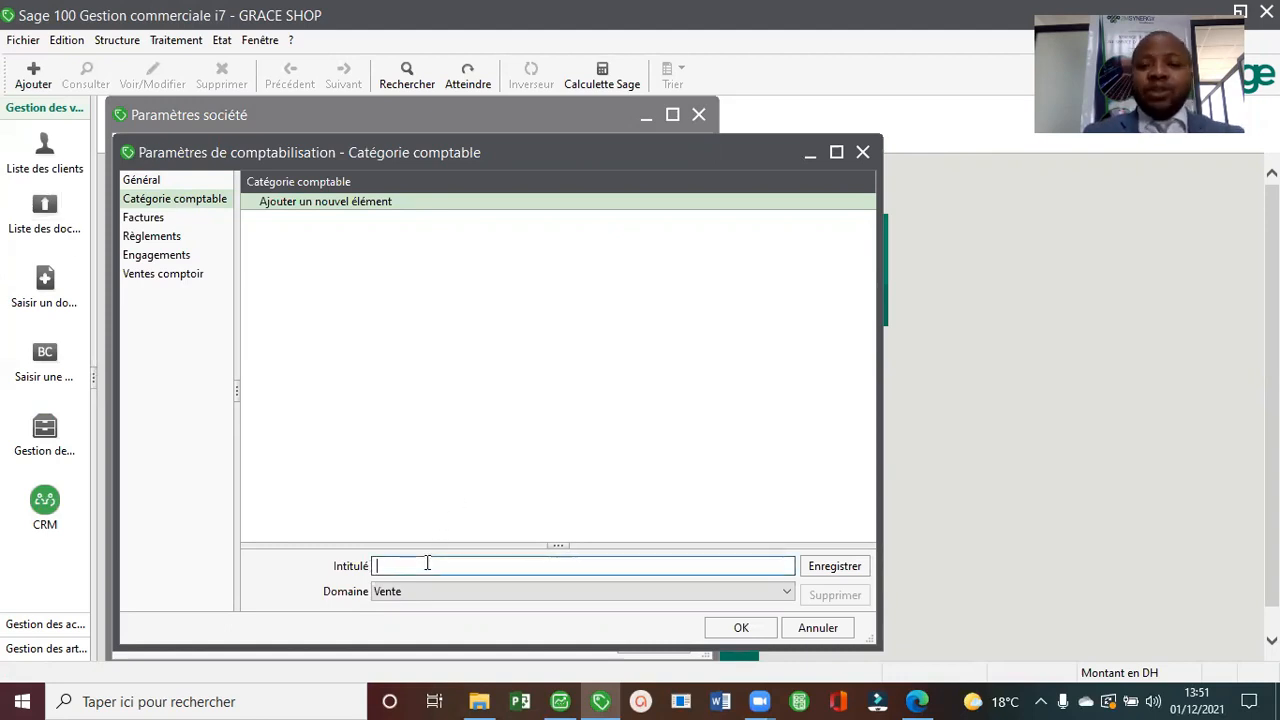
{"action": "type", "text": "VENTE"}
{"action": "key", "text": "Return"}
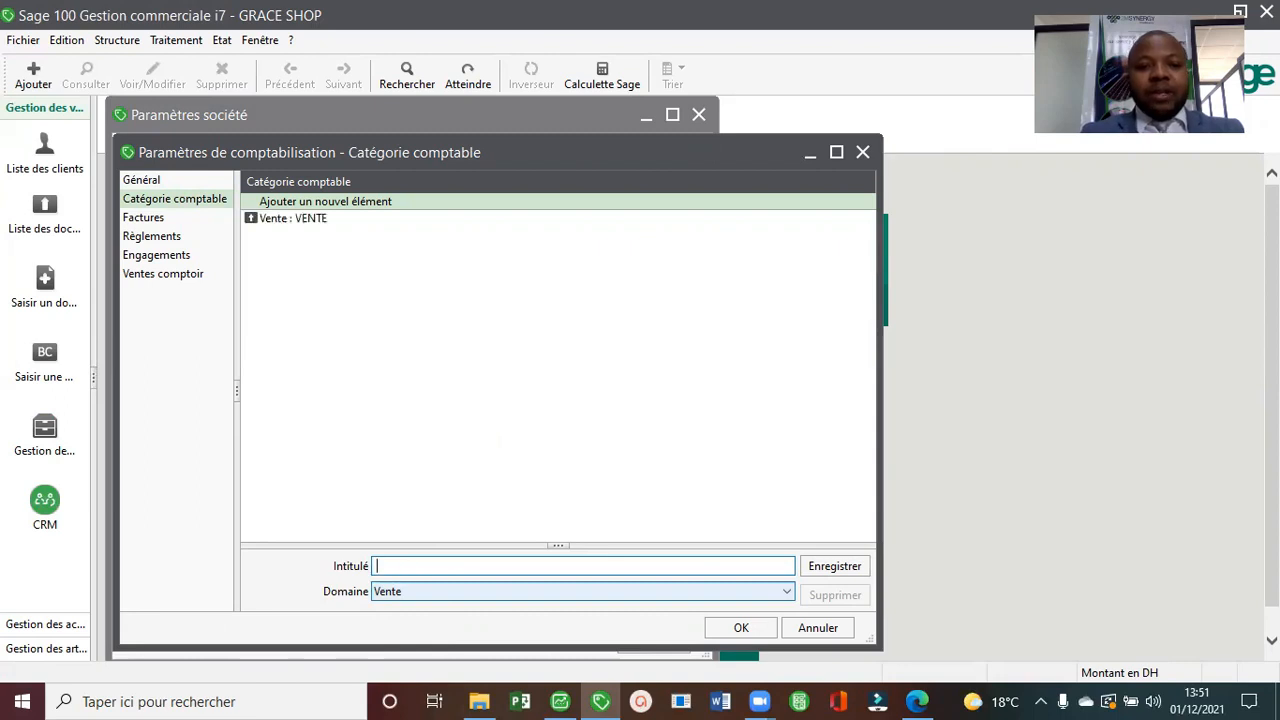
Add an accounting category named ACHAT for the Achat domain.
{"action": "left_click", "coordinate": [427, 600]}
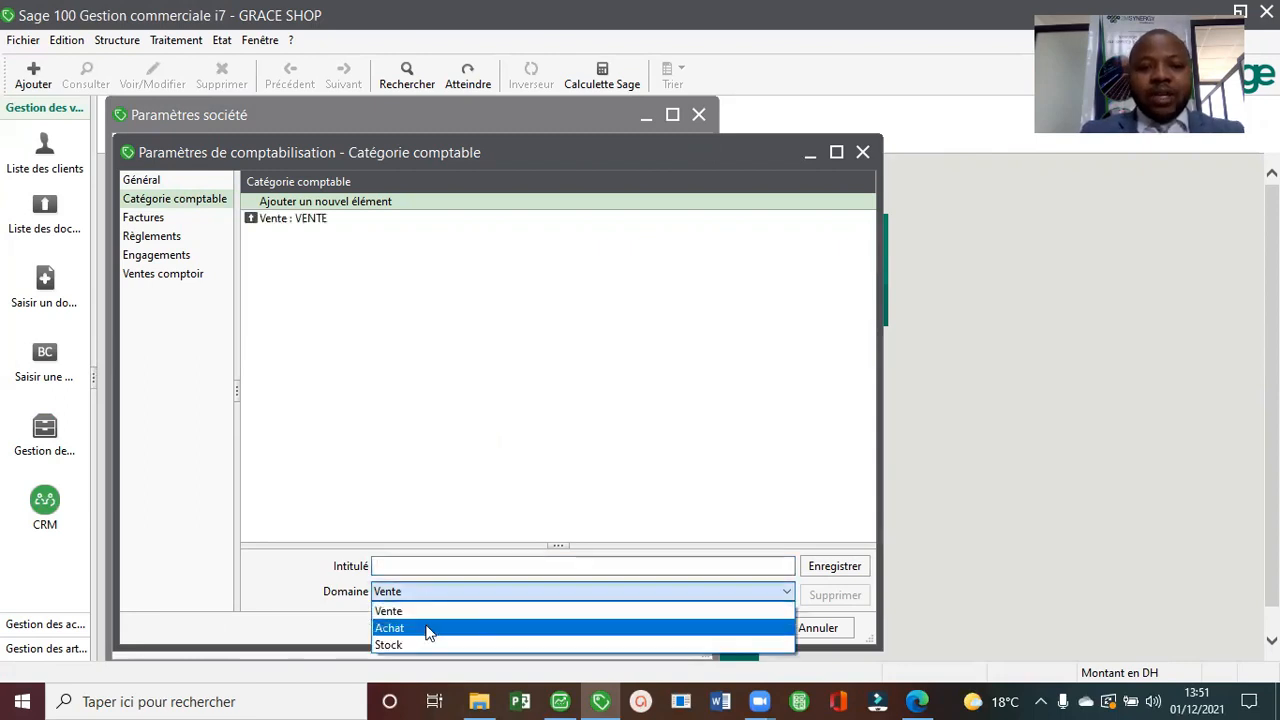
{"action": "left_click", "coordinate": [426, 626]}
{"action": "type", "text": "ACHAT"}
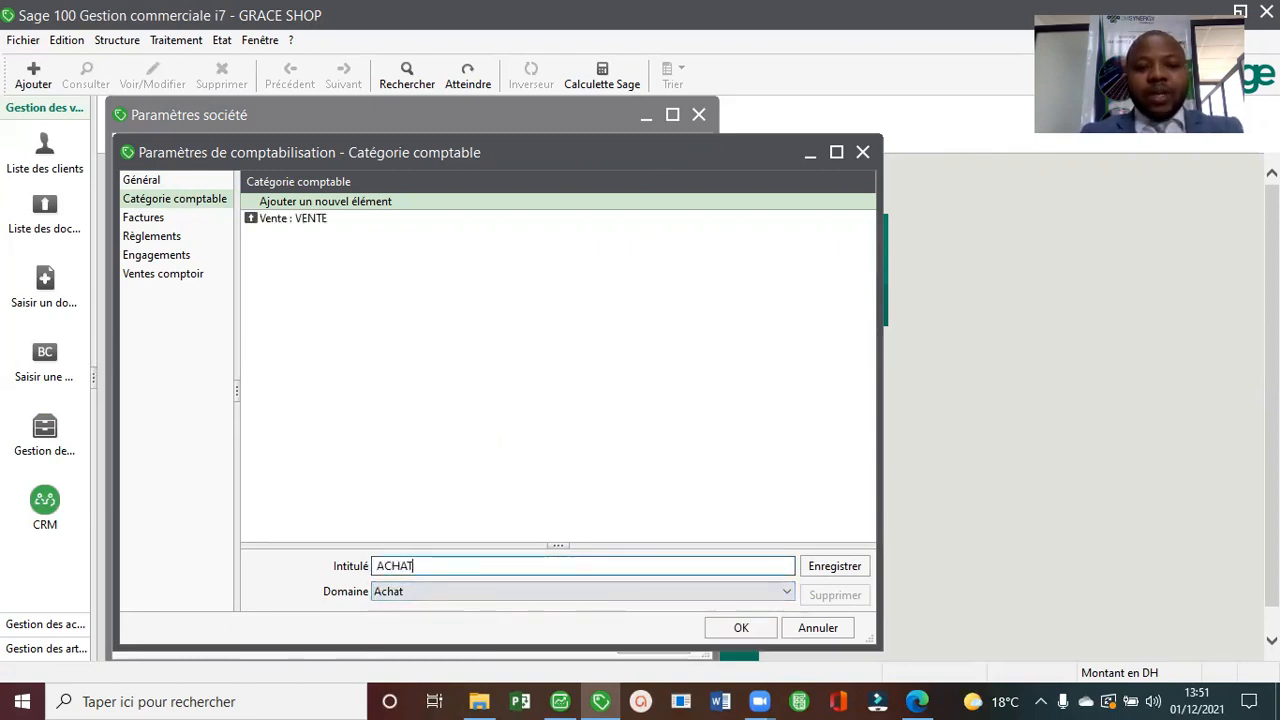
{"action": "key", "text": "Return"}
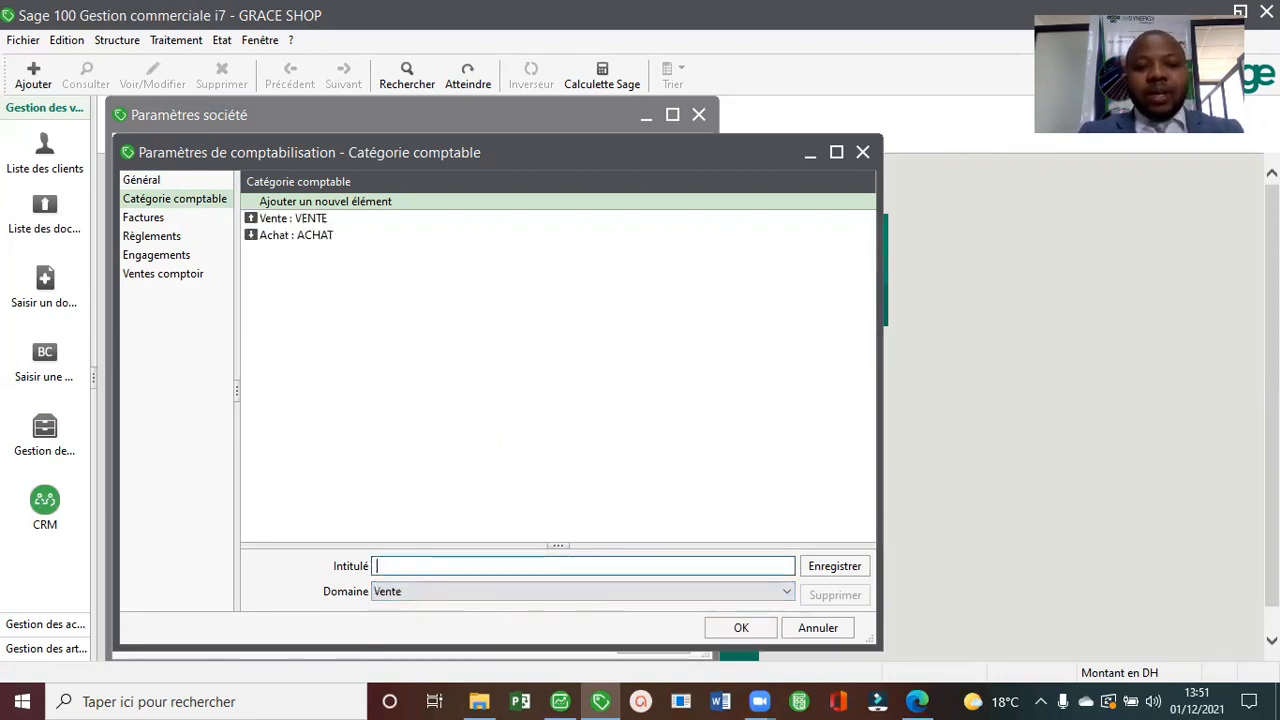
Add an accounting category named STOCK for the Stock domain and close the Comptabilisation parameters.
{"action": "left_click", "coordinate": [434, 596]}
{"action": "left_click", "coordinate": [427, 644]}
{"action": "type", "text": "STOCK"}
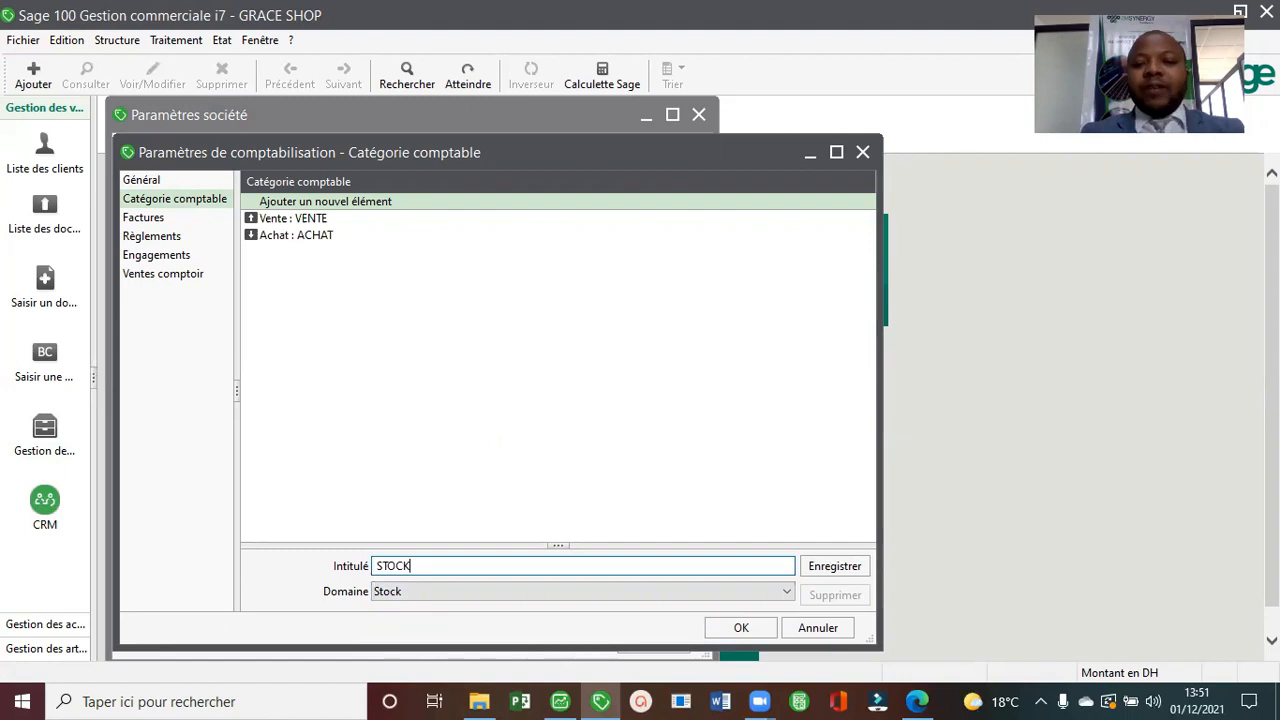
{"action": "key", "text": "Return"}
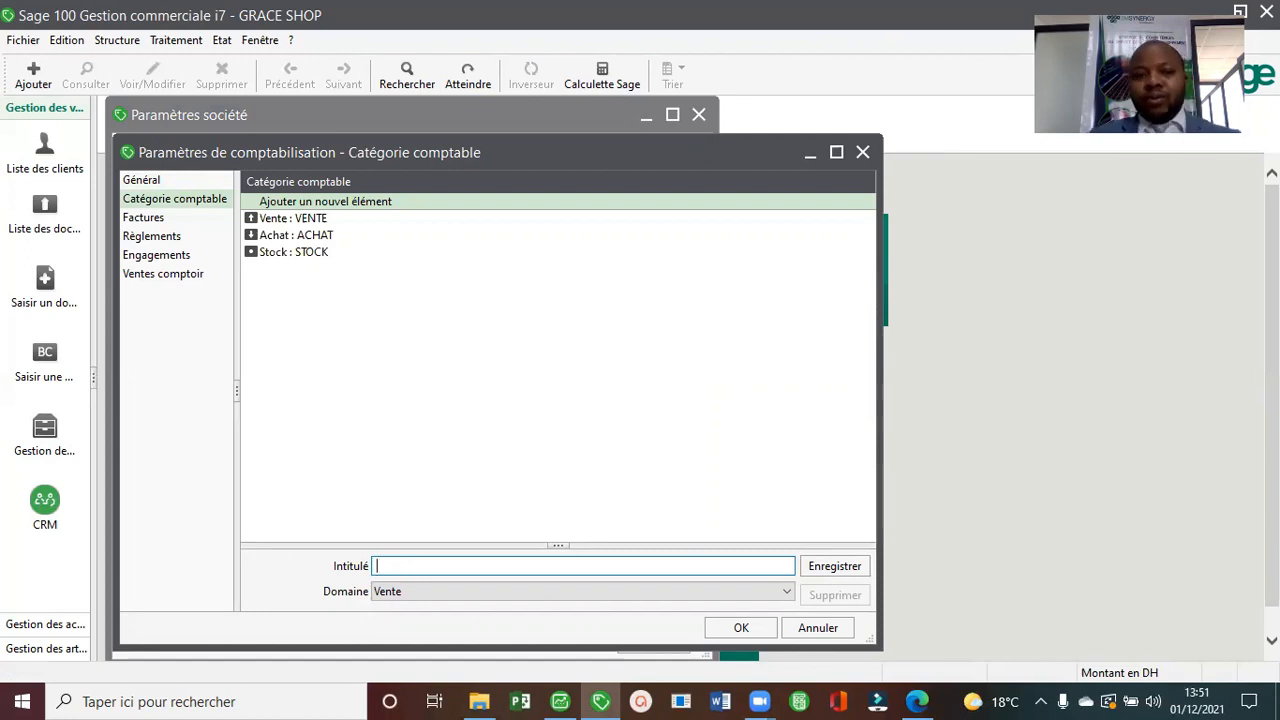
{"action": "left_click", "coordinate": [862, 152]}
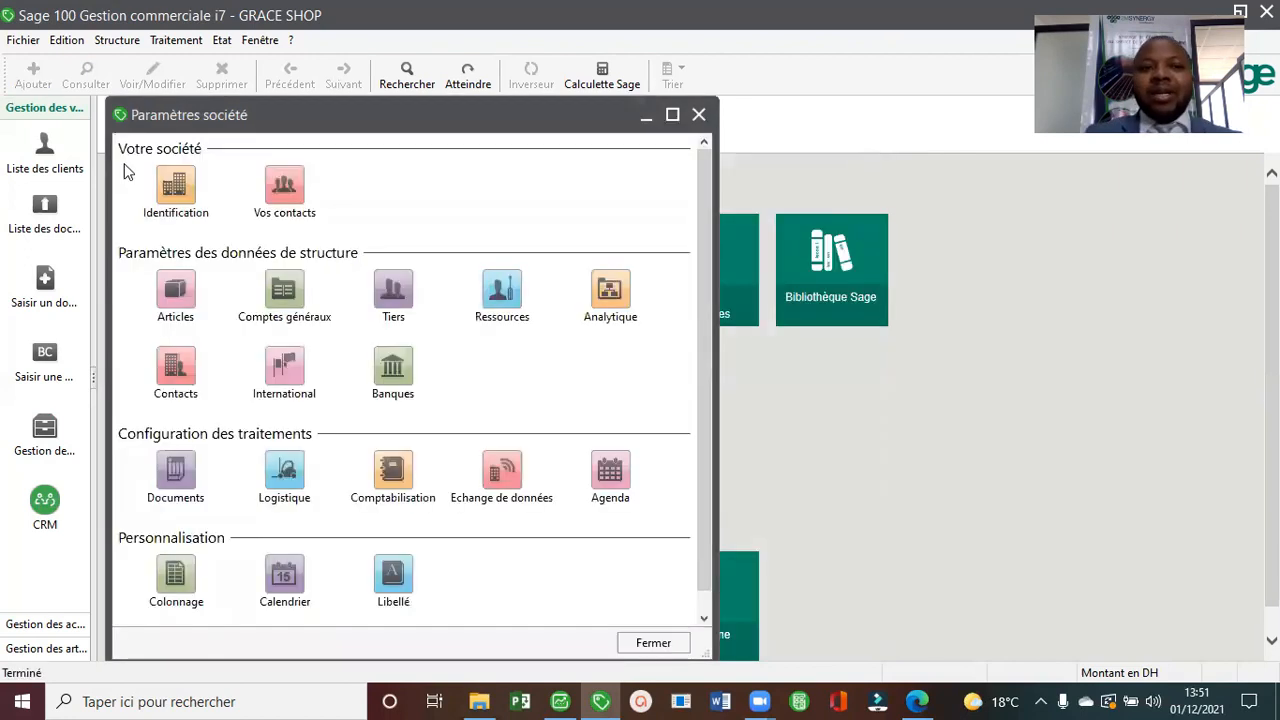
Open the company's chart of accounts (Plan comptable) to examine its contents.
{"action": "left_click", "coordinate": [118, 41]}
{"action": "mouse_move", "coordinate": [193, 141]}
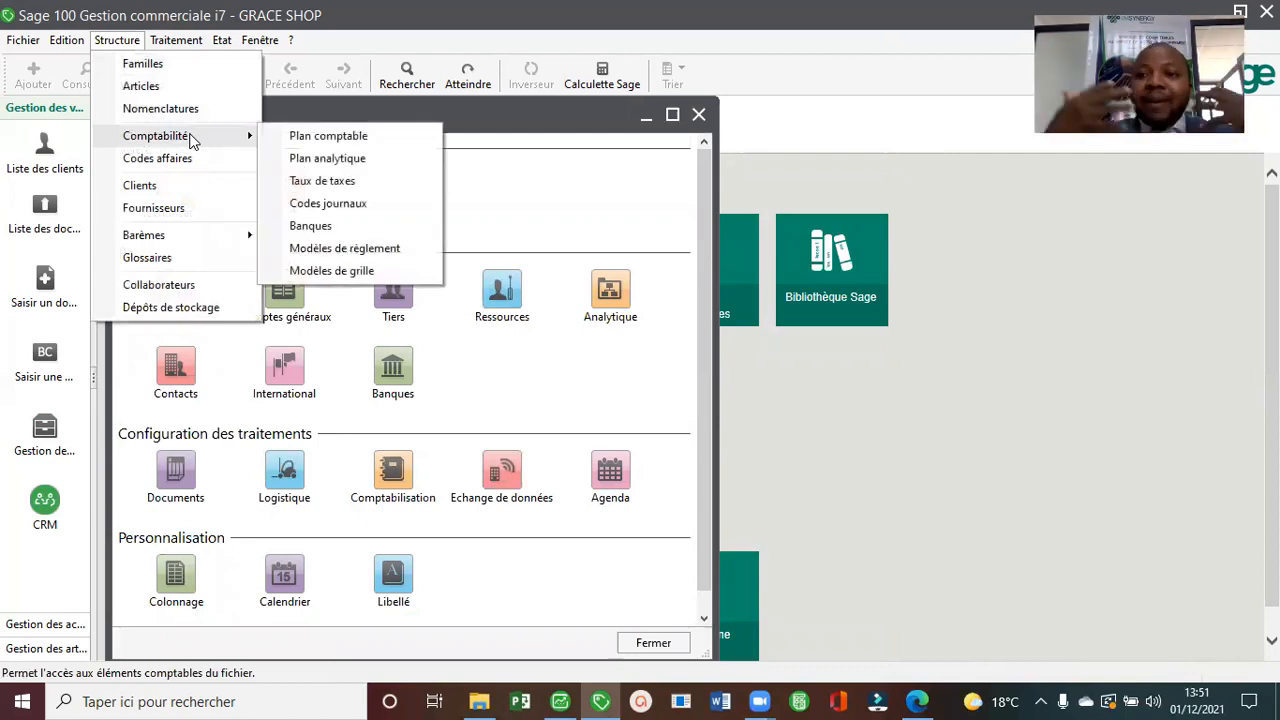
{"action": "left_click", "coordinate": [388, 145]}
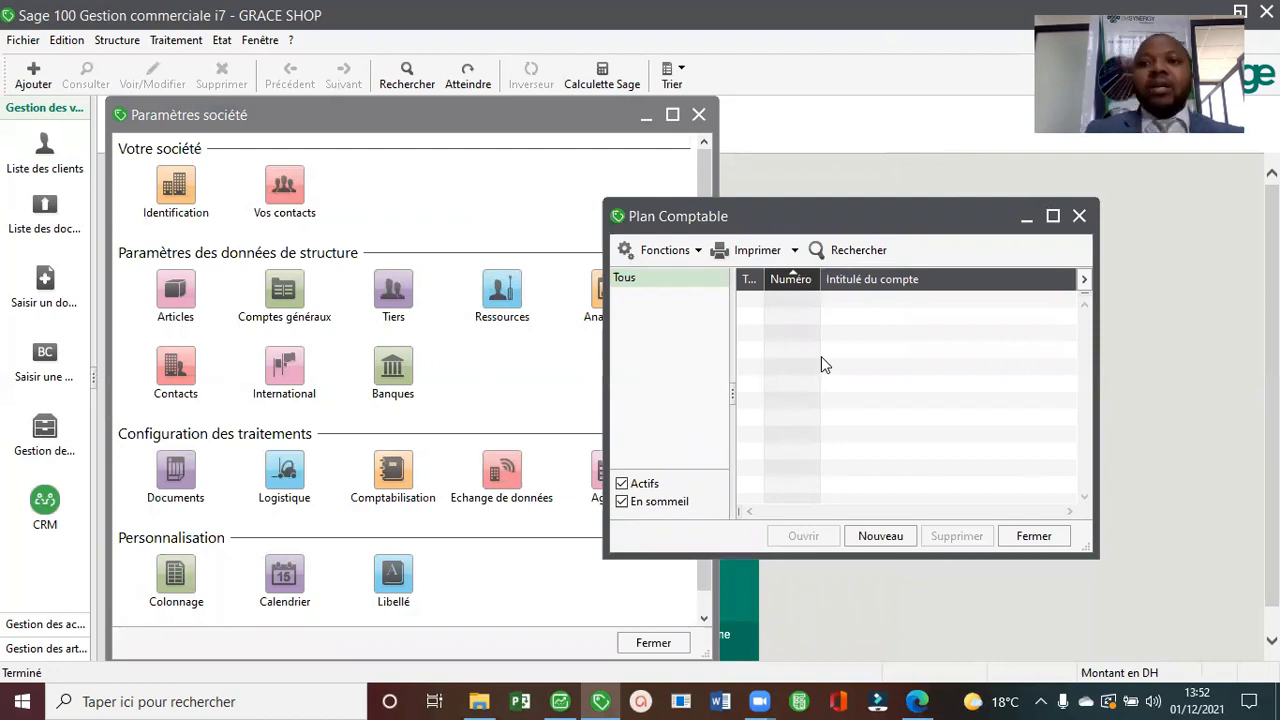
Check the general account length setting in the company parameters.
{"action": "left_click", "coordinate": [26, 46]}
{"action": "left_click", "coordinate": [134, 161]}
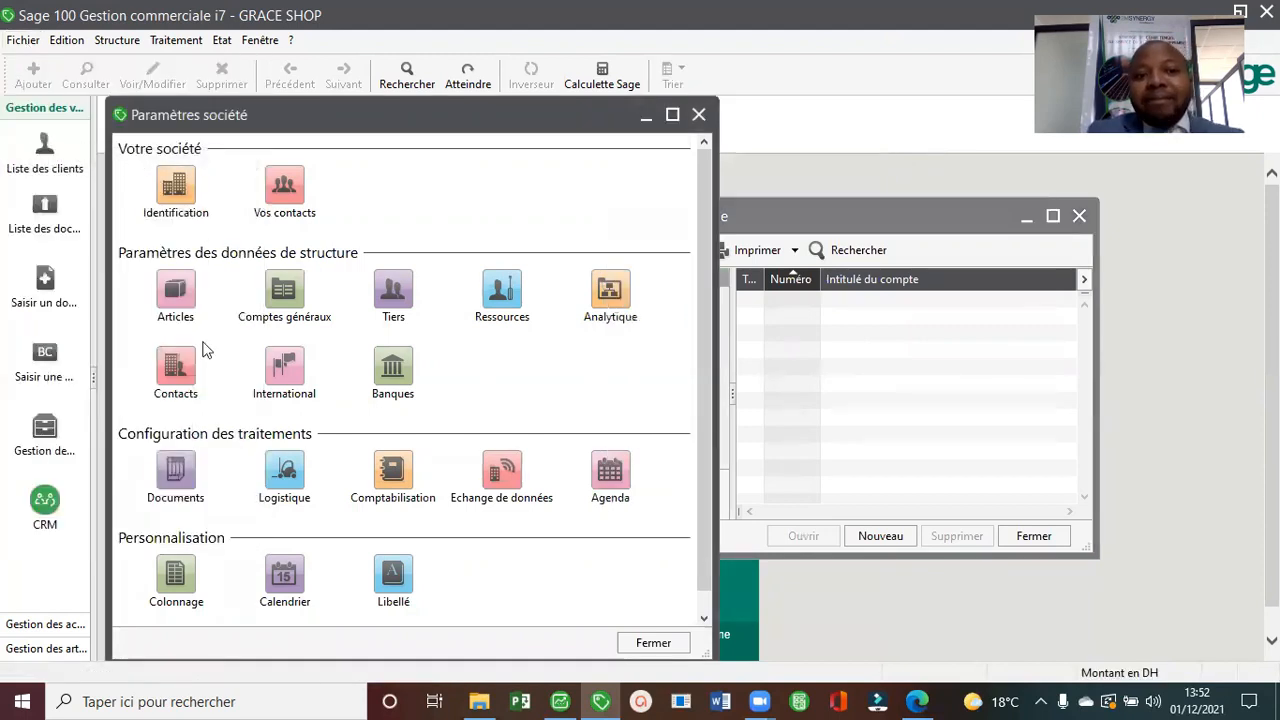
{"action": "left_click", "coordinate": [302, 302]}
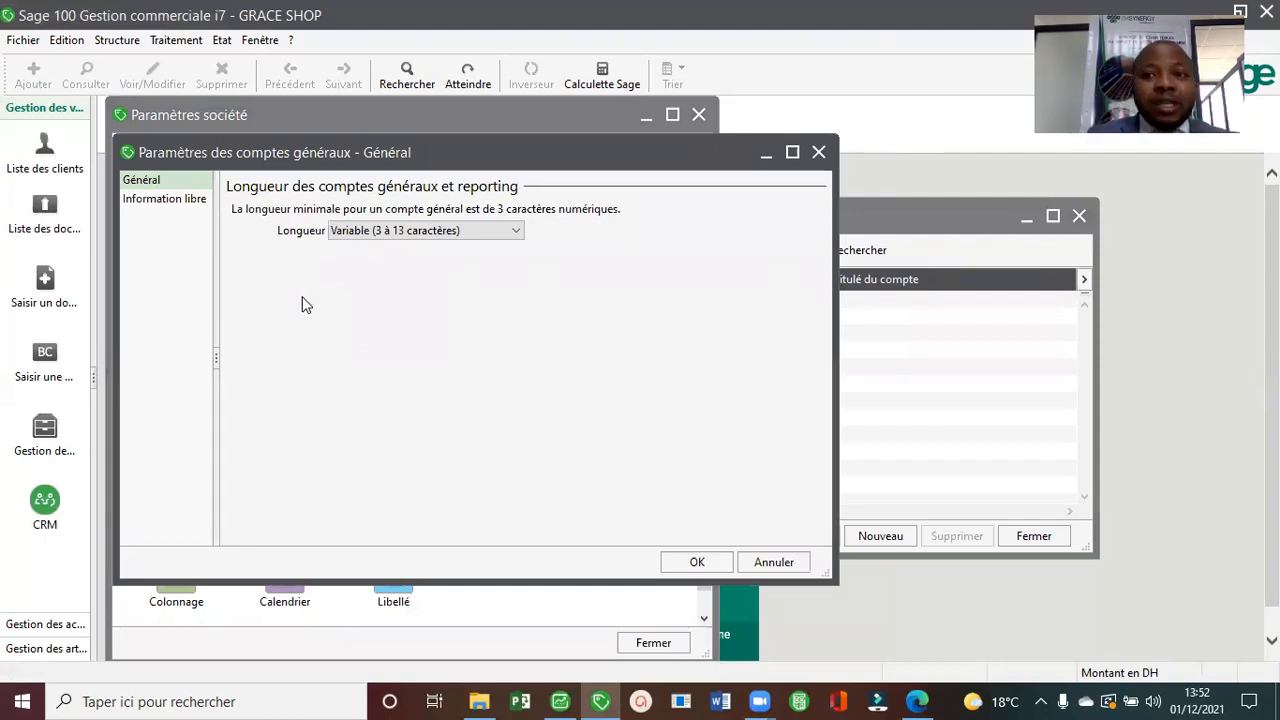
{"action": "left_click", "coordinate": [818, 152]}
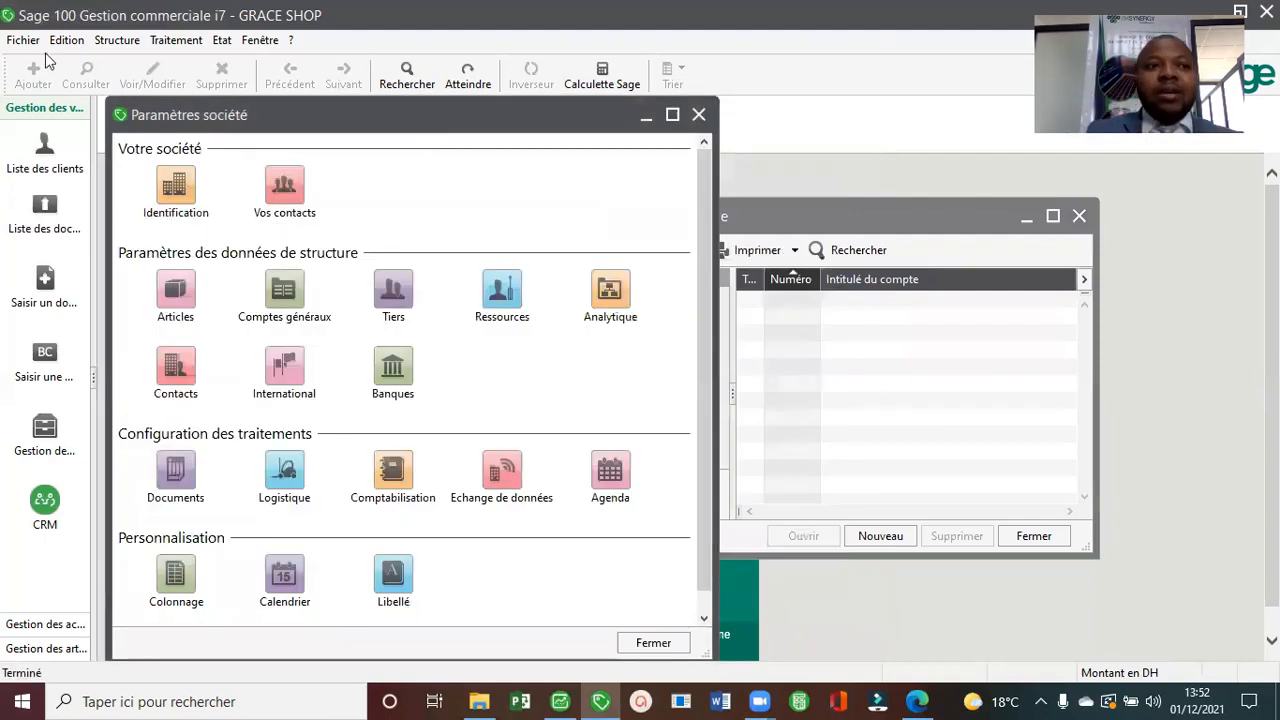
Close the company file and open the GRACE SHOP accounting file in Sage 100 Comptabilité as administrator.
{"action": "left_click", "coordinate": [24, 44]}
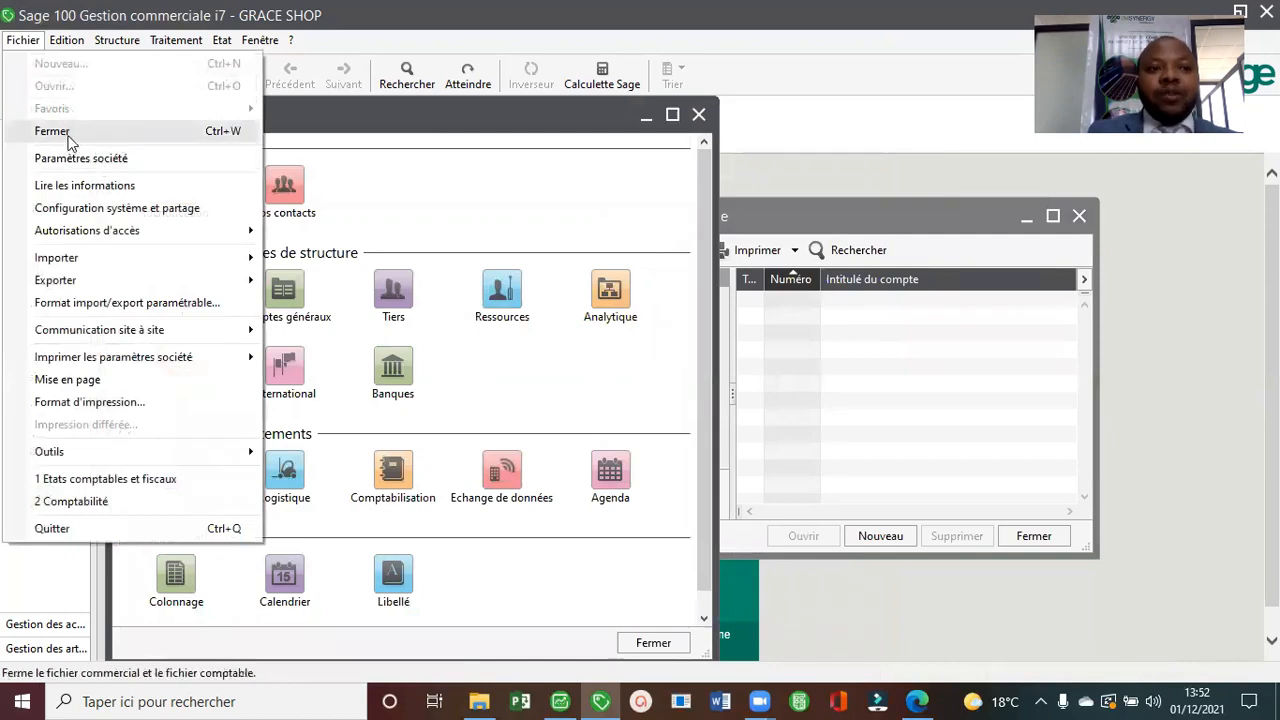
{"action": "left_click", "coordinate": [66, 134]}
{"action": "left_click", "coordinate": [22, 40]}
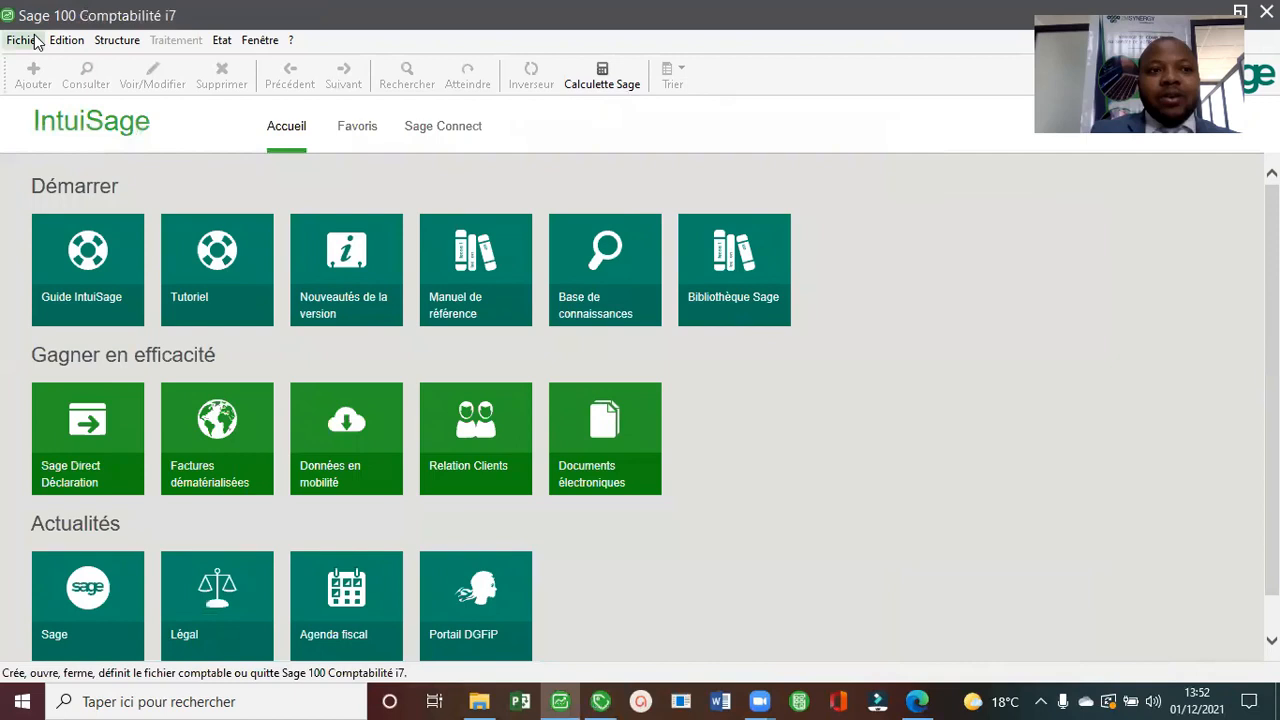
{"action": "left_click", "coordinate": [66, 40]}
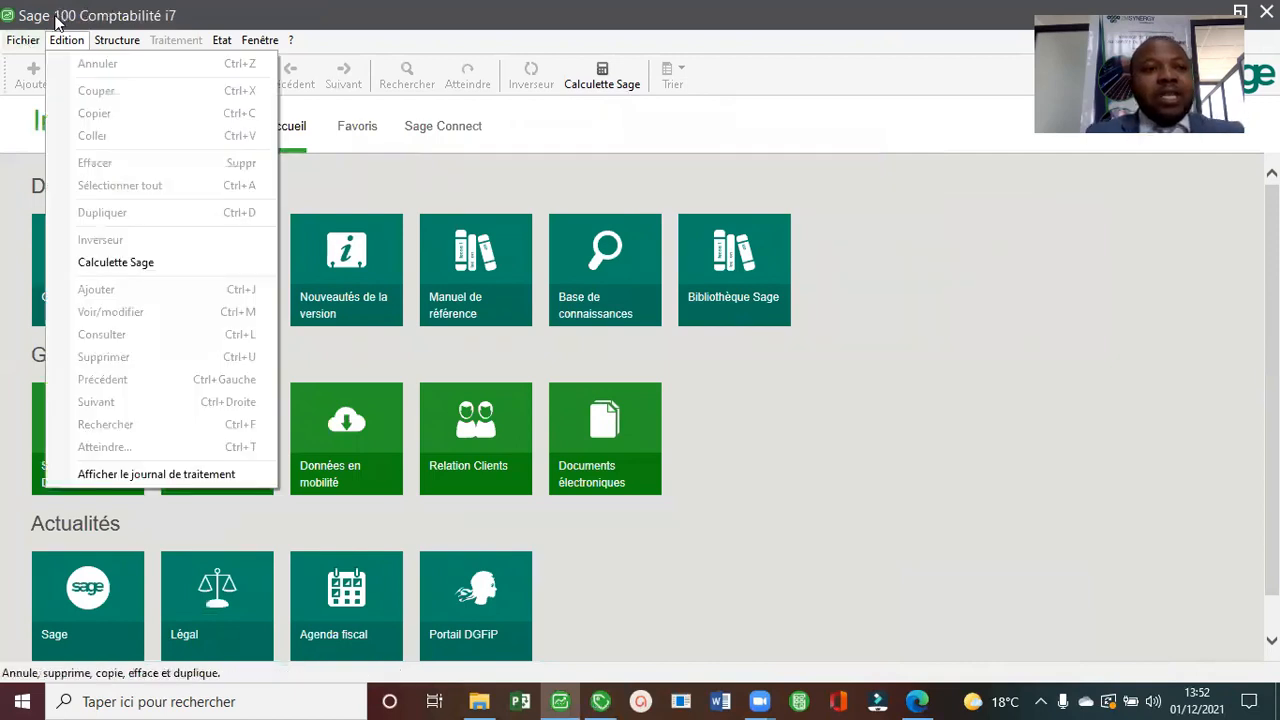
{"action": "left_click", "coordinate": [22, 40]}
{"action": "left_click", "coordinate": [62, 88]}
{"action": "left_click", "coordinate": [160, 124]}
{"action": "double_click", "coordinate": [181, 126]}
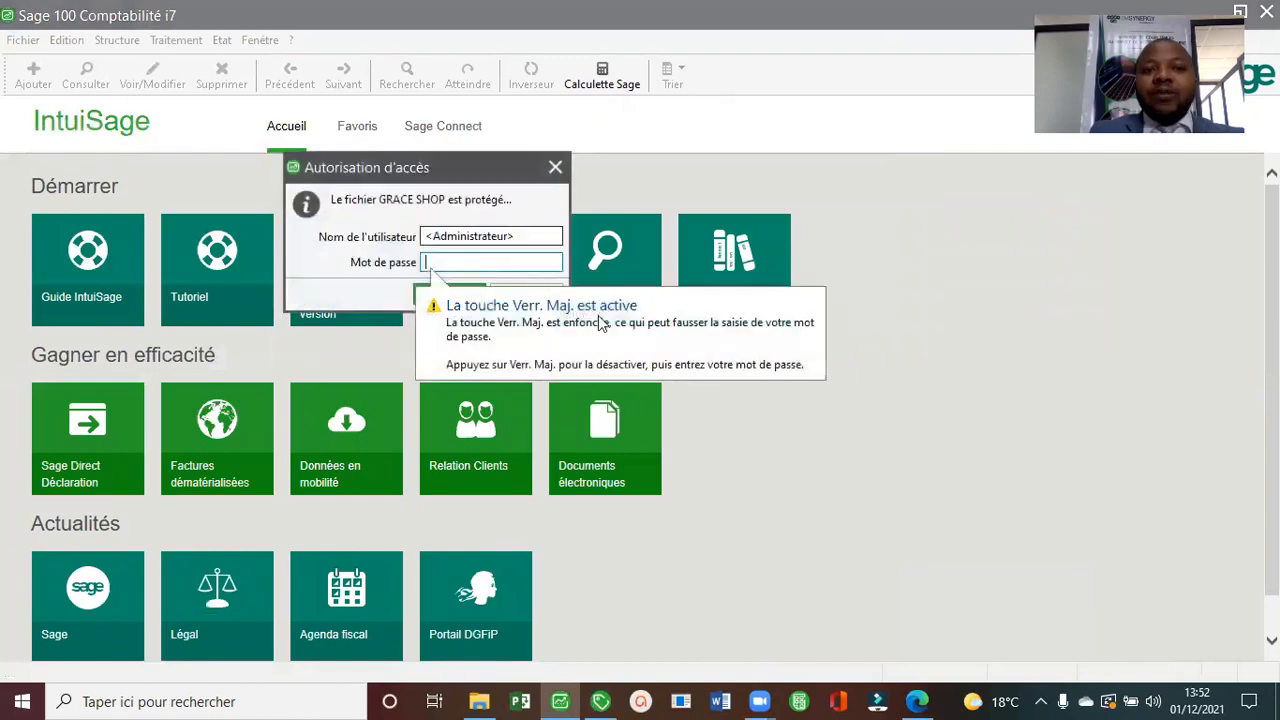
{"action": "key", "text": "Return"}
Open the account nature settings (Nature de compte) of the general account parameters.
{"action": "left_click", "coordinate": [20, 40]}
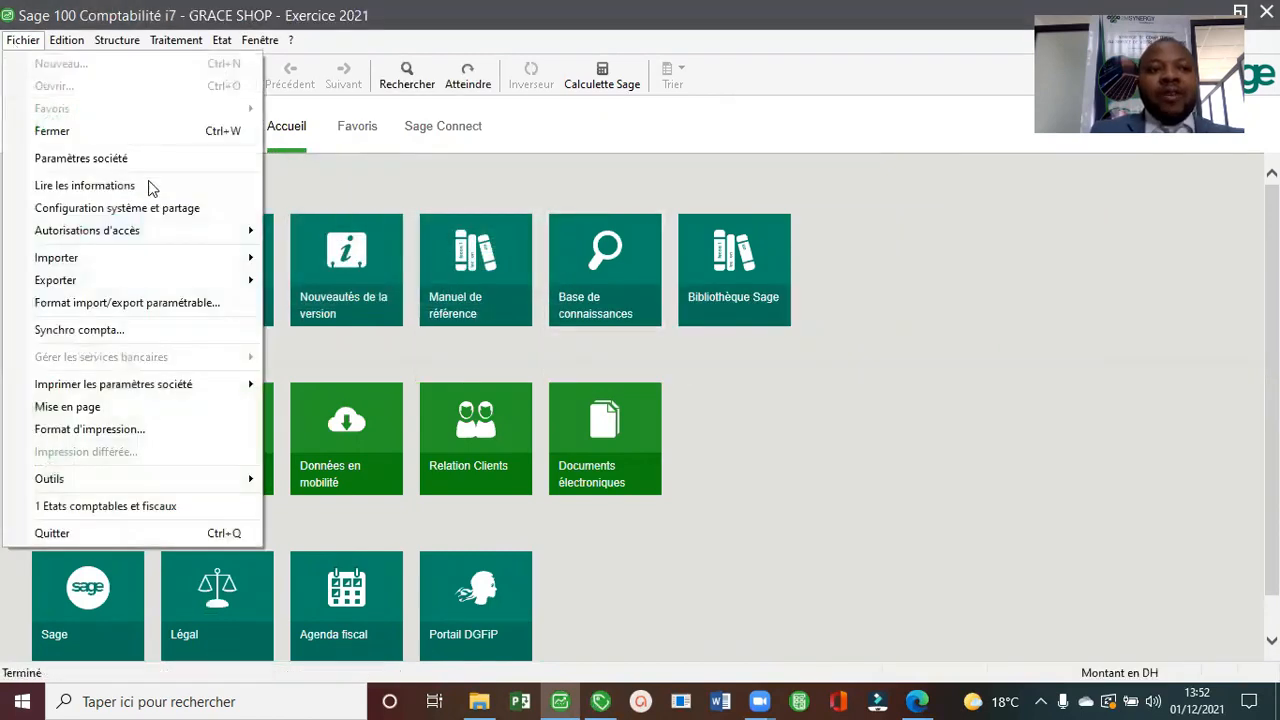
{"action": "left_click", "coordinate": [112, 154]}
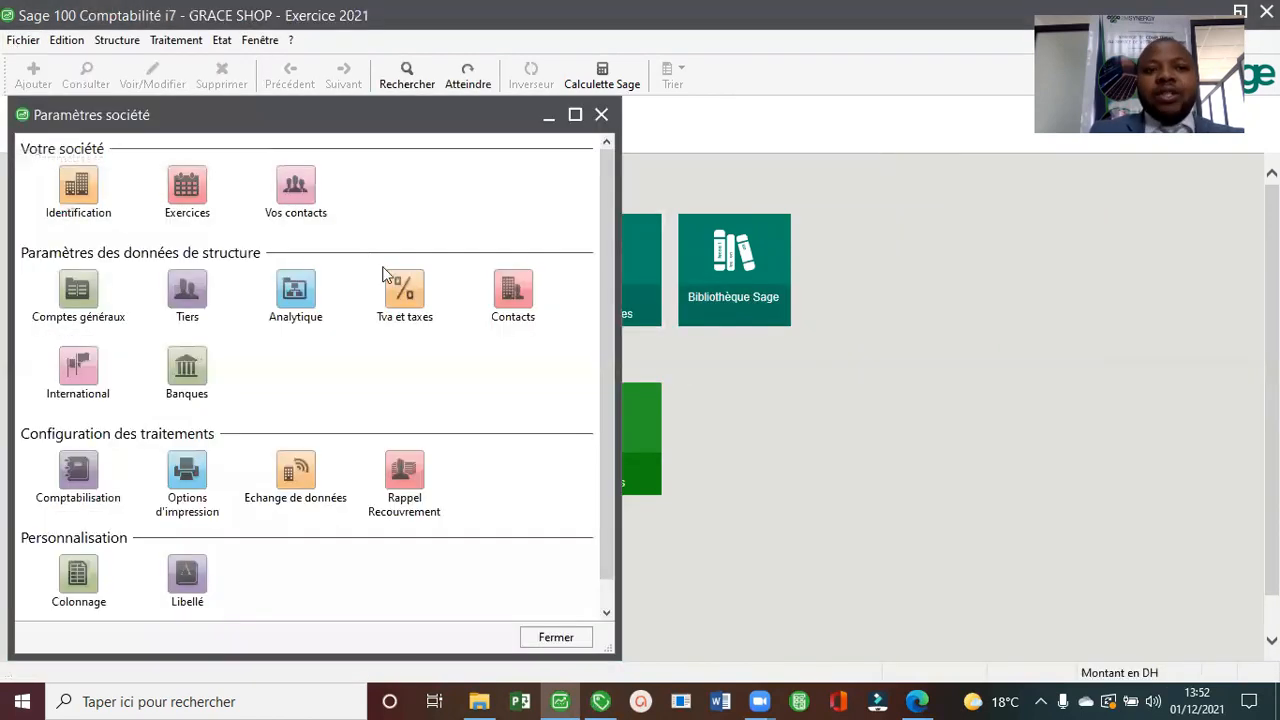
{"action": "left_click", "coordinate": [77, 292]}
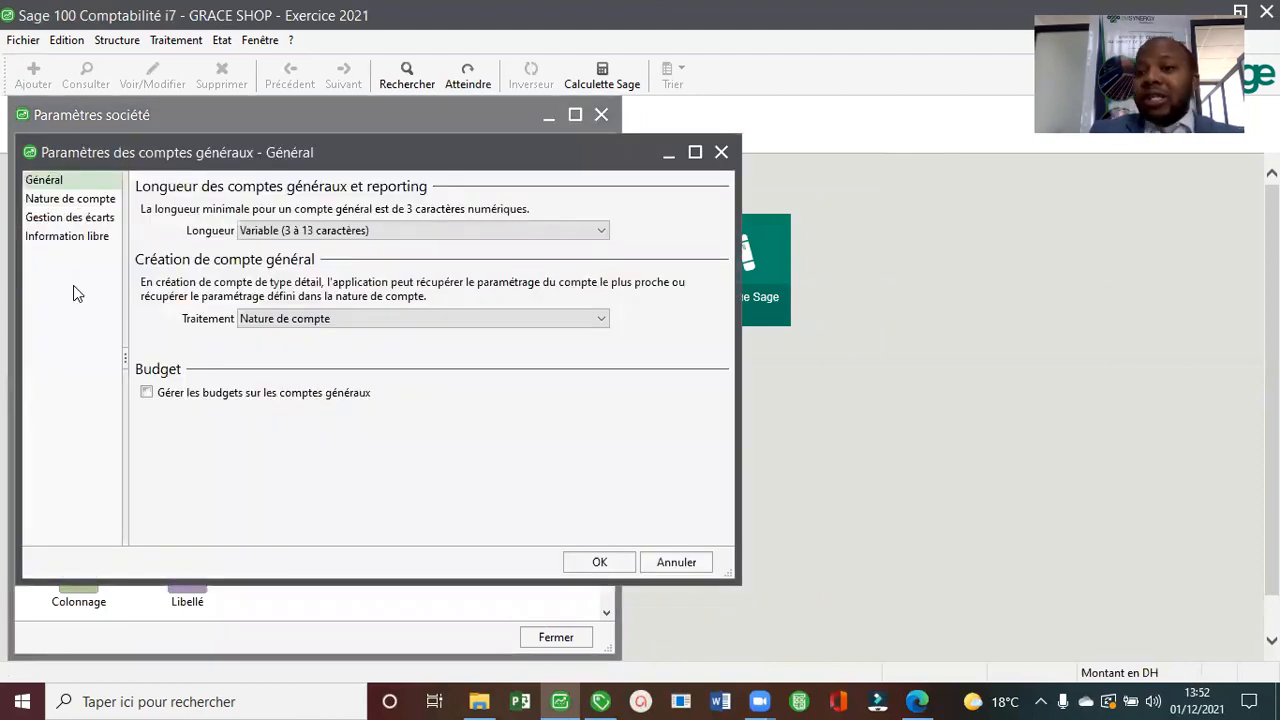
{"action": "left_click", "coordinate": [68, 199]}
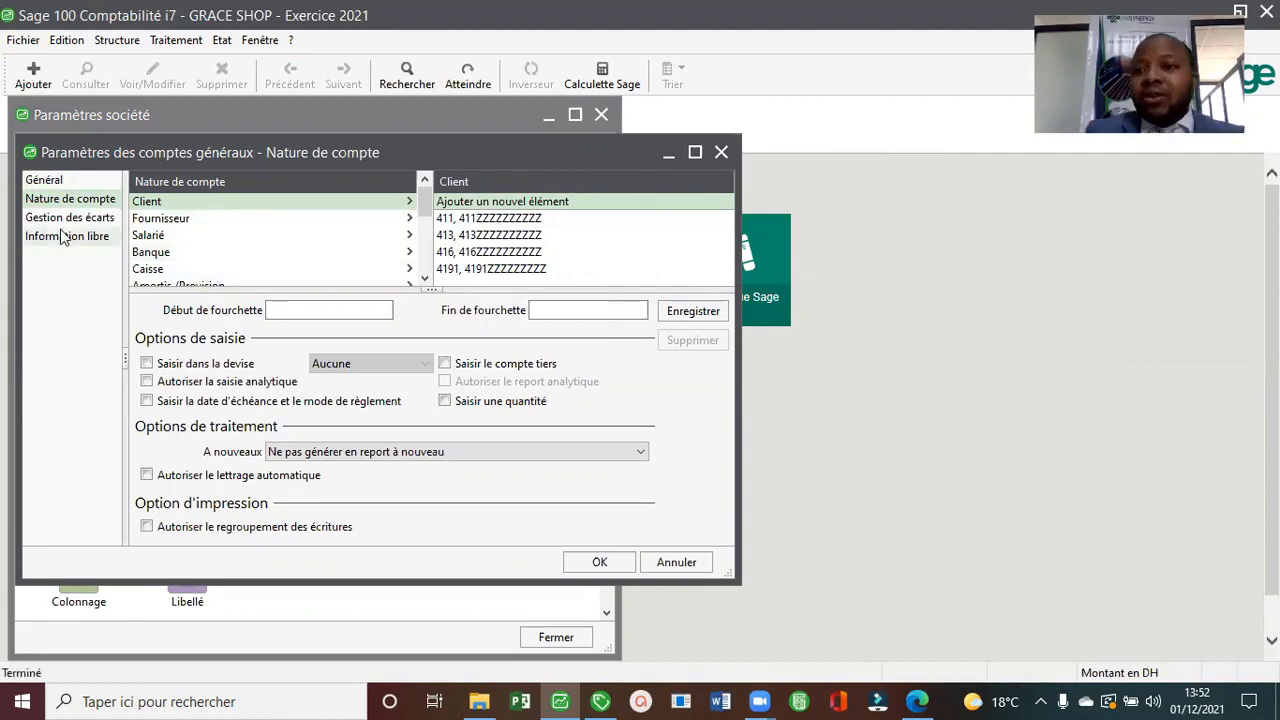
Delete the account ranges starting at 411 and 413 from the Client account nature.
{"action": "left_click", "coordinate": [477, 219]}
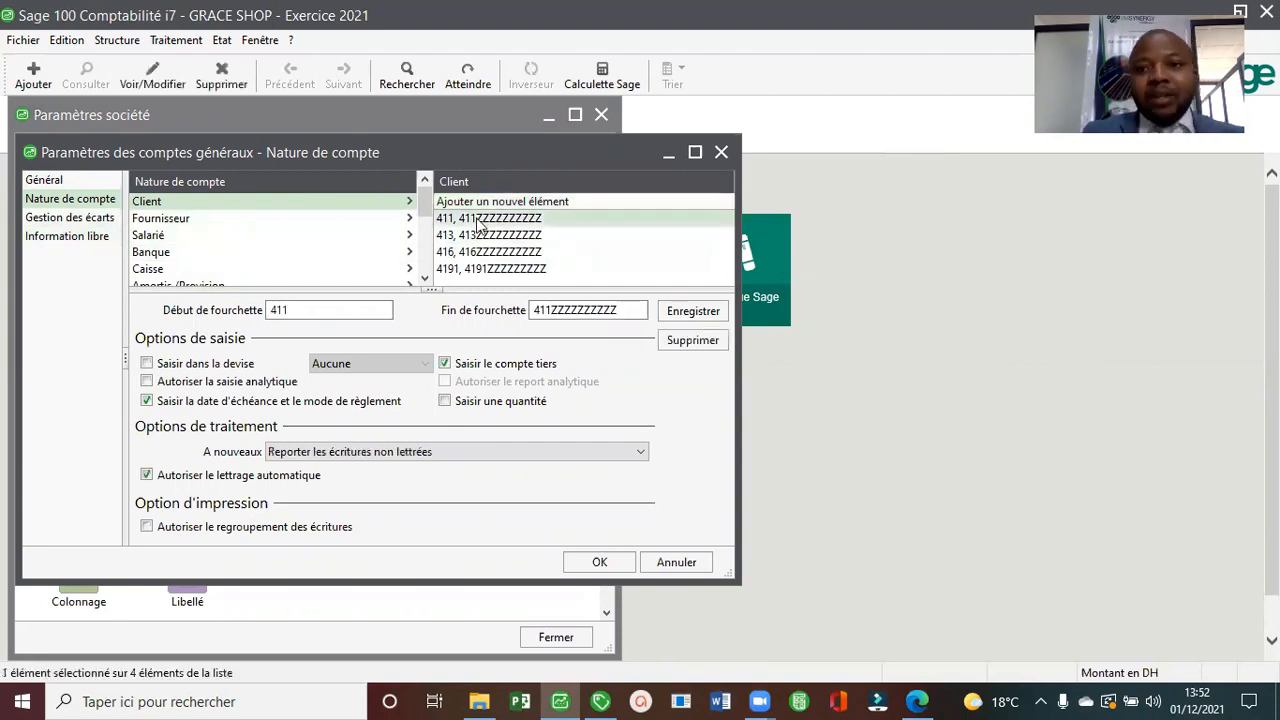
{"action": "right_click", "coordinate": [479, 222]}
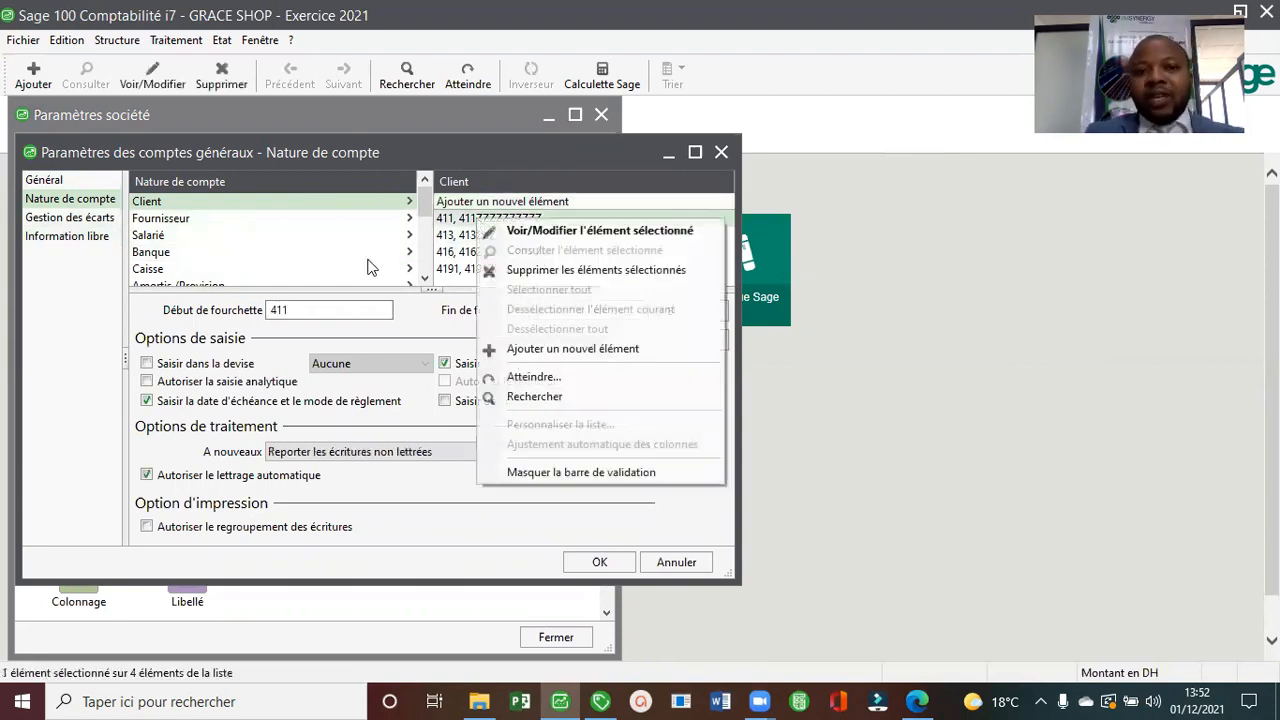
{"action": "left_click", "coordinate": [566, 263]}
{"action": "left_click", "coordinate": [662, 414]}
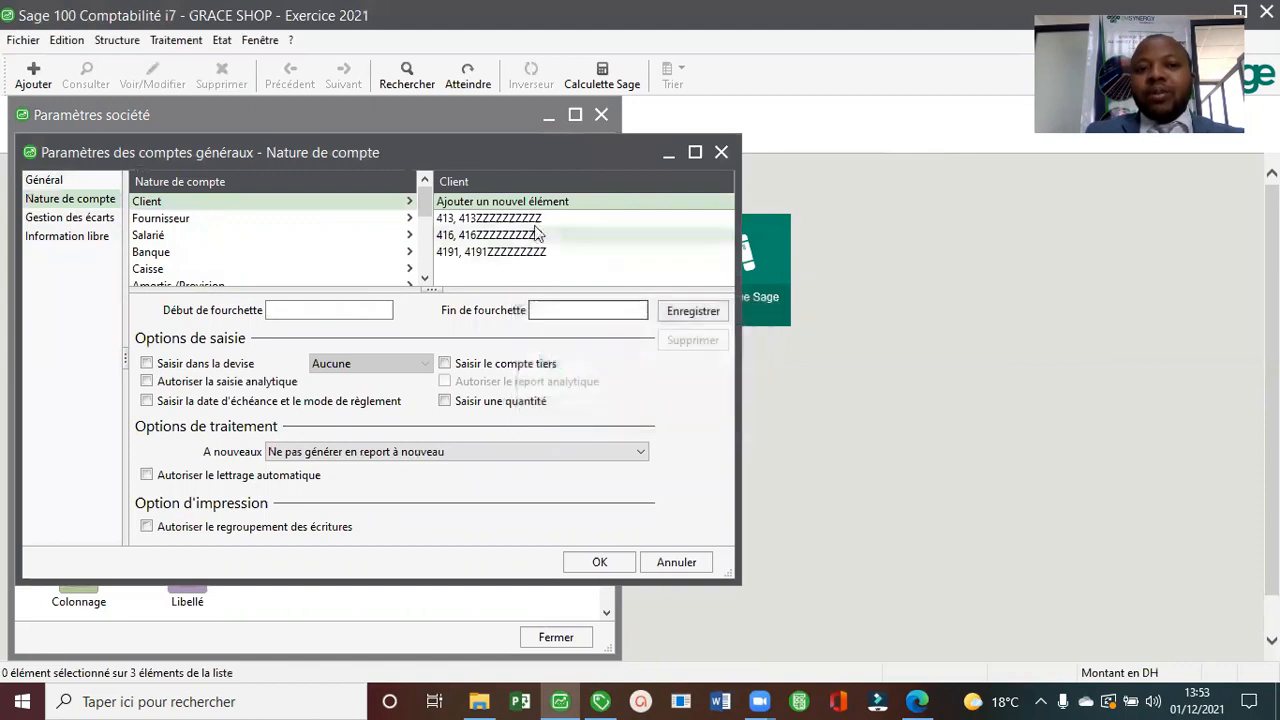
{"action": "right_click", "coordinate": [525, 222]}
{"action": "left_click", "coordinate": [587, 272]}
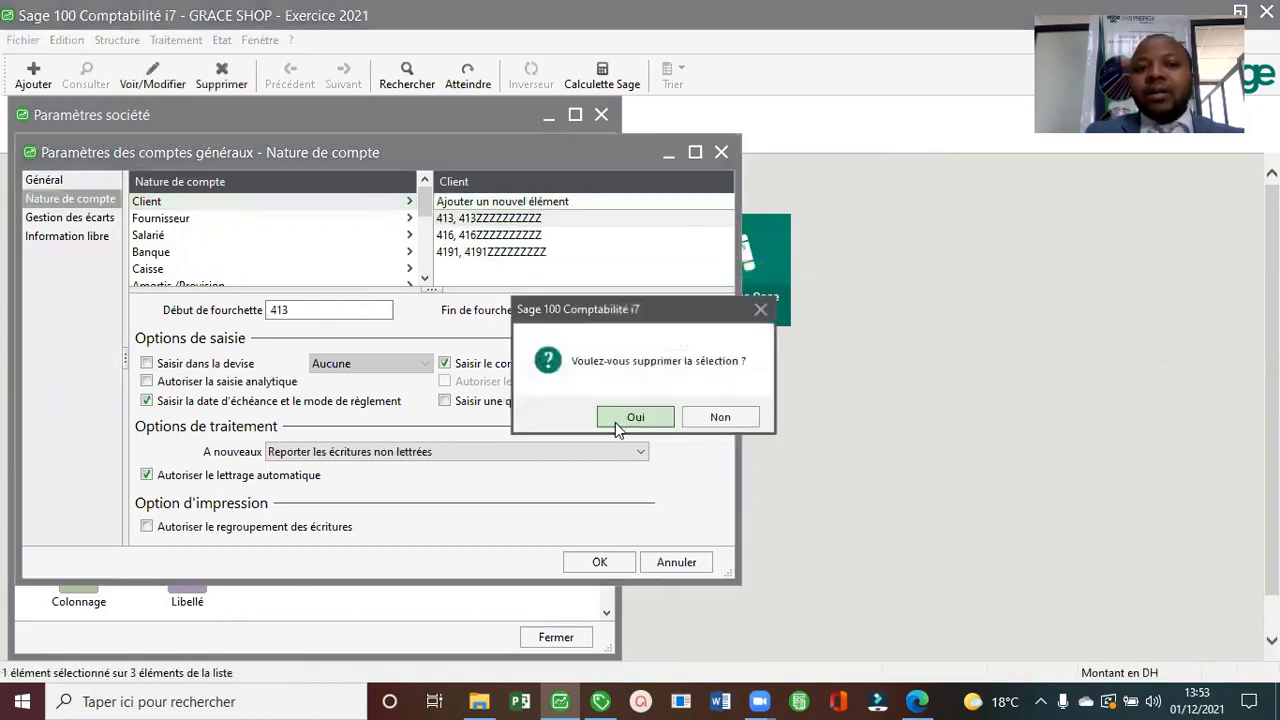
{"action": "left_click", "coordinate": [618, 420]}
Delete the account ranges starting at 416 and 4191 from the Client nature and close the general account parameters.
{"action": "left_click", "coordinate": [483, 220]}
{"action": "right_click", "coordinate": [483, 218]}
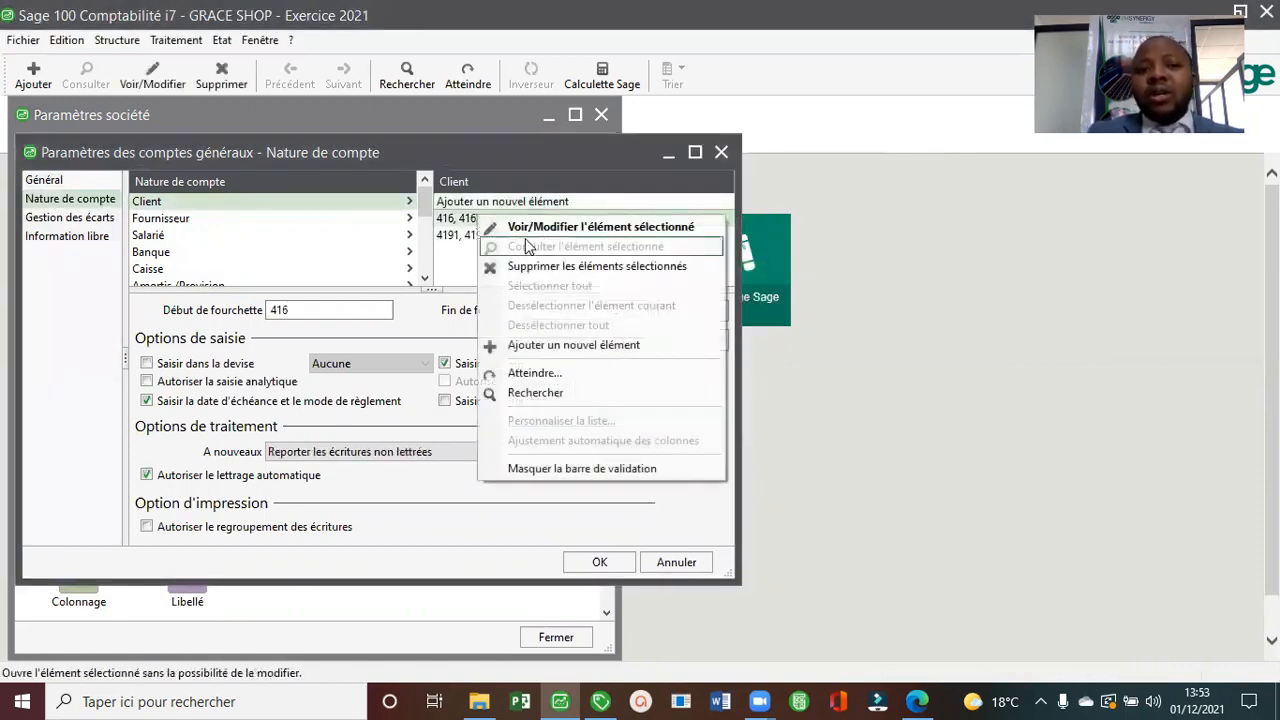
{"action": "left_click", "coordinate": [536, 266]}
{"action": "left_click", "coordinate": [652, 414]}
{"action": "left_click", "coordinate": [486, 218]}
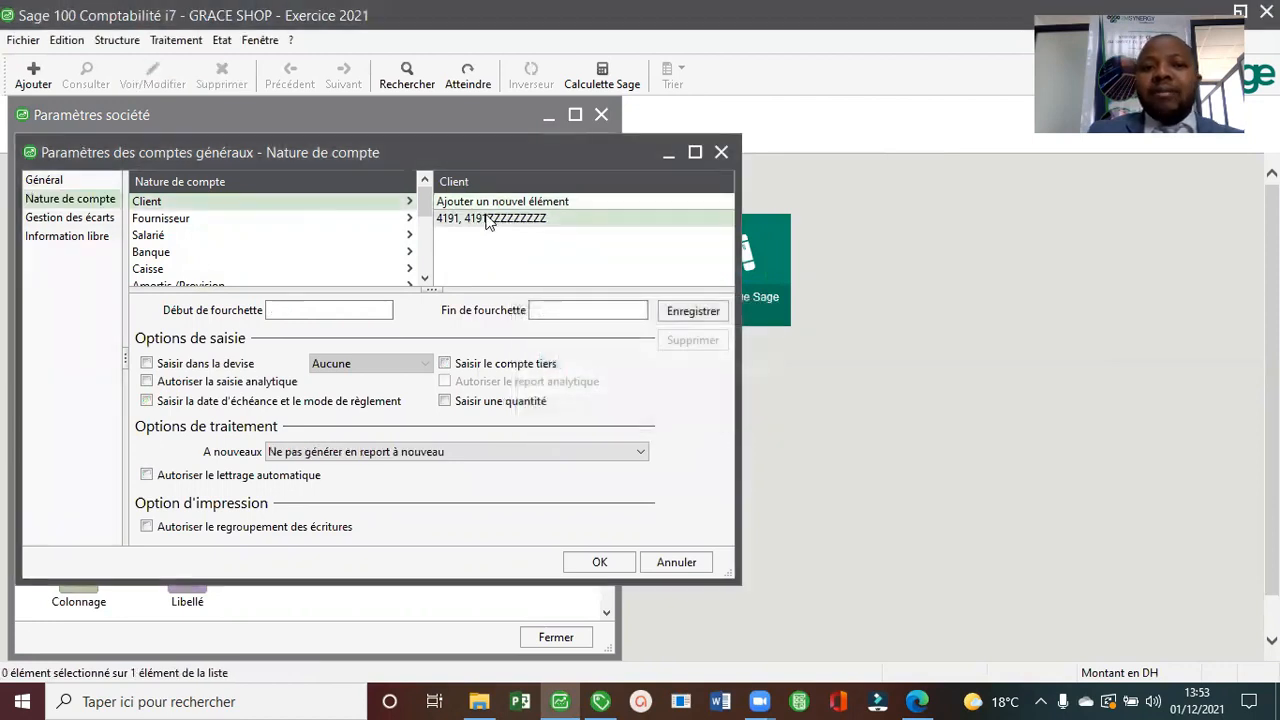
{"action": "right_click", "coordinate": [488, 217]}
{"action": "left_click", "coordinate": [582, 266]}
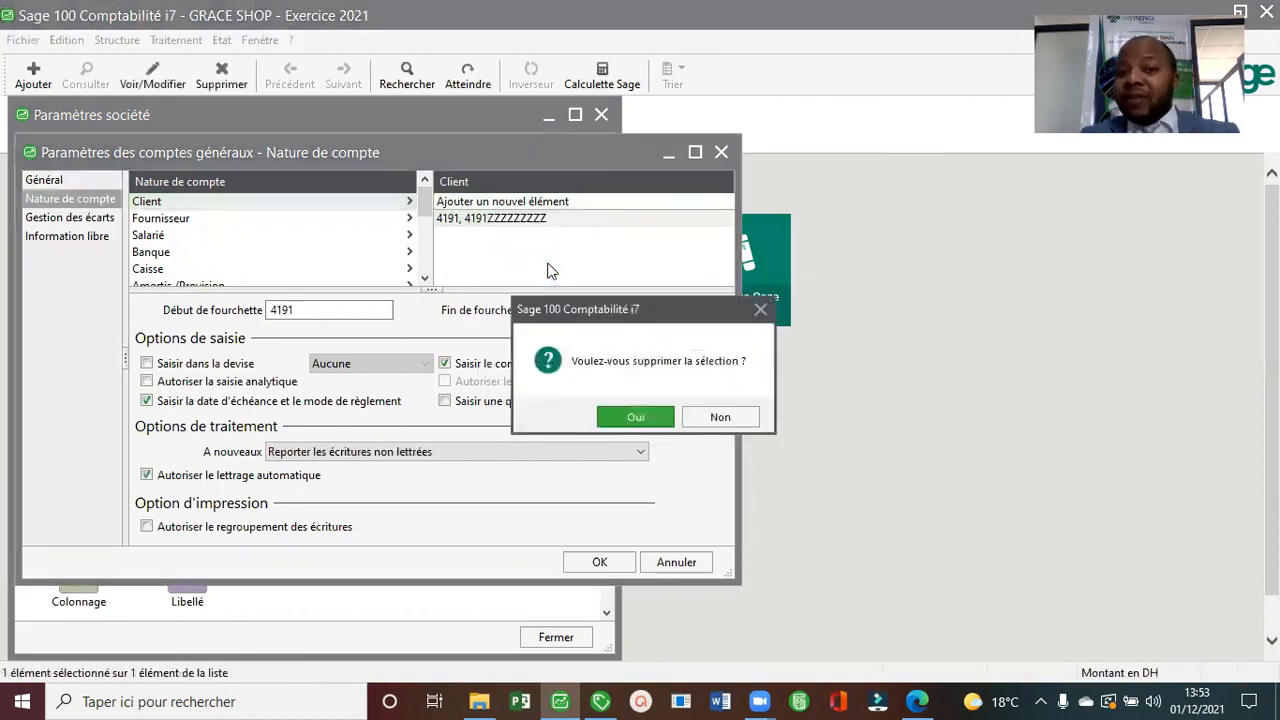
{"action": "left_click", "coordinate": [636, 418]}
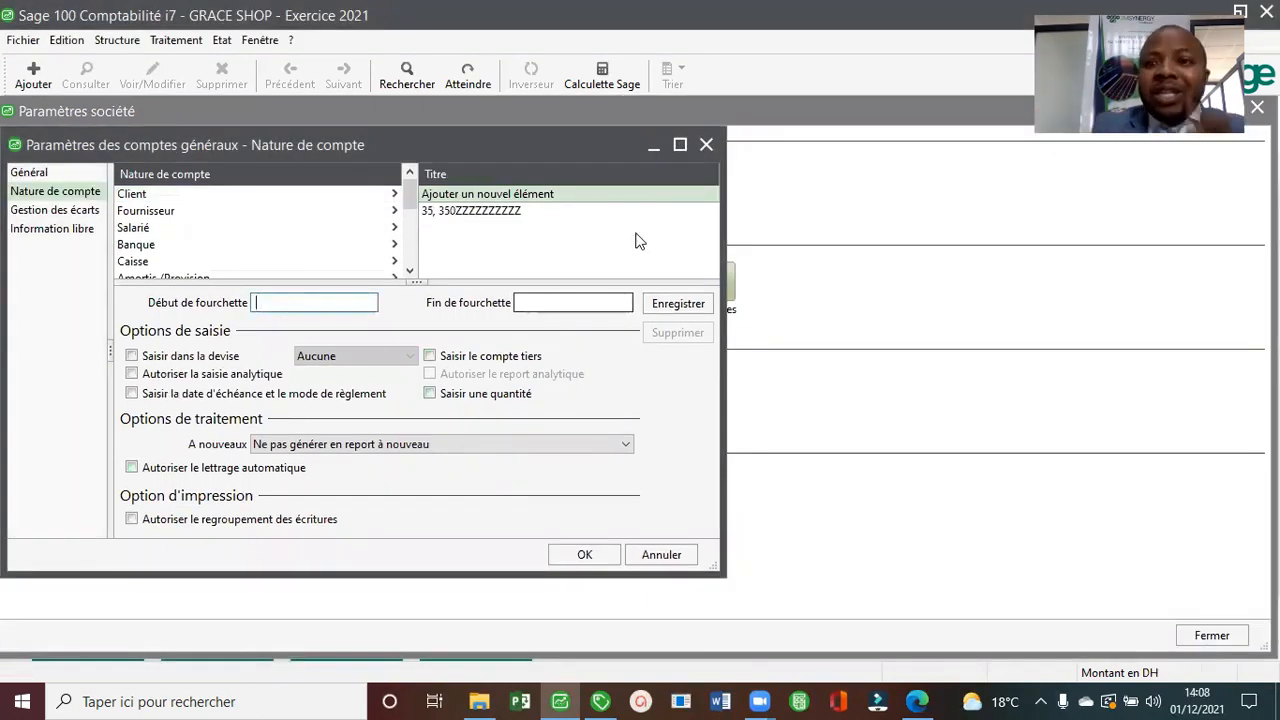
{"action": "left_click", "coordinate": [706, 146]}
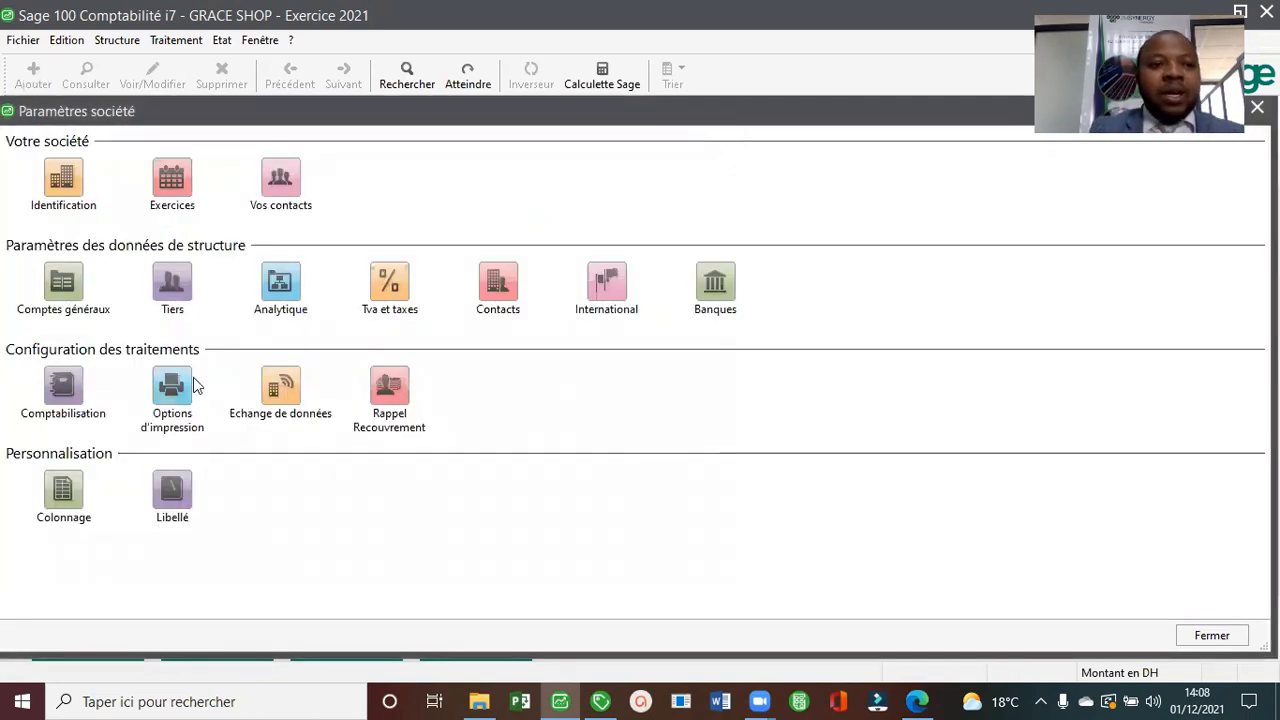
Turn off continuous numbering for the file in the entry rules (Règles de saisie) of the Comptabilisation parameters and close them.
{"action": "left_click", "coordinate": [64, 390]}
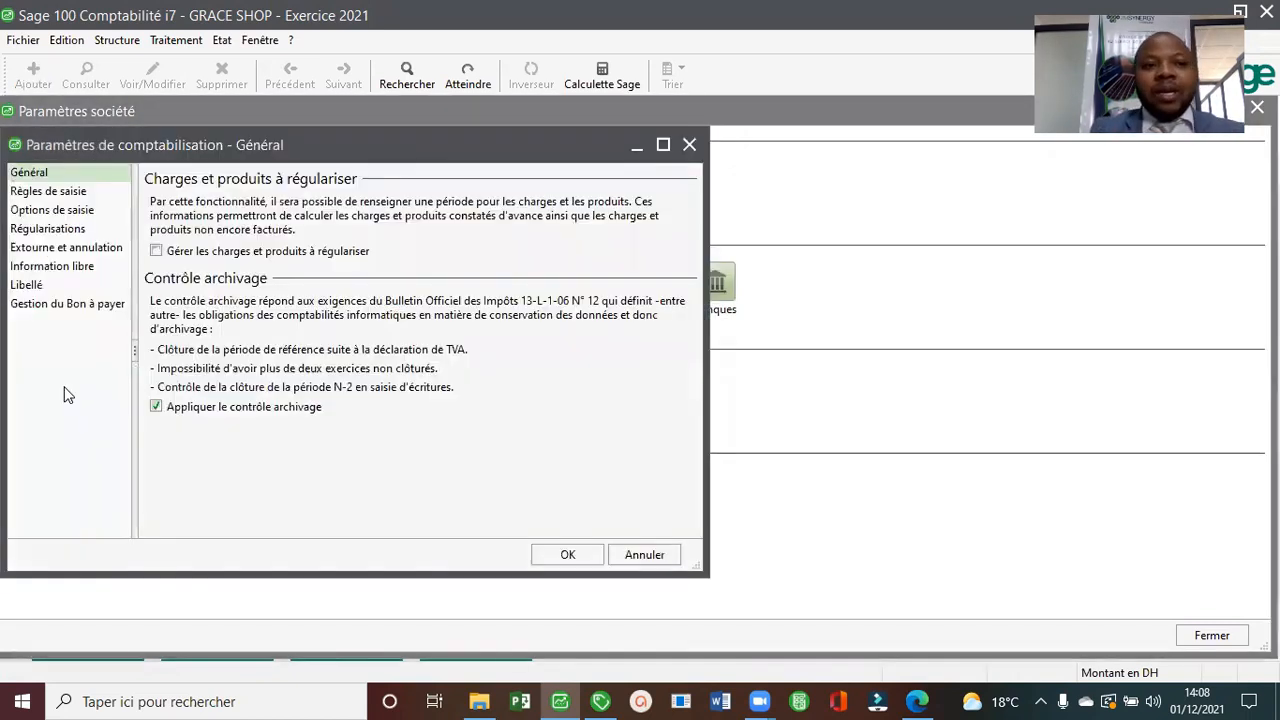
{"action": "left_click", "coordinate": [66, 192]}
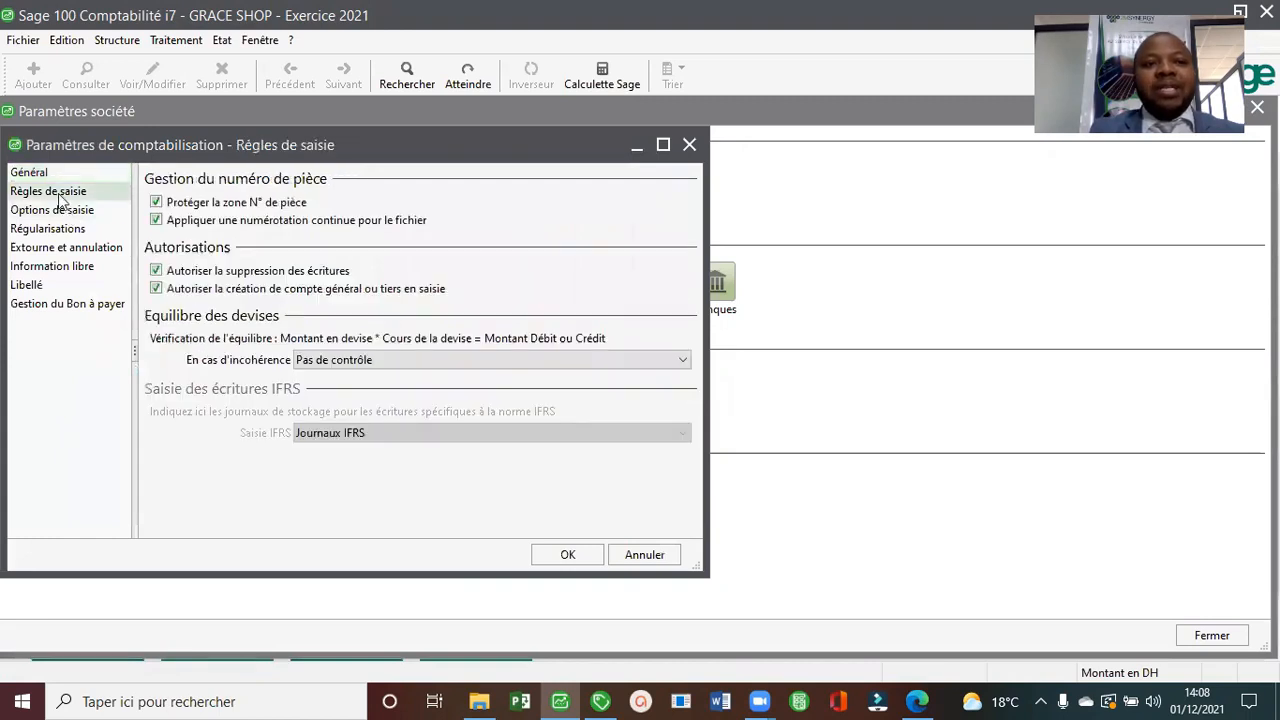
{"action": "left_click", "coordinate": [156, 221]}
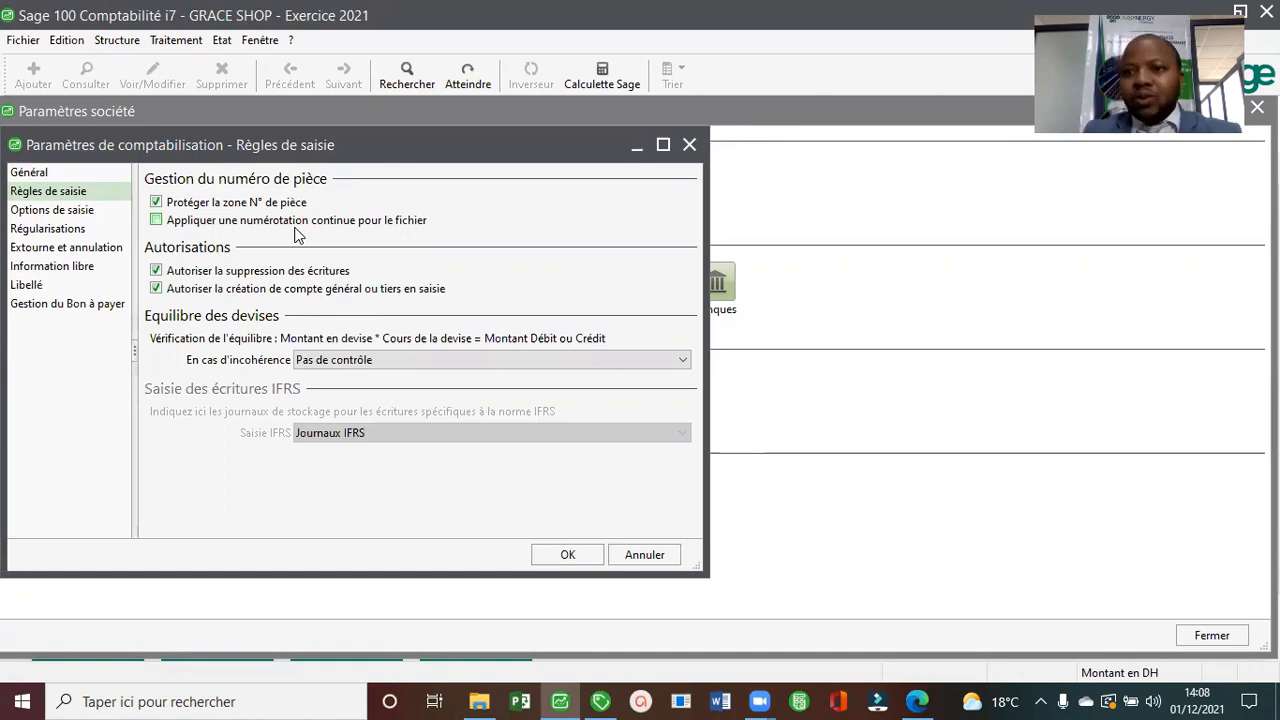
{"action": "key", "text": "Escape"}
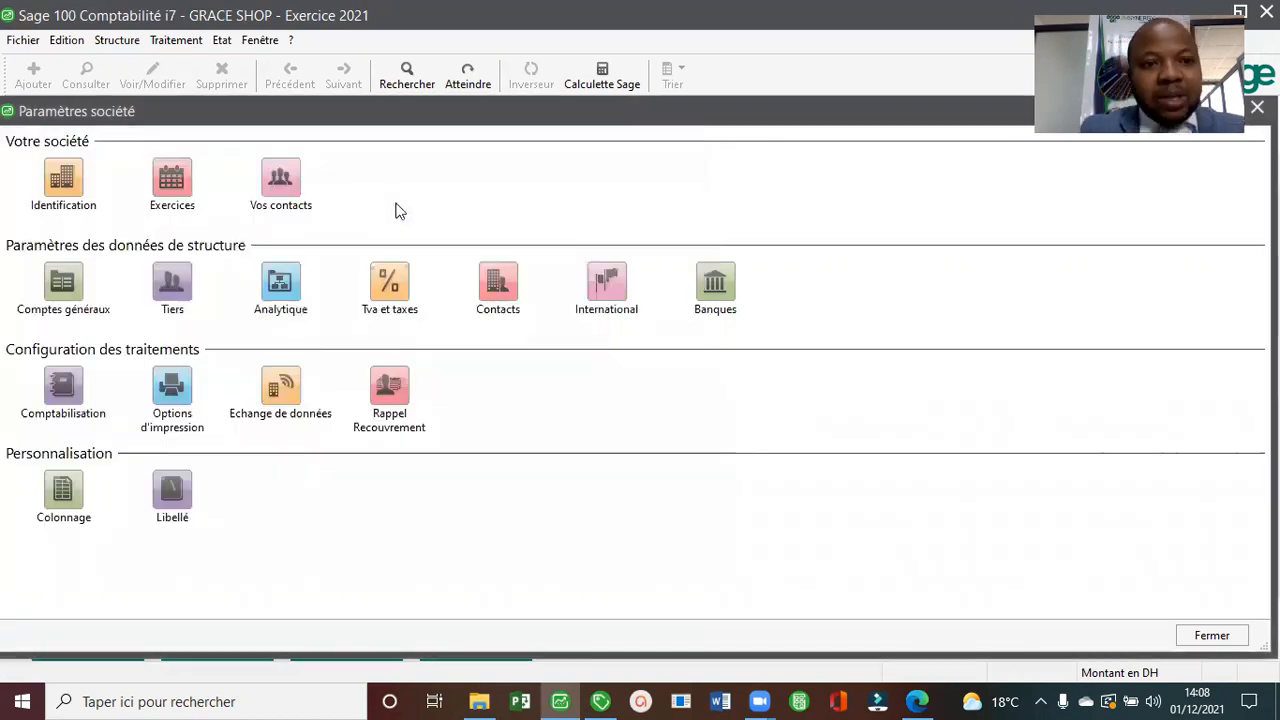
Close the accounting file and reopen the GRACE SHOP commercial file in Sage 100 Gestion commerciale.
{"action": "left_click", "coordinate": [18, 42]}
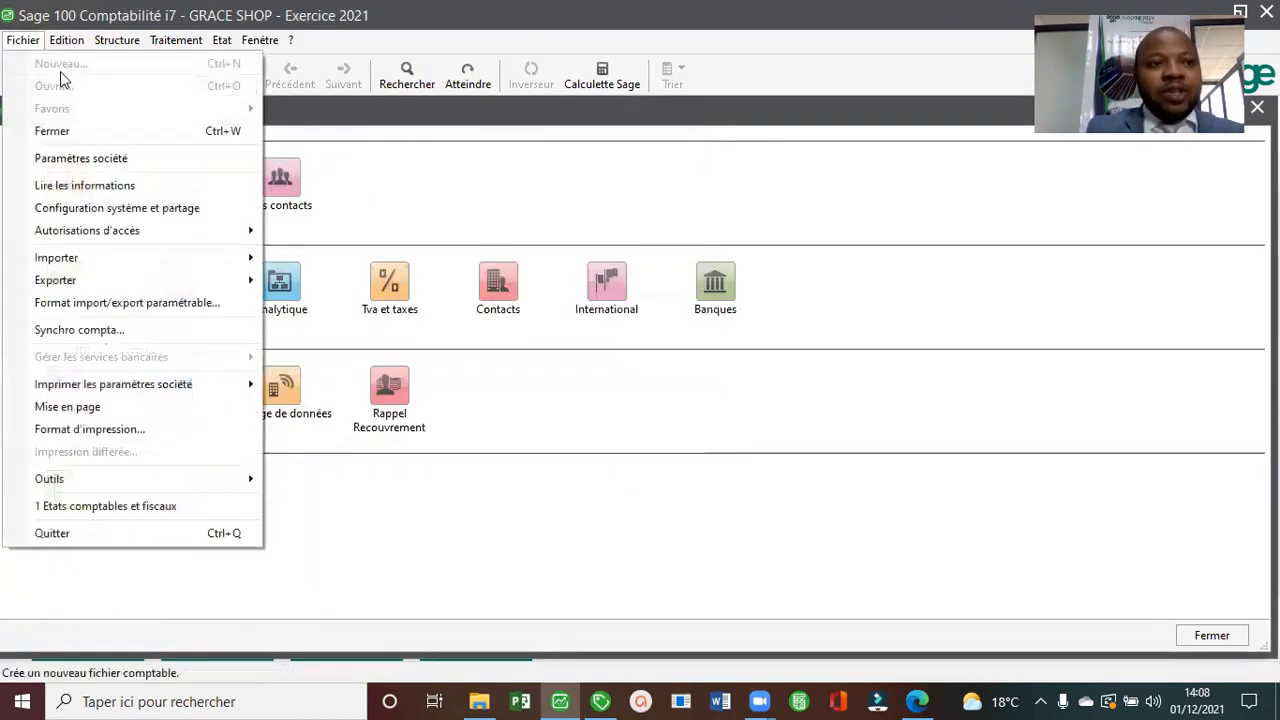
{"action": "left_click", "coordinate": [68, 138]}
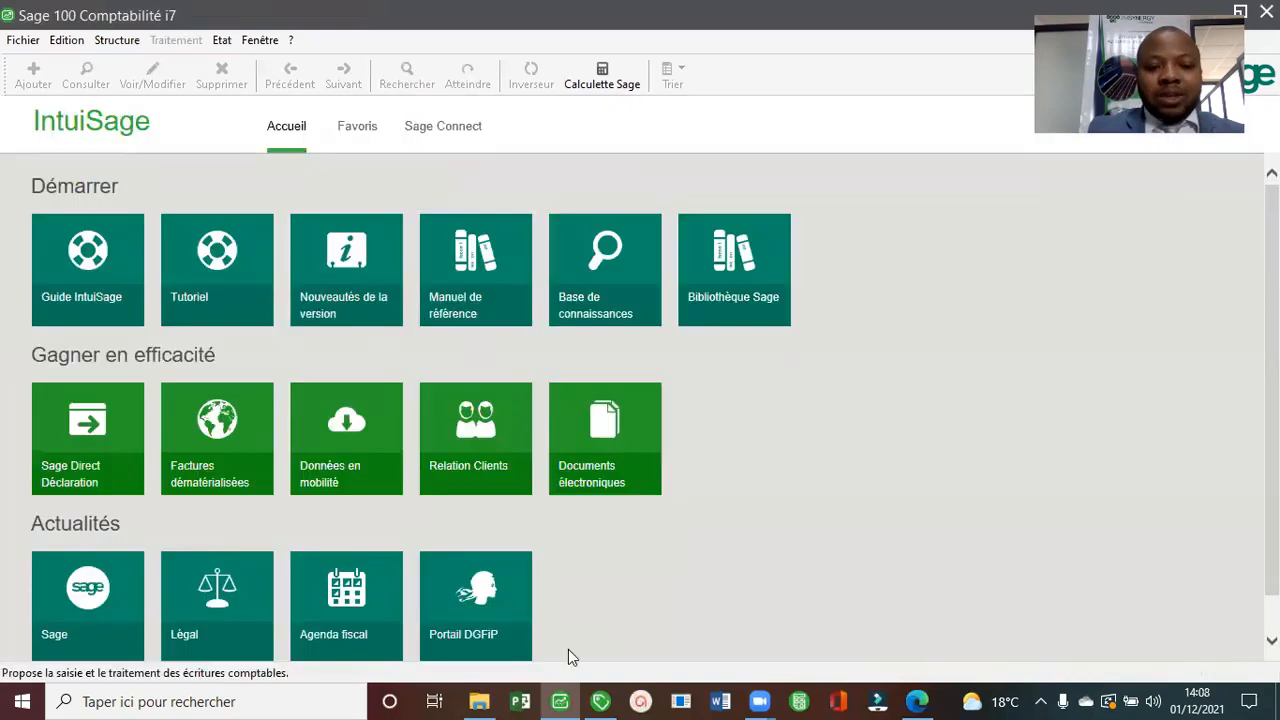
{"action": "left_click", "coordinate": [603, 701]}
{"action": "left_click", "coordinate": [22, 41]}
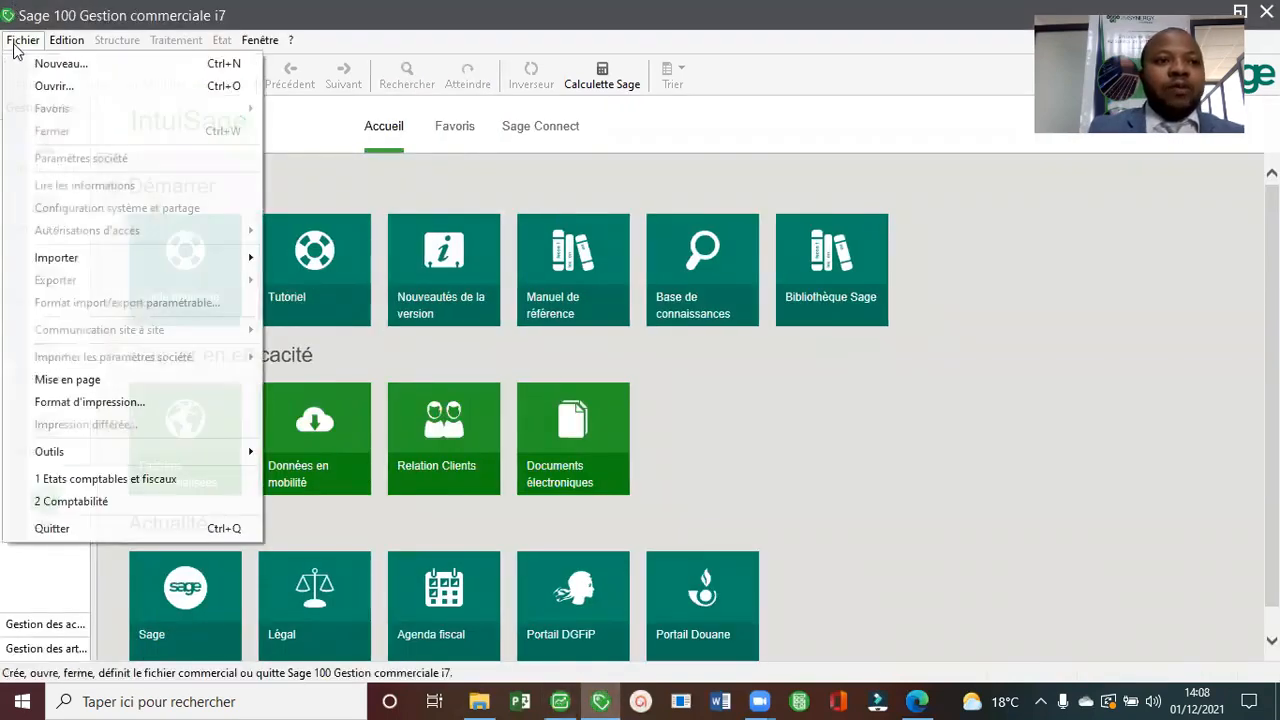
{"action": "left_click", "coordinate": [45, 86]}
{"action": "double_click", "coordinate": [177, 125]}
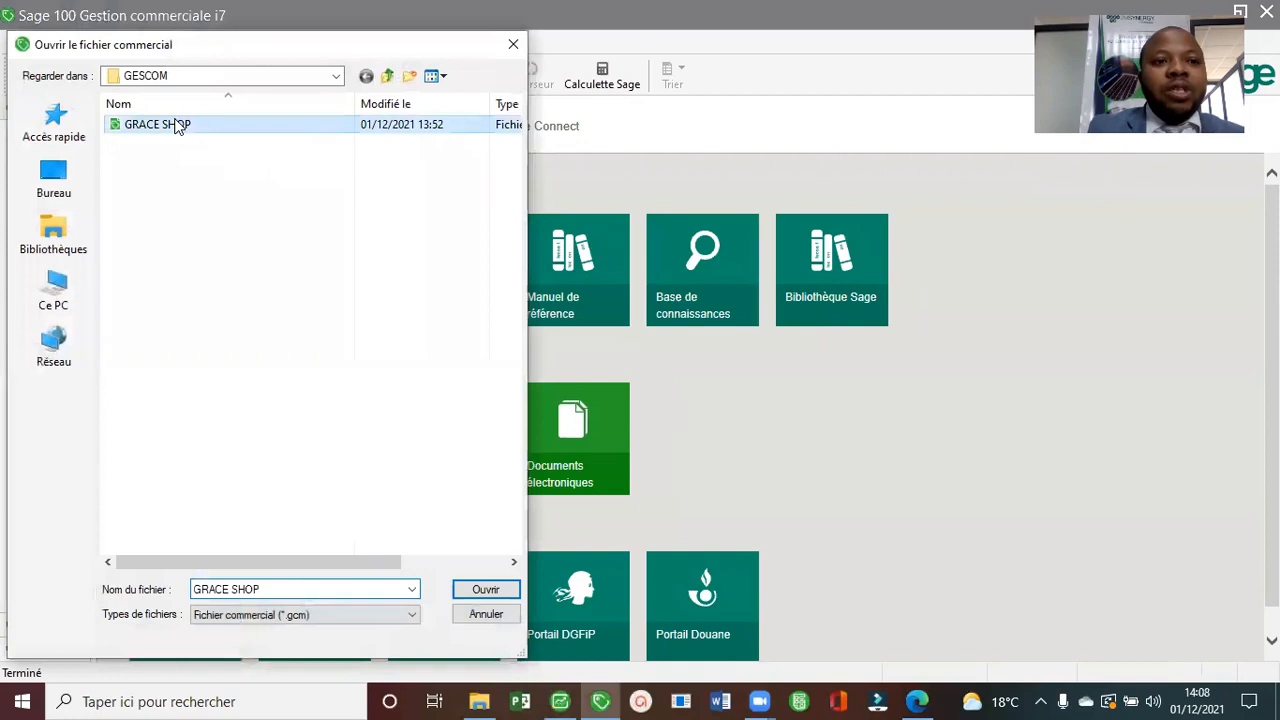
{"action": "key", "text": "Return"}
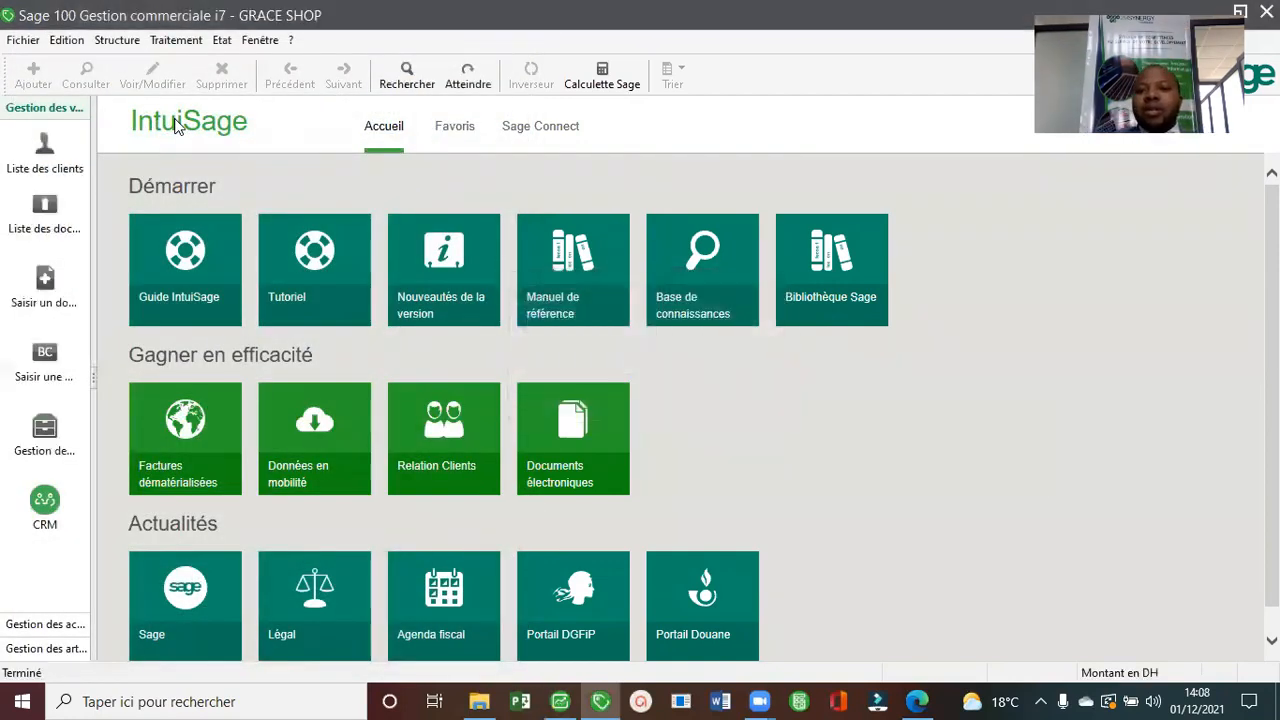
Open the chart of accounts (Plan comptable) and bring up the account list in Annexe 2 of the case study.
{"action": "left_click", "coordinate": [120, 41]}
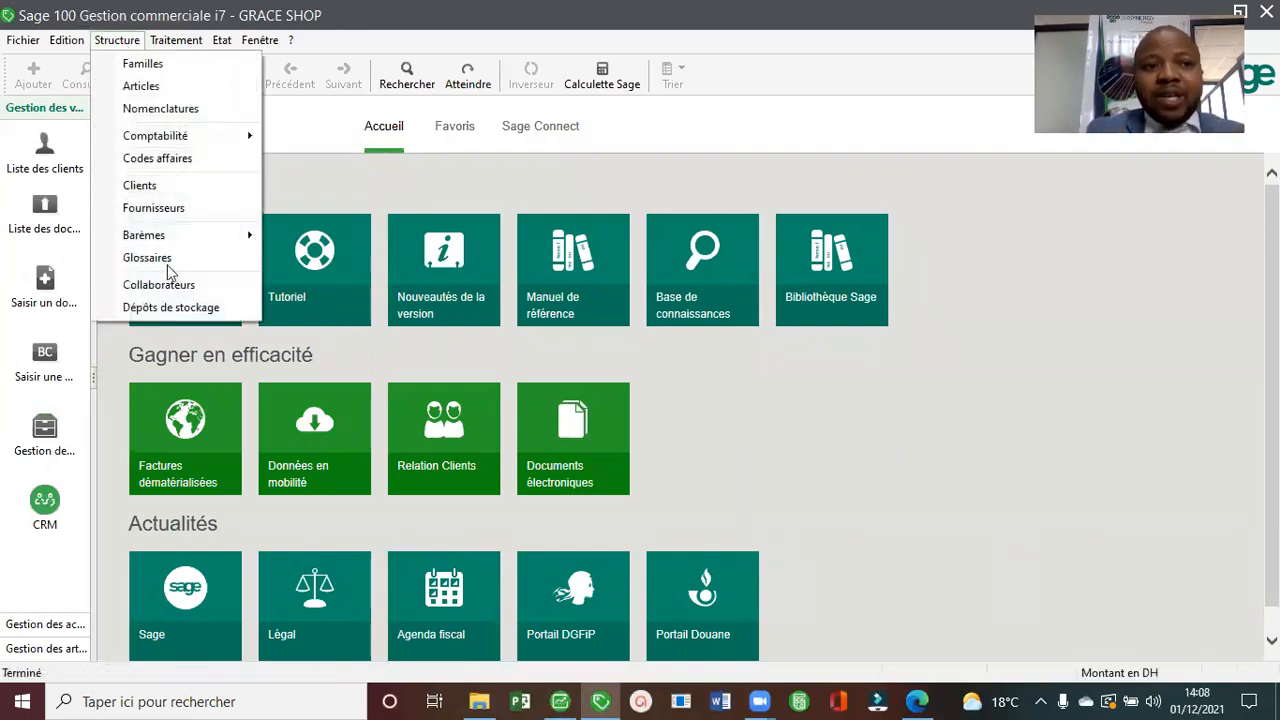
{"action": "mouse_move", "coordinate": [213, 135]}
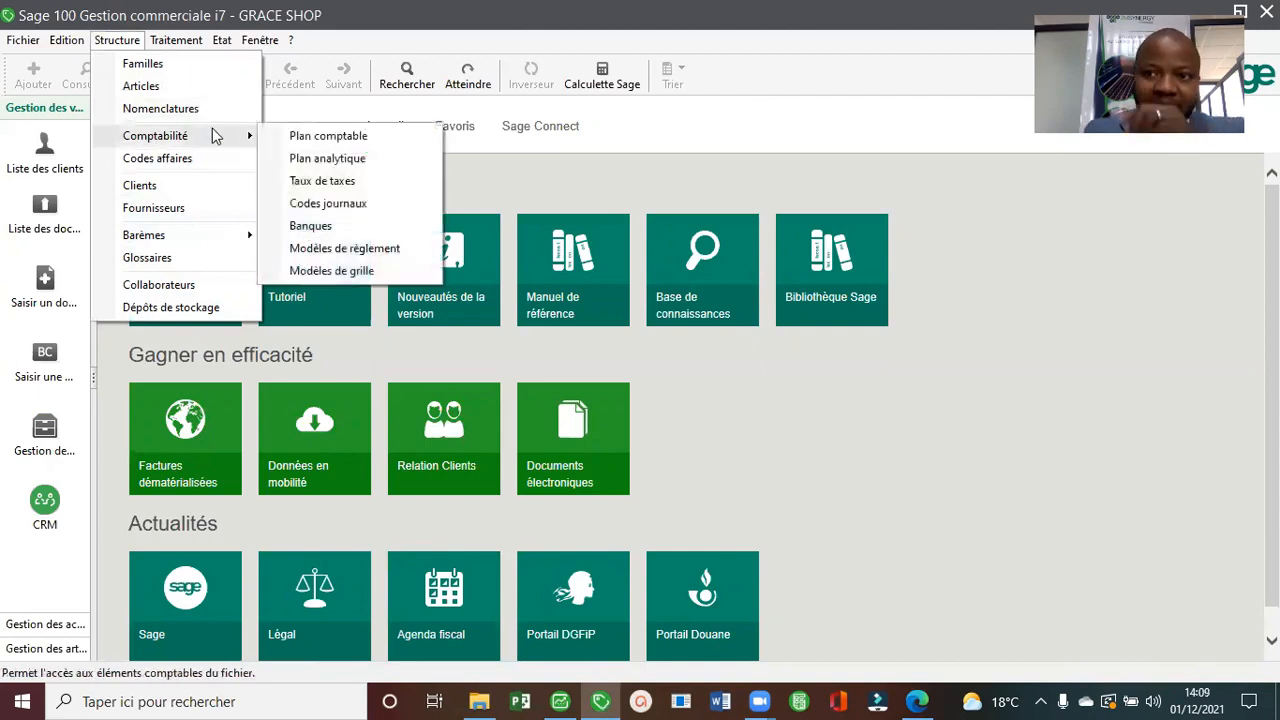
{"action": "left_click", "coordinate": [328, 136]}
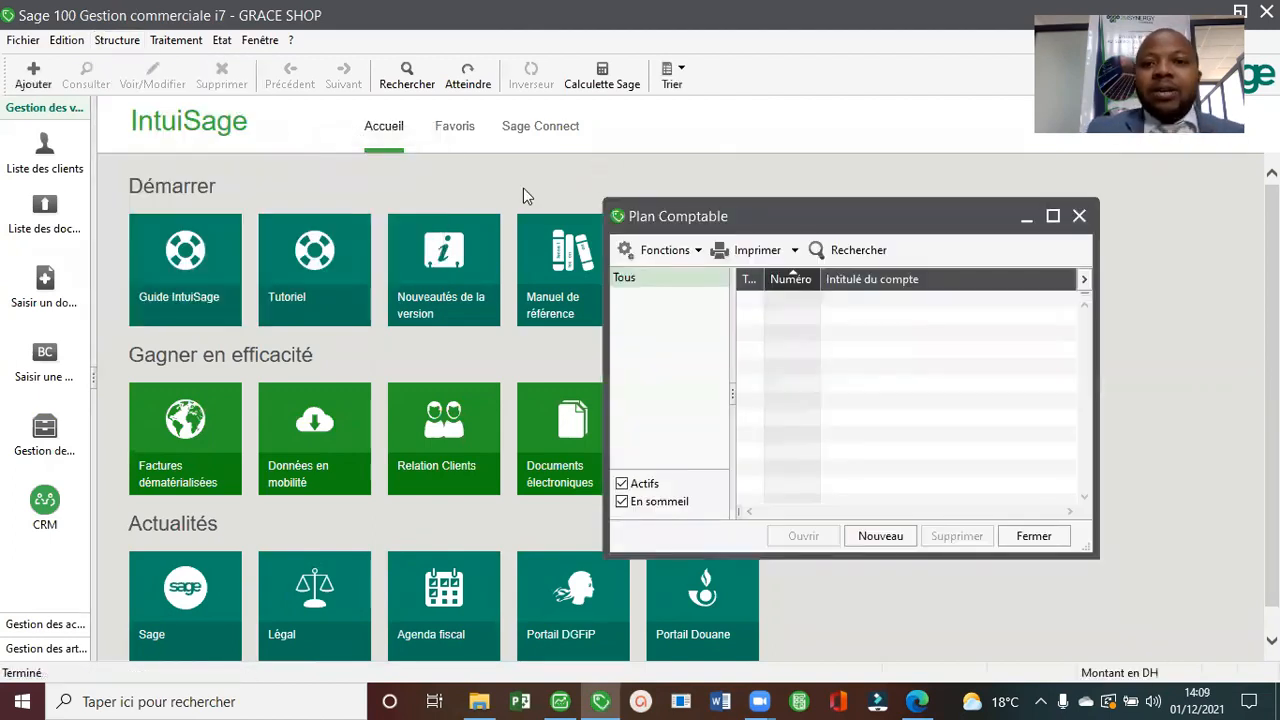
{"action": "left_click_drag", "start_coordinate": [785, 219], "coordinate": [310, 118]}
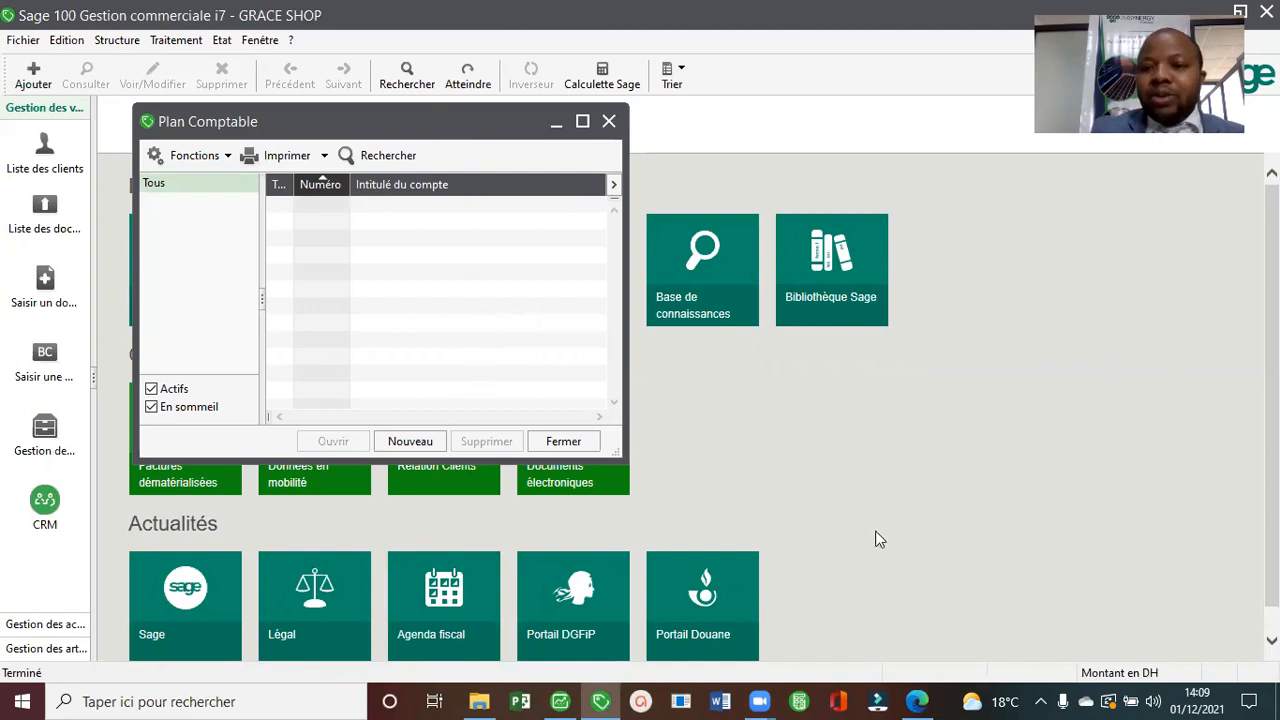
{"action": "key", "text": "alt+Tab"}
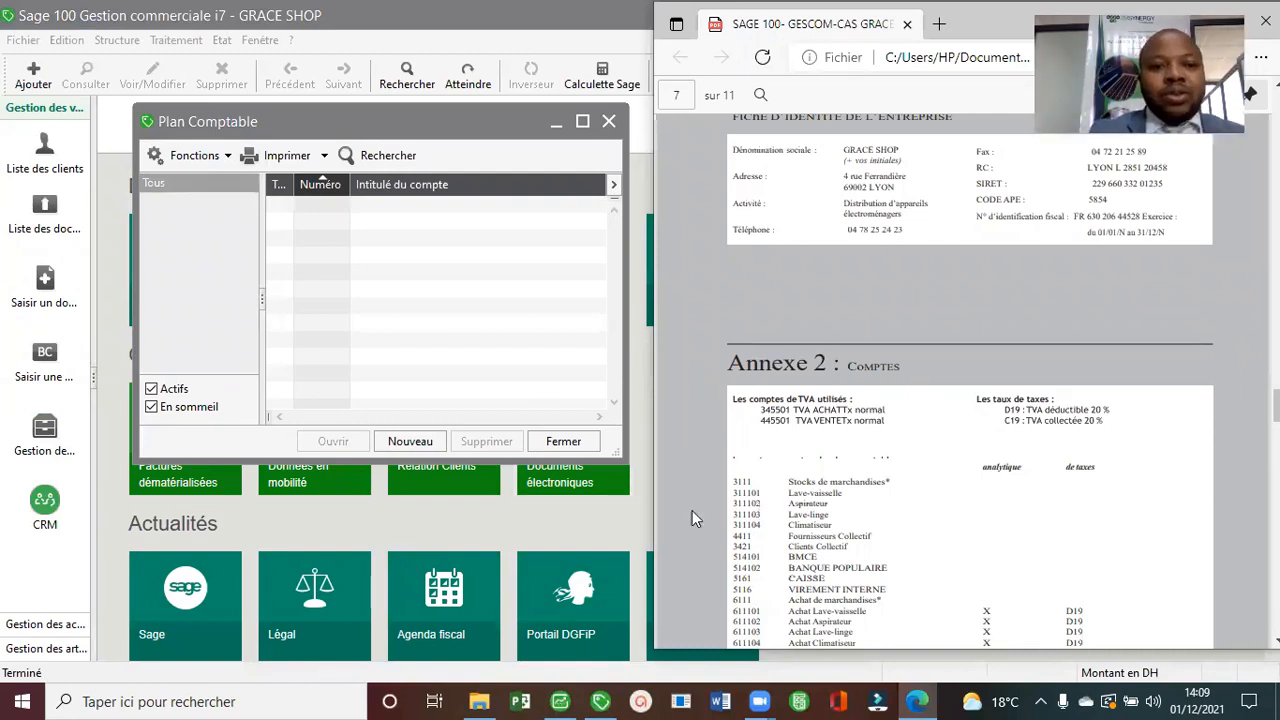
Create general account 345501 titled TVA RECUPERABLE 20% and validate it with the option to create another account.
{"action": "left_click", "coordinate": [444, 438]}
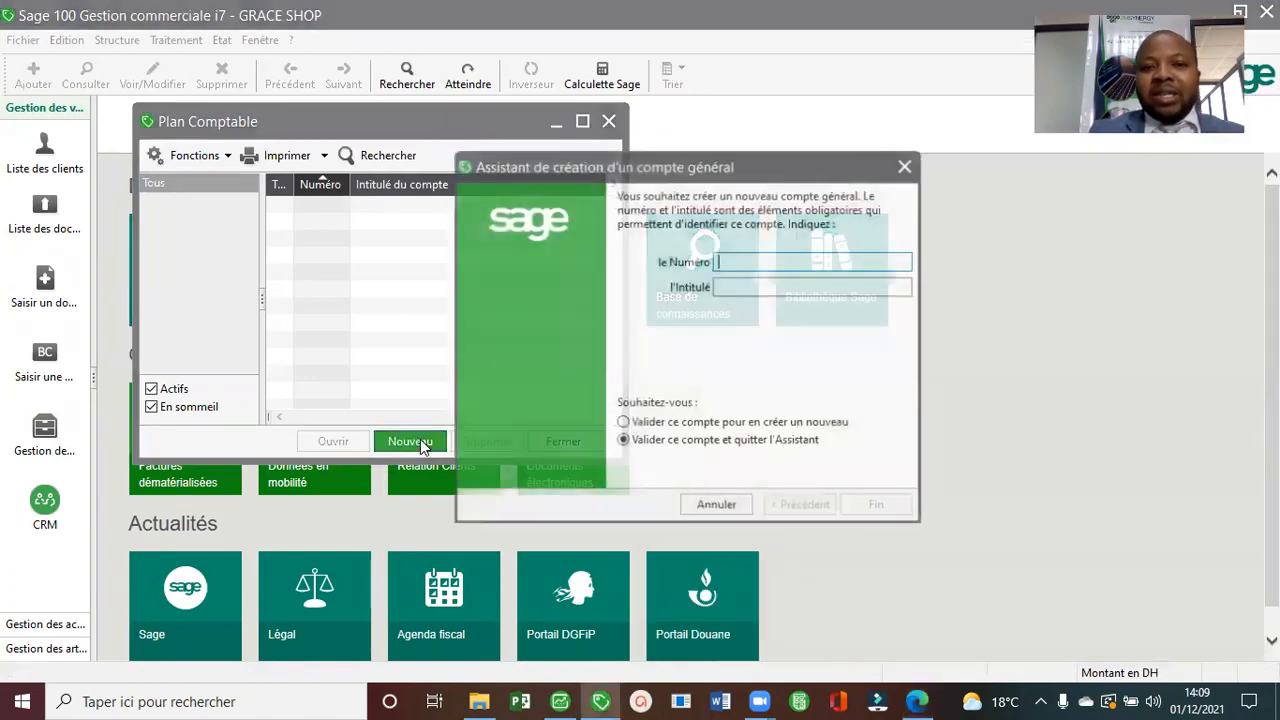
{"action": "left_click_drag", "start_coordinate": [819, 162], "coordinate": [424, 190]}
{"action": "type", "text": "345501"}
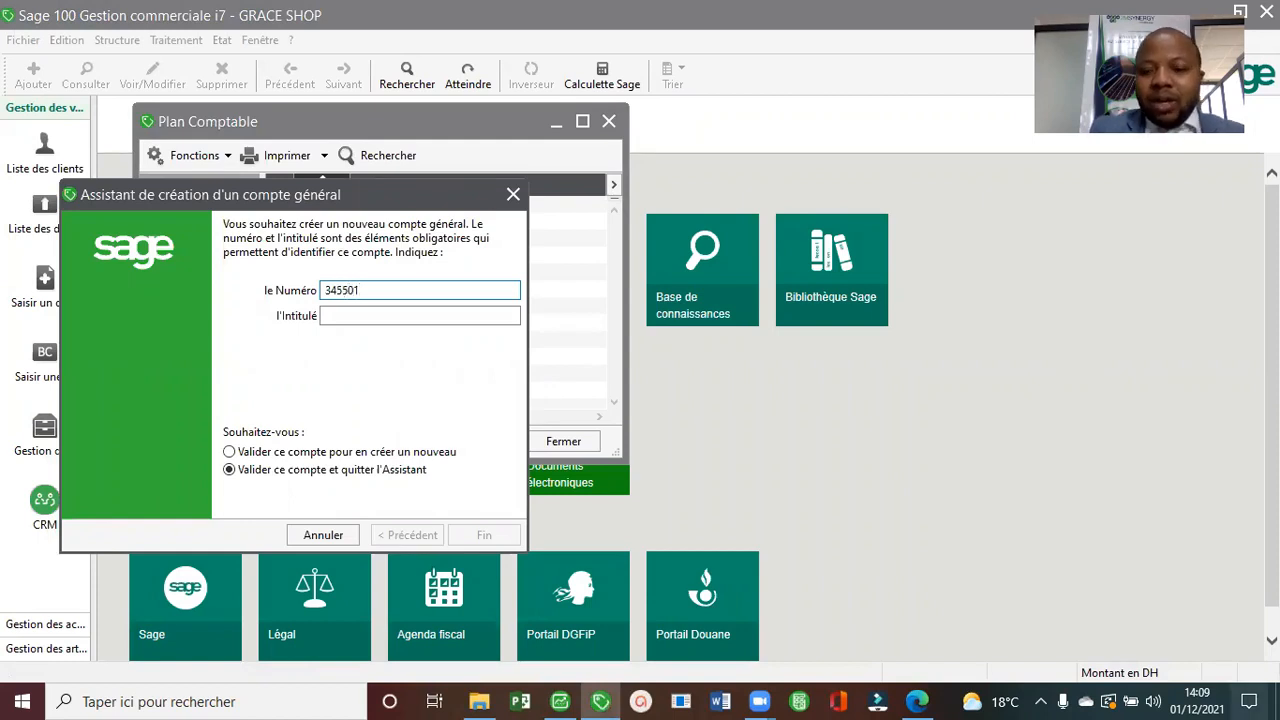
{"action": "left_click", "coordinate": [917, 701]}
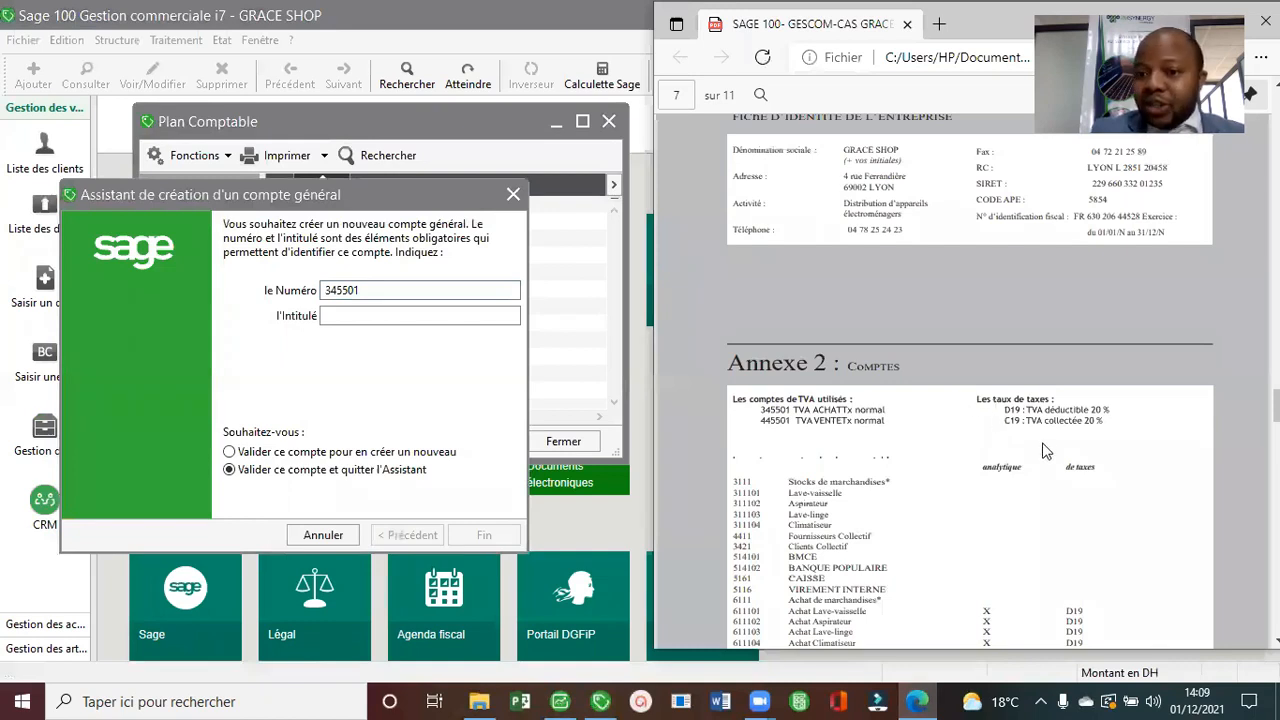
{"action": "left_click", "coordinate": [386, 315]}
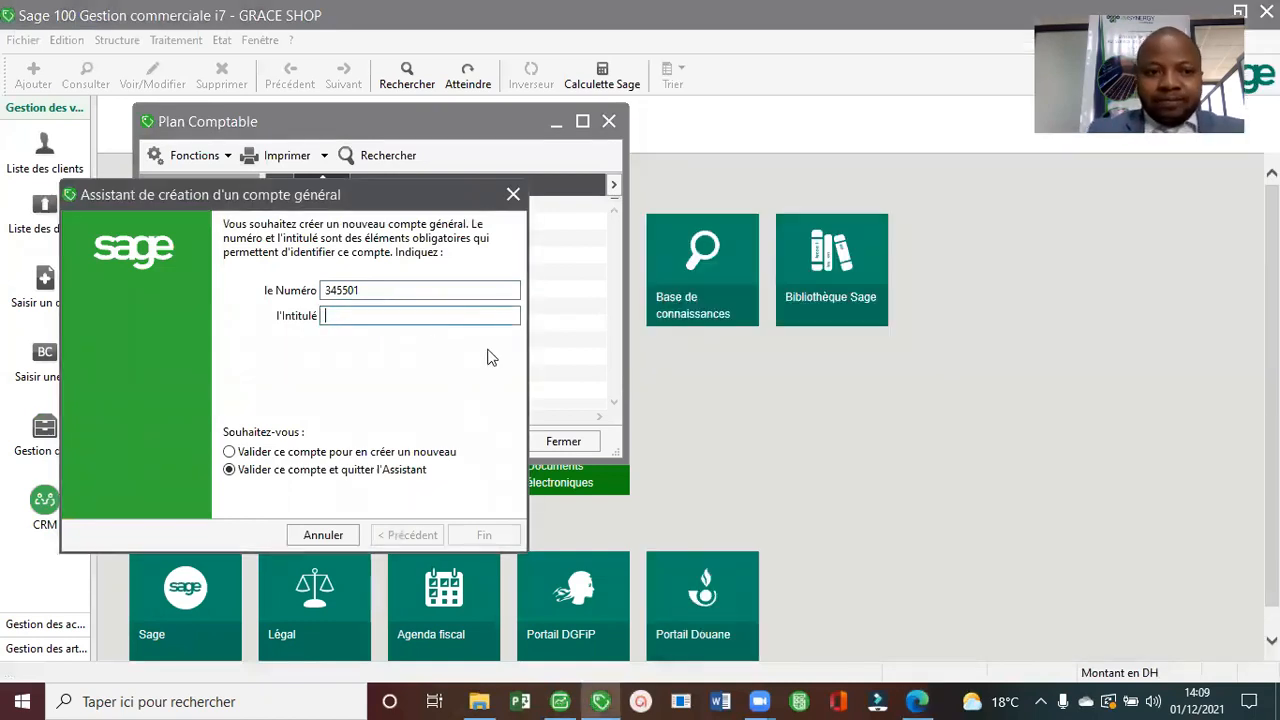
{"action": "type", "text": "TV"}
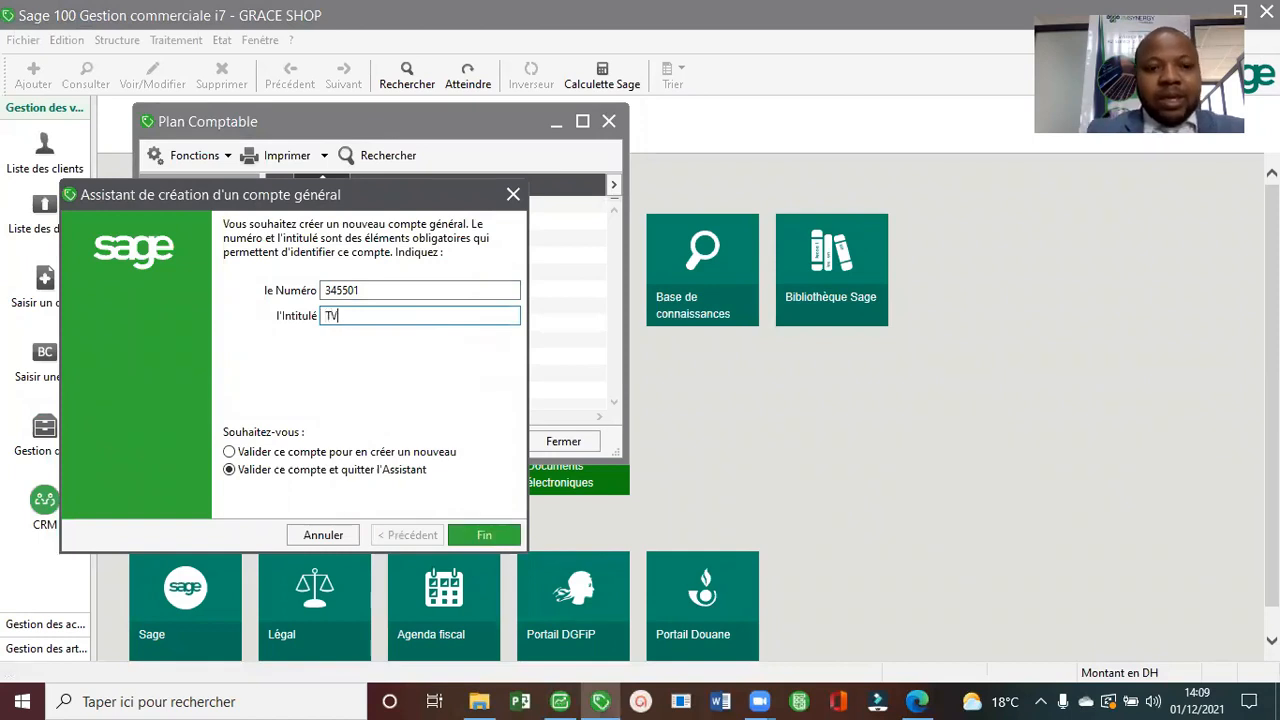
{"action": "type", "text": "A RECUPER"}
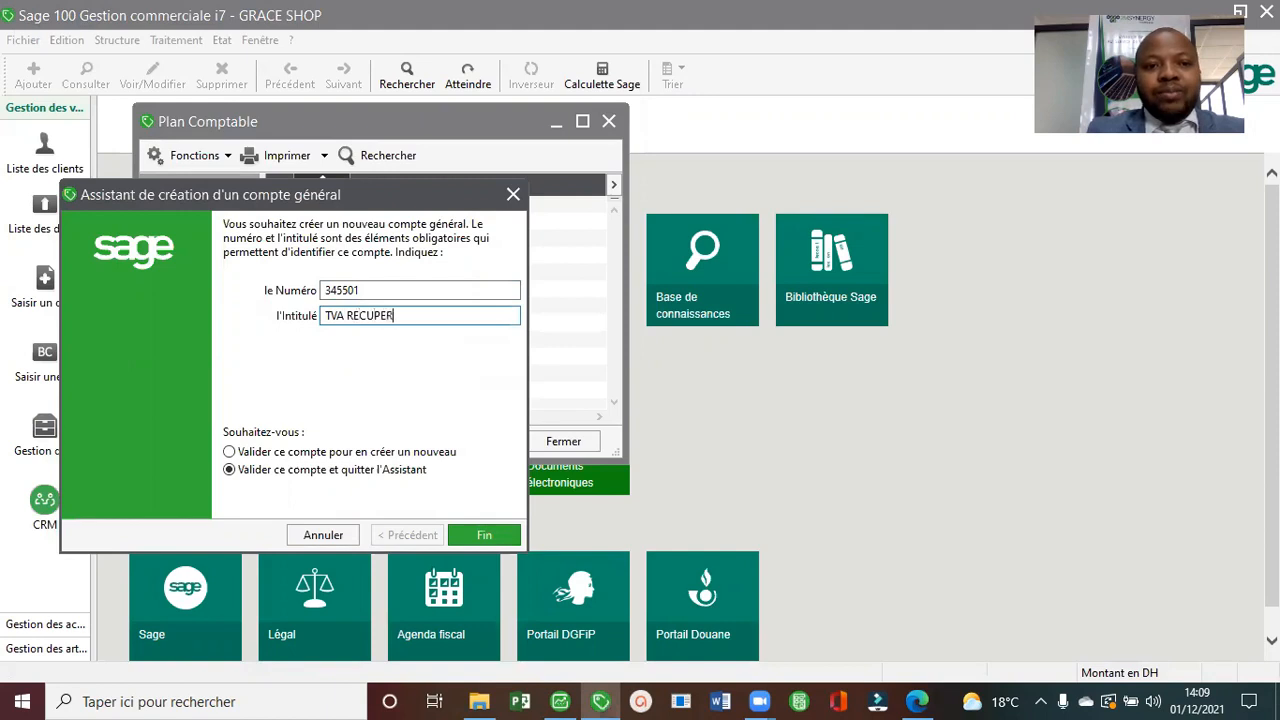
{"action": "type", "text": "ATI"}
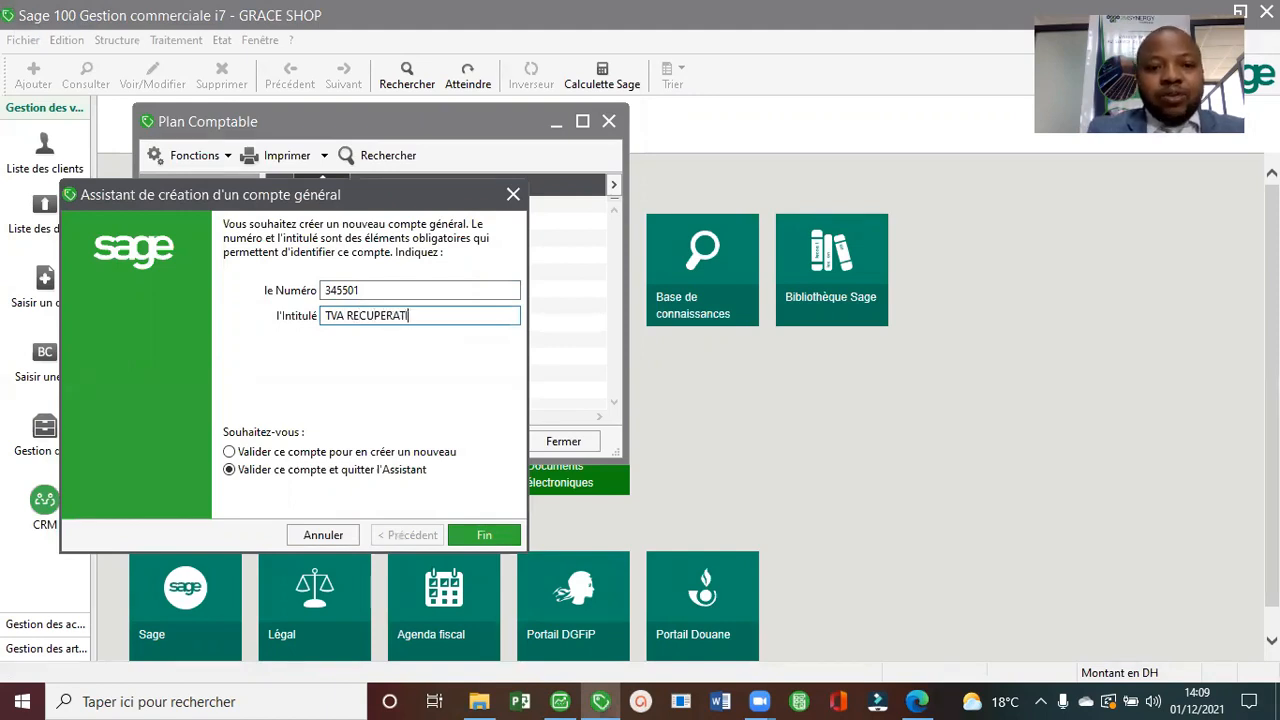
{"action": "key", "text": "BackSpace"}
{"action": "key", "text": "BackSpace"}
{"action": "type", "text": "BLE 20%"}
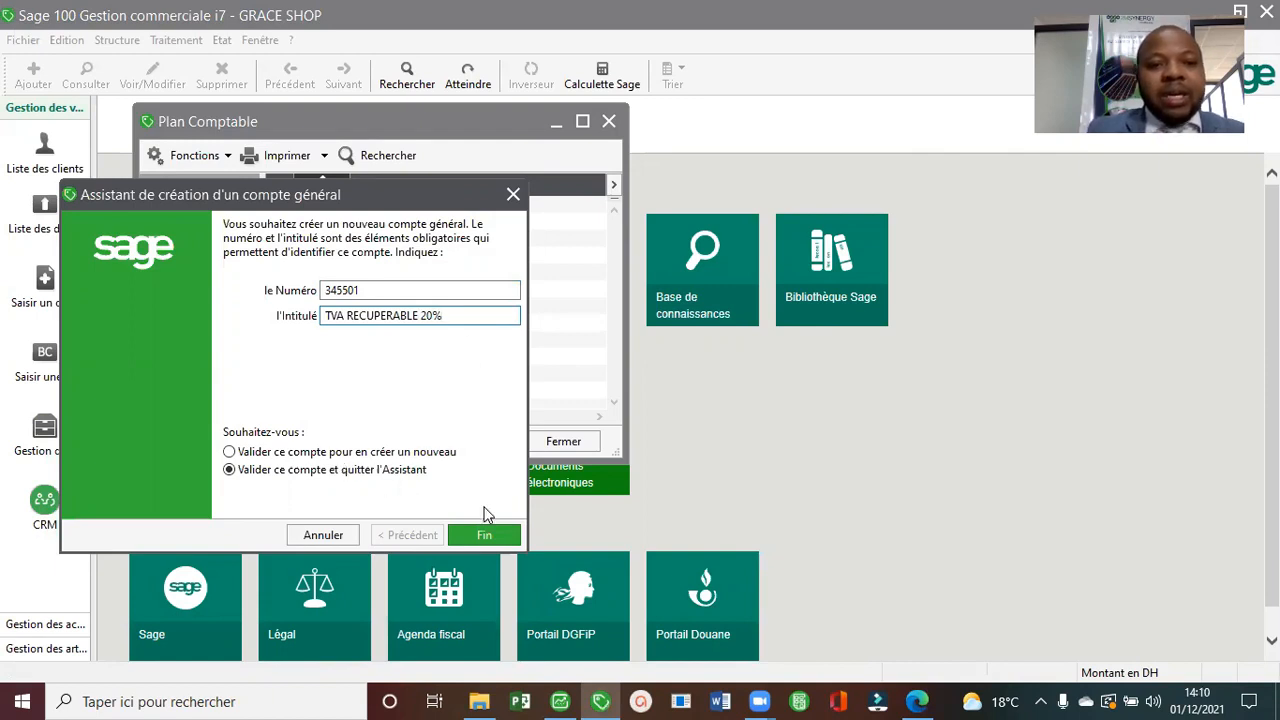
{"action": "left_click", "coordinate": [362, 452]}
{"action": "left_click", "coordinate": [480, 535]}
Create general account 445501 titled TVA FACTUREE 20% and close the account creation assistant.
{"action": "type", "text": "4456"}
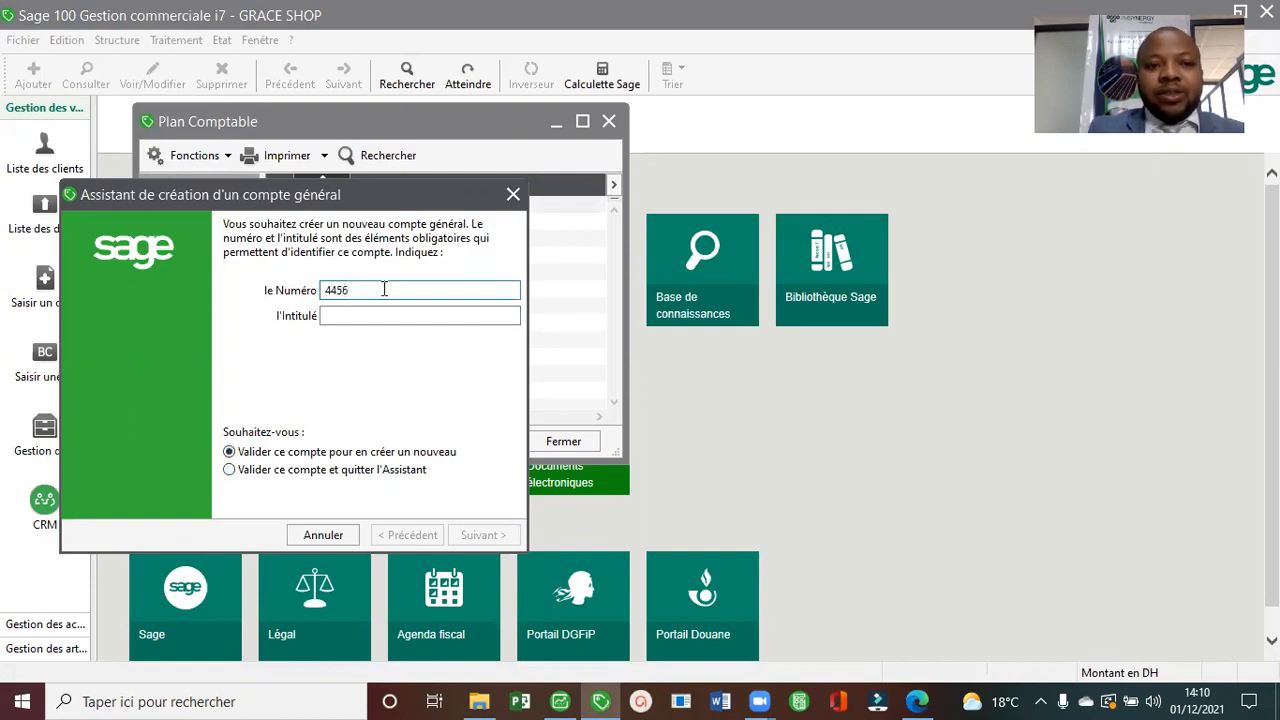
{"action": "key", "text": "BackSpace"}
{"action": "type", "text": "50"}
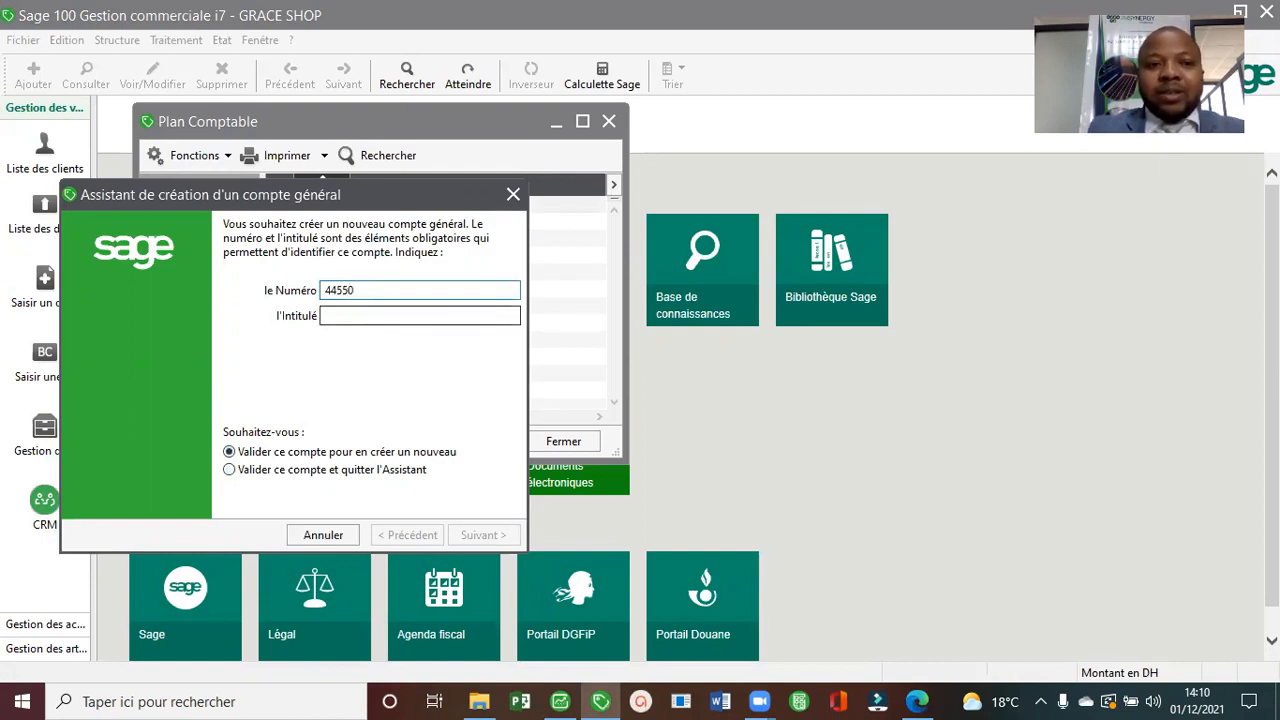
{"action": "key", "text": "Tab"}
{"action": "type", "text": "TVA RECU"}
{"action": "key", "text": "BackSpace"}
{"action": "key", "text": "BackSpace"}
{"action": "key", "text": "BackSpace"}
{"action": "type", "text": "FACTUREE"}
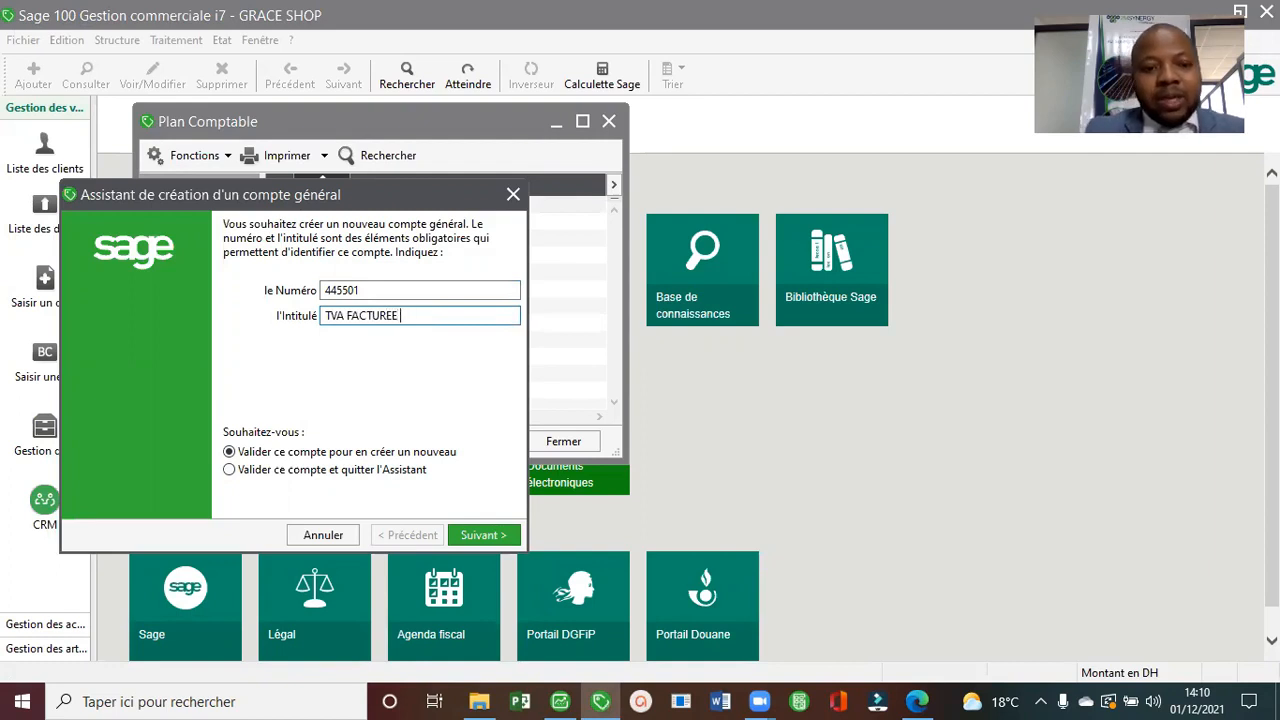
{"action": "type", "text": " 20%"}
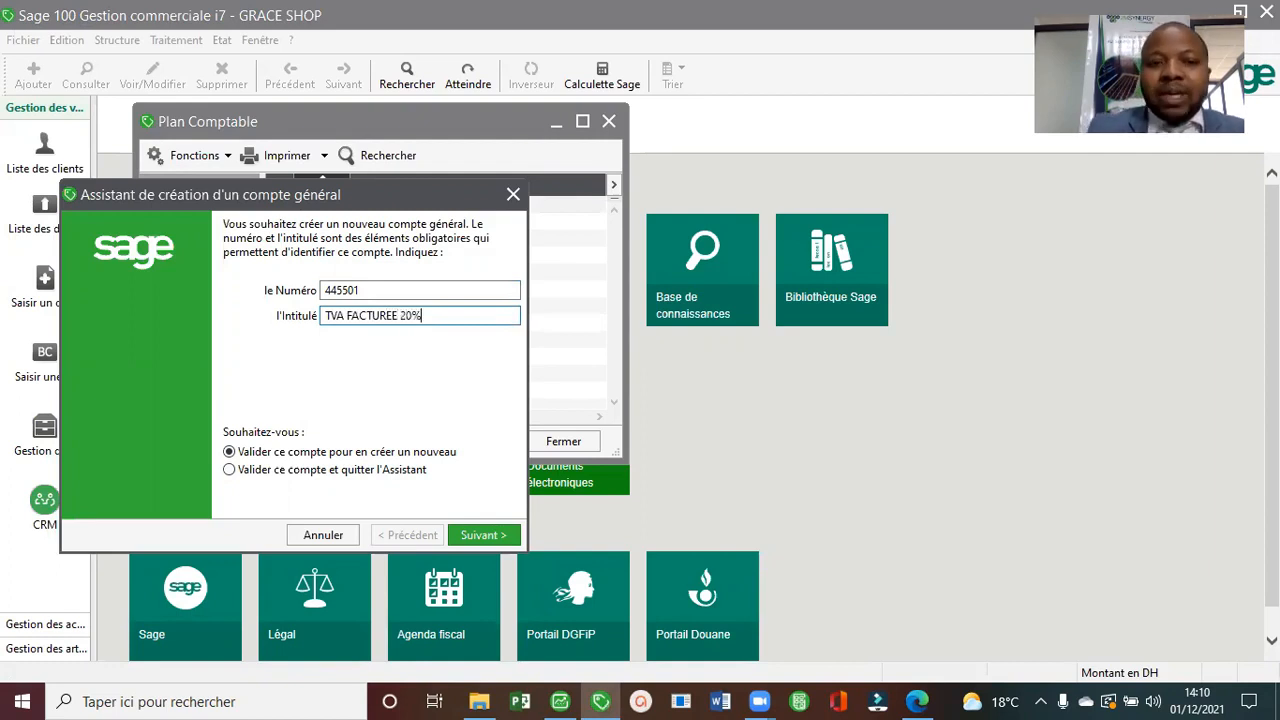
{"action": "left_click", "coordinate": [480, 535]}
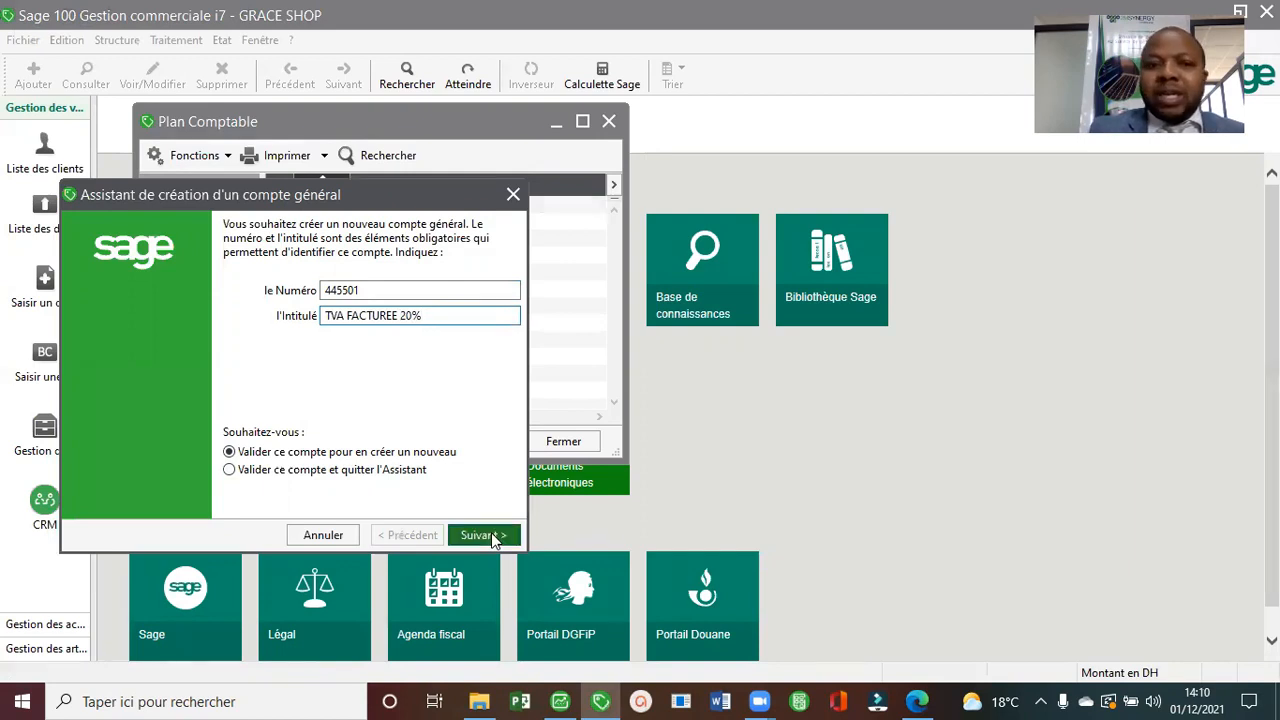
{"action": "left_click", "coordinate": [513, 194]}
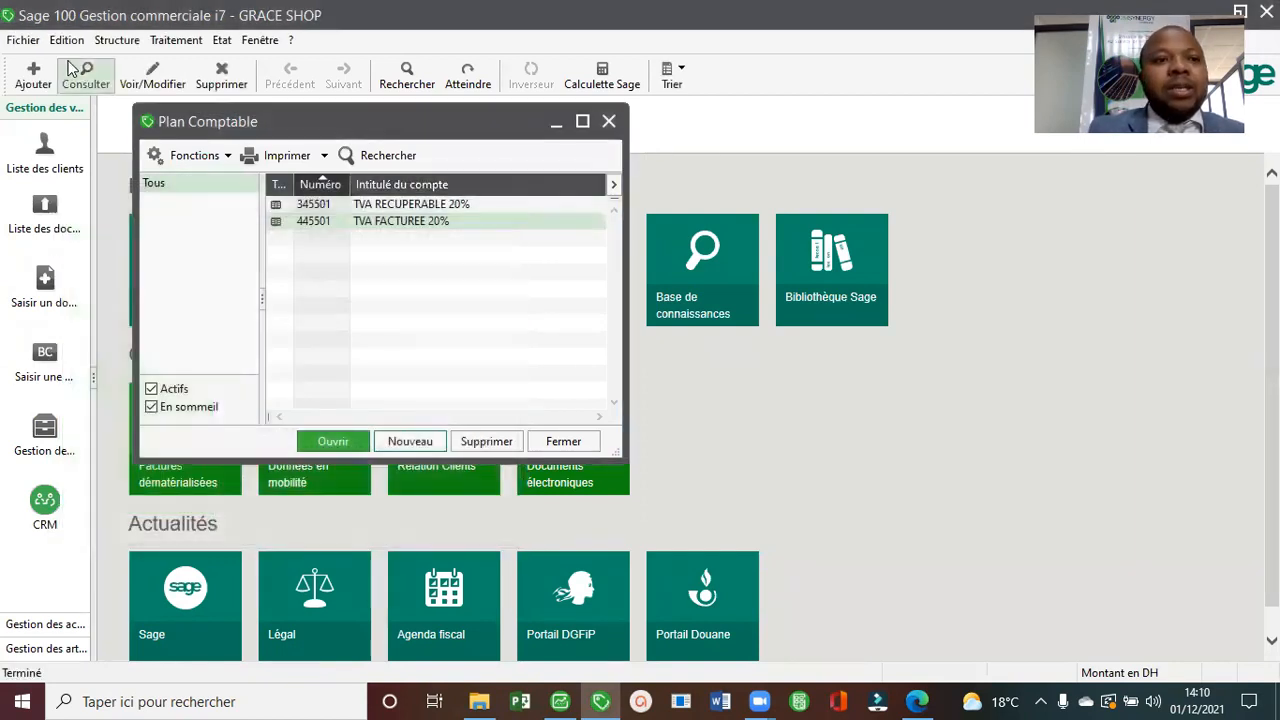
Open the accounting tax rates (Taux de taxes) and show the Déductibles category.
{"action": "left_click", "coordinate": [117, 40]}
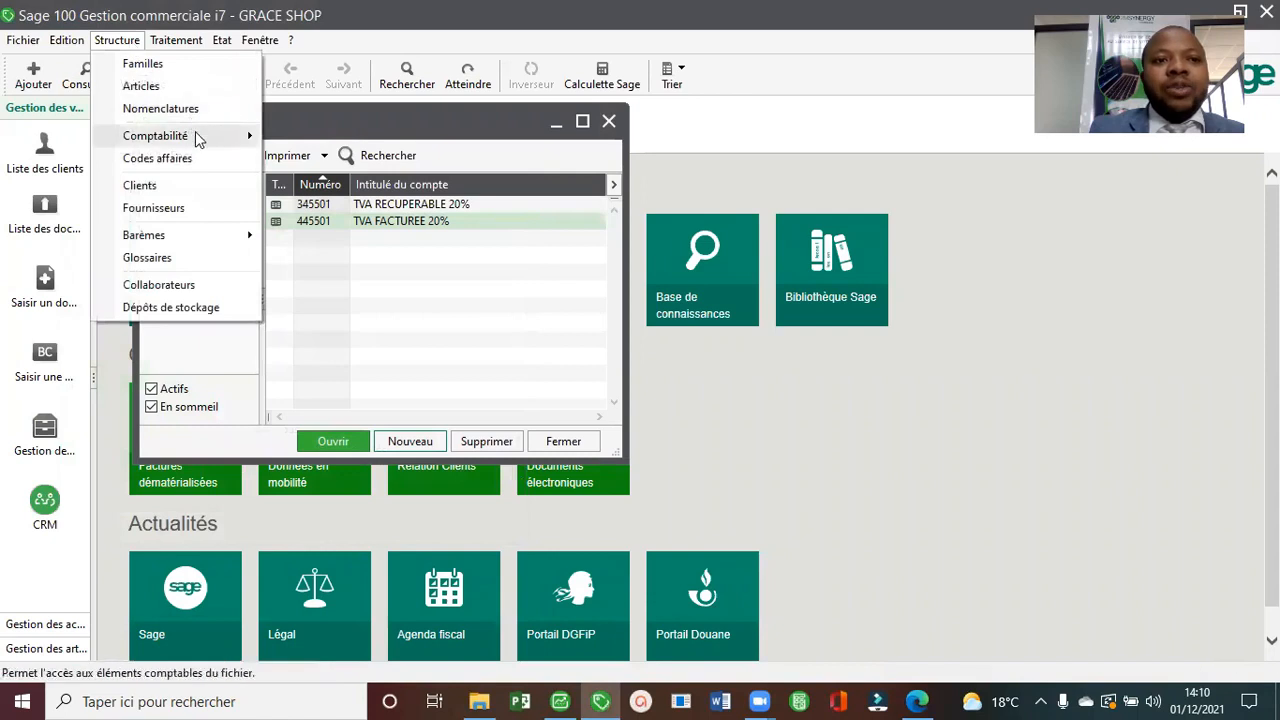
{"action": "mouse_move", "coordinate": [245, 135]}
{"action": "left_click", "coordinate": [324, 180]}
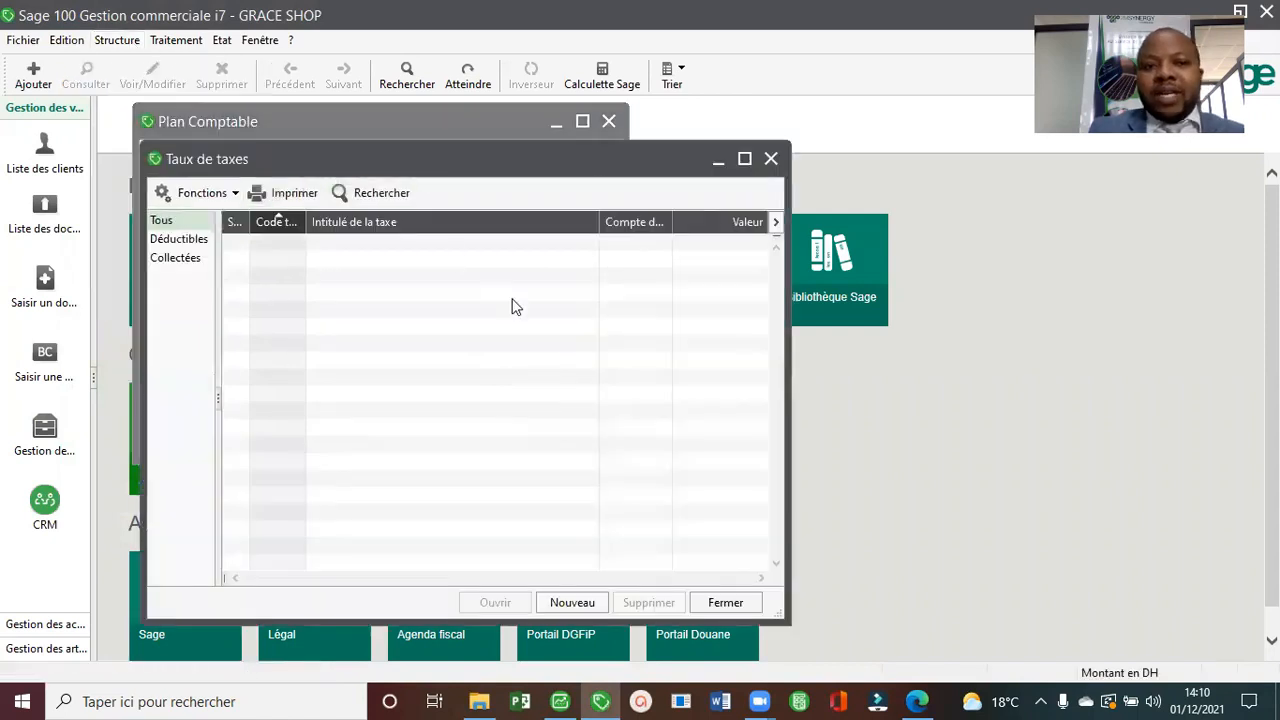
{"action": "left_click", "coordinate": [190, 240]}
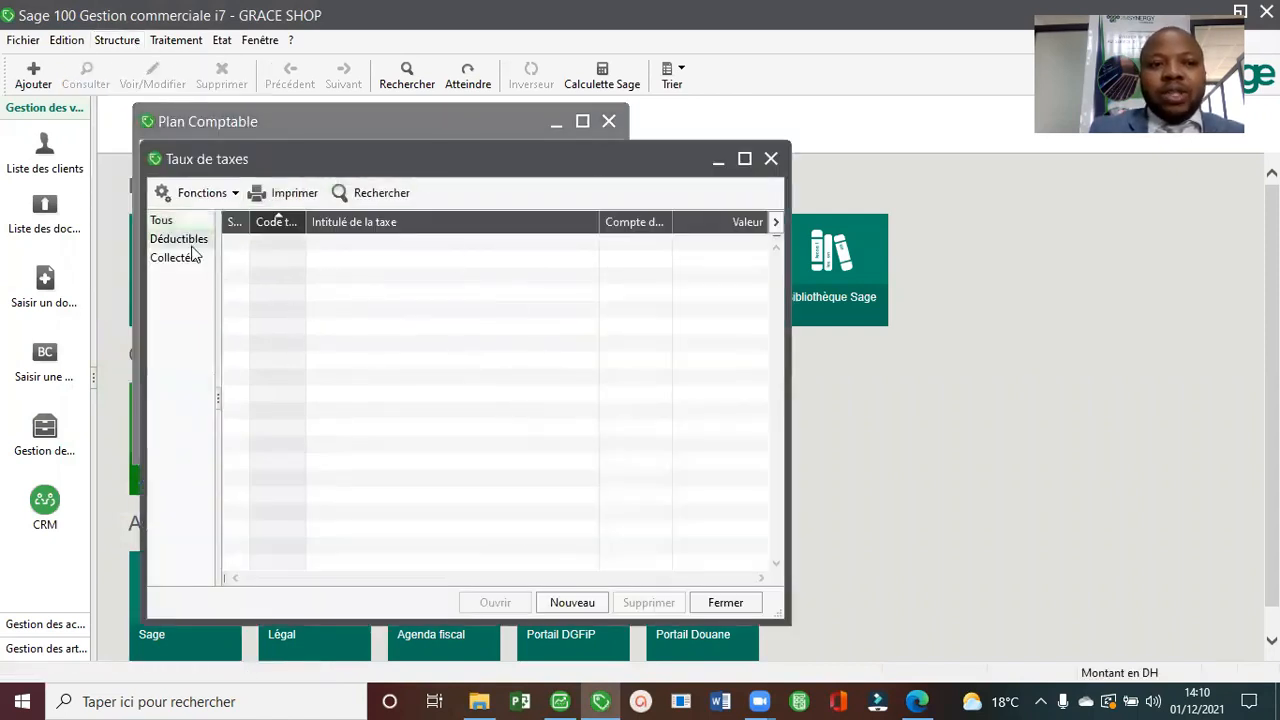
Start a new tax with code D20 and title TAUX DEDUCTIBLE 20ù.
{"action": "left_click", "coordinate": [572, 602]}
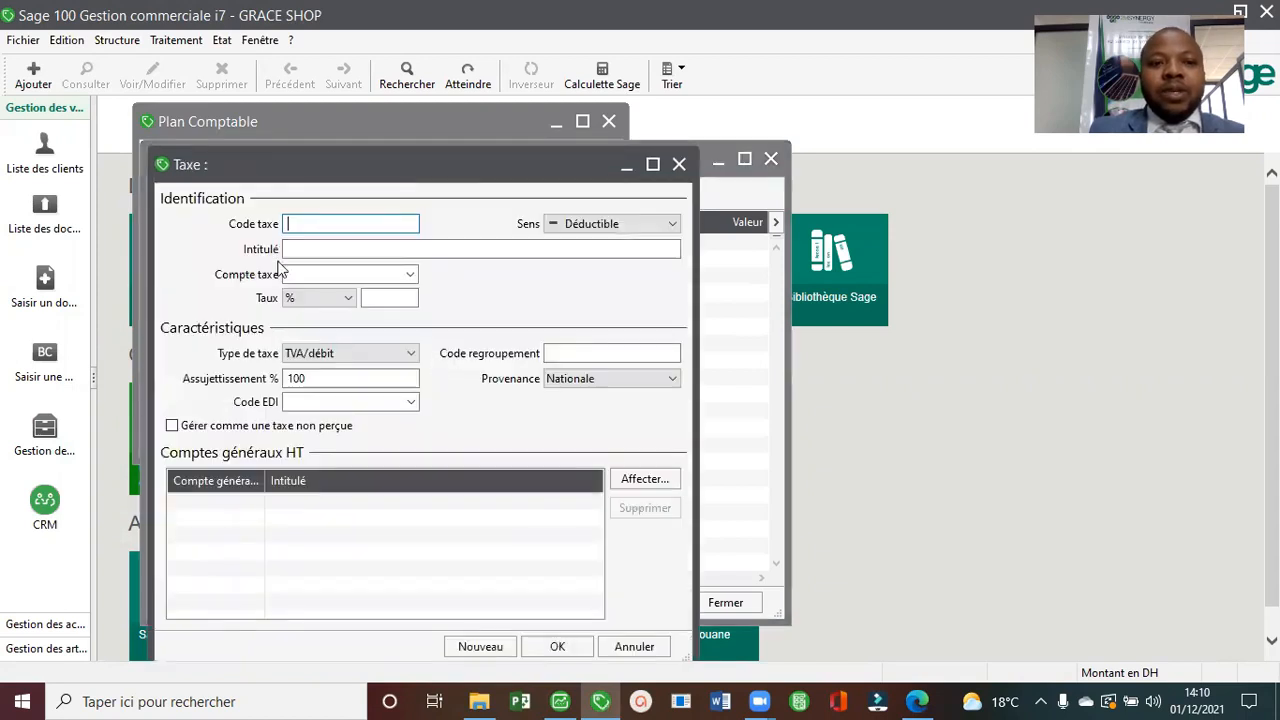
{"action": "type", "text": "D20"}
{"action": "key", "text": "Tab"}
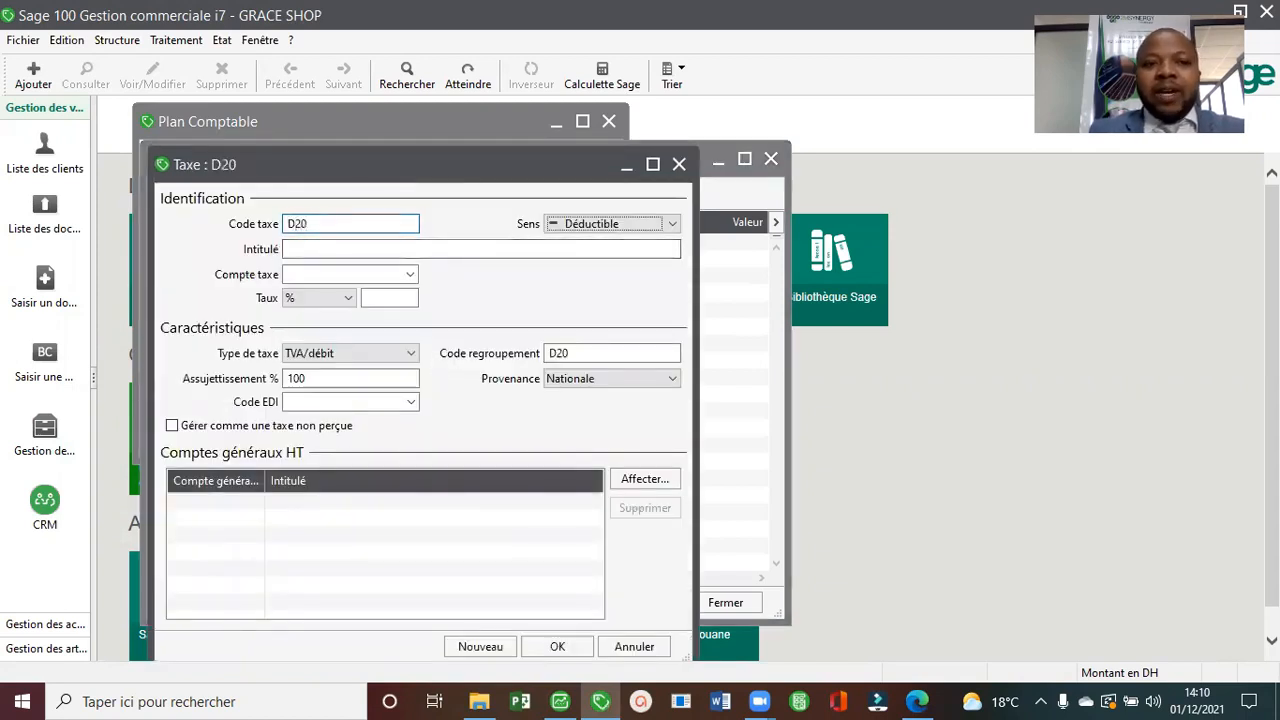
{"action": "left_click", "coordinate": [305, 251]}
{"action": "type", "text": "TAU"}
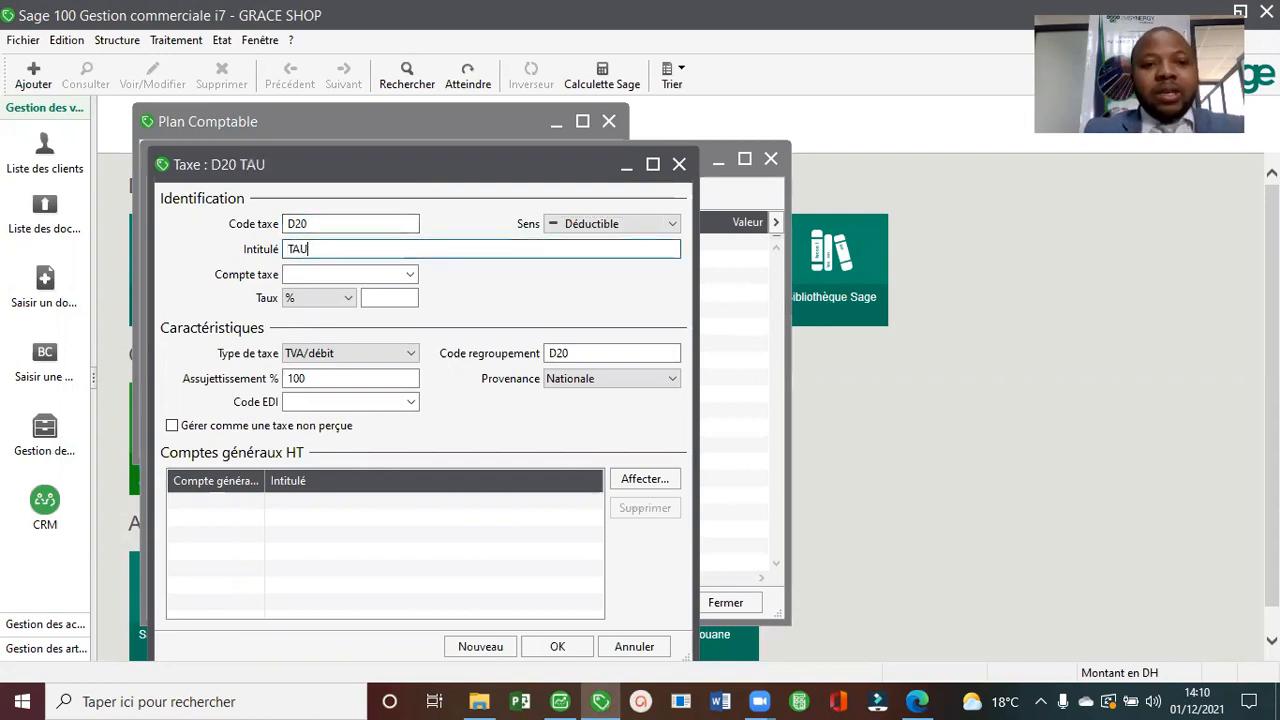
{"action": "type", "text": "X DECUCTIBLE 2"}
{"action": "type", "text": "0ù"}
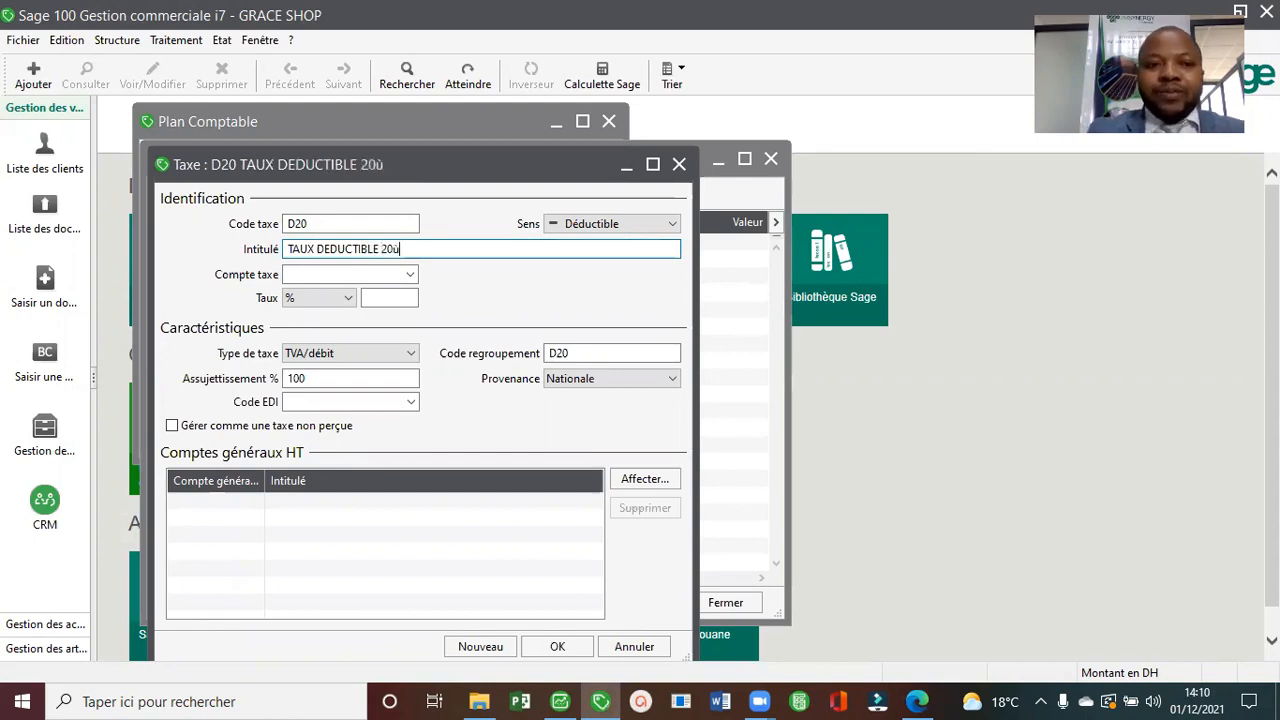
{"action": "key", "text": "BackSpace"}
{"action": "type", "text": "ù"}
{"action": "key", "text": "Tab"}
Assign tax account 345501 and a 20% rate to tax D20.
{"action": "left_click", "coordinate": [410, 274]}
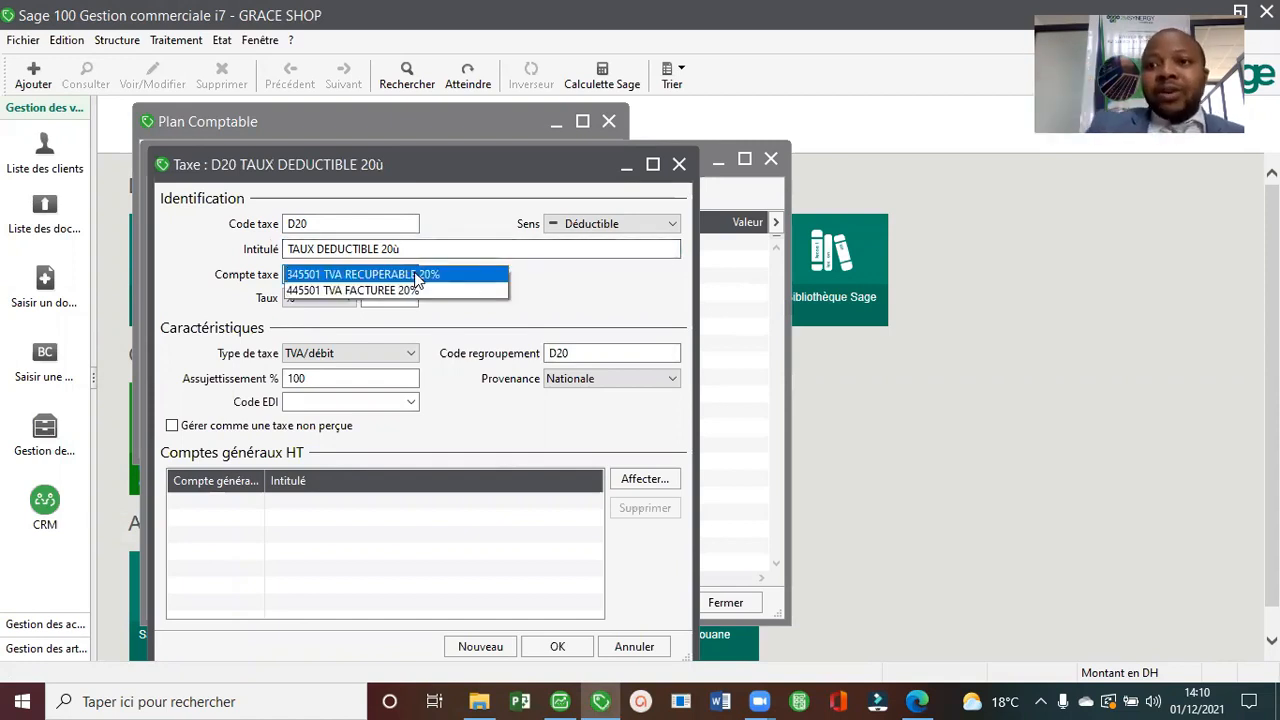
{"action": "left_click", "coordinate": [418, 276]}
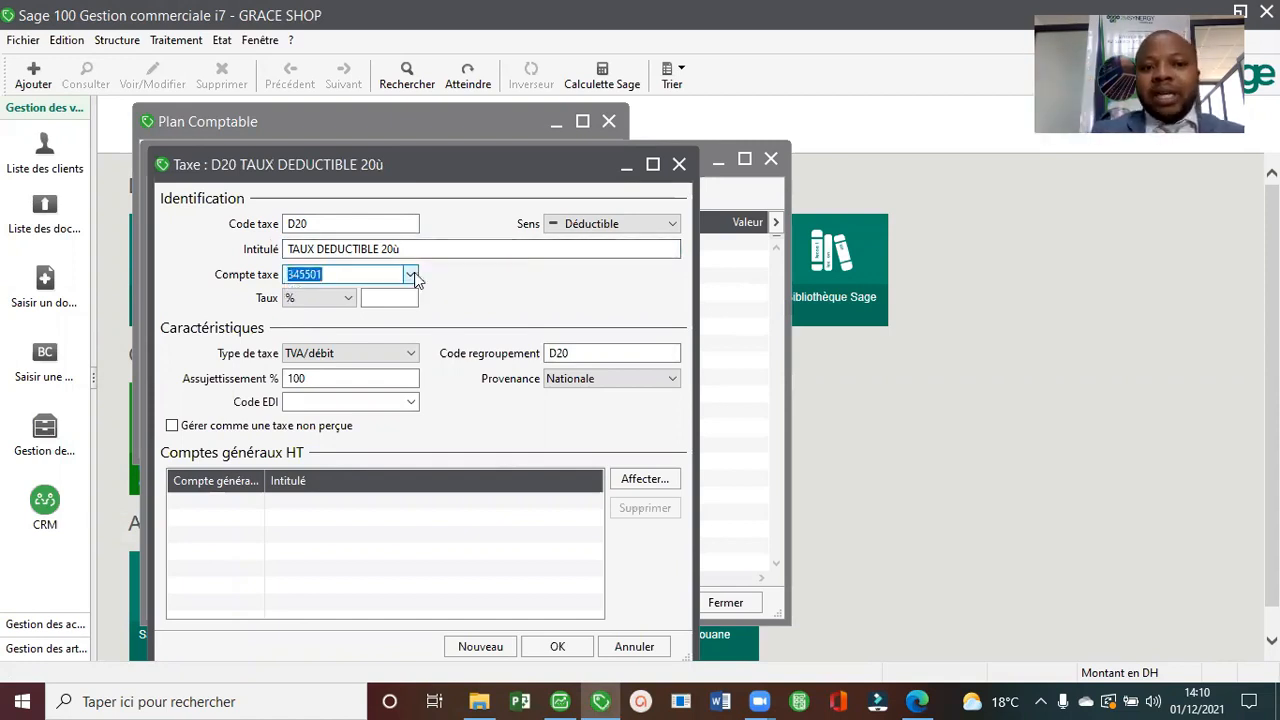
{"action": "left_click", "coordinate": [389, 297]}
{"action": "type", "text": "20"}
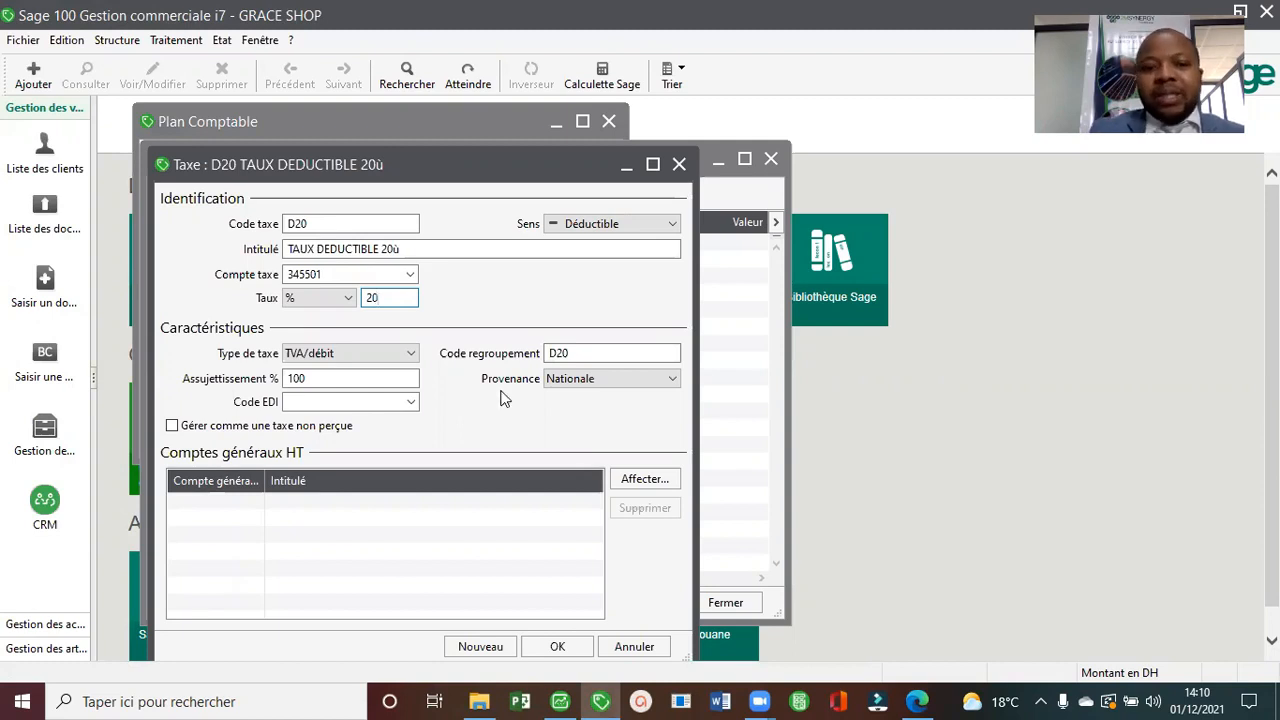
Validate tax D20 and start another tax with code C20 and title TVA COLLECTE.
{"action": "left_click", "coordinate": [482, 647]}
{"action": "type", "text": "C"}
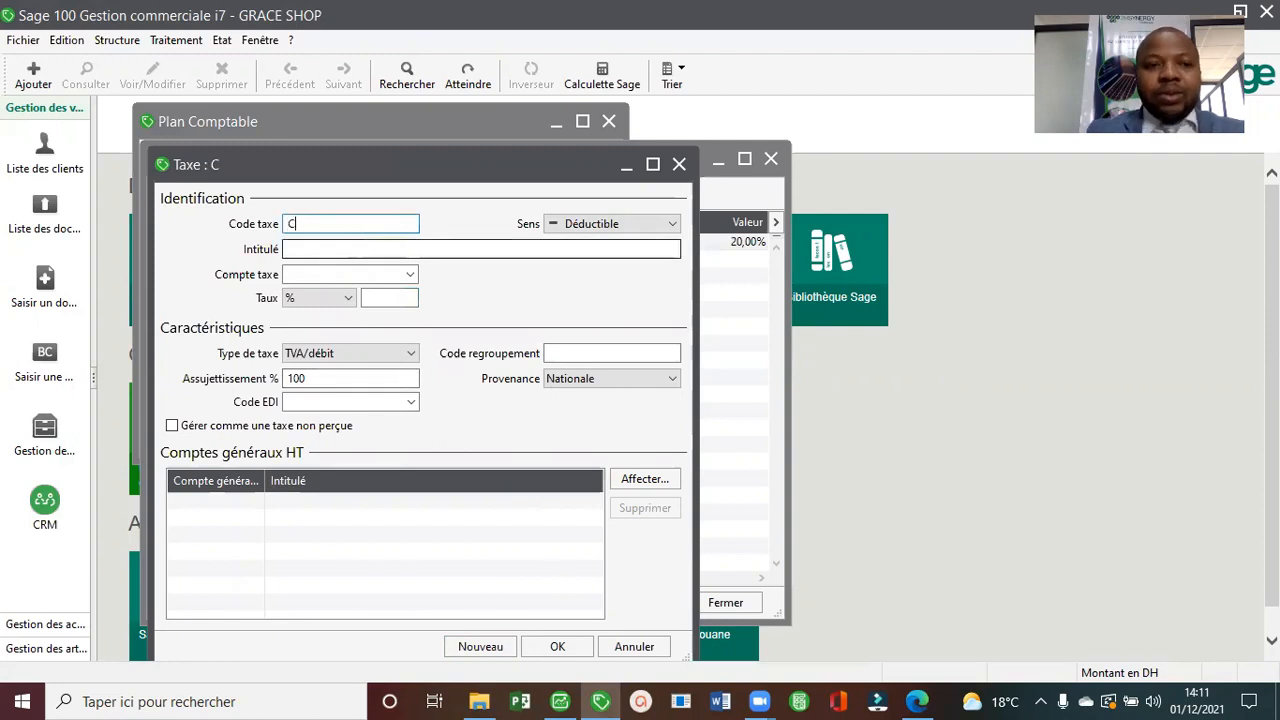
{"action": "type", "text": "20"}
{"action": "left_click", "coordinate": [380, 249]}
{"action": "type", "text": "TVA CO"}
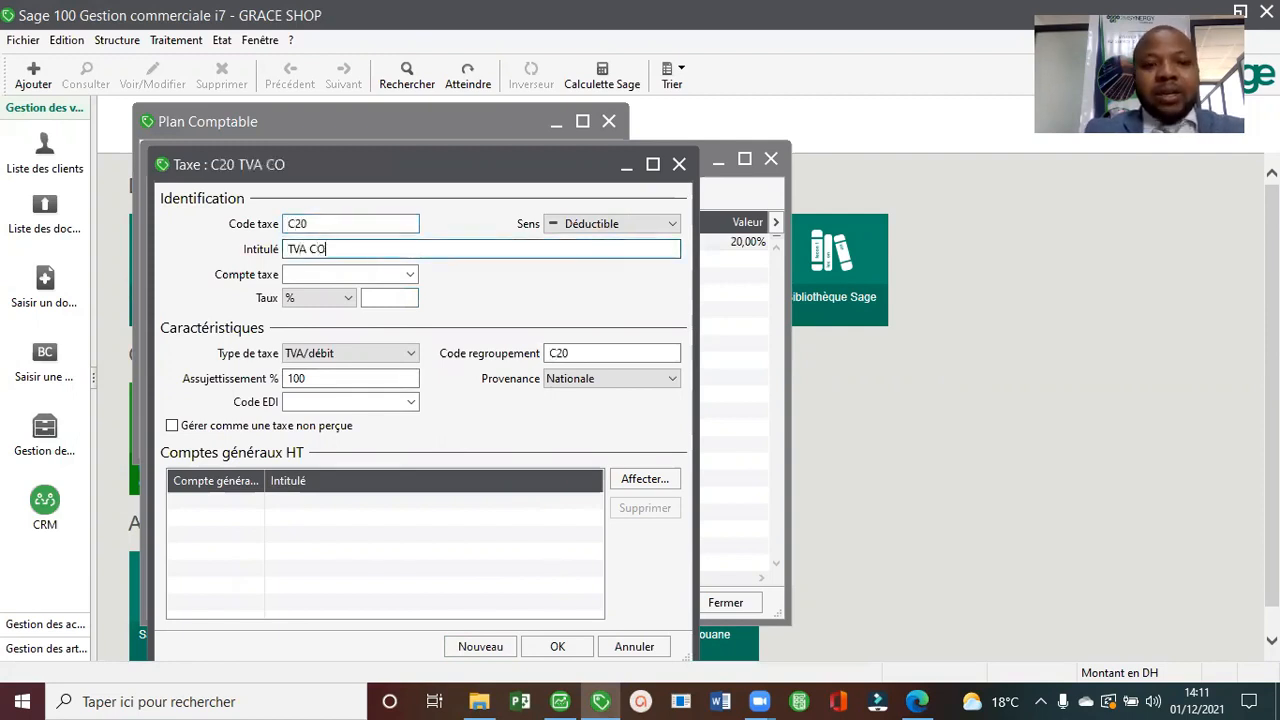
{"action": "type", "text": "LLECTE"}
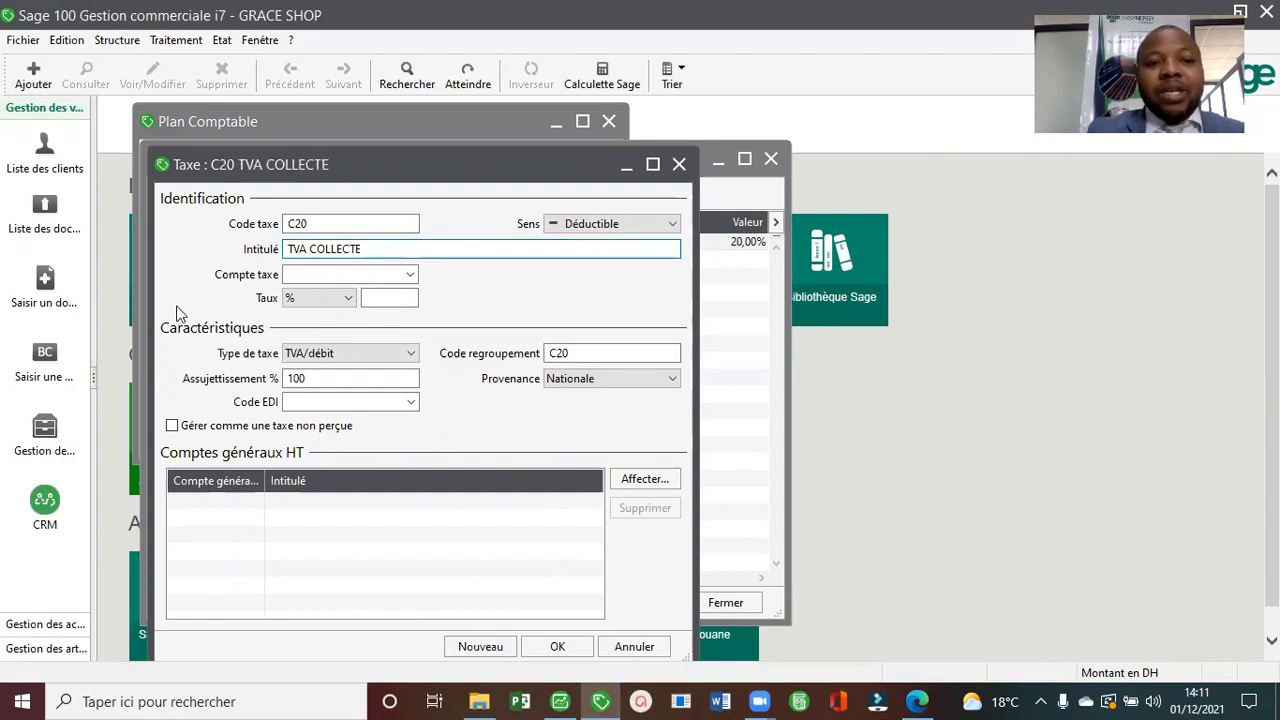
Assign tax account 445501 and a 20% rate to tax C20.
{"action": "left_click", "coordinate": [385, 276]}
{"action": "left_click", "coordinate": [409, 275]}
{"action": "left_click", "coordinate": [400, 289]}
{"action": "left_click", "coordinate": [395, 297]}
{"action": "type", "text": "20"}
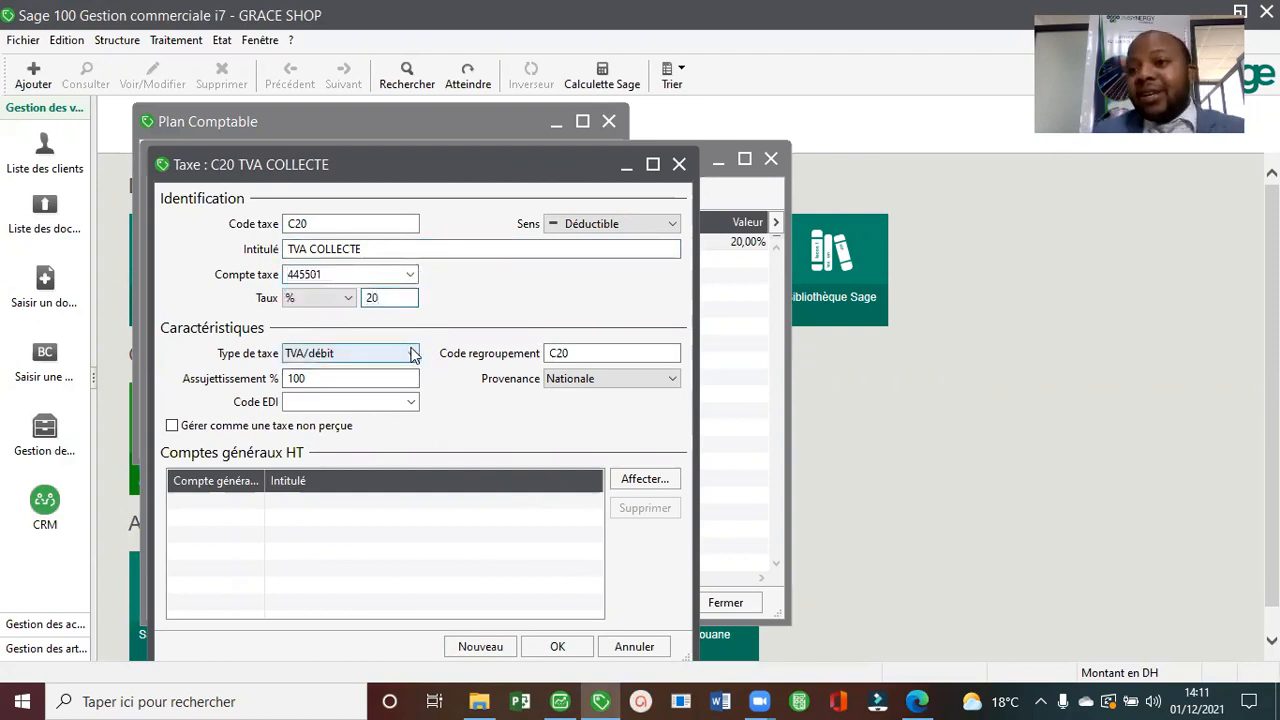
Try TVA/encaissement as the tax type of C20 and set it back to TVA/débit.
{"action": "left_click", "coordinate": [413, 355]}
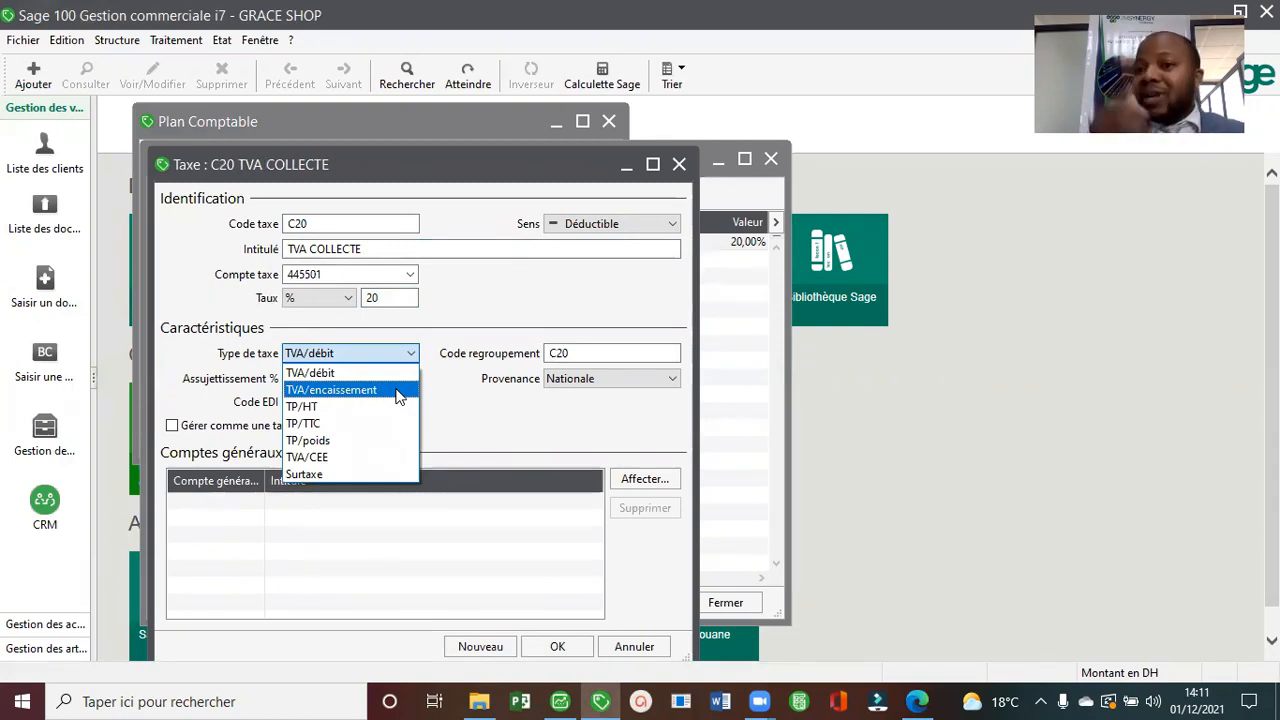
{"action": "left_click", "coordinate": [398, 397]}
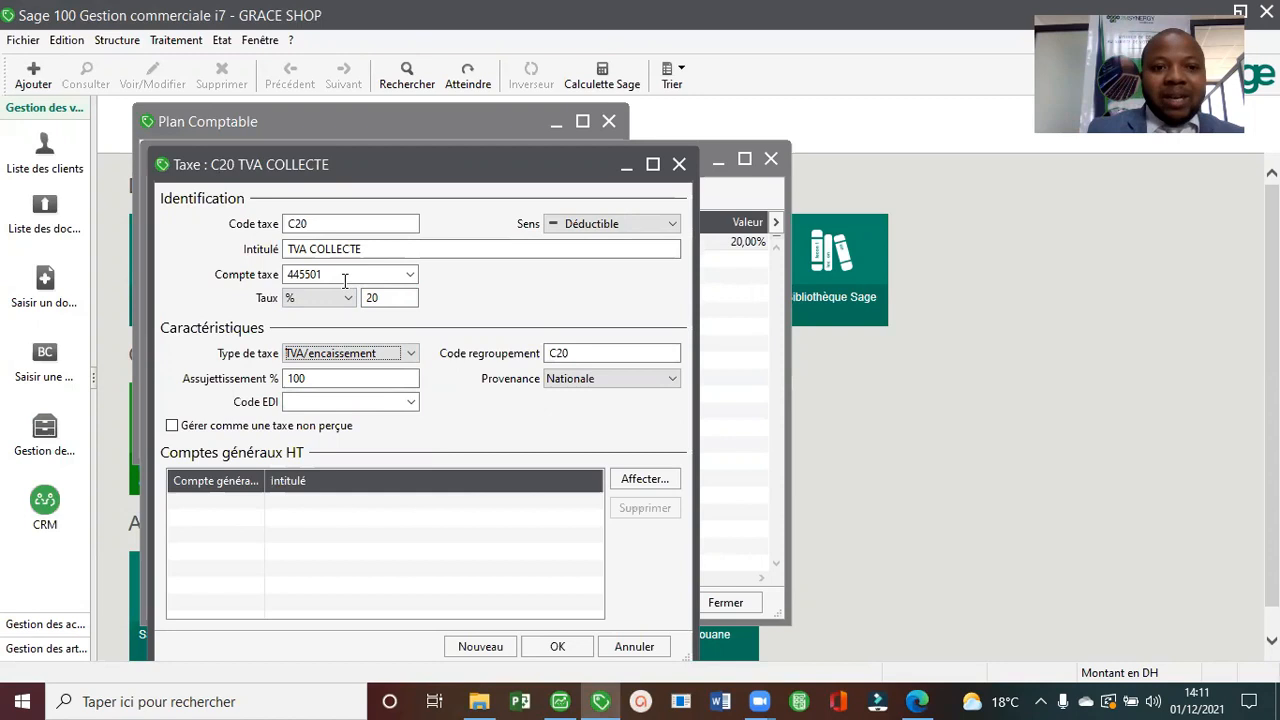
{"action": "left_click", "coordinate": [412, 356]}
{"action": "left_click", "coordinate": [384, 370]}
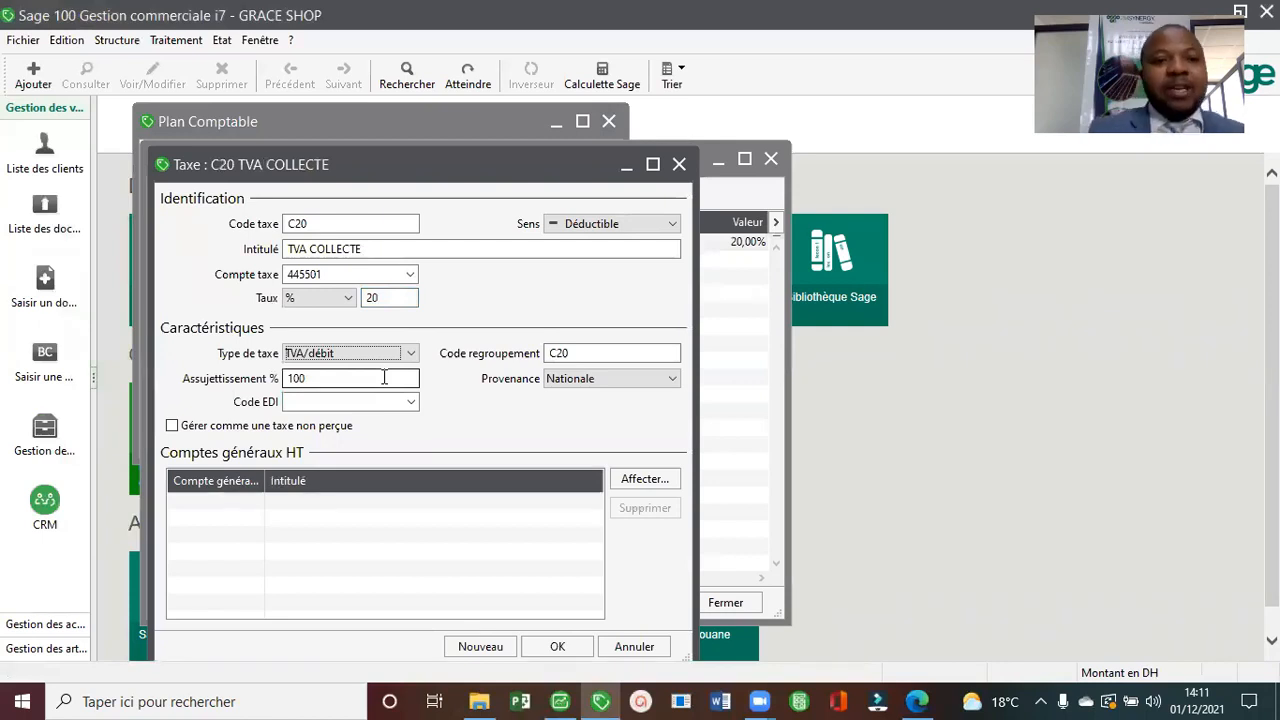
Save tax C20 and close the tax rates list.
{"action": "left_click", "coordinate": [562, 647]}
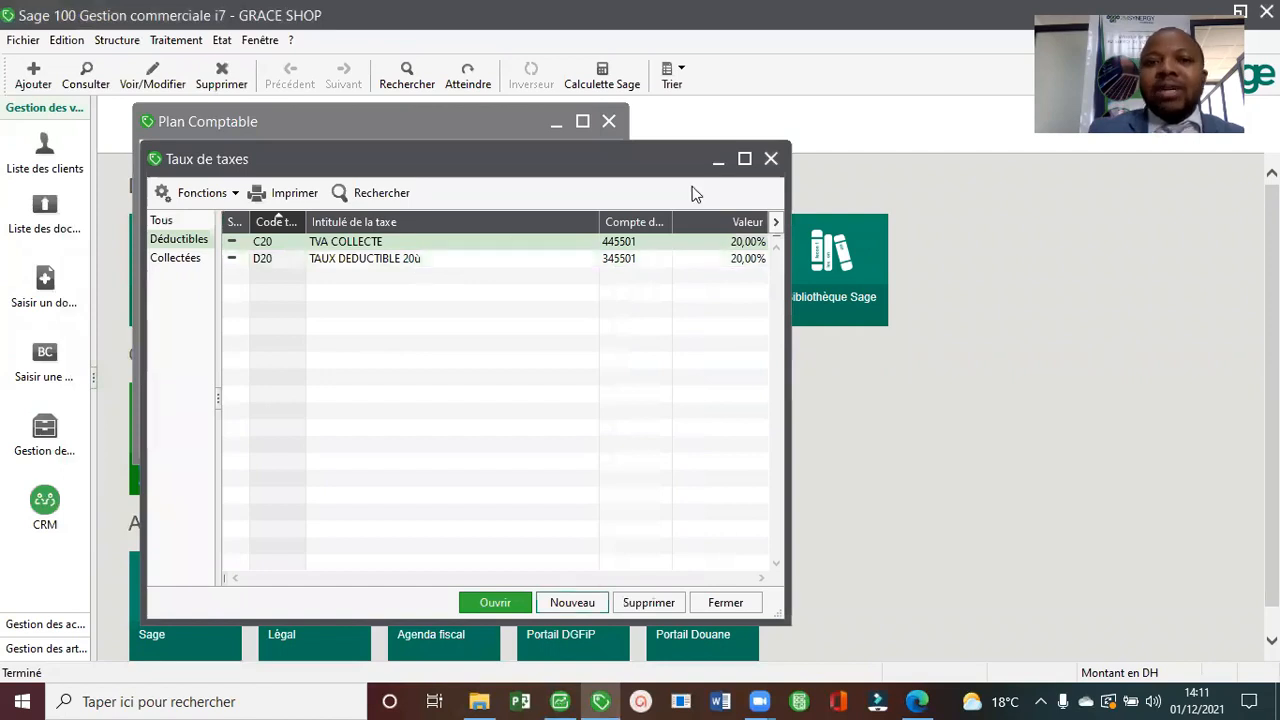
{"action": "left_click", "coordinate": [771, 158]}
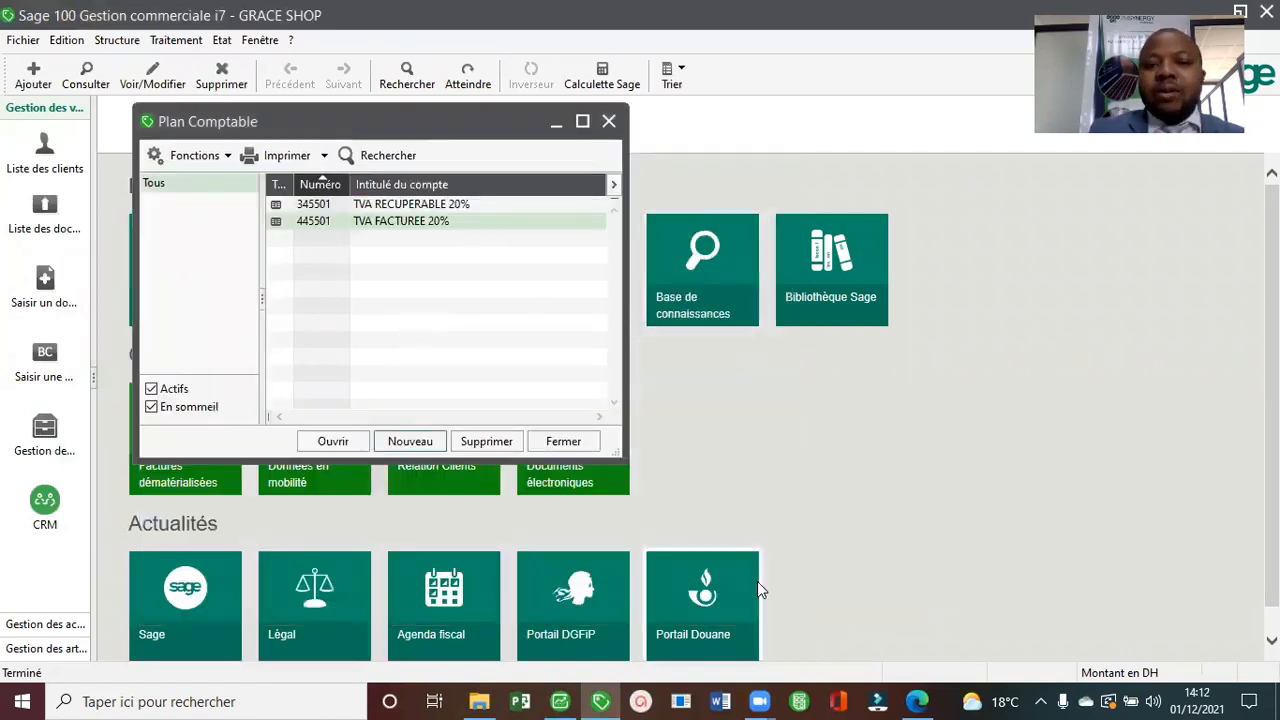
Bring up the case study PDF and examine the Annexe 2 account list from account 3111 onward.
{"action": "left_click", "coordinate": [918, 700]}
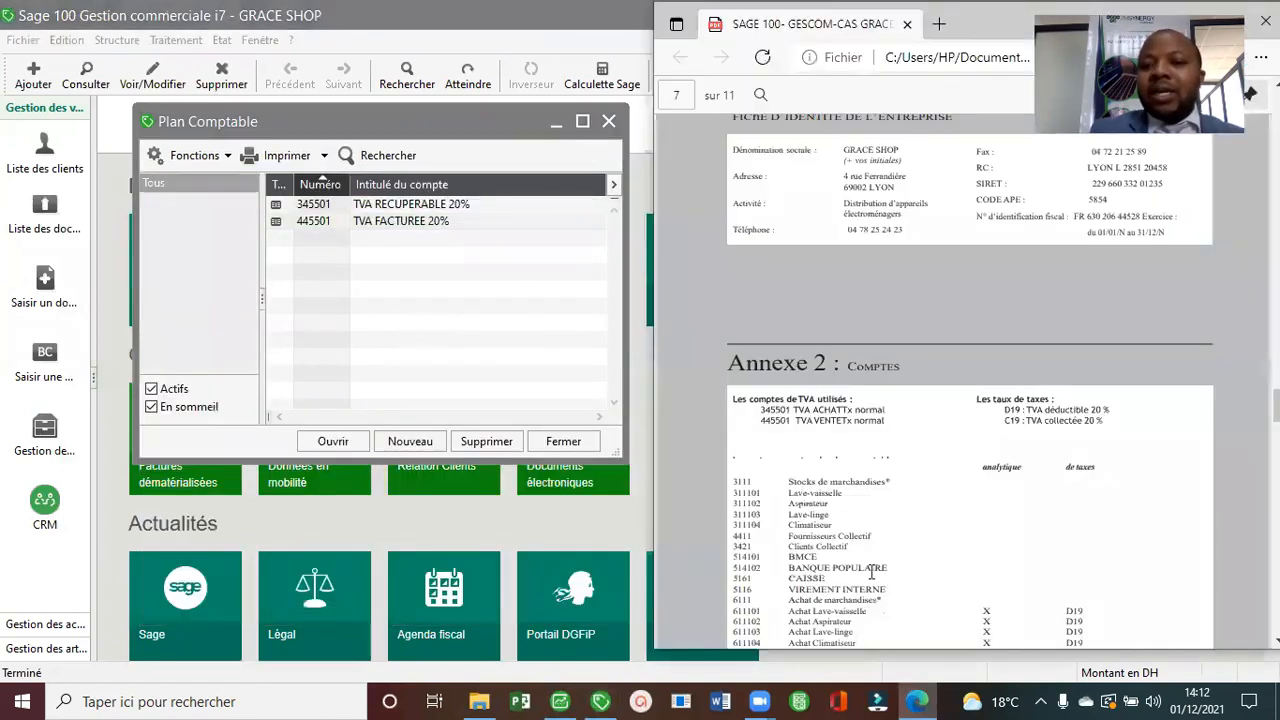
{"action": "scroll", "coordinate": [773, 536], "scroll_direction": "down", "scroll_amount": 1}
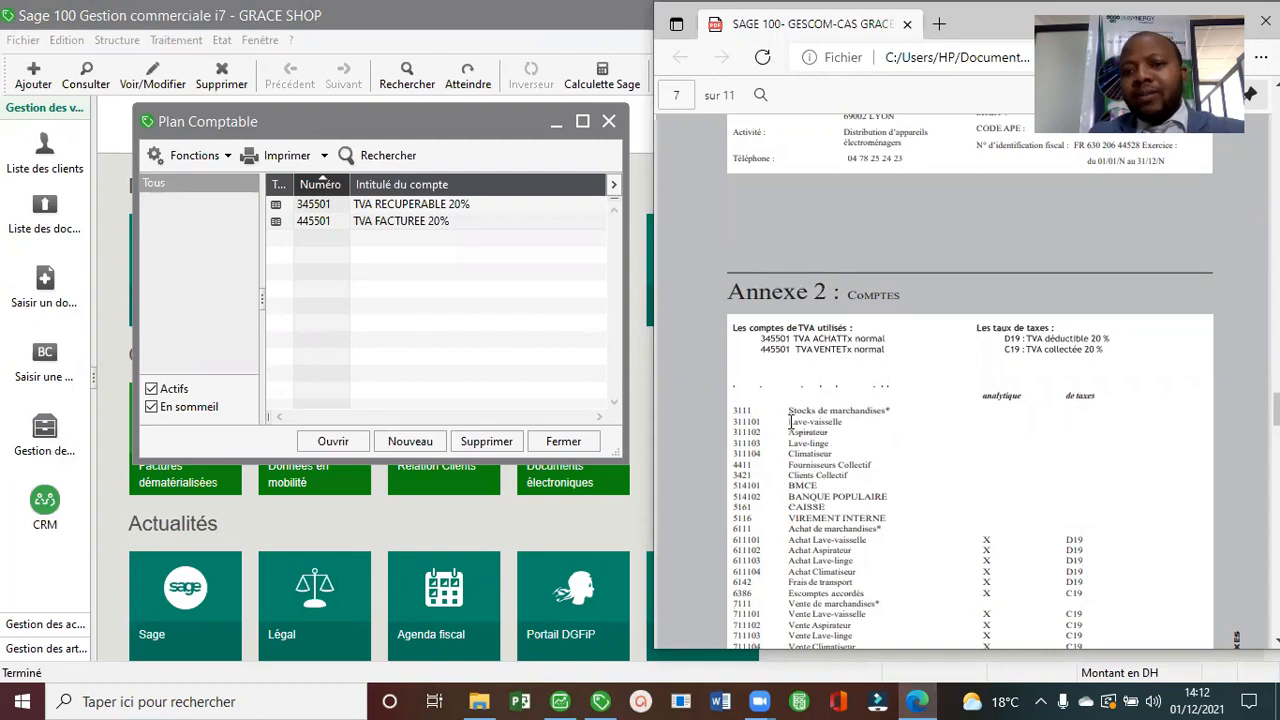
Create general account 3111 titled STOCKS DE MARCHANDISES with the creation assistant and check its record.
{"action": "left_click", "coordinate": [410, 441]}
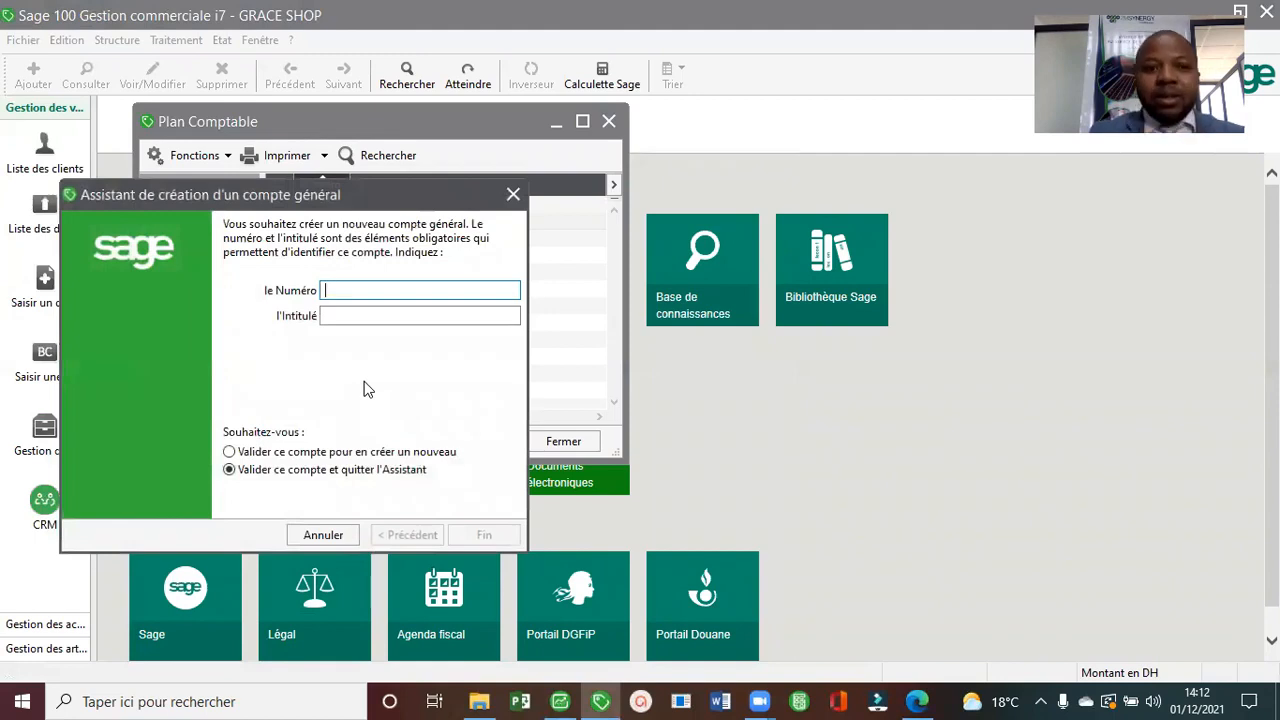
{"action": "type", "text": "6"}
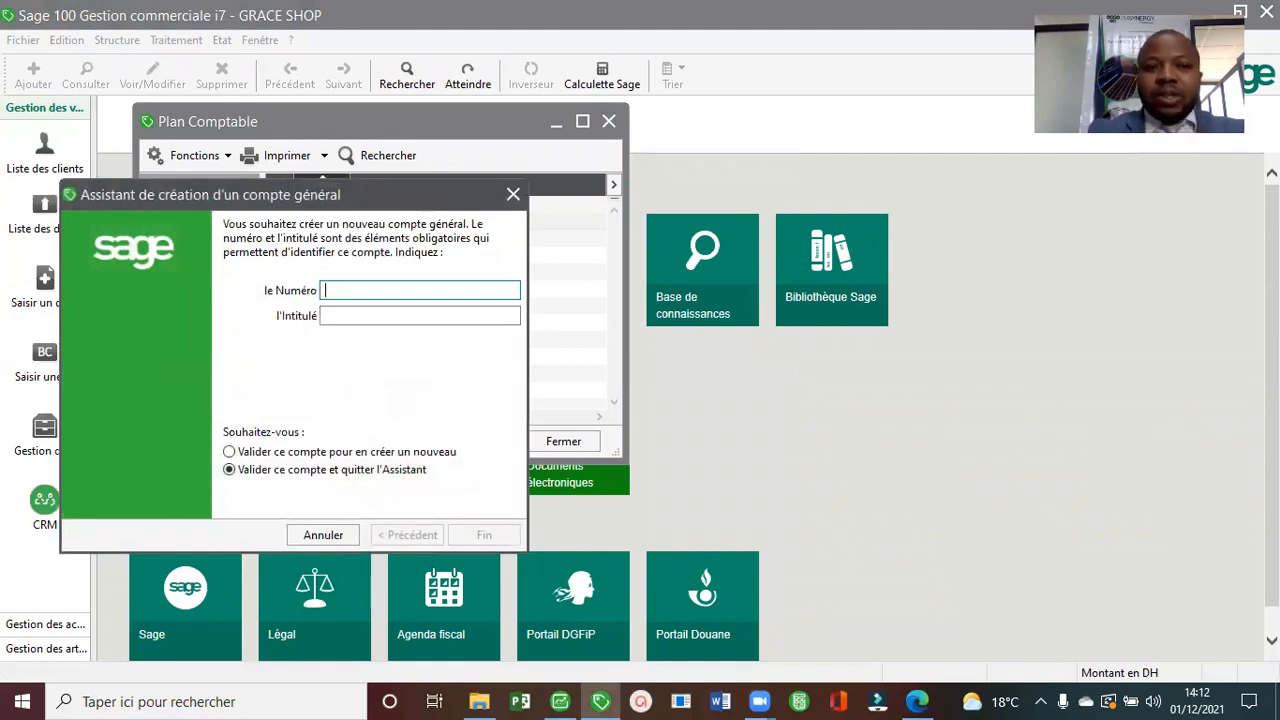
{"action": "type", "text": "111"}
{"action": "key", "text": "Tab"}
{"action": "type", "text": "STO"}
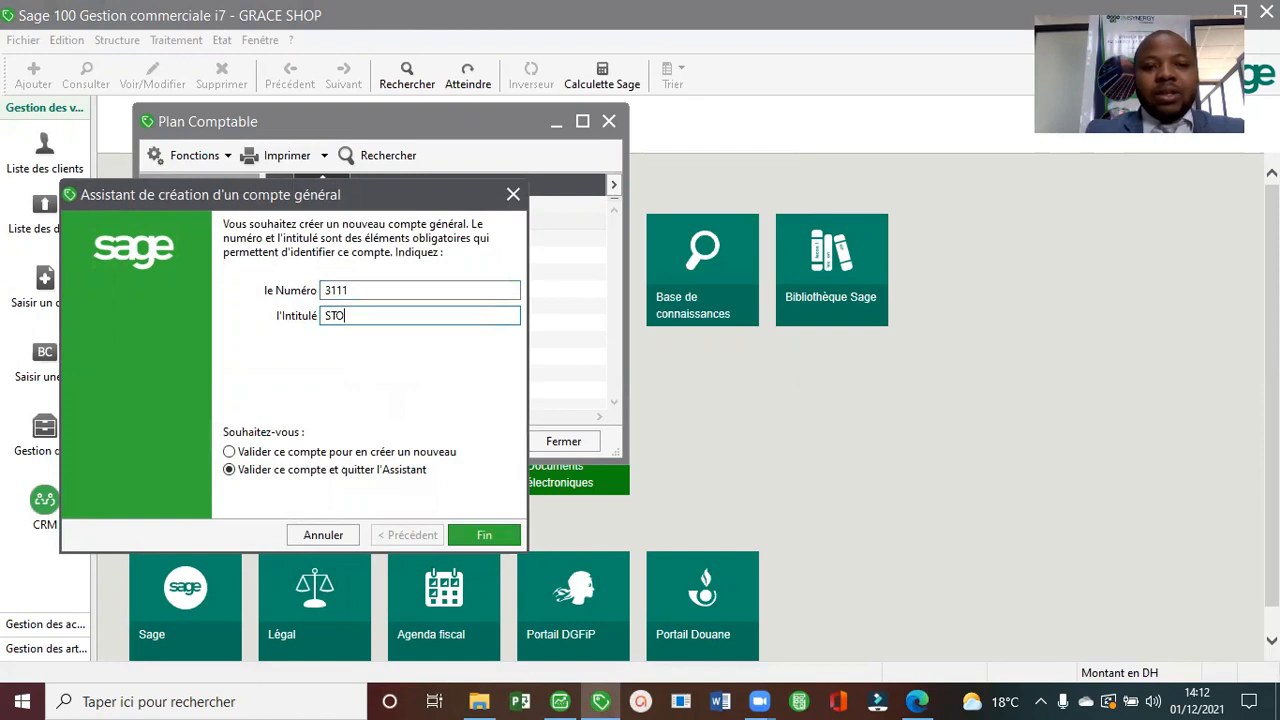
{"action": "type", "text": "CKS DE MARCHA"}
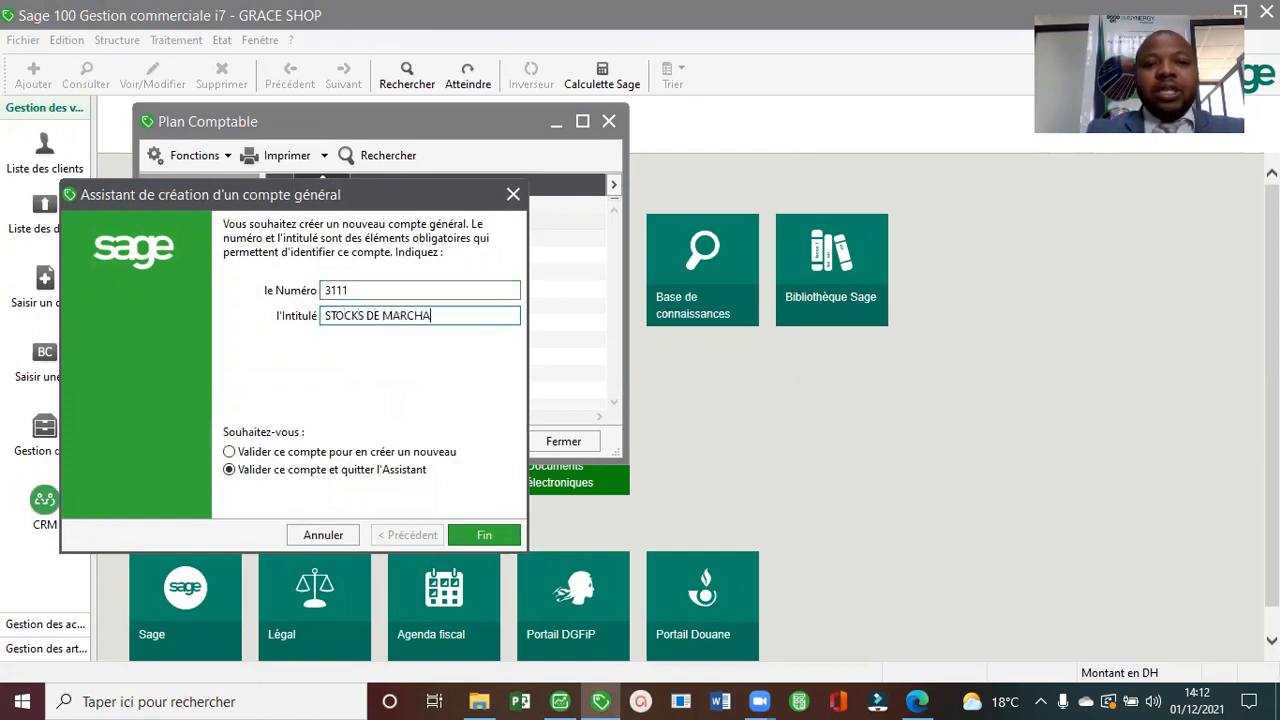
{"action": "type", "text": "NDIS"}
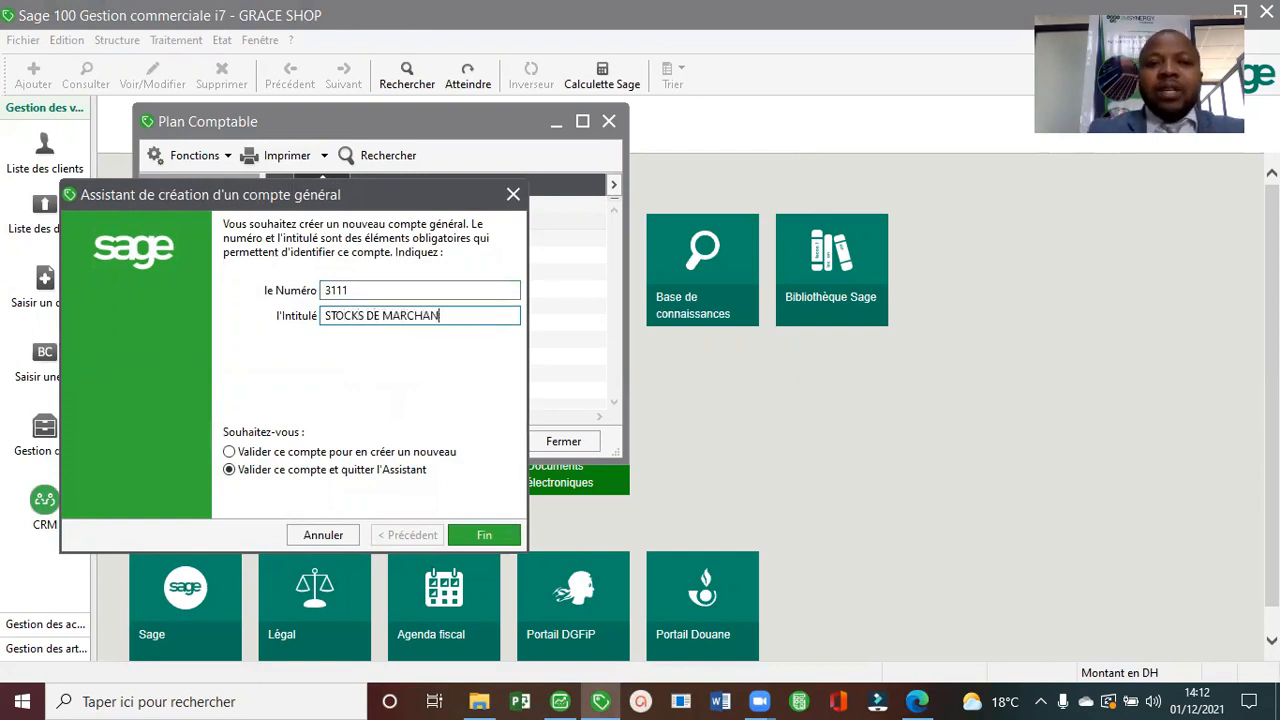
{"action": "type", "text": "ES"}
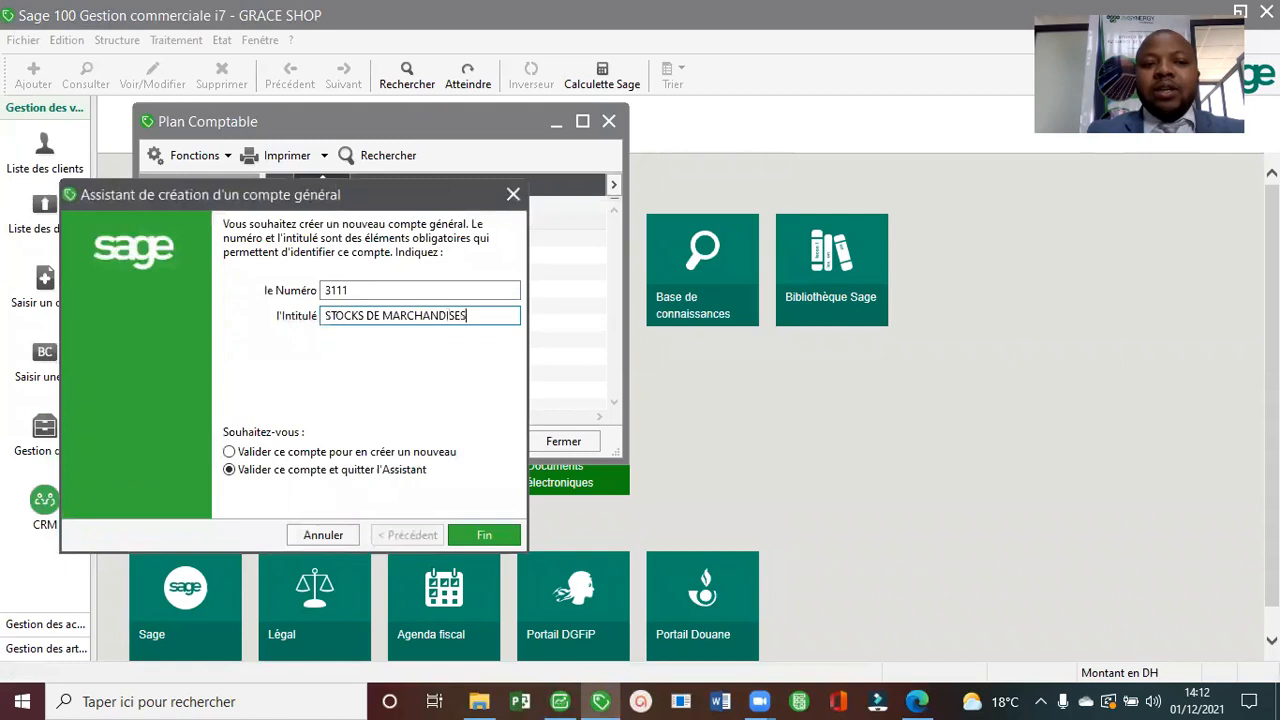
{"action": "left_click", "coordinate": [484, 536]}
{"action": "double_click", "coordinate": [365, 204]}
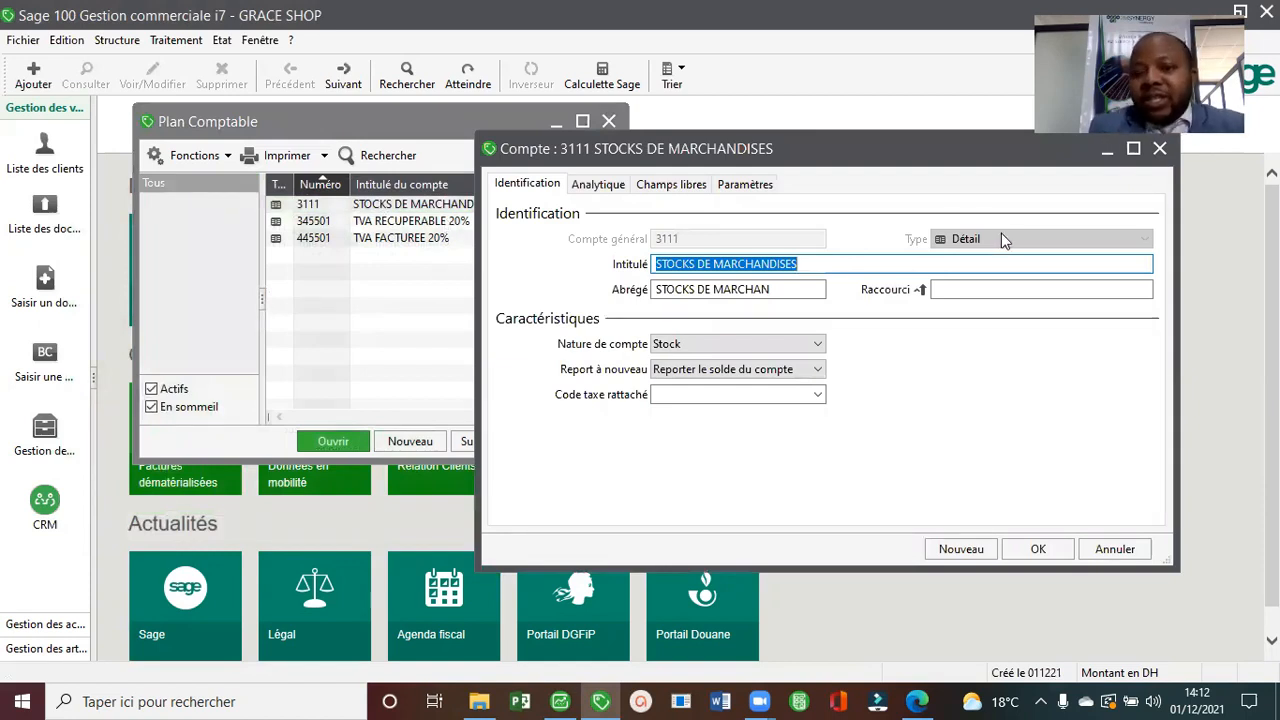
{"action": "key", "text": "Escape"}
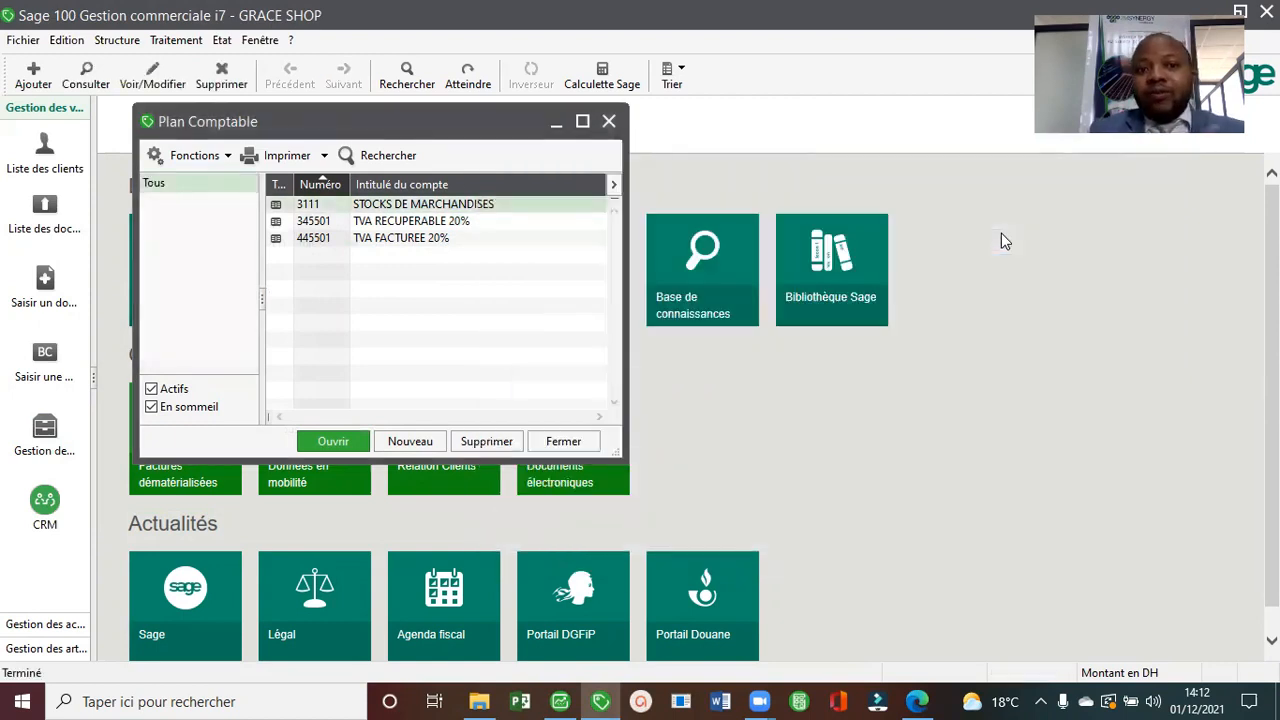
Turn off assistant mode for creating records.
{"action": "left_click", "coordinate": [259, 40]}
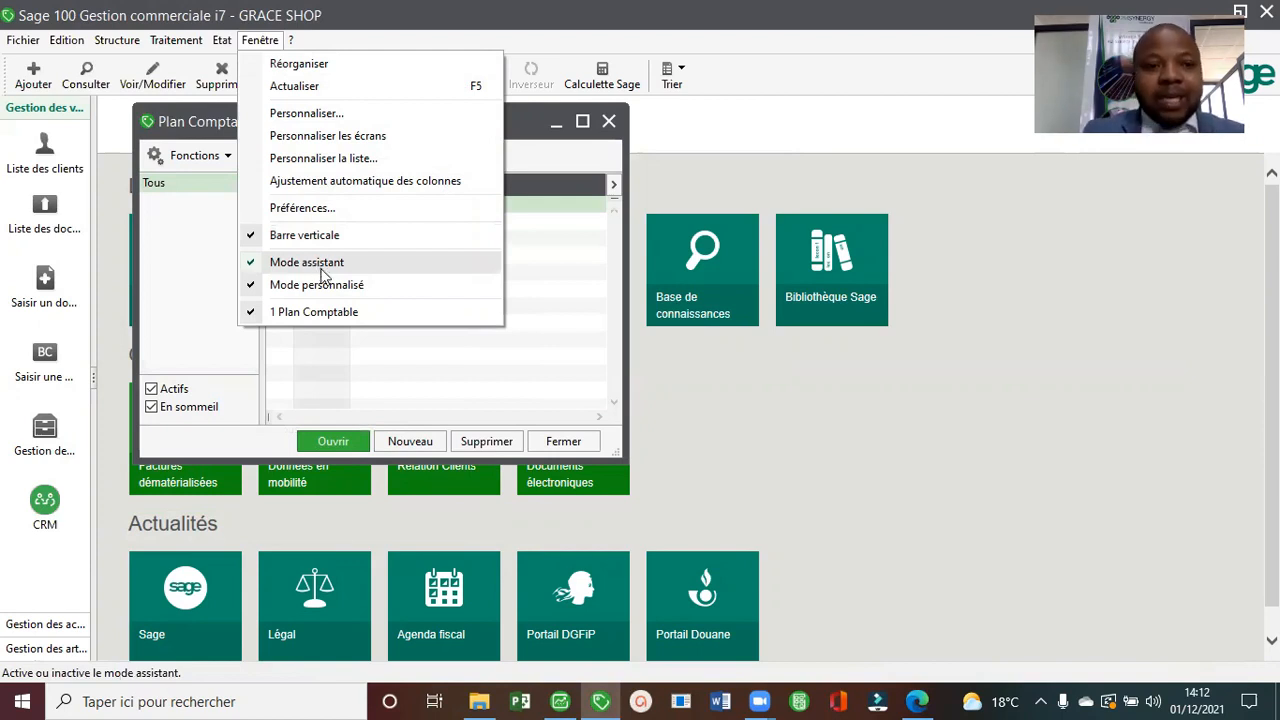
{"action": "left_click", "coordinate": [330, 262]}
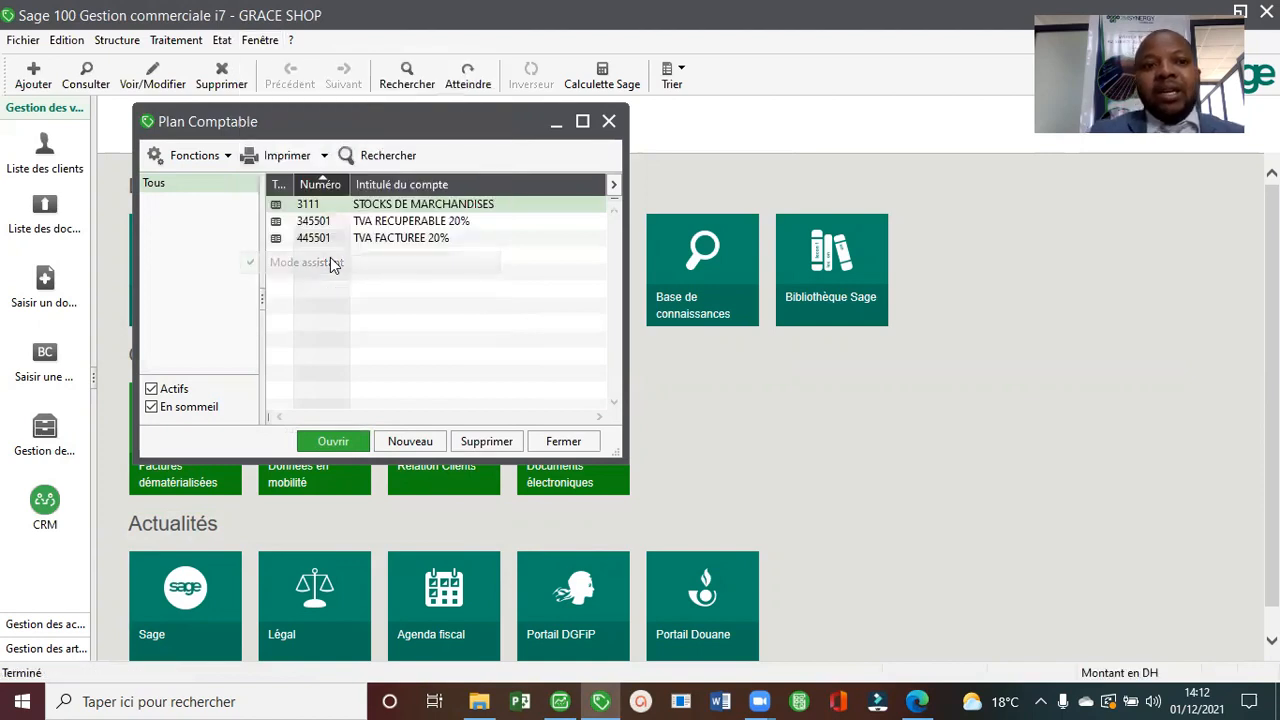
Recheck the record of account 3111 and delete that account from the chart of accounts.
{"action": "double_click", "coordinate": [360, 204]}
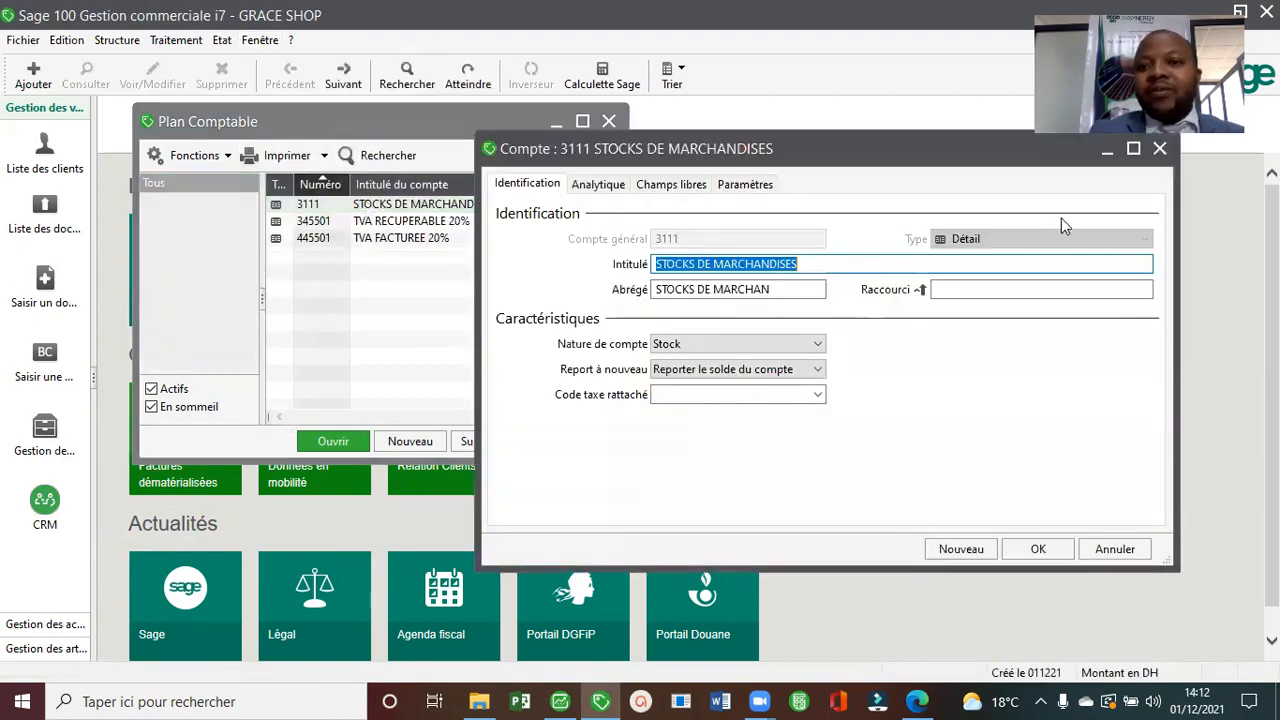
{"action": "left_click", "coordinate": [1130, 548]}
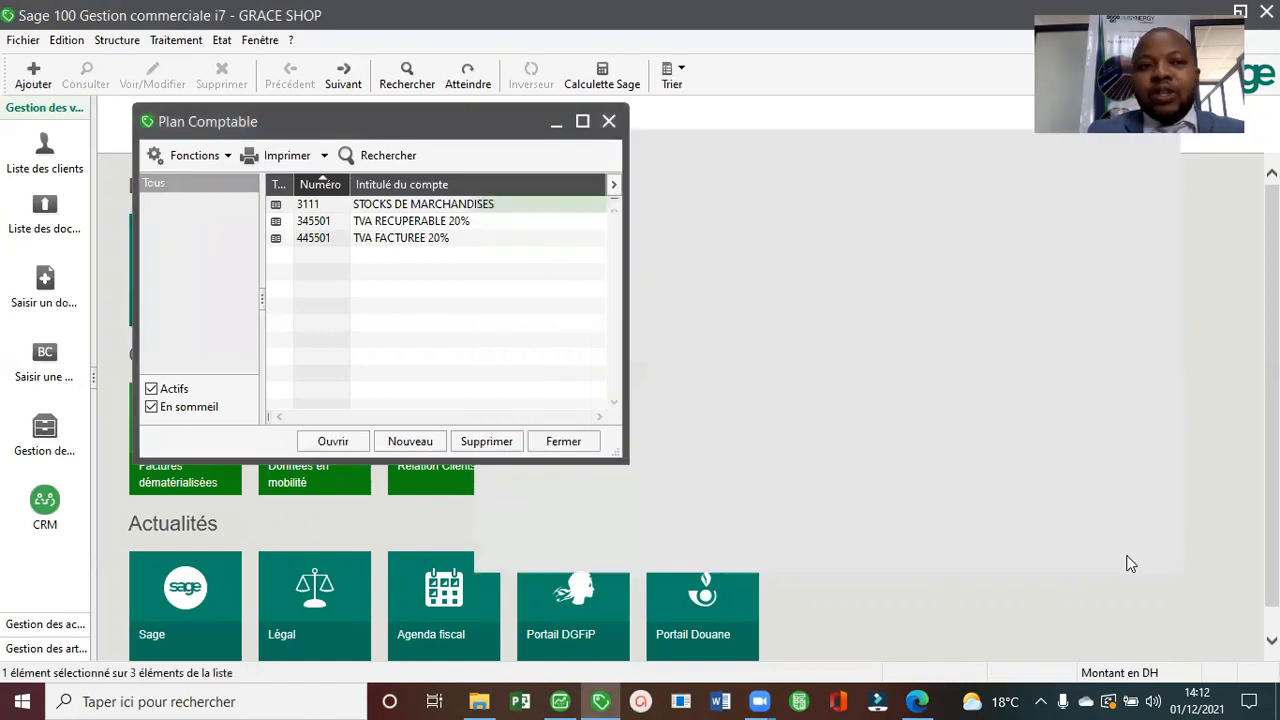
{"action": "left_click", "coordinate": [486, 441]}
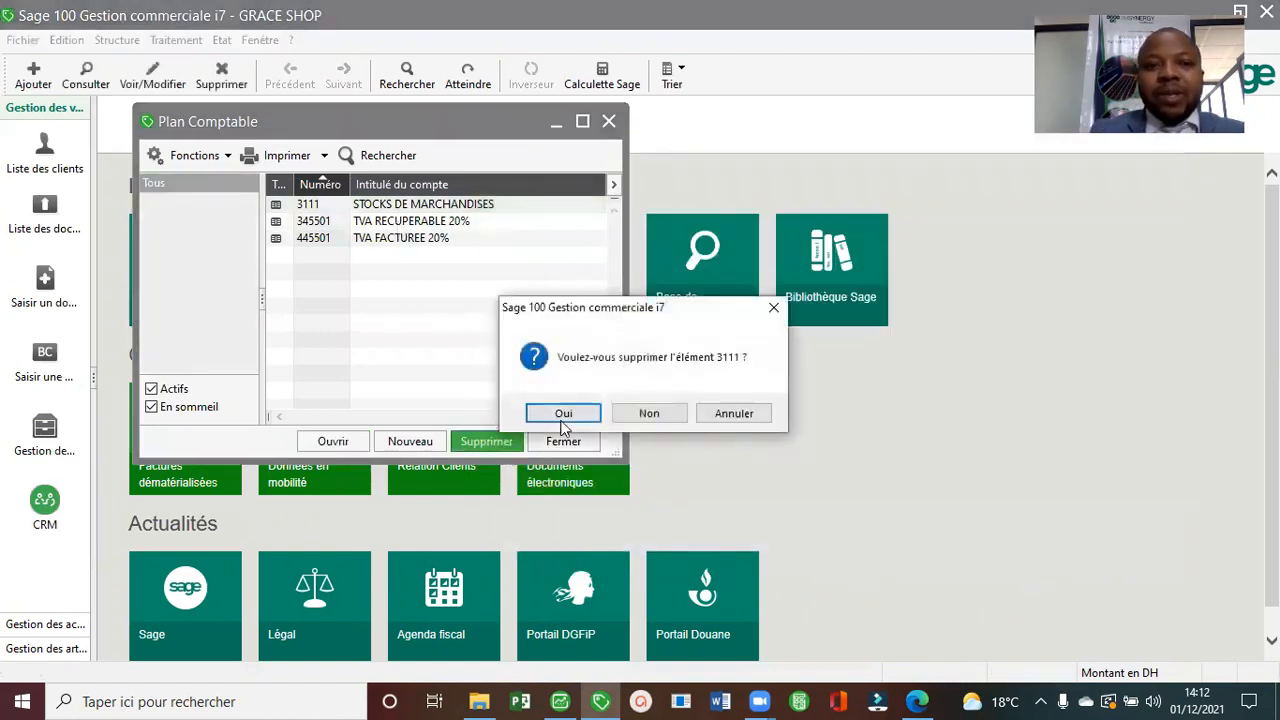
{"action": "left_click", "coordinate": [563, 415]}
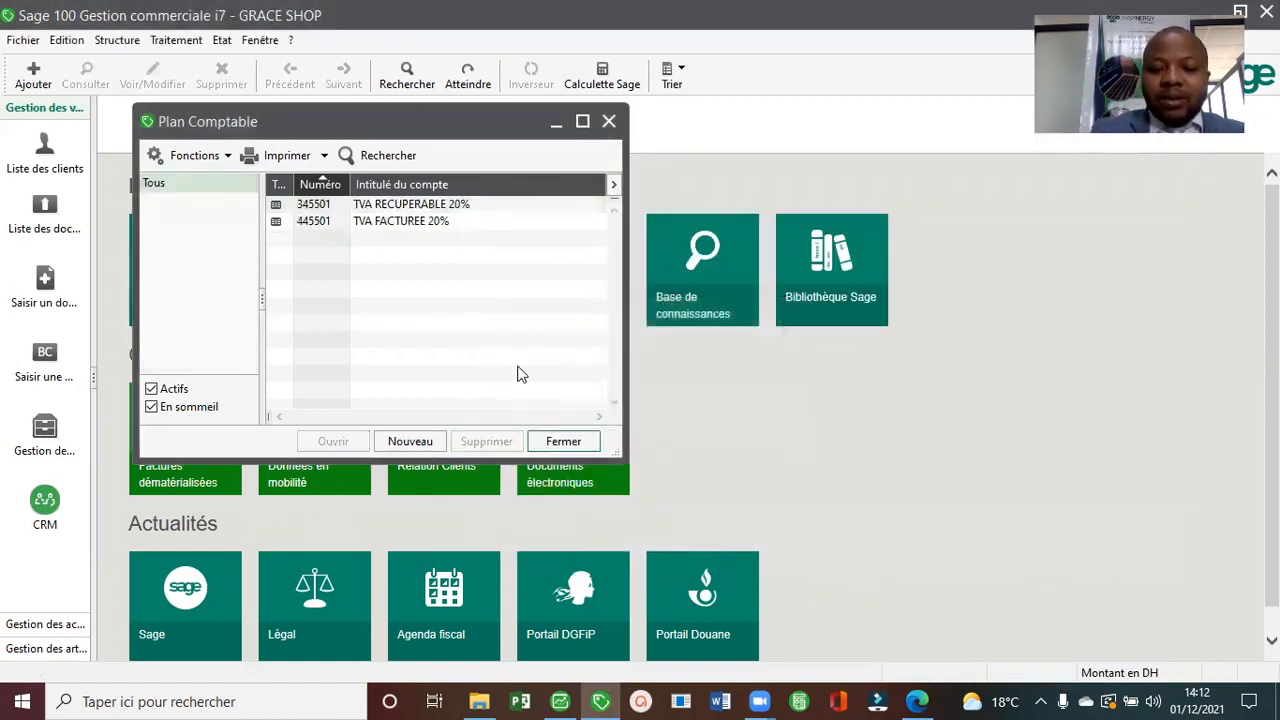
Start a new general account of type Total with the number 3111.
{"action": "key", "text": "ctrl+j"}
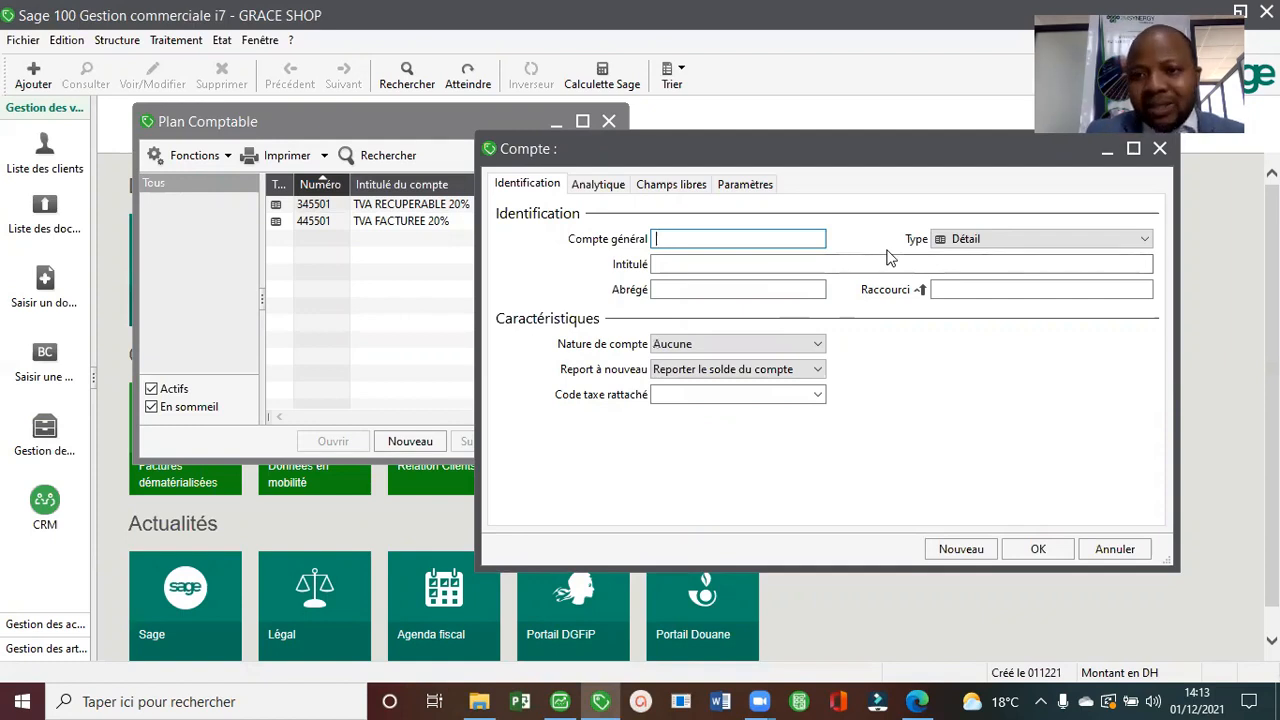
{"action": "left_click", "coordinate": [968, 243]}
{"action": "left_click", "coordinate": [968, 243]}
{"action": "left_click", "coordinate": [966, 246]}
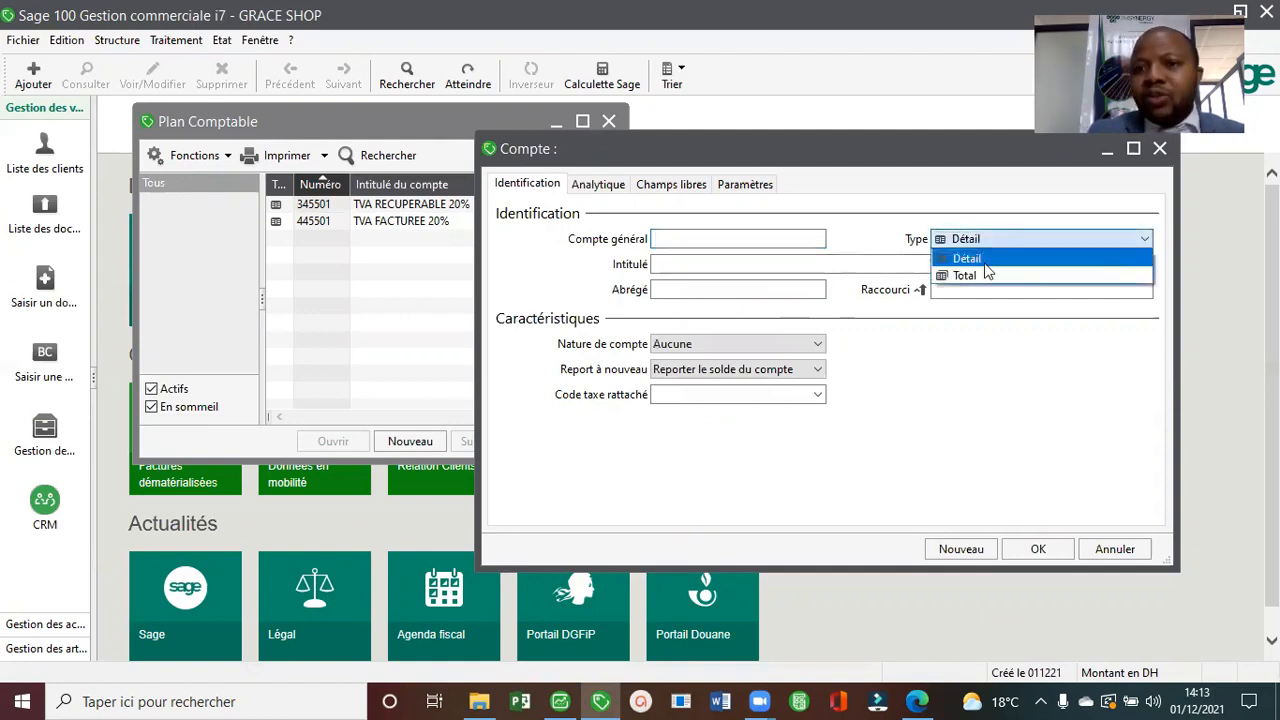
{"action": "left_click", "coordinate": [966, 275]}
{"action": "left_click", "coordinate": [801, 232]}
{"action": "type", "text": "3"}
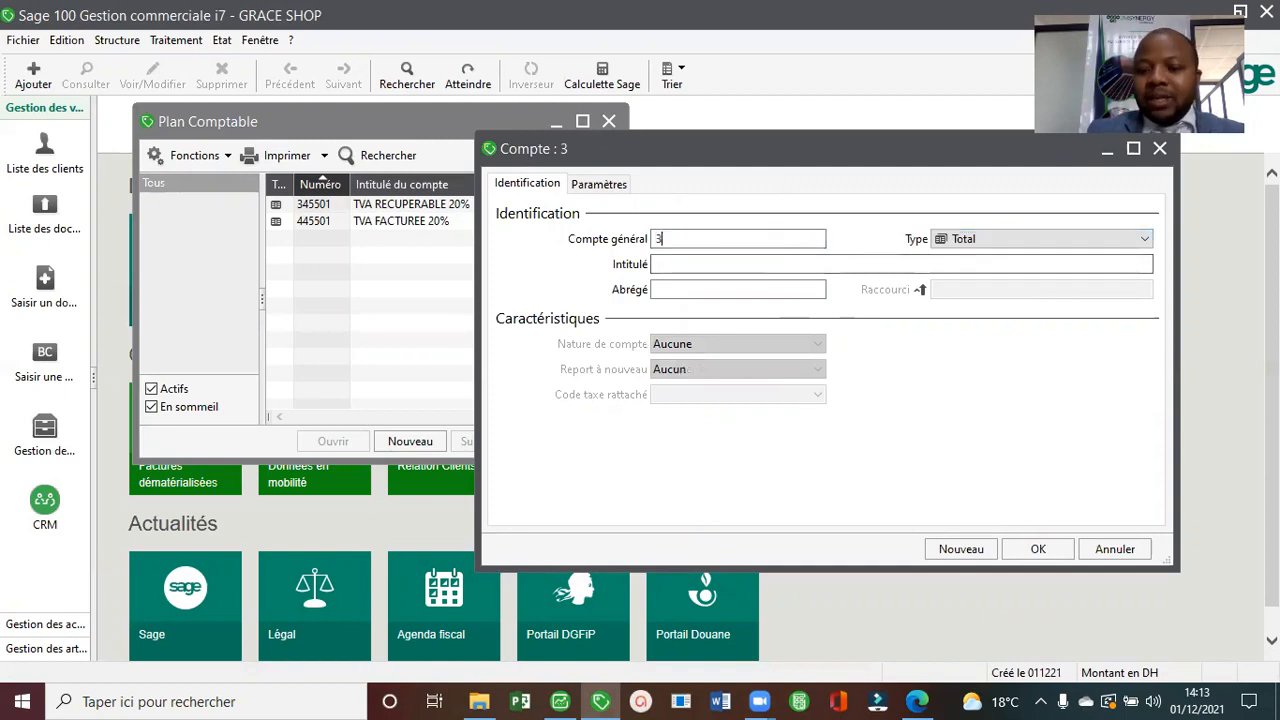
{"action": "type", "text": "111"}
{"action": "key", "text": "Tab"}
Title account 3111 STOCKS DE MARCHANDISES and save it, continuing with a blank account record.
{"action": "key", "text": "Tab"}
{"action": "type", "text": "STOCKS "}
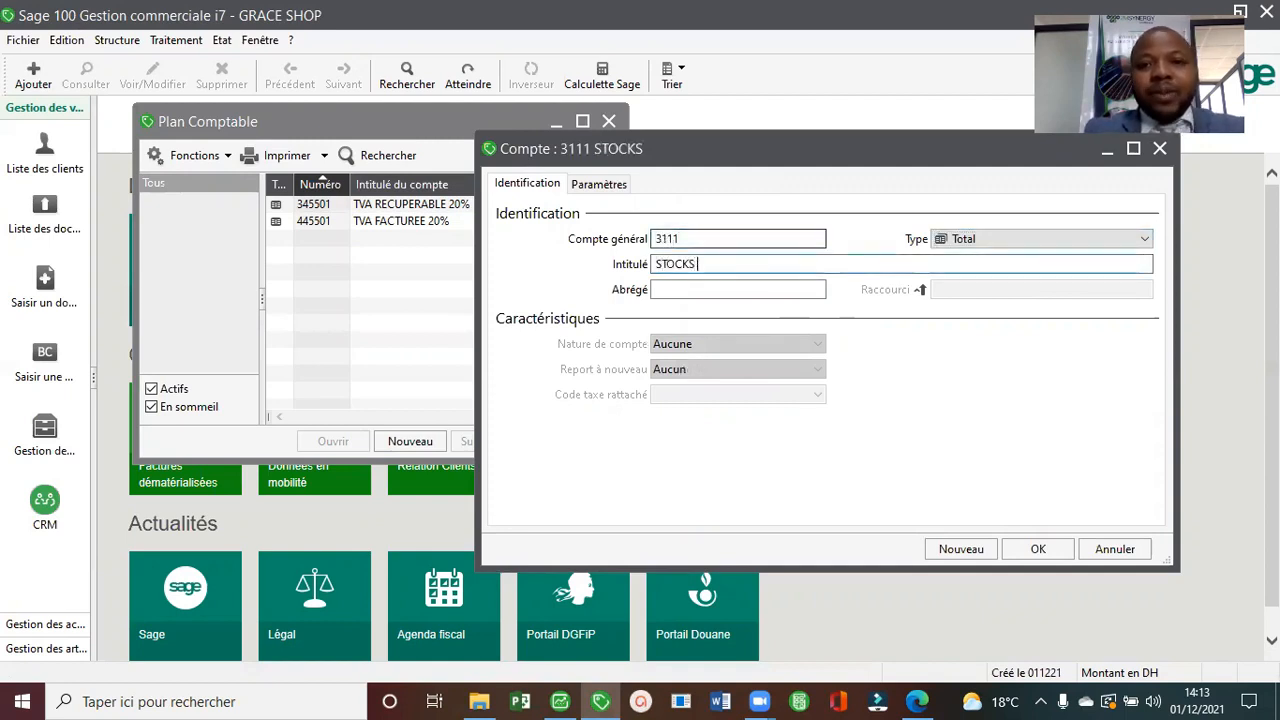
{"action": "type", "text": "DE MARCHANDISES"}
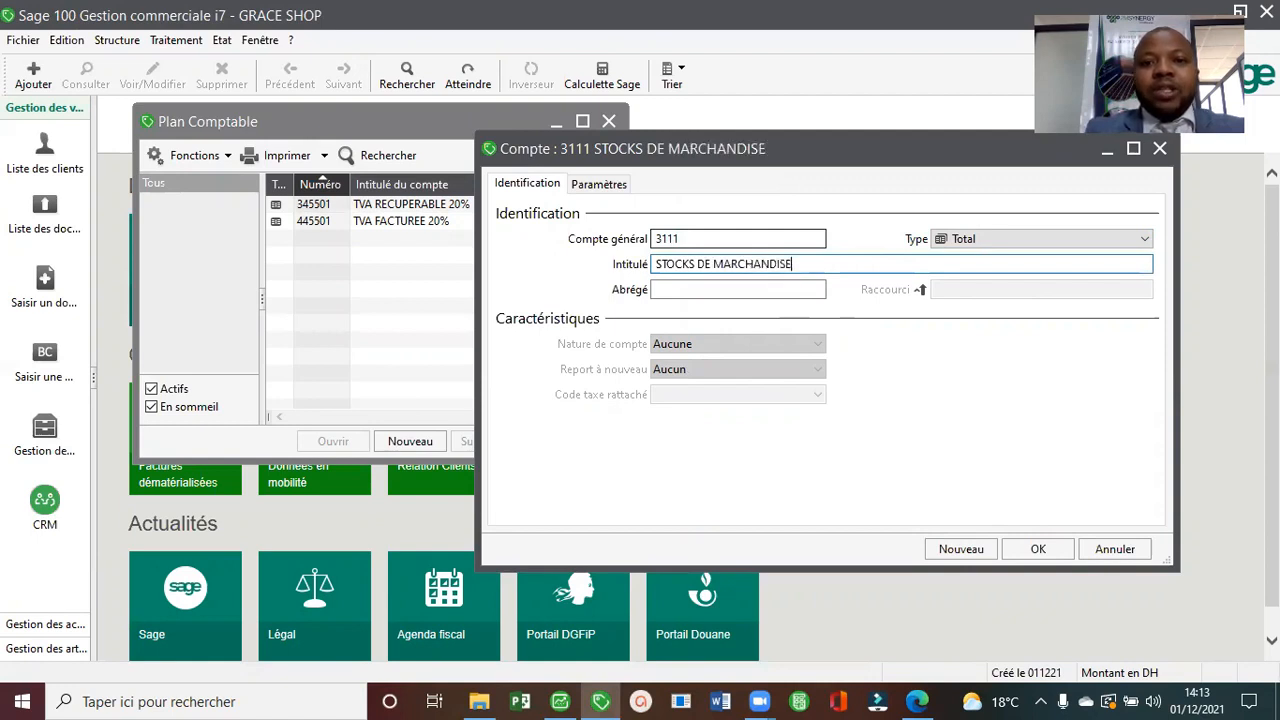
{"action": "key", "text": "Tab"}
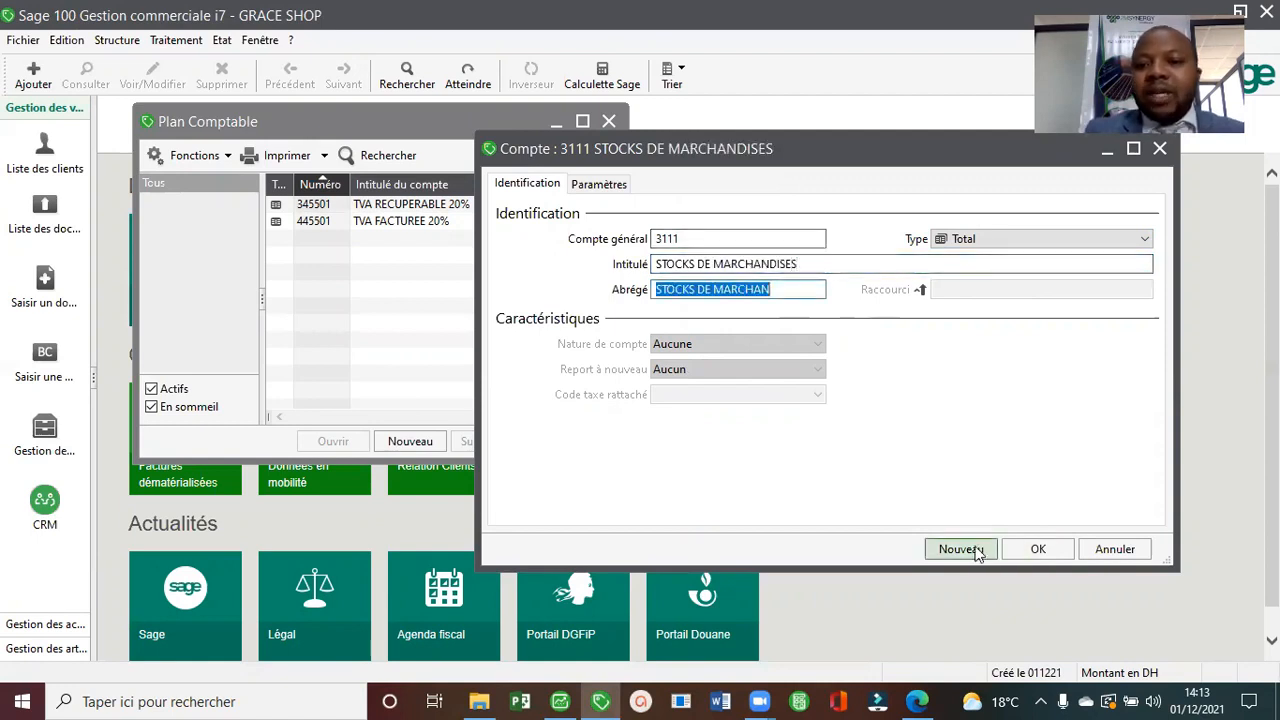
{"action": "left_click", "coordinate": [961, 549]}
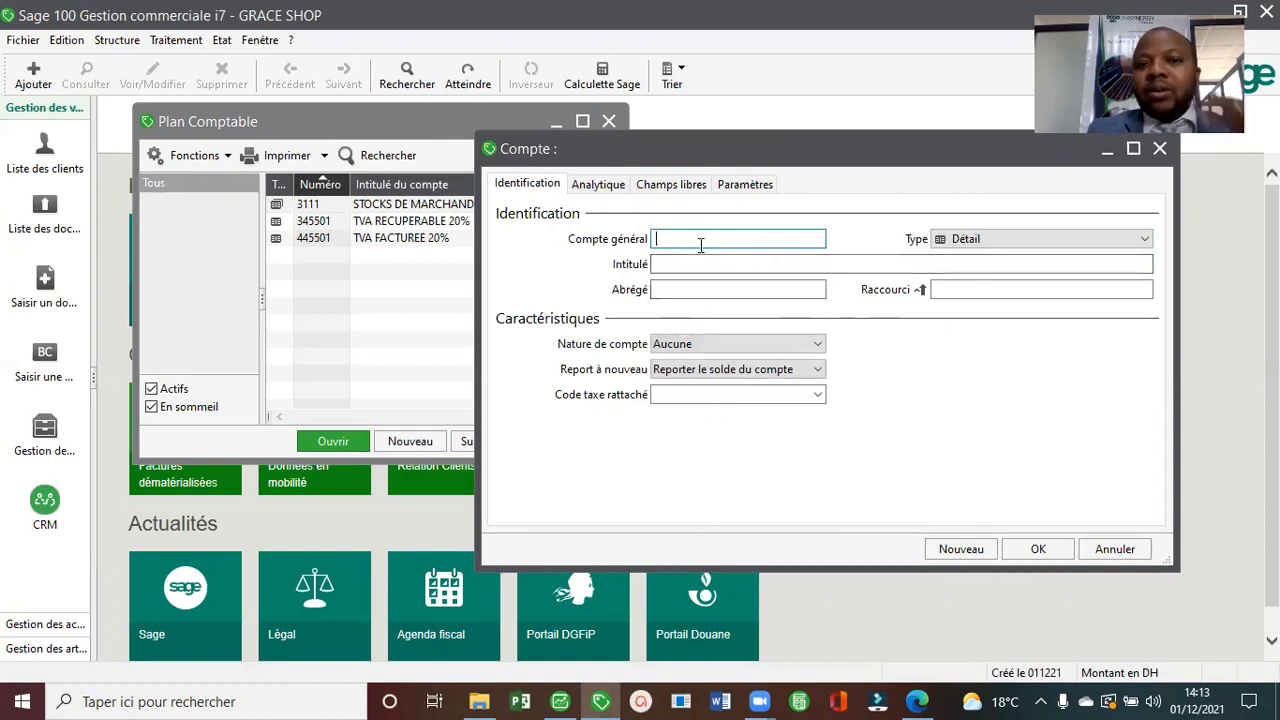
{"action": "type", "text": "311101"}
{"action": "key", "text": "Tab"}
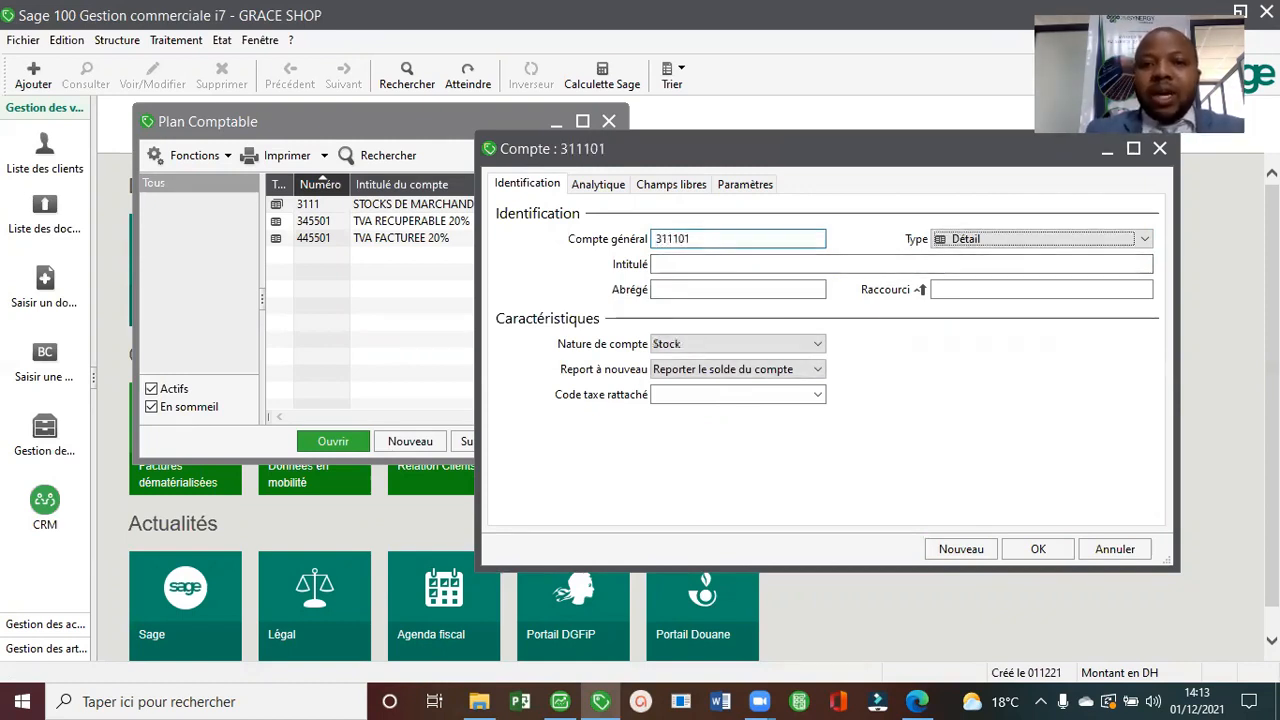
{"action": "left_click_drag", "start_coordinate": [838, 153], "coordinate": [479, 142]}
{"action": "left_click", "coordinate": [800, 137]}
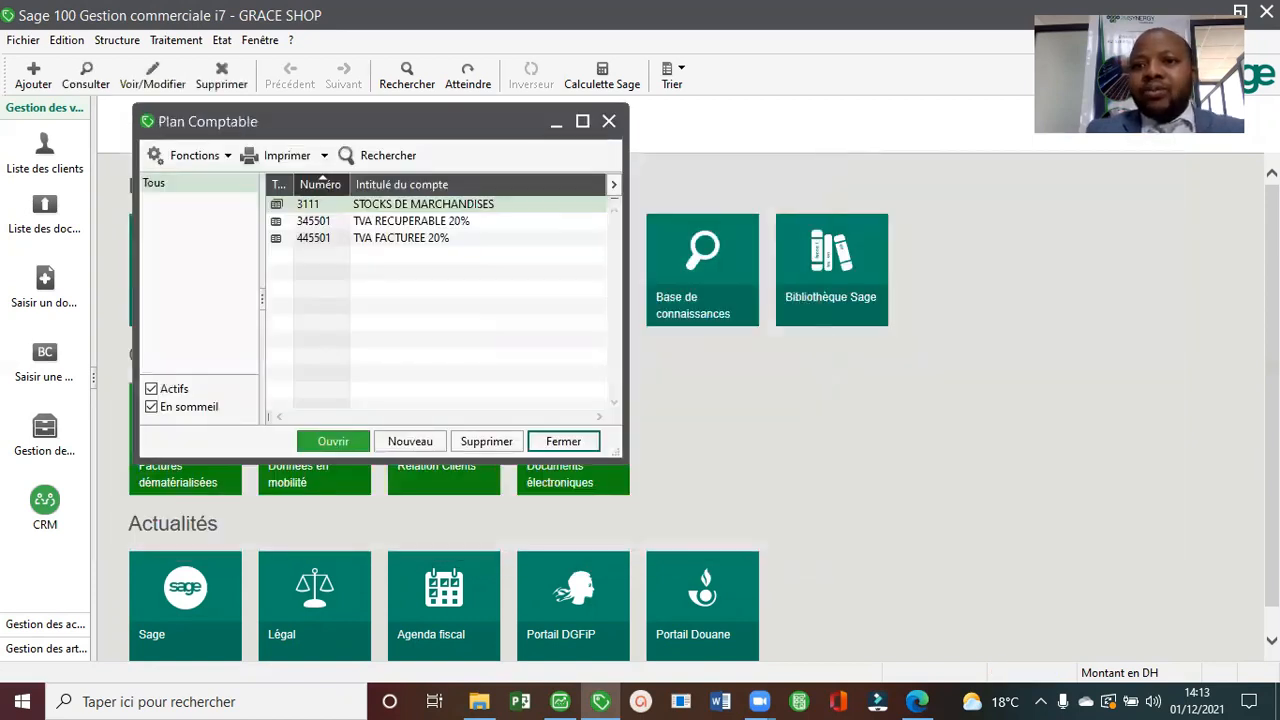
Show the case study PDF beside the chart of accounts and examine the full Annexe 2 account list.
{"action": "left_click", "coordinate": [878, 310]}
{"action": "left_click_drag", "start_coordinate": [881, 295], "coordinate": [892, 290]}
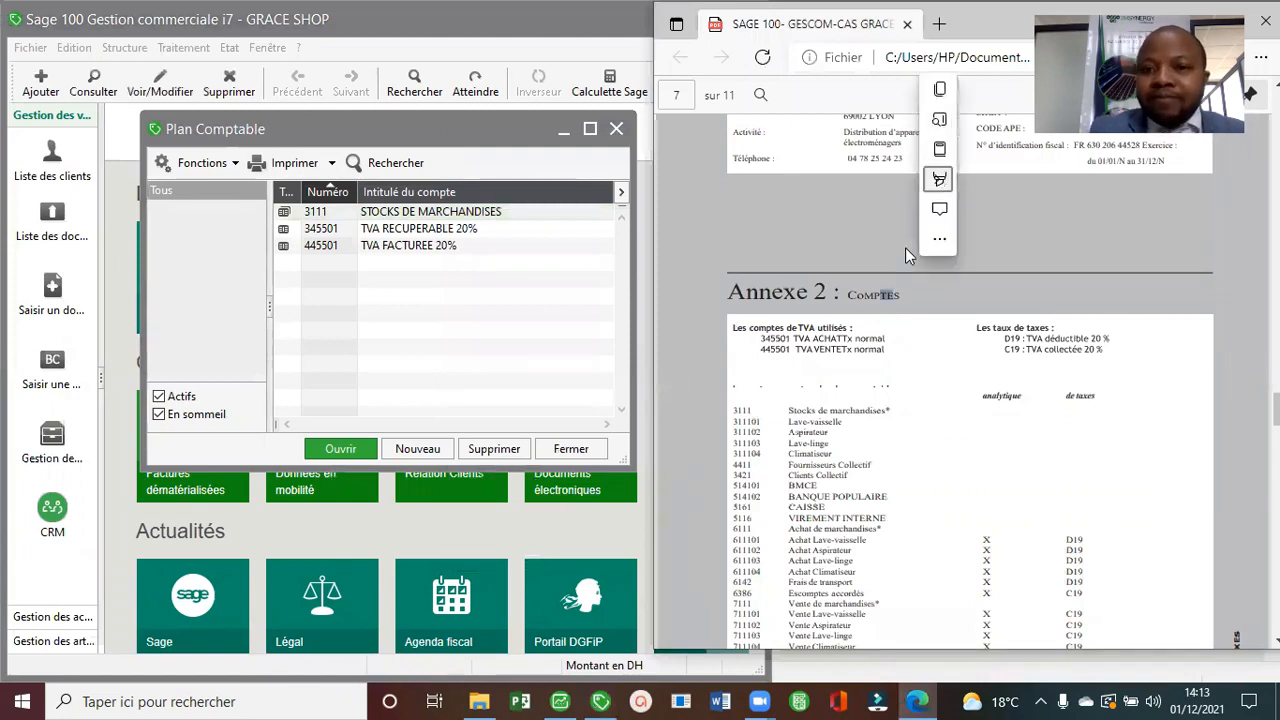
{"action": "left_click", "coordinate": [655, 269]}
{"action": "scroll", "coordinate": [654, 268], "scroll_direction": "down", "scroll_amount": 2}
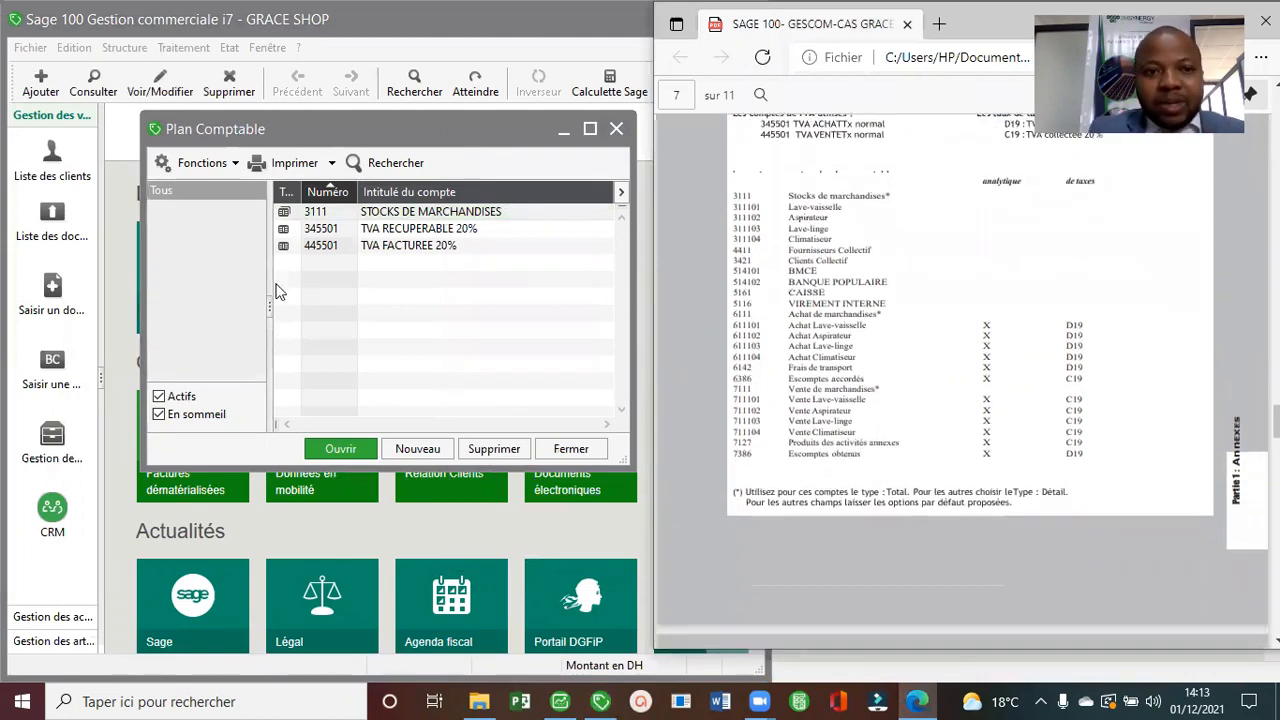
Start a new general account of type Détail with the number 311101.
{"action": "left_click", "coordinate": [432, 444]}
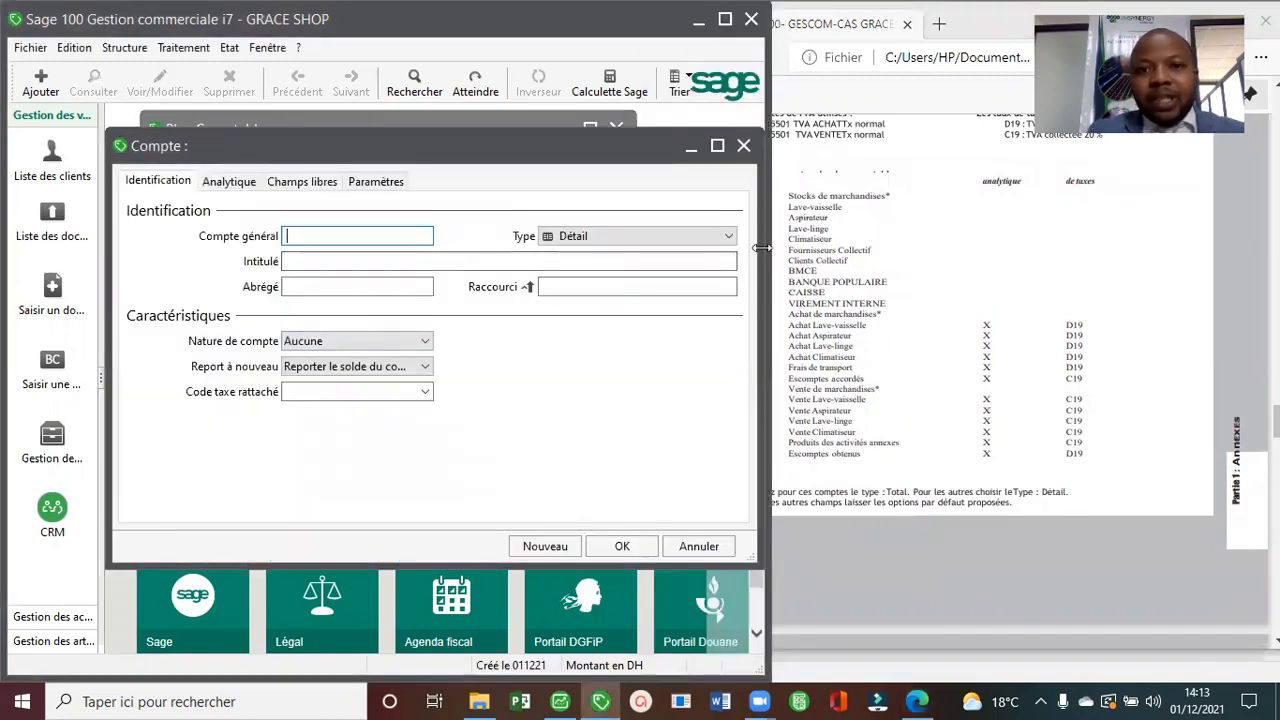
{"action": "type", "text": "311101"}
{"action": "key", "text": "Tab"}
{"action": "key", "text": "Tab"}
Title account 311101 LAVE-VAISSELLE and save it, continuing with a blank account record.
{"action": "type", "text": "ML"}
{"action": "key", "text": "BackSpace"}
{"action": "key", "text": "BackSpace"}
{"action": "type", "text": "LAI"}
{"action": "key", "text": "BackSpace"}
{"action": "type", "text": "W"}
{"action": "key", "text": "BackSpace"}
{"action": "type", "text": "VE V"}
{"action": "key", "text": "BackSpace"}
{"action": "key", "text": "BackSpace"}
{"action": "type", "text": "-VAISSELLE"}
{"action": "key", "text": "Tab"}
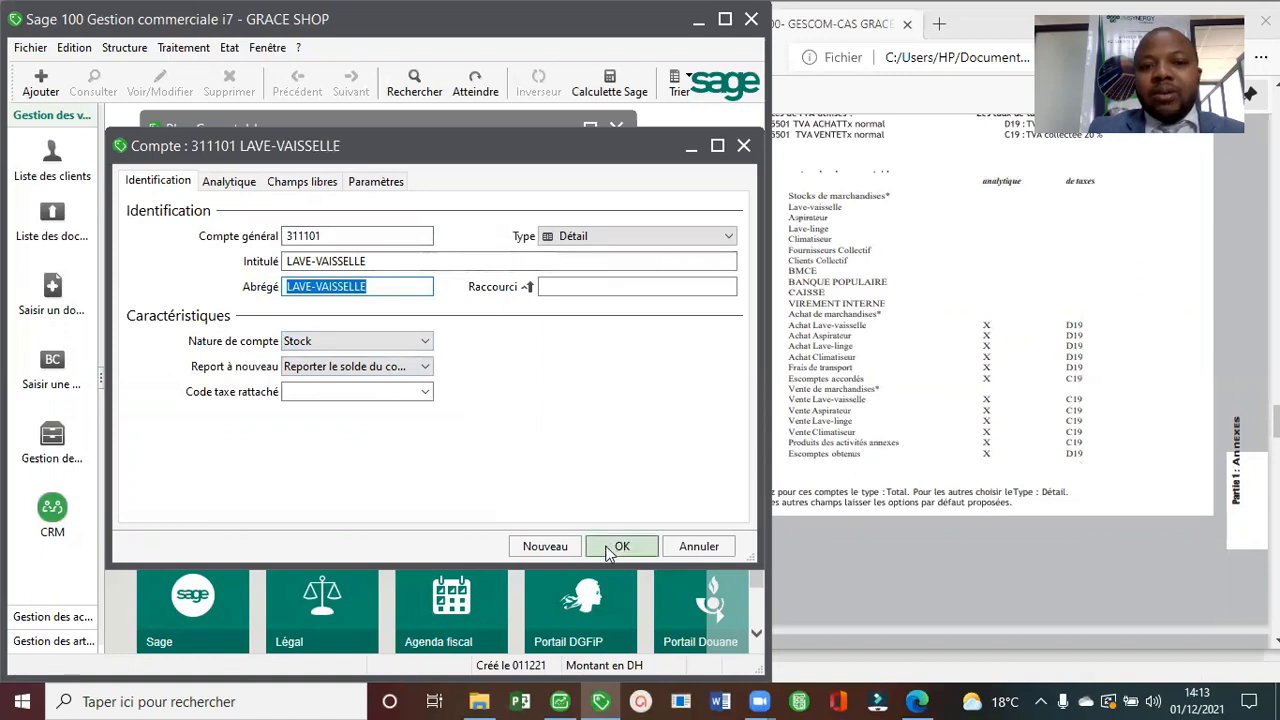
{"action": "left_click", "coordinate": [546, 549]}
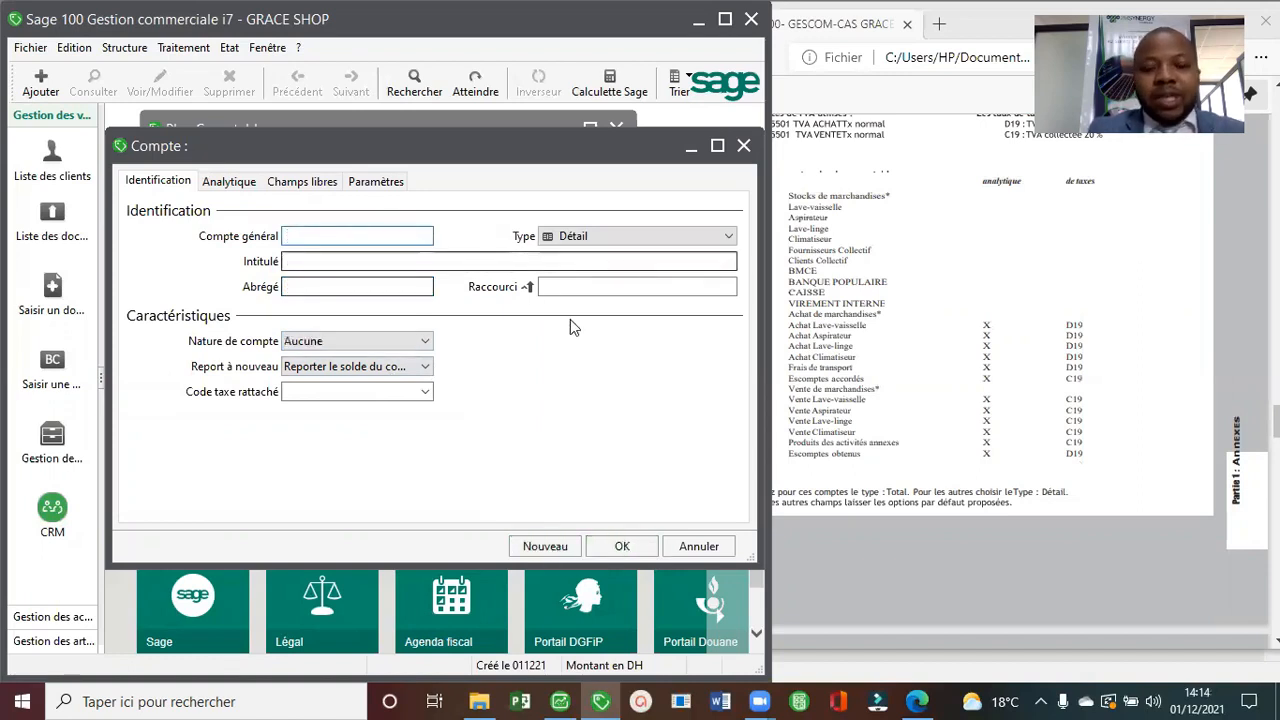
Create general account 6111 of type Total titled ACHAT DE MARCHANDISE and continue with a blank account record.
{"action": "type", "text": "111"}
{"action": "key", "text": "Tab"}
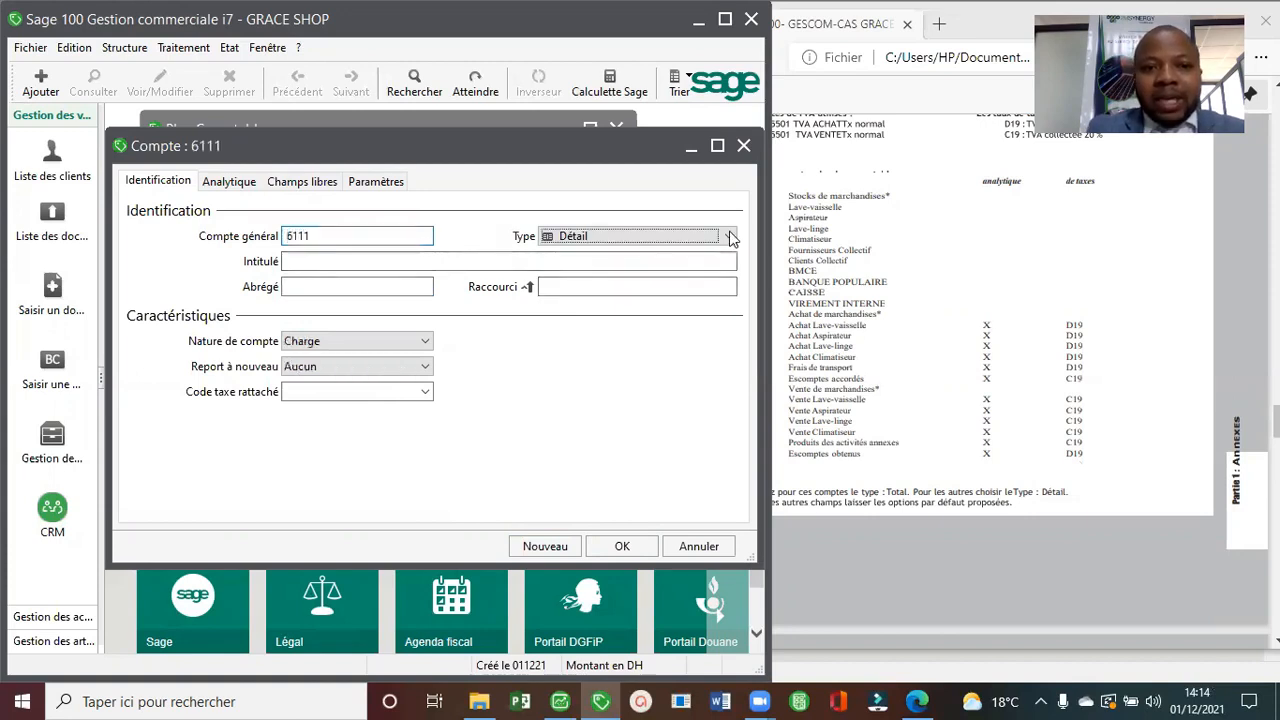
{"action": "left_click", "coordinate": [697, 240]}
{"action": "left_click", "coordinate": [671, 268]}
{"action": "left_click", "coordinate": [399, 261]}
{"action": "type", "text": "ACHAT DE MARCHANDISE"}
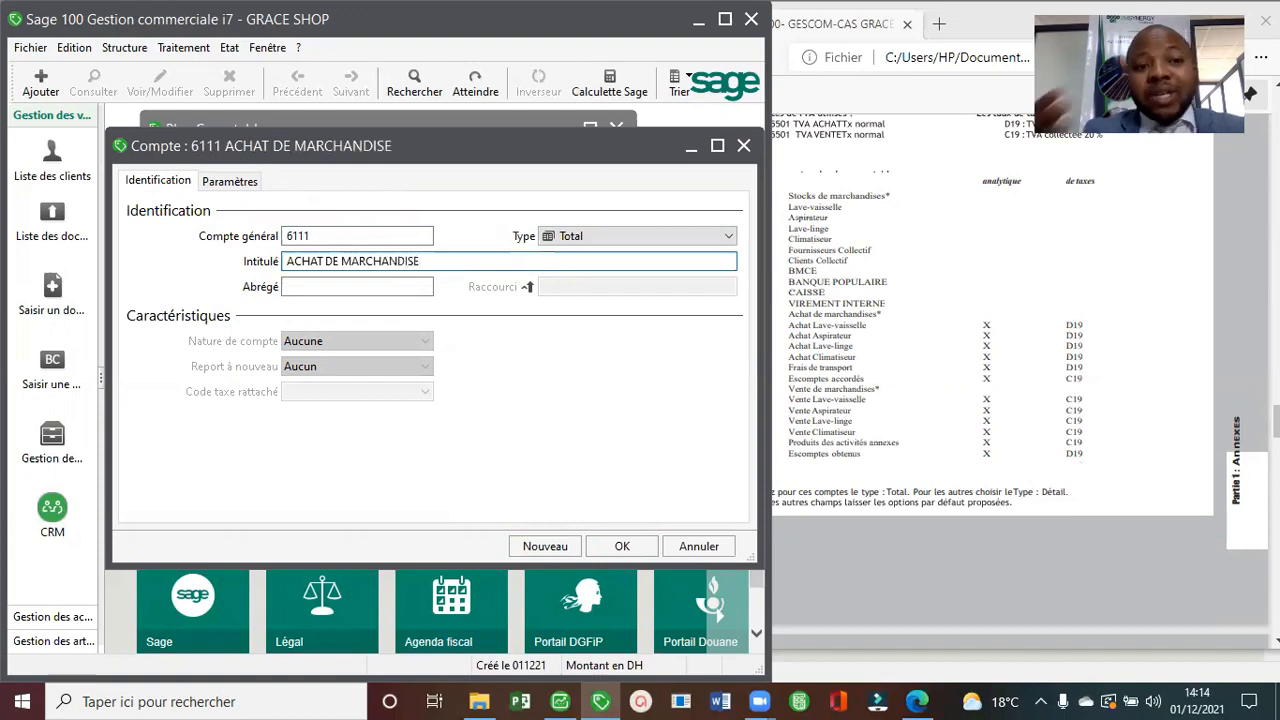
{"action": "key", "text": "Tab"}
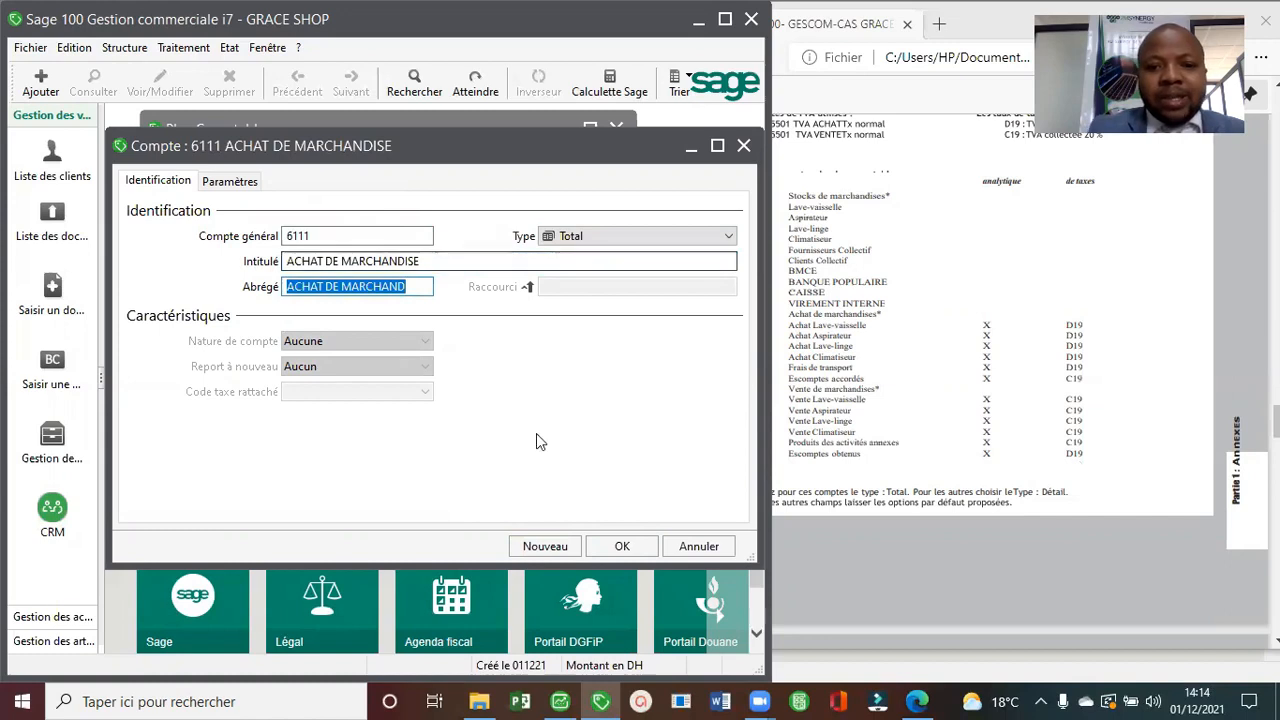
{"action": "left_click", "coordinate": [540, 546]}
Create general account 7111 of type Total titled VENTE DE MARCHANDISES and return to the chart of accounts.
{"action": "left_click", "coordinate": [683, 244]}
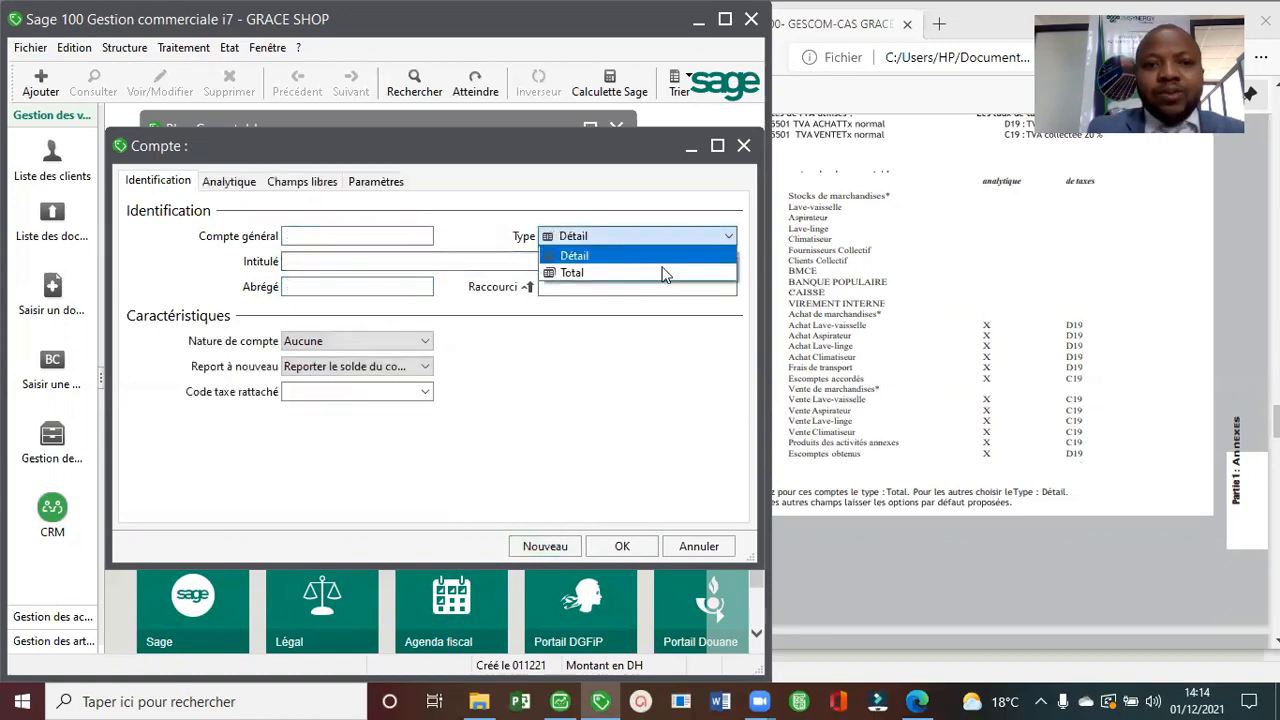
{"action": "left_click", "coordinate": [660, 274]}
{"action": "left_click", "coordinate": [362, 243]}
{"action": "type", "text": "7111"}
{"action": "key", "text": "Tab"}
{"action": "key", "text": "Tab"}
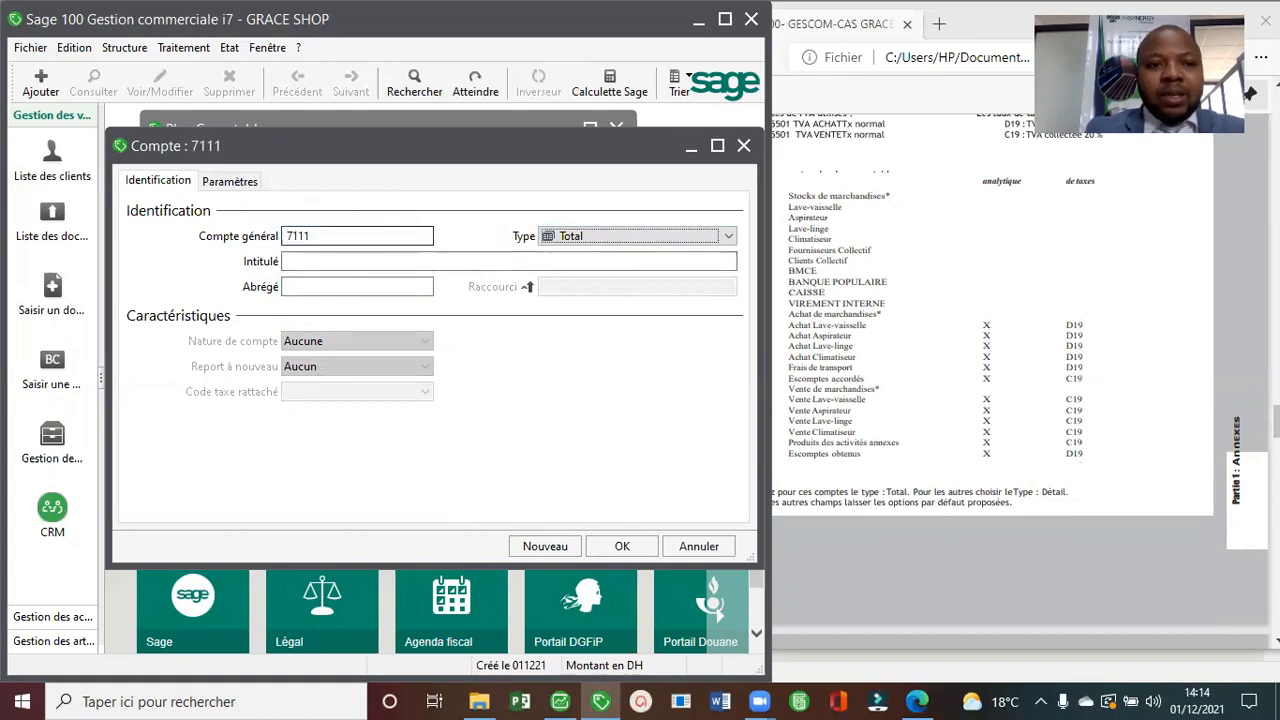
{"action": "type", "text": "VENT"}
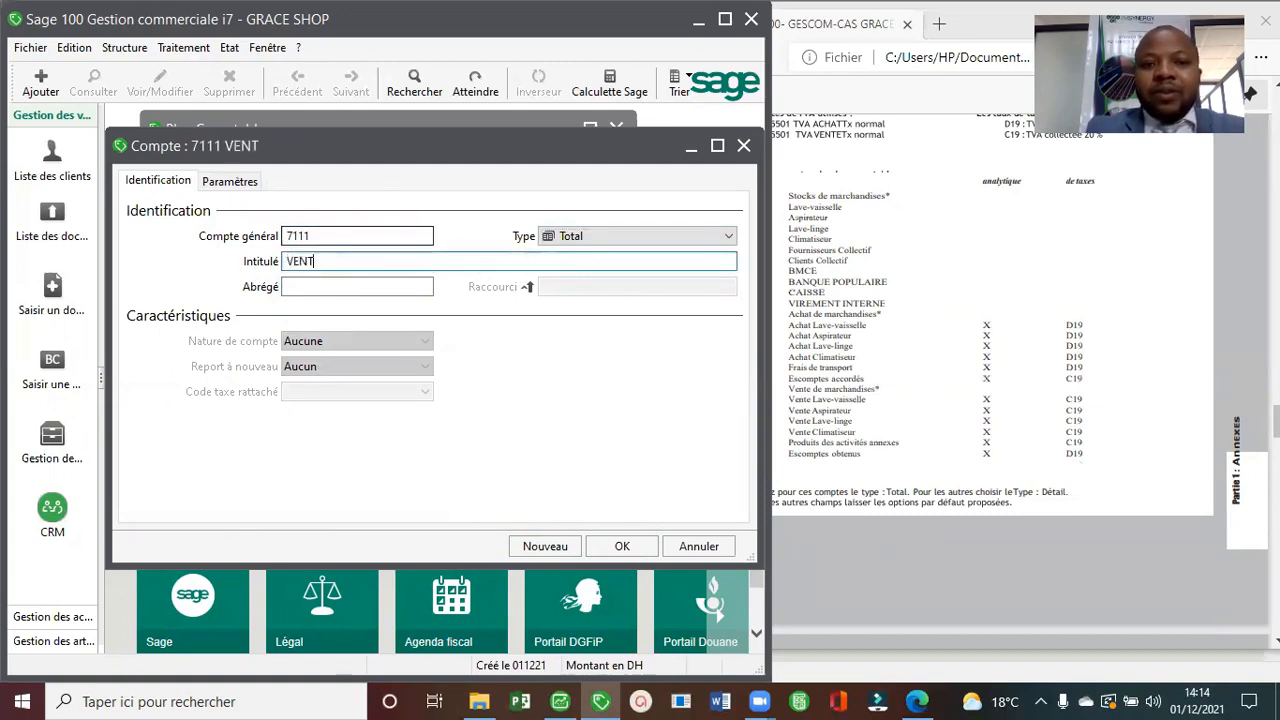
{"action": "type", "text": "E DE M"}
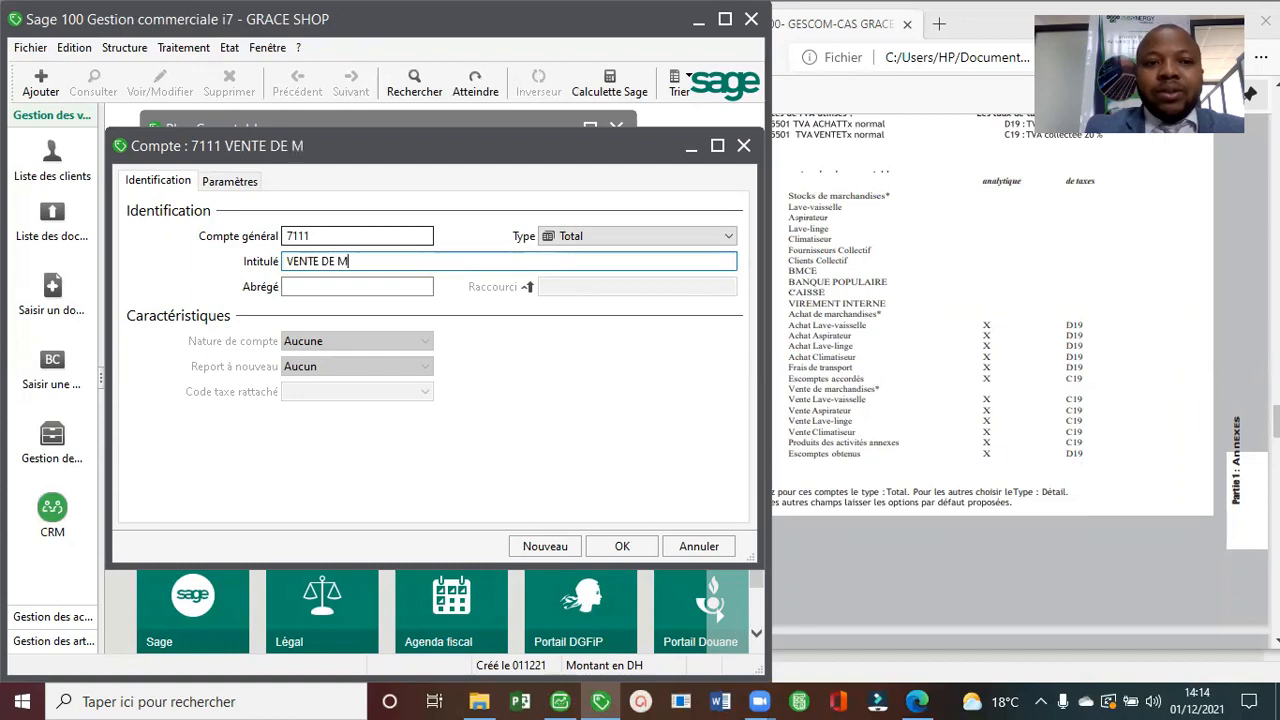
{"action": "type", "text": "ARCHANDISES"}
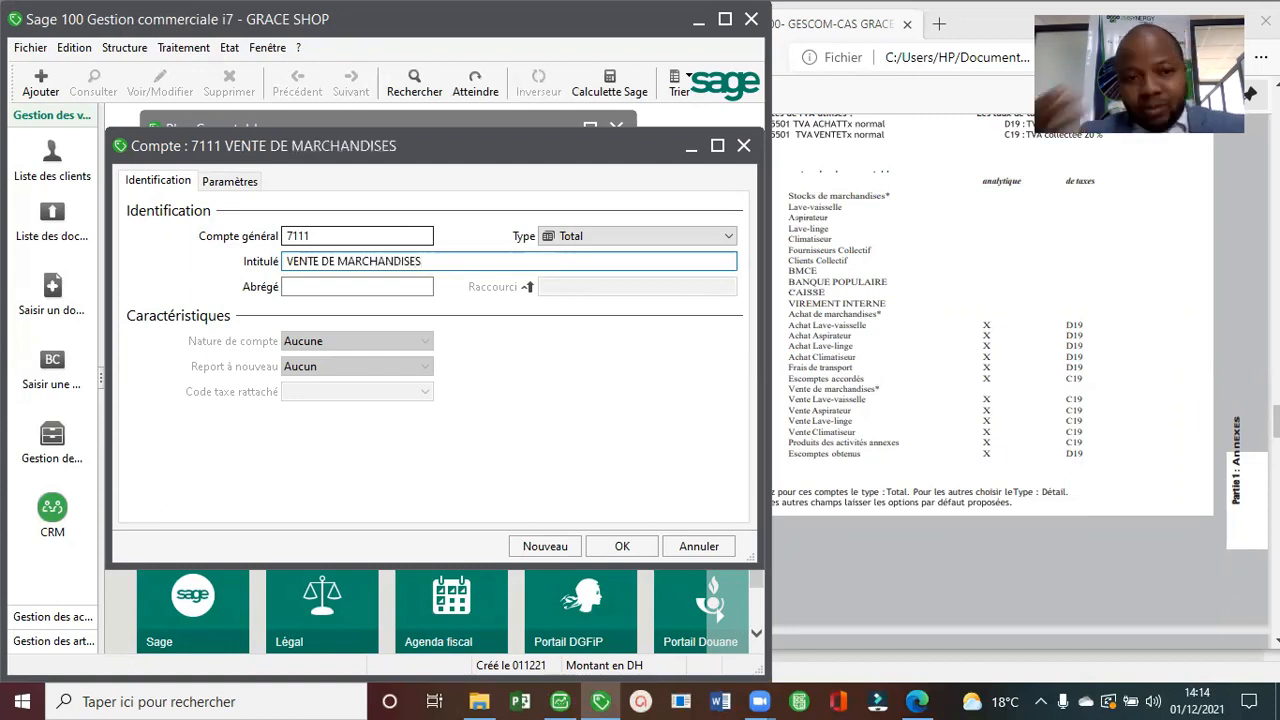
{"action": "key", "text": "Tab"}
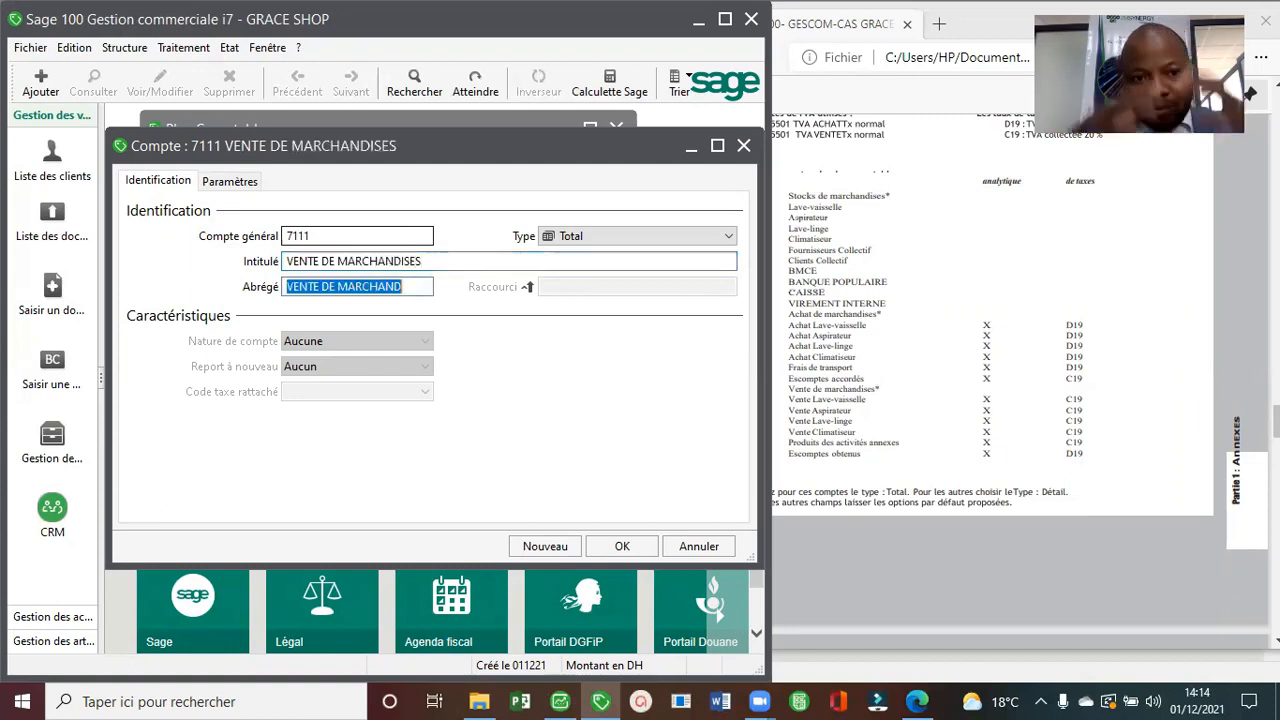
{"action": "left_click", "coordinate": [622, 546]}
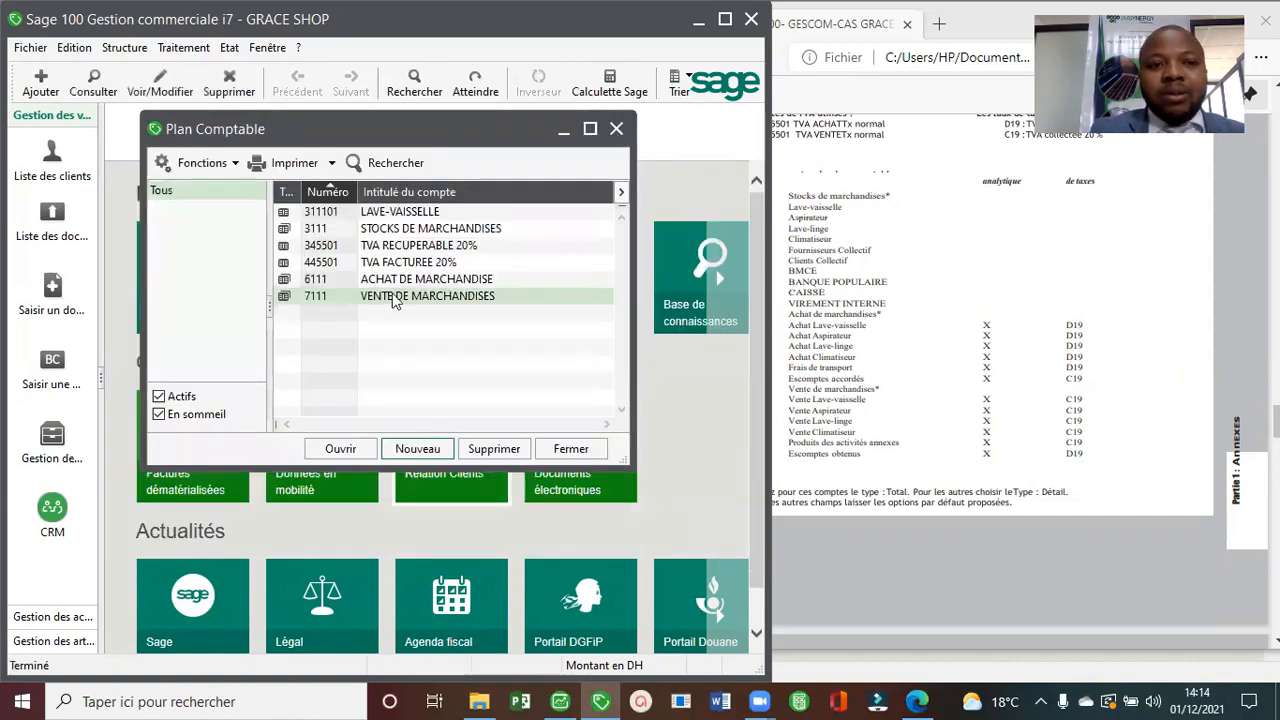
Turn on assistant mode and start a new general account, choosing to validate it and create another.
{"action": "double_click", "coordinate": [445, 283]}
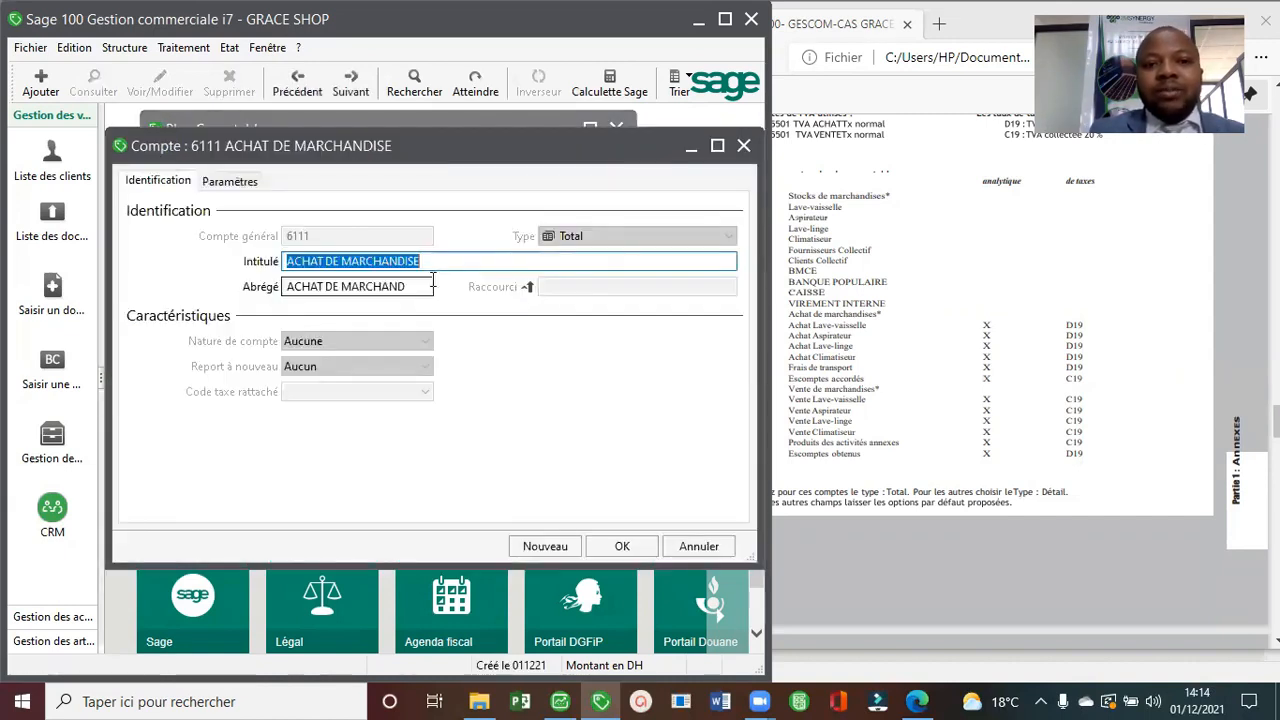
{"action": "key", "text": "Escape"}
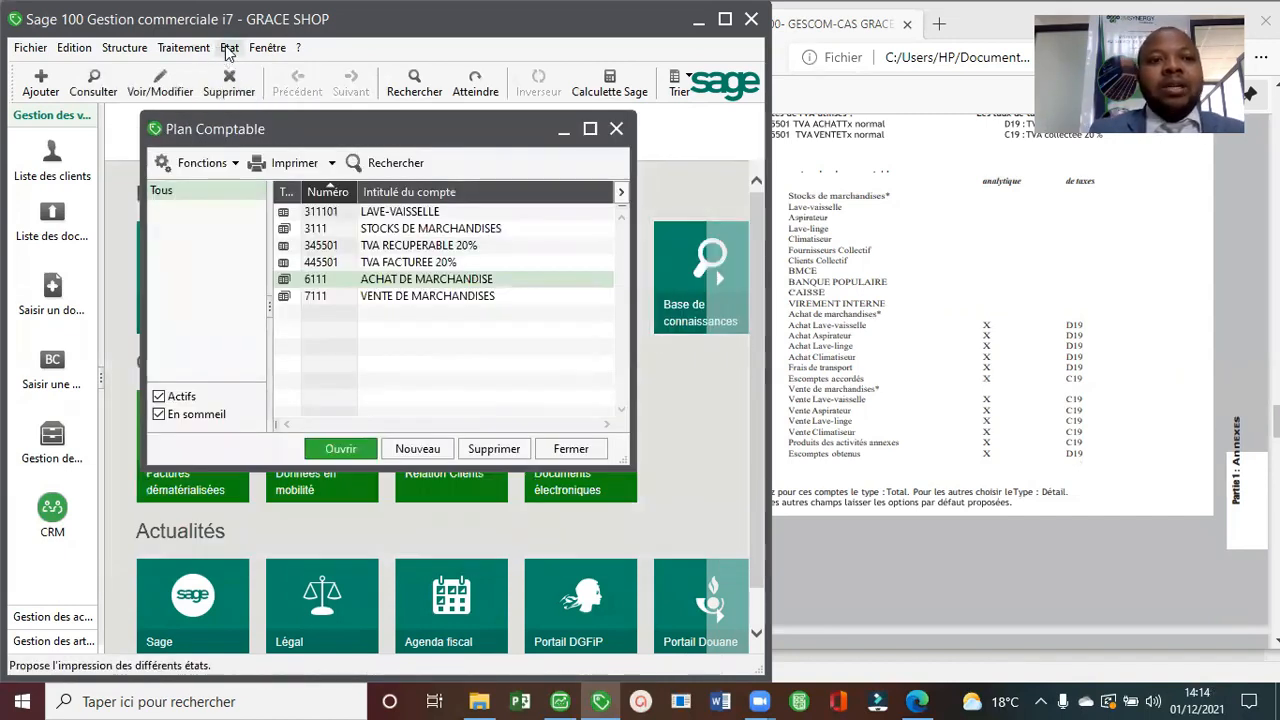
{"action": "left_click", "coordinate": [267, 47]}
{"action": "left_click", "coordinate": [411, 271]}
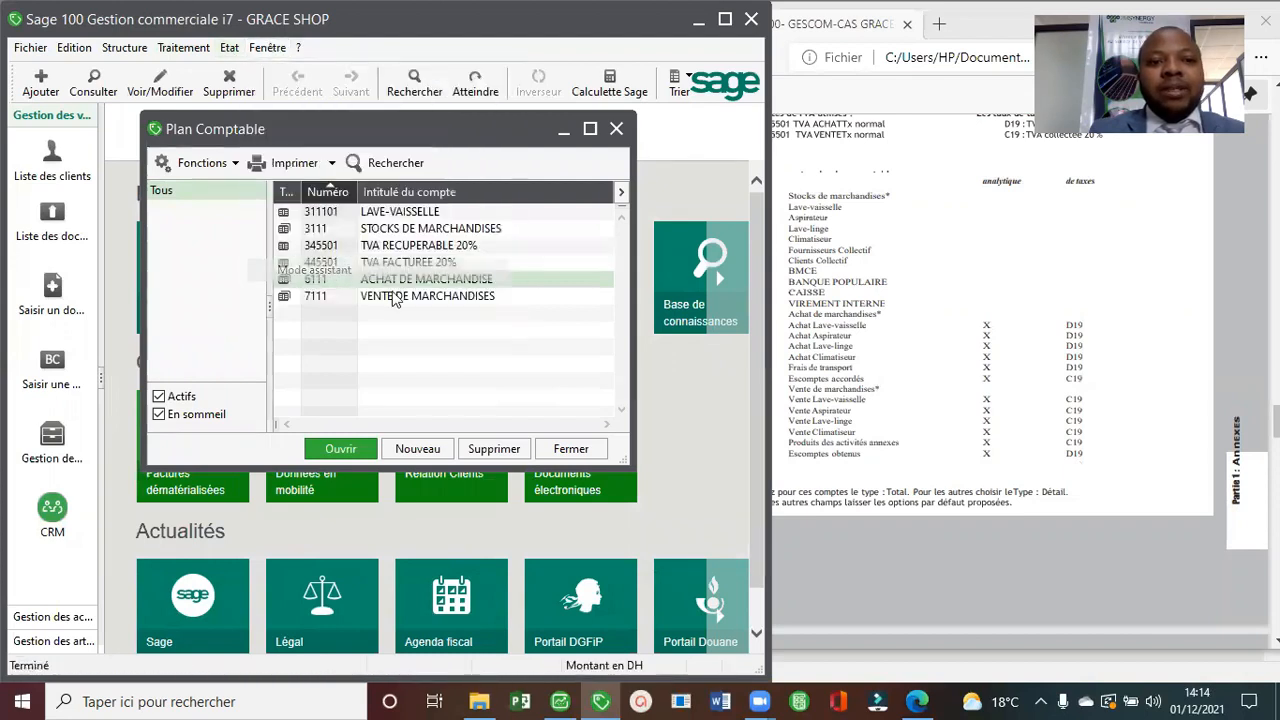
{"action": "left_click", "coordinate": [436, 449]}
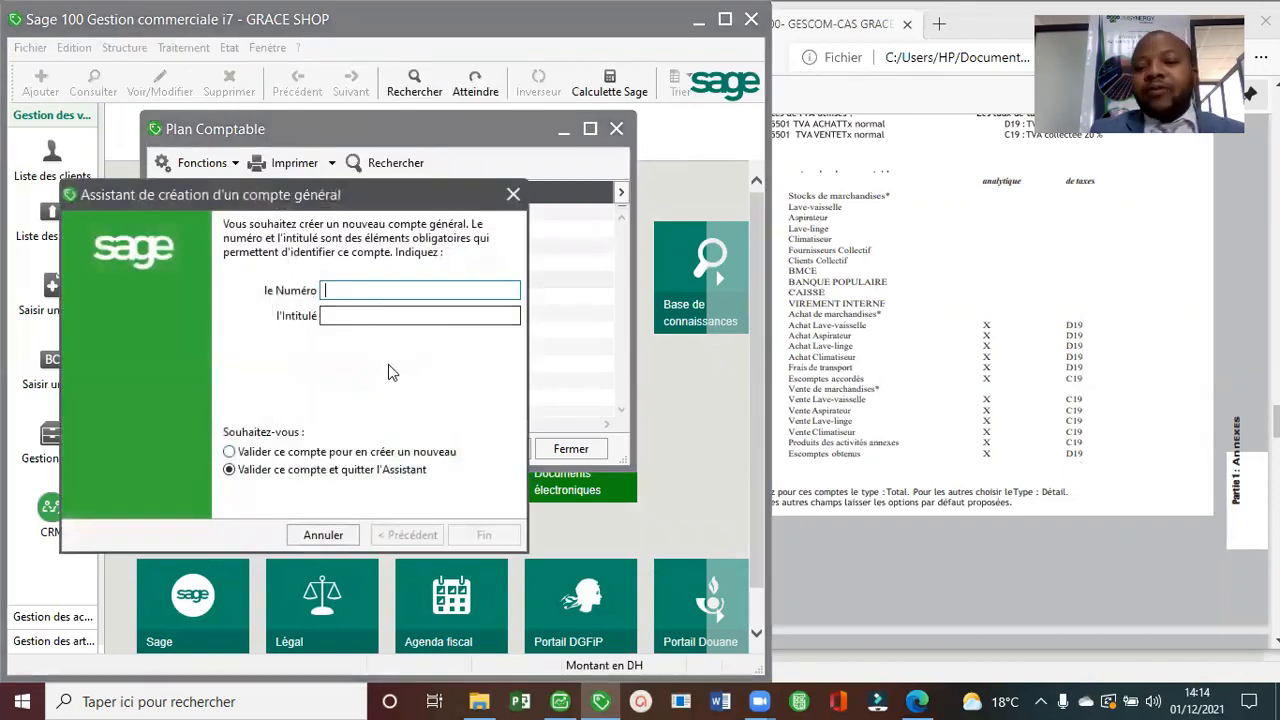
{"action": "left_click", "coordinate": [337, 451]}
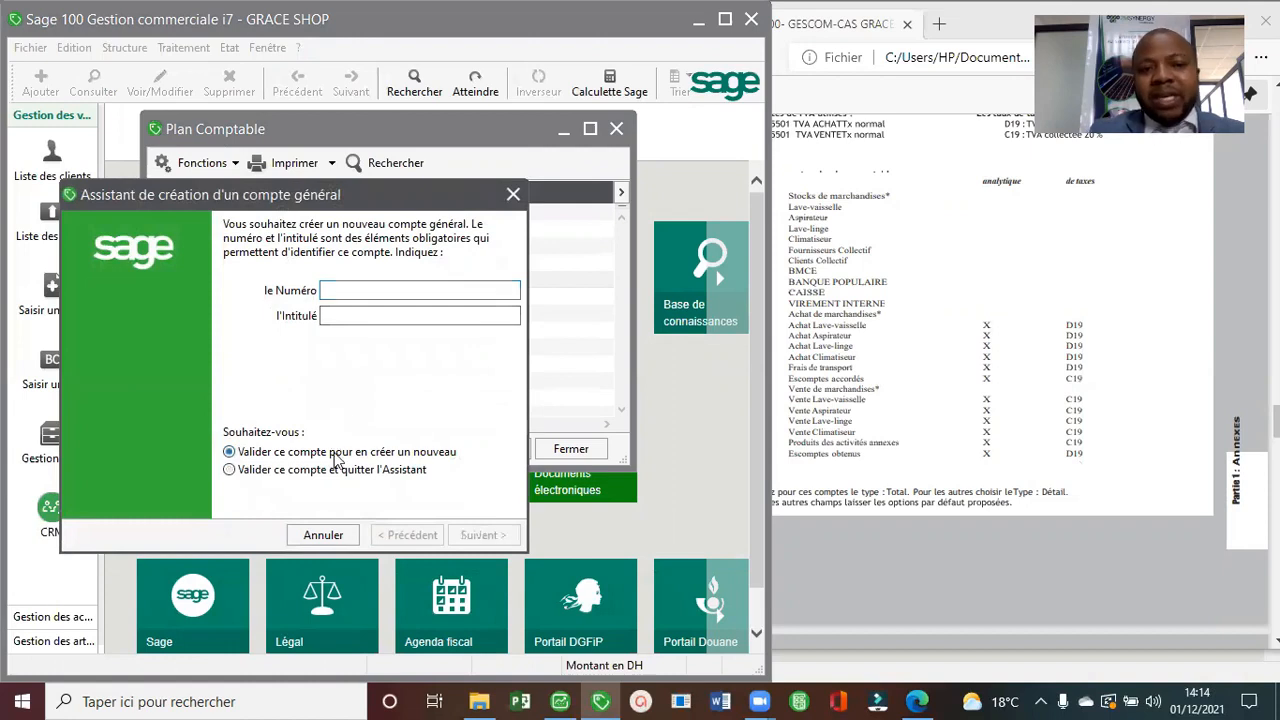
Start the account number with 3 and resize the case study PDF so the Annexe 2 account numbers show beside the assistant.
{"action": "left_click", "coordinate": [340, 289]}
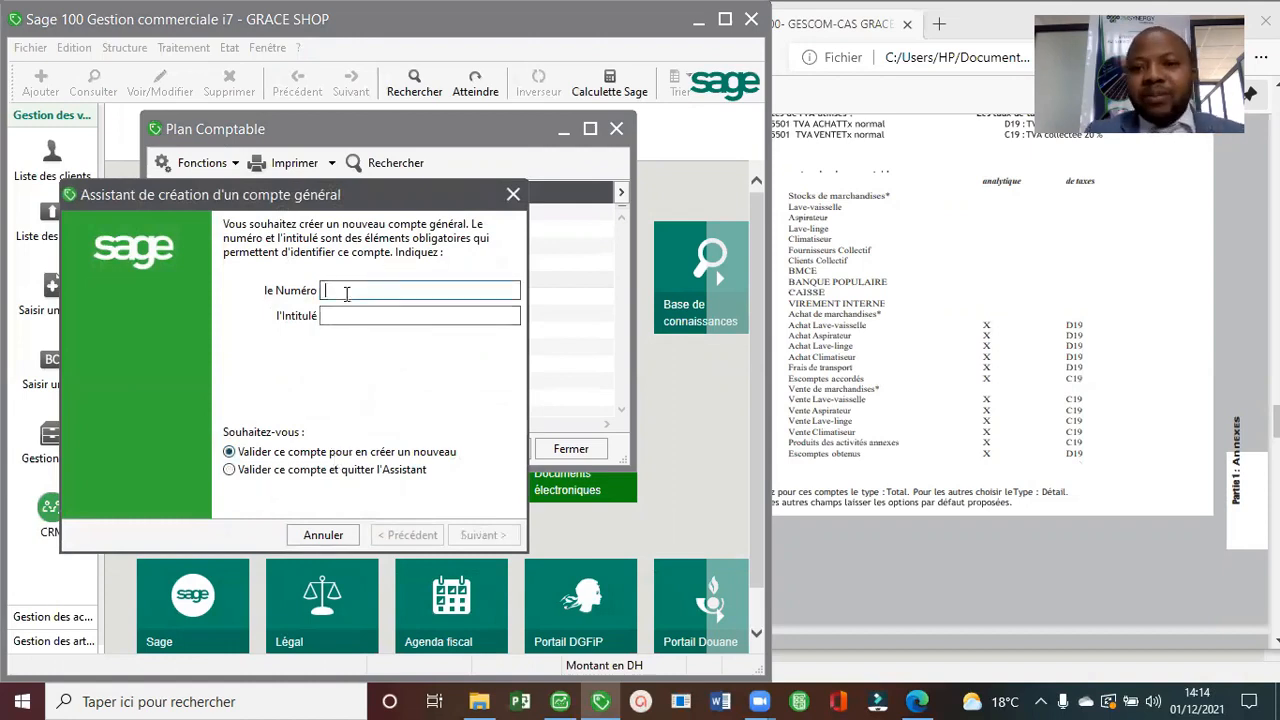
{"action": "type", "text": "3"}
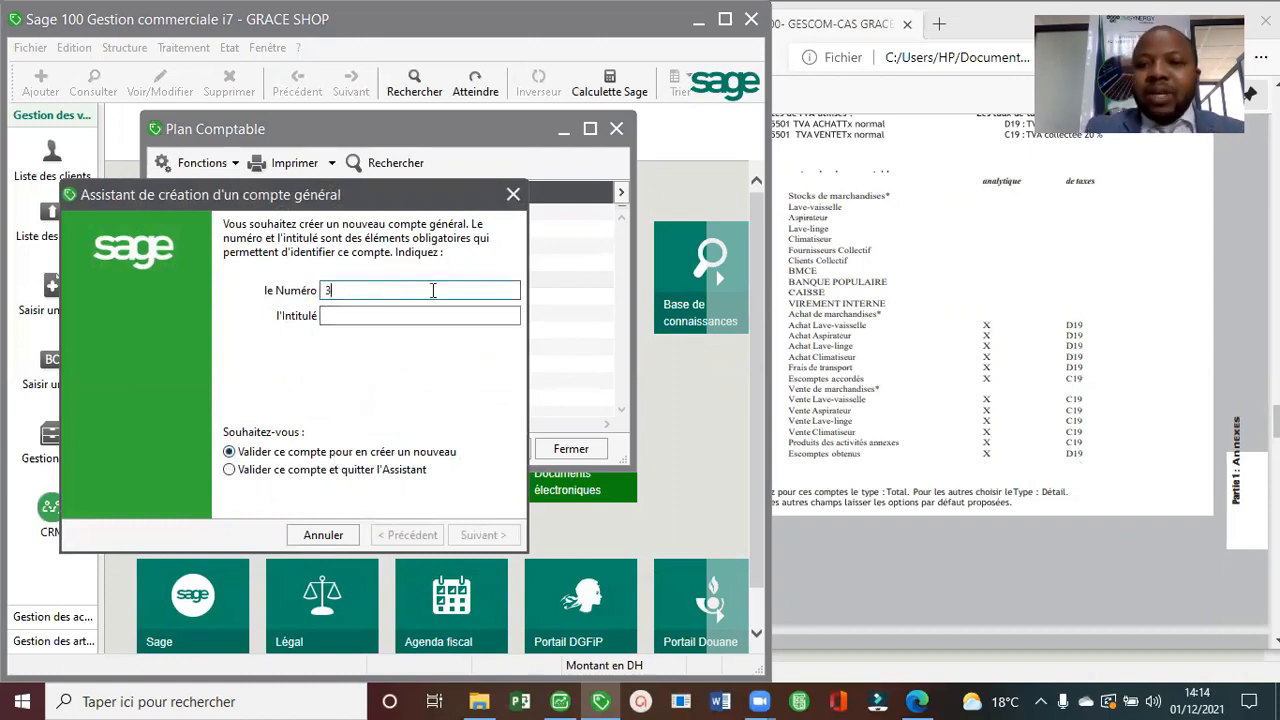
{"action": "left_click", "coordinate": [1042, 271]}
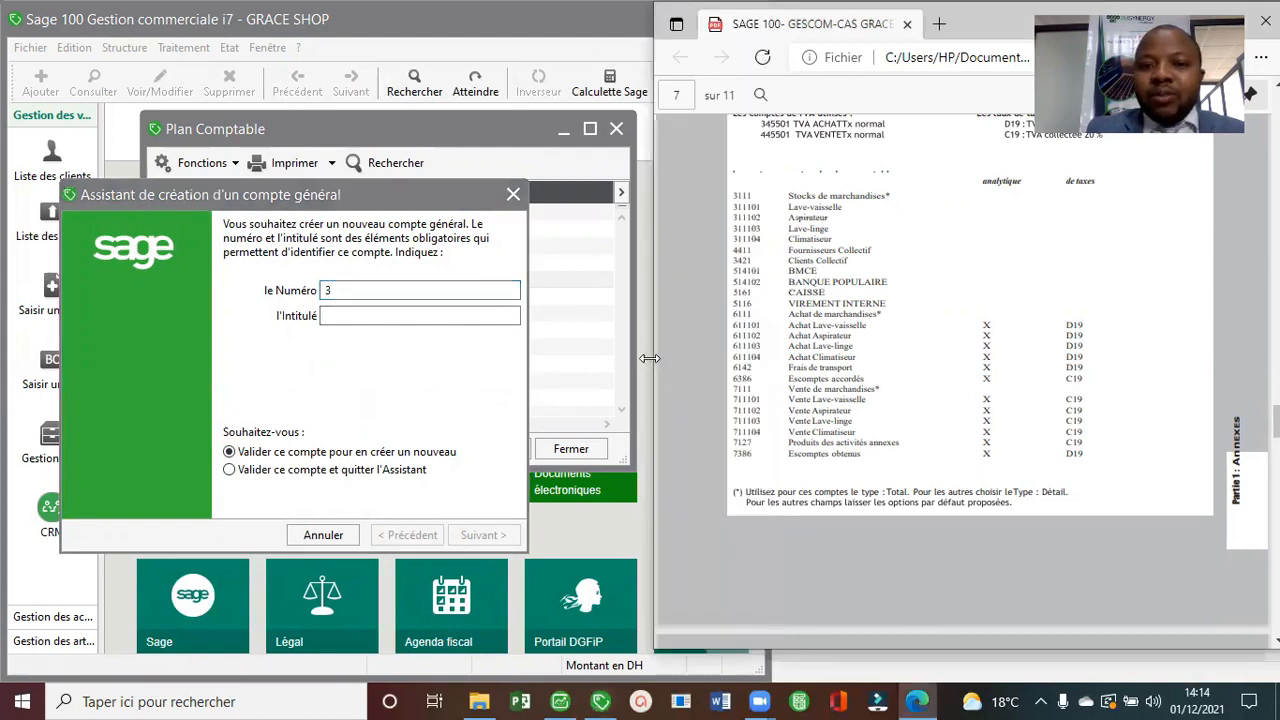
{"action": "left_click_drag", "start_coordinate": [650, 358], "coordinate": [717, 358]}
{"action": "left_click", "coordinate": [340, 296]}
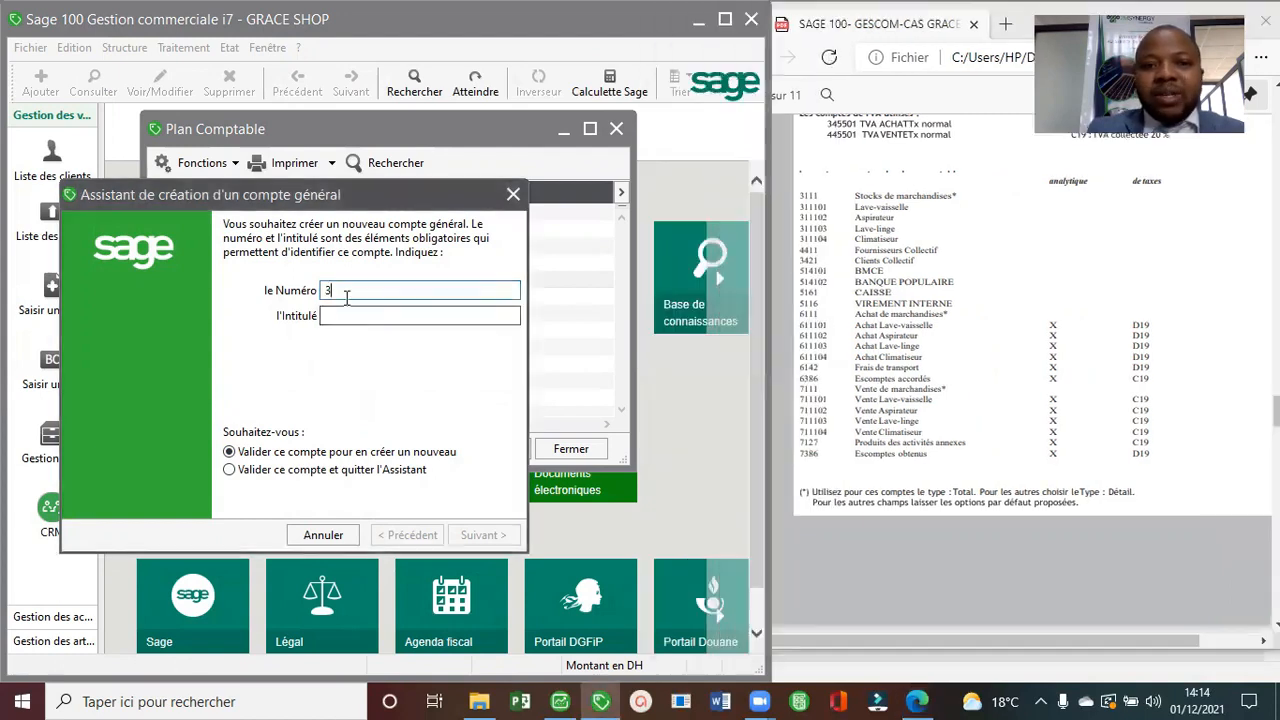
Complete the account number as 311102, title the account ASPIRATEUR and validate it to continue with a blank record.
{"action": "type", "text": "11"}
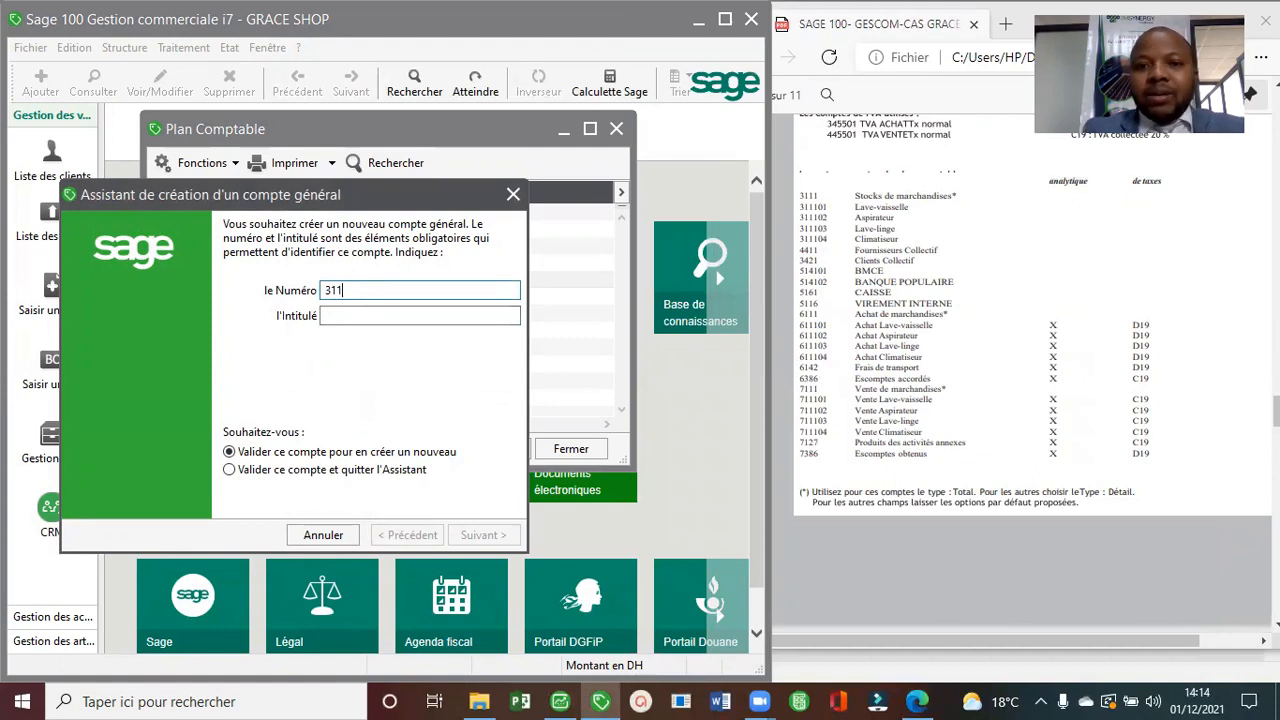
{"action": "type", "text": "02"}
{"action": "key", "text": "Tab"}
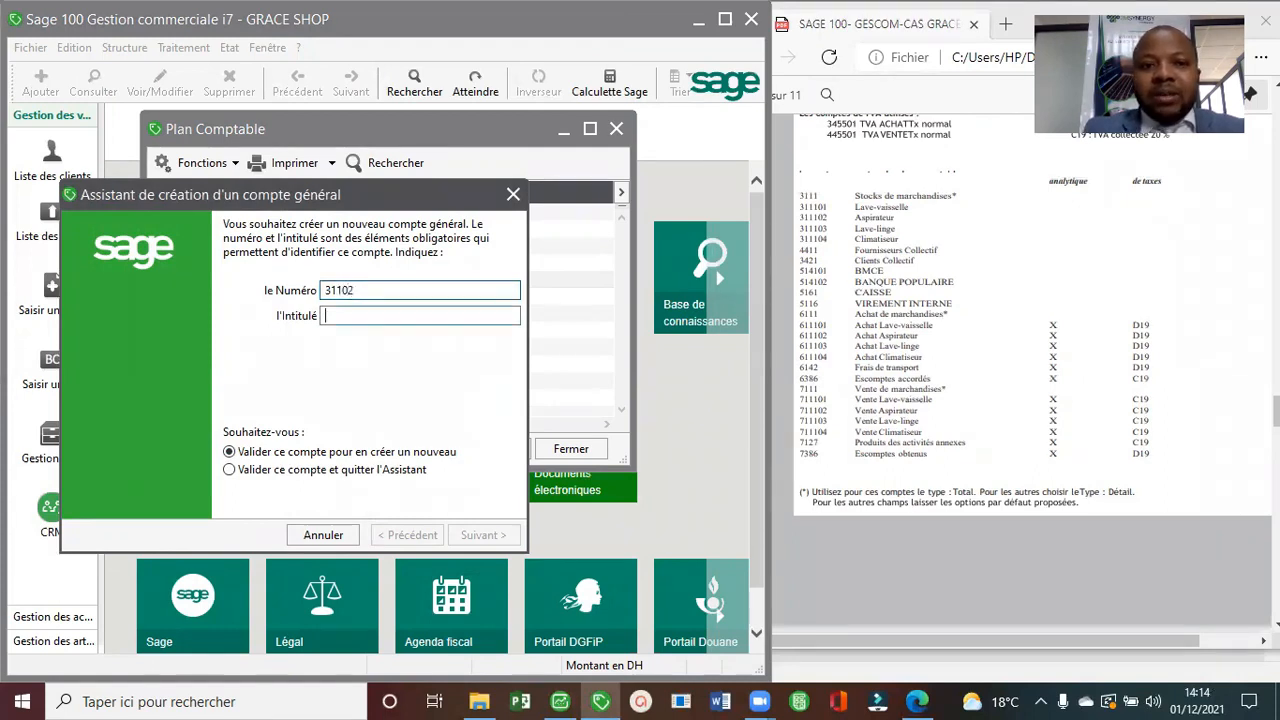
{"action": "type", "text": "ASPIRATY"}
{"action": "left_click", "coordinate": [342, 290]}
{"action": "type", "text": "1"}
{"action": "left_click", "coordinate": [380, 315]}
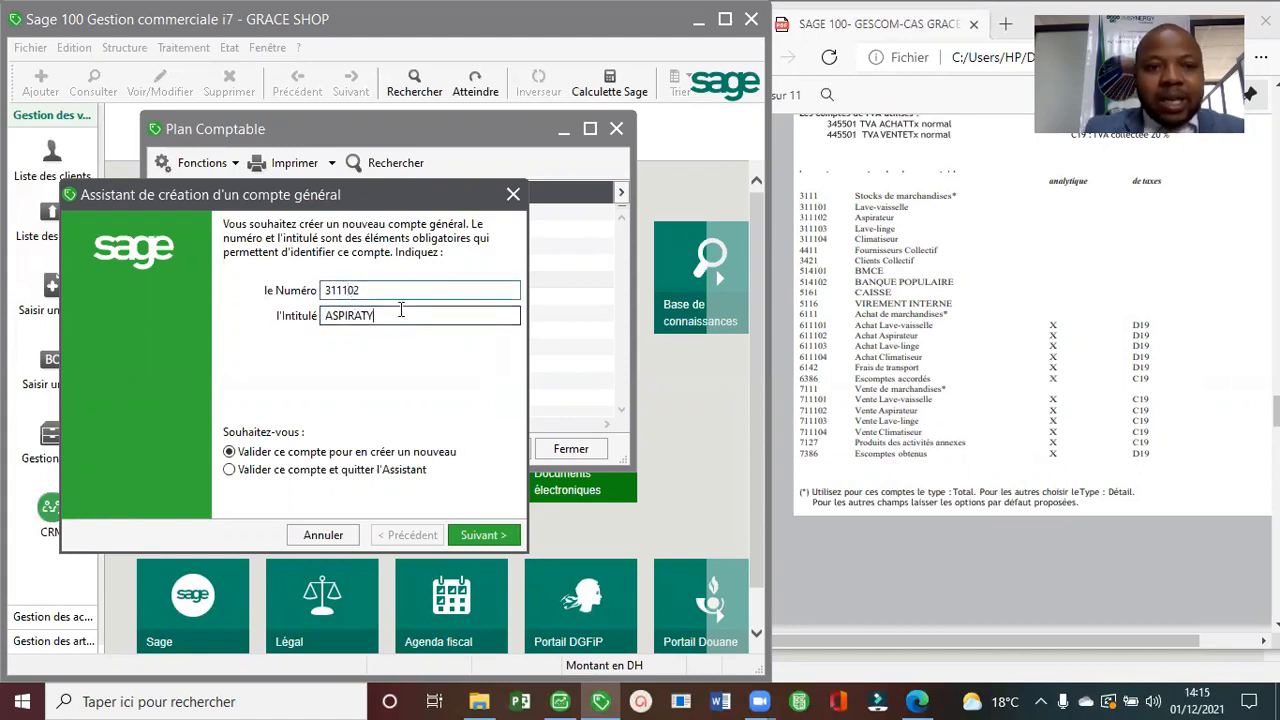
{"action": "key", "text": "BackSpace"}
{"action": "type", "text": "TEU"}
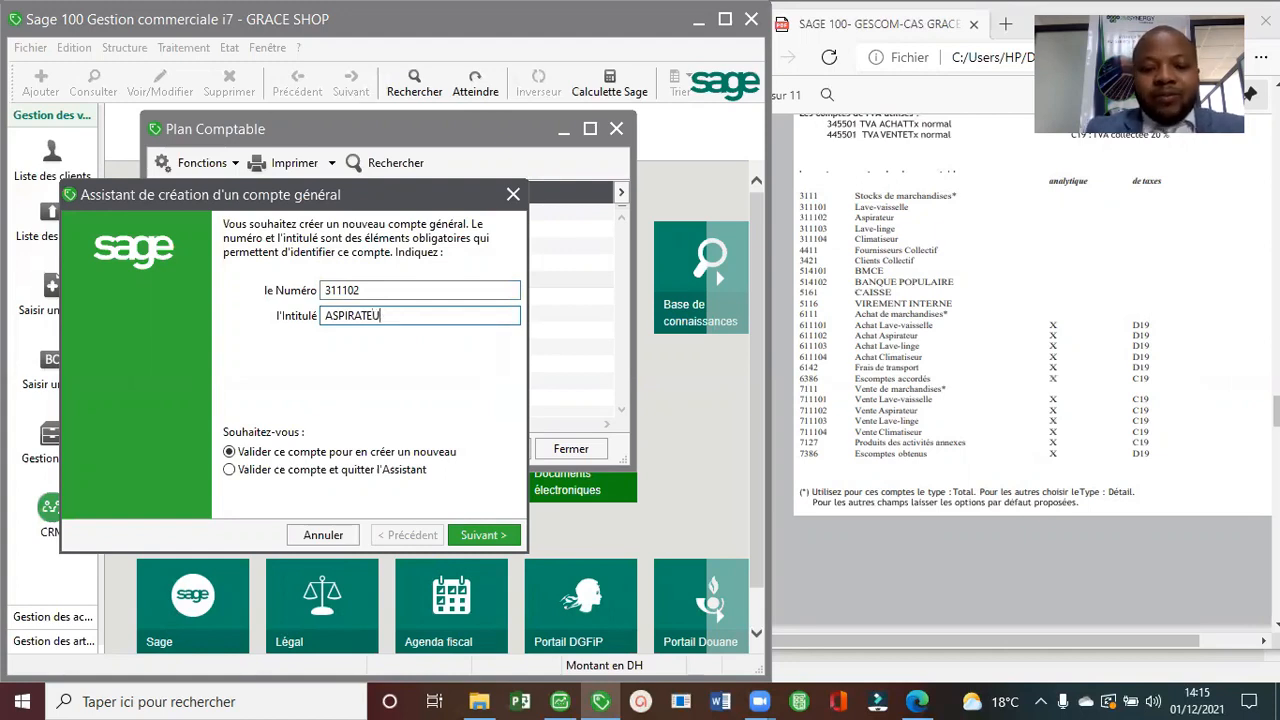
{"action": "type", "text": "R"}
{"action": "key", "text": "Return"}
Create general account 311103 titled LAVE-LINGE and continue with another account.
{"action": "type", "text": "311103"}
{"action": "key", "text": "Tab"}
{"action": "type", "text": "L"}
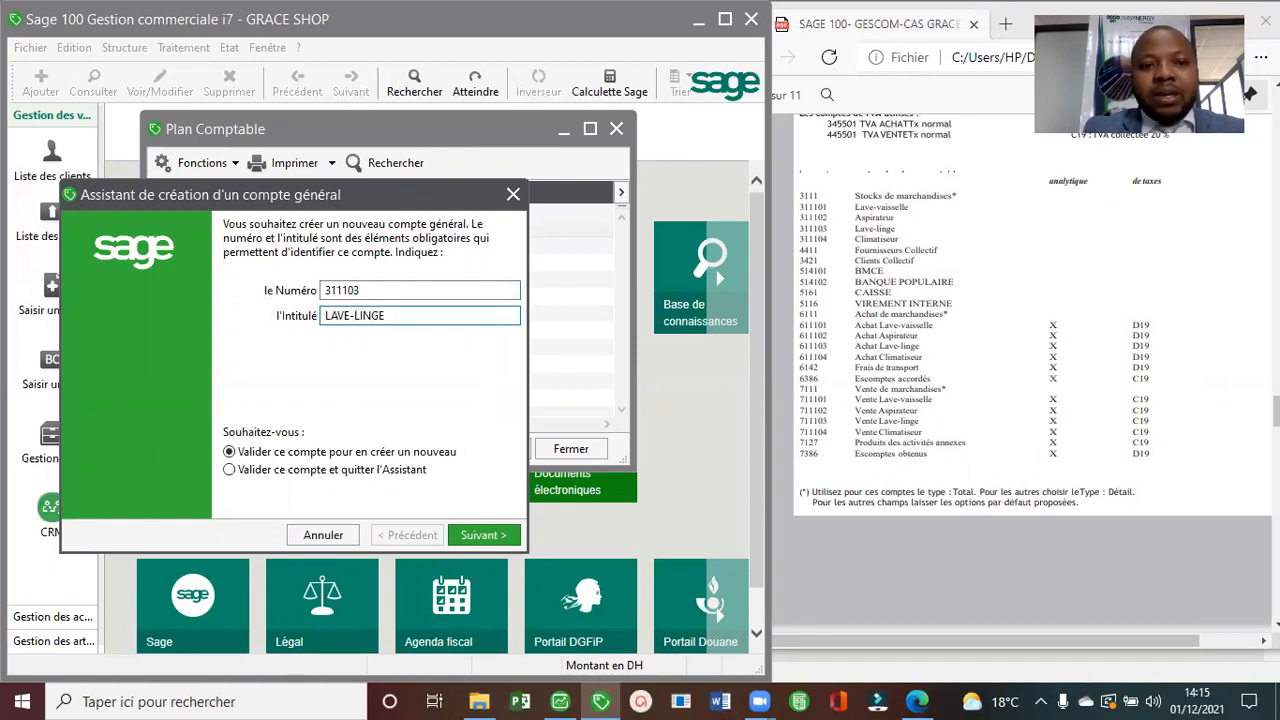
{"action": "key", "text": "Return"}
Create general account 311104 titled CLIMATISEUR and validate it.
{"action": "key", "text": "Tab"}
{"action": "type", "text": "CLIOMA"}
{"action": "key", "text": "BackSpace"}
{"action": "key", "text": "BackSpace"}
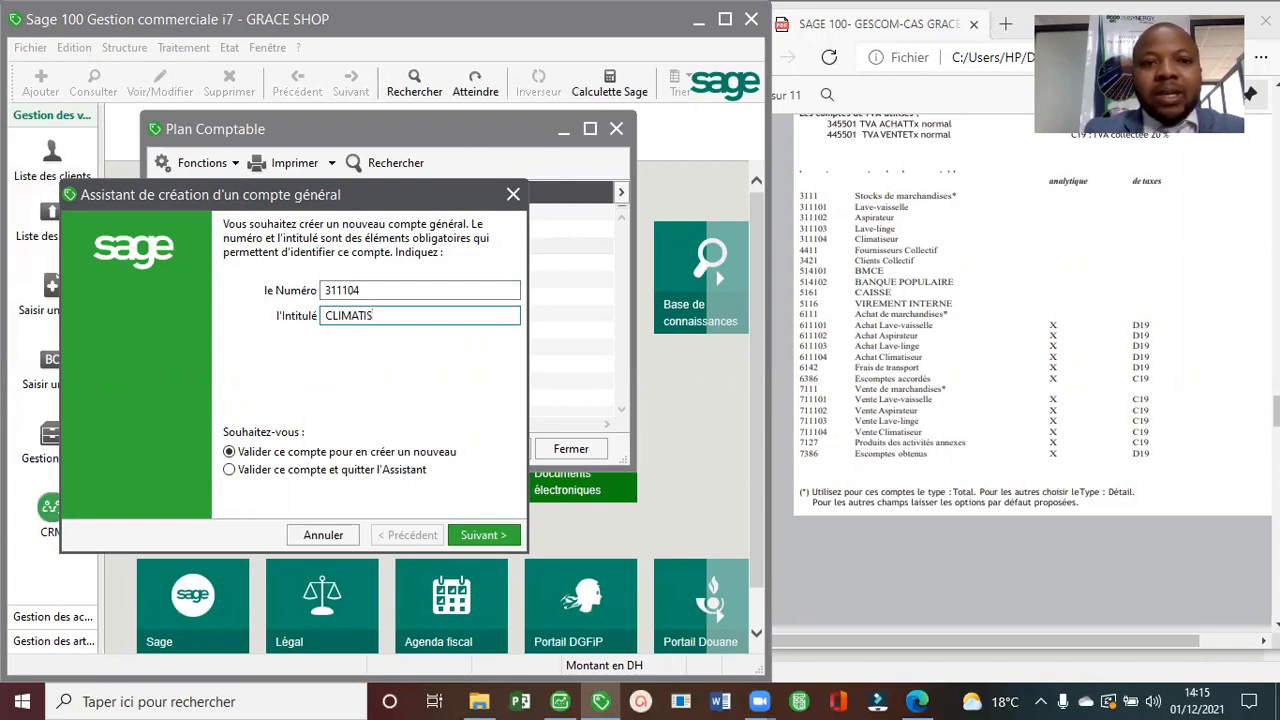
{"action": "key", "text": "Return"}
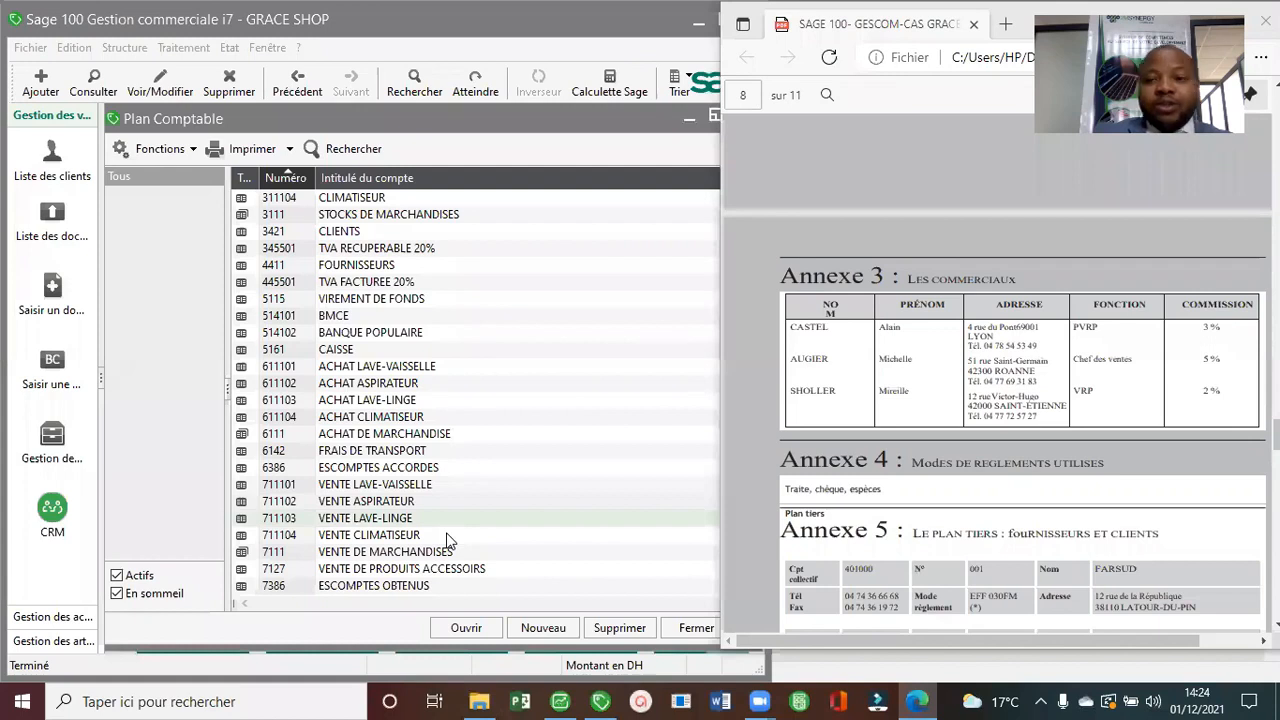
Check the nature and linked tax code of account 711101 VENTE LAVE-VAISSELLE, and review Annexe 3 in the case study PDF.
{"action": "double_click", "coordinate": [420, 488]}
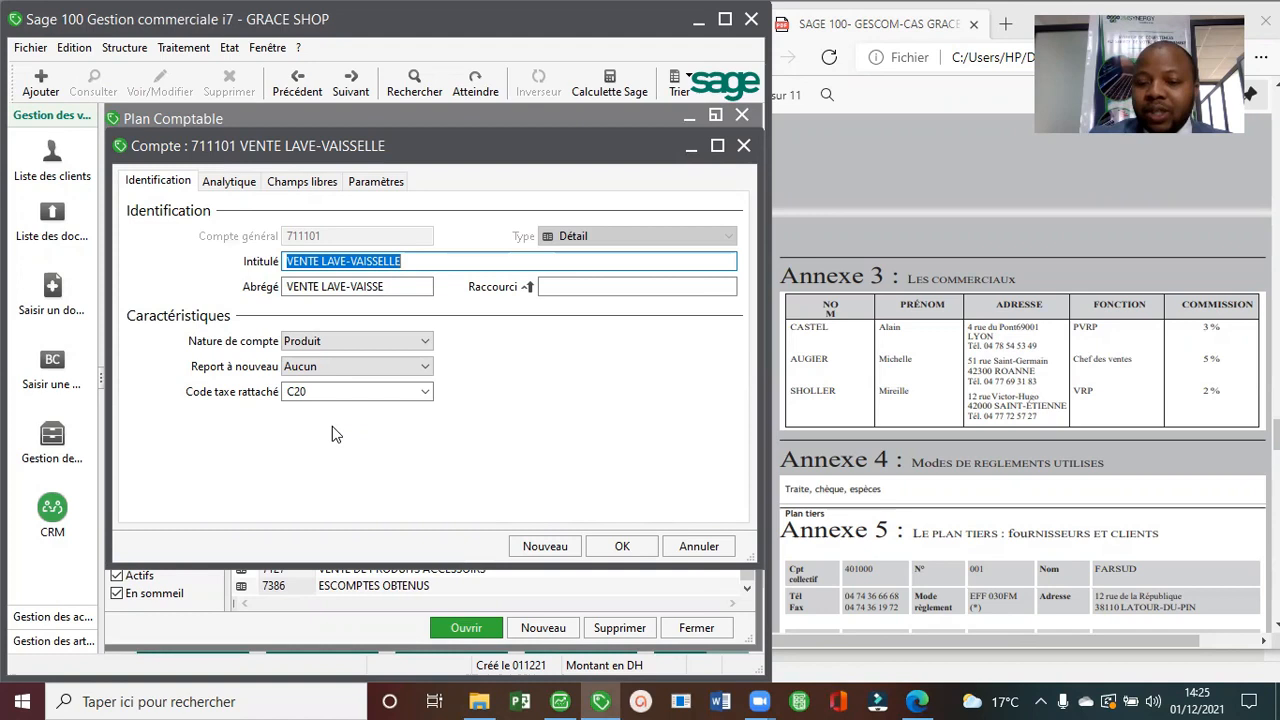
{"action": "left_click", "coordinate": [637, 556]}
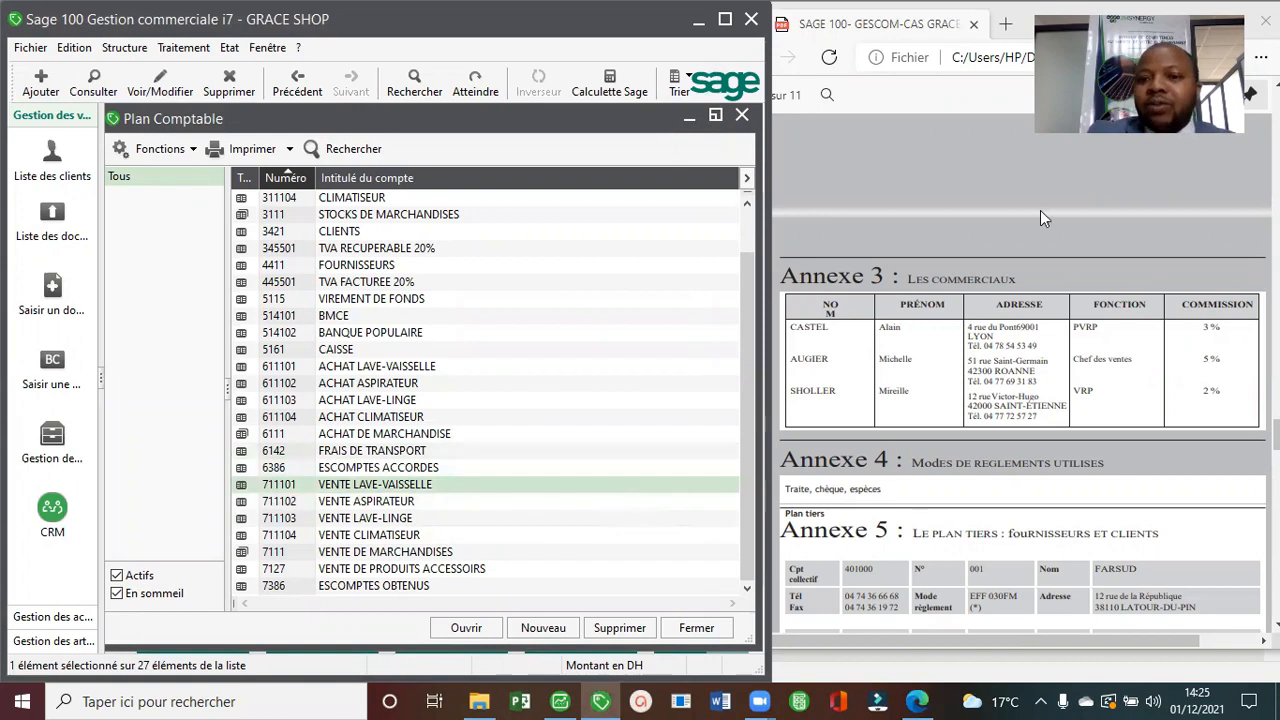
{"action": "left_click", "coordinate": [946, 208]}
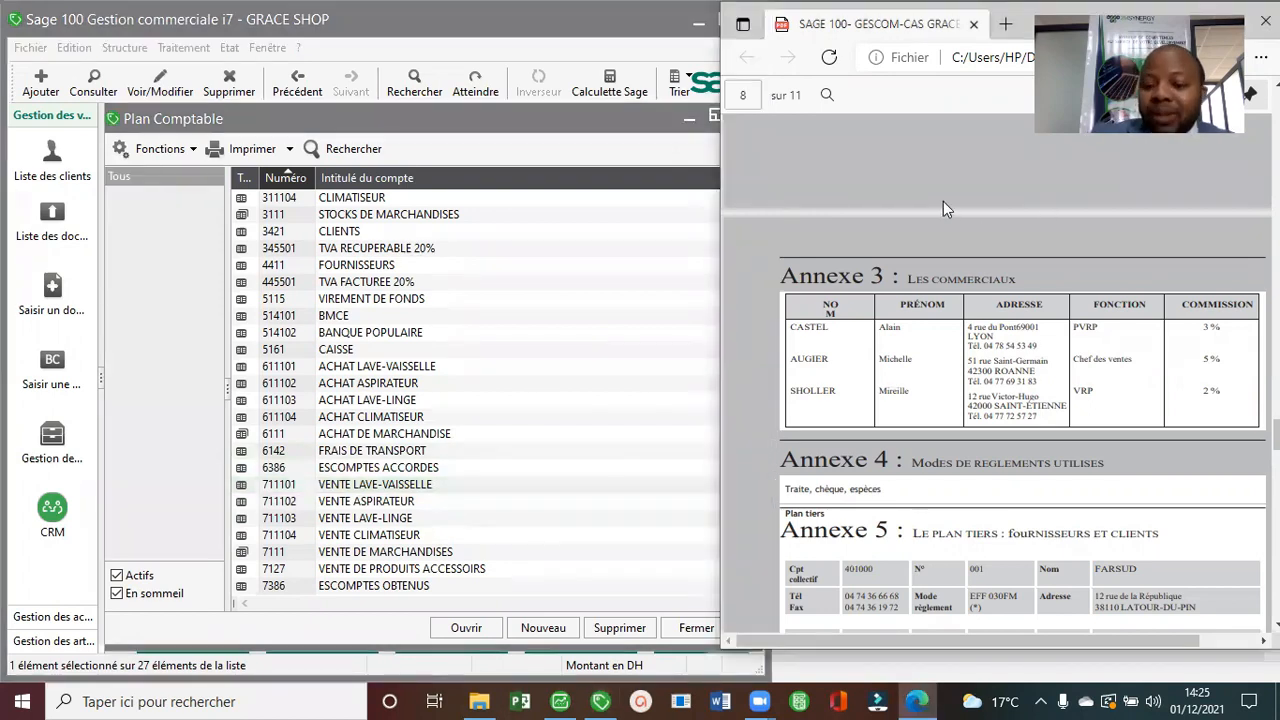
{"action": "scroll", "coordinate": [943, 201], "scroll_direction": "up", "scroll_amount": 1}
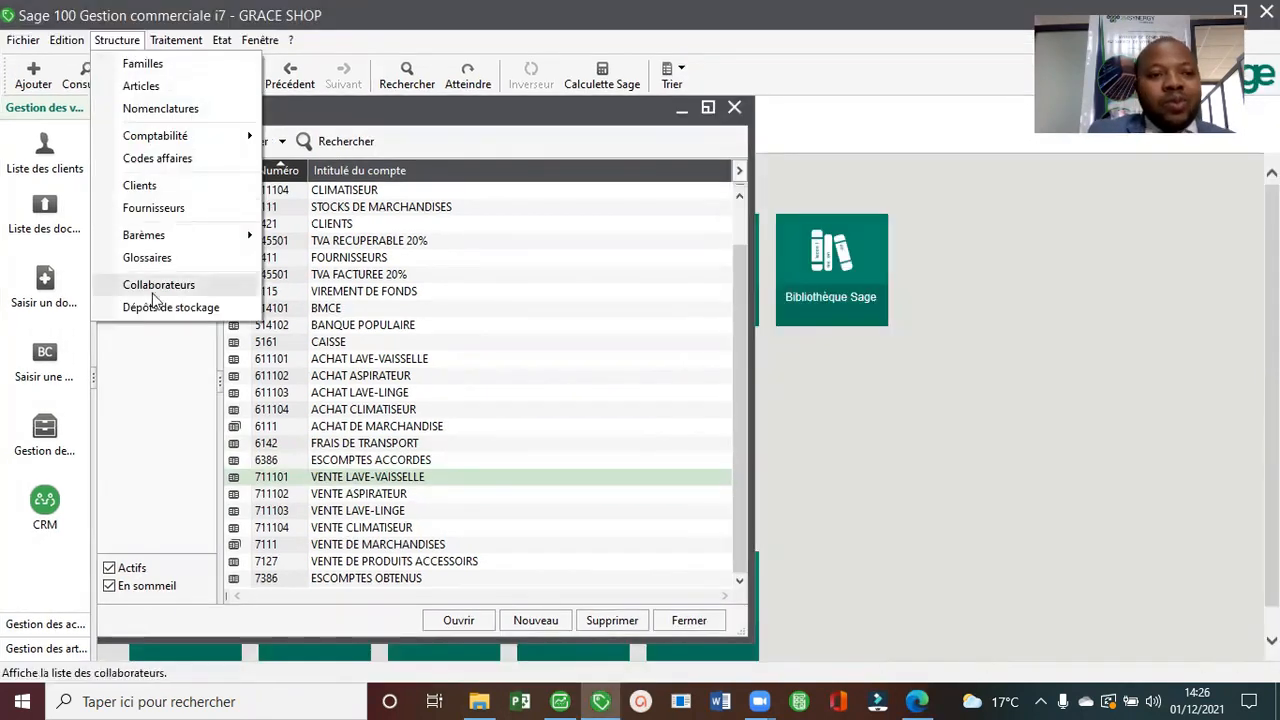
Open the Vendeurs/représentants collaborator list and start a new collaborator record beside Annexe 3 of the case study PDF.
{"action": "left_click", "coordinate": [154, 290]}
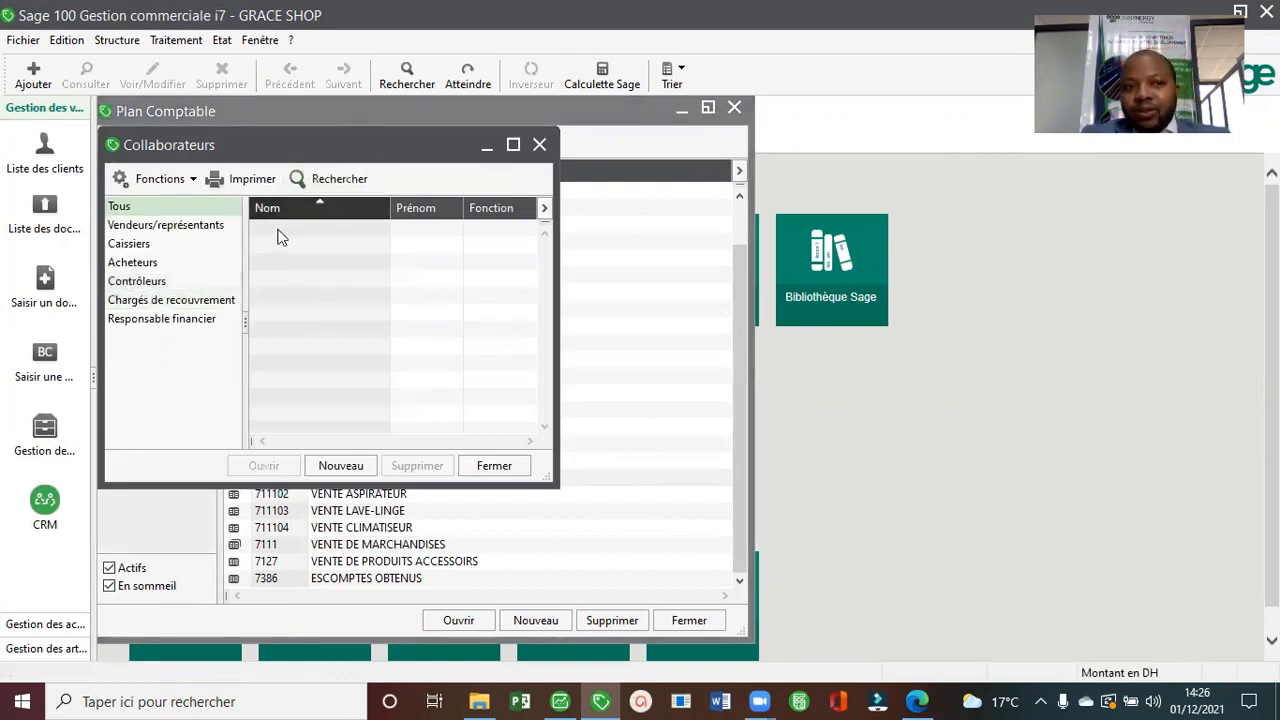
{"action": "left_click", "coordinate": [196, 228]}
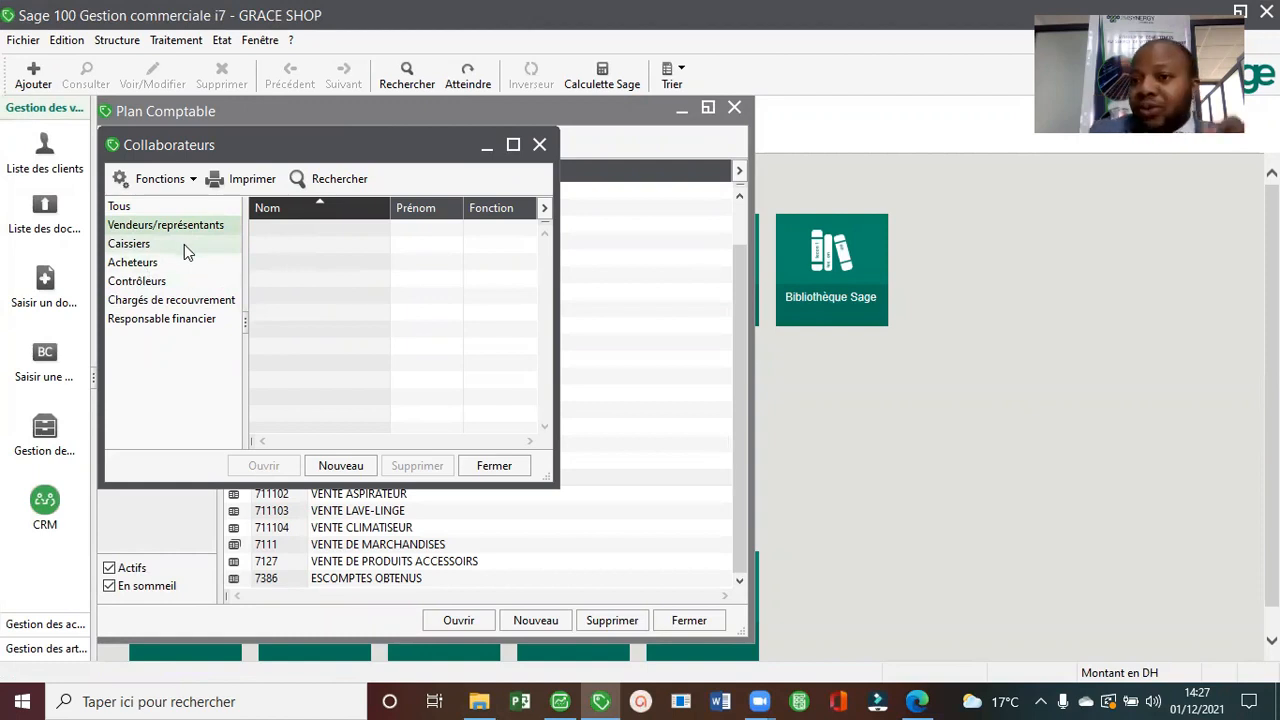
{"action": "left_click", "coordinate": [919, 700]}
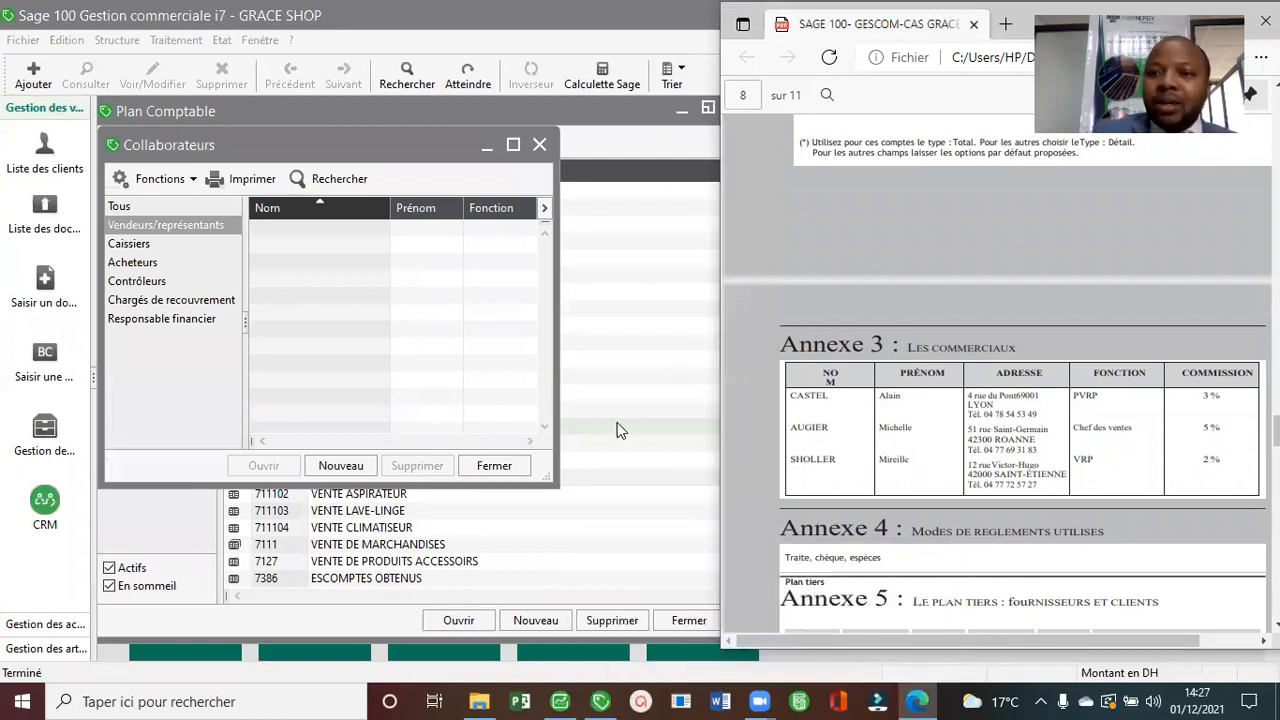
{"action": "left_click", "coordinate": [340, 465]}
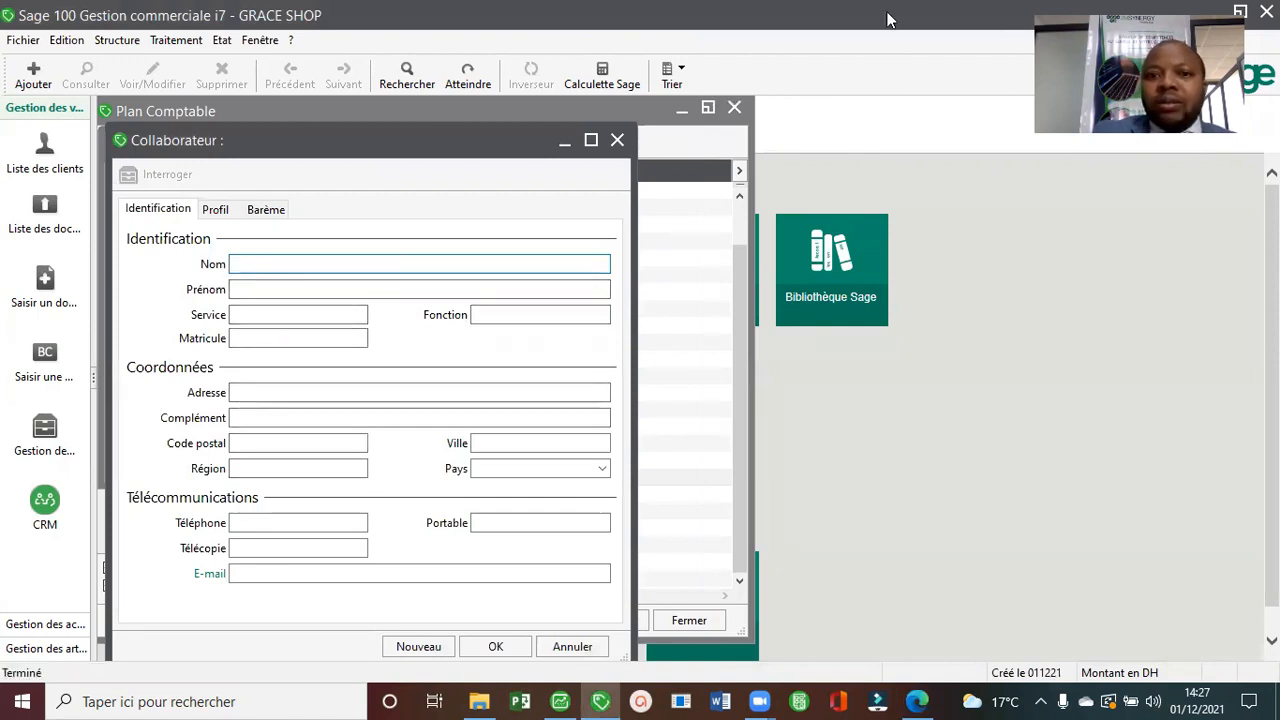
{"action": "double_click", "coordinate": [1010, 30]}
Enter the last and first name of Annexe 3's first salesperson and set the function to PVRP.
{"action": "type", "text": "CASTEL"}
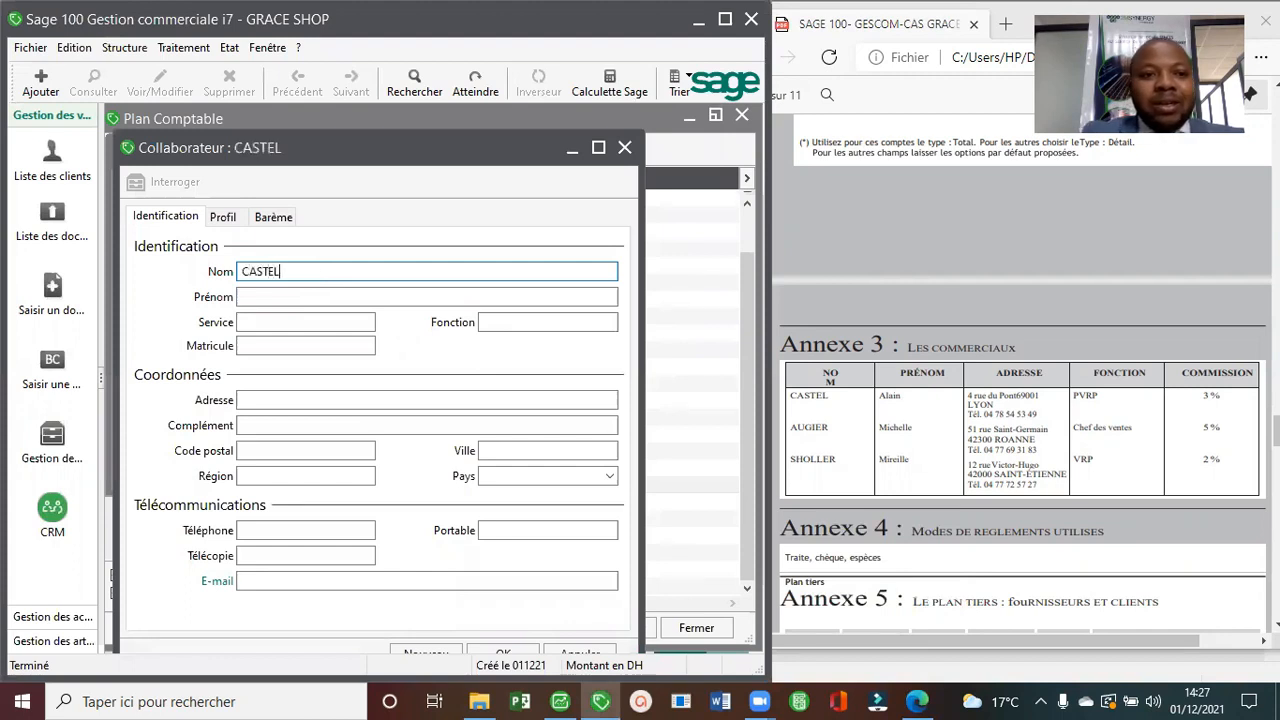
{"action": "key", "text": "Tab"}
{"action": "type", "text": "ALAIN"}
{"action": "key", "text": "Tab"}
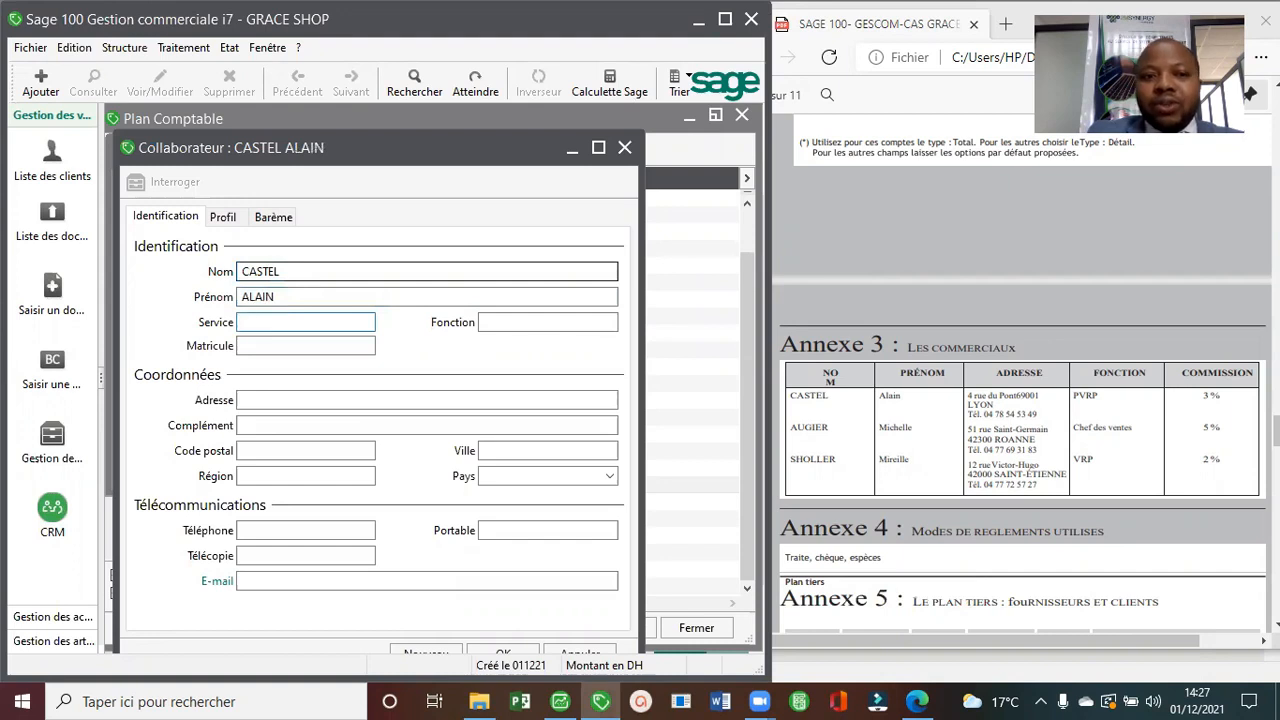
{"action": "left_click", "coordinate": [484, 321]}
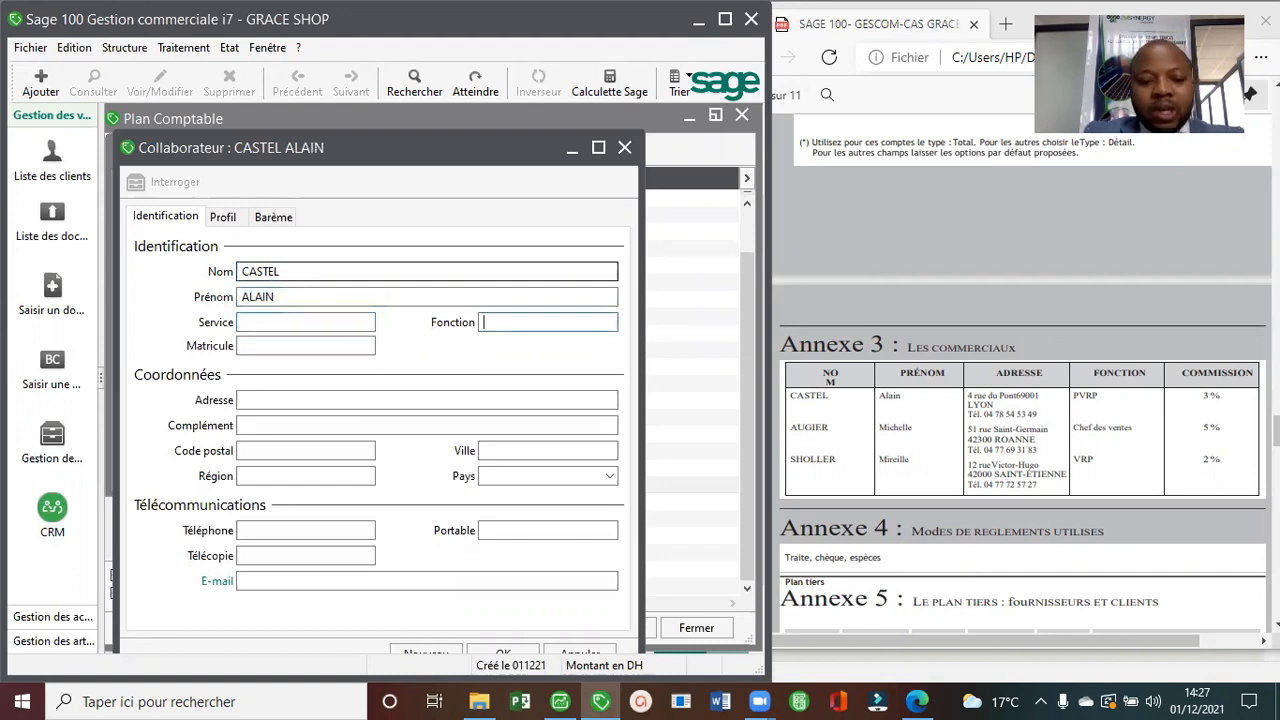
{"action": "type", "text": "PVRP"}
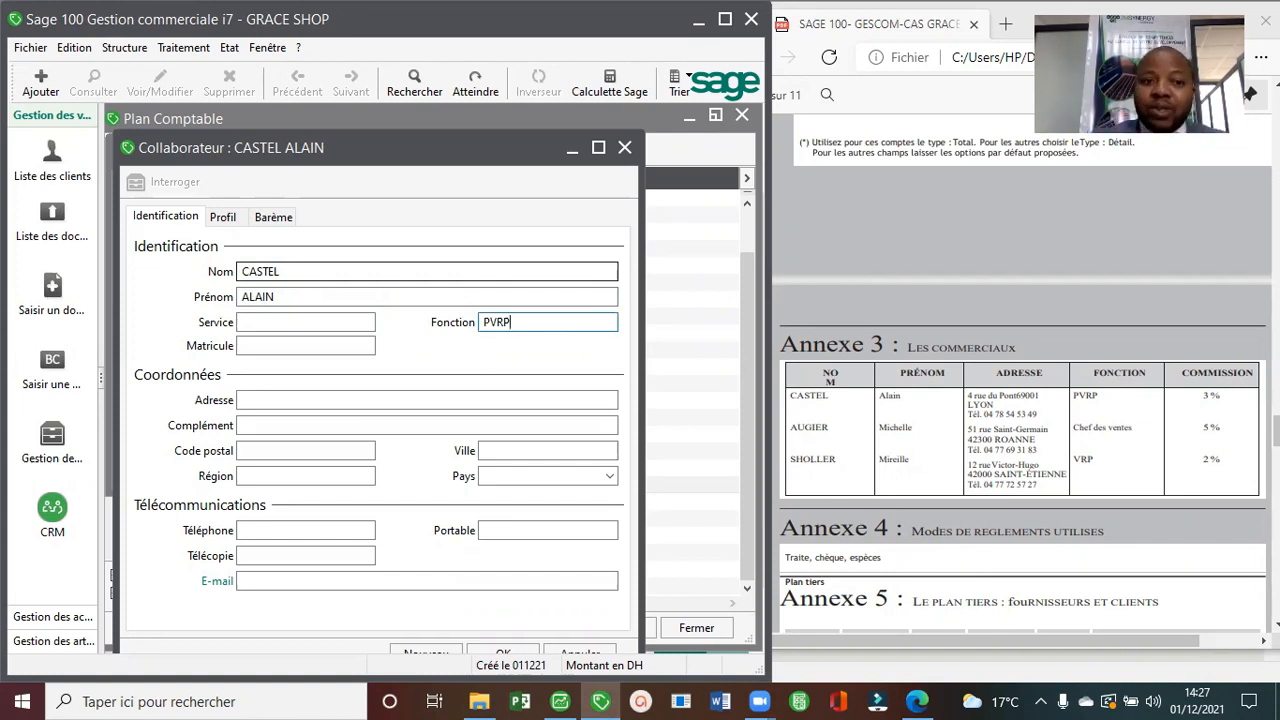
Review the profile and commission scale settings of the first salesperson's record, and validate it to open a blank collaborator record.
{"action": "left_click", "coordinate": [248, 401]}
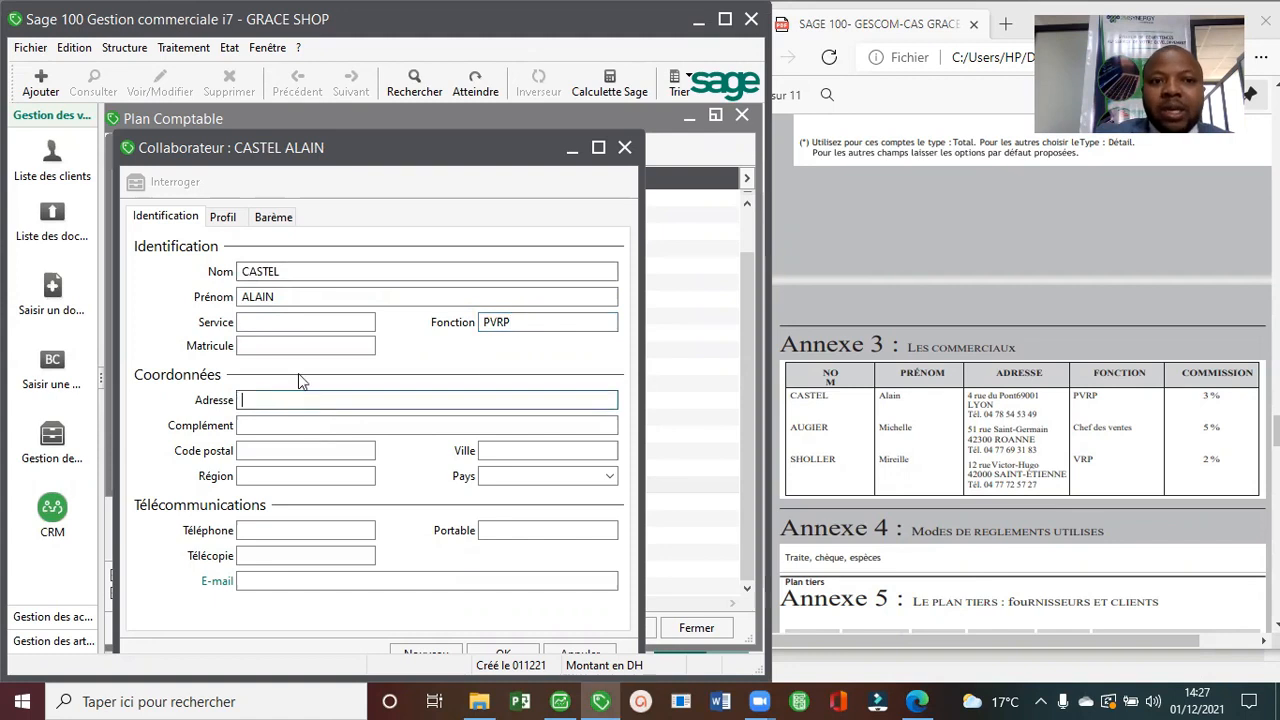
{"action": "left_click", "coordinate": [223, 220]}
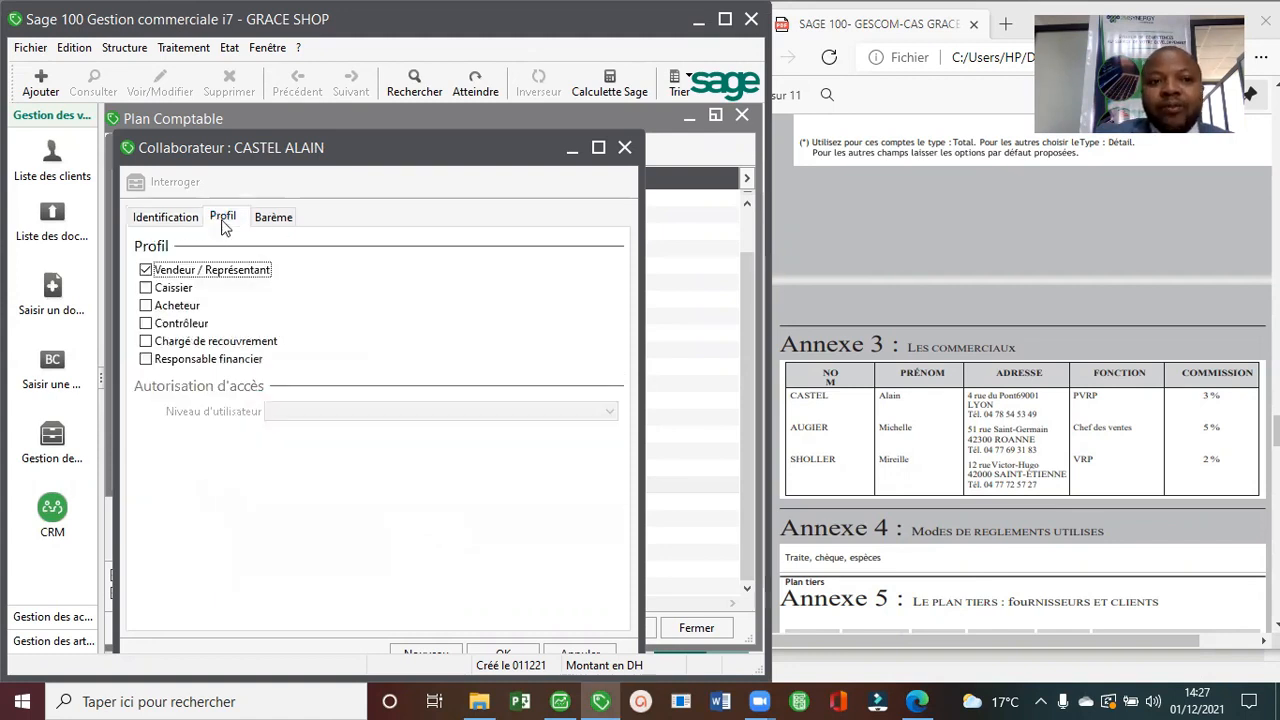
{"action": "left_click", "coordinate": [288, 219]}
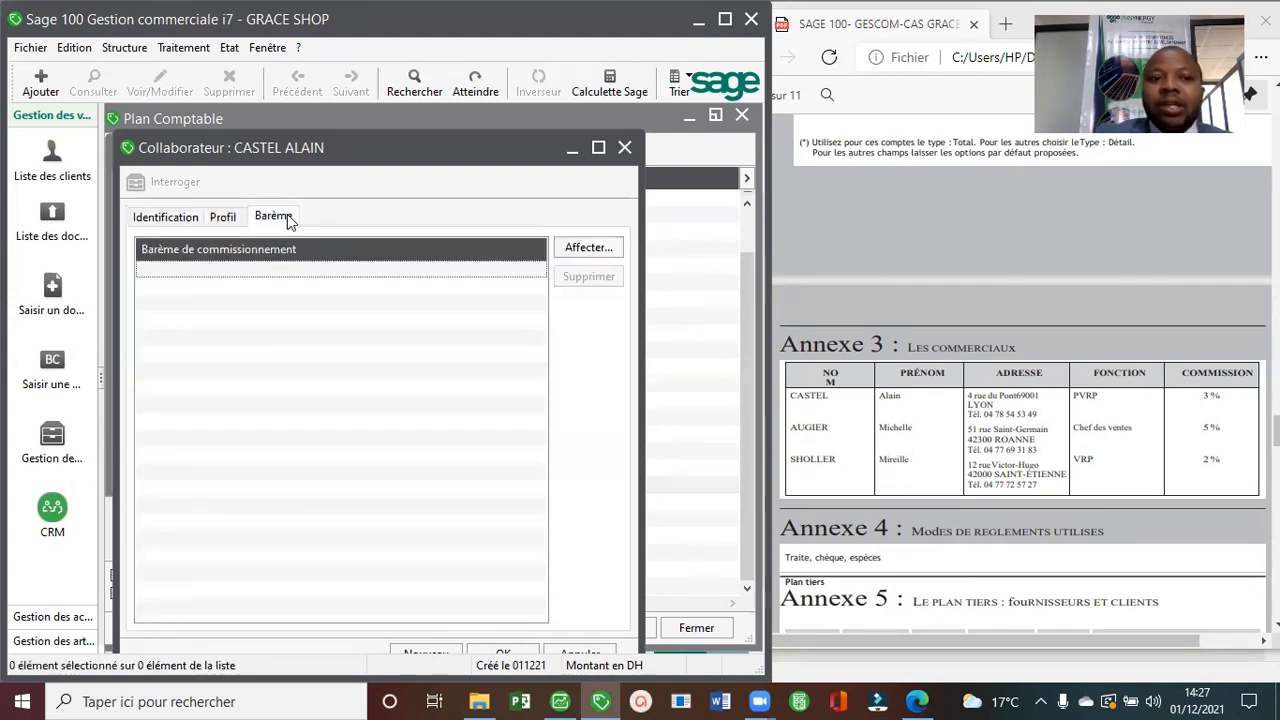
{"action": "left_click", "coordinate": [585, 247]}
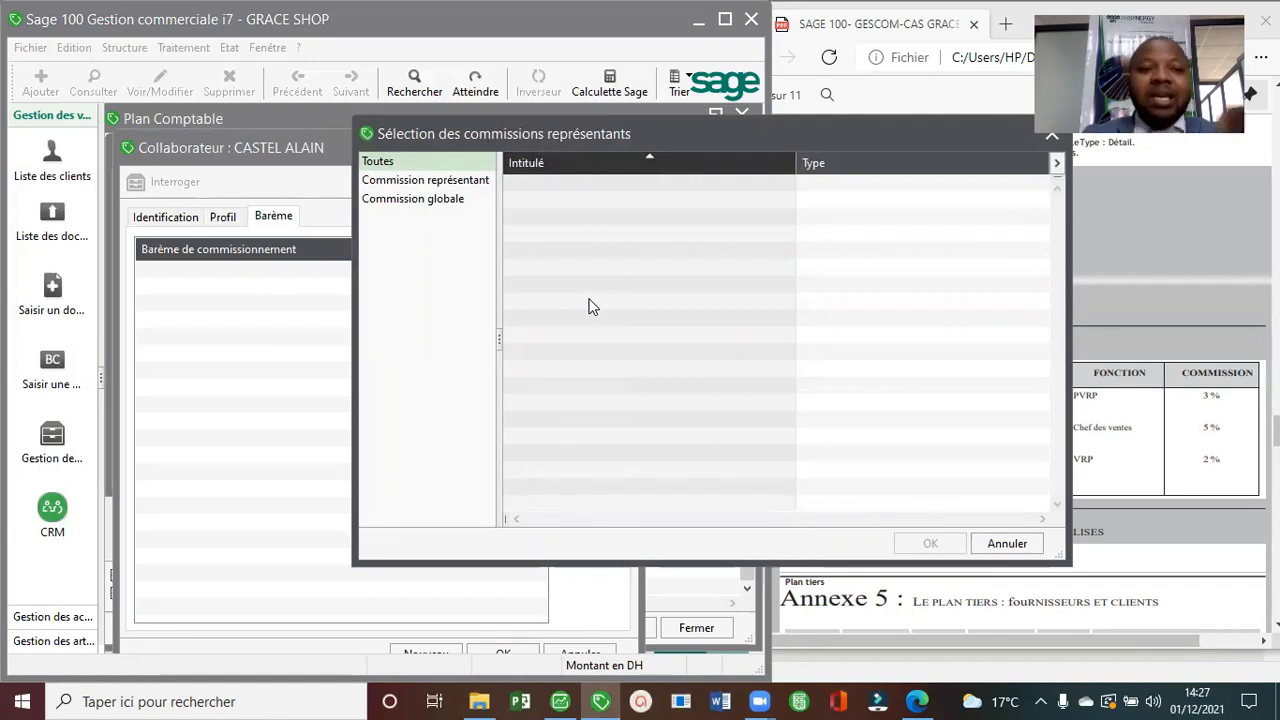
{"action": "key", "text": "Escape"}
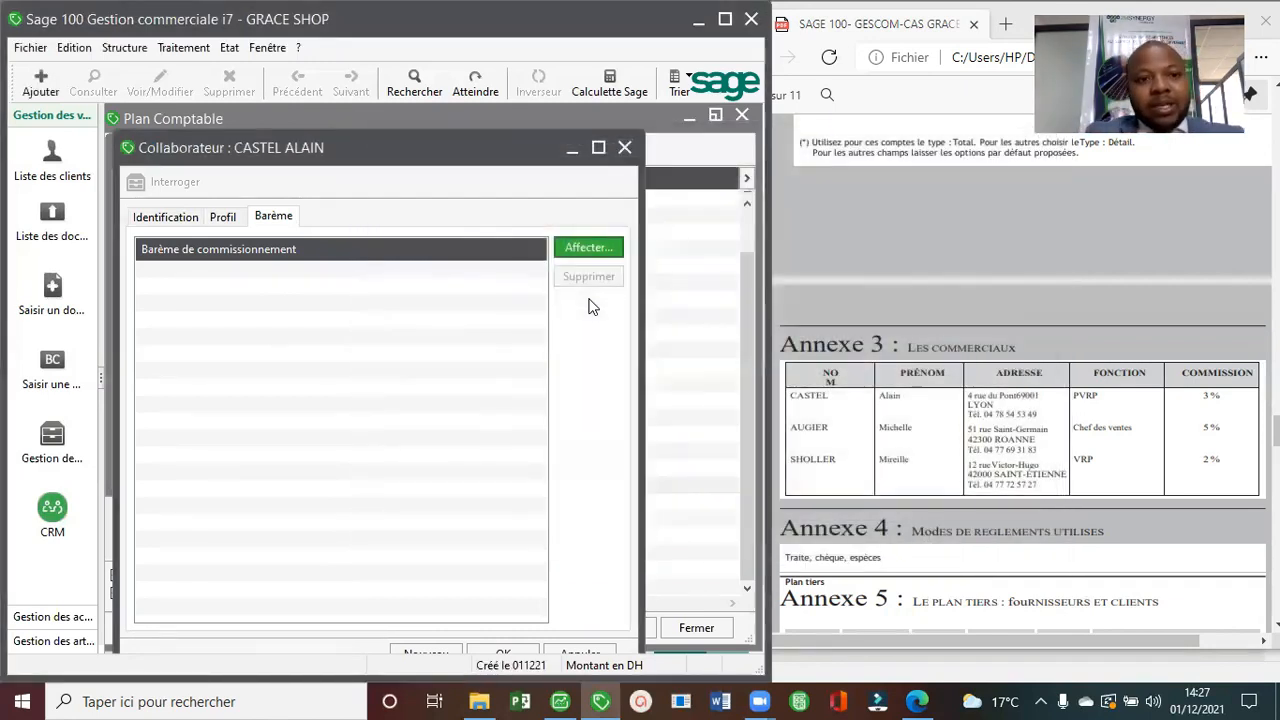
{"action": "left_click", "coordinate": [156, 218]}
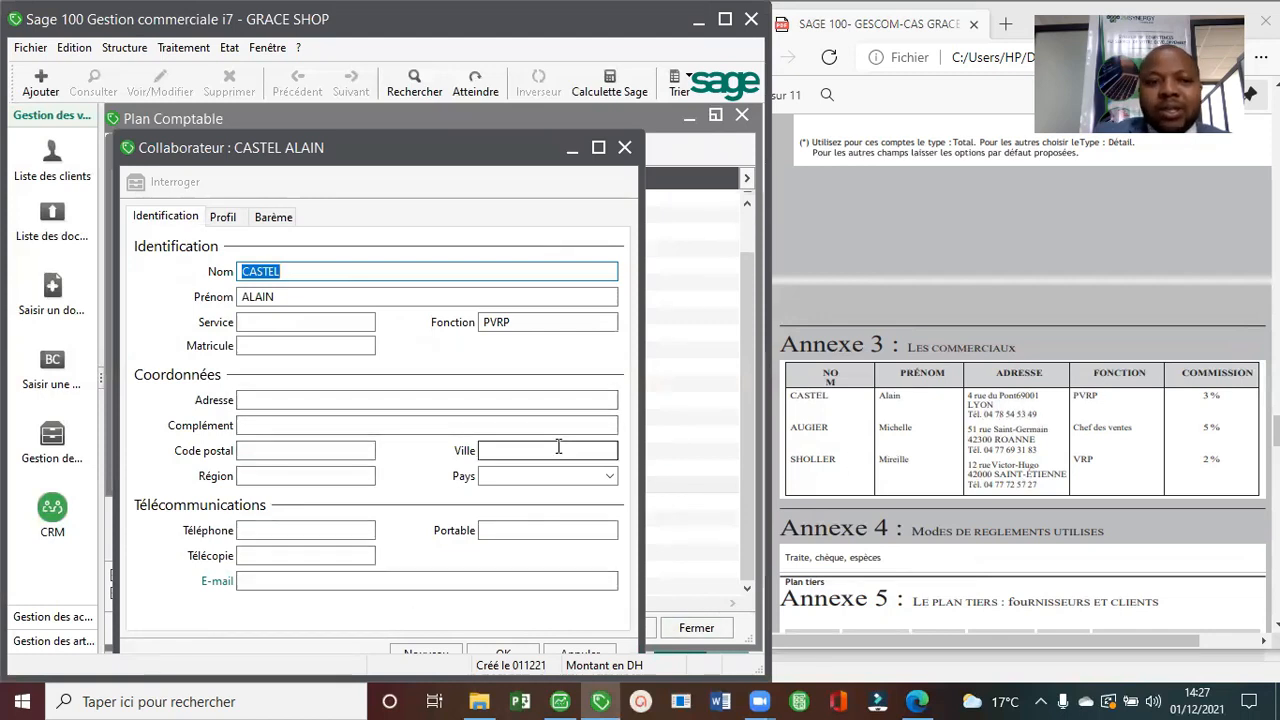
{"action": "left_click", "coordinate": [435, 650]}
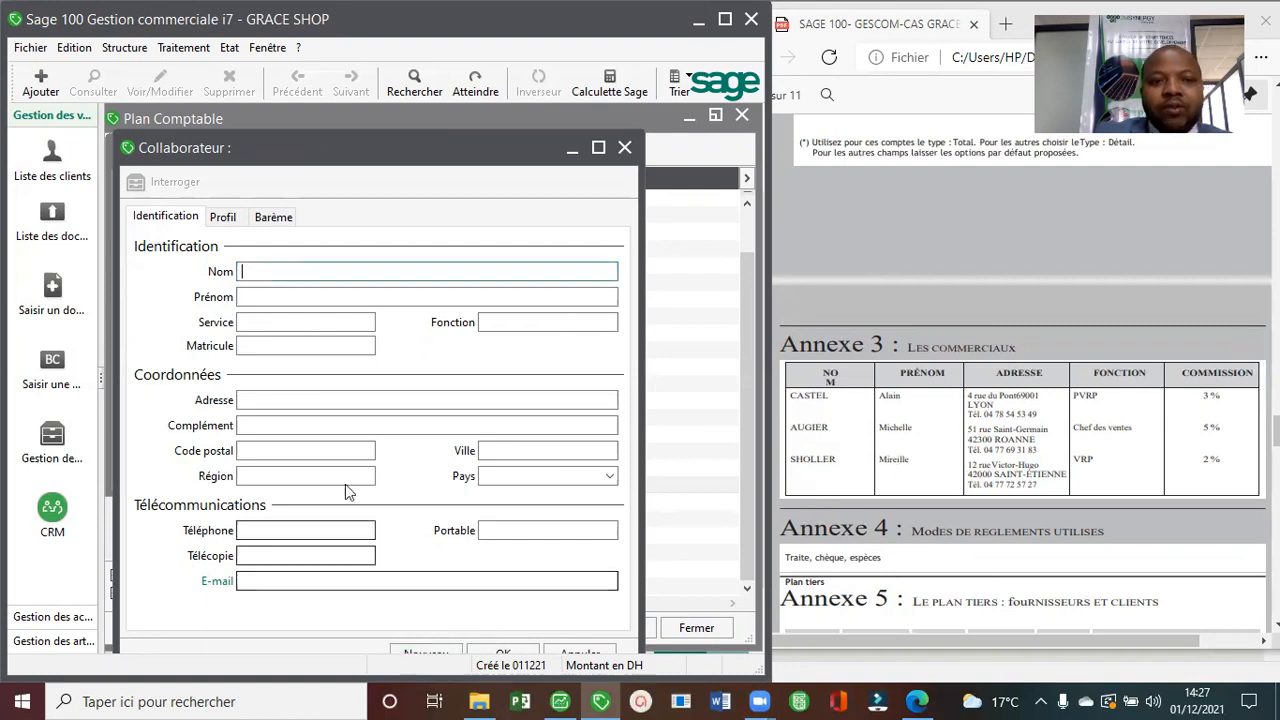
Enter the last and first name of Annexe 3's second salesperson, set the function to CHEF DES VENTES, and validate the record.
{"action": "type", "text": "AUGIER"}
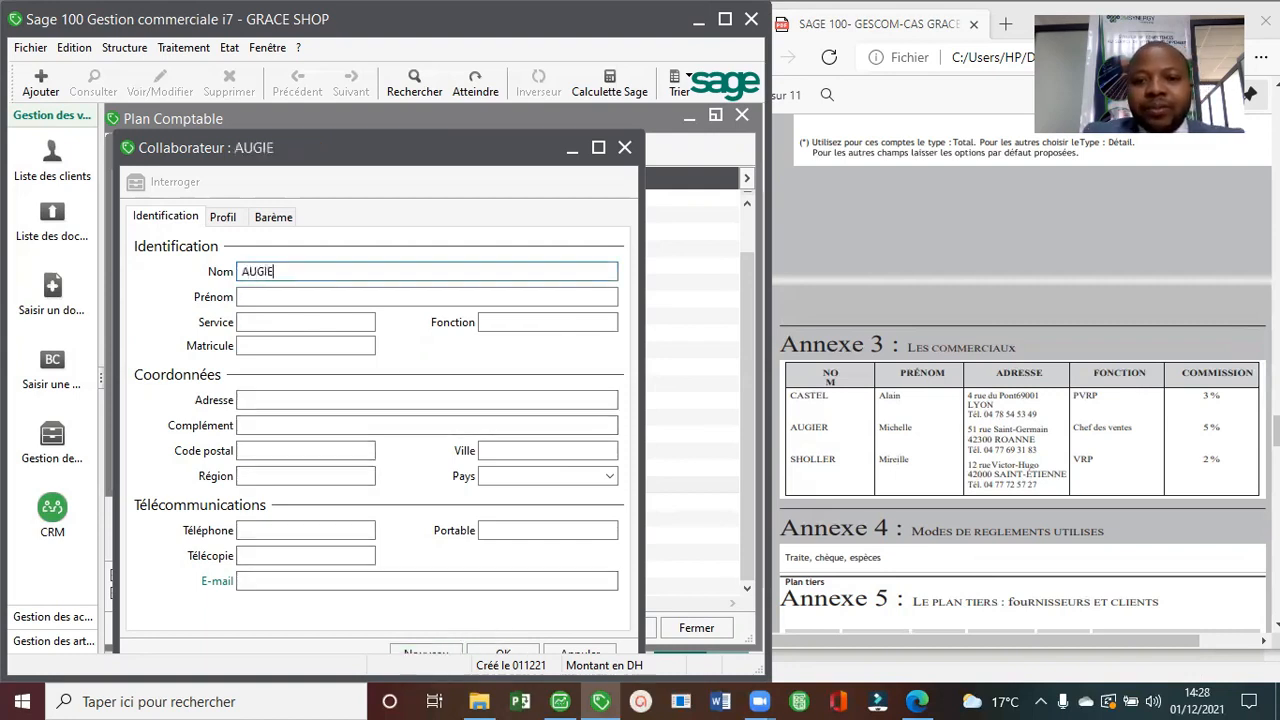
{"action": "left_click", "coordinate": [305, 296]}
{"action": "type", "text": "MICHELLE"}
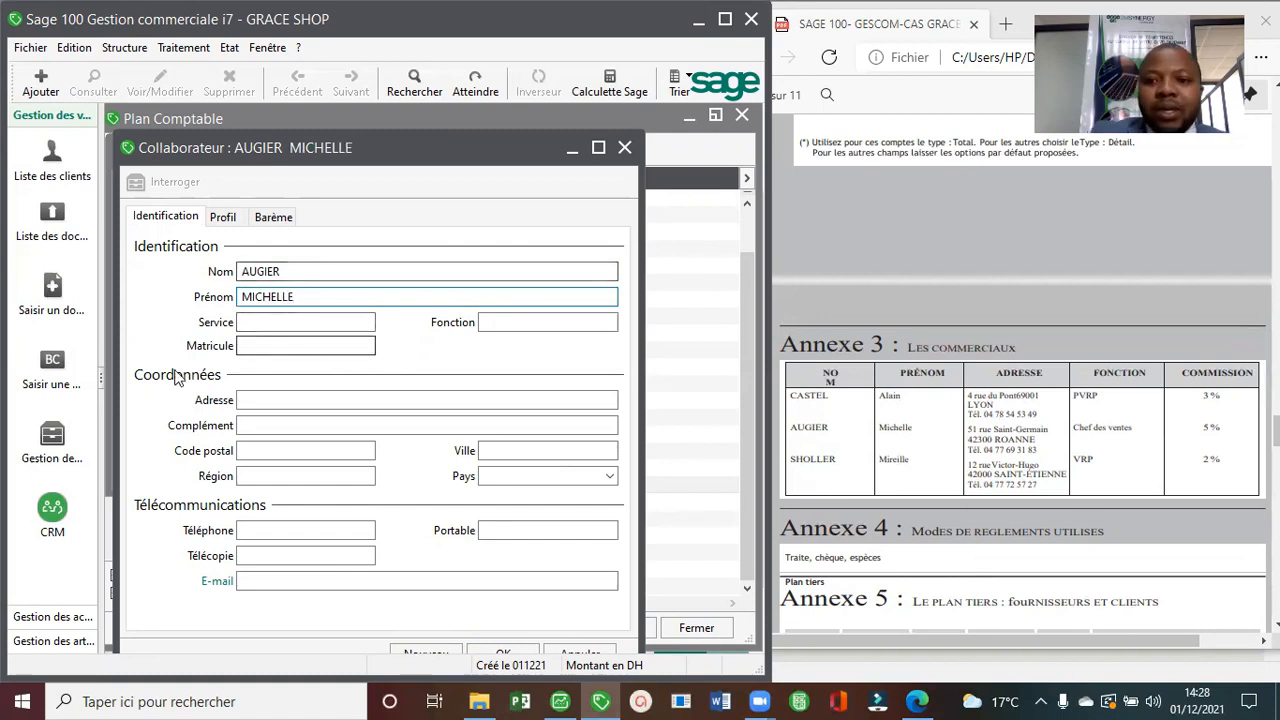
{"action": "left_click", "coordinate": [526, 323]}
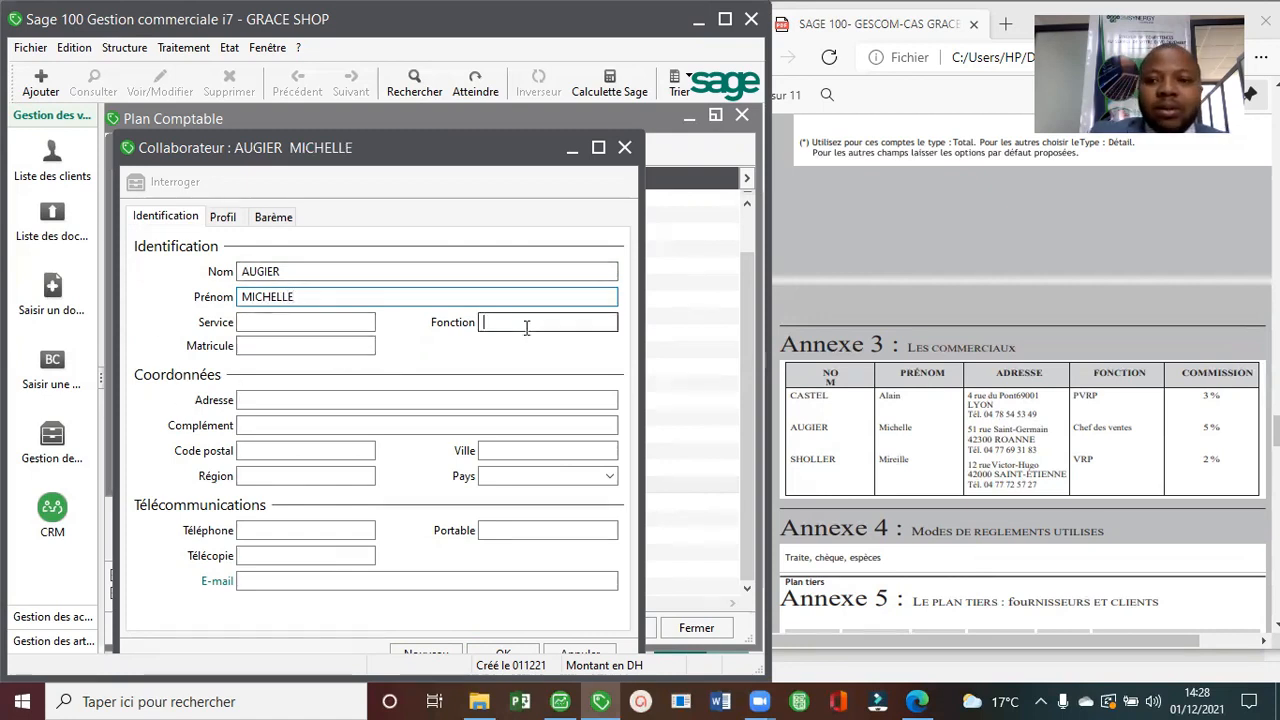
{"action": "type", "text": "CHEF DE"}
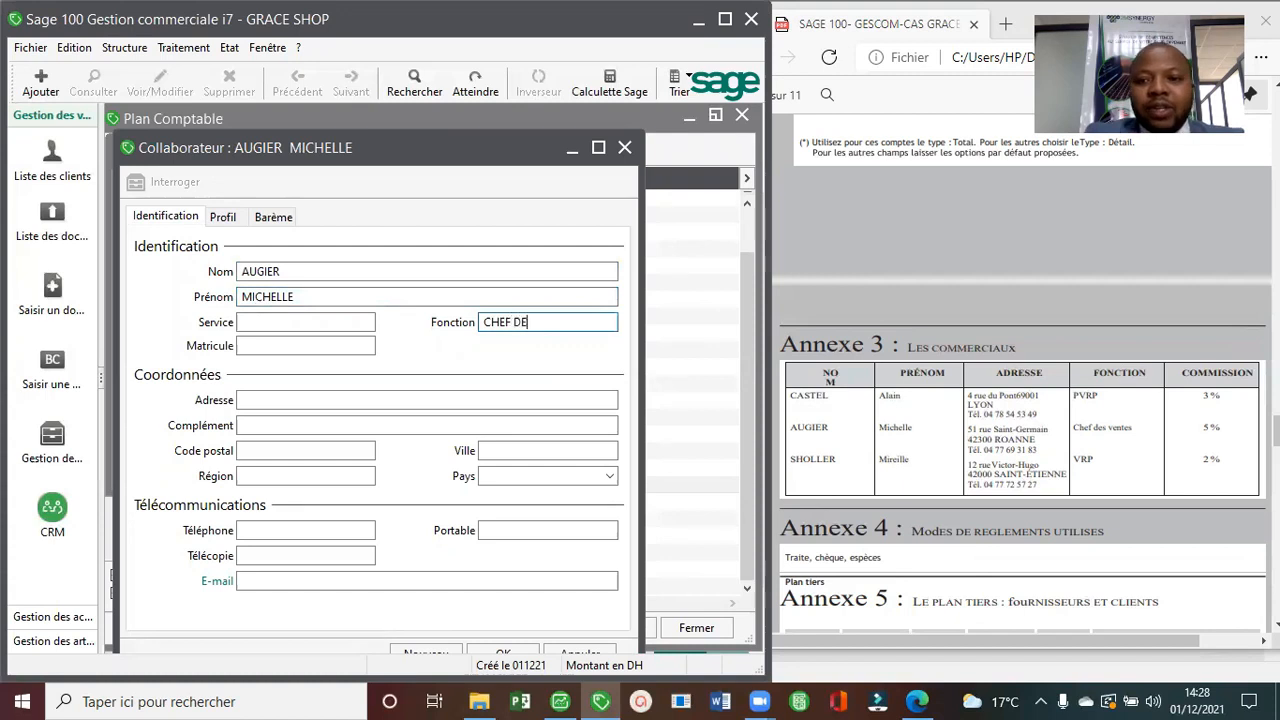
{"action": "type", "text": "S VENTES"}
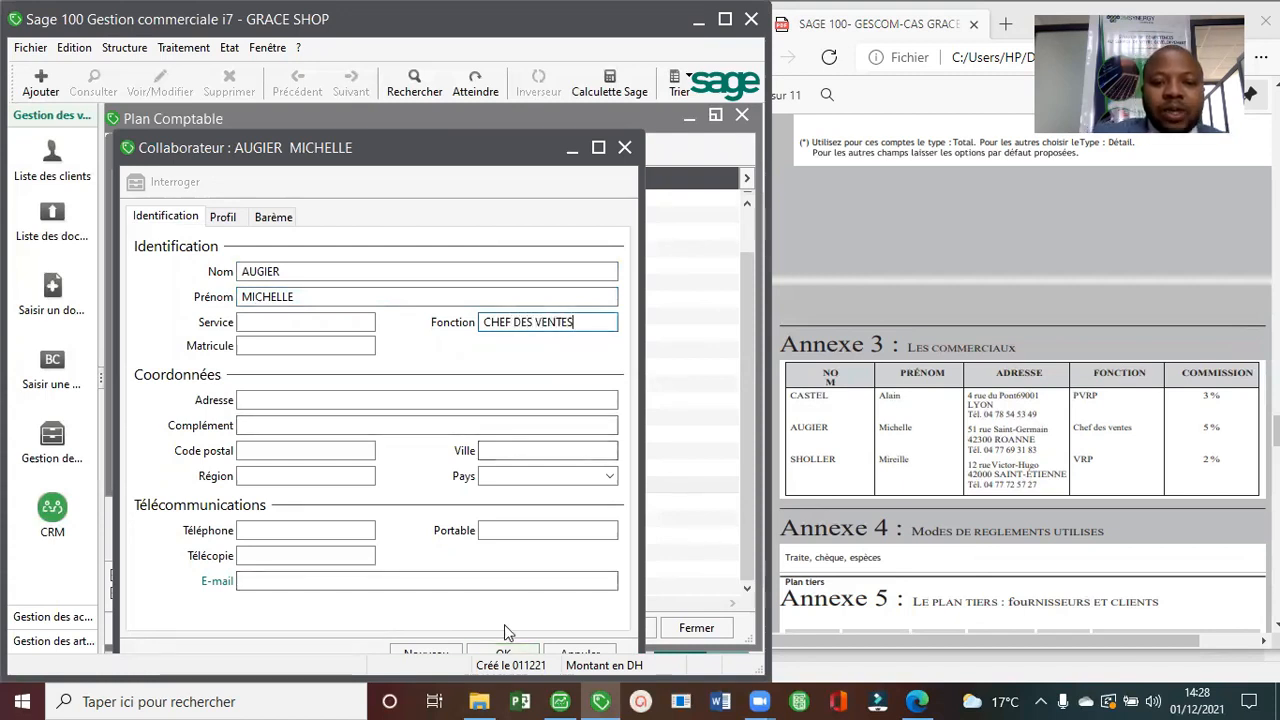
{"action": "key", "text": "Return"}
Create the collaborator record for Annexe 3's third salesperson with last name, first name and function VRP, and close the collaborator form.
{"action": "type", "text": "SHOLLER  "}
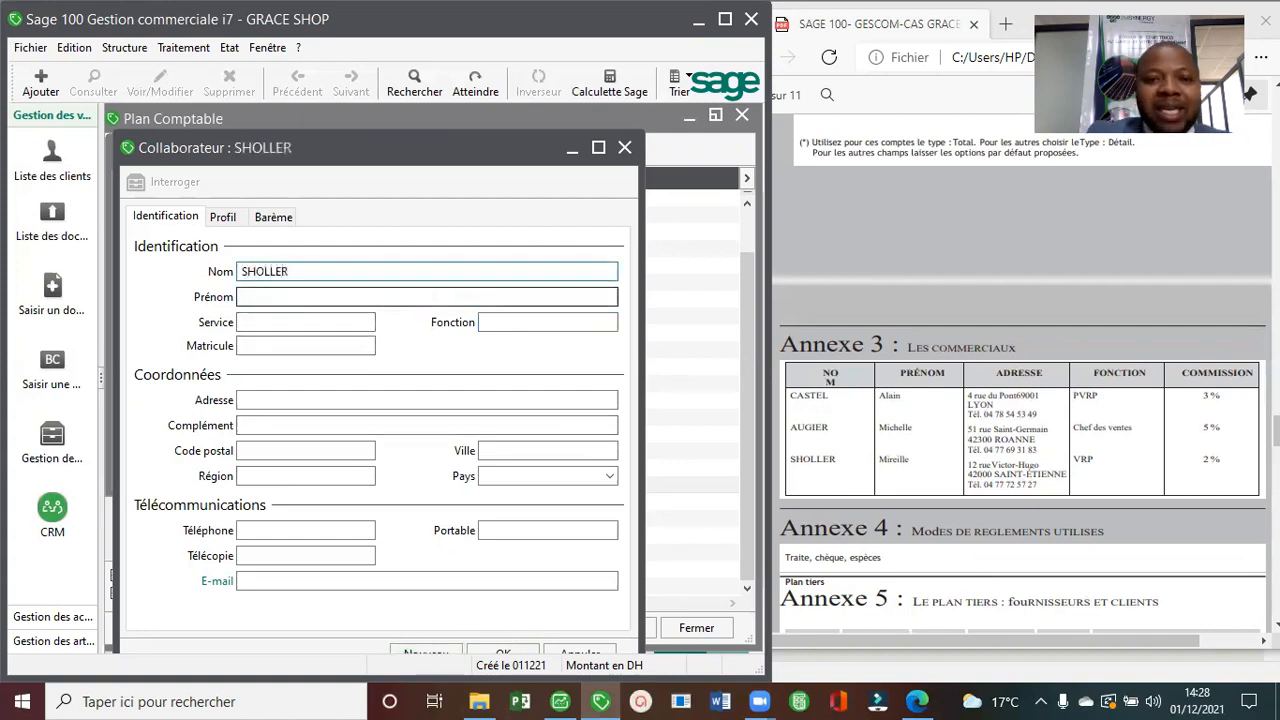
{"action": "type", "text": "MIRIELLE"}
{"action": "left_click", "coordinate": [517, 320]}
{"action": "type", "text": "VRP"}
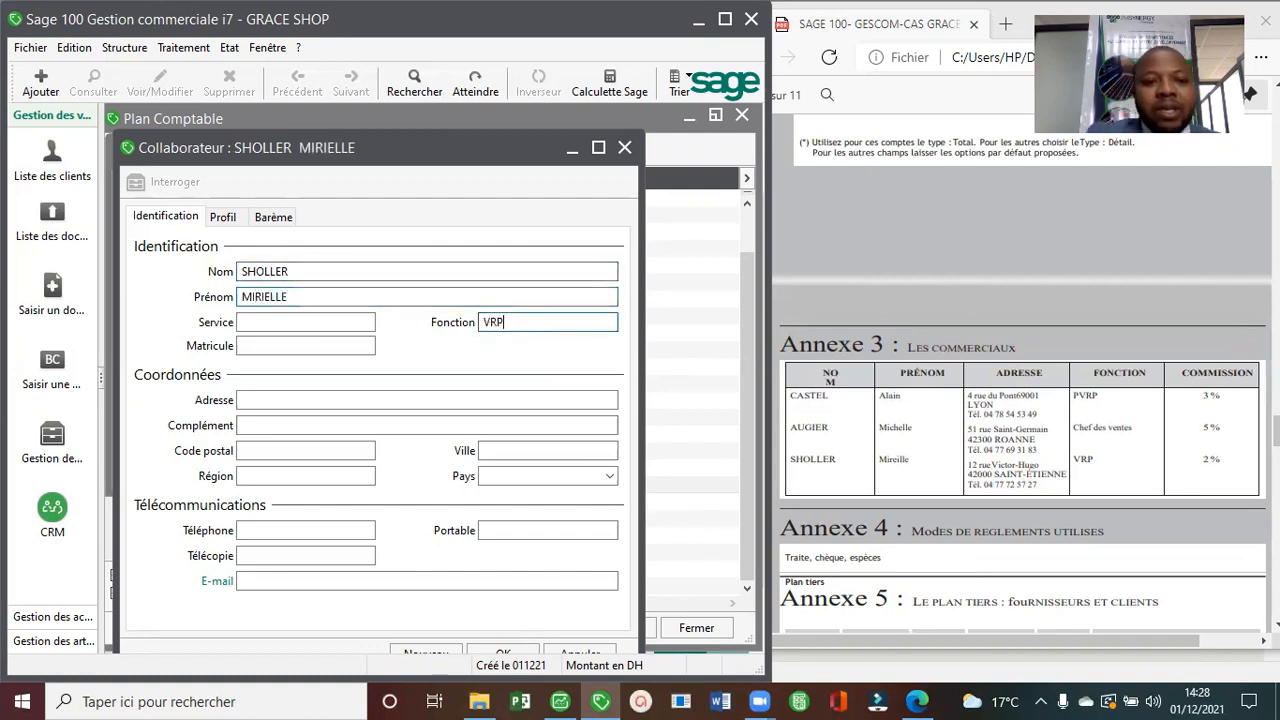
{"action": "left_click", "coordinate": [425, 652]}
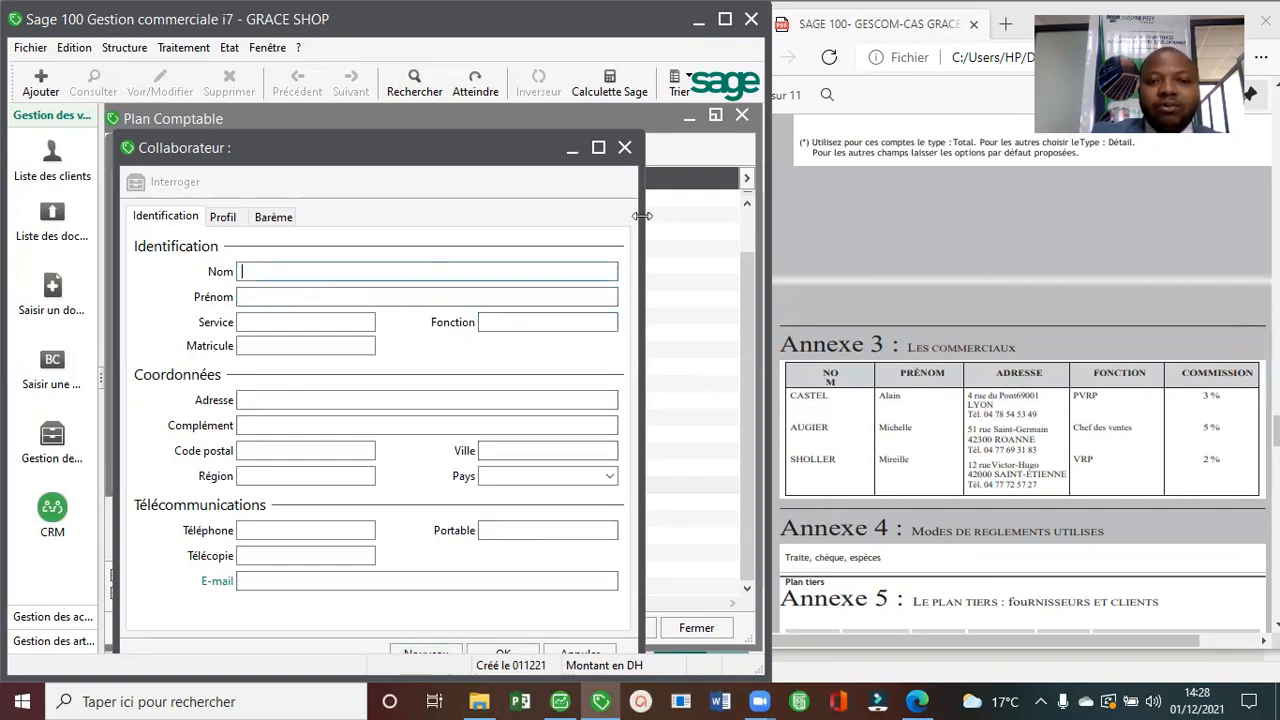
{"action": "left_click", "coordinate": [624, 147]}
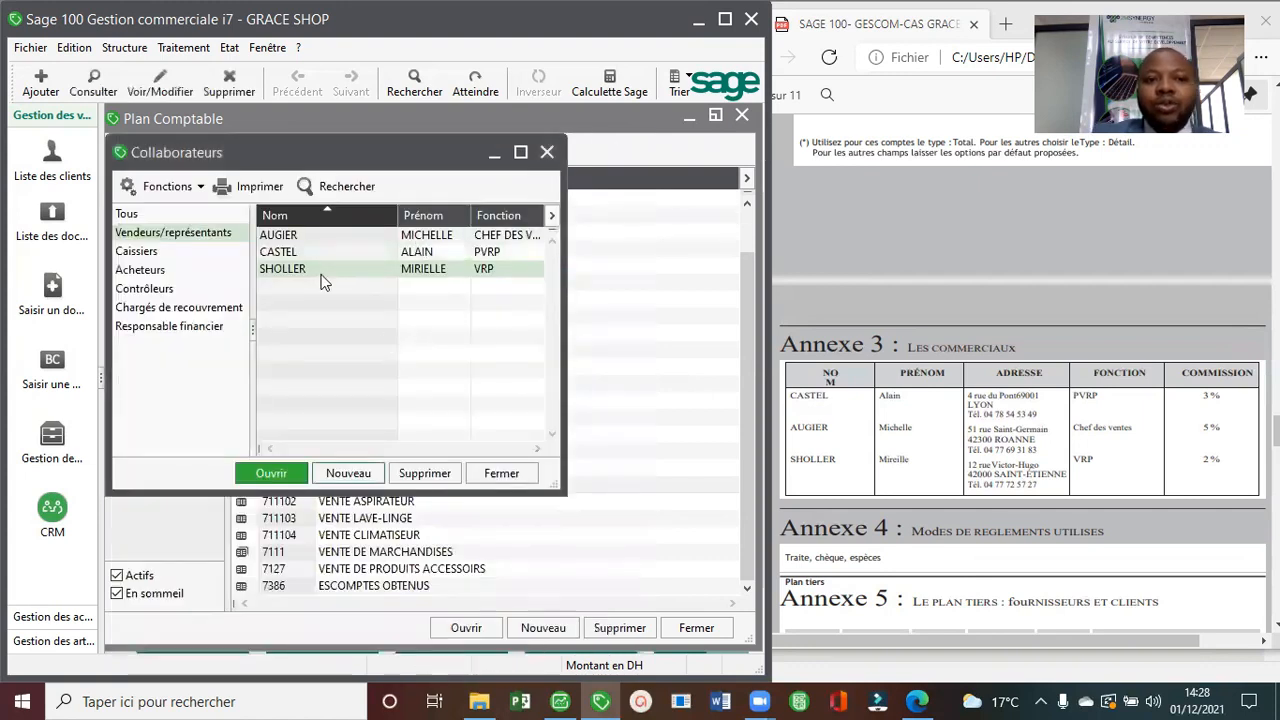
Look through the Caissiers, Acheteurs and Contrôleurs collaborator categories, and return to Vendeurs/représentants.
{"action": "left_click", "coordinate": [171, 253]}
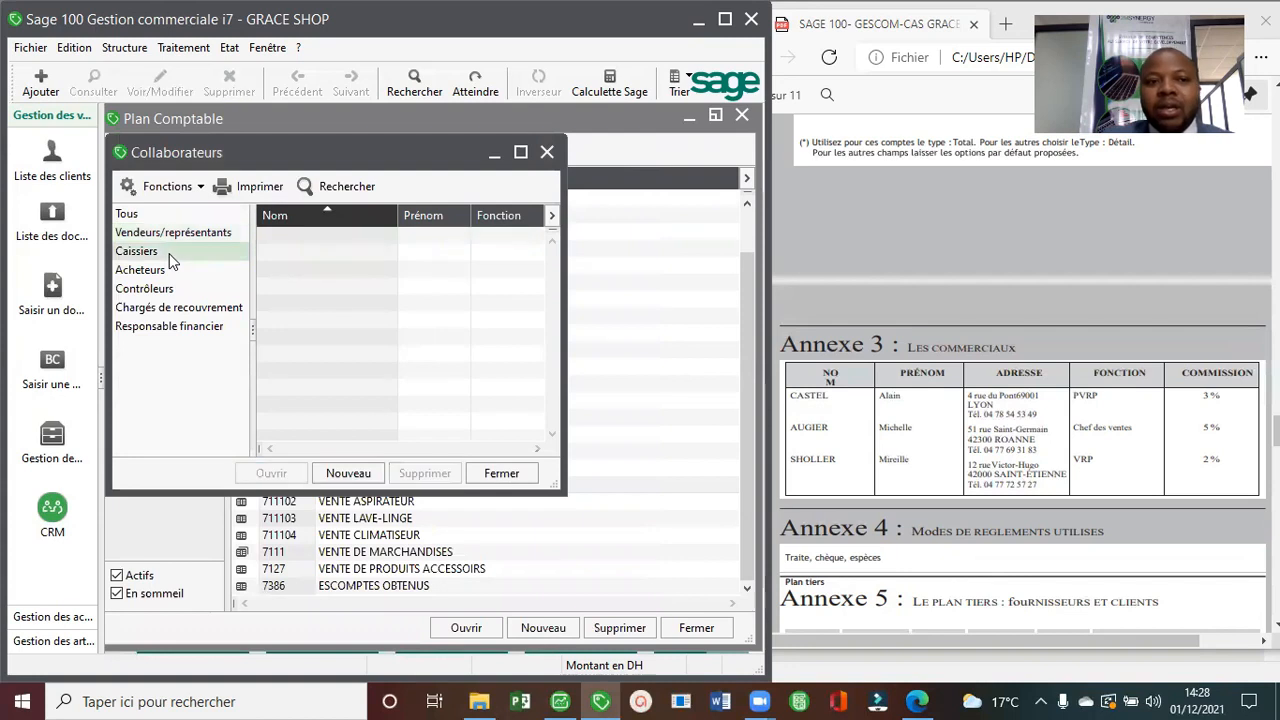
{"action": "left_click", "coordinate": [172, 270]}
{"action": "left_click", "coordinate": [170, 287]}
{"action": "left_click", "coordinate": [155, 232]}
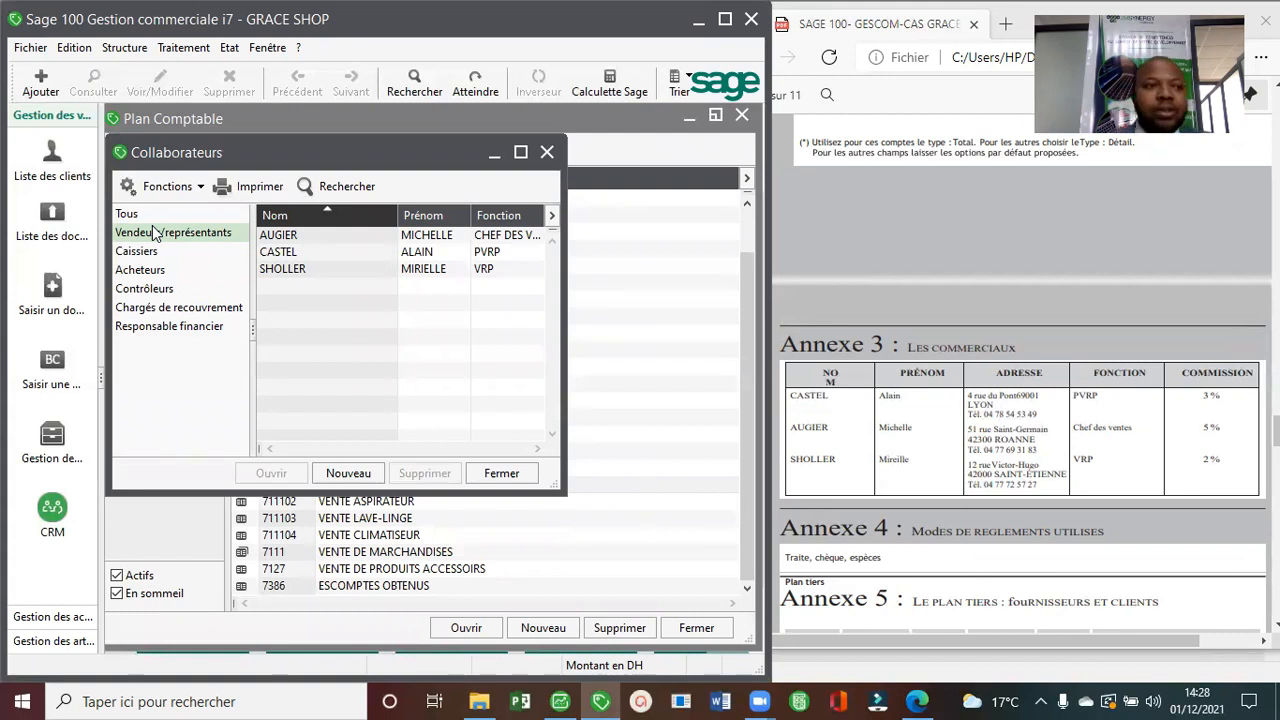
Open the Commissions représentants scales and start a new record of type Commission représentant.
{"action": "left_click", "coordinate": [128, 47]}
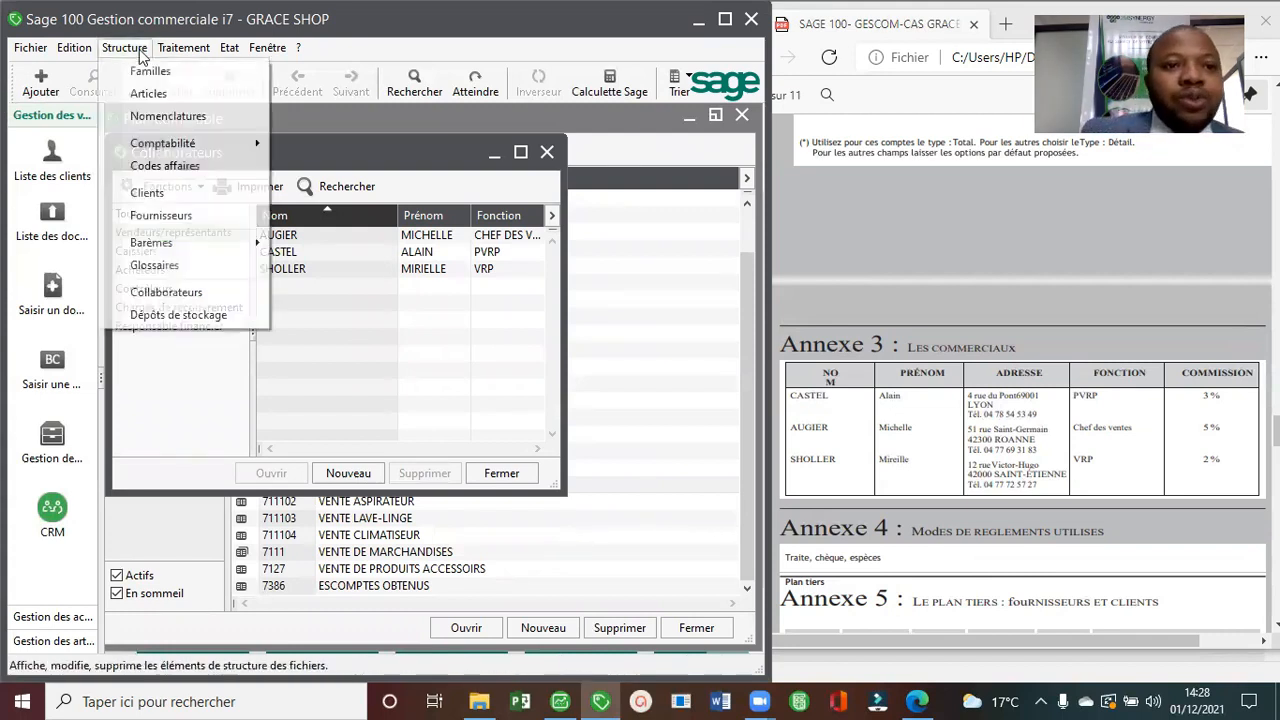
{"action": "mouse_move", "coordinate": [196, 246]}
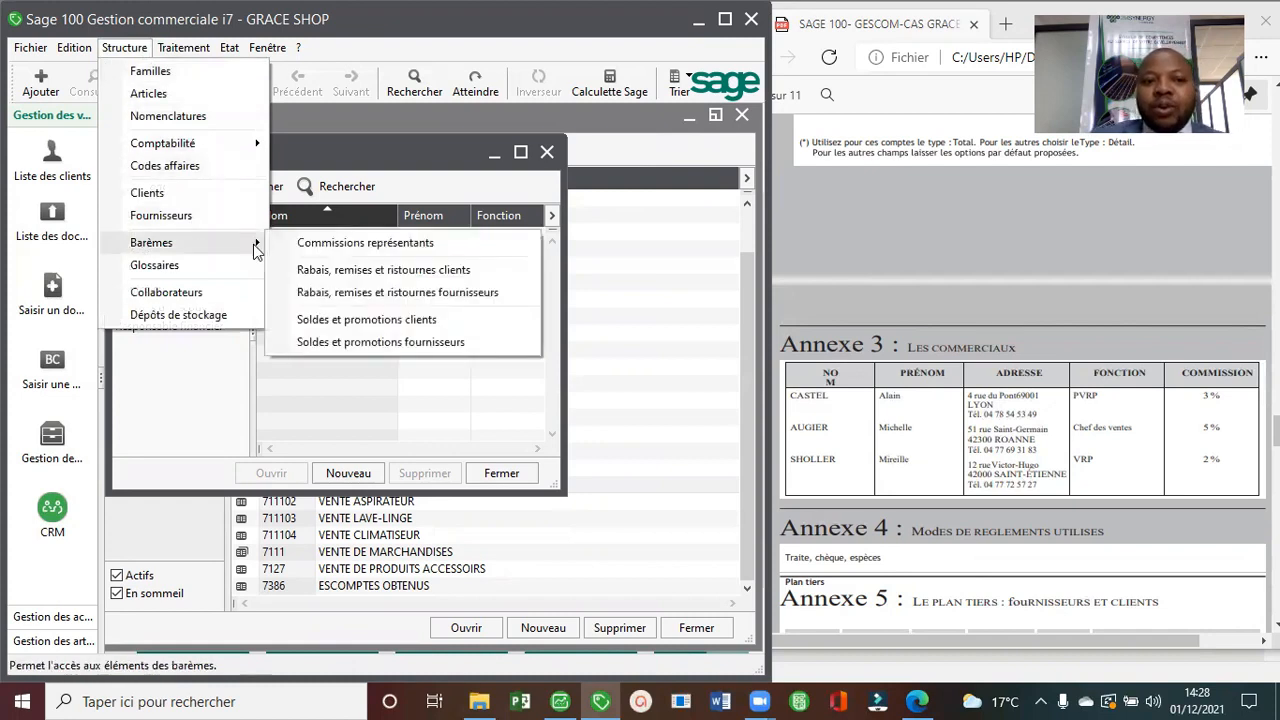
{"action": "left_click", "coordinate": [397, 250]}
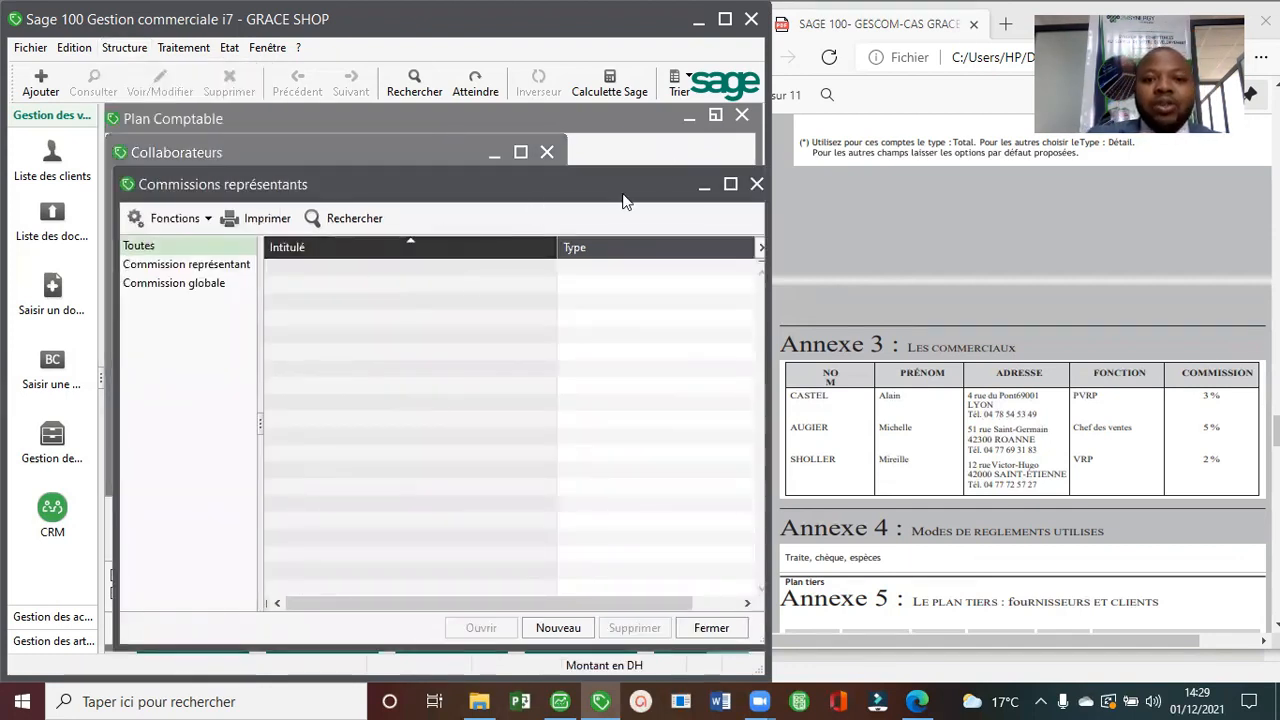
{"action": "left_click_drag", "start_coordinate": [615, 193], "coordinate": [617, 173]}
{"action": "left_click", "coordinate": [224, 247]}
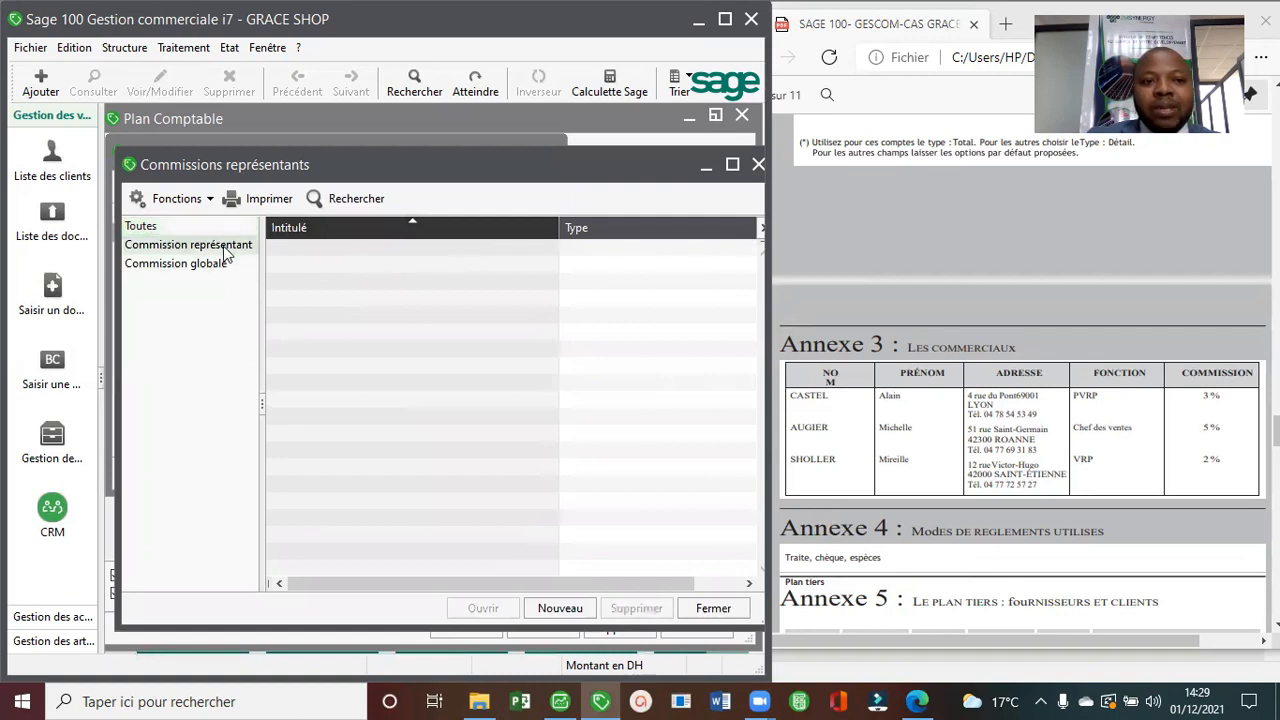
{"action": "left_click", "coordinate": [560, 610]}
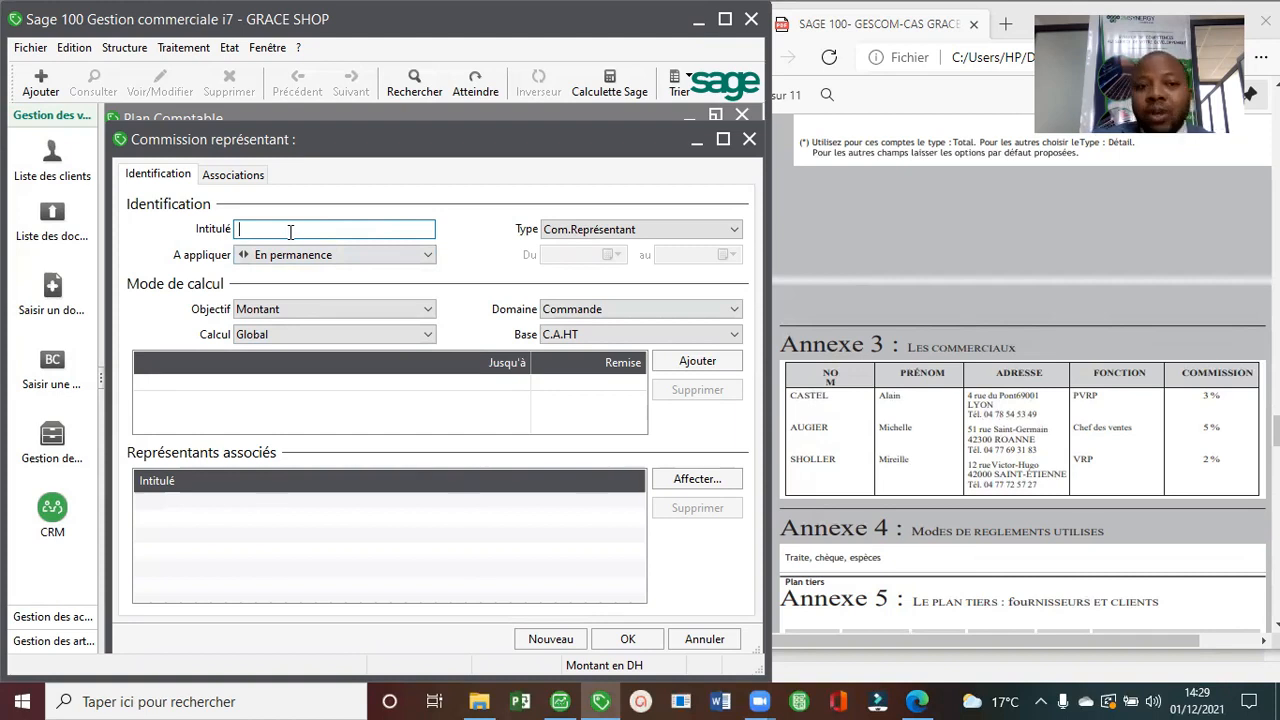
Title the commission scale with the first salesperson's last name and keep Montant as its objective.
{"action": "type", "text": "CA"}
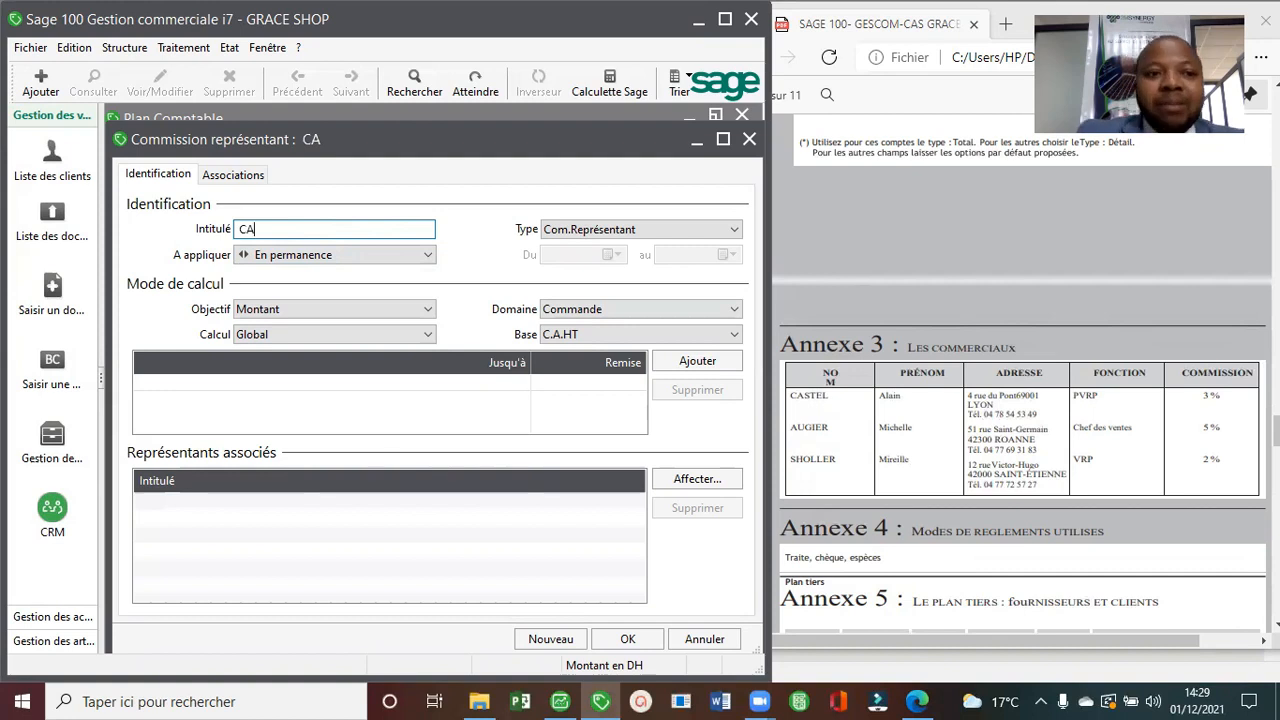
{"action": "type", "text": "STEL"}
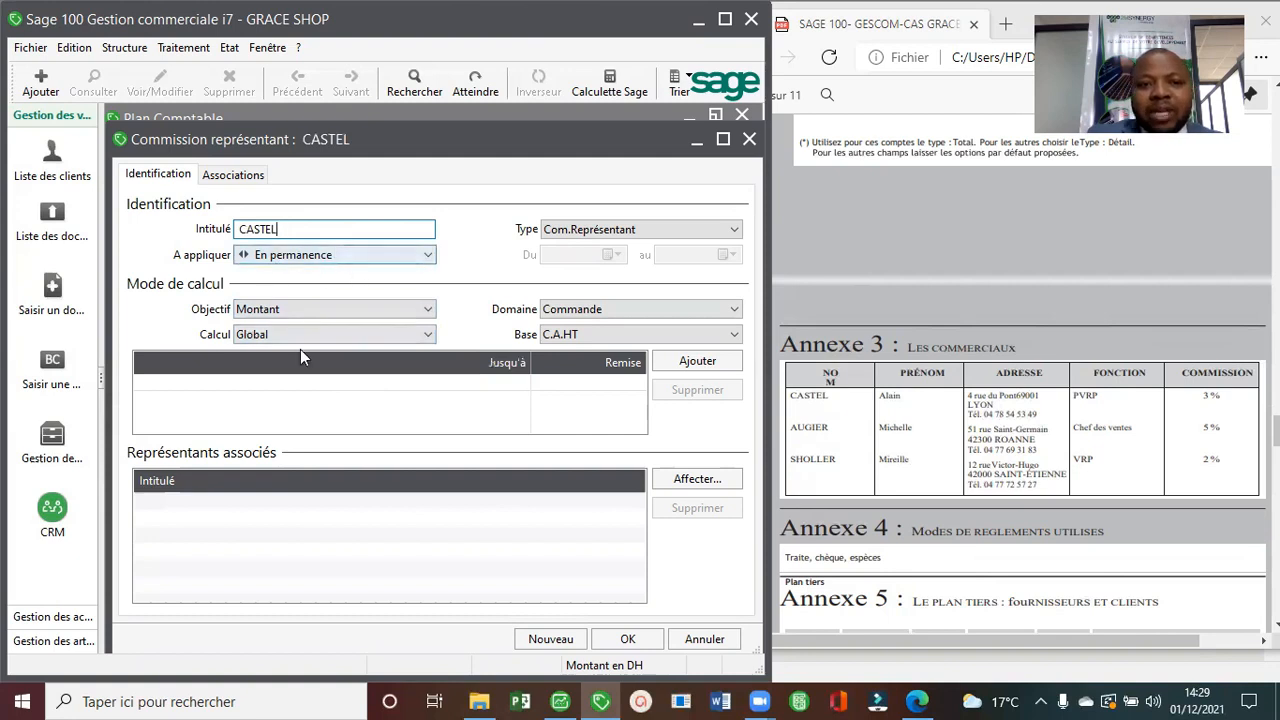
{"action": "left_click", "coordinate": [330, 308]}
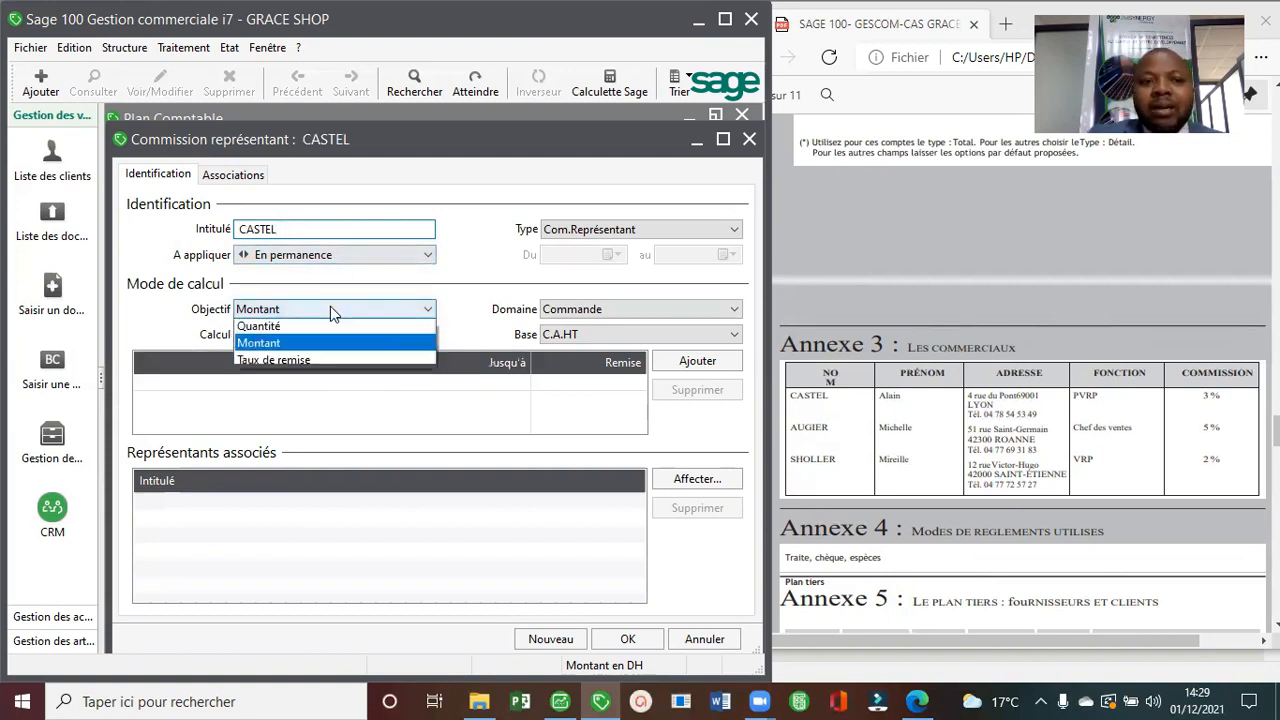
{"action": "left_click", "coordinate": [298, 345]}
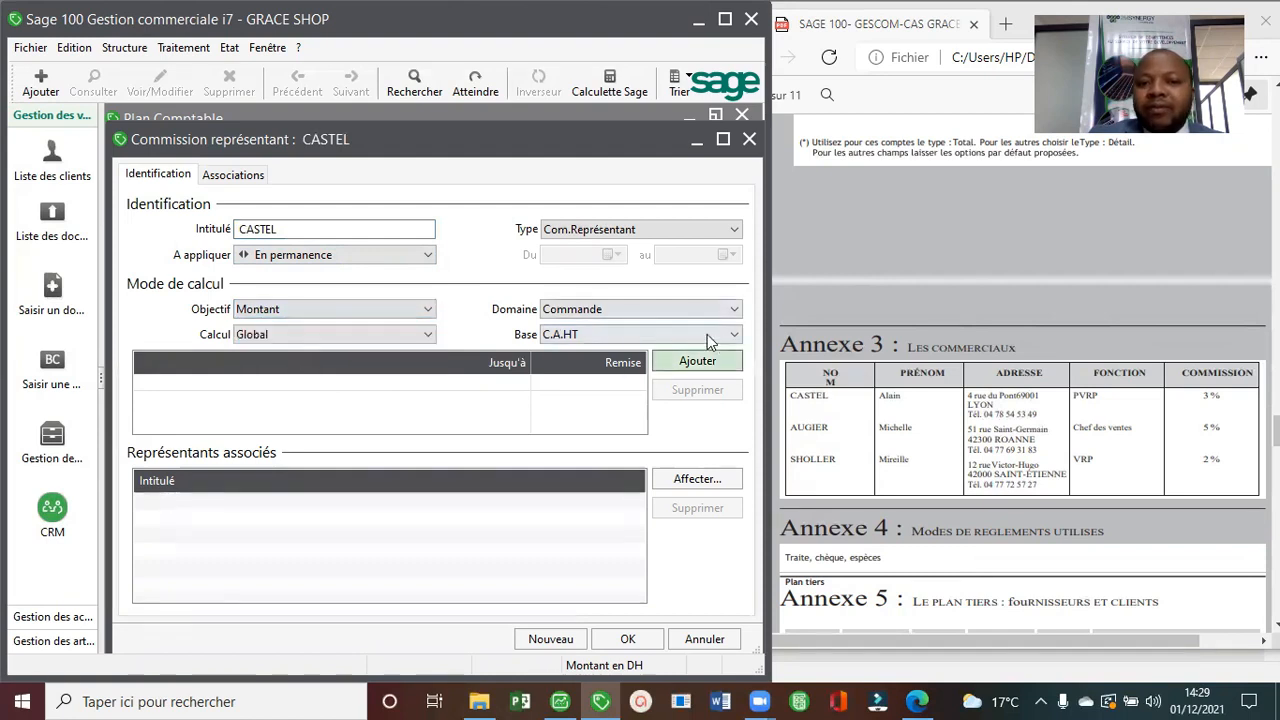
Add a commission bracket up to 999999 at 3% to the first salesperson's scale and validate it.
{"action": "left_click", "coordinate": [722, 365]}
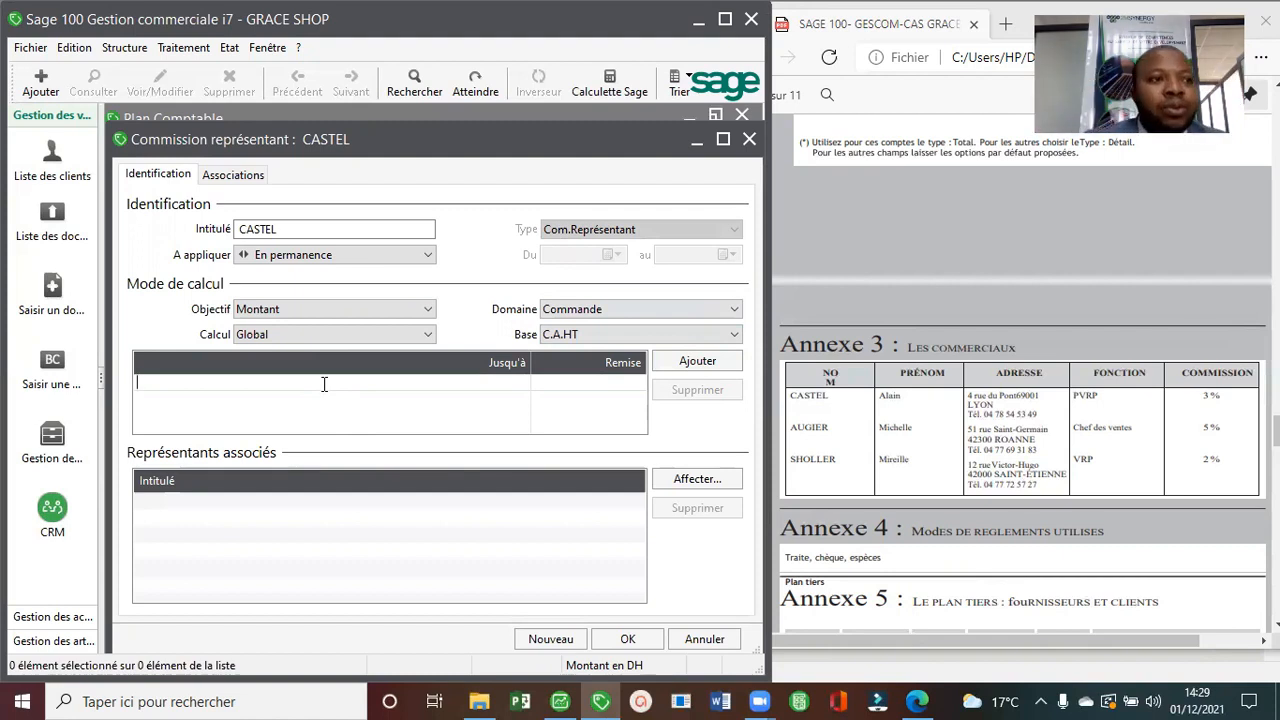
{"action": "type", "text": "999999"}
{"action": "key", "text": "Tab"}
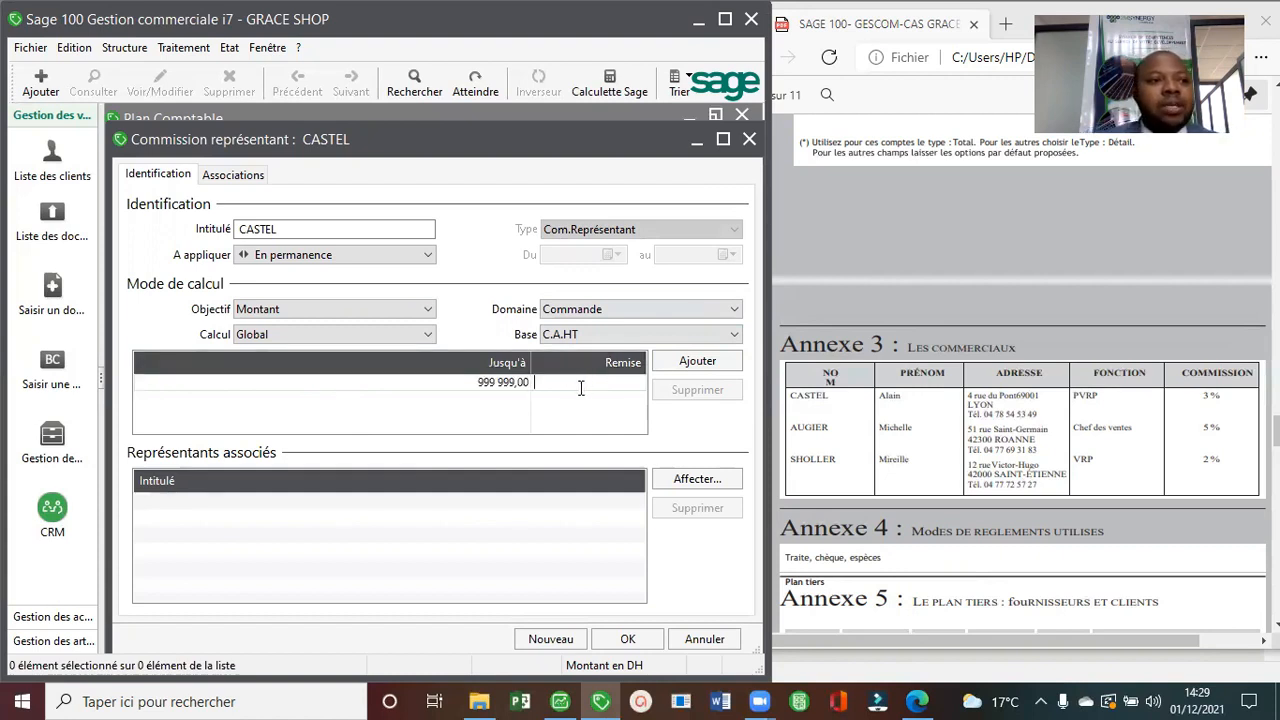
{"action": "type", "text": "3"}
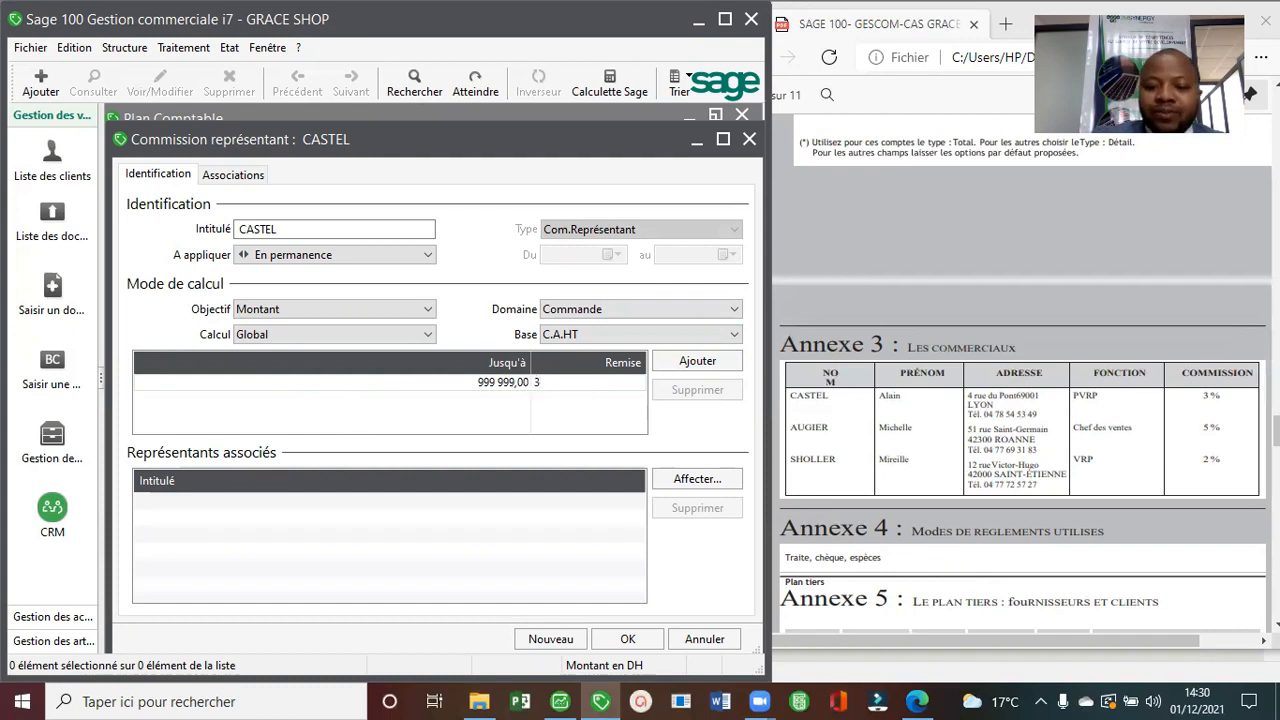
{"action": "left_click", "coordinate": [579, 386]}
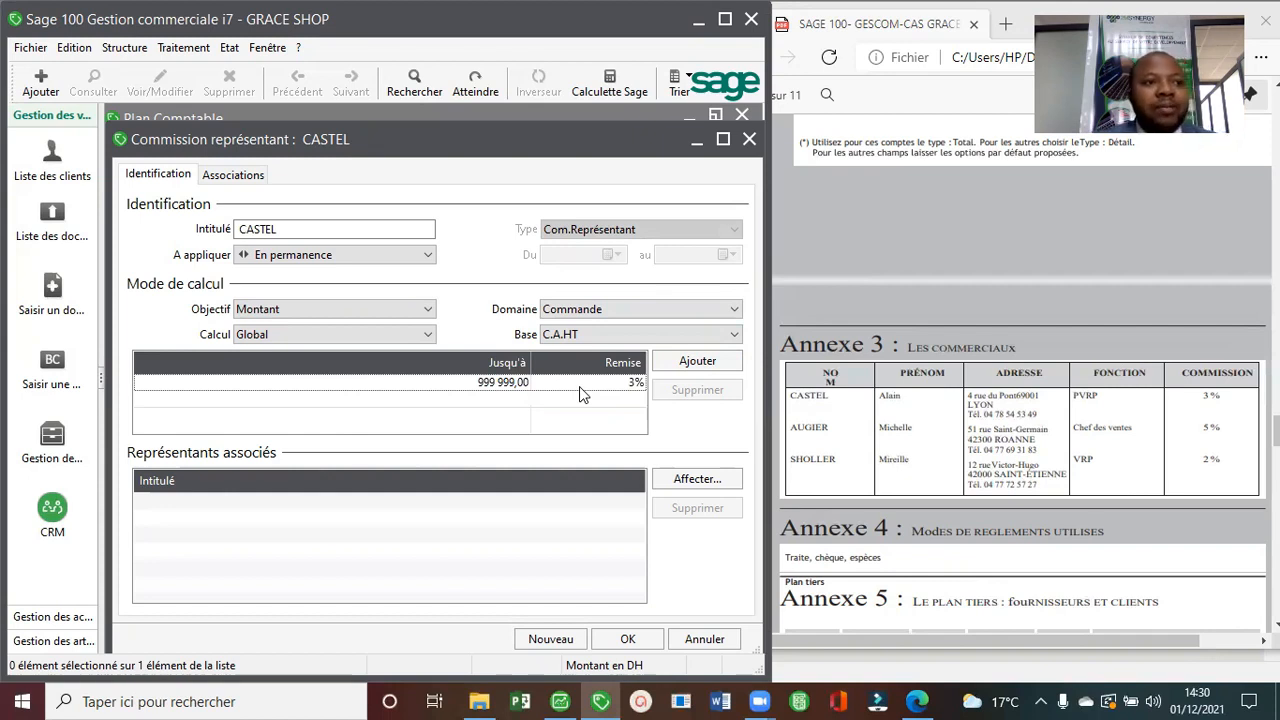
{"action": "key", "text": "Return"}
Title the new commission scale with the Chef des ventes's last name and add a bracket up to 999999 at 5%.
{"action": "type", "text": "AUGIER"}
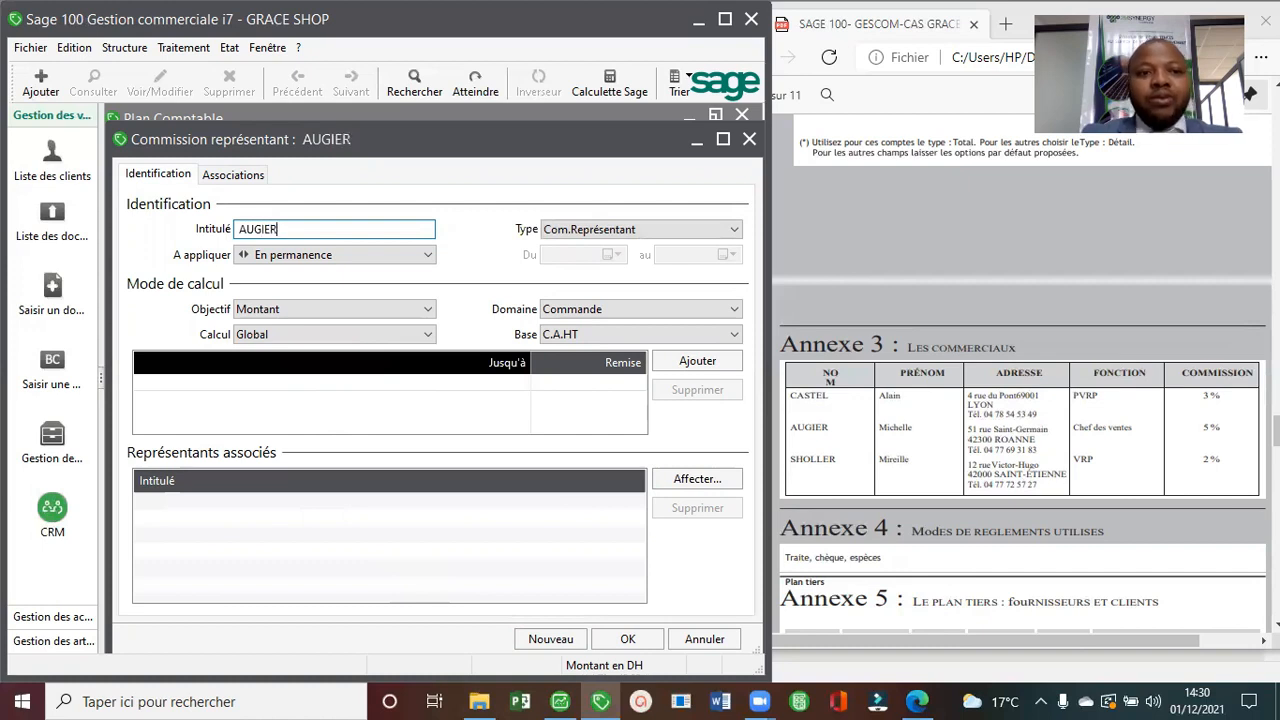
{"action": "left_click", "coordinate": [680, 366]}
{"action": "type", "text": "9999999"}
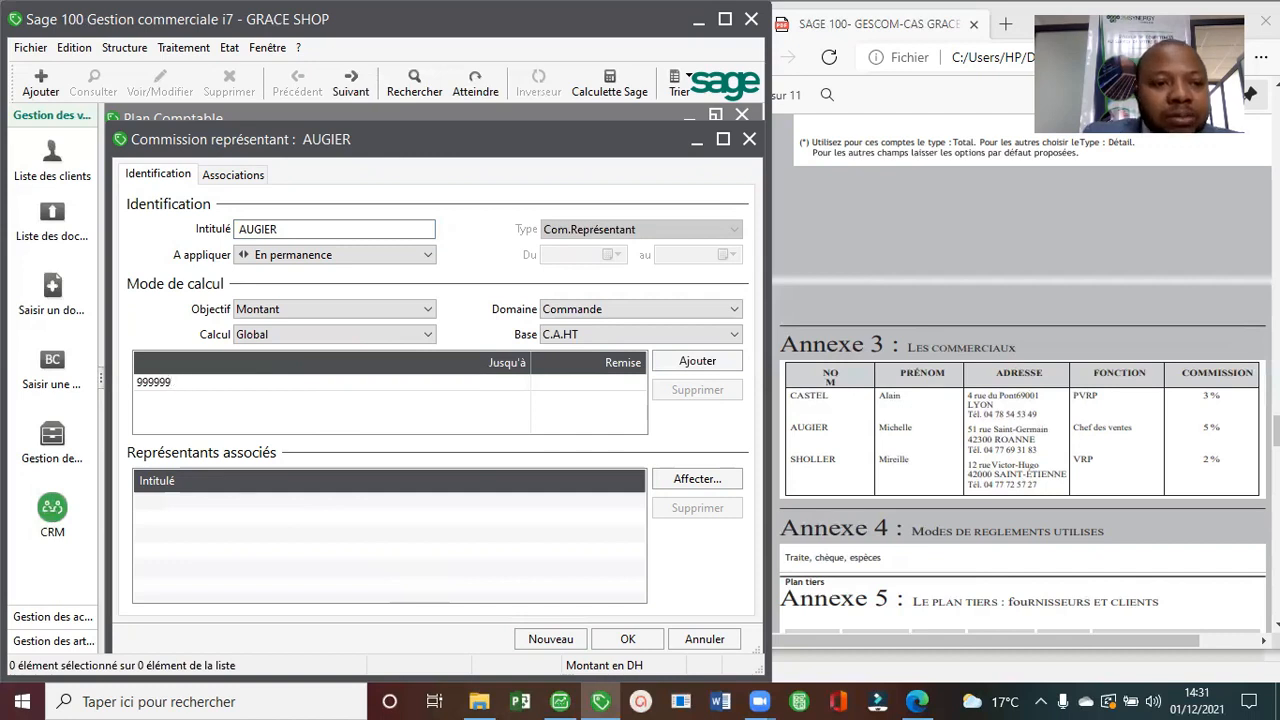
{"action": "key", "text": "Tab"}
{"action": "type", "text": "5"}
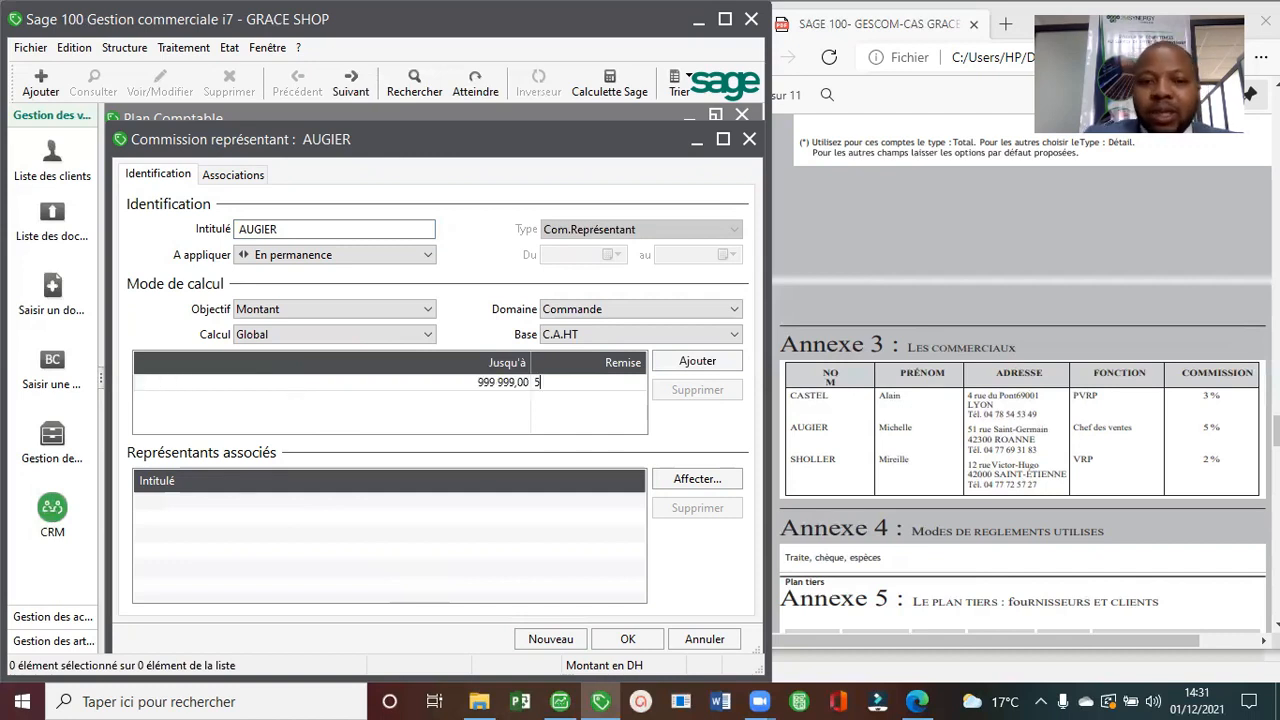
{"action": "type", "text": "%"}
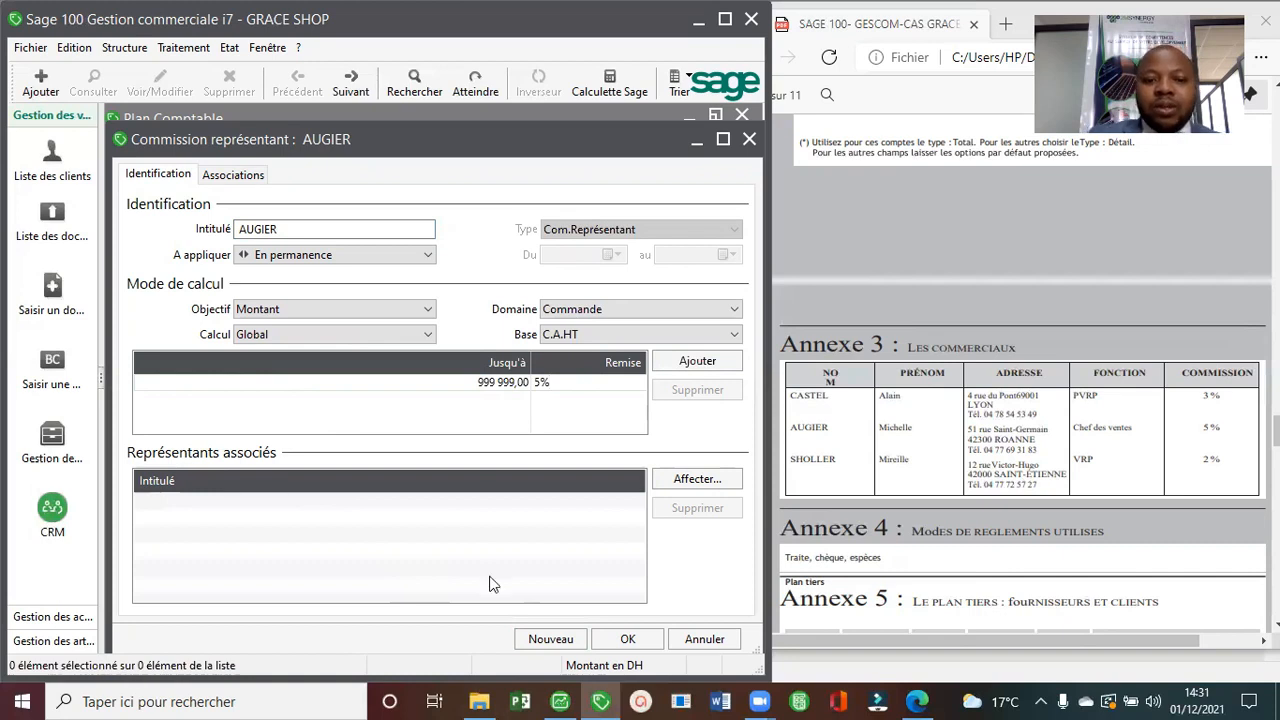
Create the VRP salesperson's commission scale, titled with the last name, with a bracket up to 999999 at 2%, and validate it.
{"action": "left_click", "coordinate": [548, 639]}
{"action": "type", "text": "SHOLLER"}
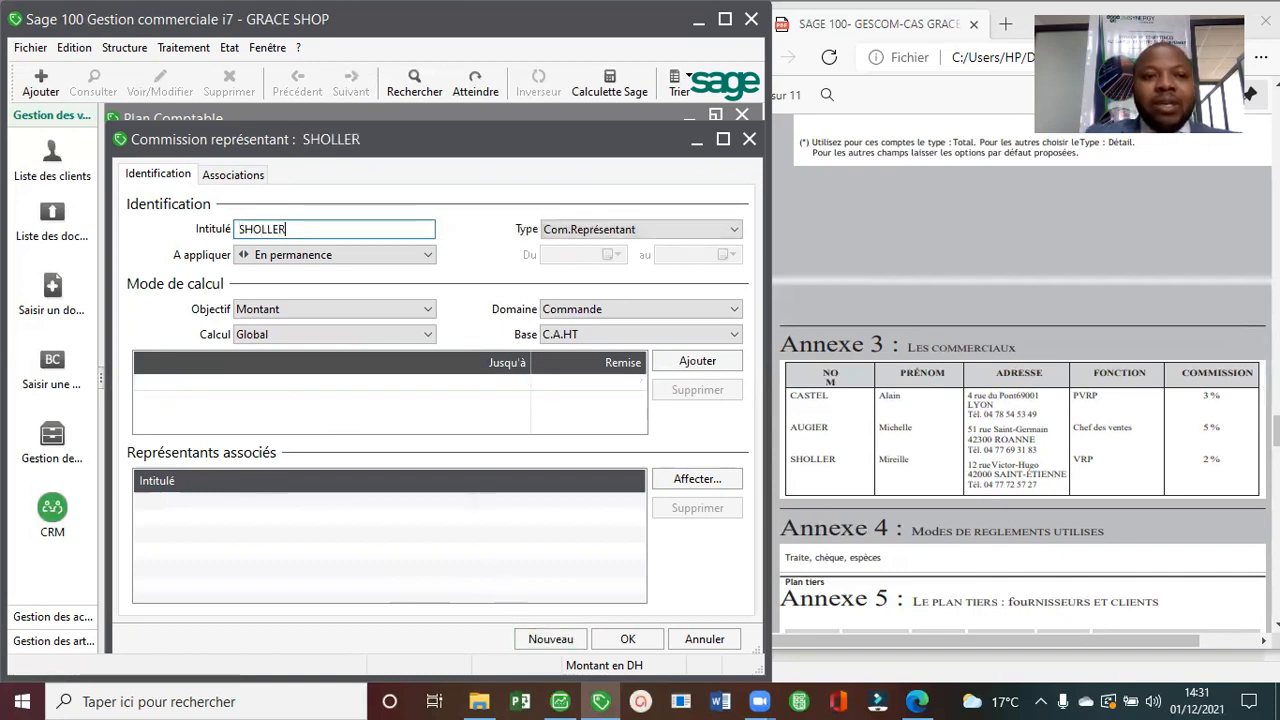
{"action": "left_click", "coordinate": [697, 362]}
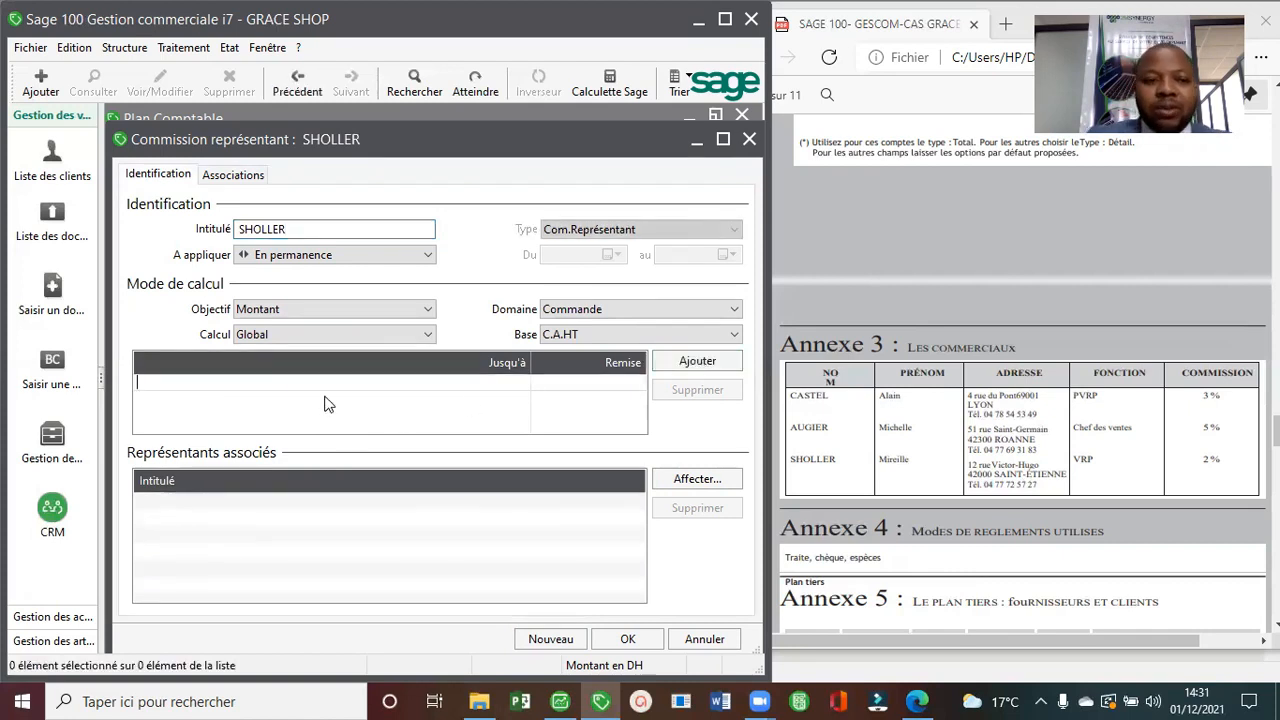
{"action": "type", "text": "999999"}
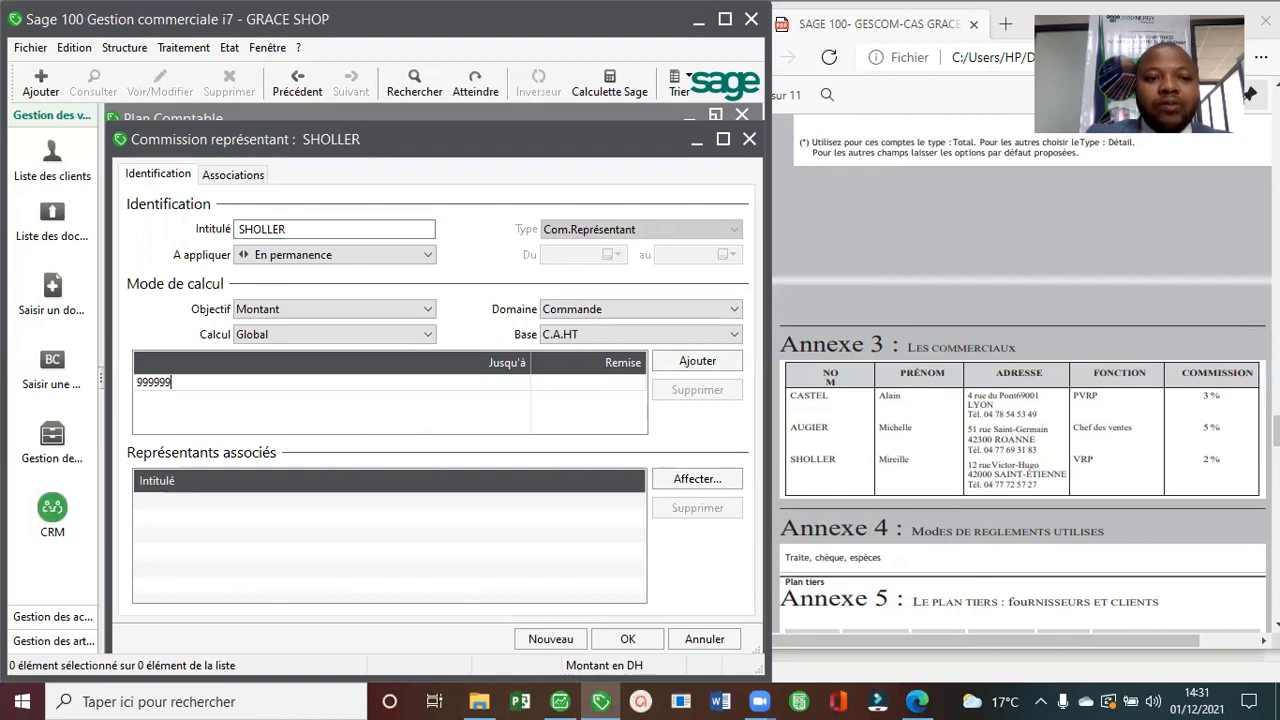
{"action": "key", "text": "Tab"}
{"action": "type", "text": "2%"}
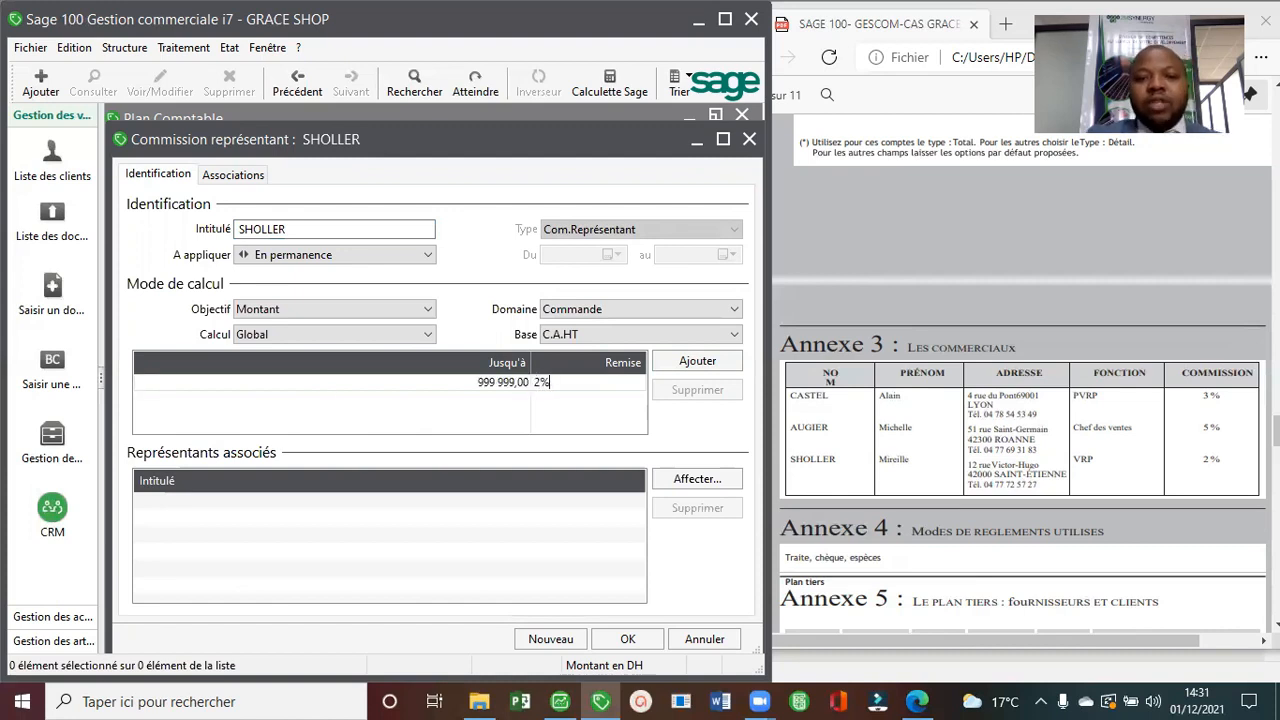
{"action": "left_click", "coordinate": [611, 640]}
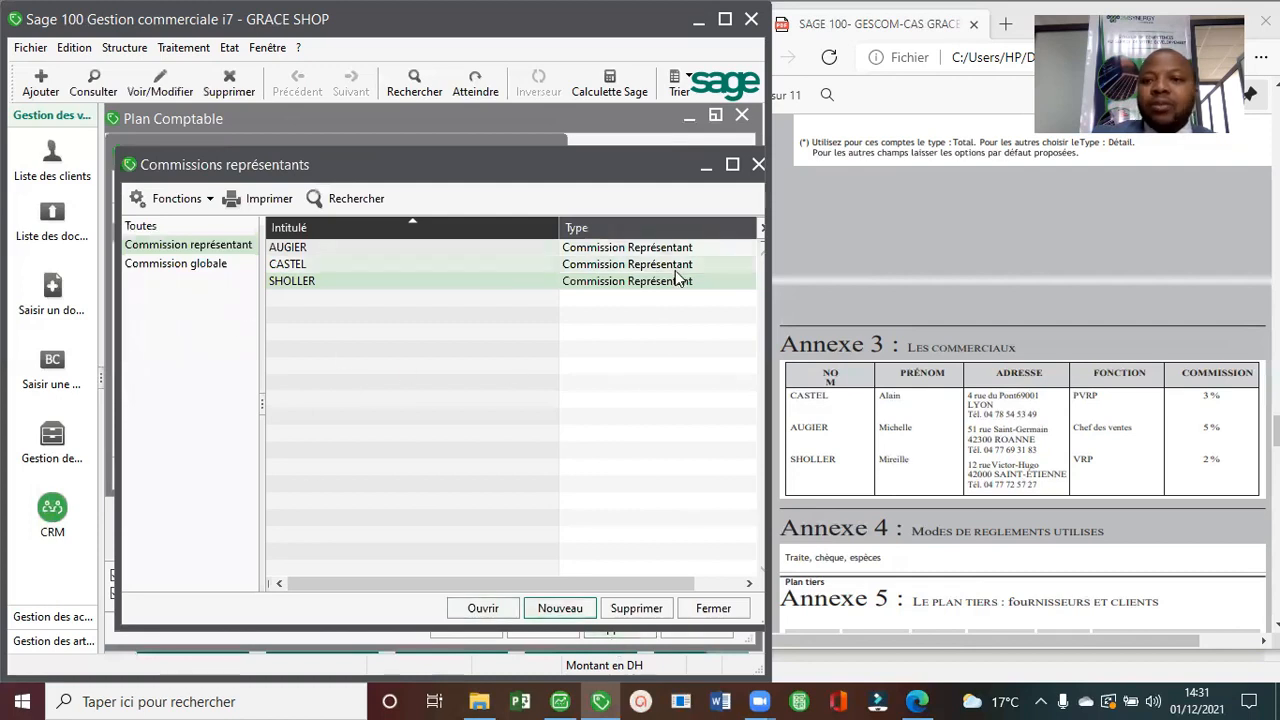
Assign the matching commission scale to the Chef des ventes collaborator's record and validate it.
{"action": "left_click", "coordinate": [485, 142]}
{"action": "double_click", "coordinate": [325, 240]}
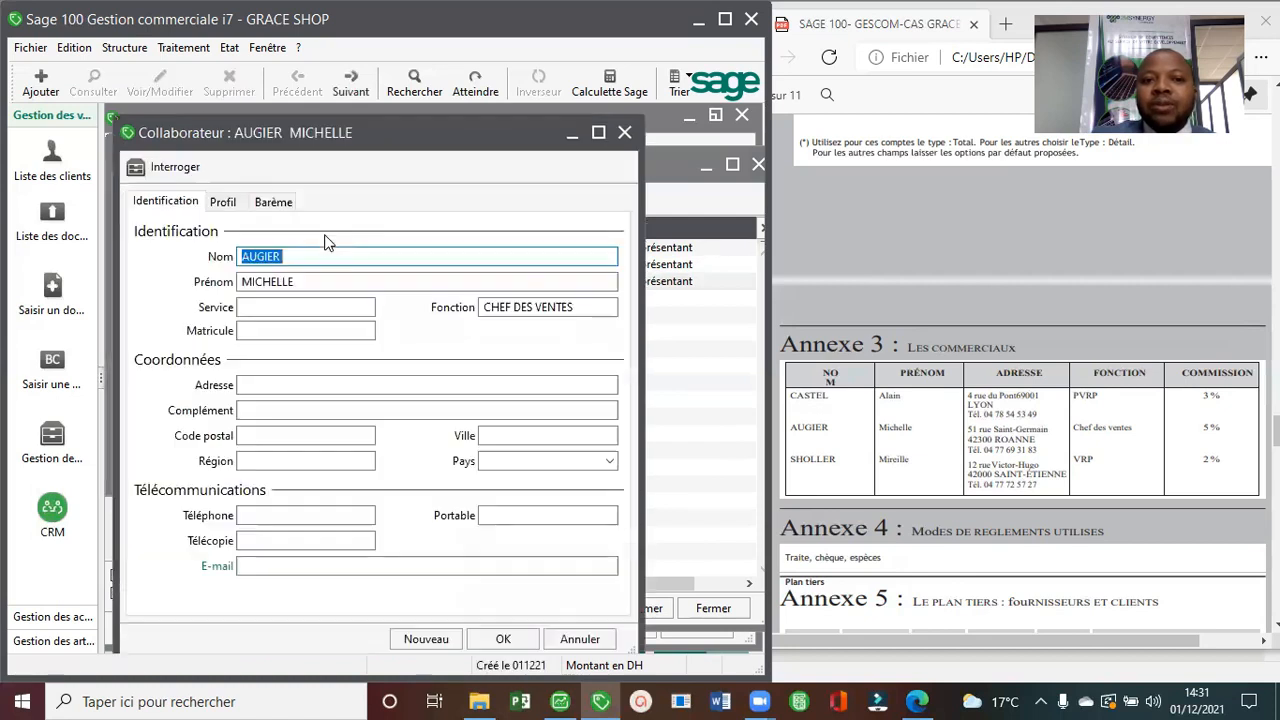
{"action": "left_click", "coordinate": [274, 200]}
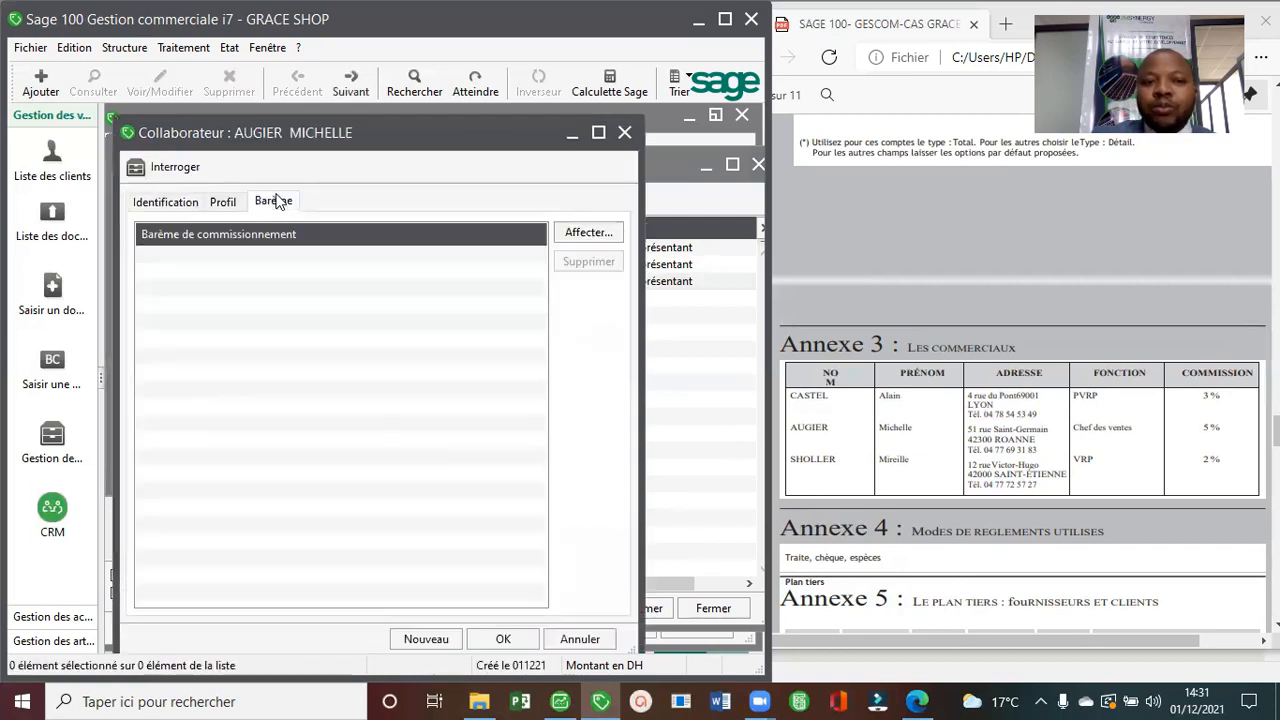
{"action": "left_click", "coordinate": [588, 232]}
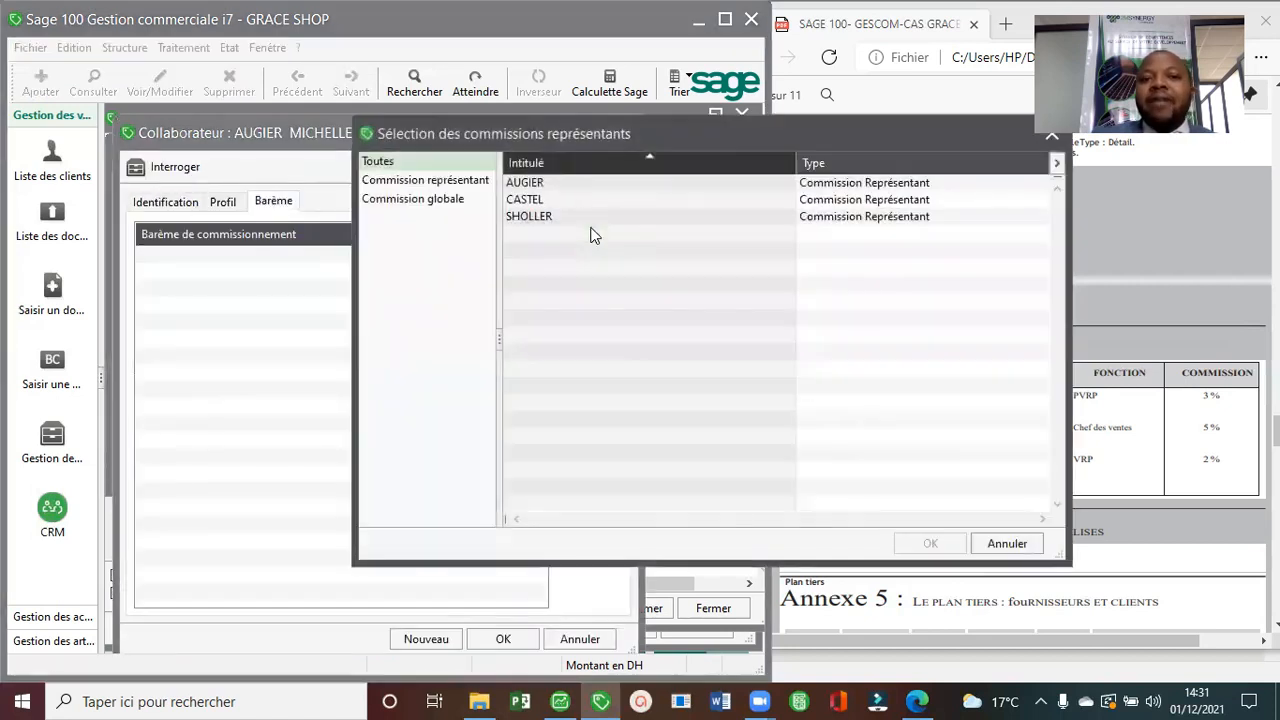
{"action": "double_click", "coordinate": [533, 183]}
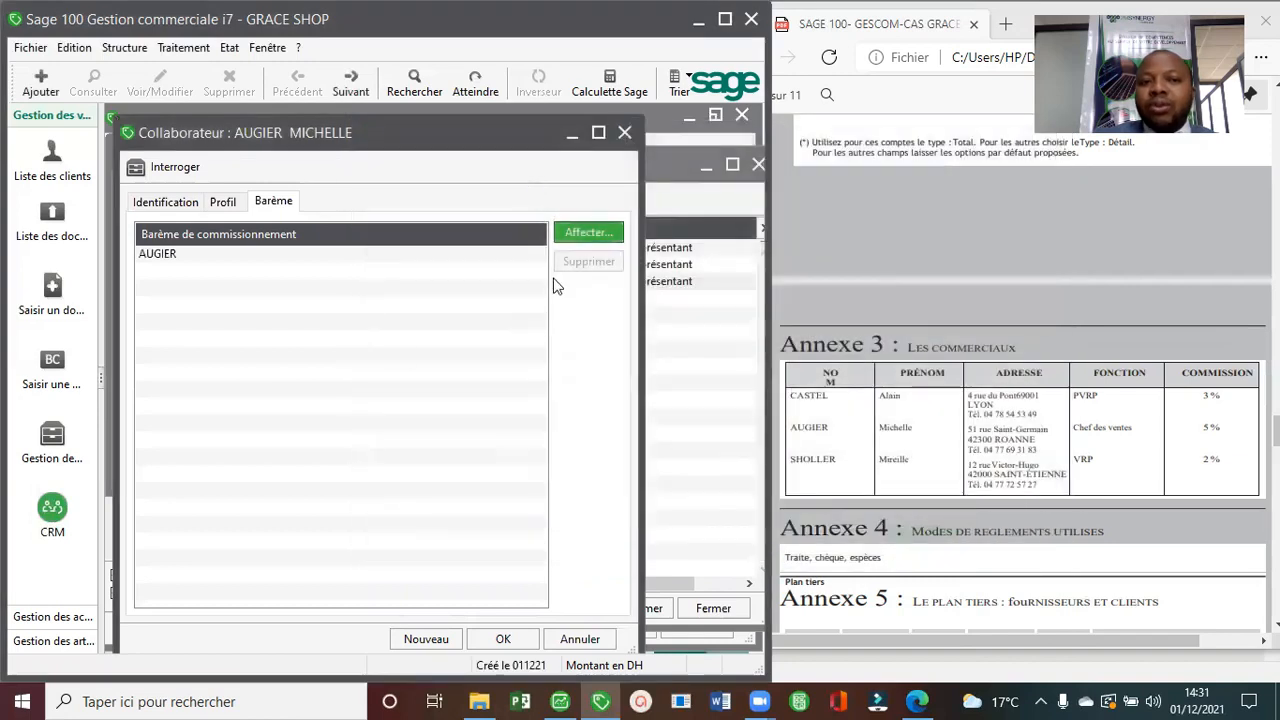
{"action": "left_click", "coordinate": [503, 640]}
Assign the matching commission scale to the PVRP collaborator's record and validate it.
{"action": "double_click", "coordinate": [300, 252]}
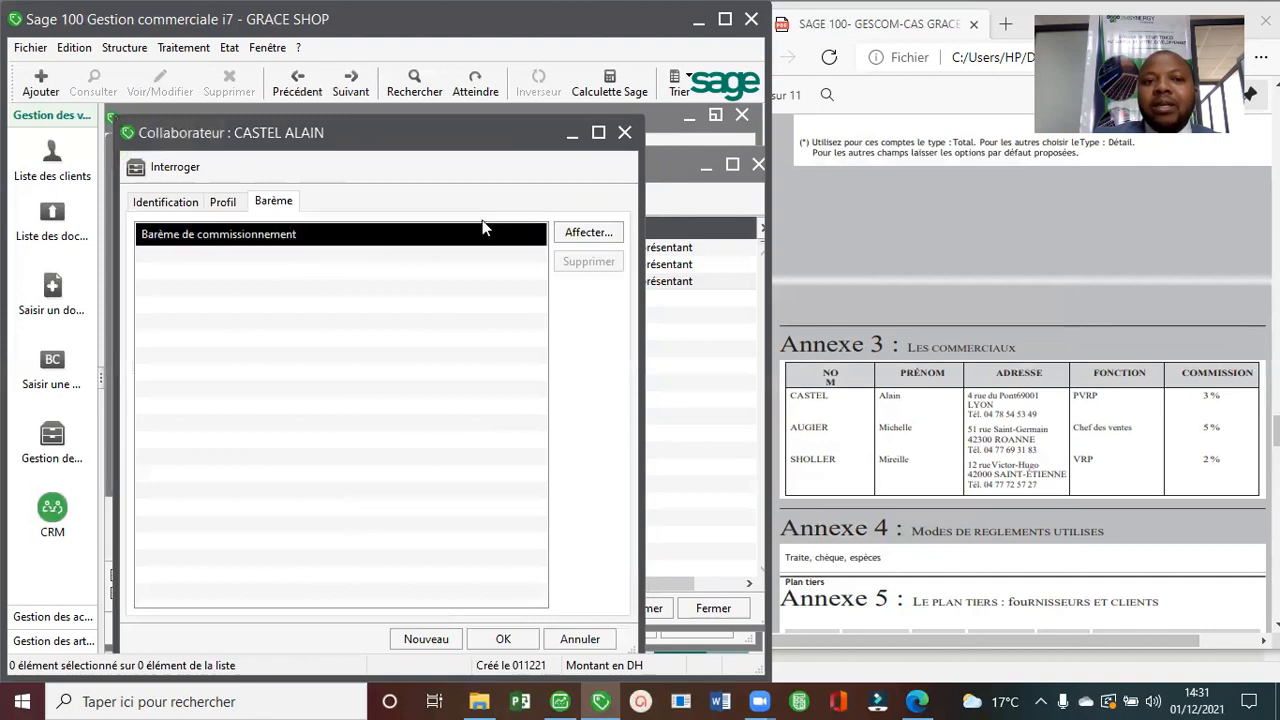
{"action": "left_click", "coordinate": [588, 232]}
{"action": "double_click", "coordinate": [557, 205]}
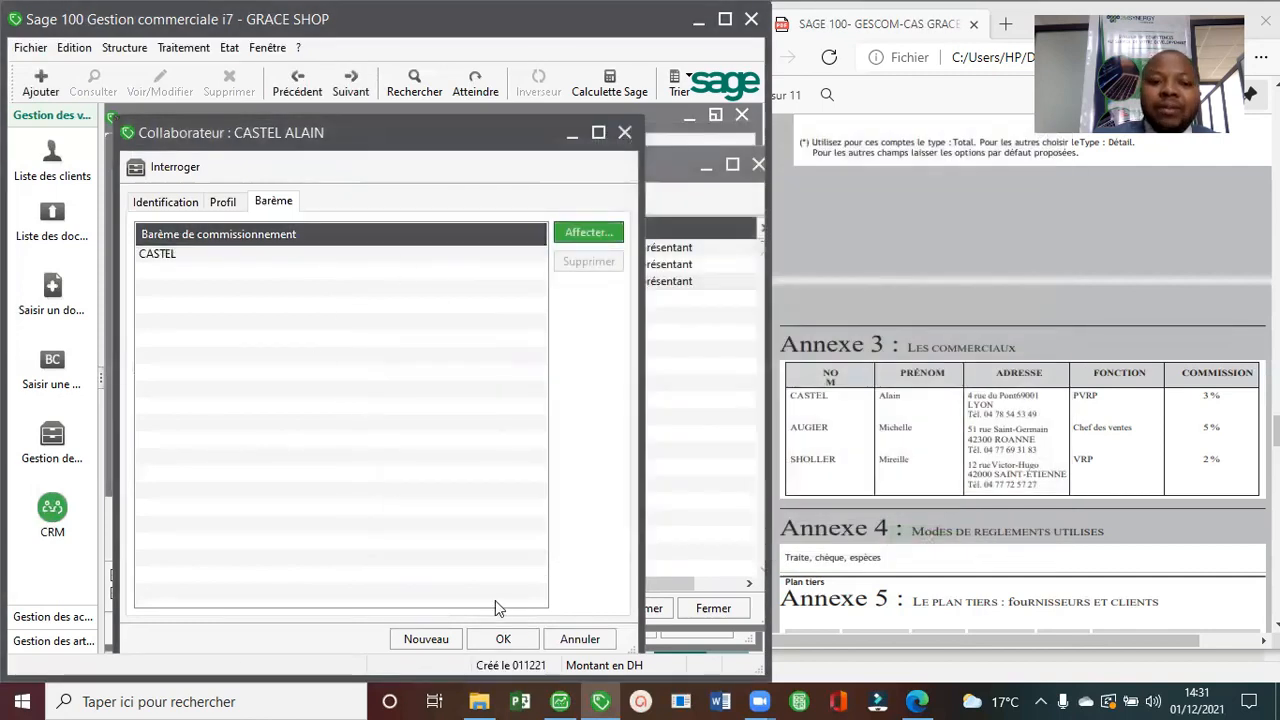
{"action": "left_click", "coordinate": [503, 641]}
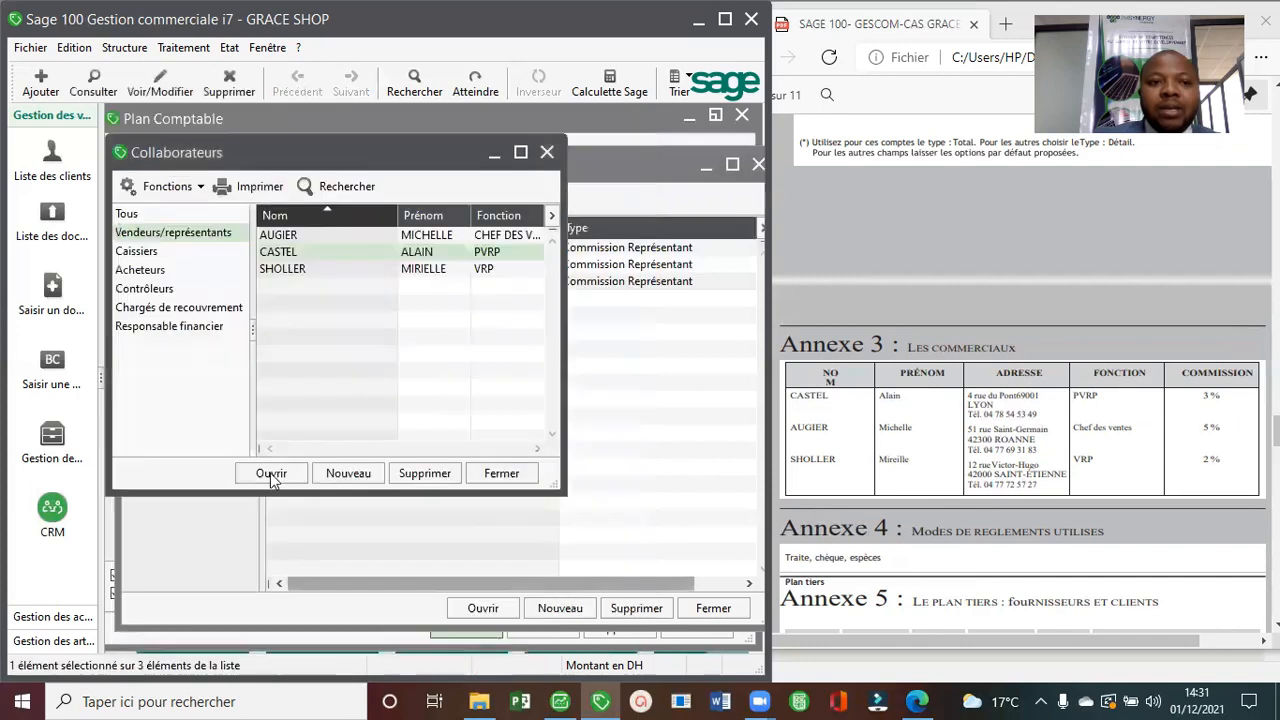
Assign the matching commission scale to the VRP collaborator's record and validate it.
{"action": "double_click", "coordinate": [290, 274]}
{"action": "left_click", "coordinate": [588, 232]}
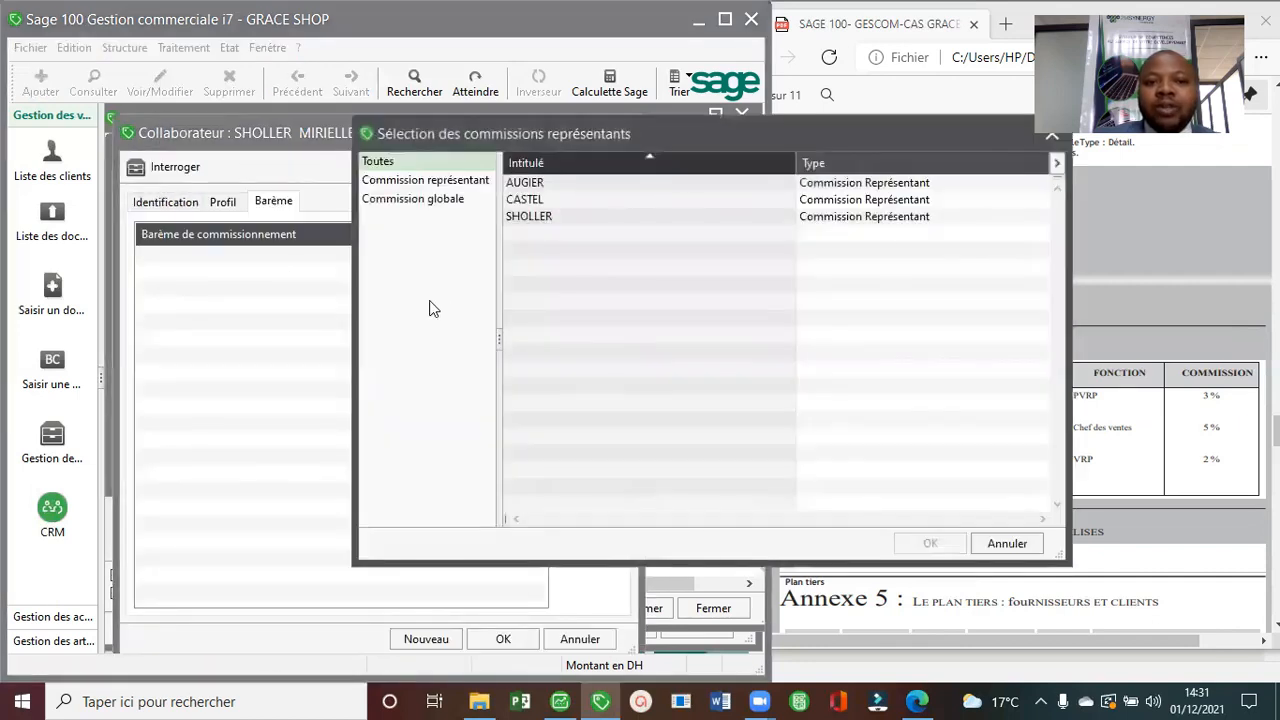
{"action": "double_click", "coordinate": [545, 217]}
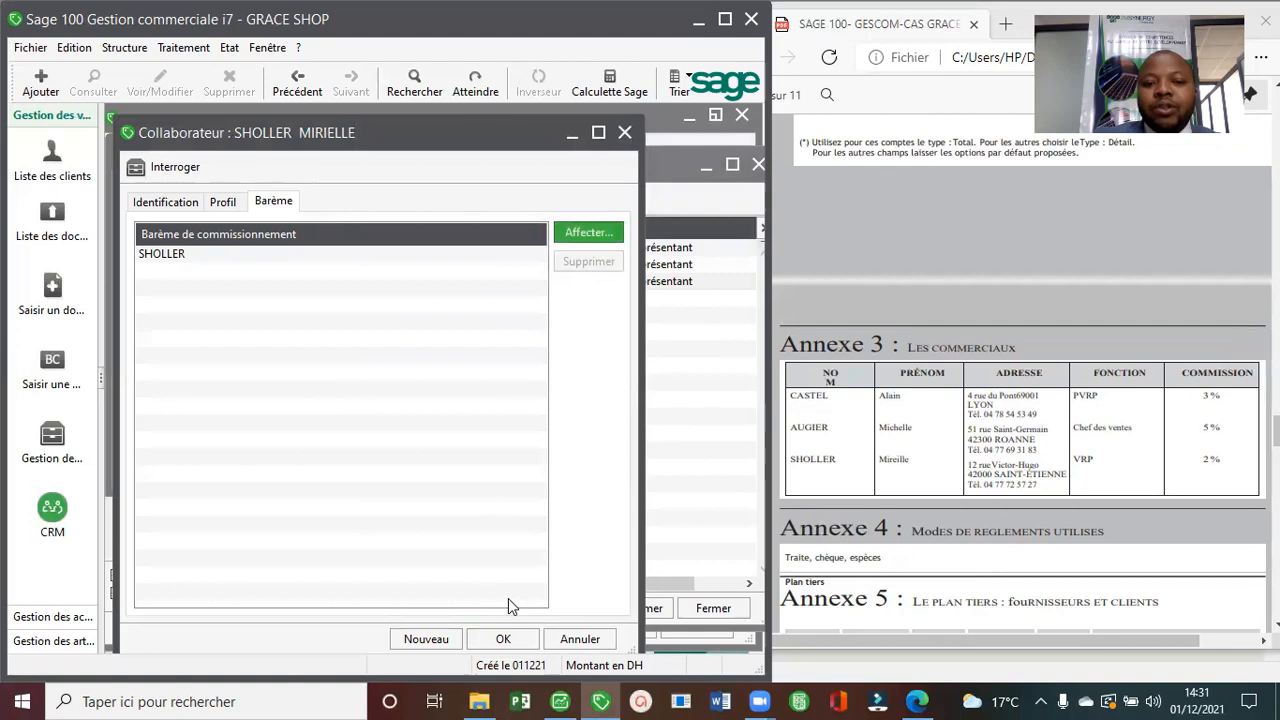
{"action": "left_click", "coordinate": [503, 639]}
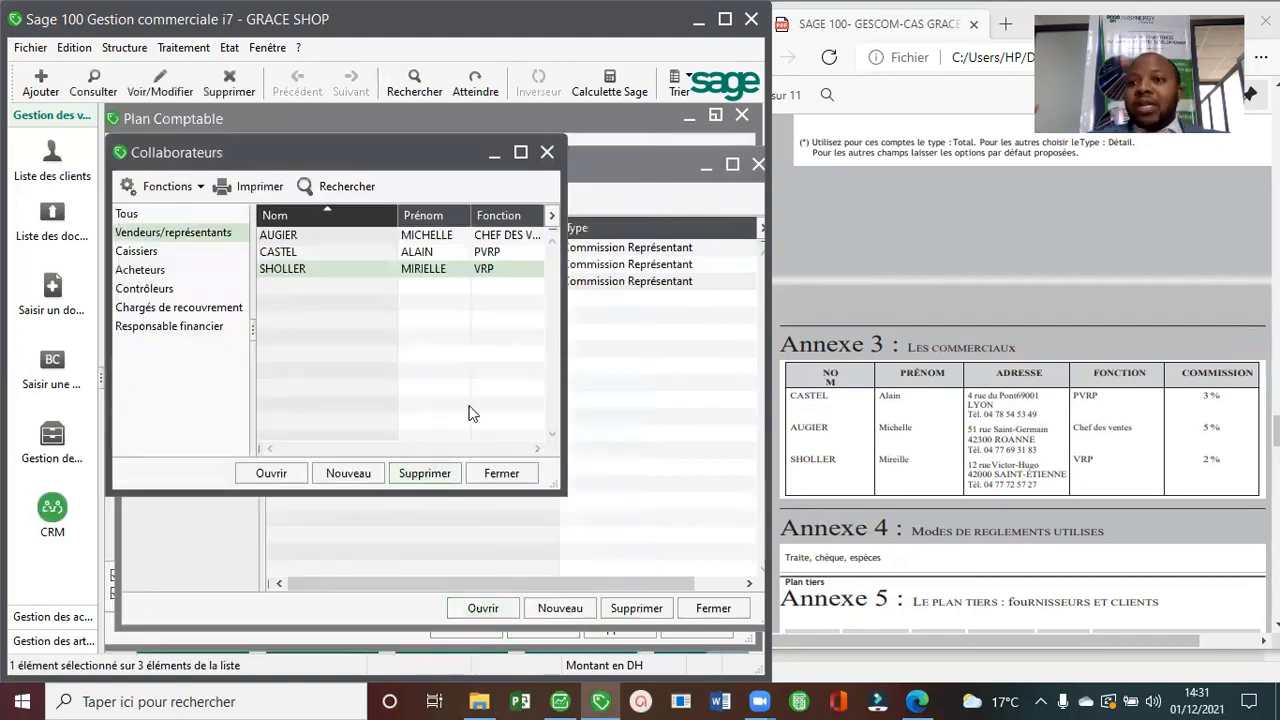
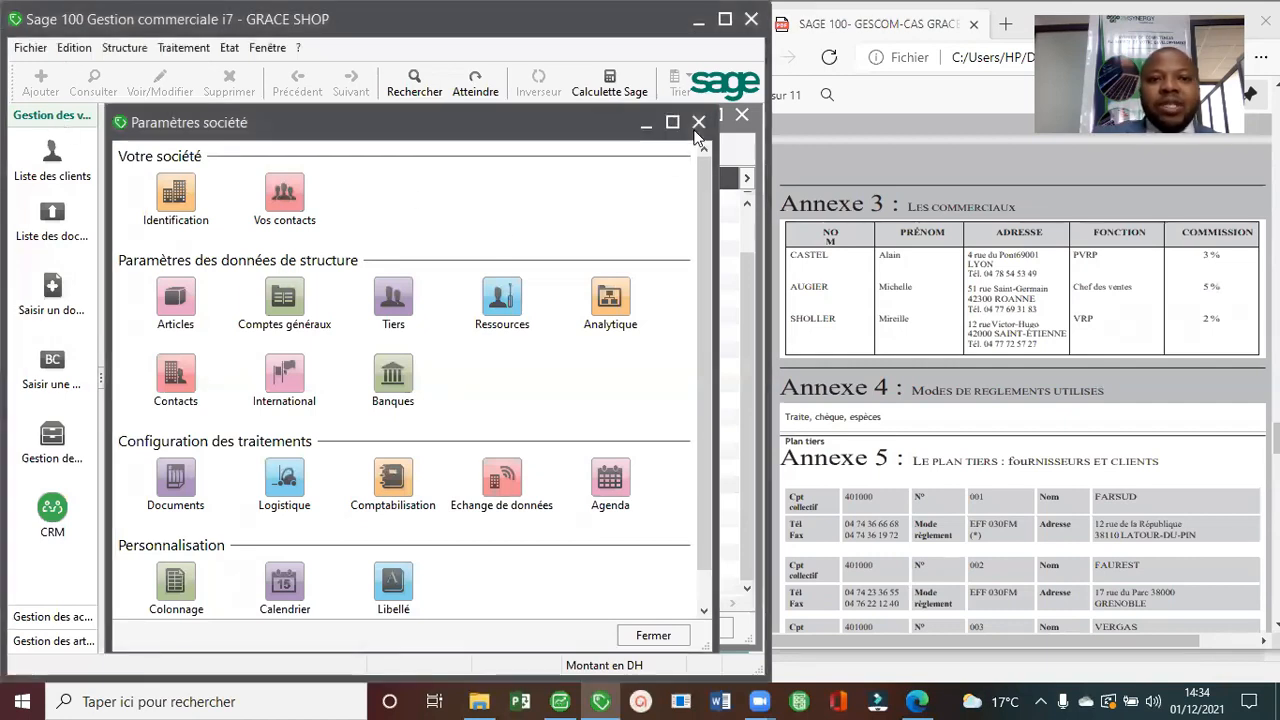
Open the Tiers settings in the company parameters and keep the Client account numbering as Manuelle.
{"action": "left_click", "coordinate": [30, 47]}
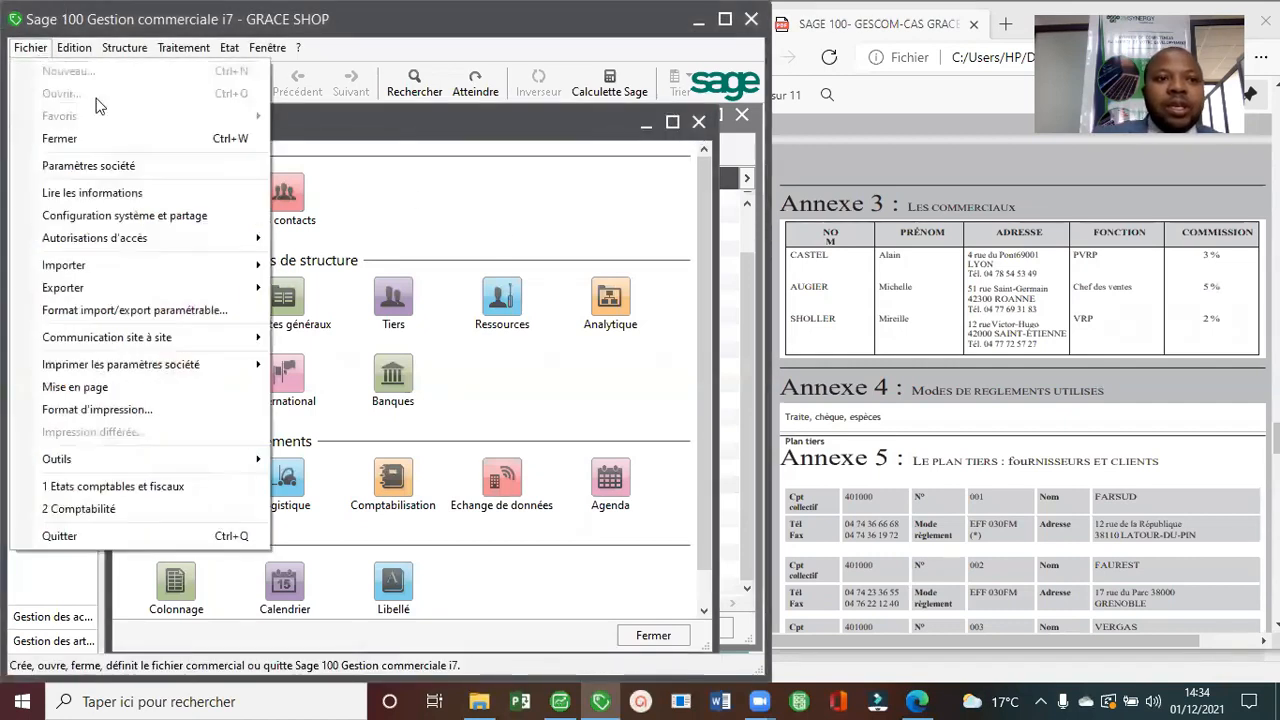
{"action": "left_click", "coordinate": [117, 168]}
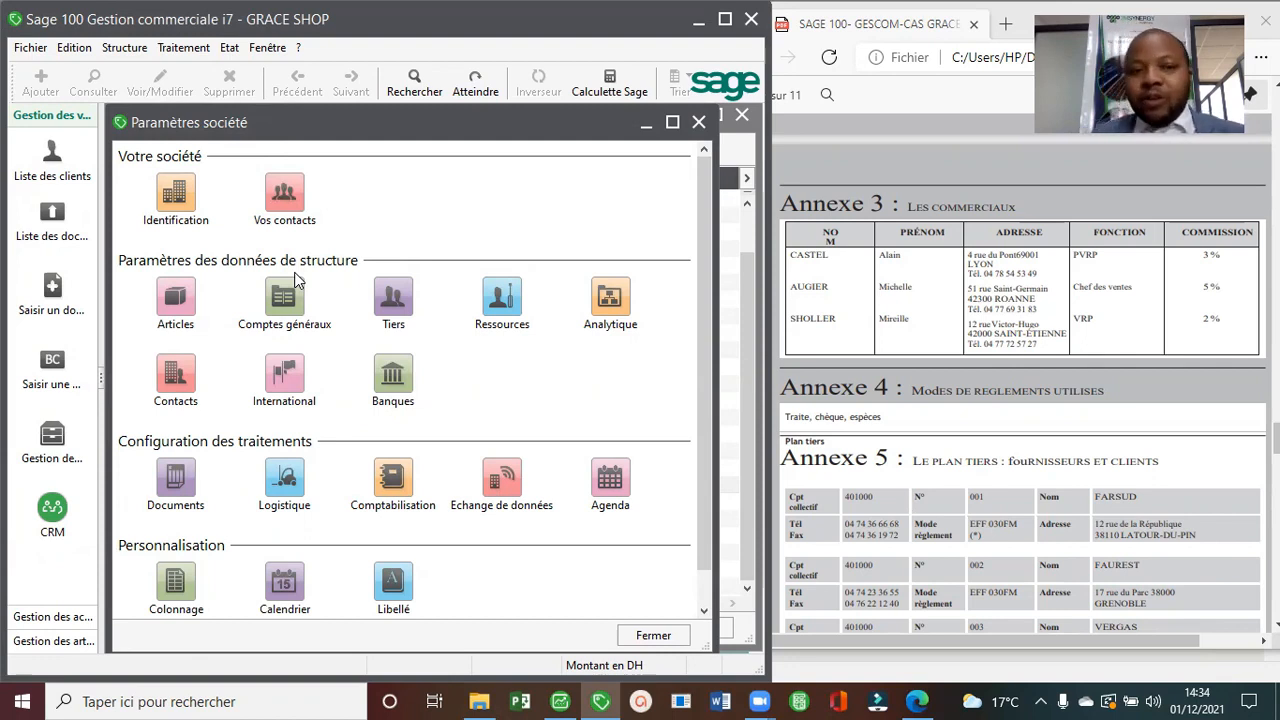
{"action": "left_click", "coordinate": [405, 302]}
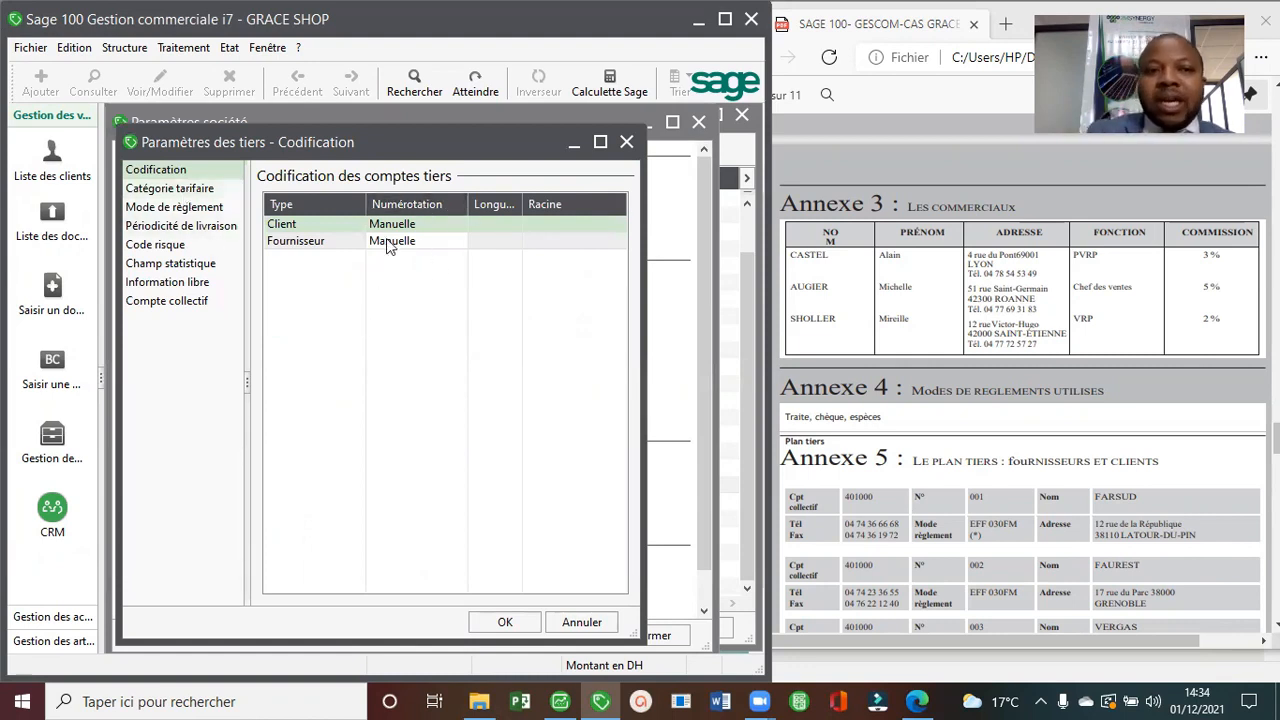
{"action": "left_click", "coordinate": [435, 223]}
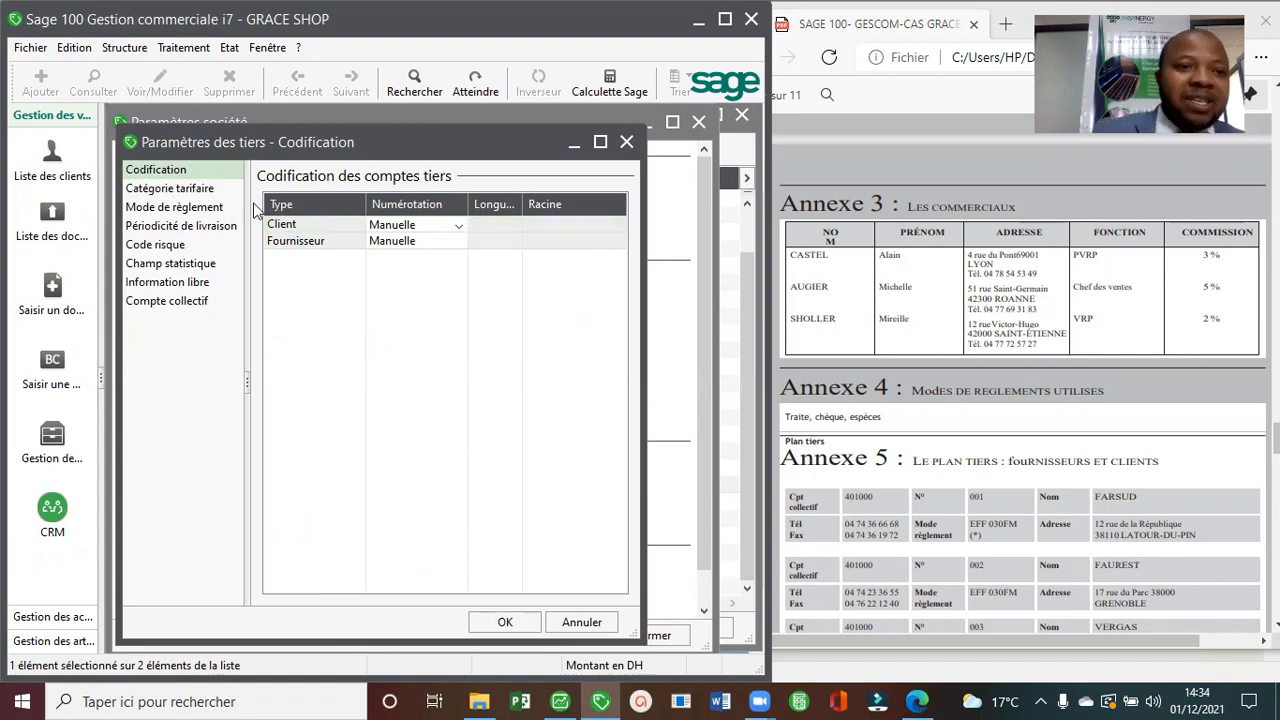
Add a payment method titled TRAITE with payment type Aucun to the third-party parameters.
{"action": "left_click", "coordinate": [188, 210]}
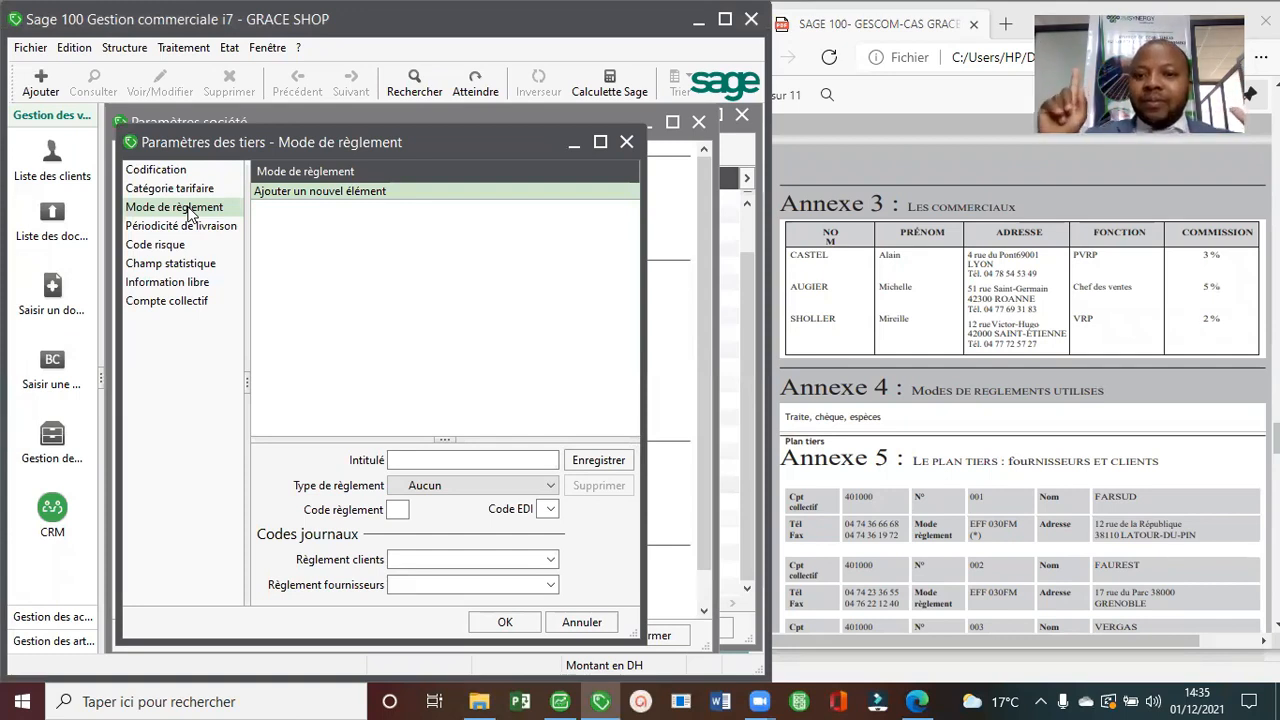
{"action": "left_click", "coordinate": [495, 460]}
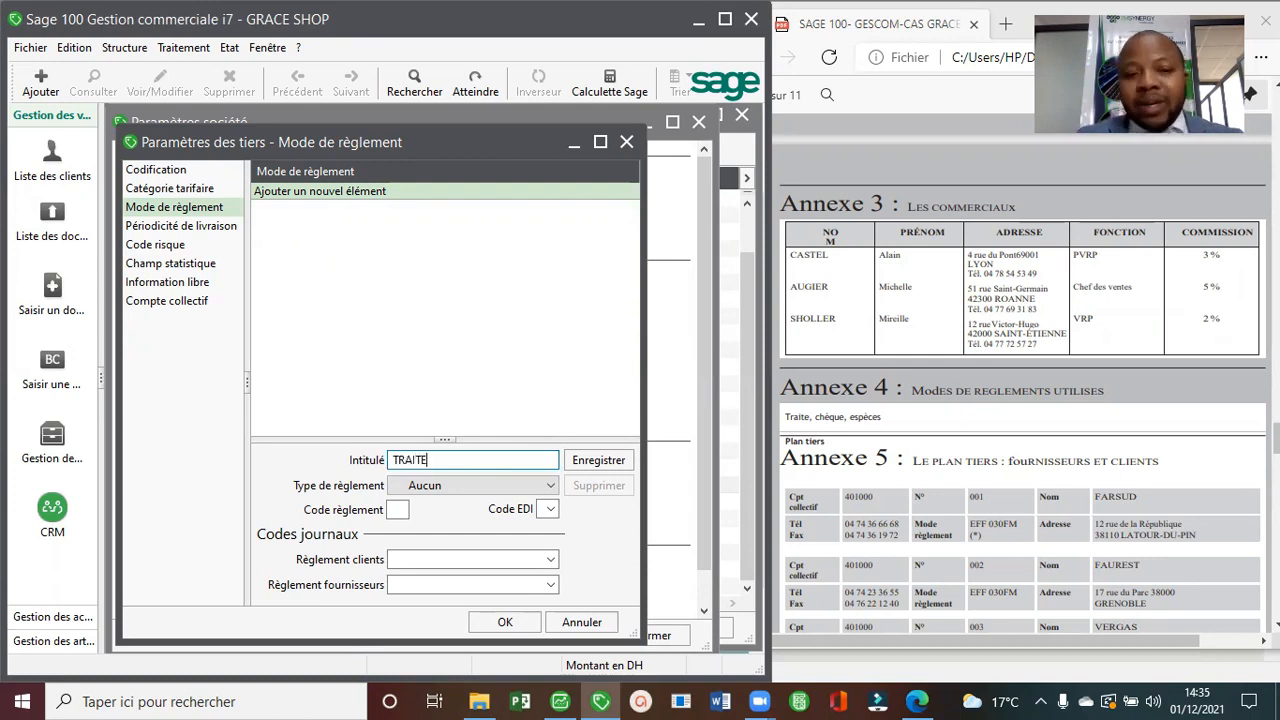
{"action": "left_click", "coordinate": [499, 486]}
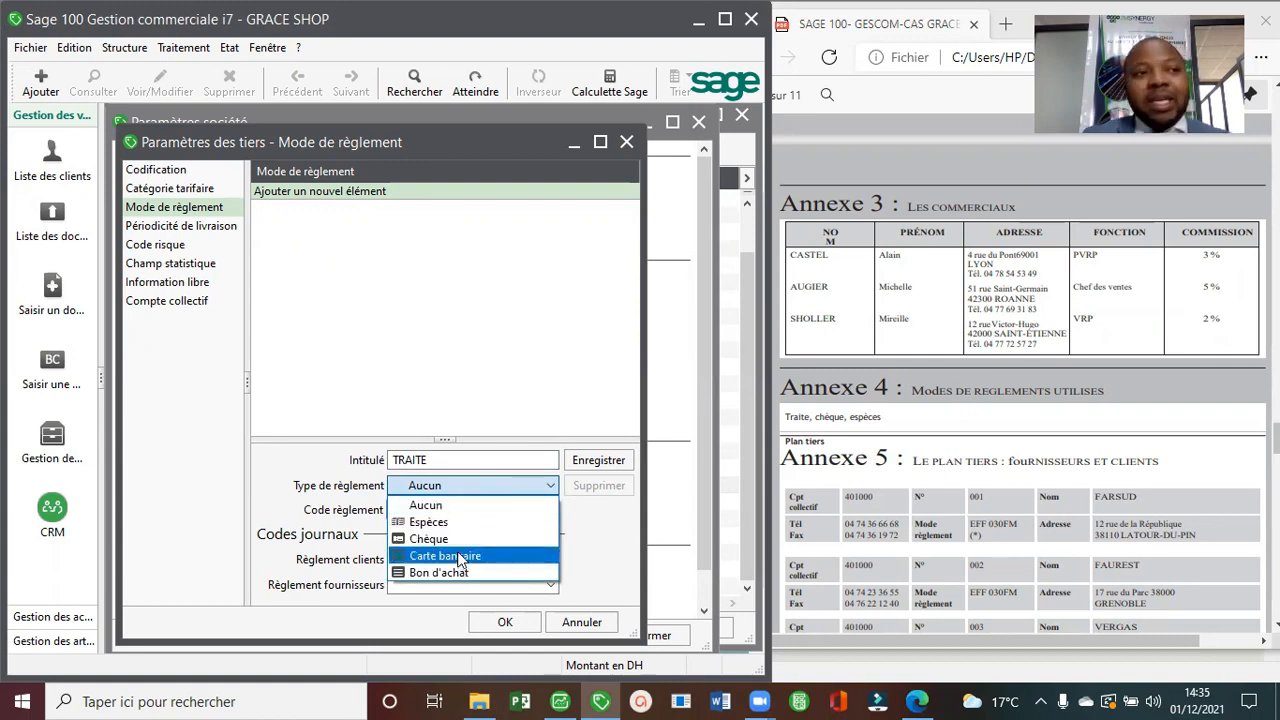
{"action": "left_click", "coordinate": [437, 506]}
{"action": "left_click", "coordinate": [466, 459]}
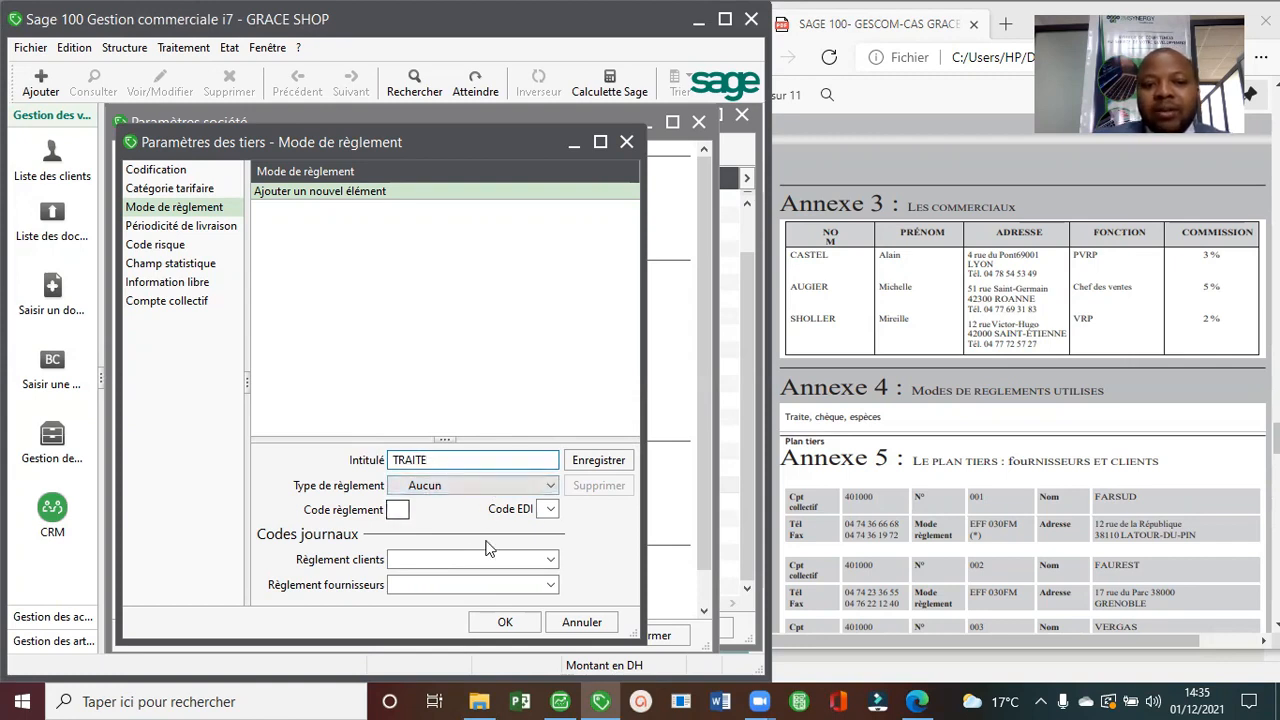
{"action": "key", "text": "Return"}
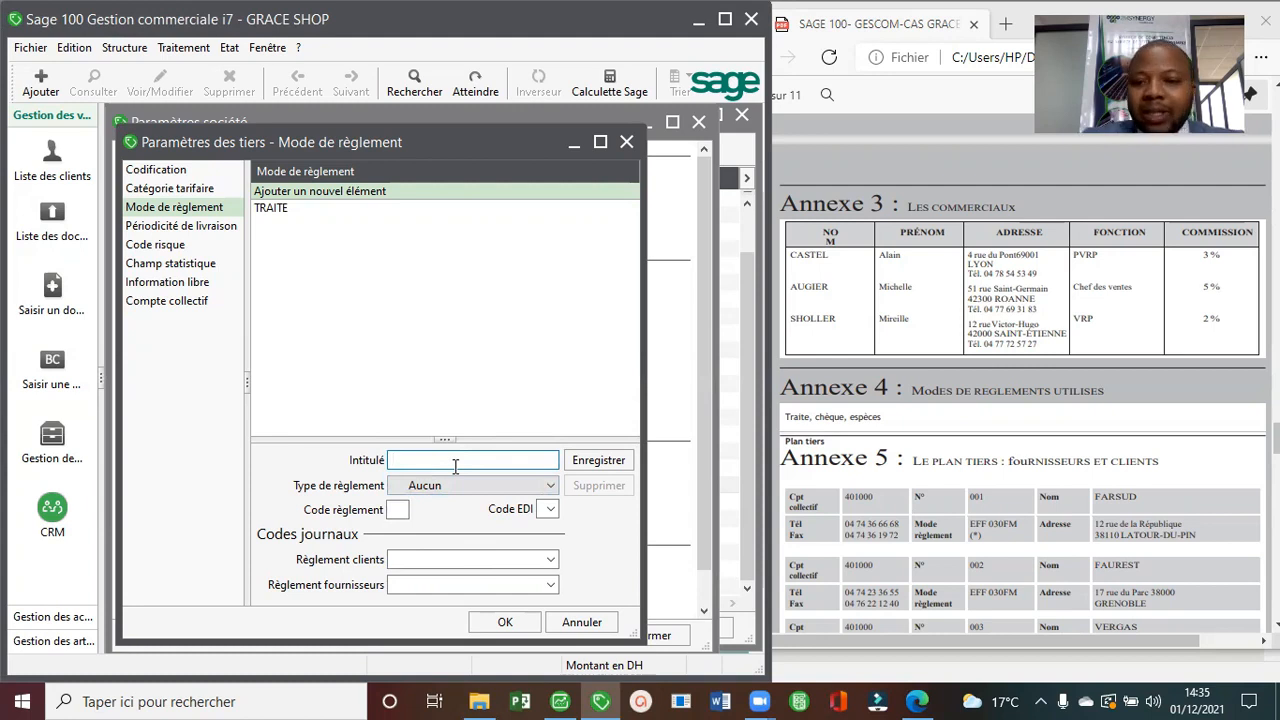
Add a payment method titled ESPECES, choose its payment type, and save it.
{"action": "type", "text": "ESPECES"}
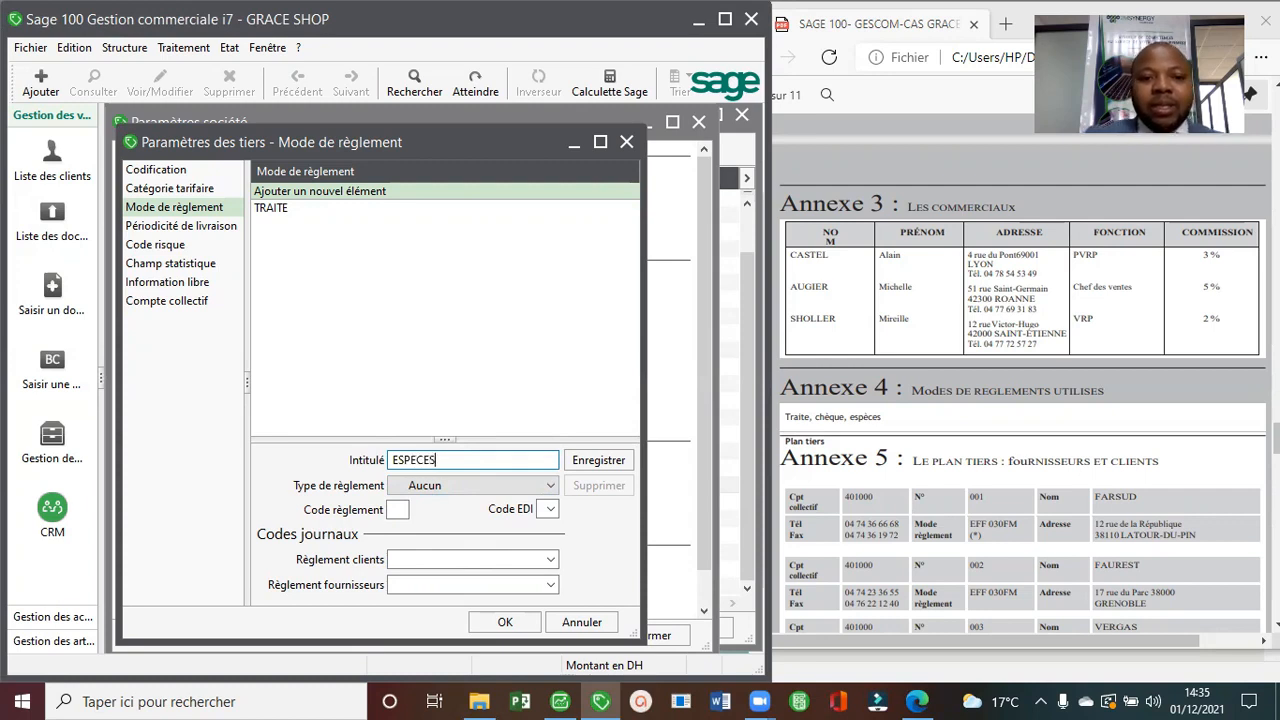
{"action": "left_click", "coordinate": [423, 486]}
{"action": "left_click", "coordinate": [428, 508]}
{"action": "left_click", "coordinate": [598, 460]}
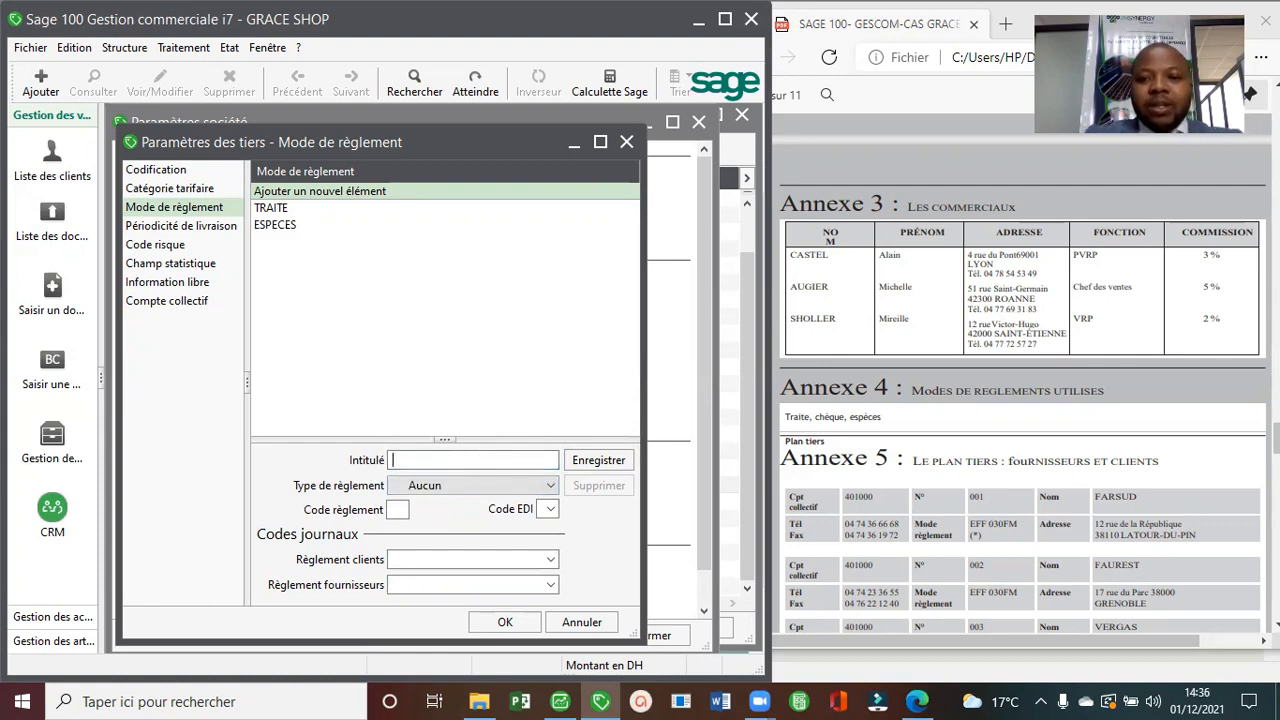
Add a payment method titled CHEQUE with payment type Chèque and save it.
{"action": "type", "text": "CHEQUE"}
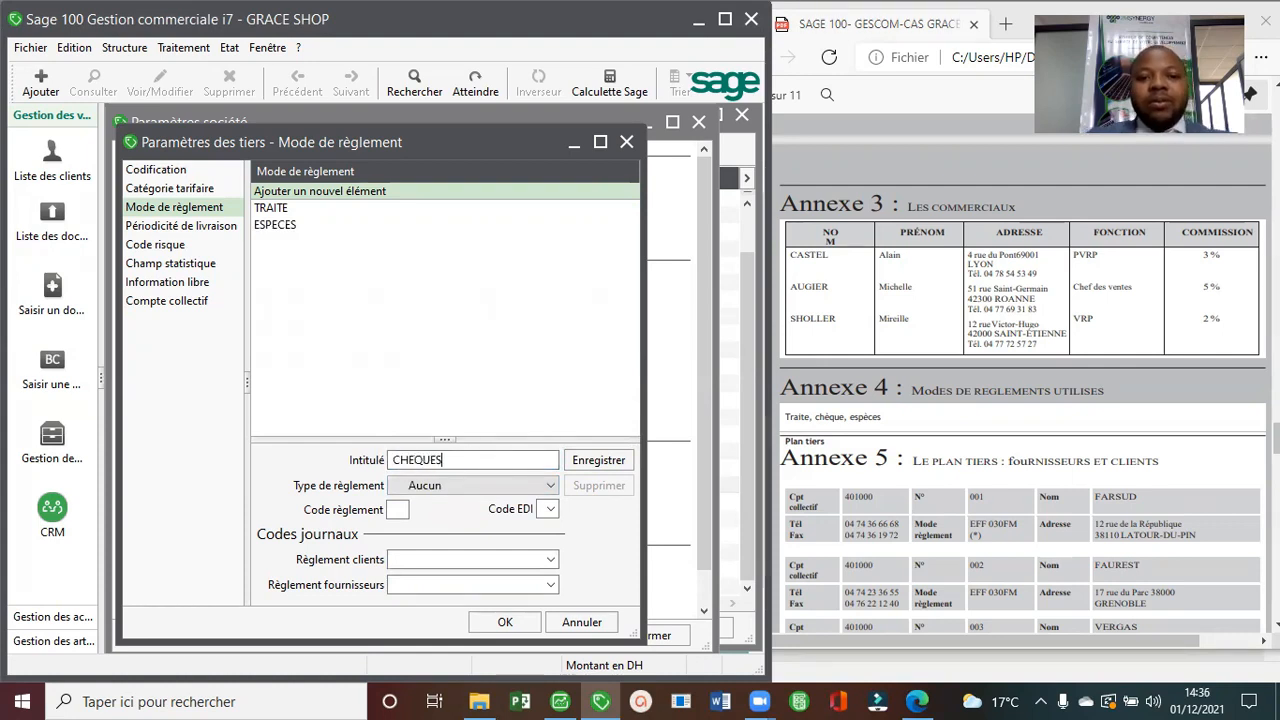
{"action": "left_click", "coordinate": [494, 489]}
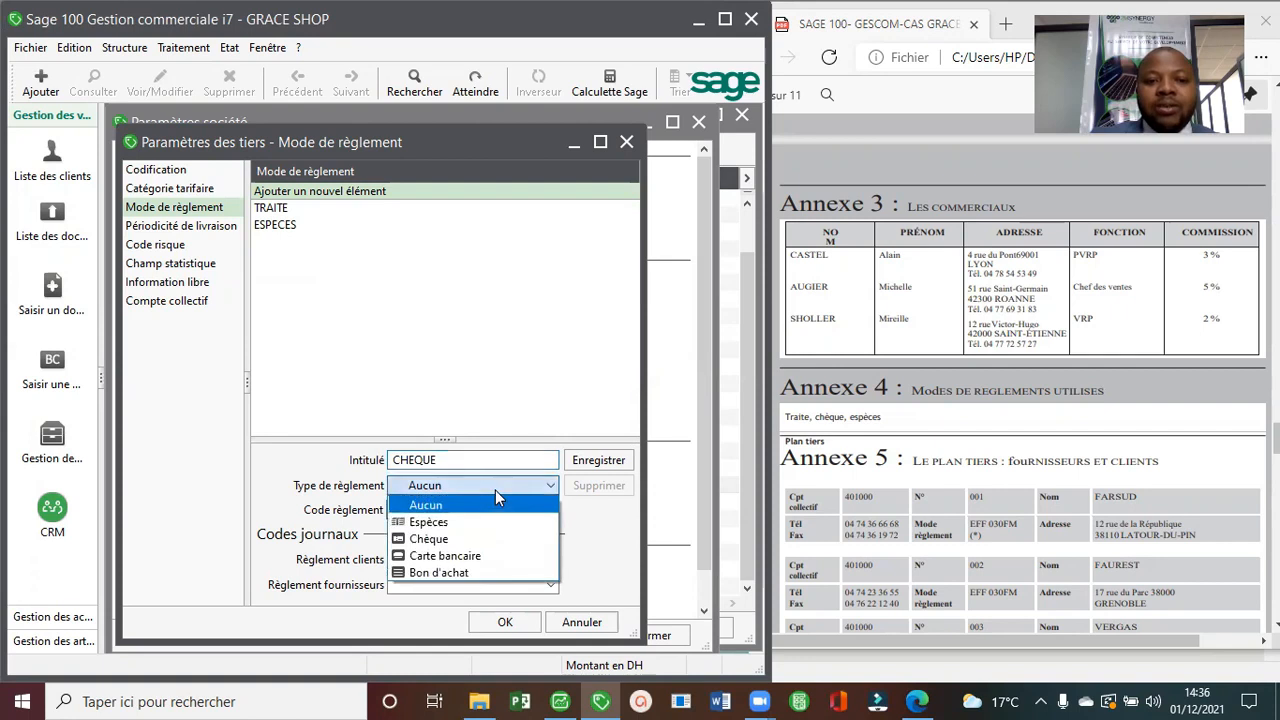
{"action": "left_click", "coordinate": [474, 536]}
{"action": "key", "text": "Return"}
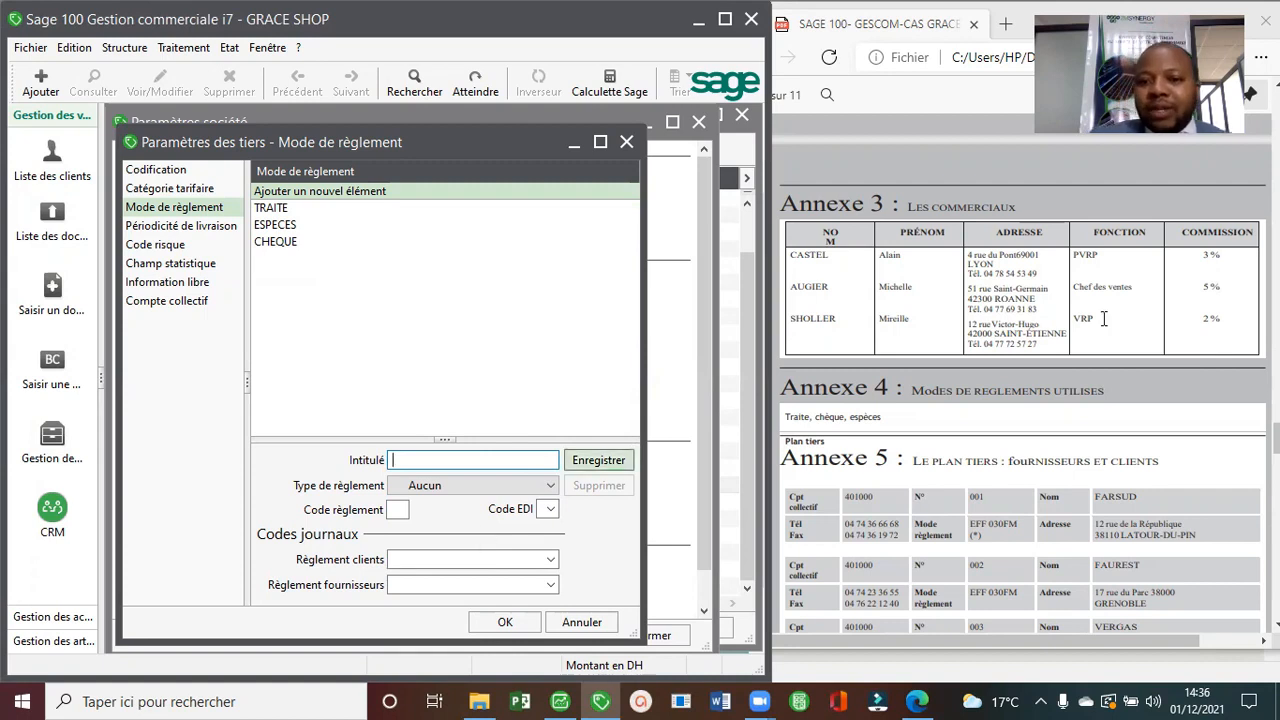
Switch to the PDF case study and examine Annexe 5, the supplier and customer accounts with their payment terms.
{"action": "left_click", "coordinate": [986, 422]}
{"action": "scroll", "coordinate": [986, 425], "scroll_direction": "down", "scroll_amount": 2}
{"action": "scroll", "coordinate": [986, 428], "scroll_direction": "down", "scroll_amount": 1}
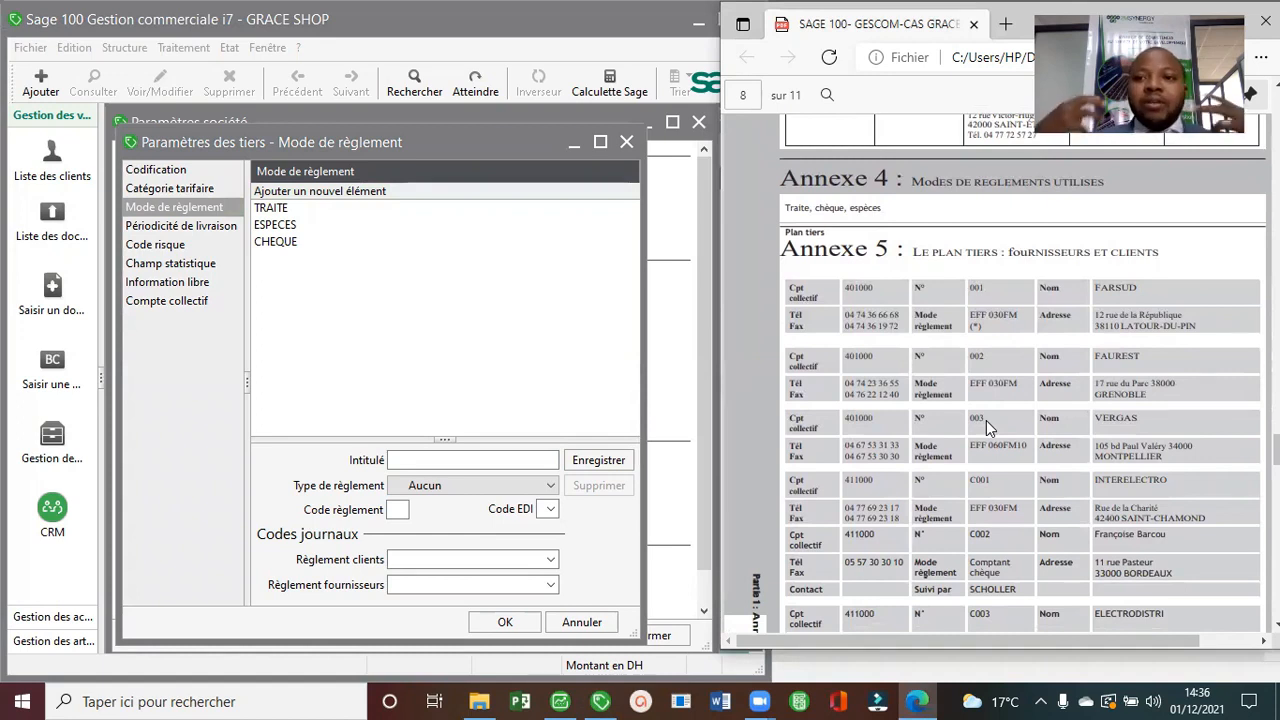
Return to Sage 100, close the third-party parameters, and open the list of suppliers.
{"action": "left_click", "coordinate": [626, 152]}
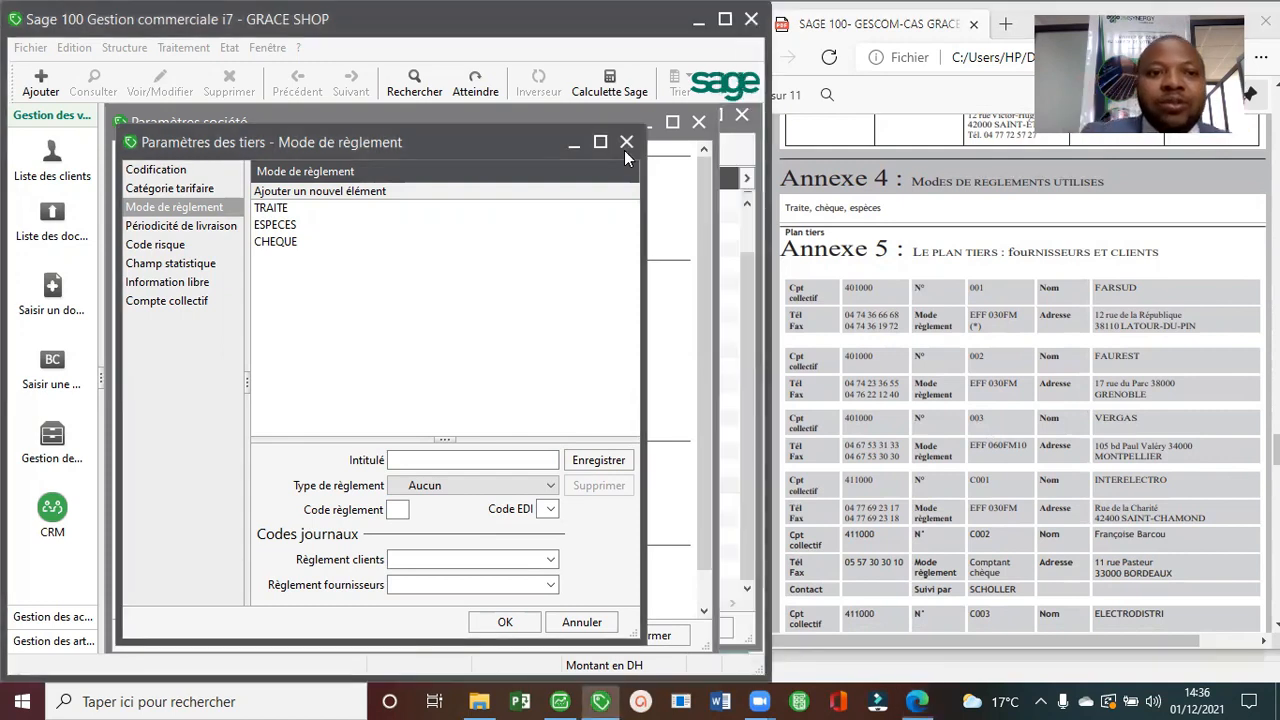
{"action": "left_click", "coordinate": [627, 142]}
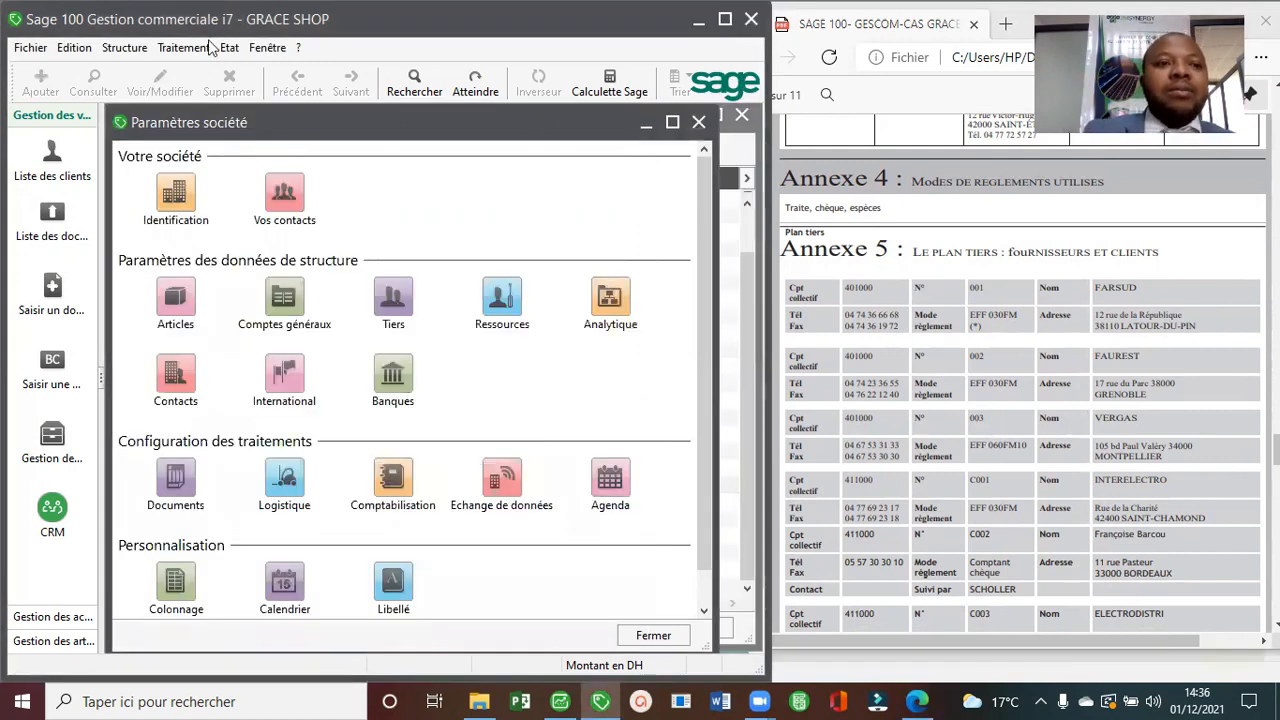
{"action": "left_click", "coordinate": [124, 47]}
{"action": "mouse_move", "coordinate": [186, 153]}
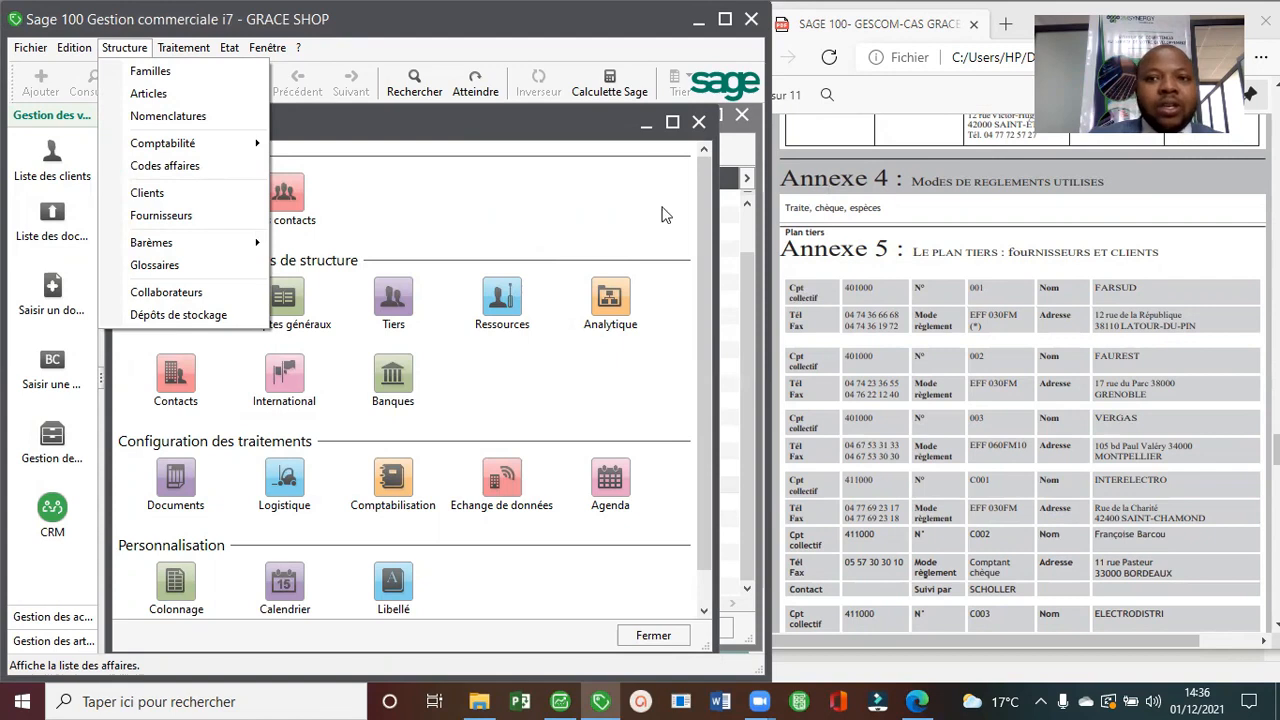
{"action": "left_click", "coordinate": [178, 217]}
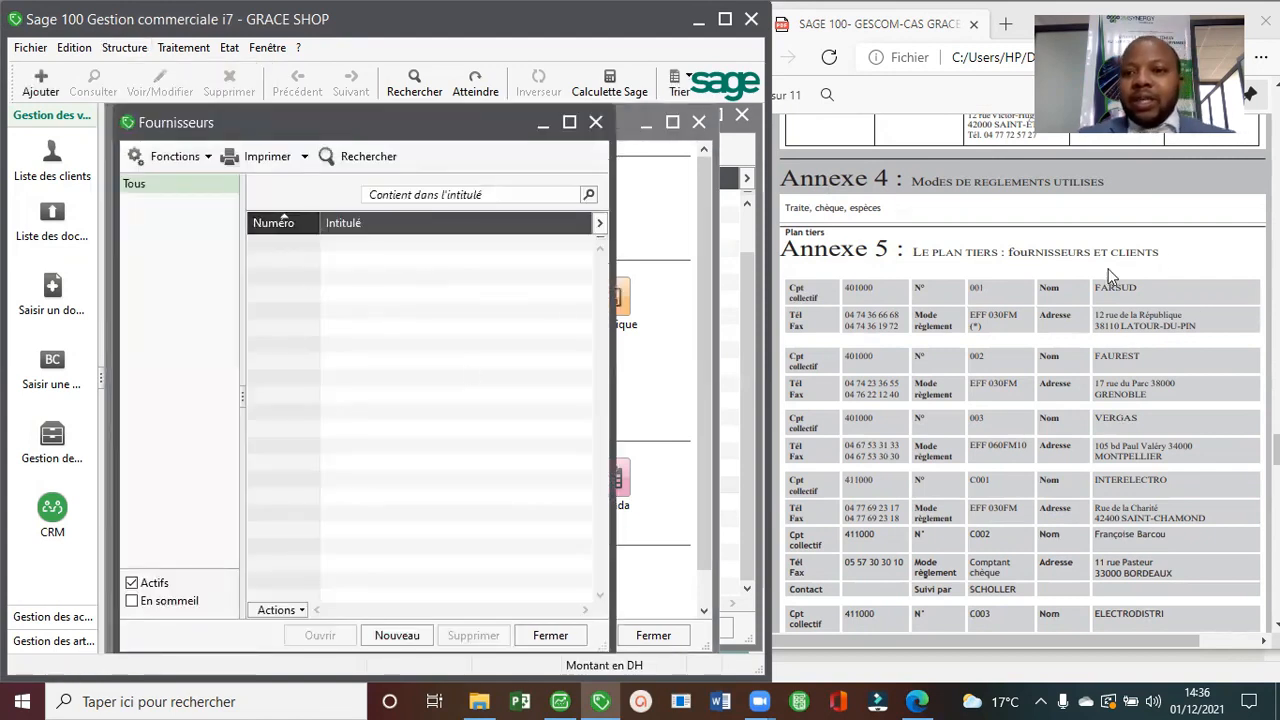
Copy the supplier name FARSUD from Annexe 5 of the PDF case study and return to the supplier list.
{"action": "double_click", "coordinate": [1128, 288]}
{"action": "key", "text": "ctrl+c"}
{"action": "right_click", "coordinate": [1132, 290]}
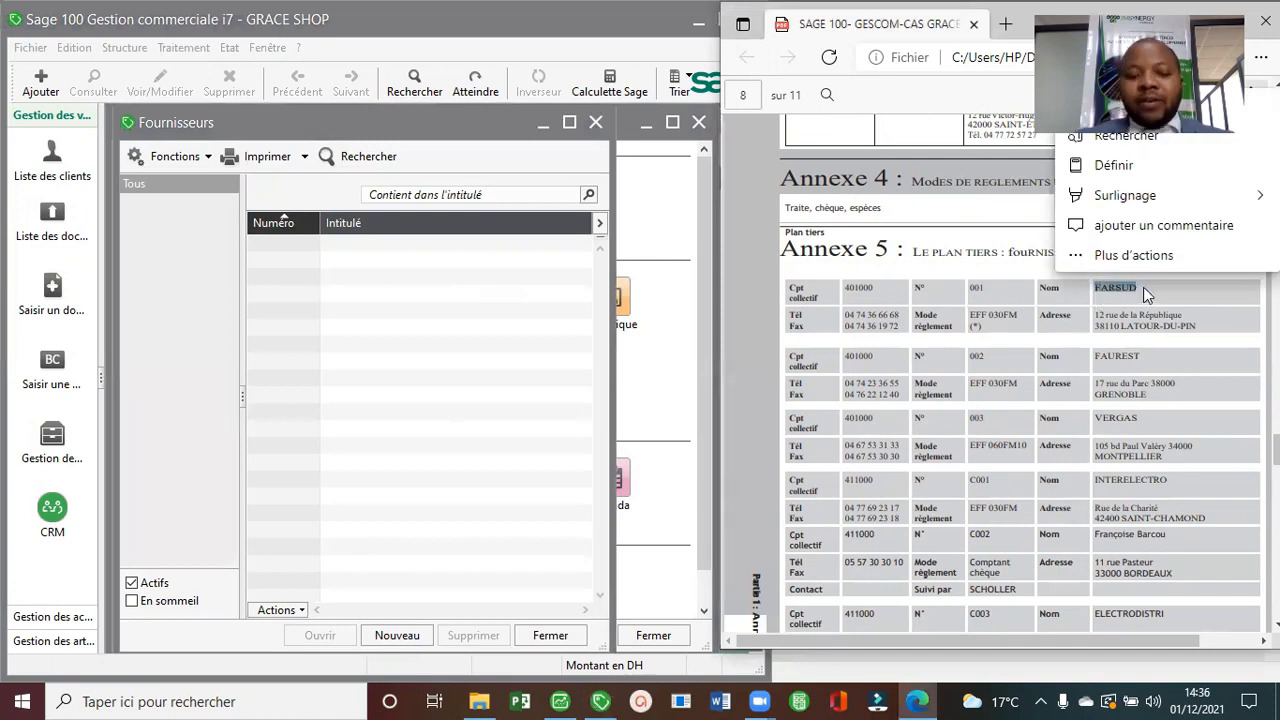
{"action": "key", "text": "Escape"}
{"action": "left_click", "coordinate": [397, 563]}
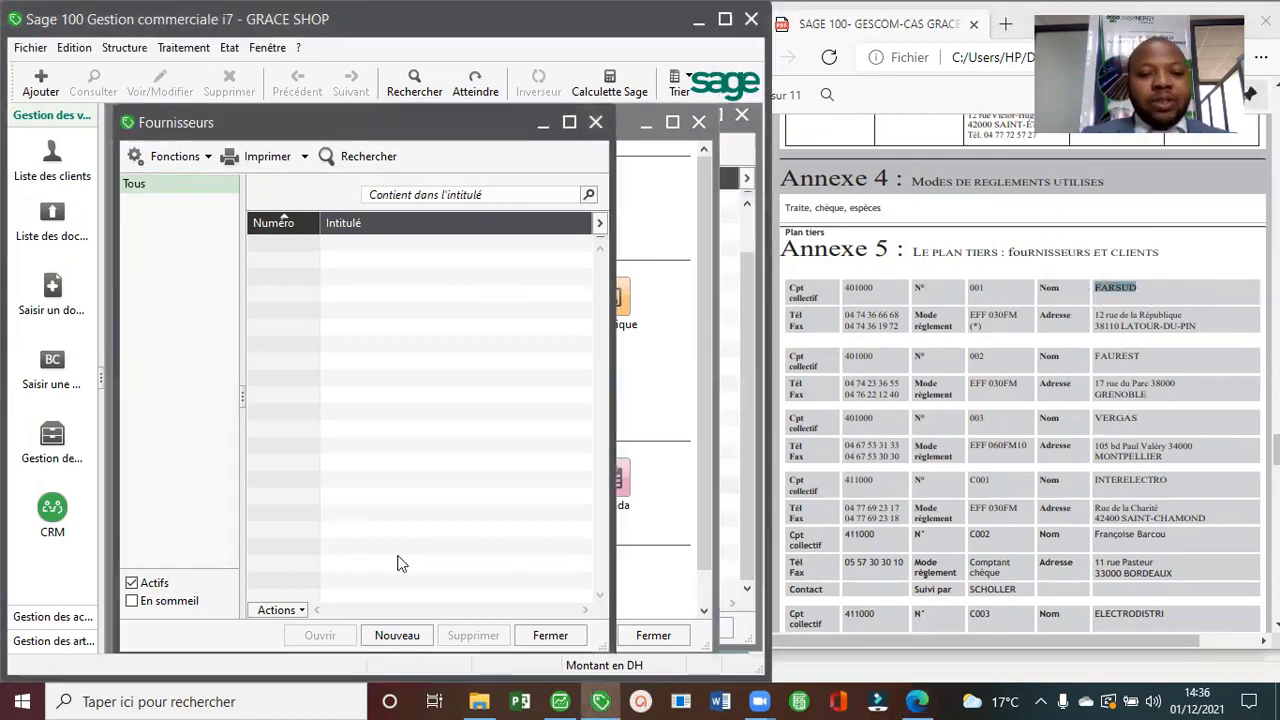
{"action": "left_click", "coordinate": [410, 636]}
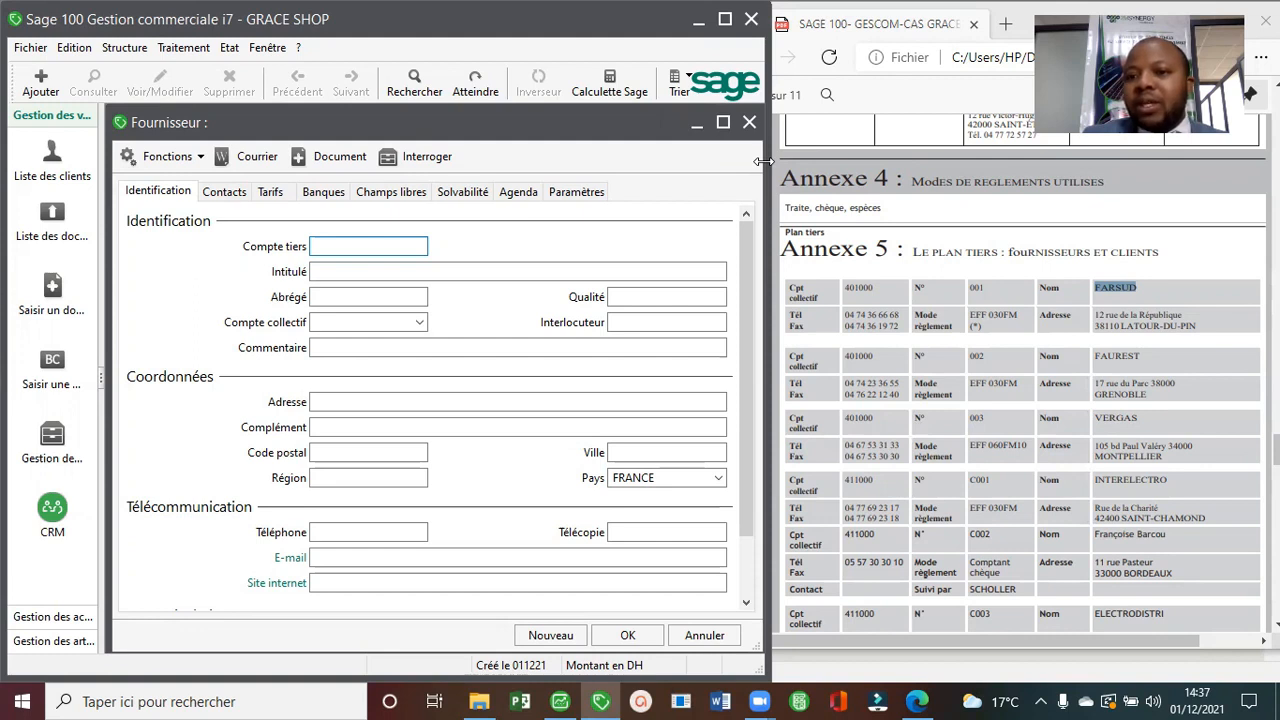
{"action": "left_click_drag", "start_coordinate": [762, 161], "coordinate": [1015, 165]}
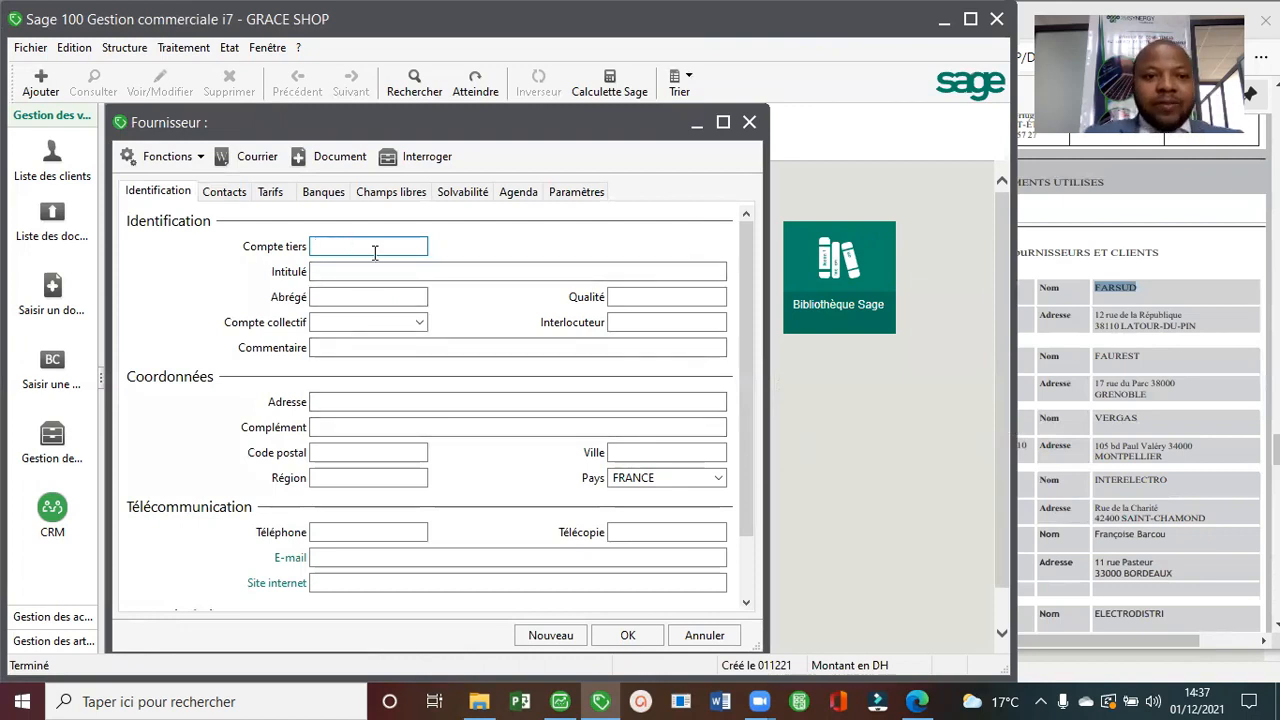
{"action": "key", "text": "ctrl+v"}
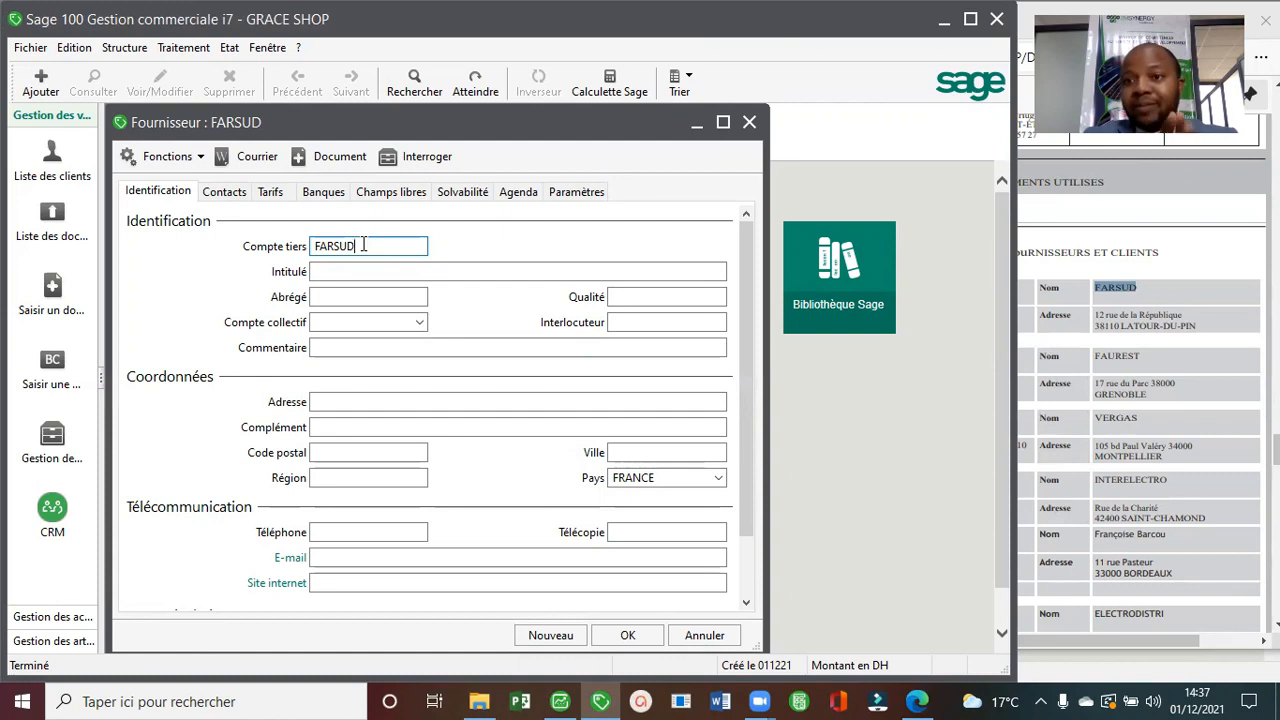
{"action": "key", "text": "Escape"}
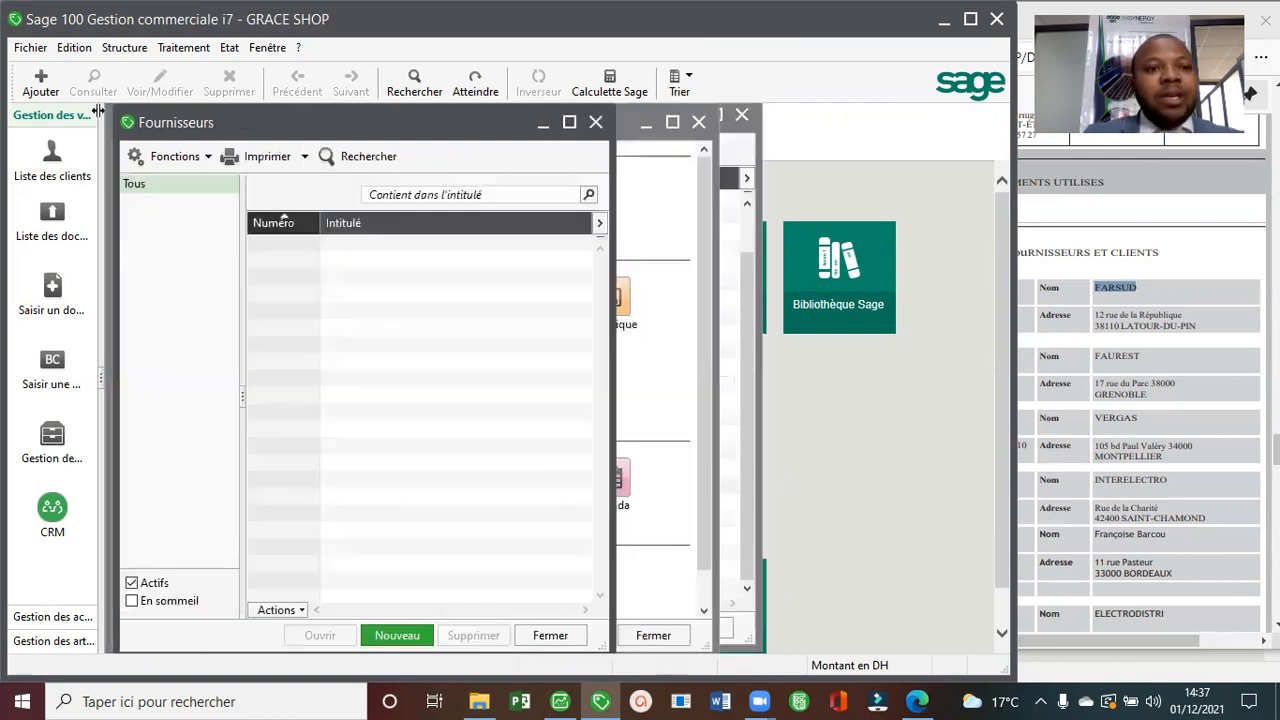
In the third-party codification parameters, set customer accounts to Automatique numbering with length 4 and root C.
{"action": "left_click", "coordinate": [30, 47]}
{"action": "left_click", "coordinate": [88, 165]}
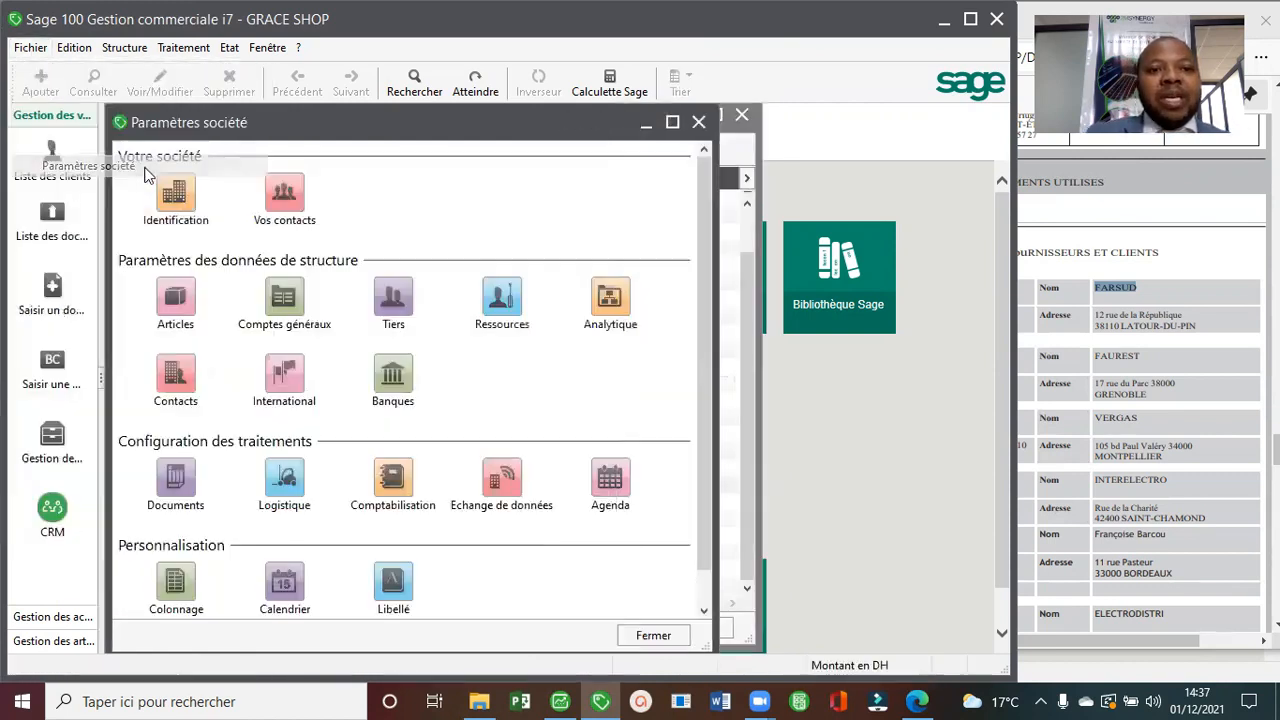
{"action": "left_click", "coordinate": [392, 308]}
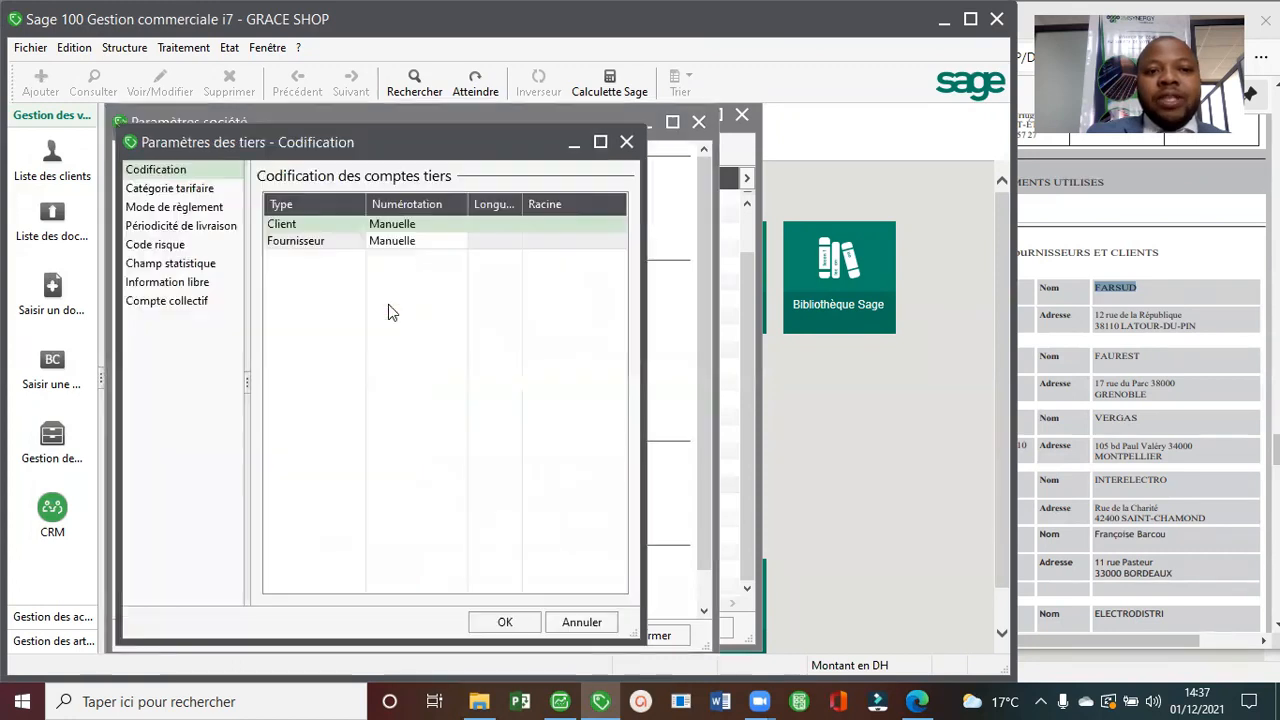
{"action": "left_click", "coordinate": [420, 223]}
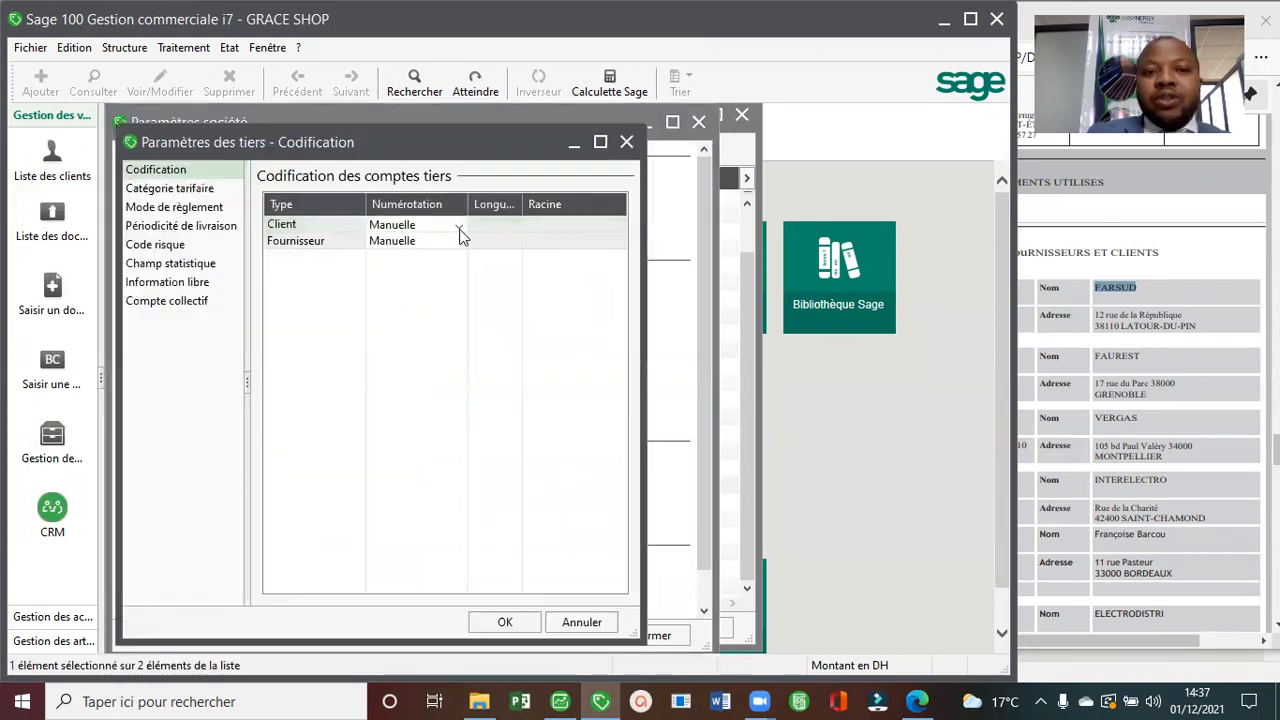
{"action": "left_click", "coordinate": [457, 228]}
{"action": "left_click", "coordinate": [452, 241]}
{"action": "left_click", "coordinate": [492, 224]}
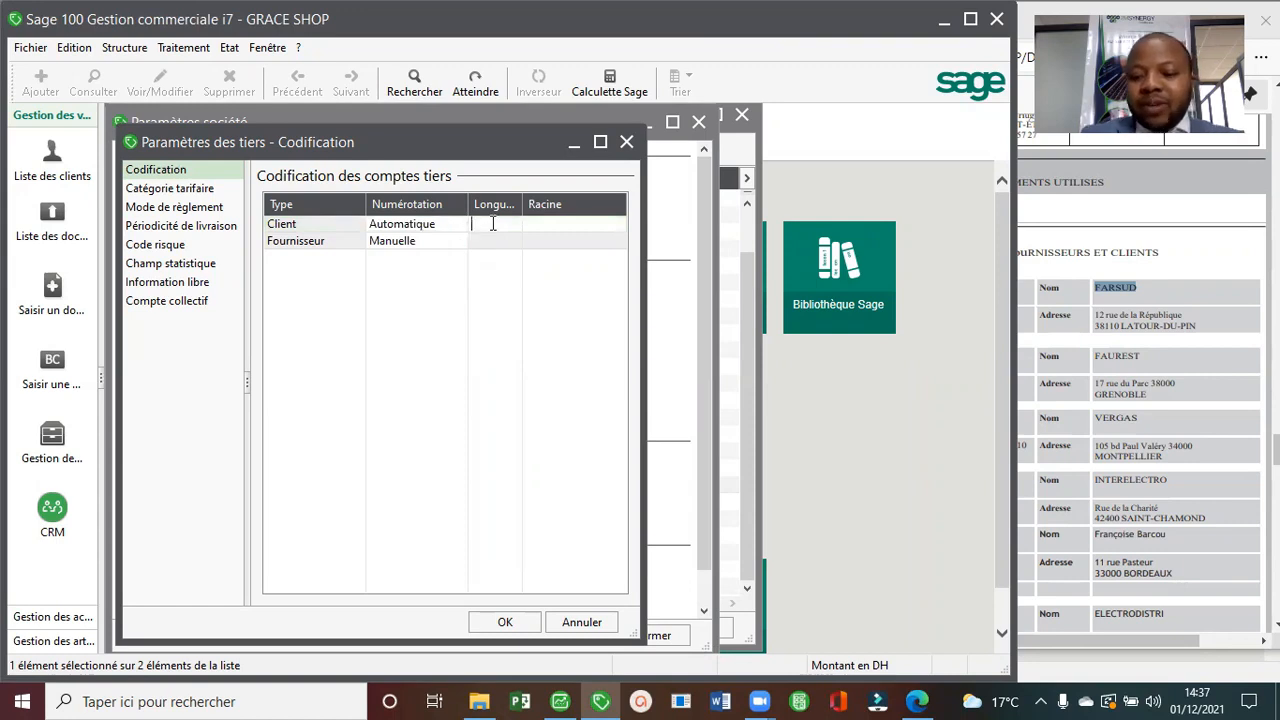
{"action": "type", "text": "C"}
Set supplier accounts to Automatique numbering with length 4 and root F, and validate the codification.
{"action": "left_click", "coordinate": [443, 243]}
{"action": "left_click", "coordinate": [445, 249]}
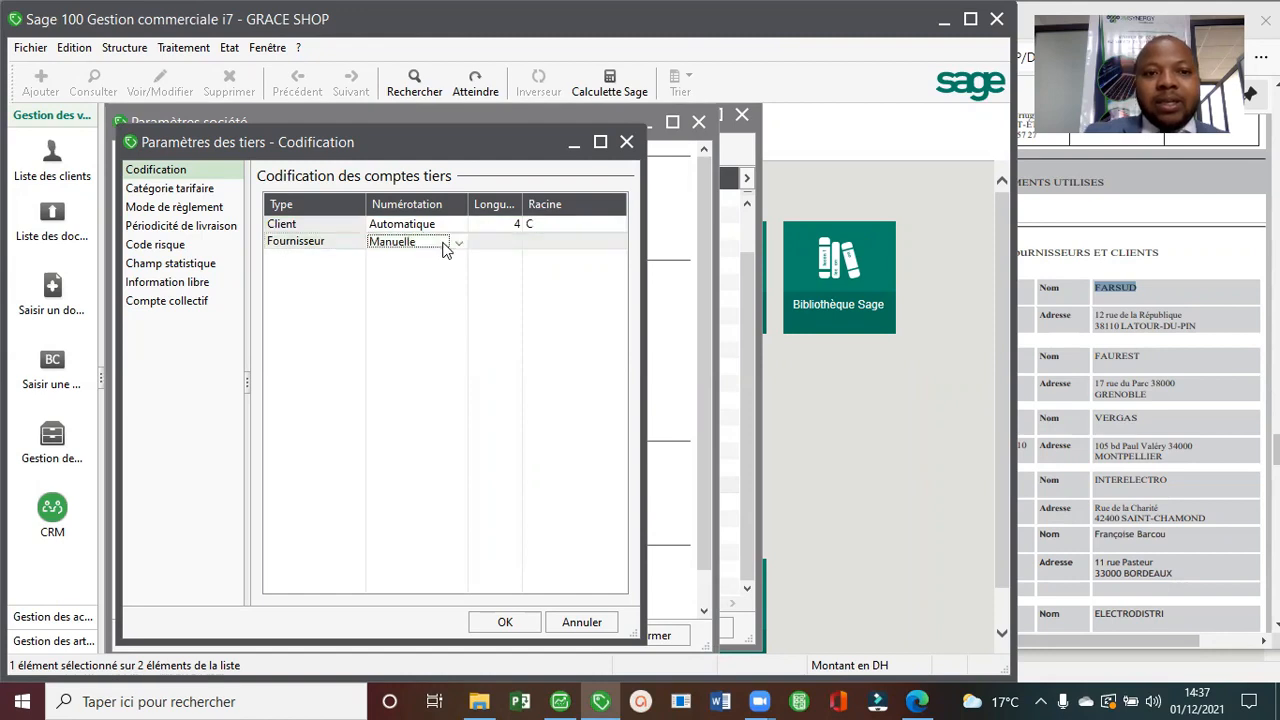
{"action": "left_click", "coordinate": [449, 247]}
{"action": "left_click", "coordinate": [449, 258]}
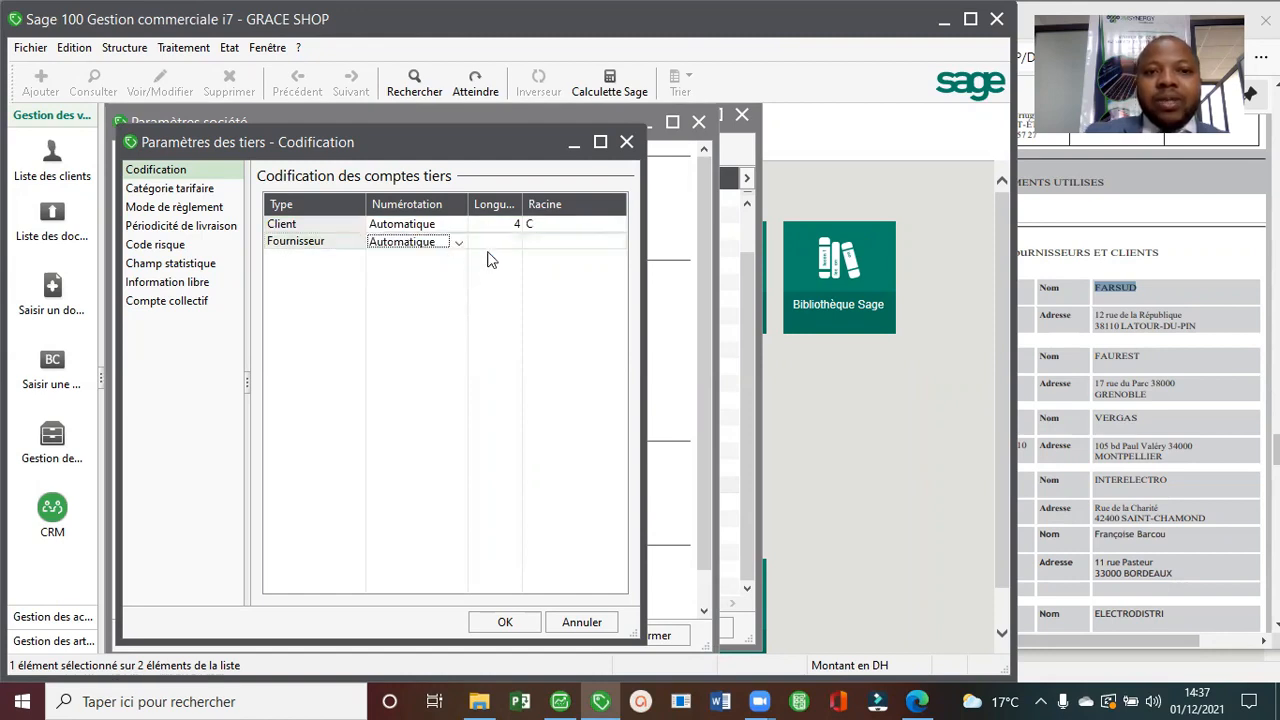
{"action": "left_click", "coordinate": [493, 254]}
{"action": "key", "text": "Return"}
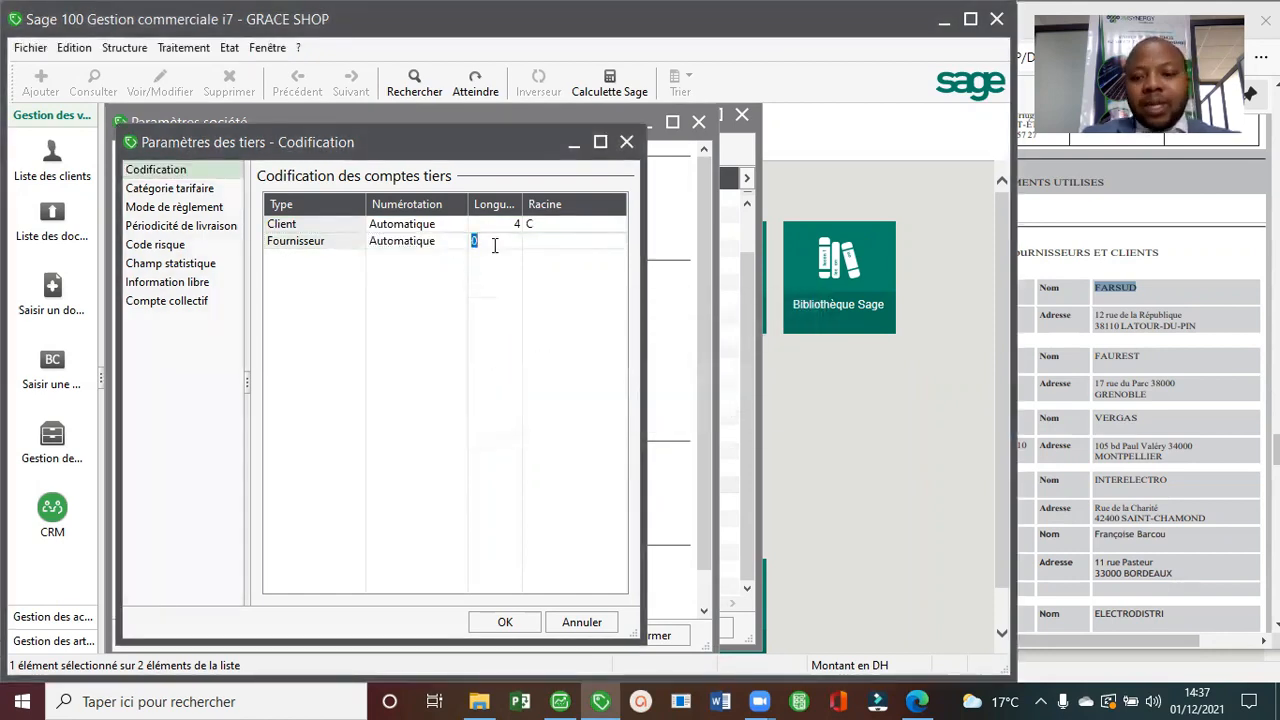
{"action": "type", "text": "4"}
{"action": "key", "text": "Tab"}
{"action": "type", "text": "F"}
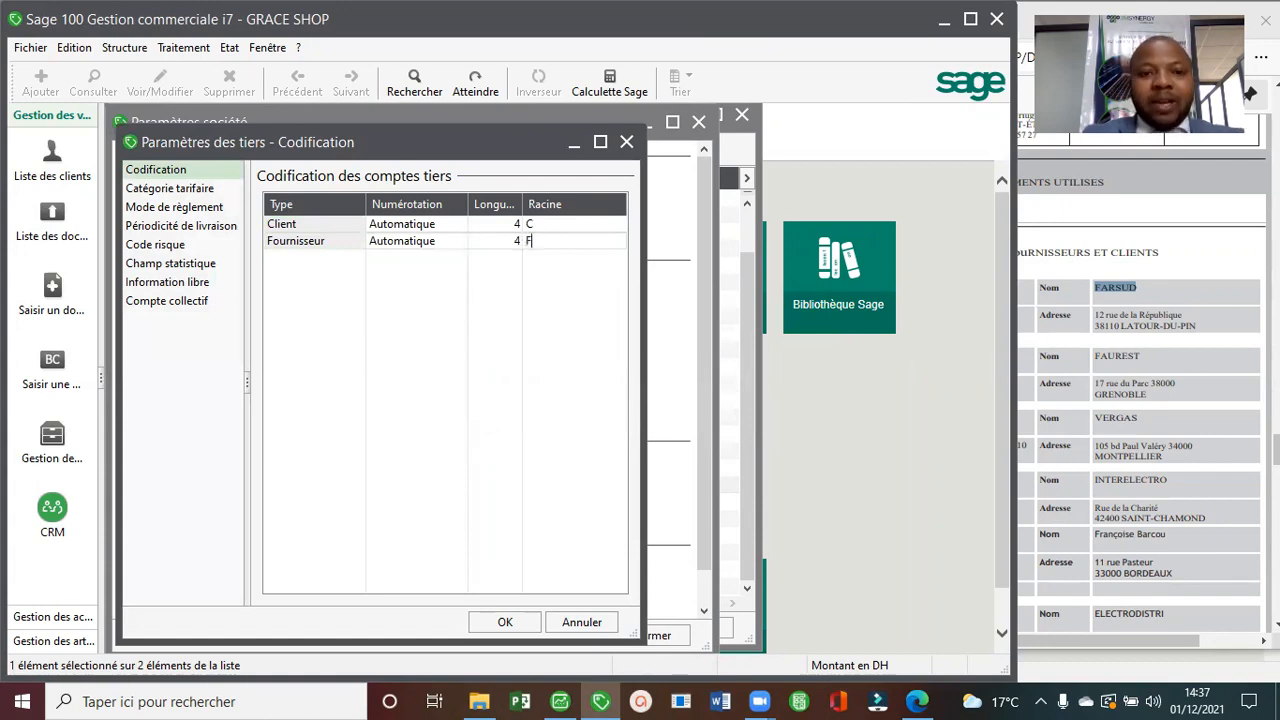
{"action": "left_click", "coordinate": [505, 622]}
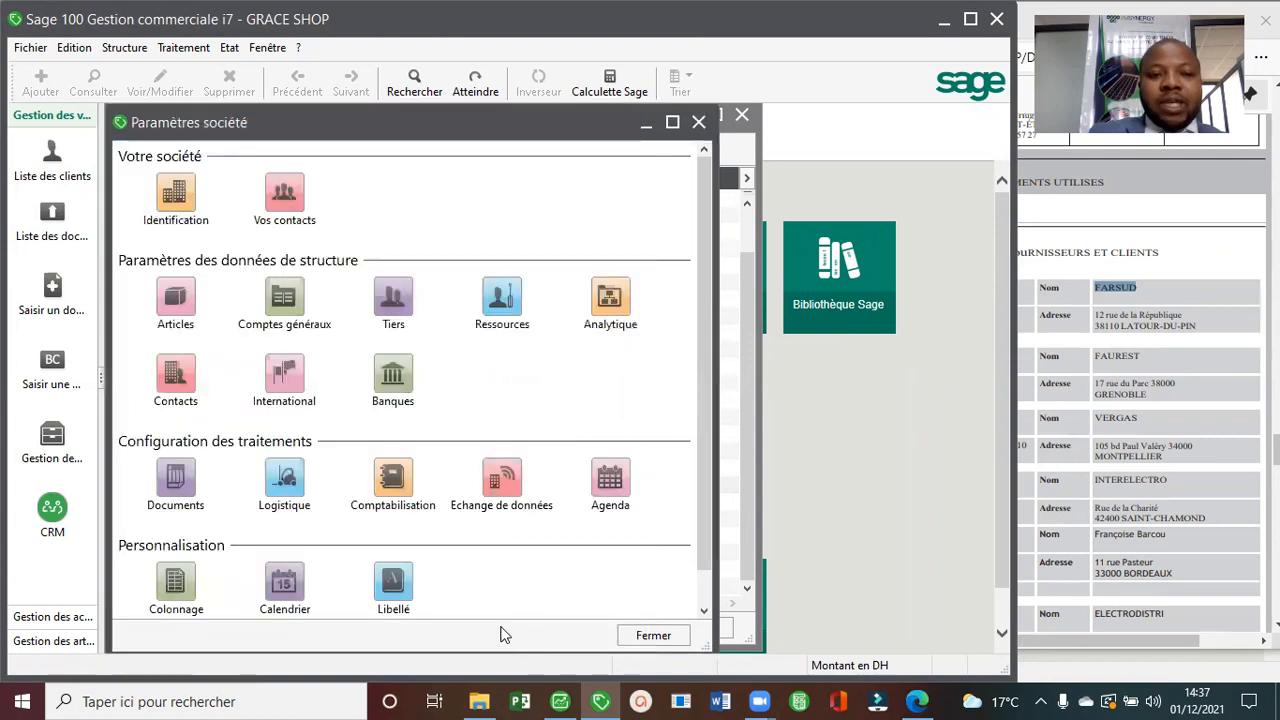
Start a new supplier record from the supplier list and enter FARSUD as its title and short name.
{"action": "left_click", "coordinate": [126, 47]}
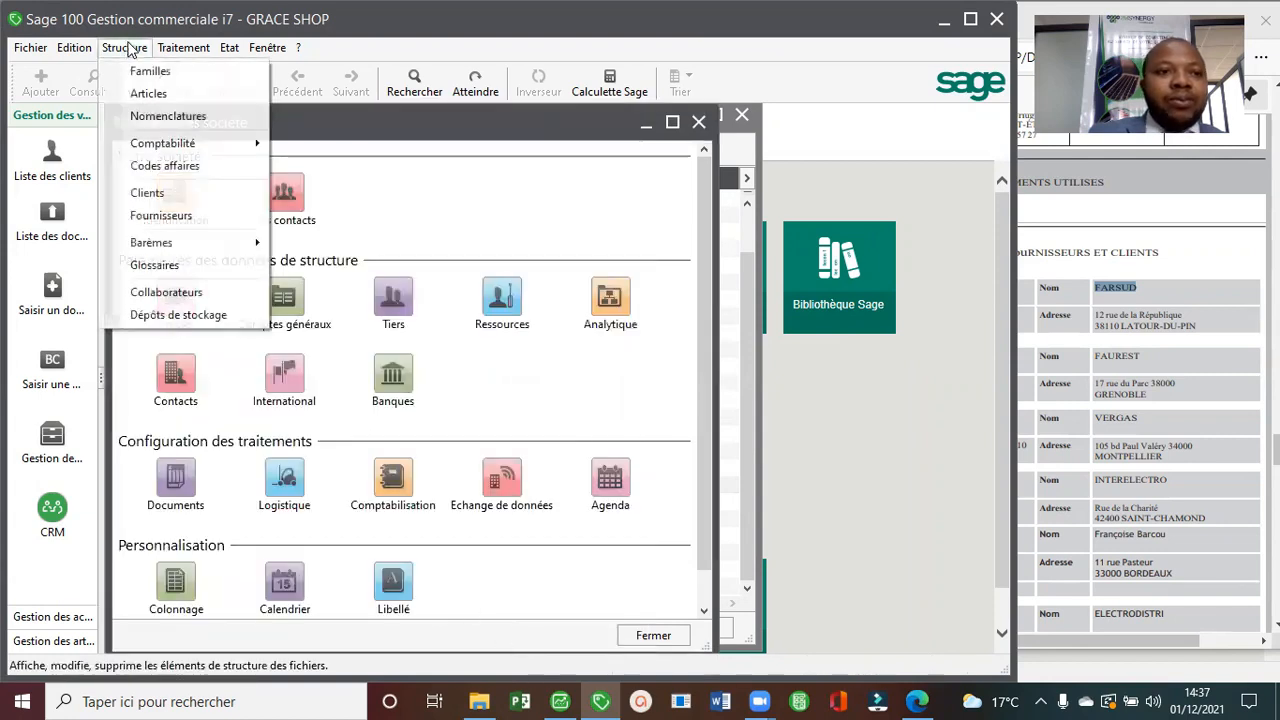
{"action": "left_click", "coordinate": [176, 215]}
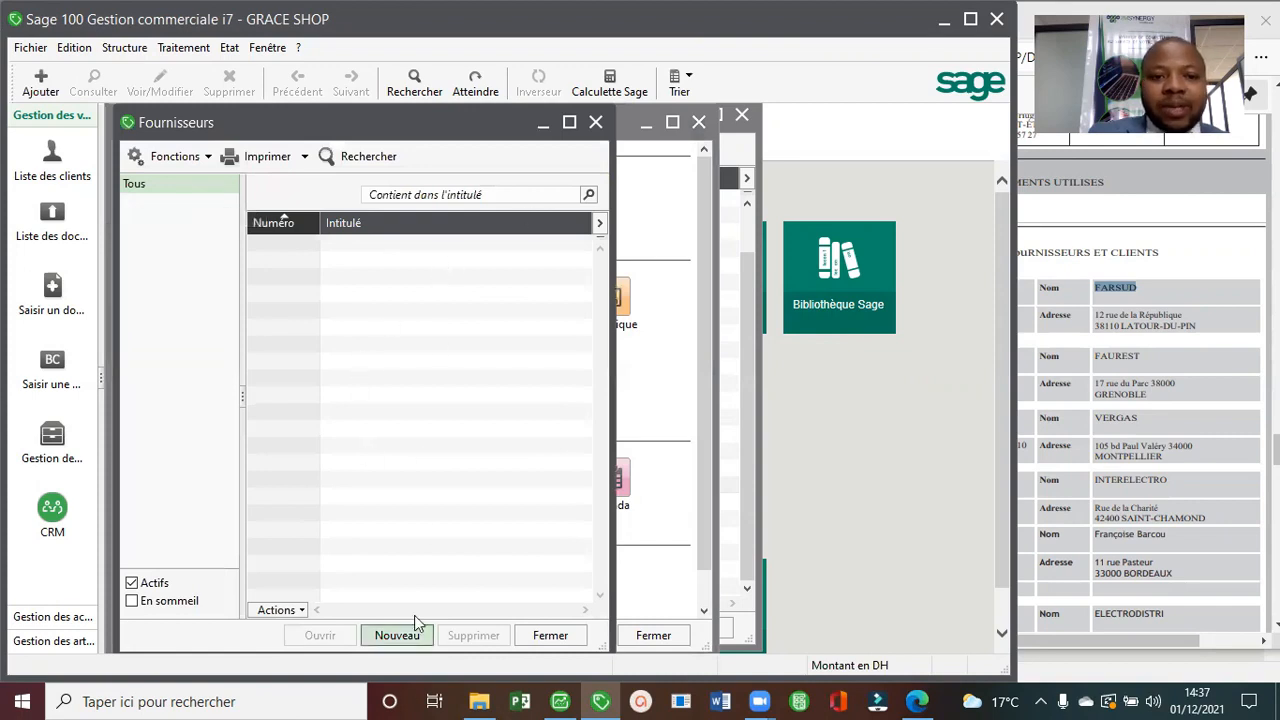
{"action": "left_click", "coordinate": [390, 635]}
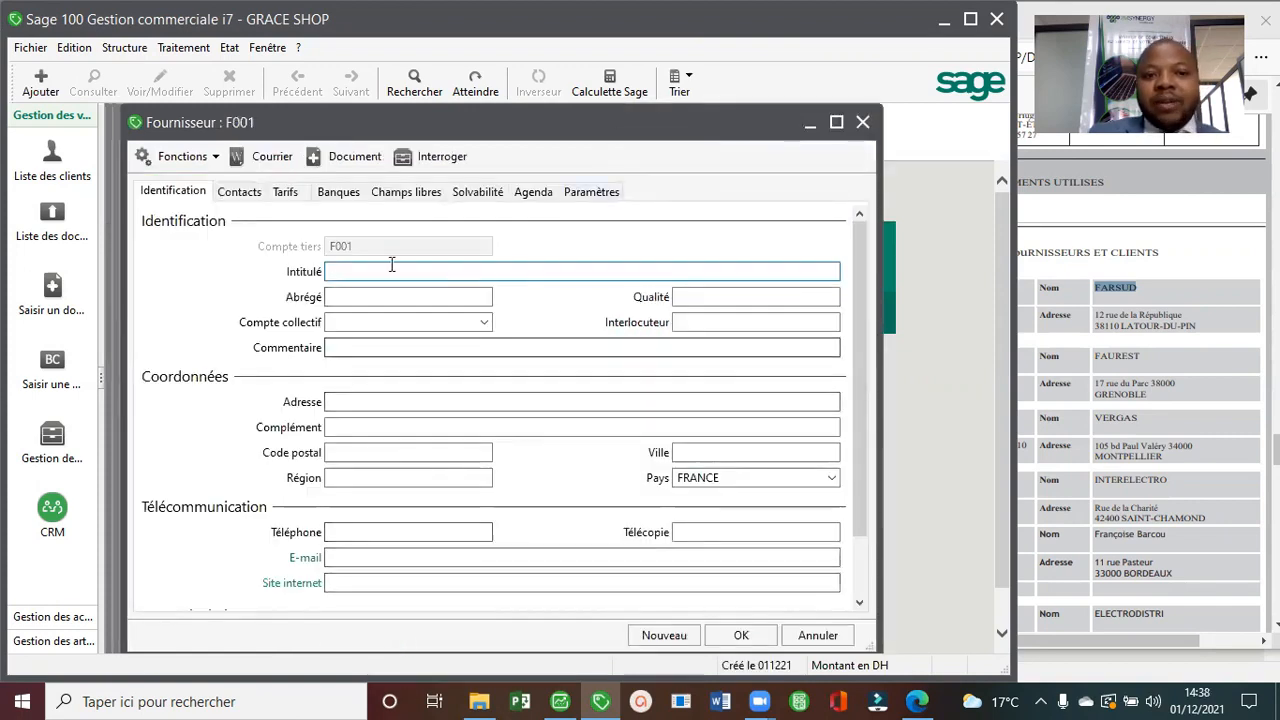
{"action": "key", "text": "ctrl+v"}
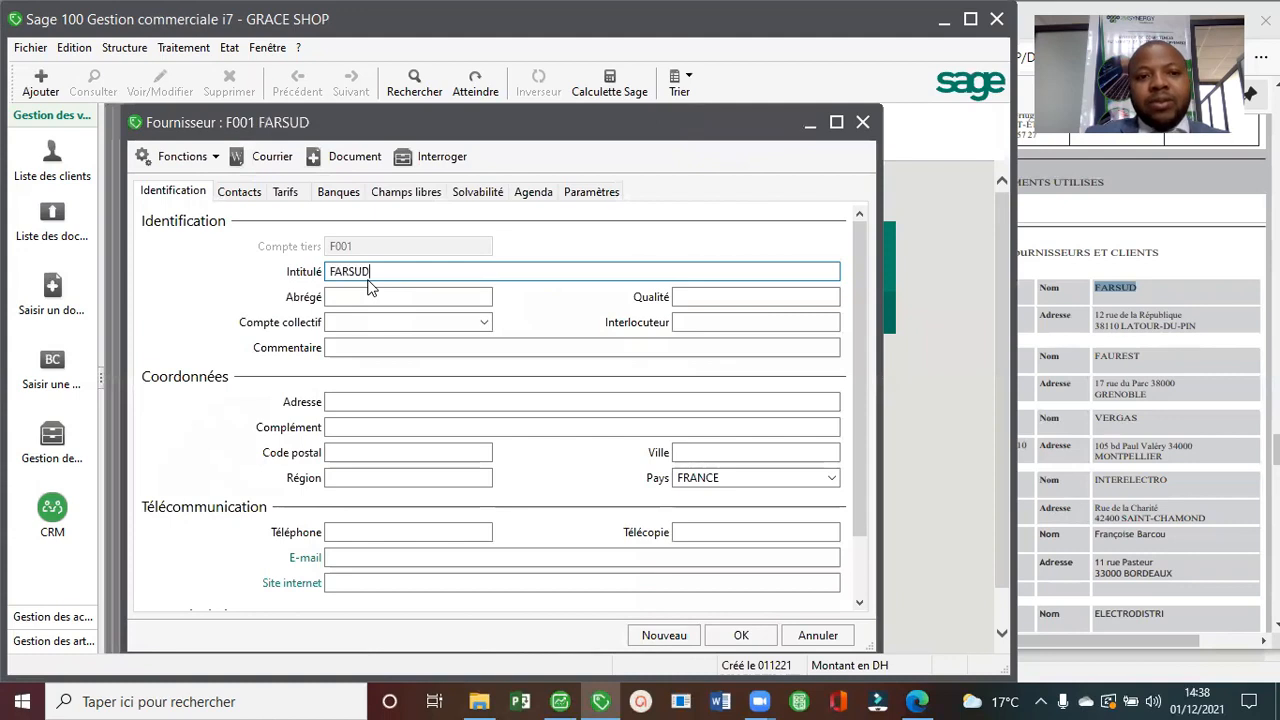
{"action": "key", "text": "Tab"}
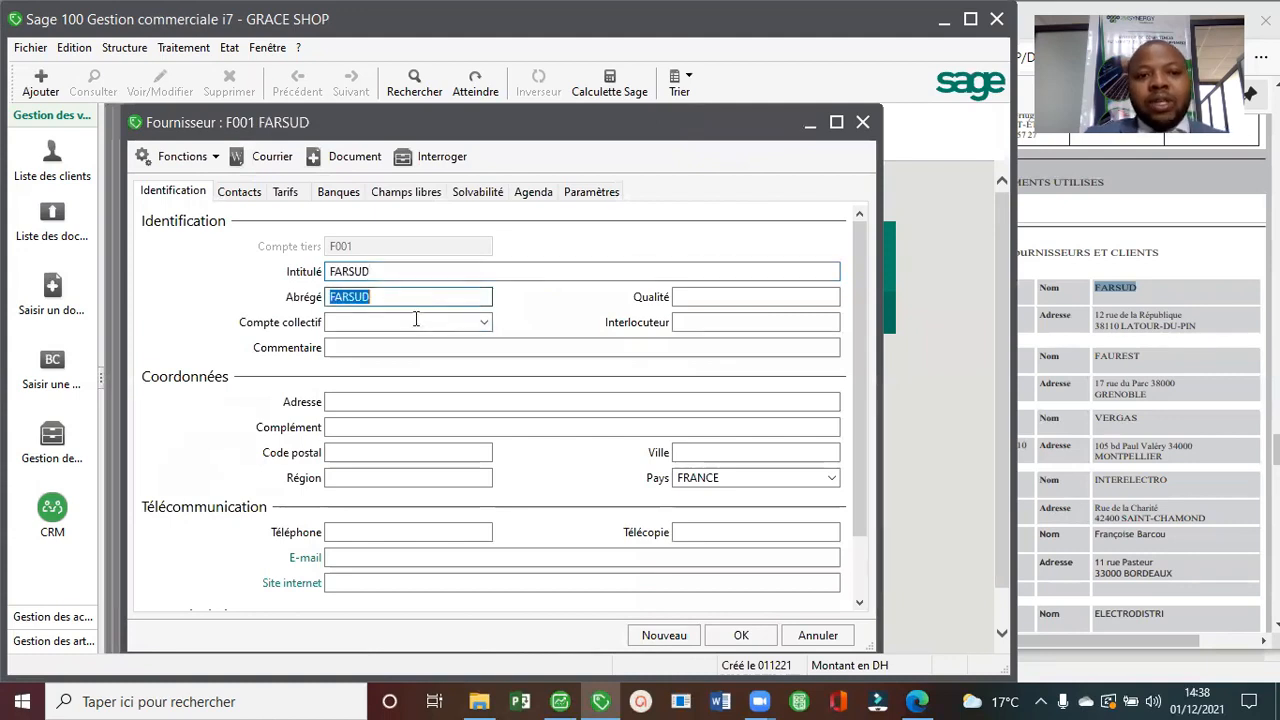
Set FARSUD's collective account to 4411 and check the supplier's solvency details.
{"action": "left_click", "coordinate": [484, 325]}
{"action": "left_click", "coordinate": [482, 321]}
{"action": "type", "text": "4"}
{"action": "left_click", "coordinate": [484, 325]}
{"action": "left_click", "coordinate": [484, 325]}
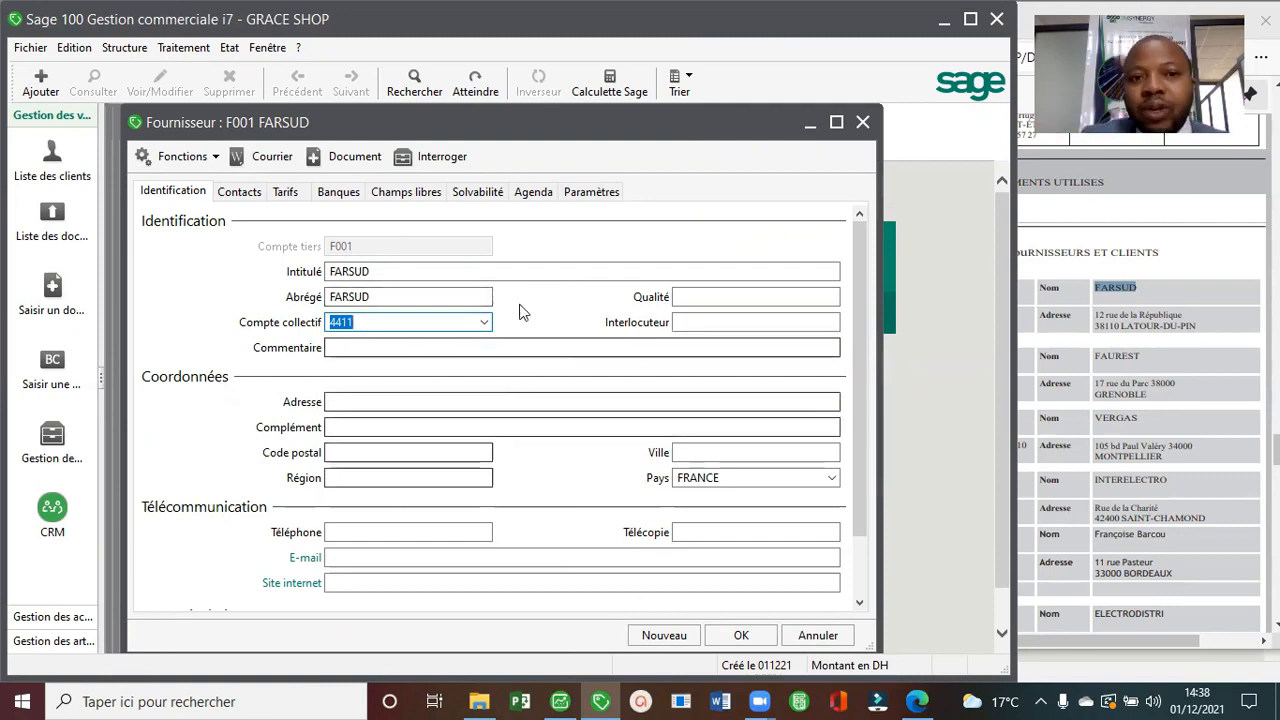
{"action": "left_click", "coordinate": [478, 191]}
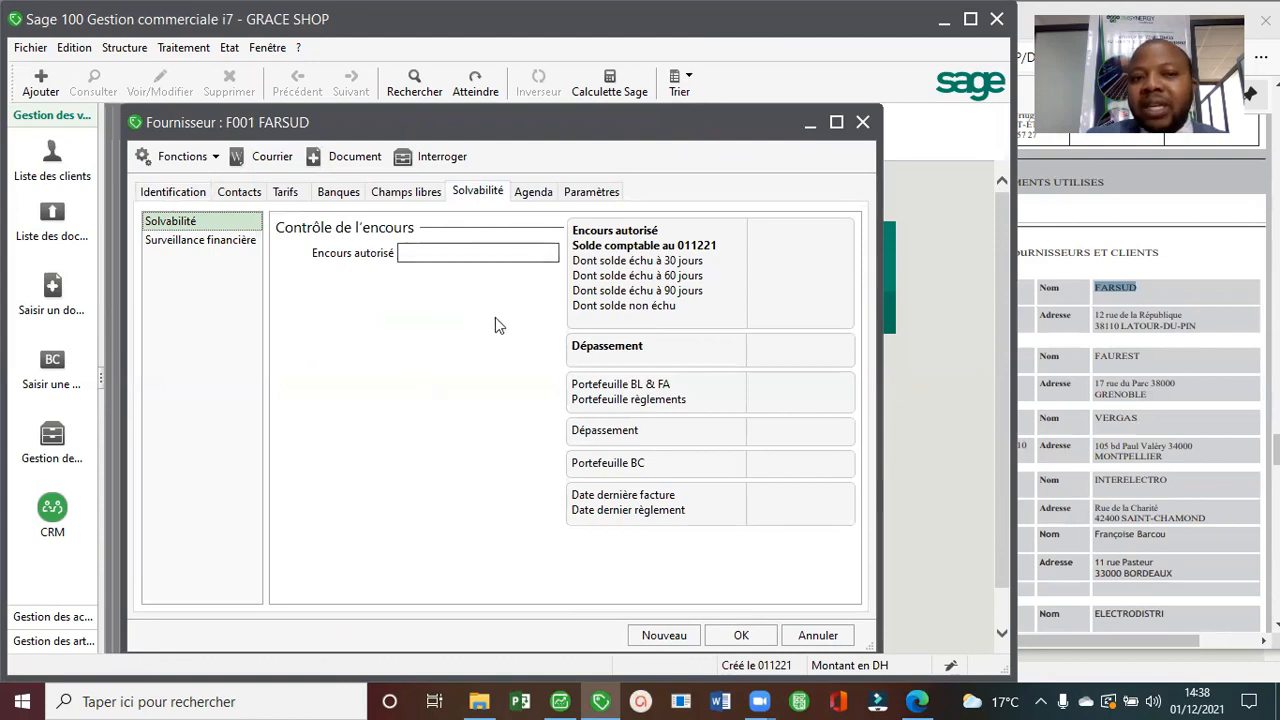
{"action": "left_click", "coordinate": [186, 192]}
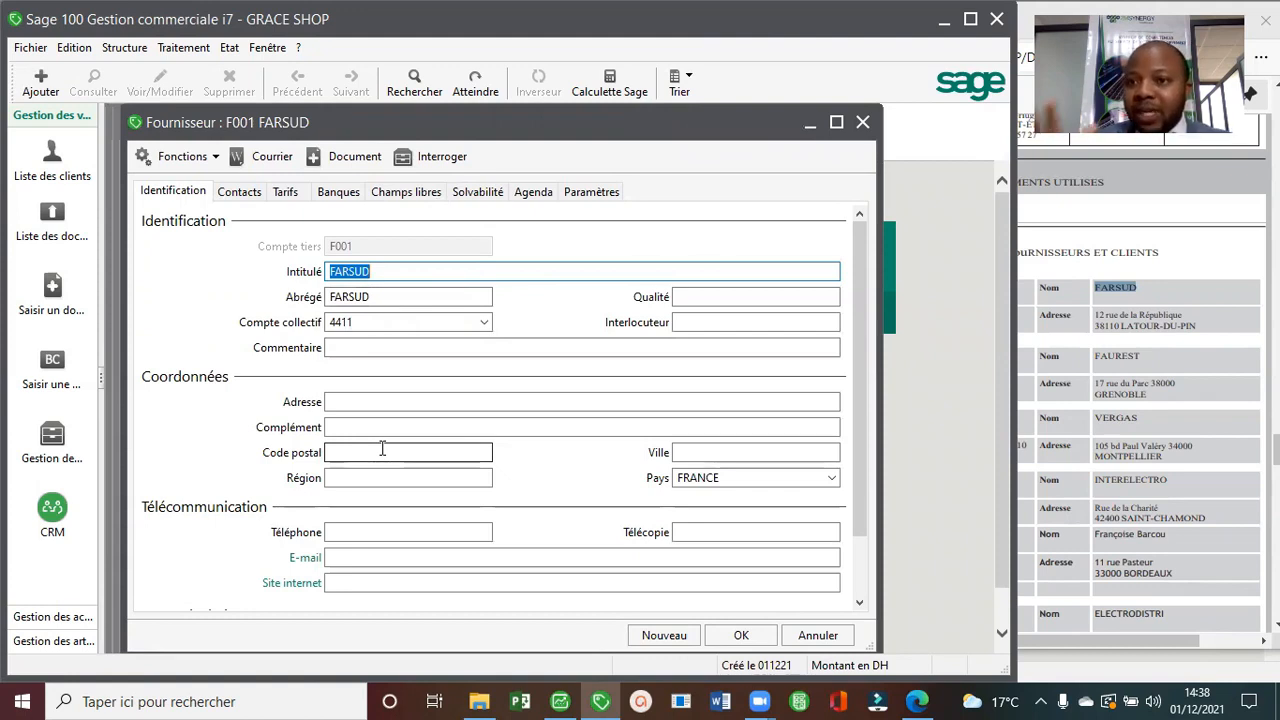
Save FARSUD and start another supplier record with FAUREST as its title and short name.
{"action": "left_click", "coordinate": [664, 636]}
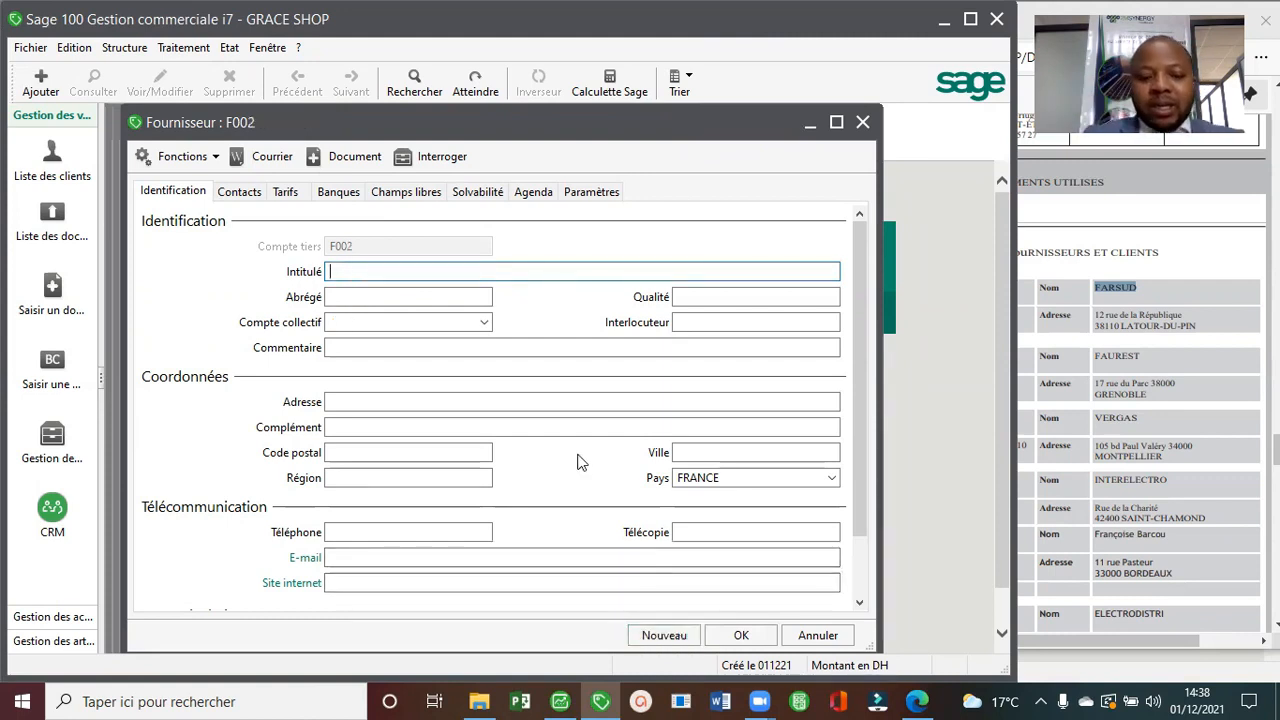
{"action": "type", "text": "f"}
{"action": "type", "text": "FAUREST"}
{"action": "key", "text": "Tab"}
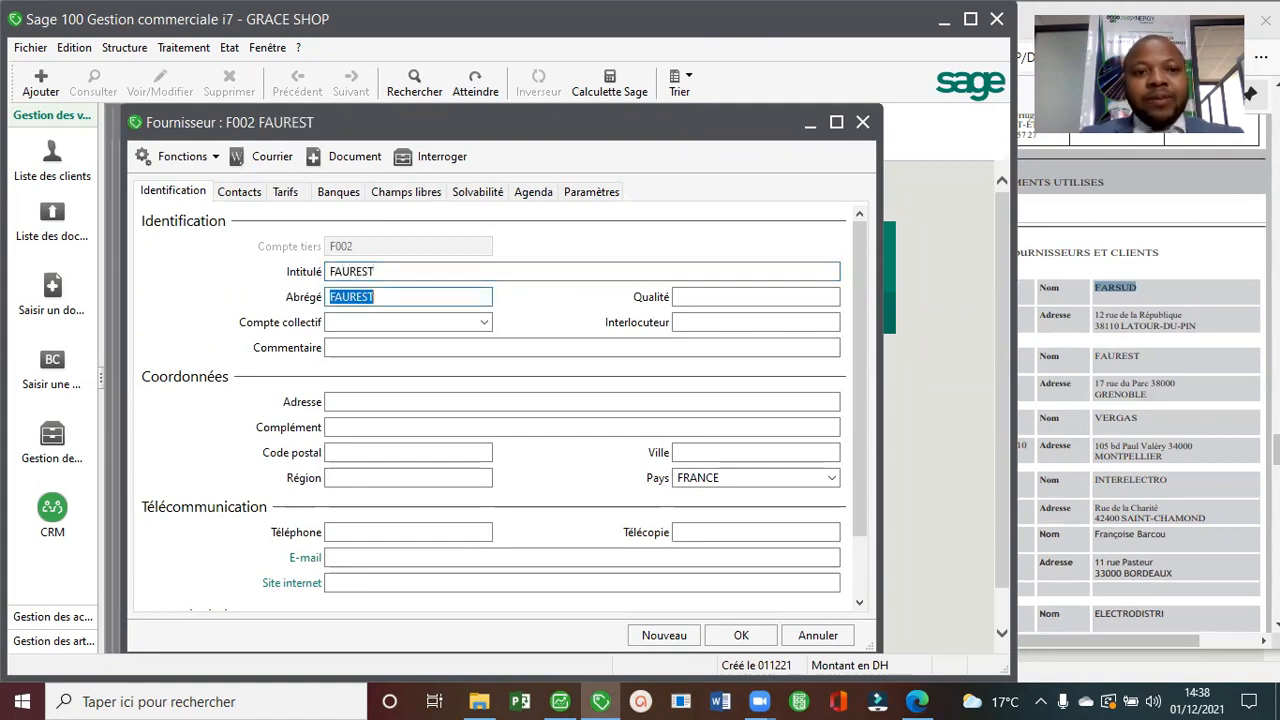
Set FAUREST's collective account to 4411 and save the supplier, moving on to a new record.
{"action": "left_click", "coordinate": [483, 322]}
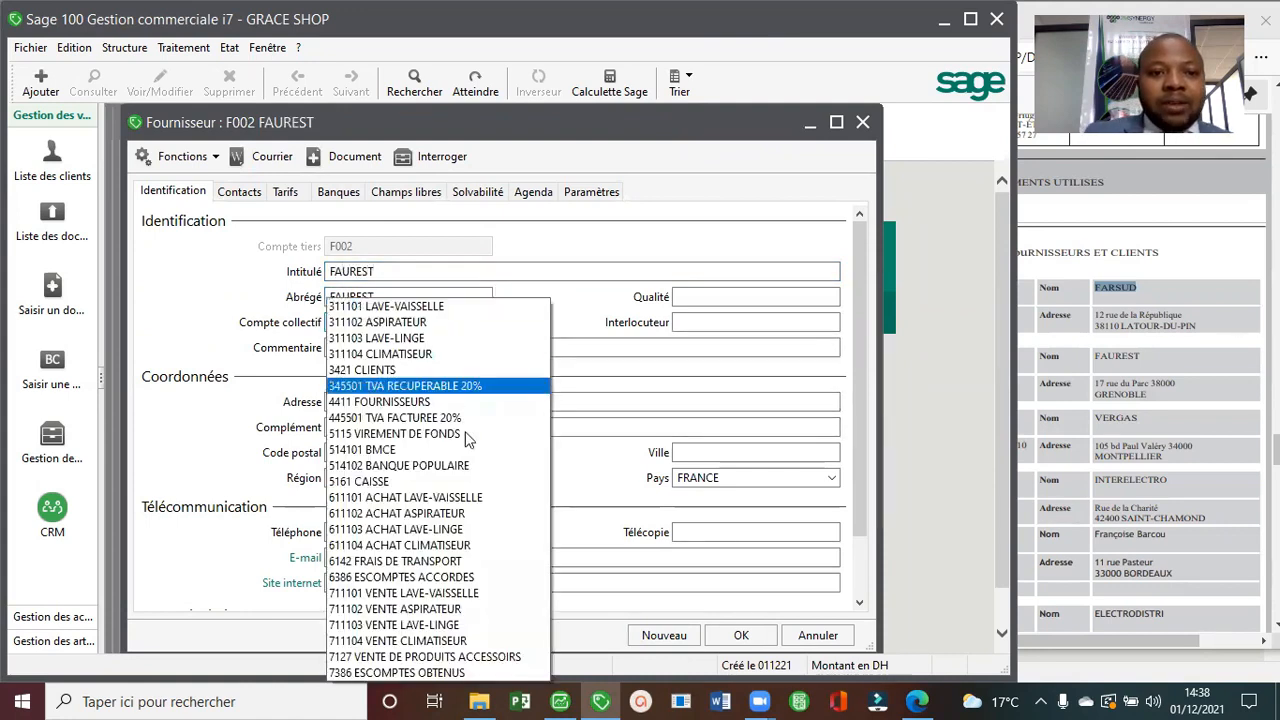
{"action": "left_click", "coordinate": [420, 342]}
{"action": "key", "text": "BackSpace"}
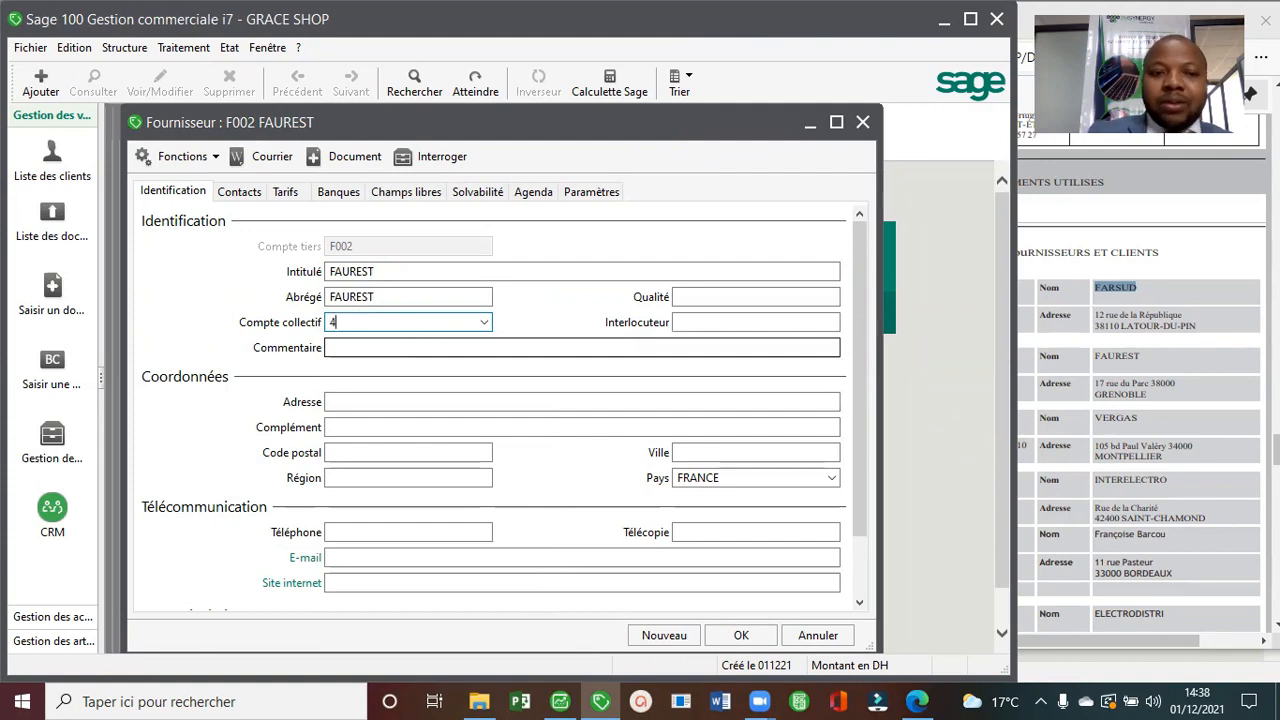
{"action": "left_click", "coordinate": [484, 323]}
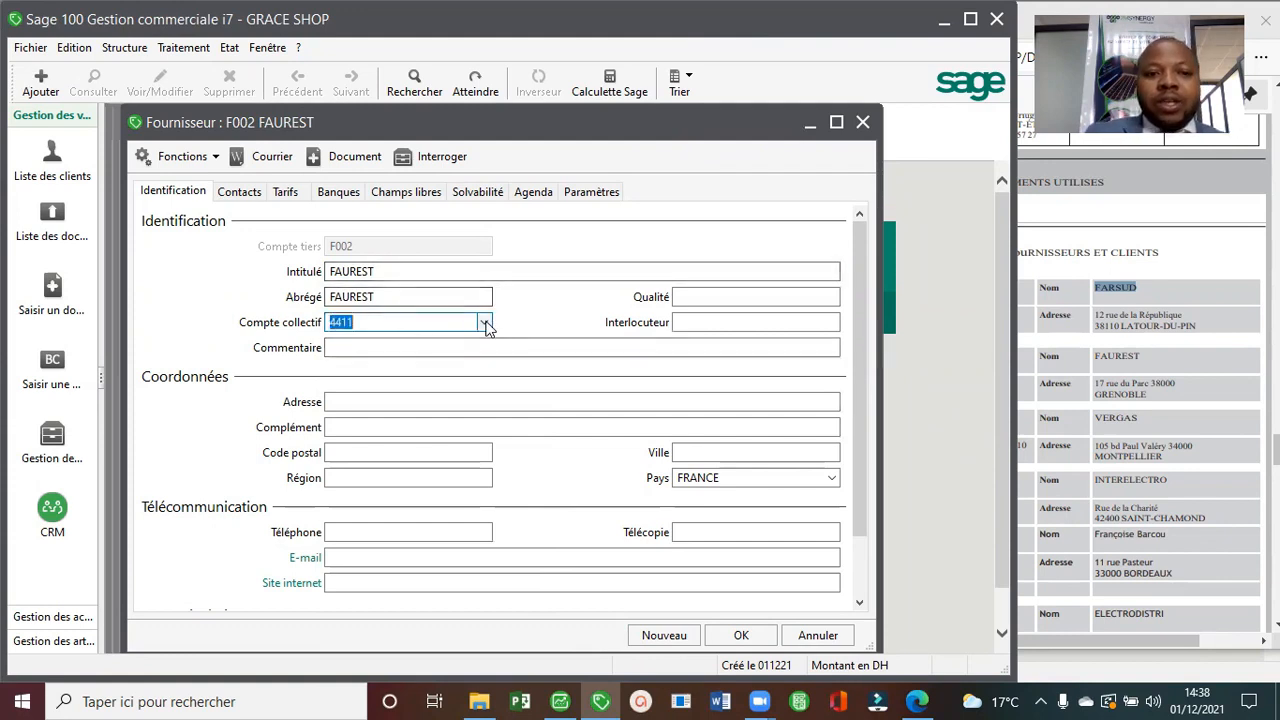
{"action": "left_click", "coordinate": [672, 641]}
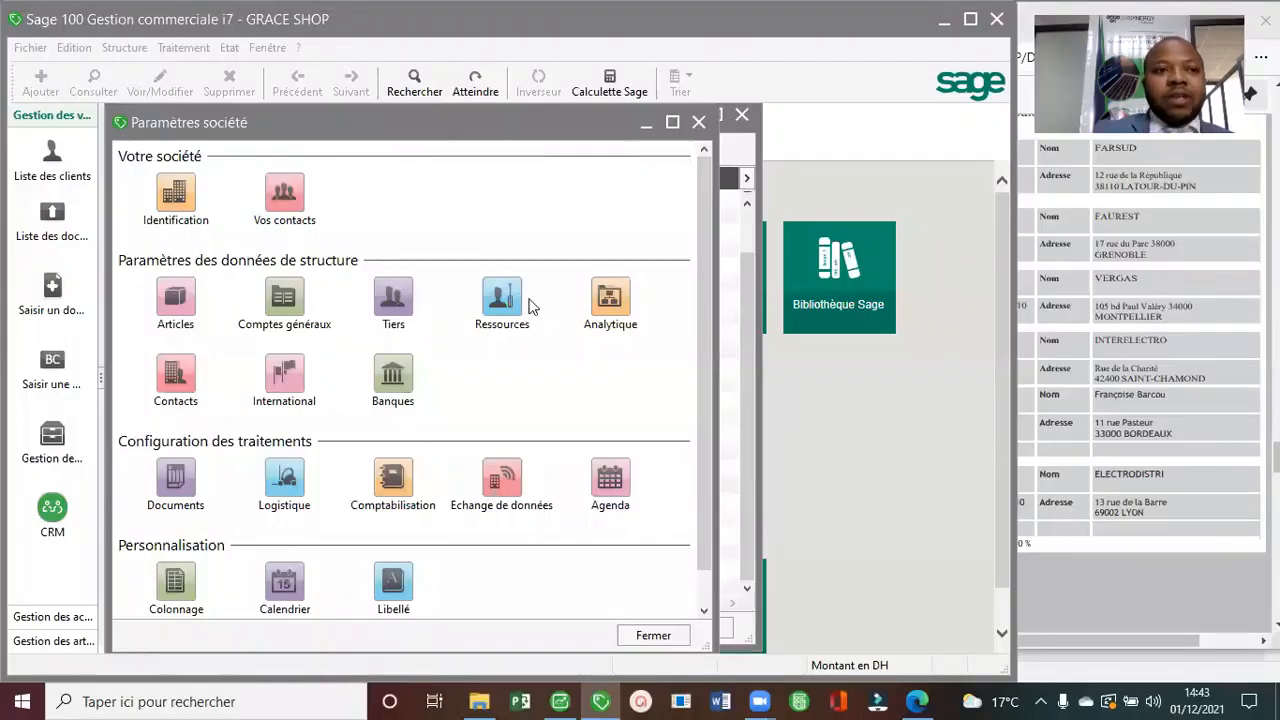
Open the customer list and the supplier list and arrange them side by side.
{"action": "left_click", "coordinate": [124, 47]}
{"action": "left_click", "coordinate": [186, 192]}
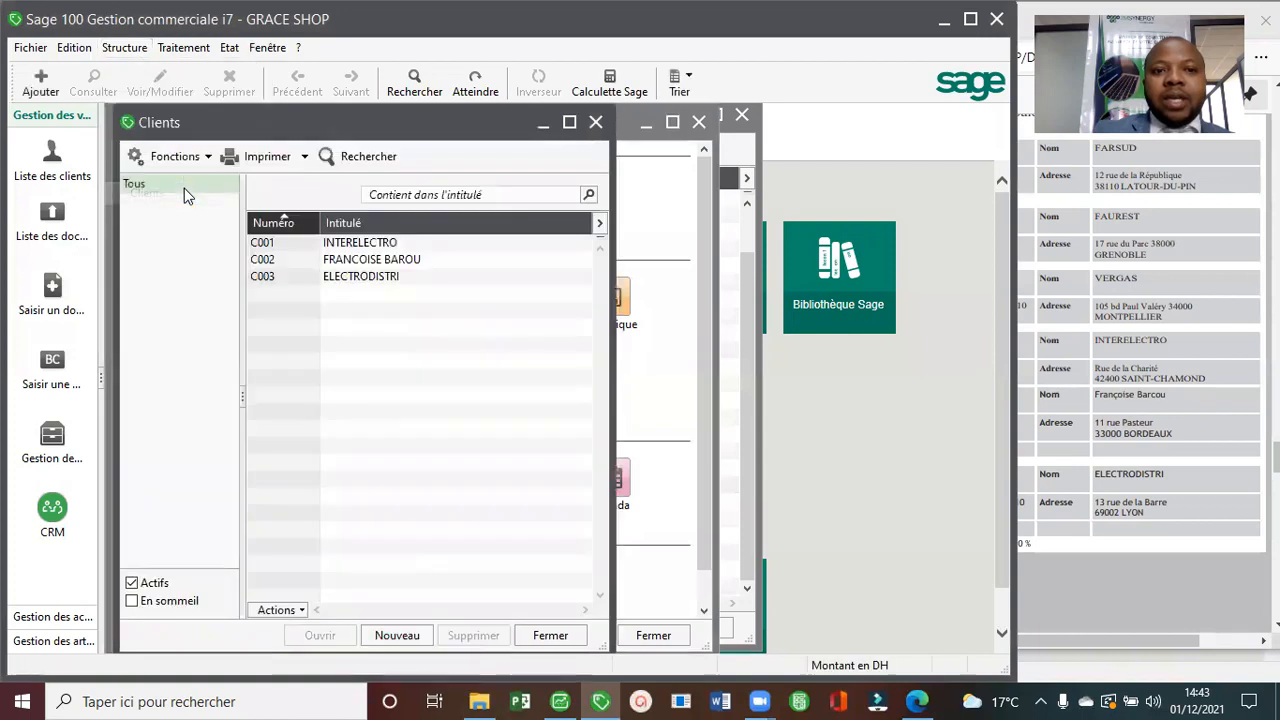
{"action": "left_click", "coordinate": [124, 47]}
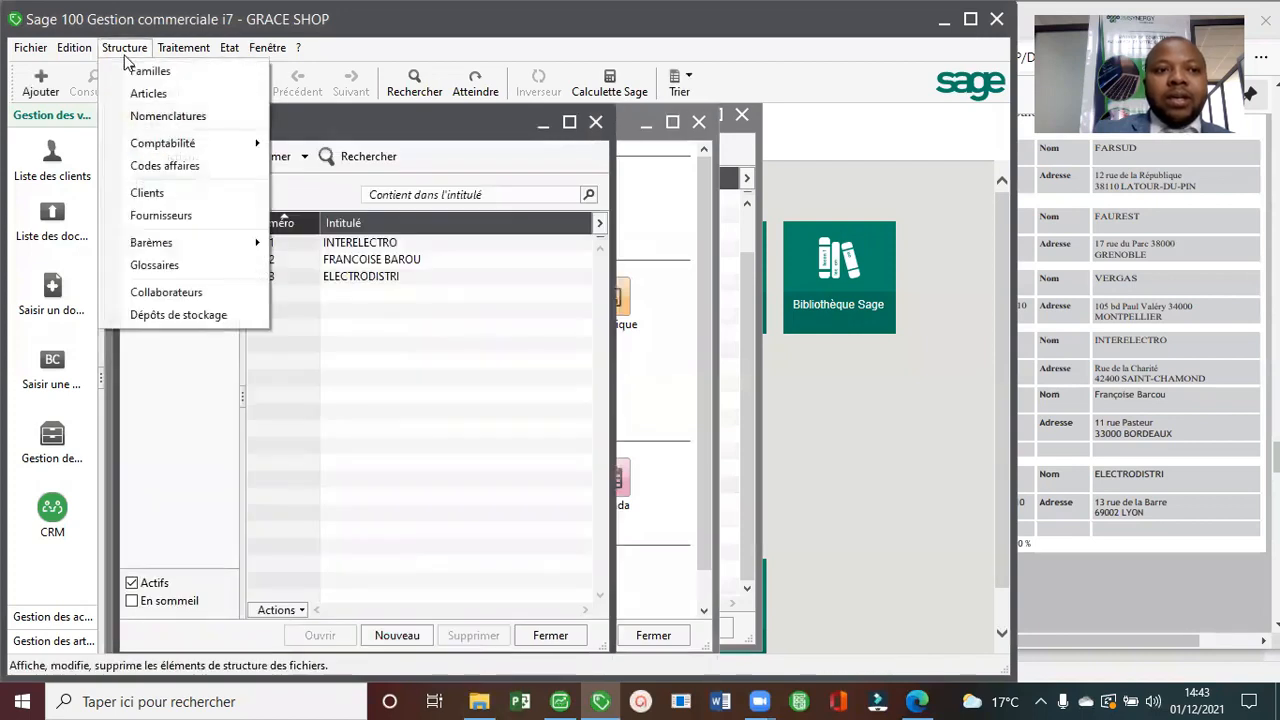
{"action": "left_click", "coordinate": [193, 213]}
{"action": "left_click_drag", "start_coordinate": [367, 128], "coordinate": [437, 137]}
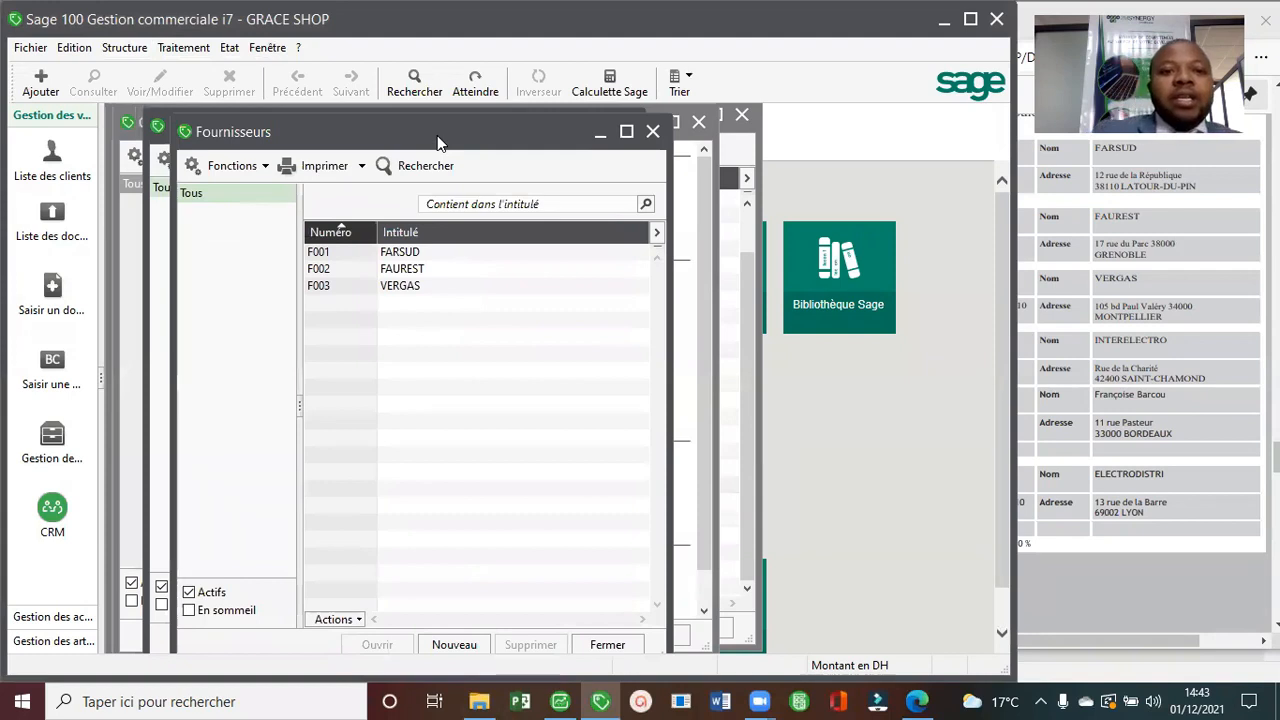
{"action": "left_click_drag", "start_coordinate": [437, 143], "coordinate": [769, 126]}
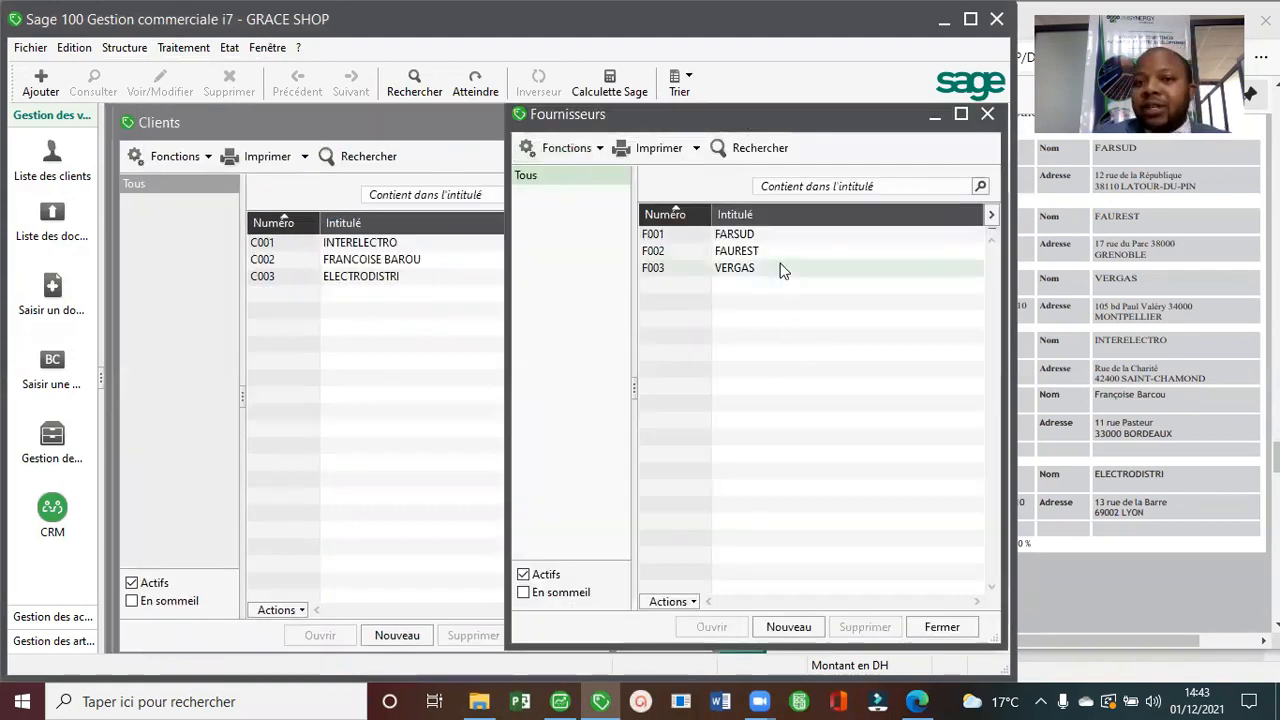
Check FARSUD's payment method in Annexe 5 of the case PDF and arrange the windows so the annex's payment terms stay readable.
{"action": "left_click", "coordinate": [1033, 317]}
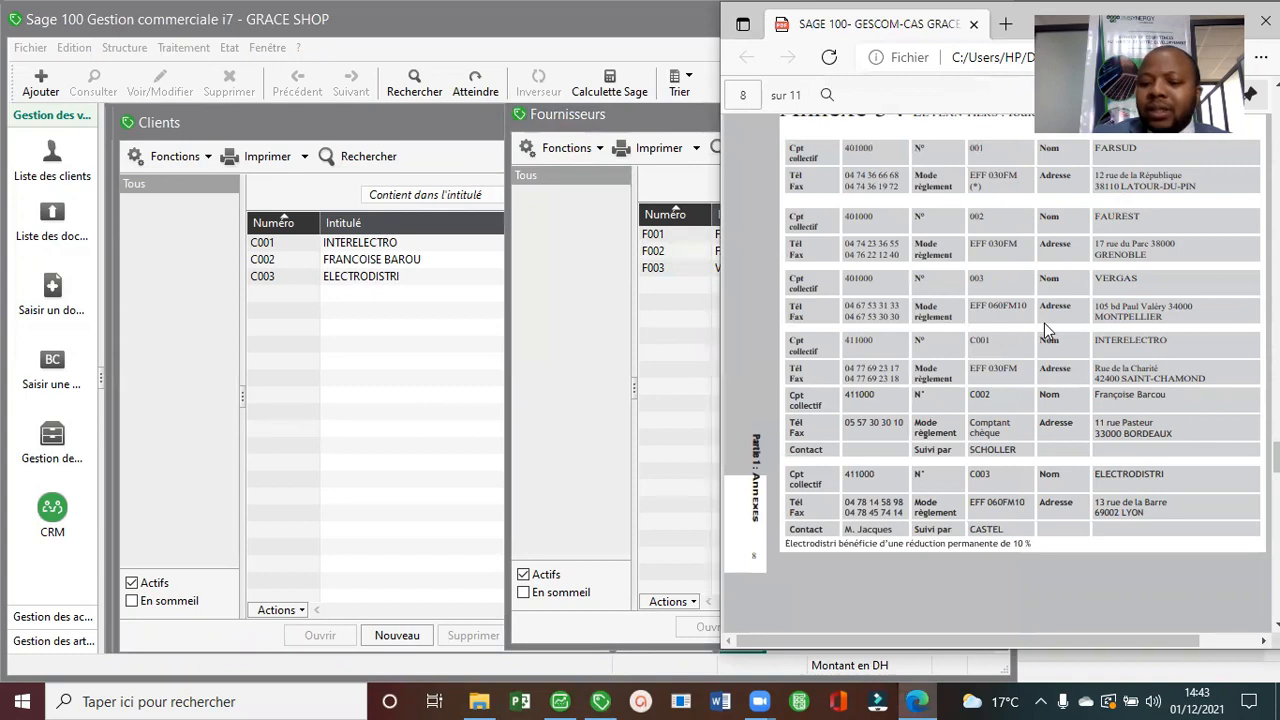
{"action": "scroll", "coordinate": [1044, 323], "scroll_direction": "up", "scroll_amount": 1}
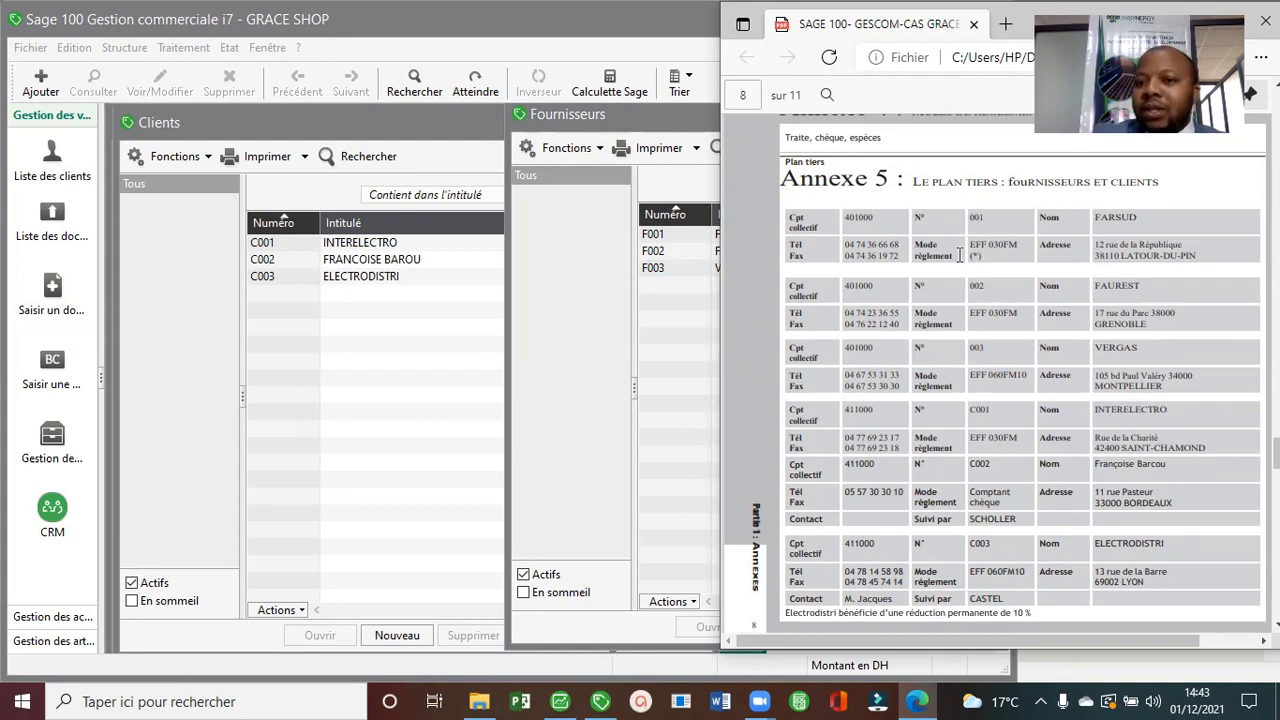
{"action": "left_click_drag", "start_coordinate": [937, 241], "coordinate": [999, 262]}
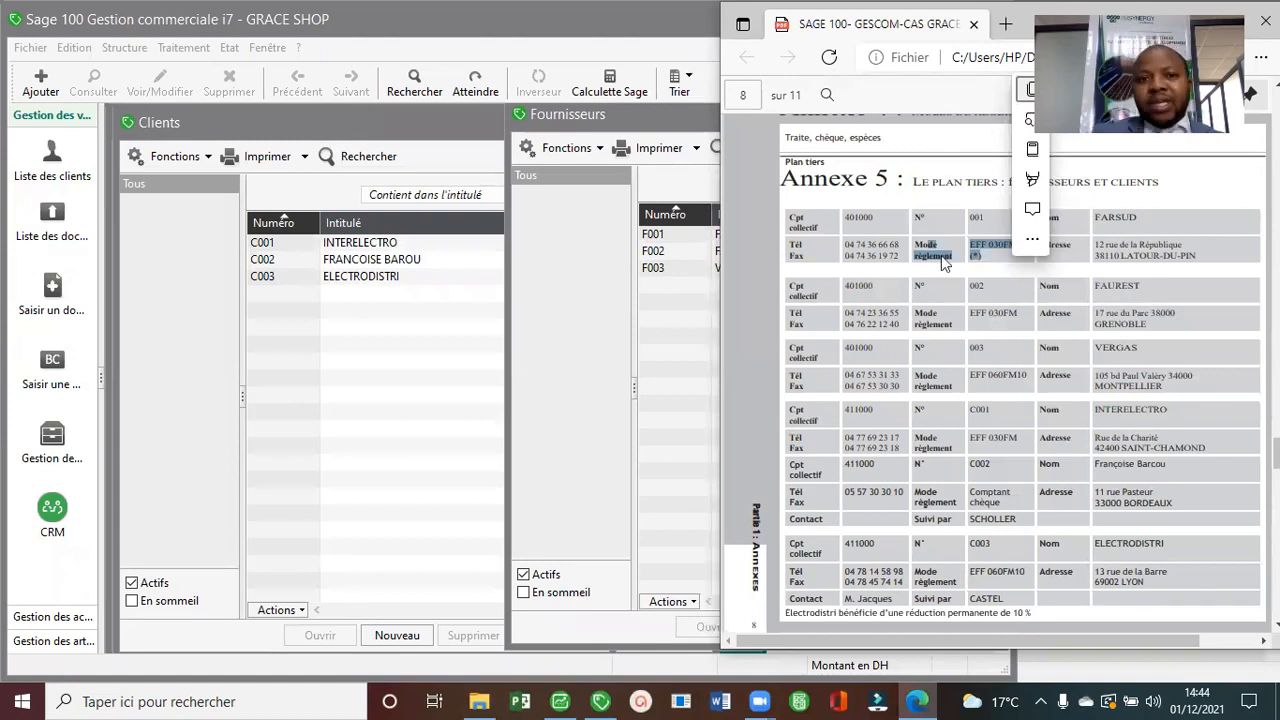
{"action": "left_click_drag", "start_coordinate": [647, 129], "coordinate": [490, 171]}
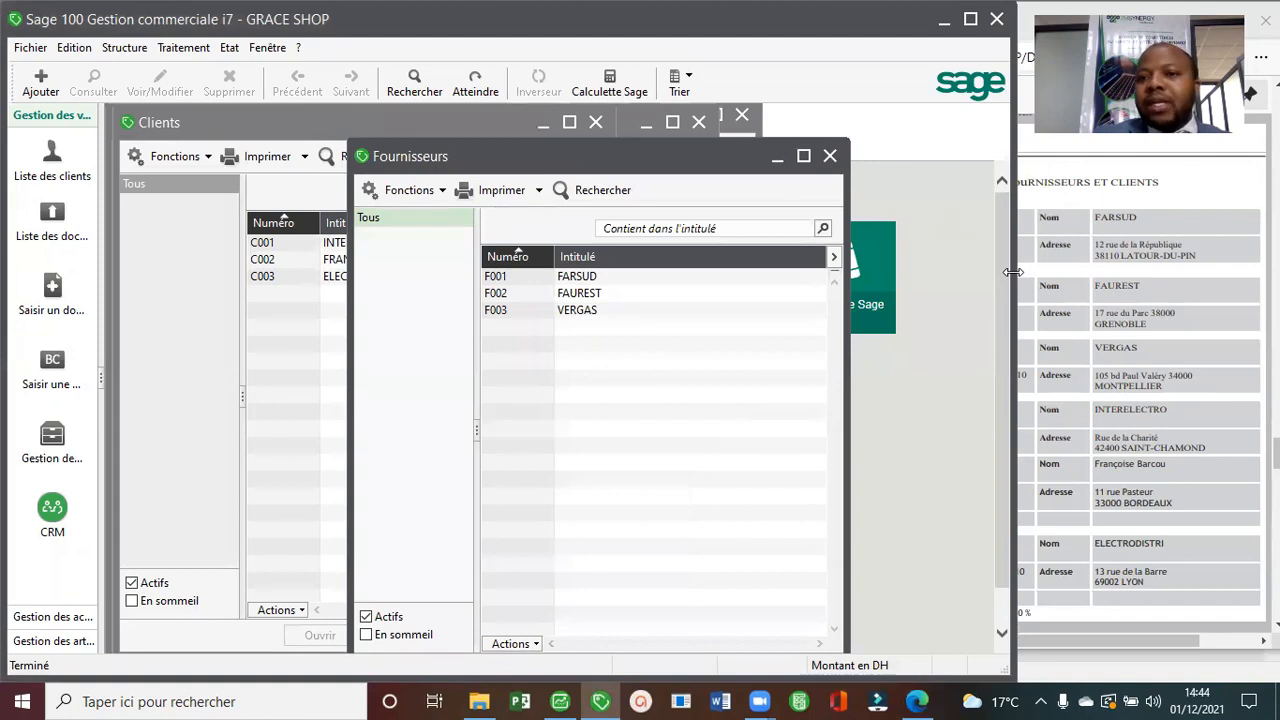
{"action": "left_click_drag", "start_coordinate": [1013, 272], "coordinate": [903, 272]}
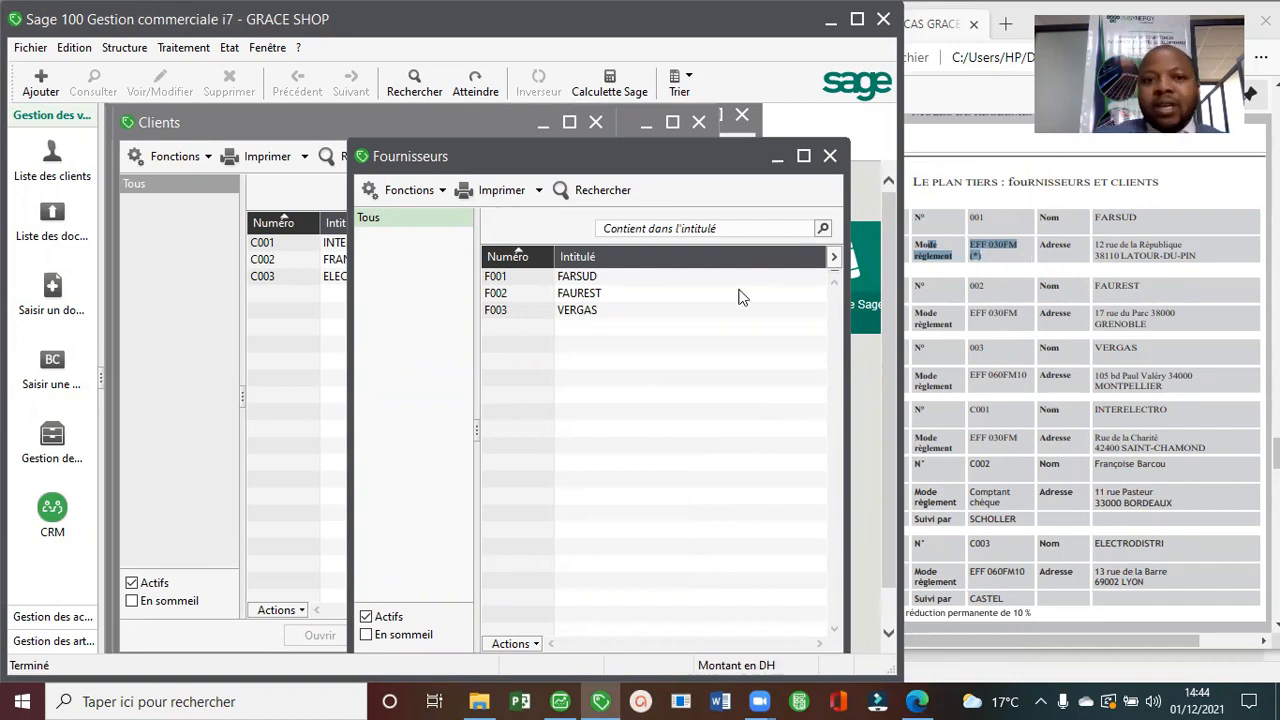
Add a payment condition of 30 days, Fin mois civil, by TRAITE to supplier FARSUD and save the record.
{"action": "double_click", "coordinate": [605, 277]}
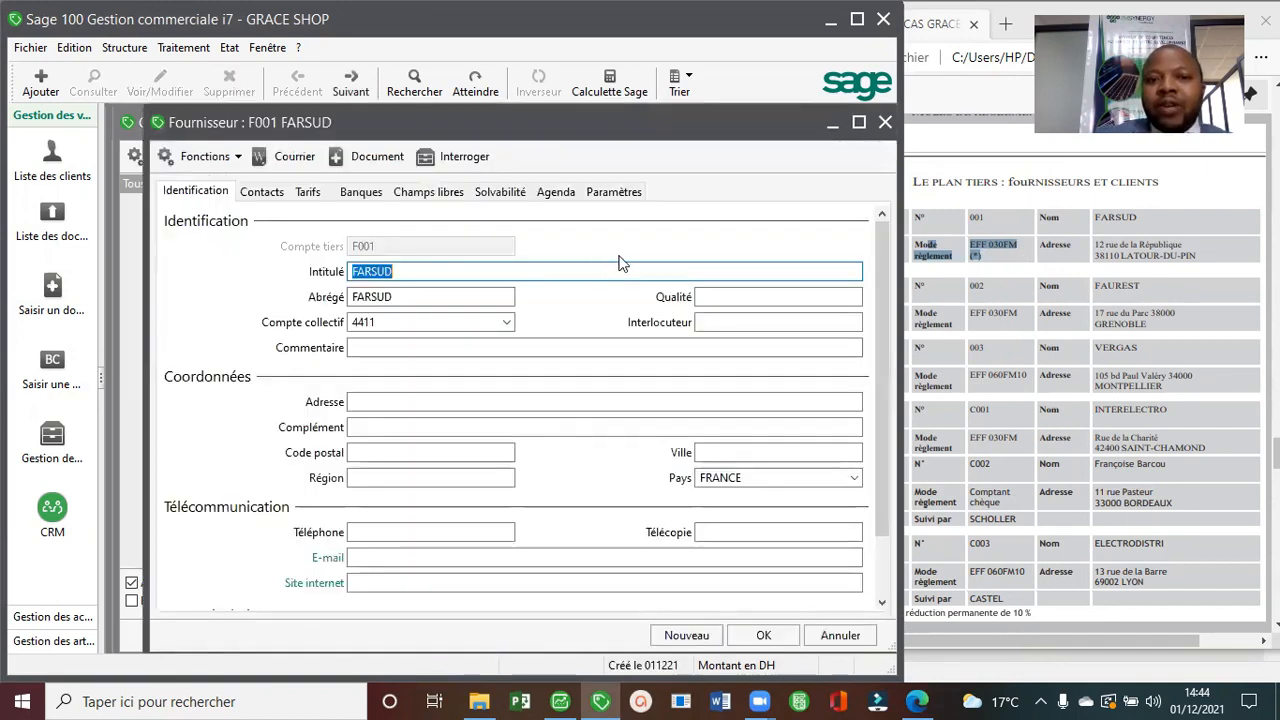
{"action": "left_click", "coordinate": [623, 196]}
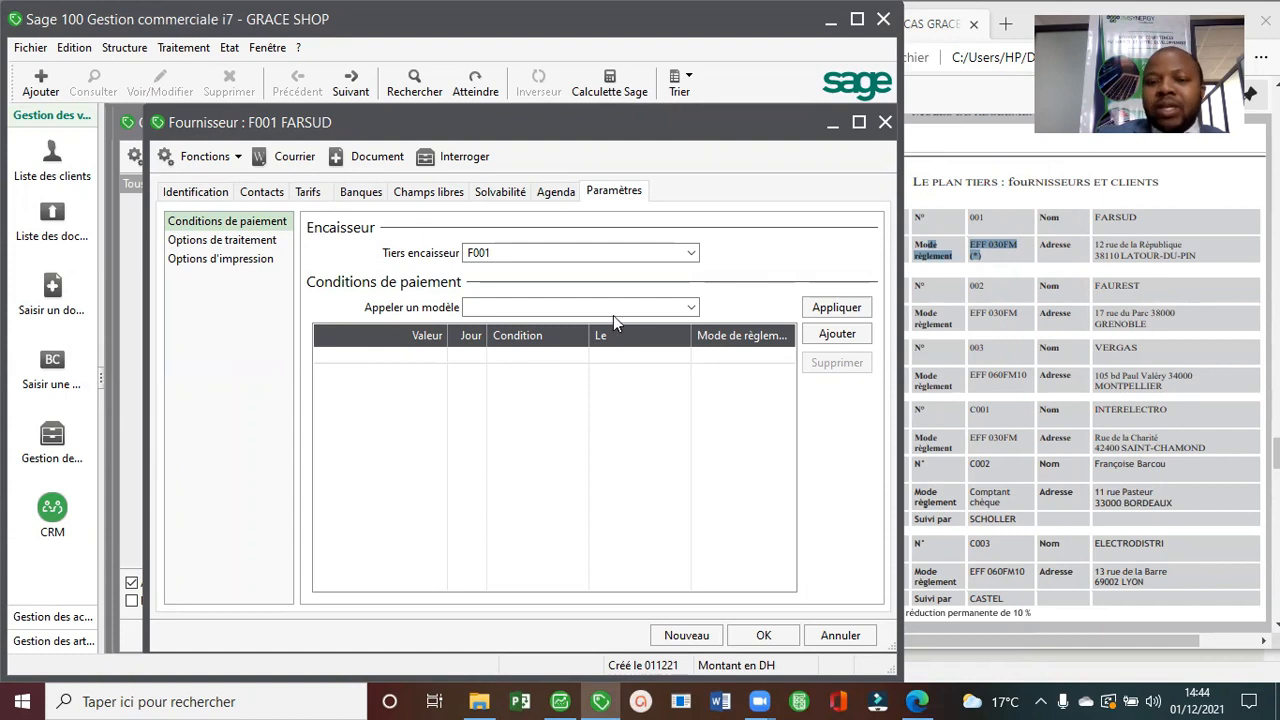
{"action": "left_click", "coordinate": [848, 337]}
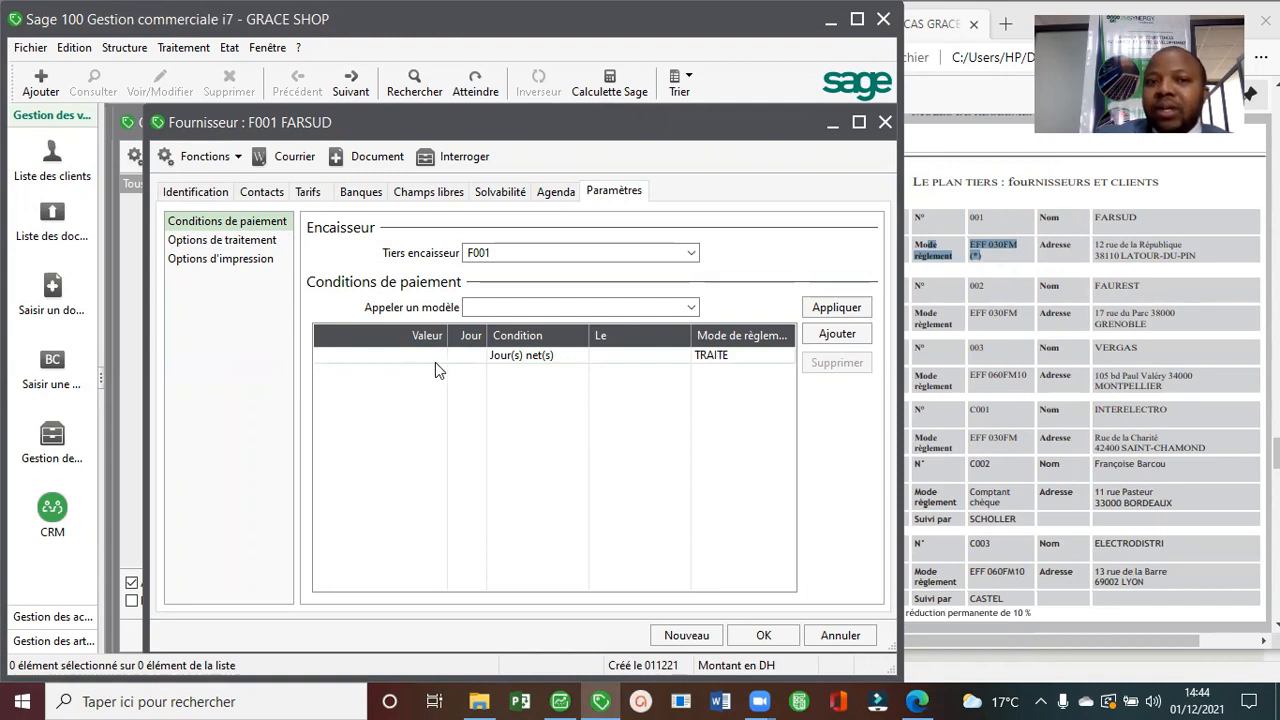
{"action": "left_click", "coordinate": [468, 355]}
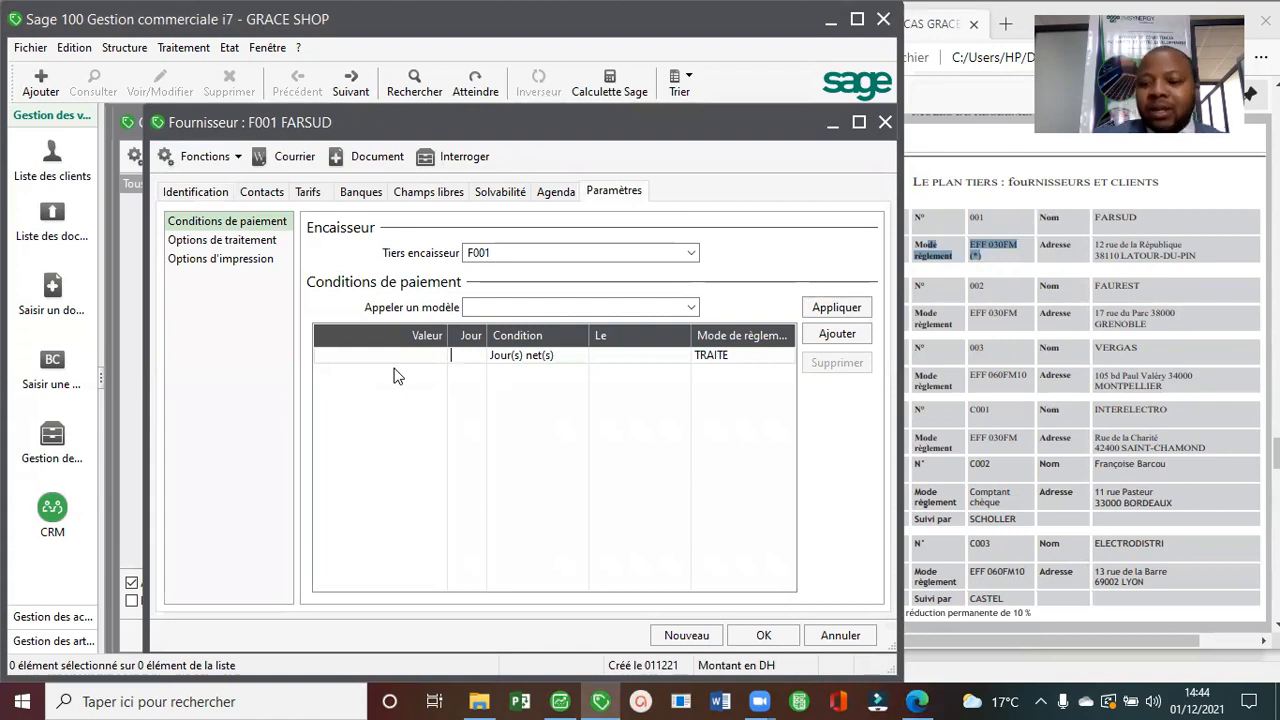
{"action": "type", "text": "30"}
{"action": "left_click", "coordinate": [535, 363]}
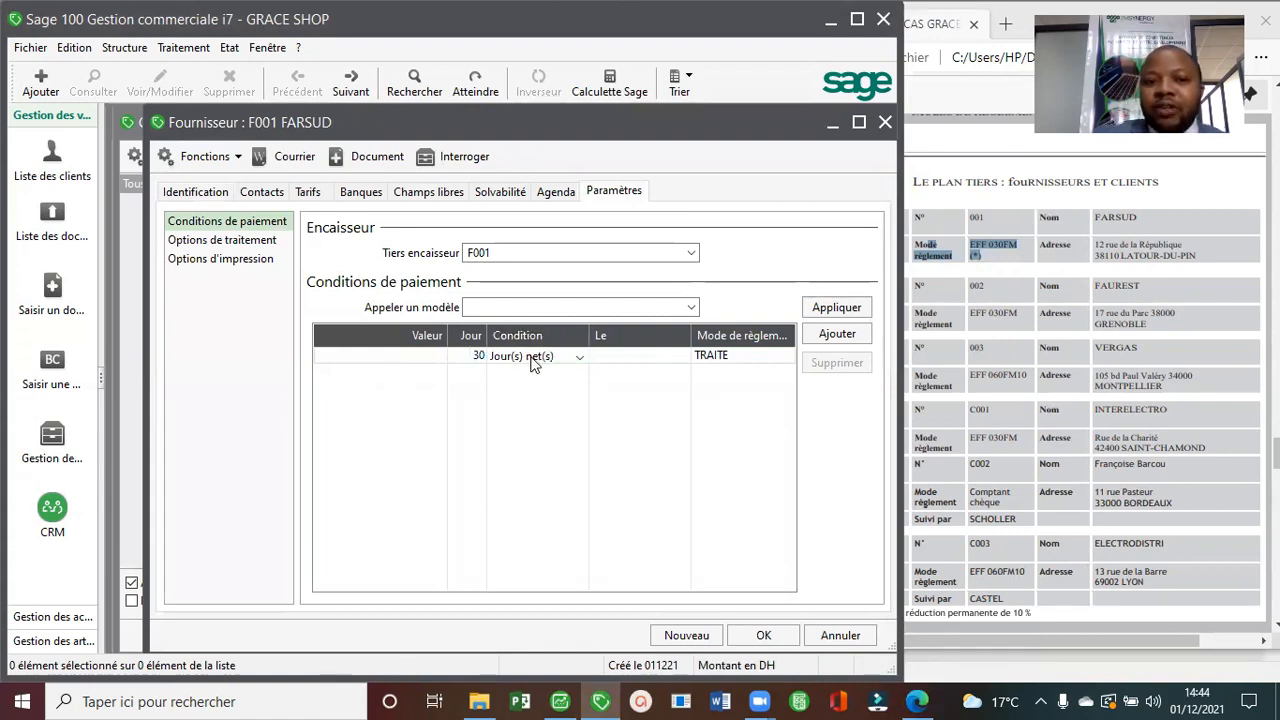
{"action": "left_click", "coordinate": [536, 360]}
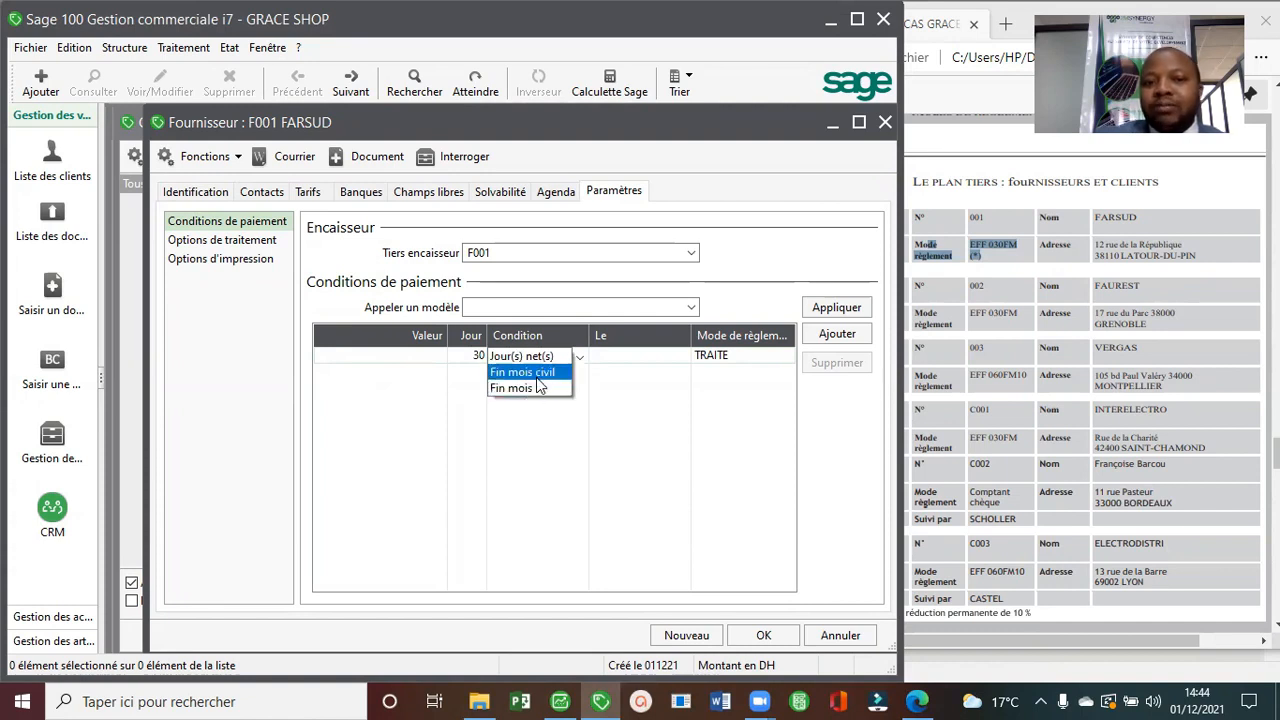
{"action": "left_click", "coordinate": [524, 372]}
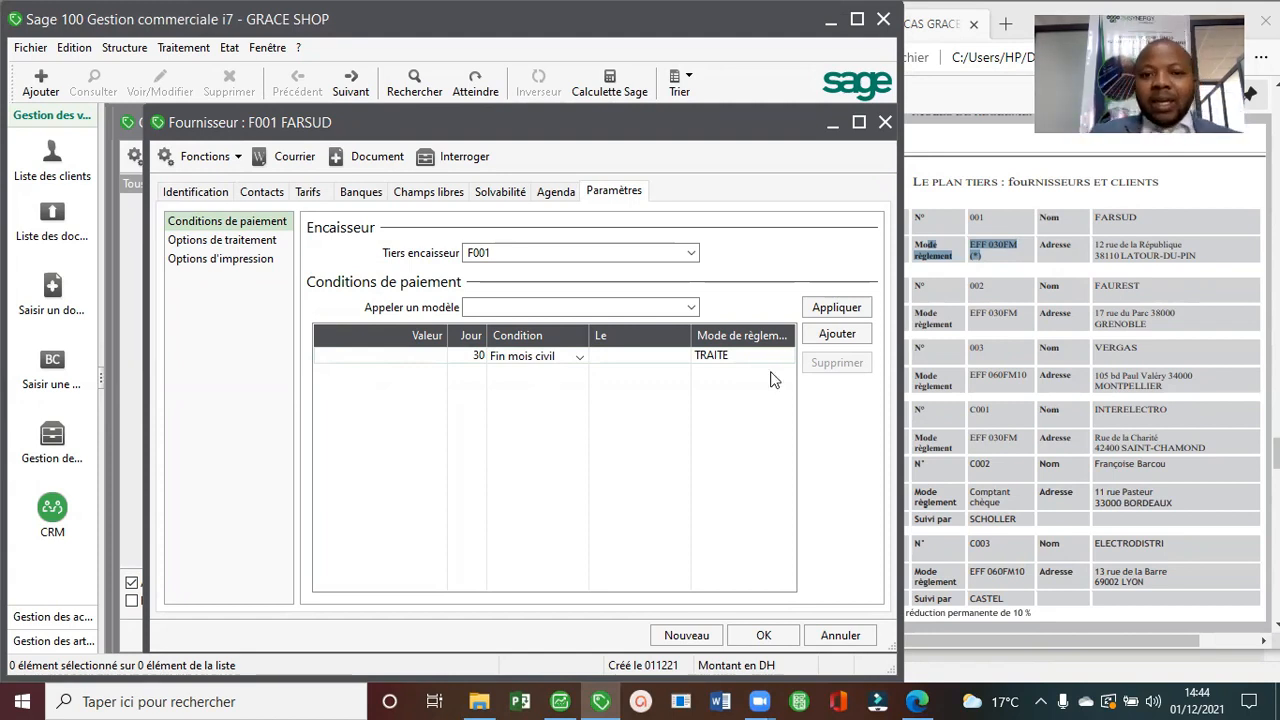
{"action": "left_click", "coordinate": [637, 360]}
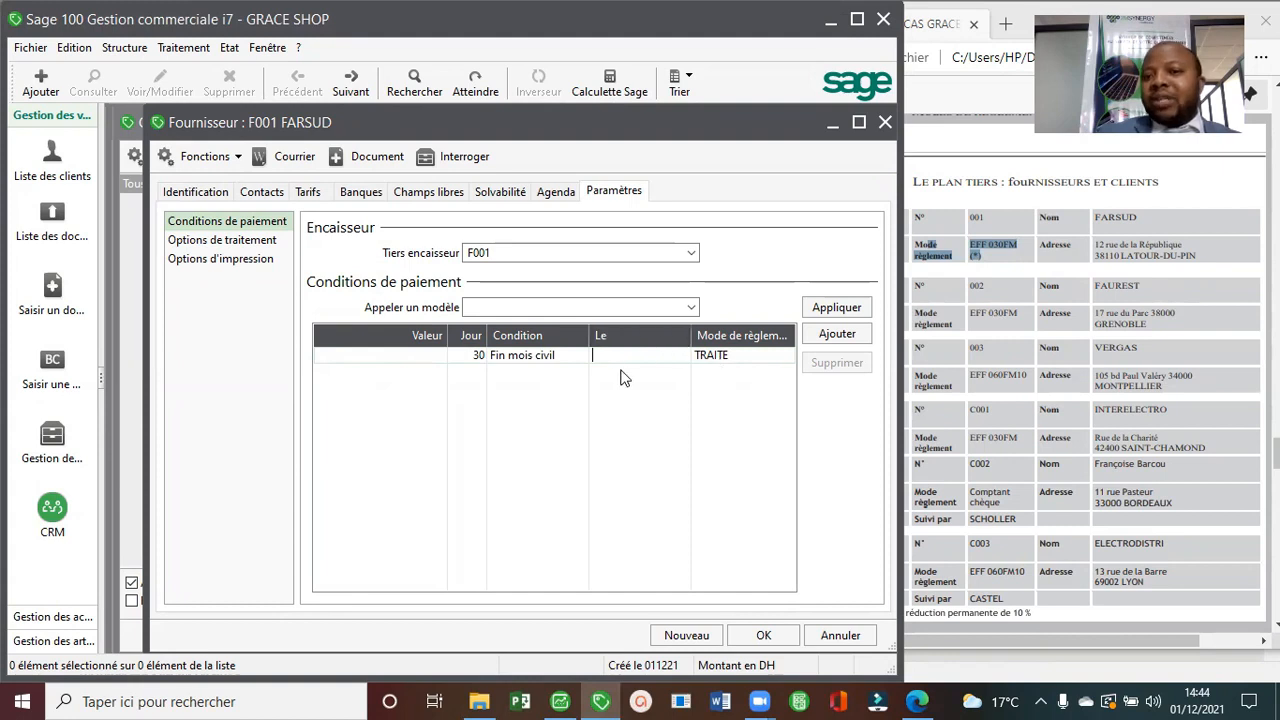
{"action": "key", "text": "Return"}
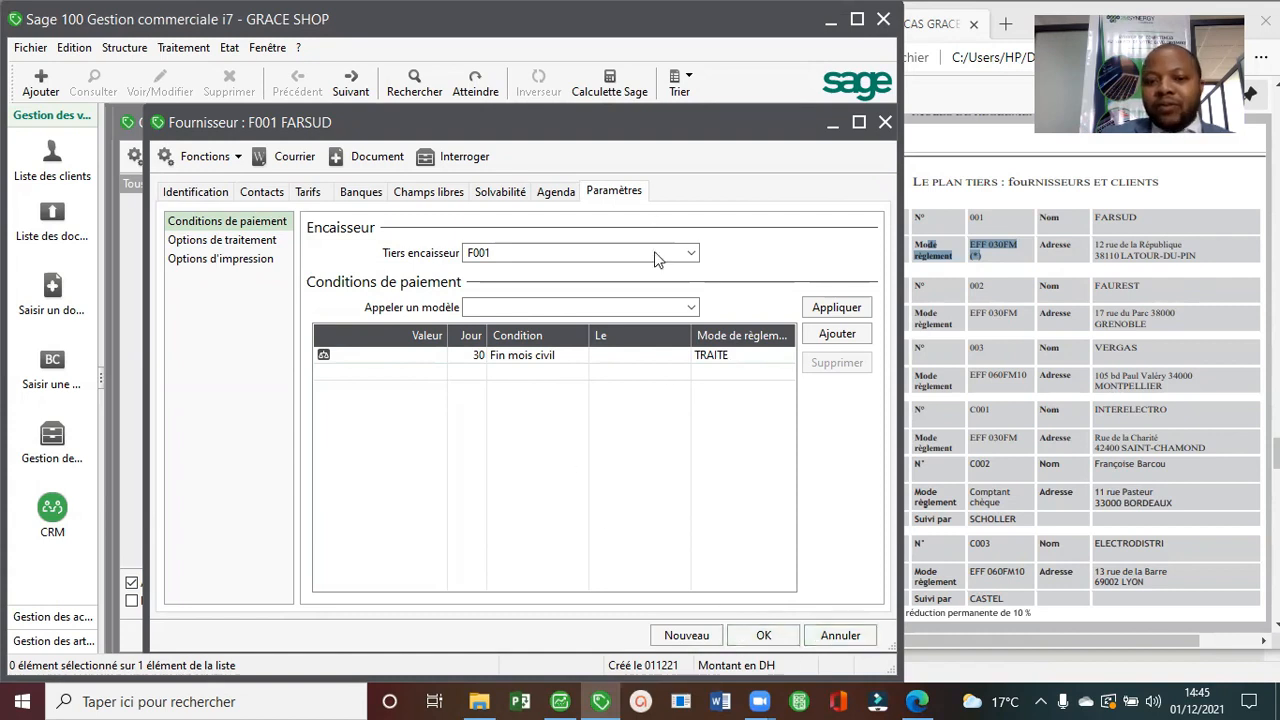
{"action": "left_click", "coordinate": [763, 634]}
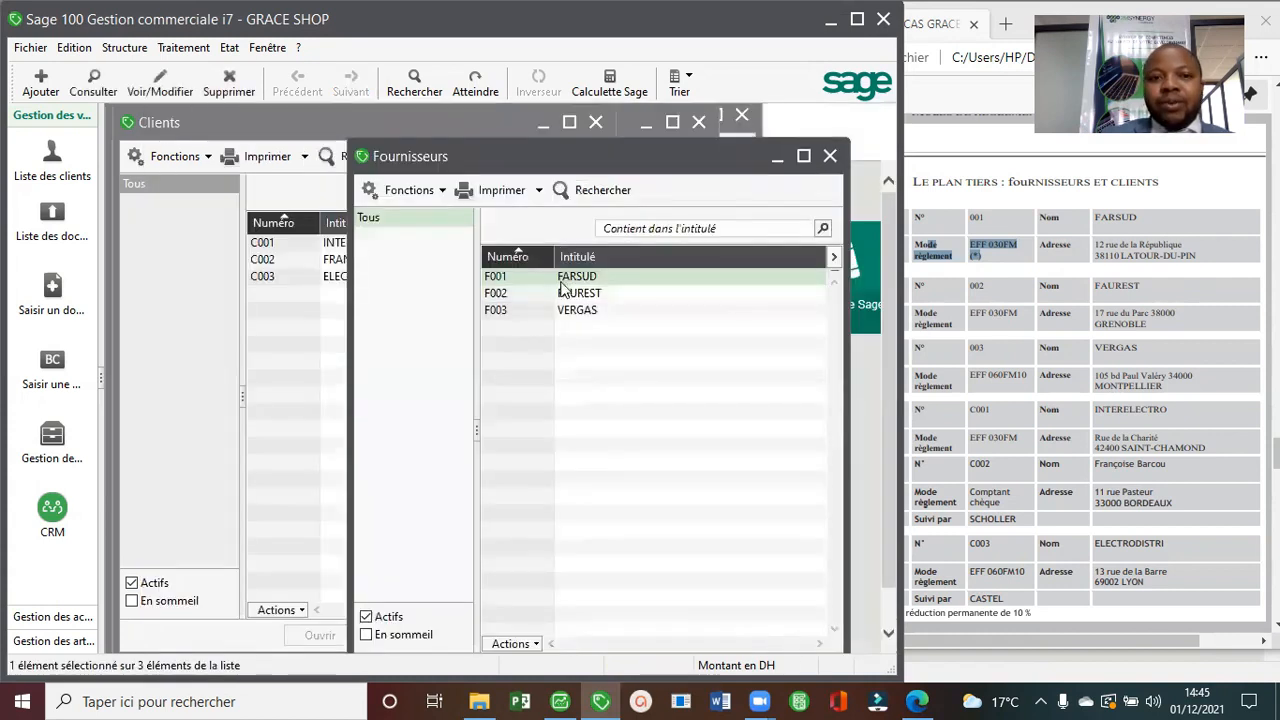
Add a payment condition of 30 days, Fin mois civil, by TRAITE to supplier FAUREST and save the record.
{"action": "left_click", "coordinate": [565, 293]}
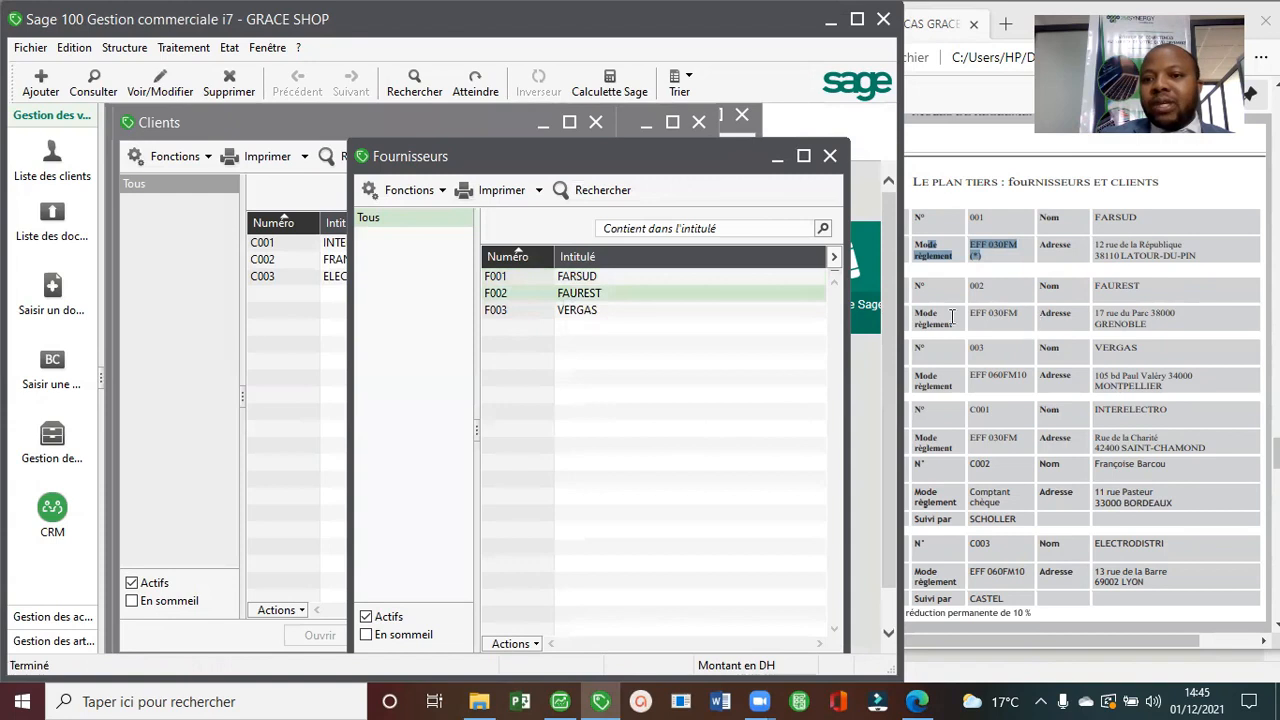
{"action": "double_click", "coordinate": [629, 294]}
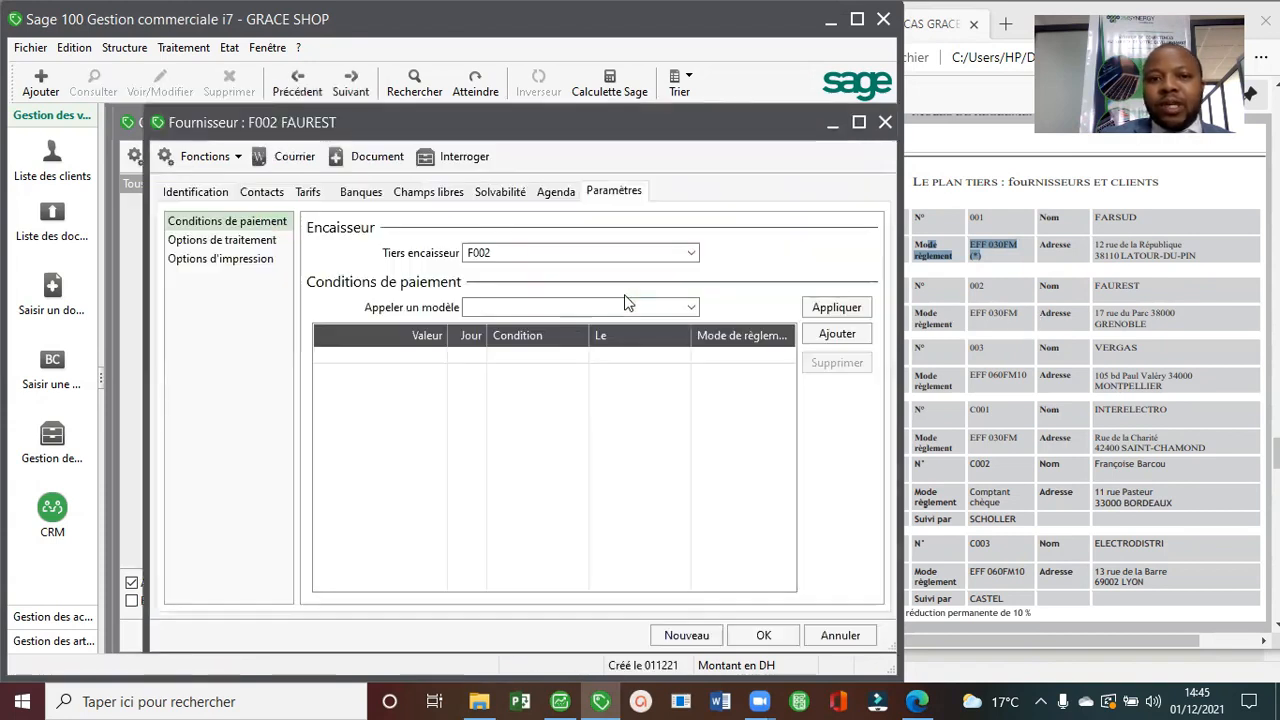
{"action": "left_click", "coordinate": [838, 333]}
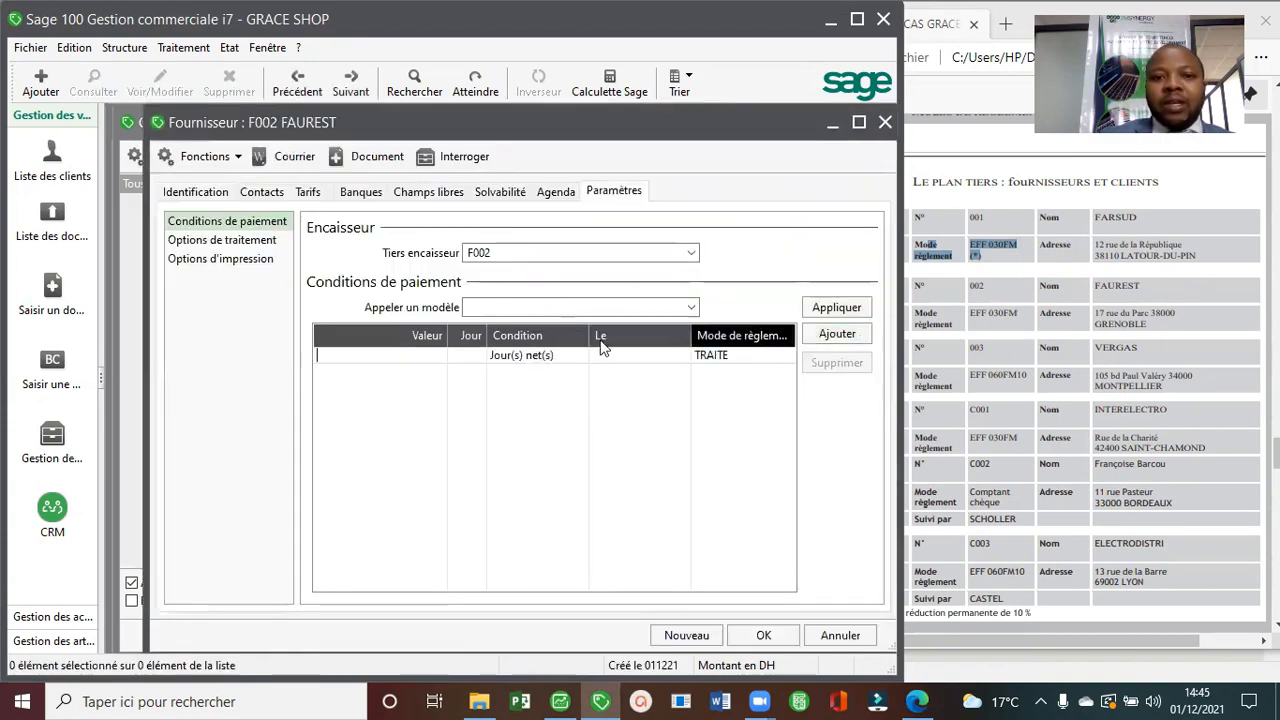
{"action": "left_click", "coordinate": [459, 355]}
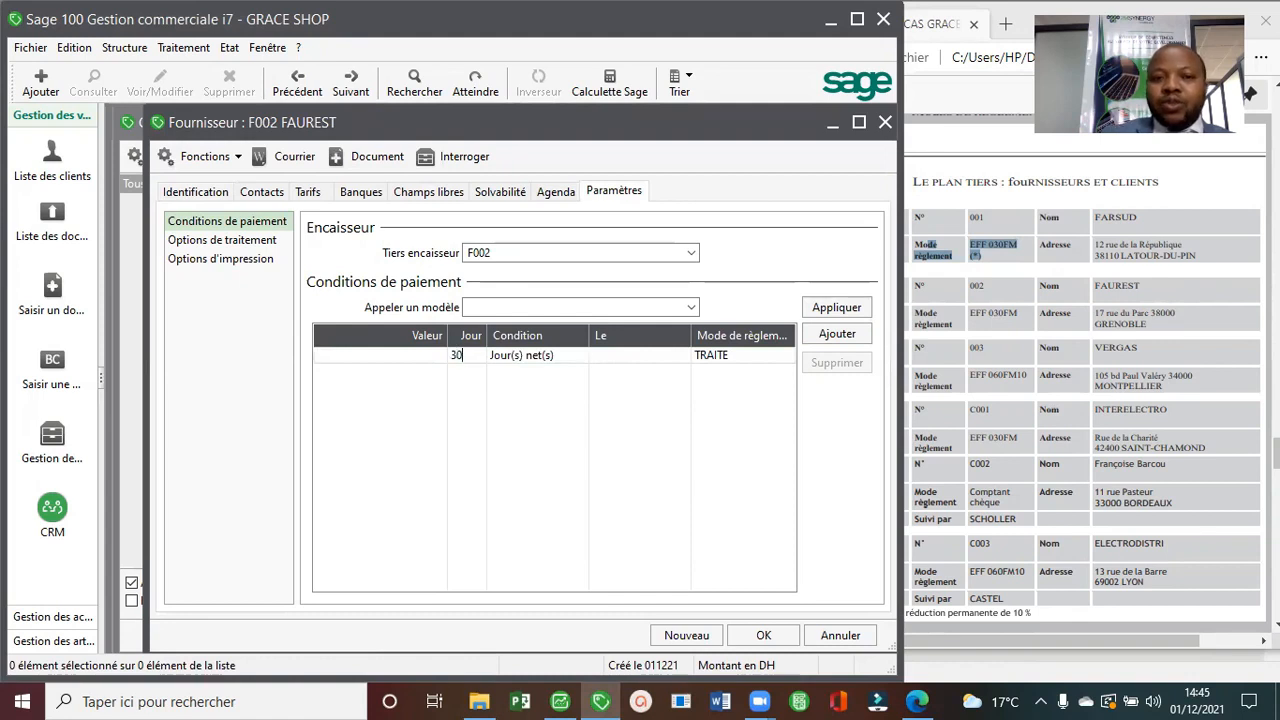
{"action": "left_click", "coordinate": [560, 358]}
{"action": "left_click", "coordinate": [560, 358]}
{"action": "left_click", "coordinate": [562, 369]}
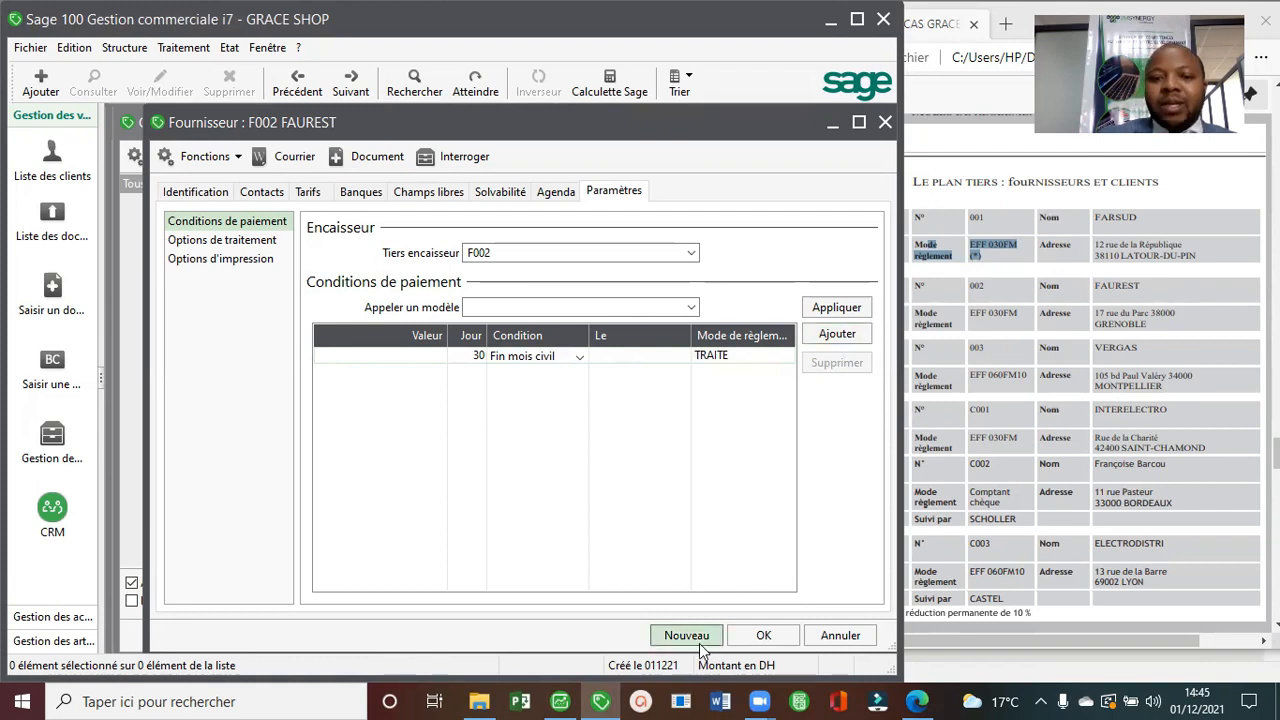
{"action": "left_click", "coordinate": [763, 635]}
Give supplier VERGAS a payment condition of 60 days, Fin mois civil, on the 10th, by TRAITE, and save it.
{"action": "double_click", "coordinate": [585, 311]}
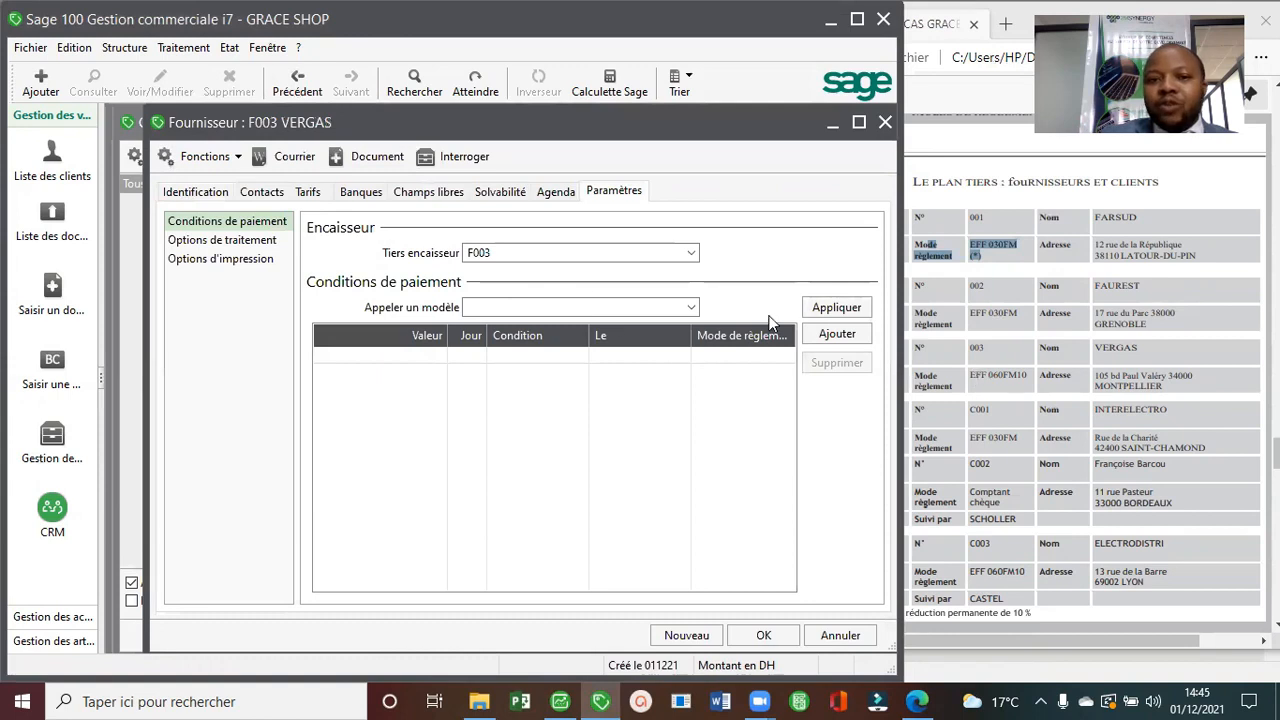
{"action": "left_click", "coordinate": [837, 334]}
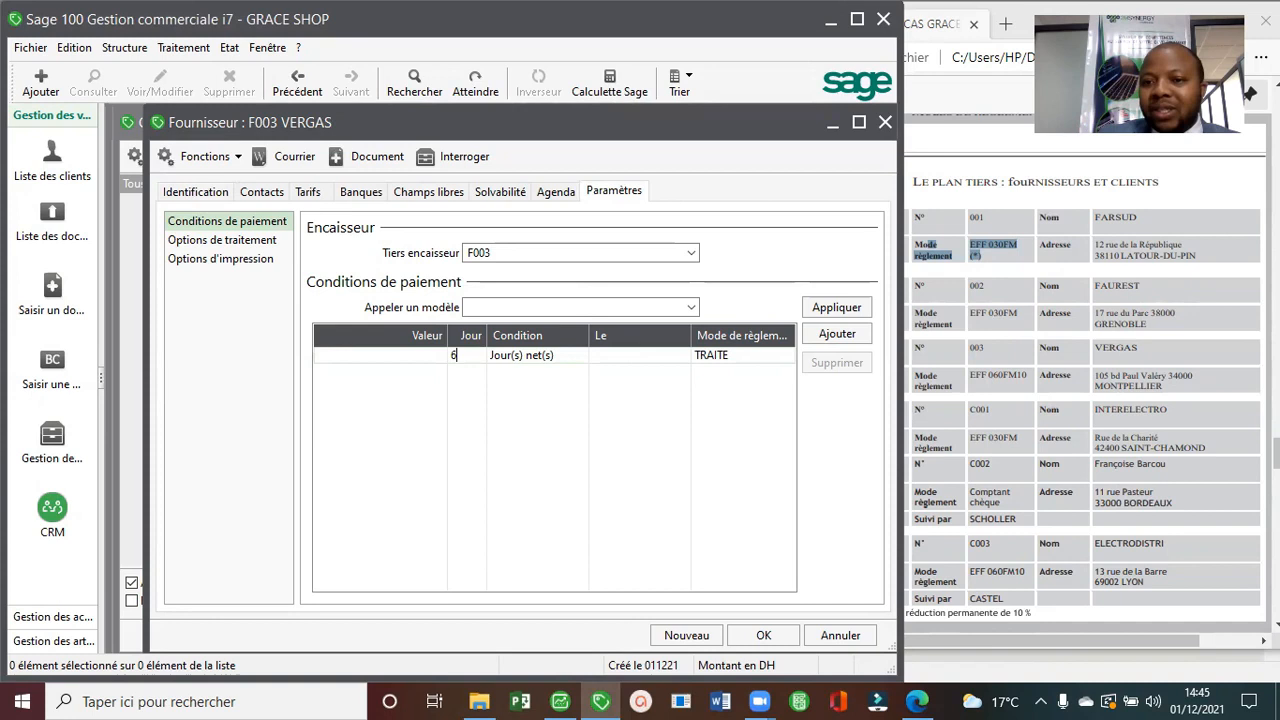
{"action": "type", "text": "60"}
{"action": "left_click", "coordinate": [581, 357]}
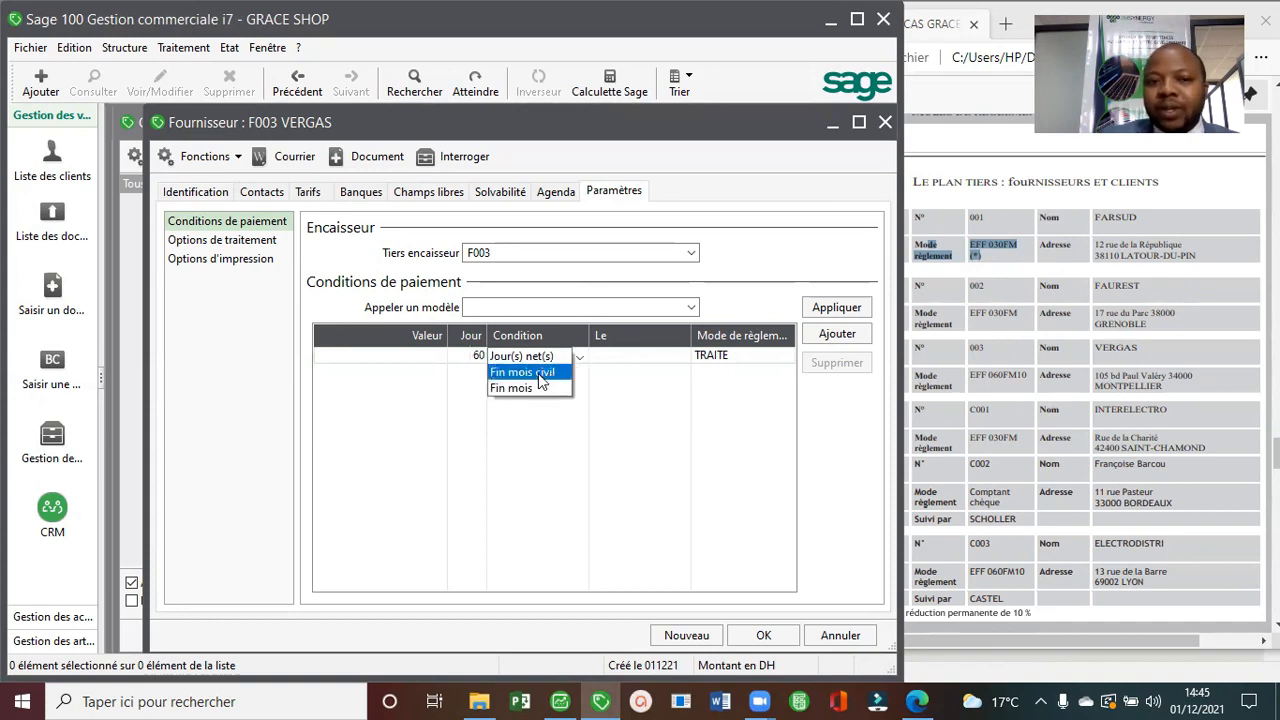
{"action": "left_click", "coordinate": [543, 372]}
{"action": "left_click", "coordinate": [620, 357]}
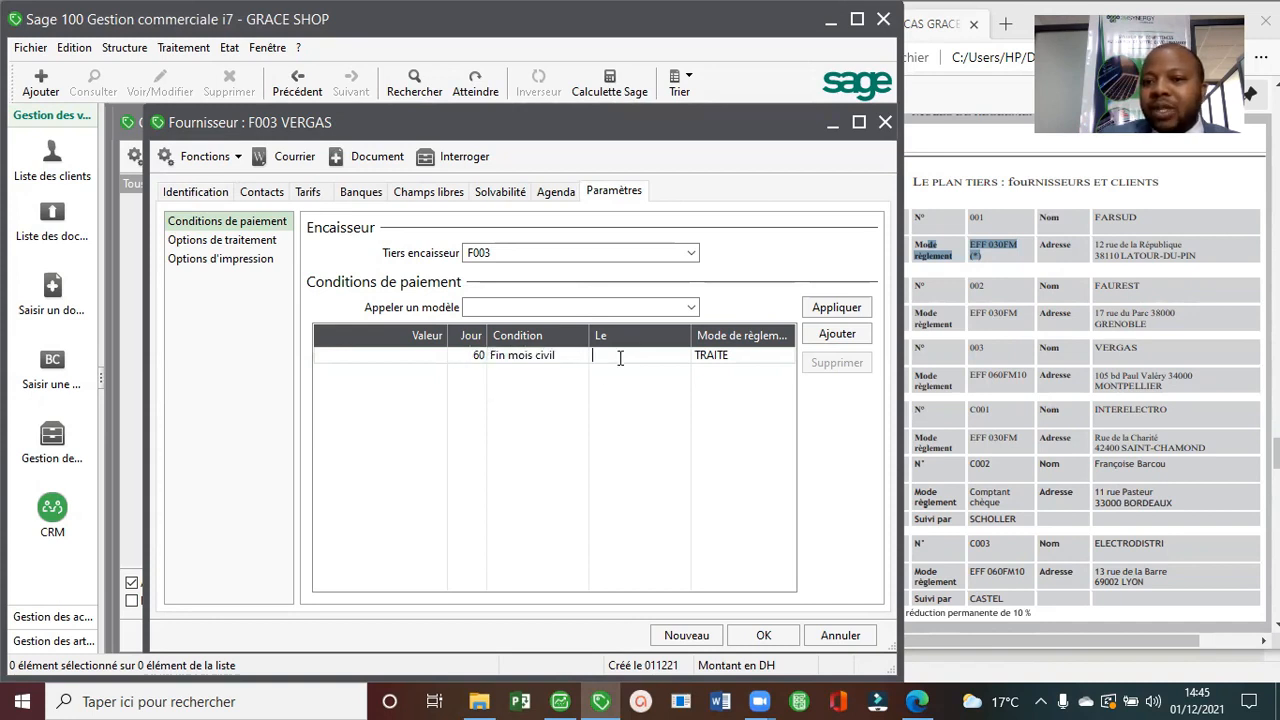
{"action": "type", "text": "10"}
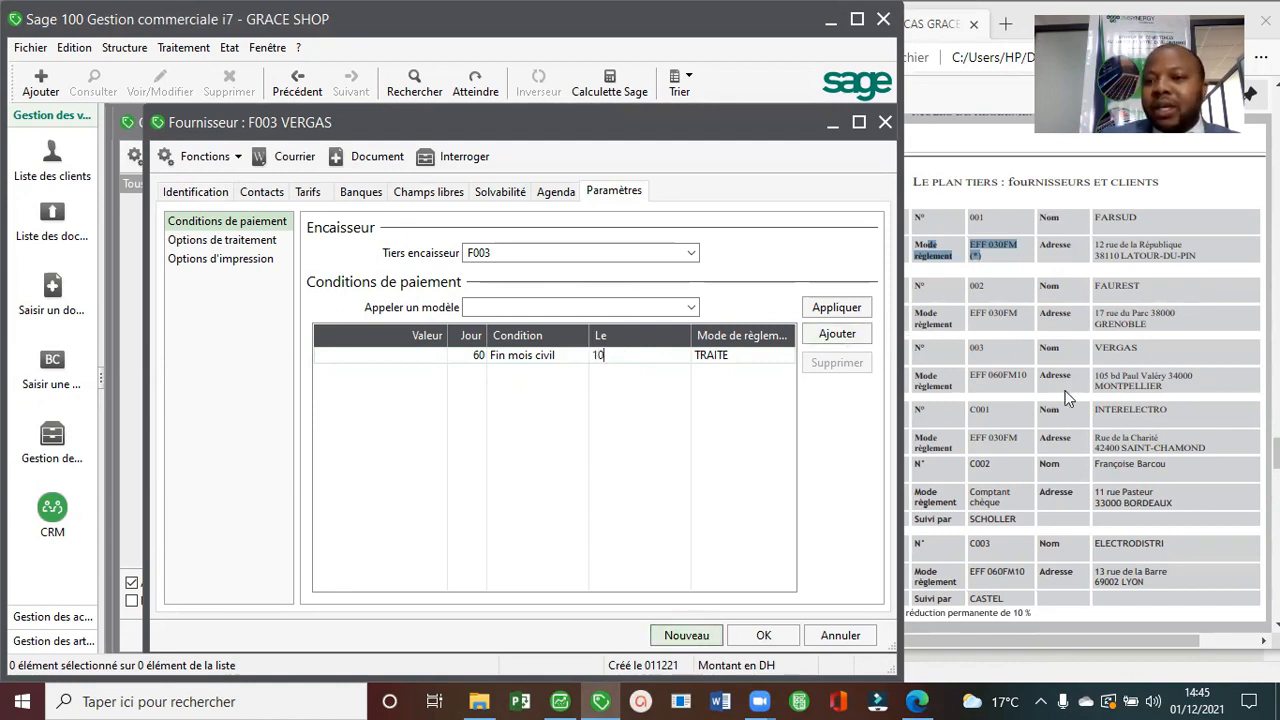
{"action": "left_click", "coordinate": [763, 635]}
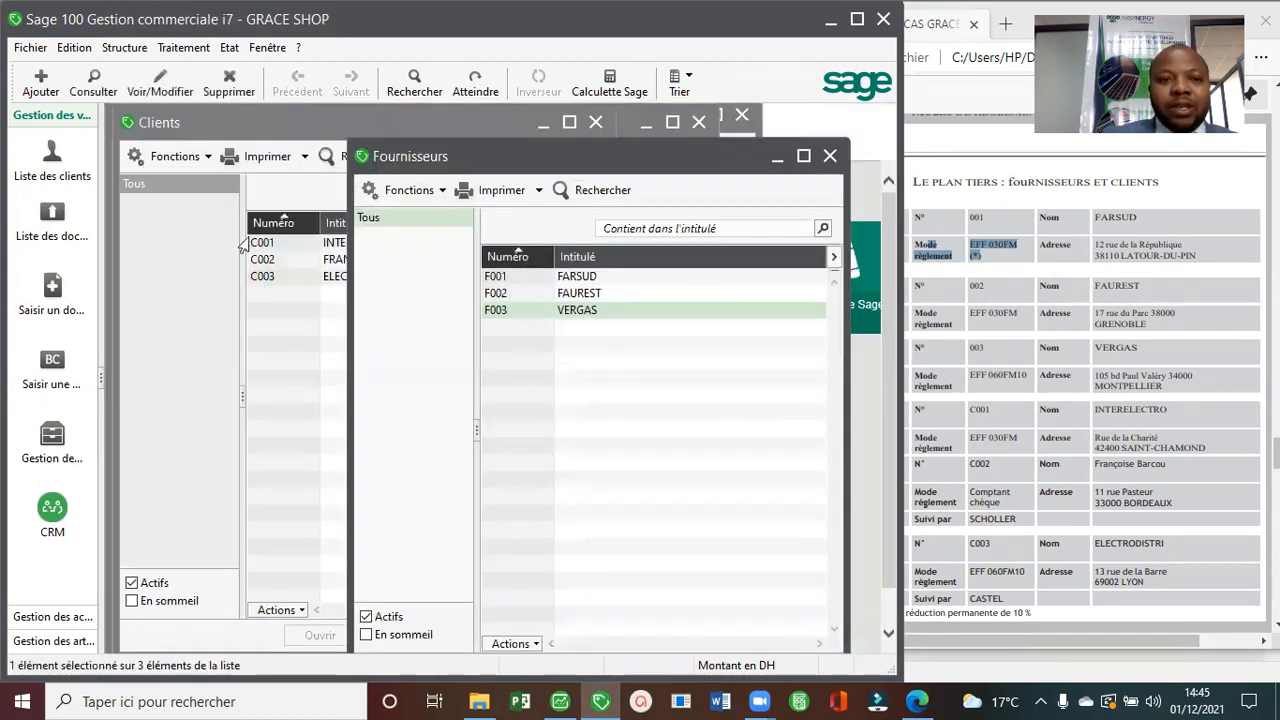
Open the payment conditions of customer INTERELECTRO and delete the existing Jour(s) net(s) condition.
{"action": "left_click", "coordinate": [304, 374]}
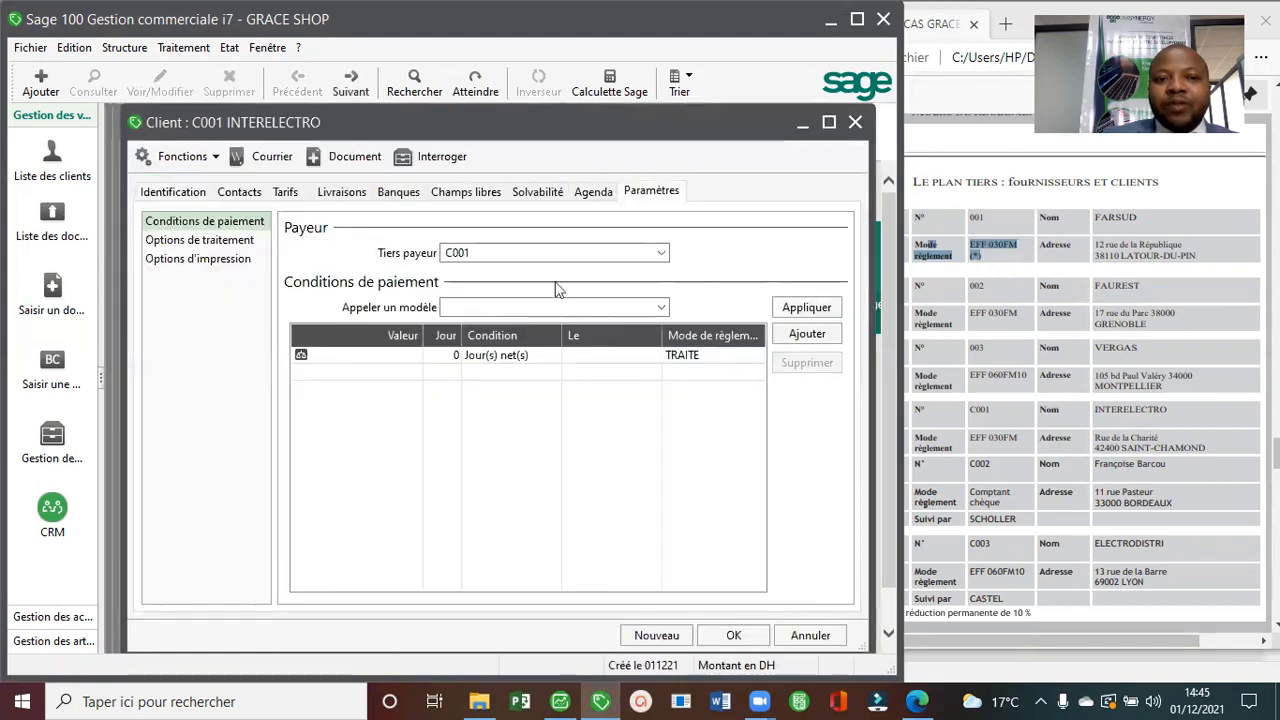
{"action": "left_click", "coordinate": [1051, 488]}
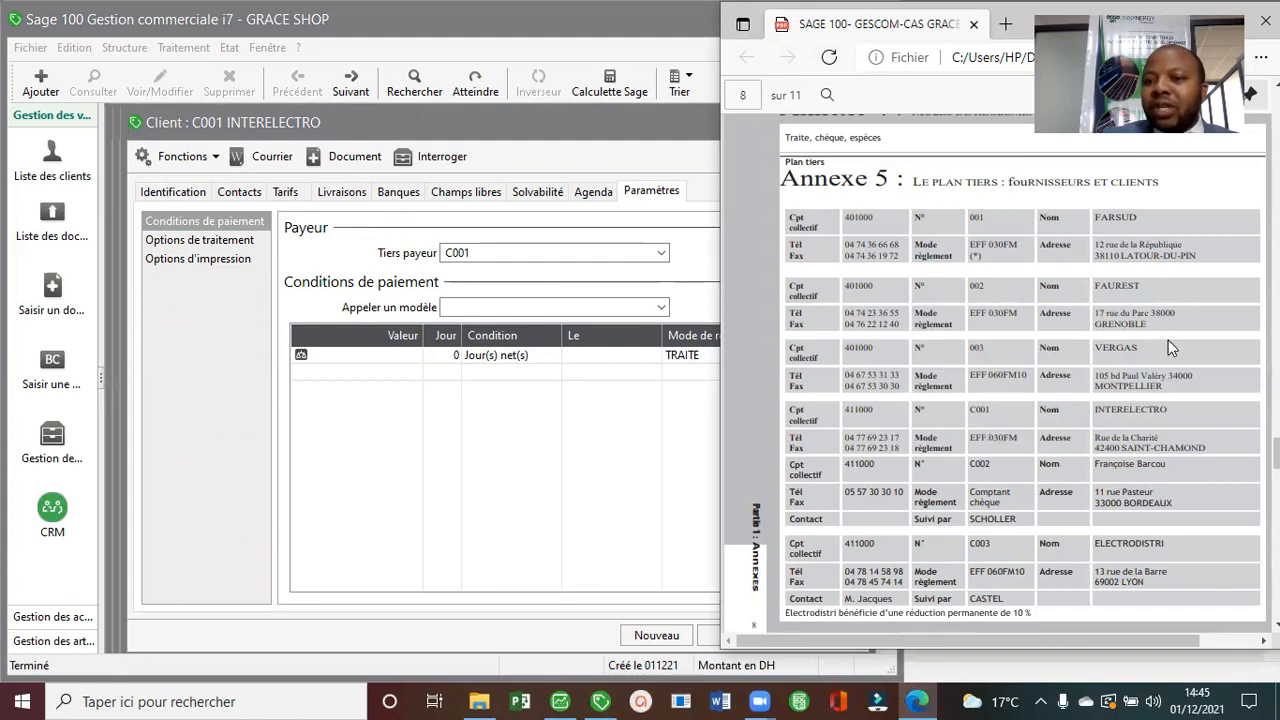
{"action": "left_click", "coordinate": [492, 380]}
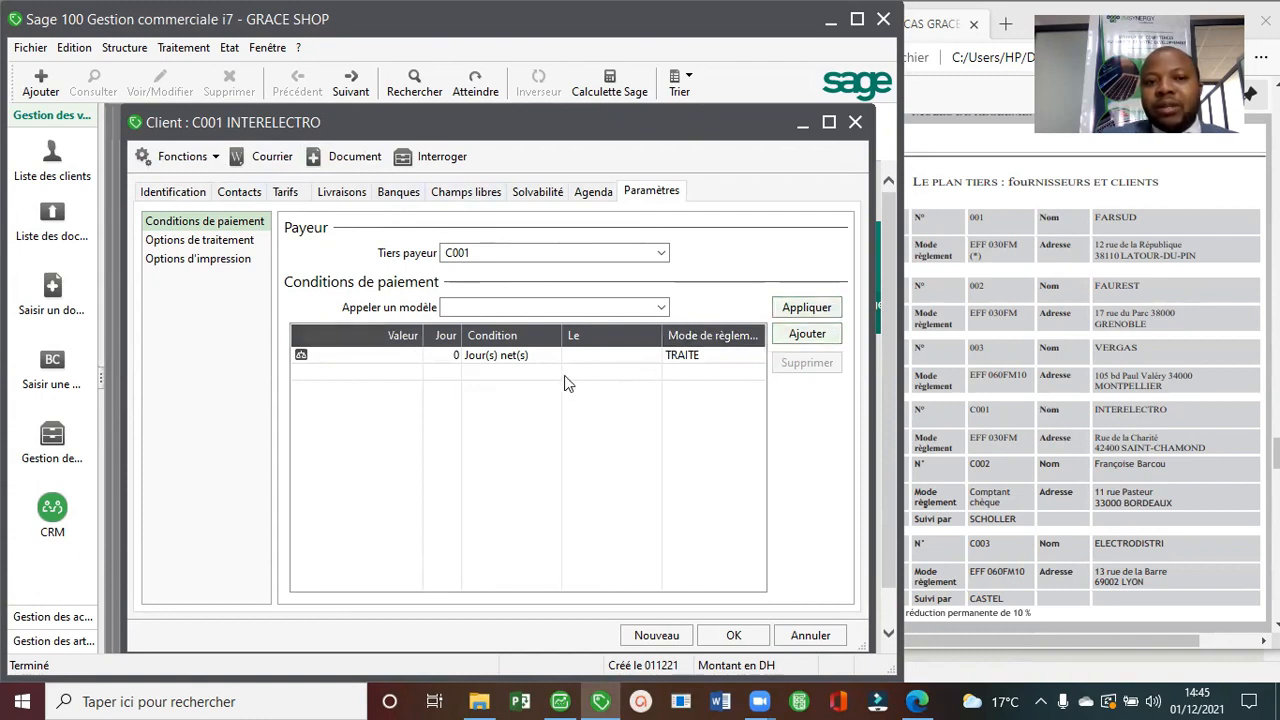
{"action": "left_click", "coordinate": [446, 360]}
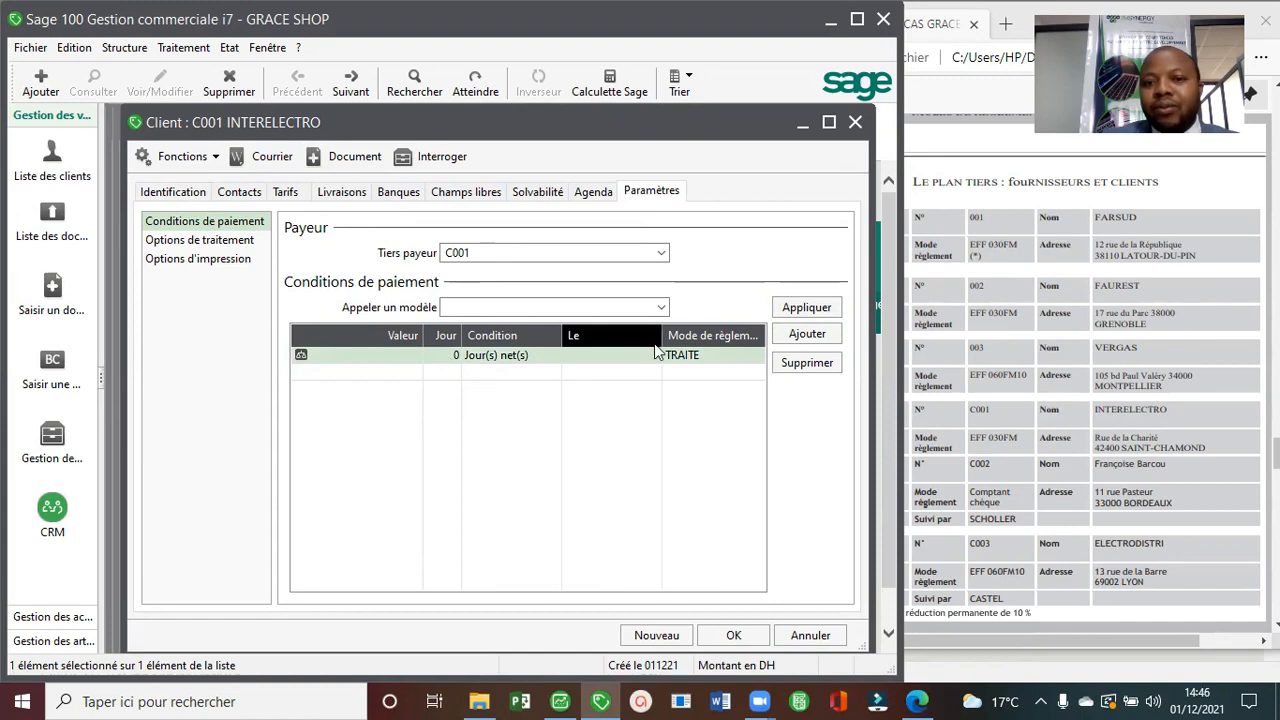
{"action": "left_click", "coordinate": [810, 363]}
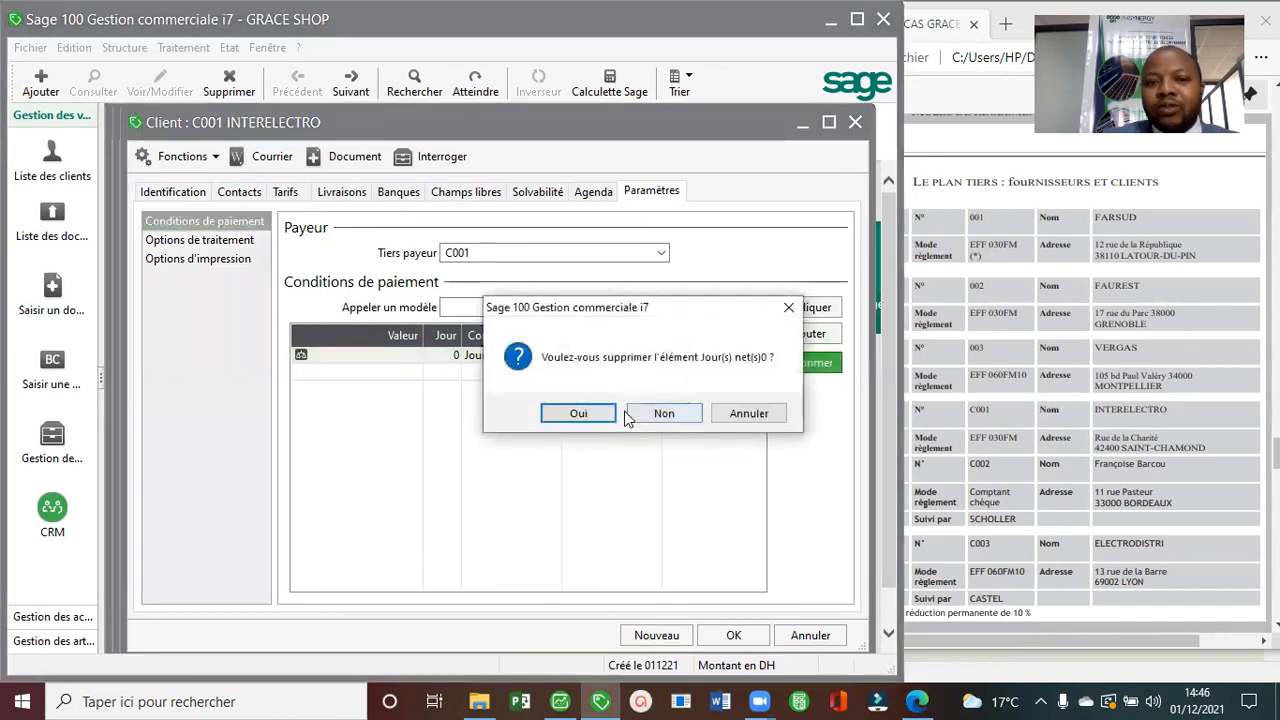
{"action": "left_click", "coordinate": [663, 414]}
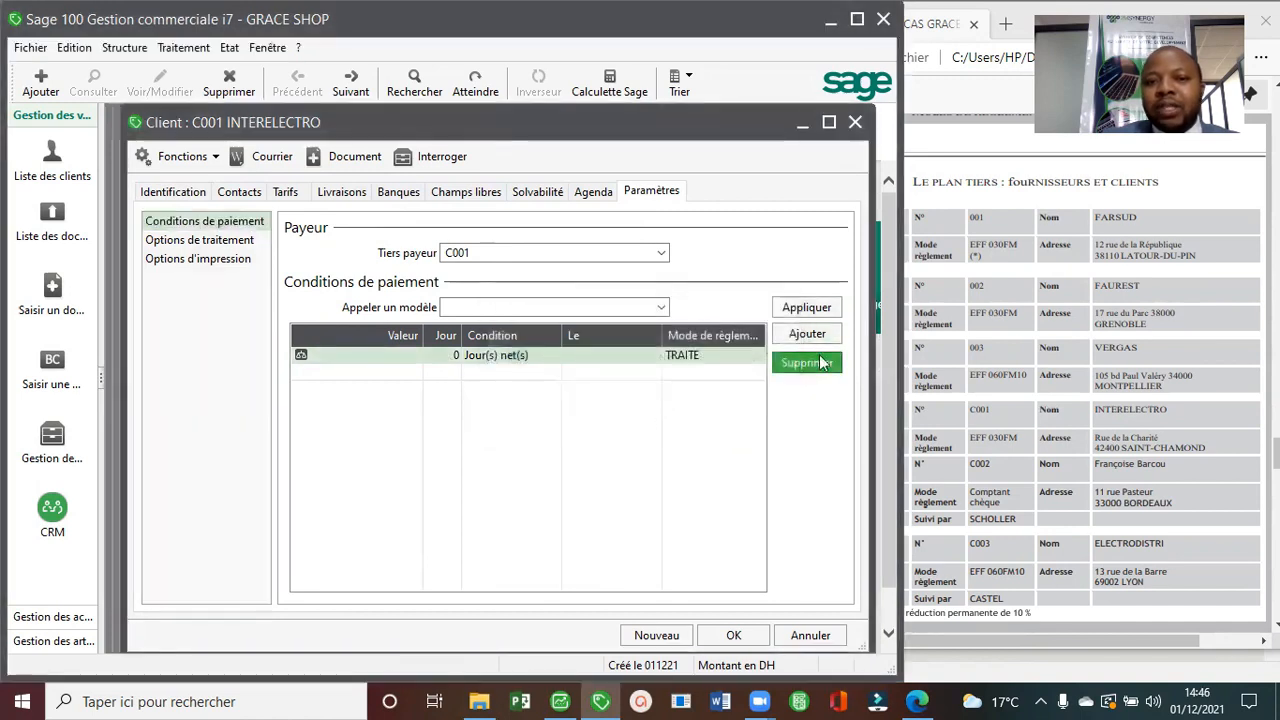
{"action": "left_click", "coordinate": [806, 364]}
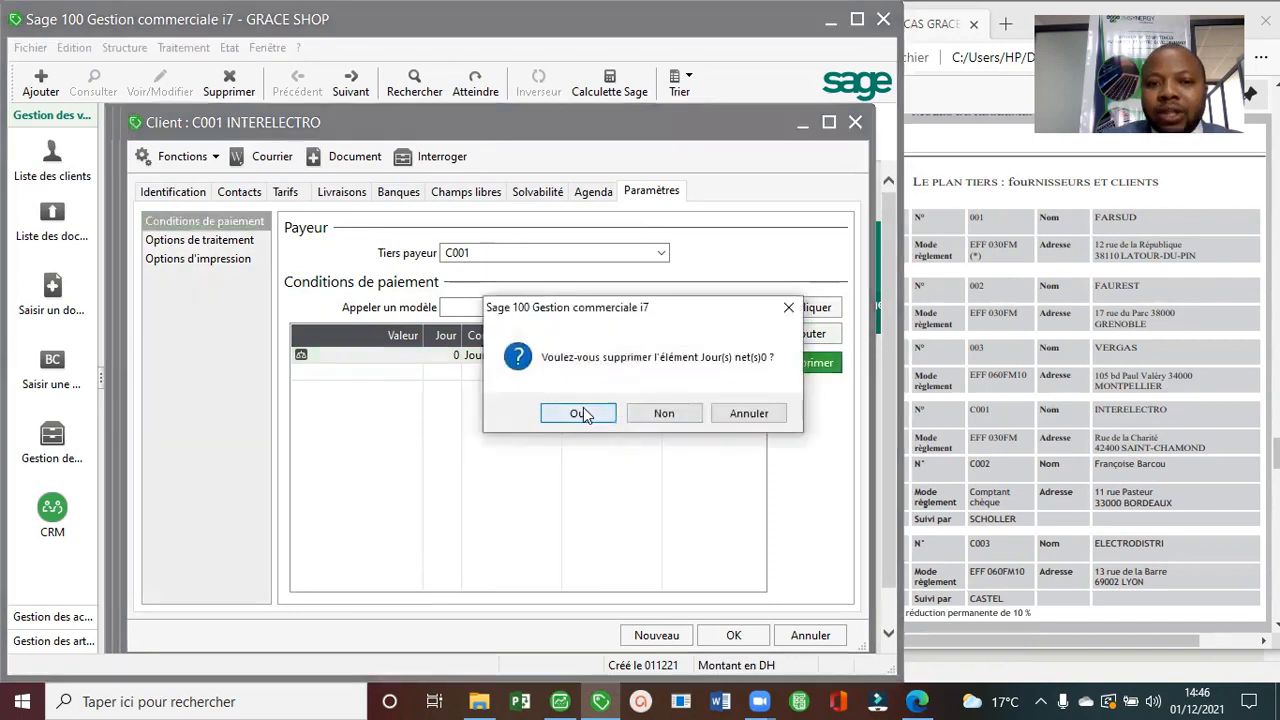
{"action": "left_click", "coordinate": [577, 412]}
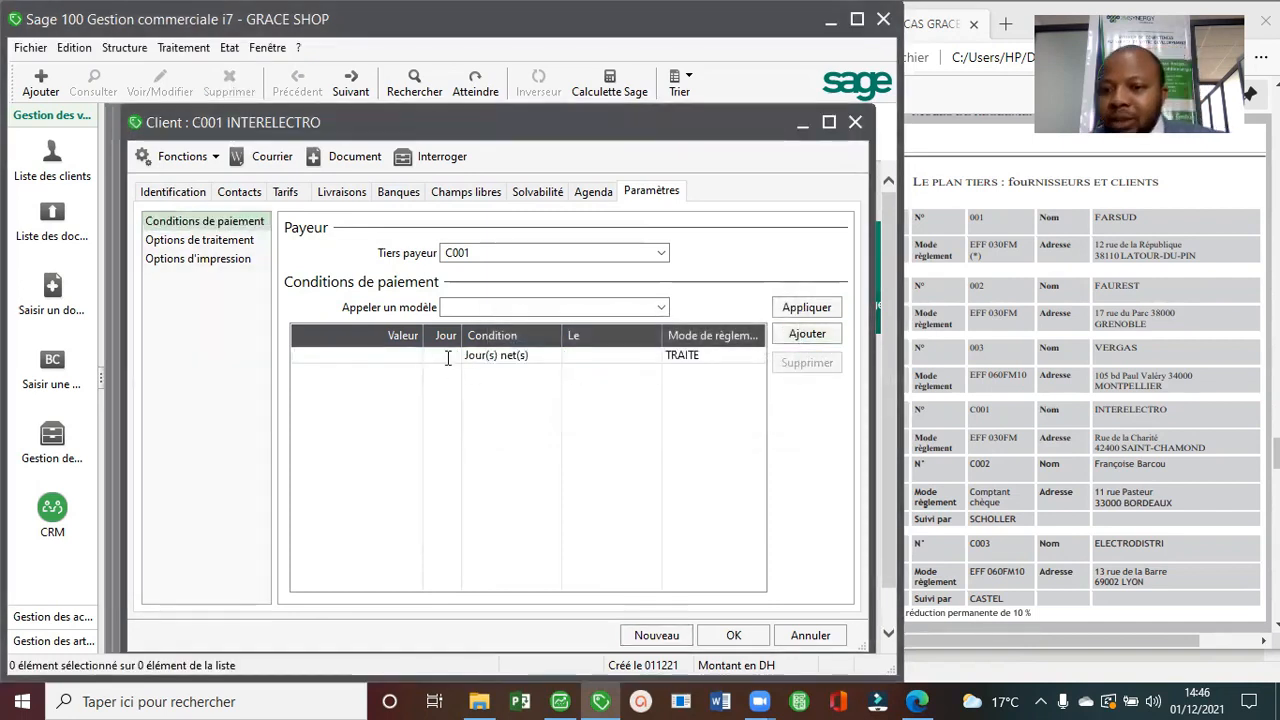
Give customer INTERELECTRO a payment condition of 30 days, Fin mois civil, by TRAITE, and save the record.
{"action": "type", "text": "30"}
{"action": "left_click", "coordinate": [504, 357]}
{"action": "left_click", "coordinate": [504, 358]}
{"action": "left_click", "coordinate": [504, 358]}
{"action": "left_click", "coordinate": [506, 371]}
{"action": "left_click", "coordinate": [596, 356]}
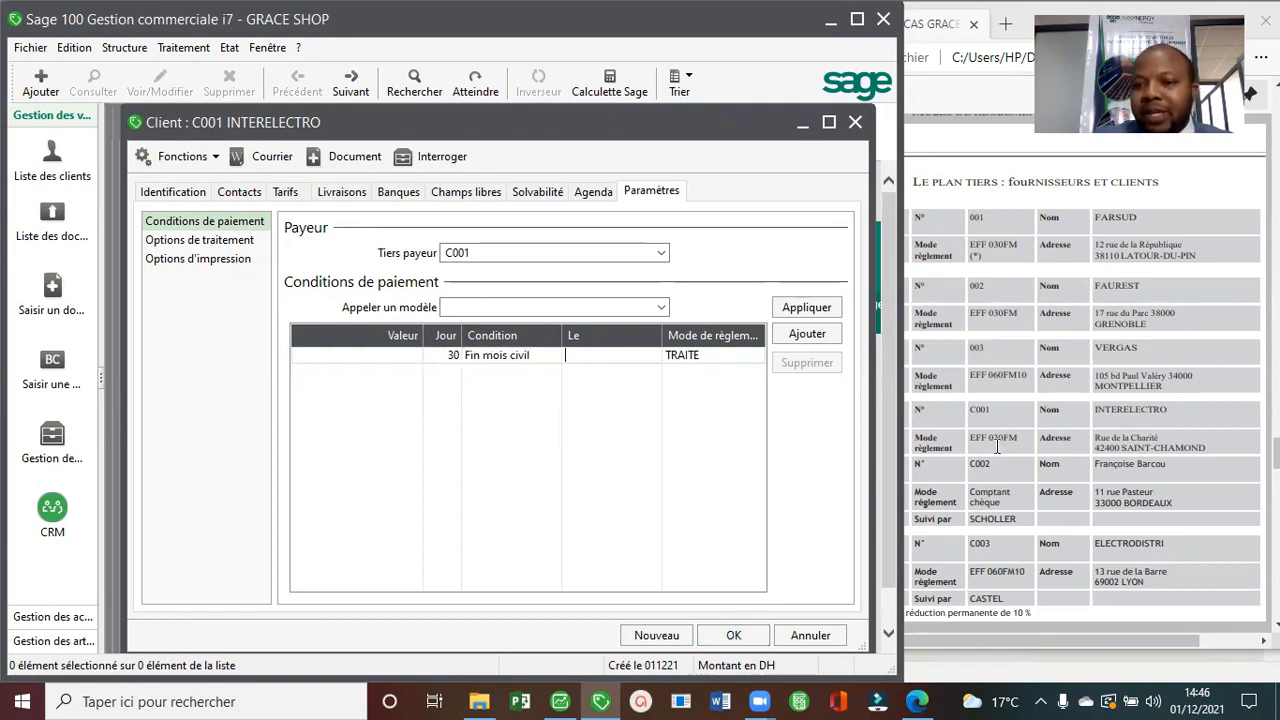
{"action": "left_click", "coordinate": [735, 632]}
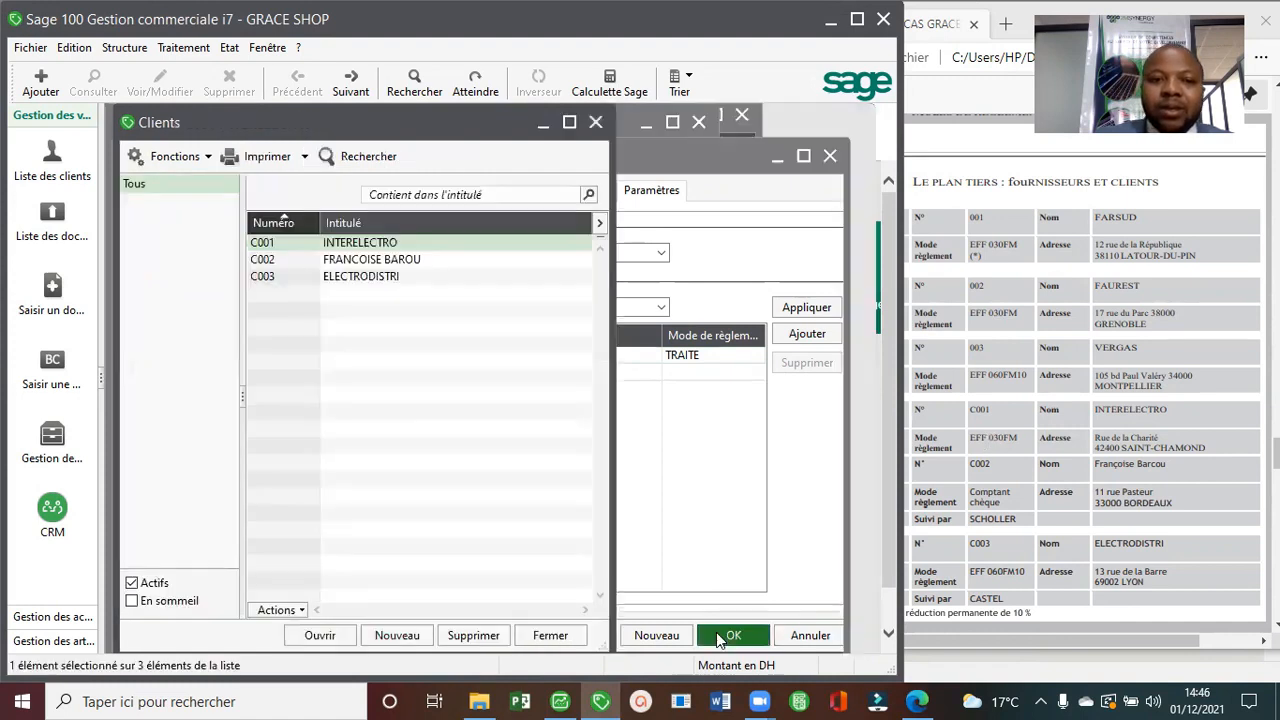
Add a Jour(s) net(s) payment condition by CHEQUE to the customer listed between INTERELECTRO and ELECTRODISTRI, and save the record.
{"action": "double_click", "coordinate": [416, 262]}
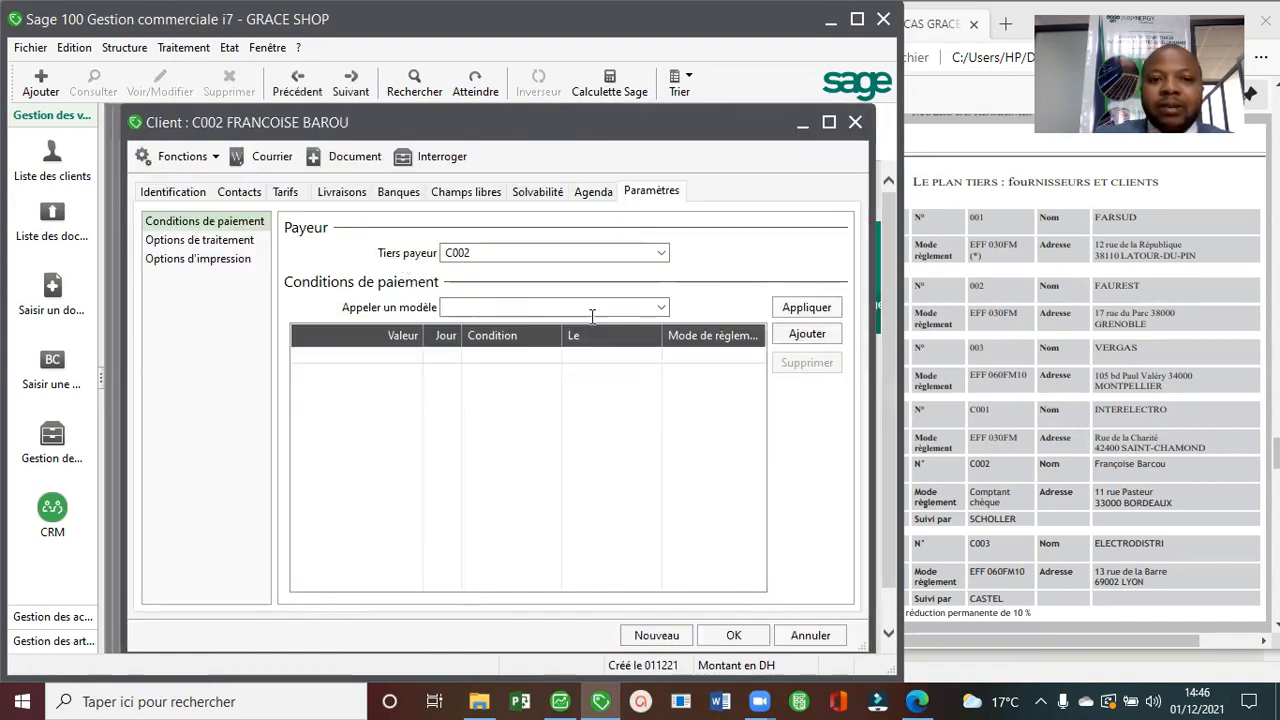
{"action": "left_click", "coordinate": [807, 335]}
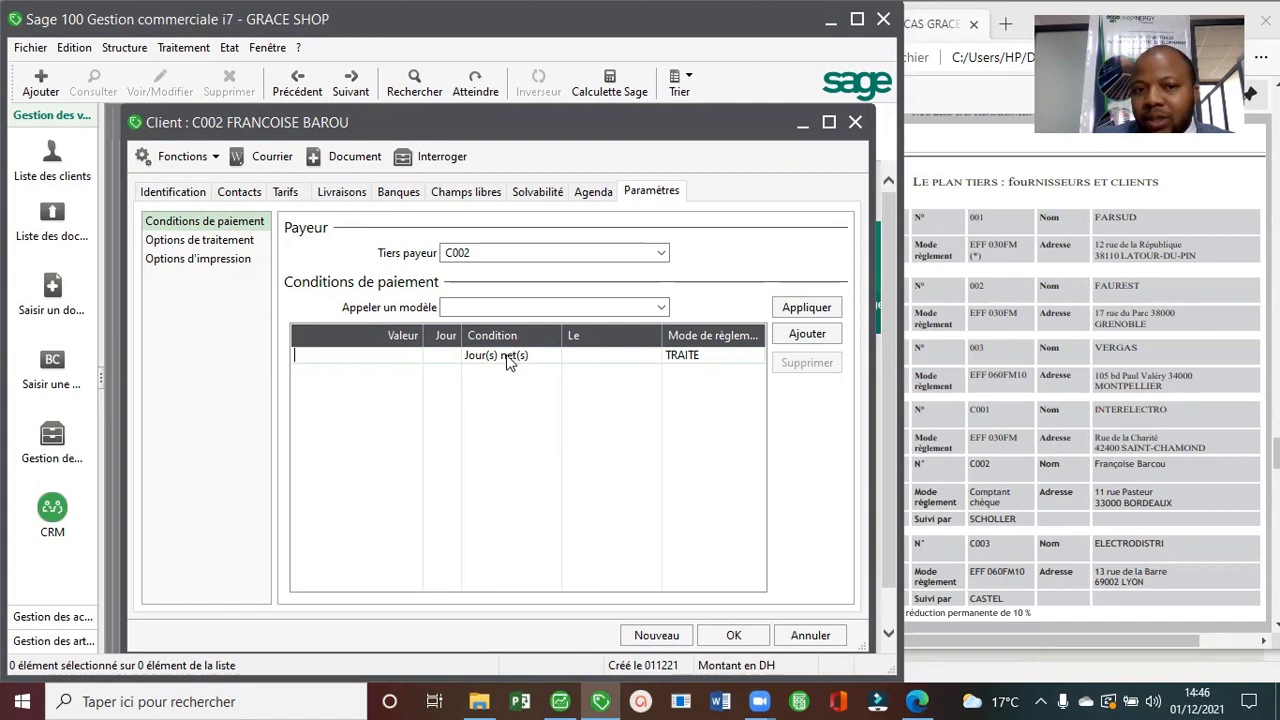
{"action": "left_click", "coordinate": [710, 357]}
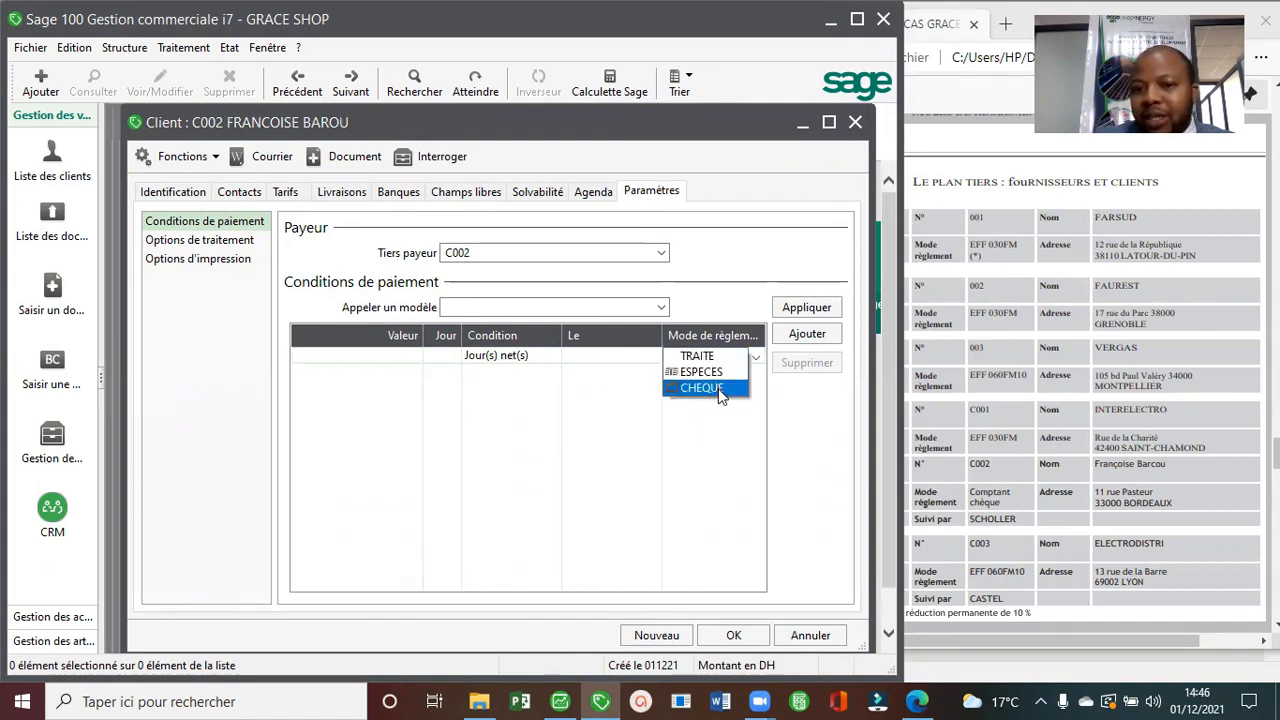
{"action": "left_click", "coordinate": [717, 389]}
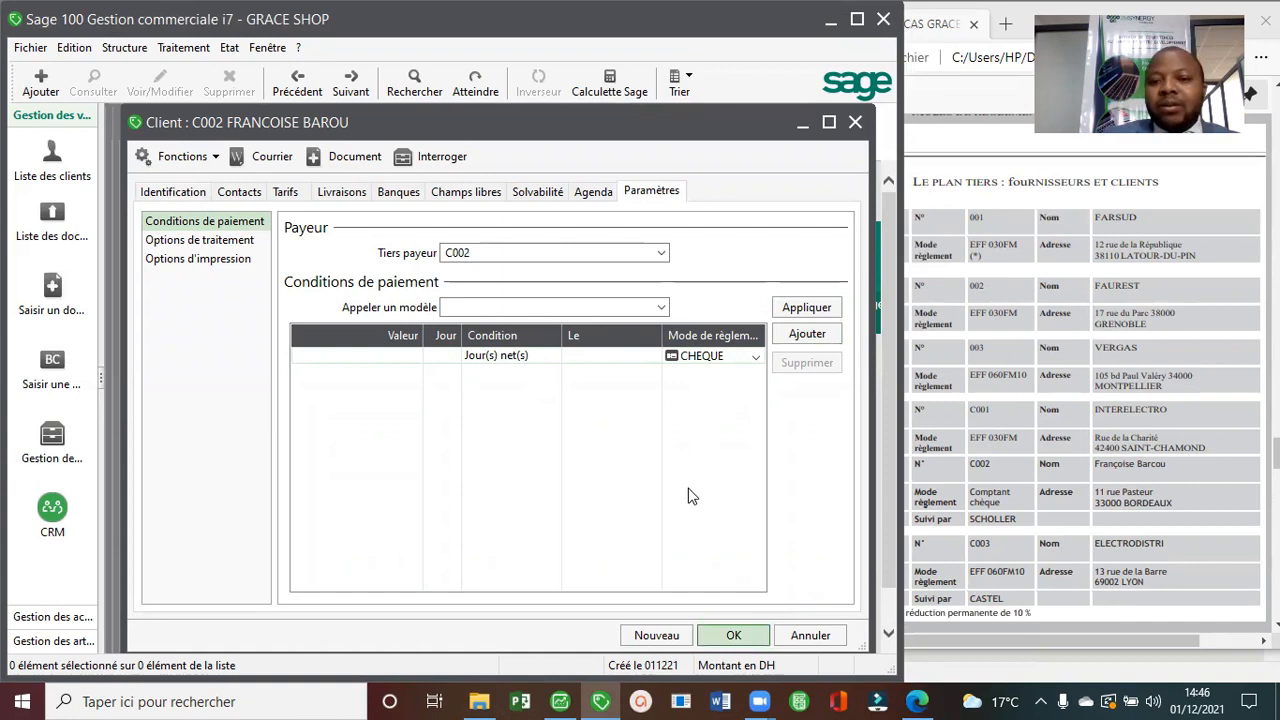
{"action": "left_click", "coordinate": [700, 620]}
Add a payment condition of 60 days, Fin mois civil, to customer ELECTRODISTRI.
{"action": "double_click", "coordinate": [403, 277]}
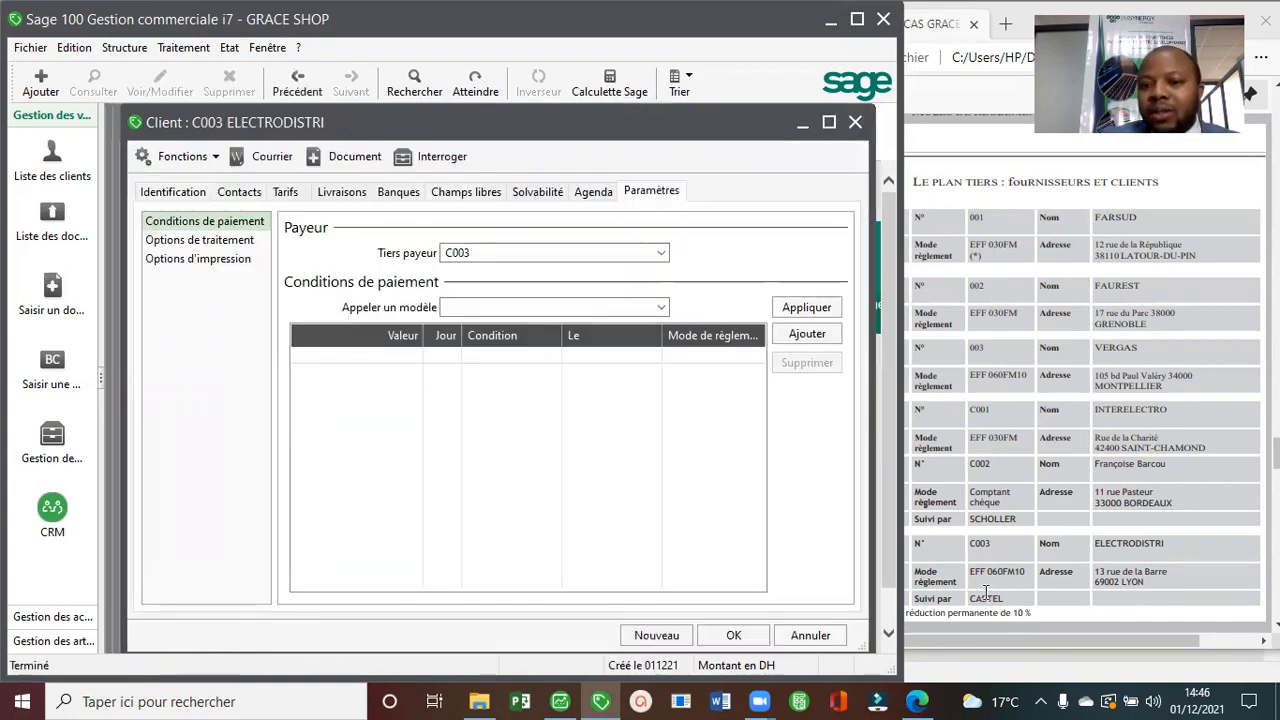
{"action": "left_click", "coordinate": [806, 307]}
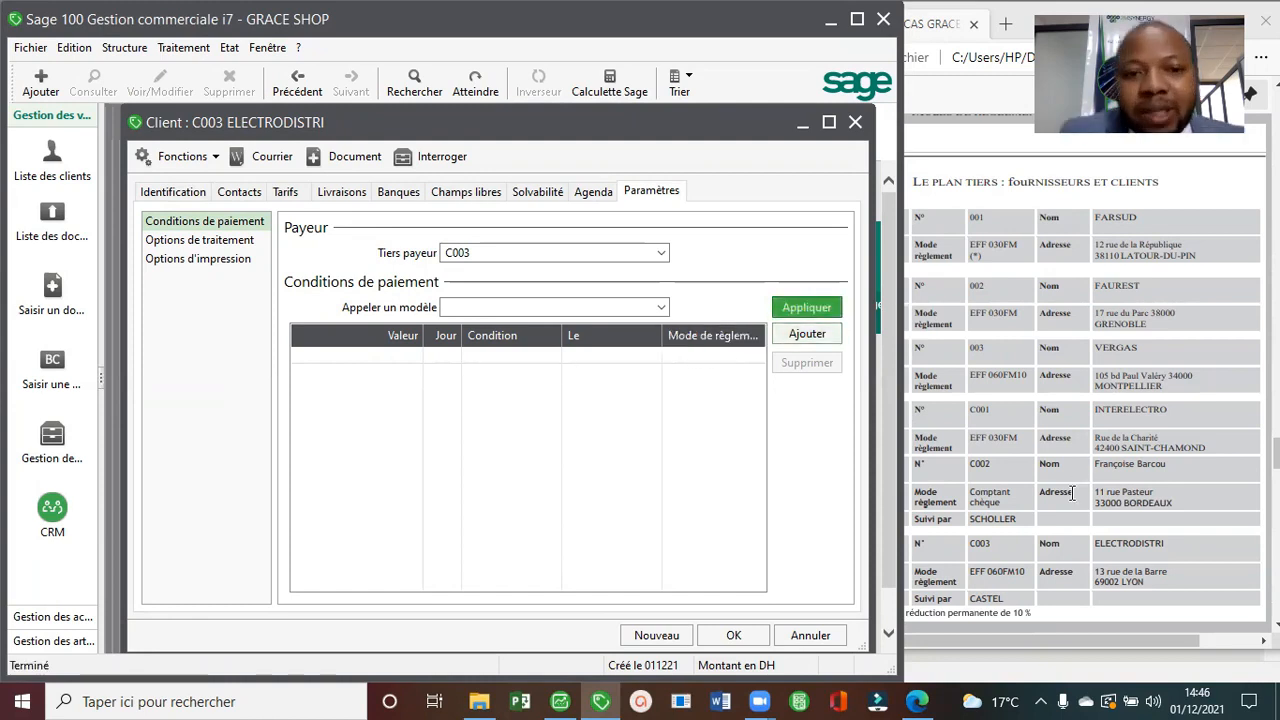
{"action": "left_click", "coordinate": [786, 334]}
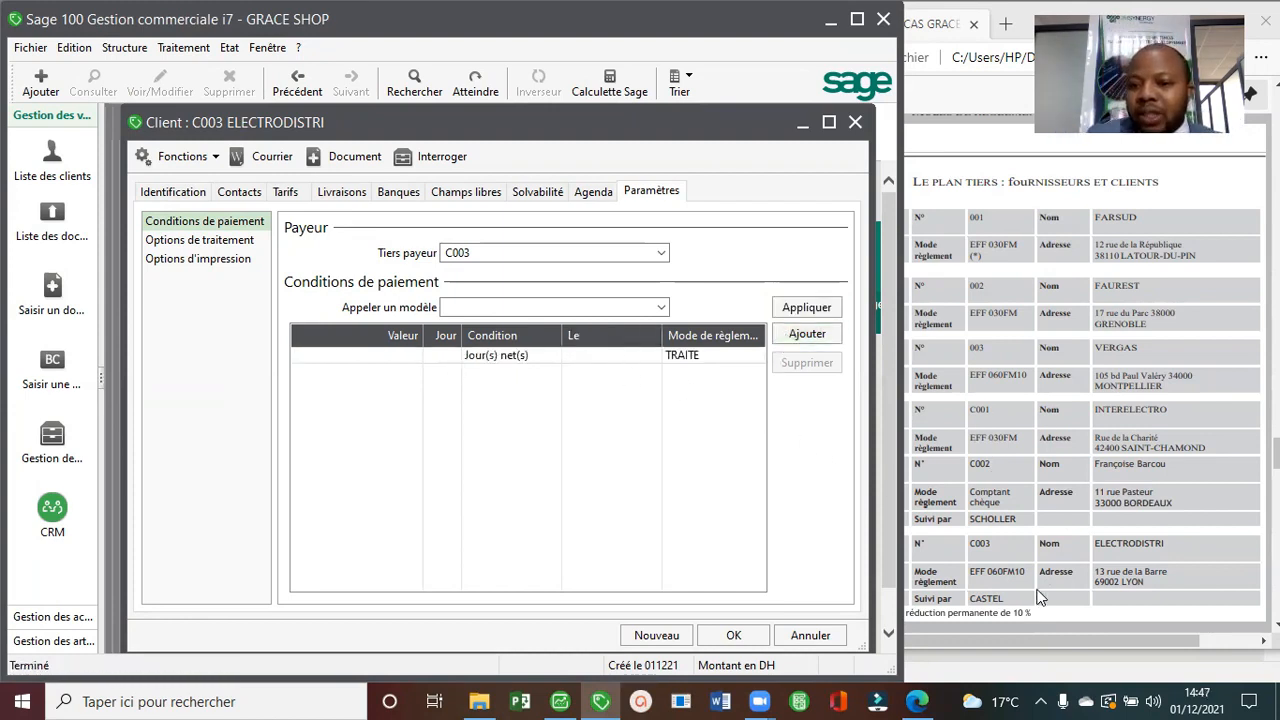
{"action": "left_click", "coordinate": [508, 356]}
{"action": "left_click", "coordinate": [508, 356]}
{"action": "left_click", "coordinate": [508, 356]}
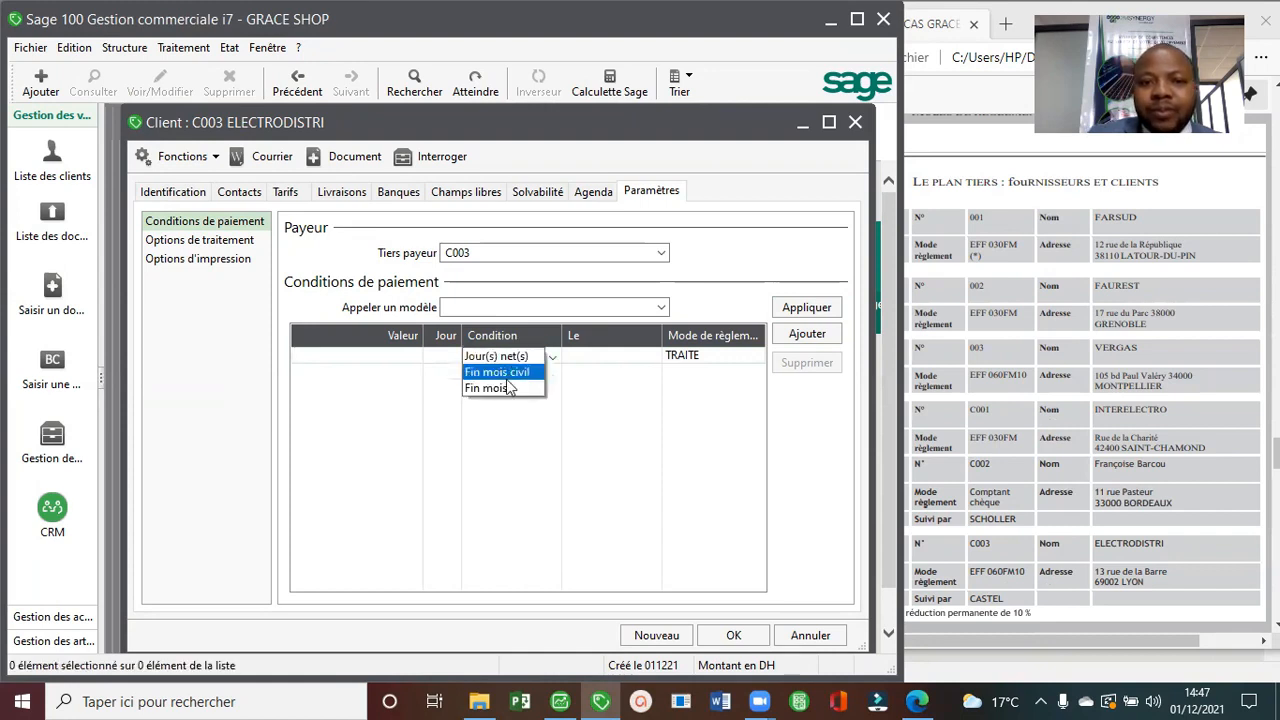
{"action": "left_click", "coordinate": [502, 370]}
{"action": "left_click", "coordinate": [447, 360]}
{"action": "type", "text": "60"}
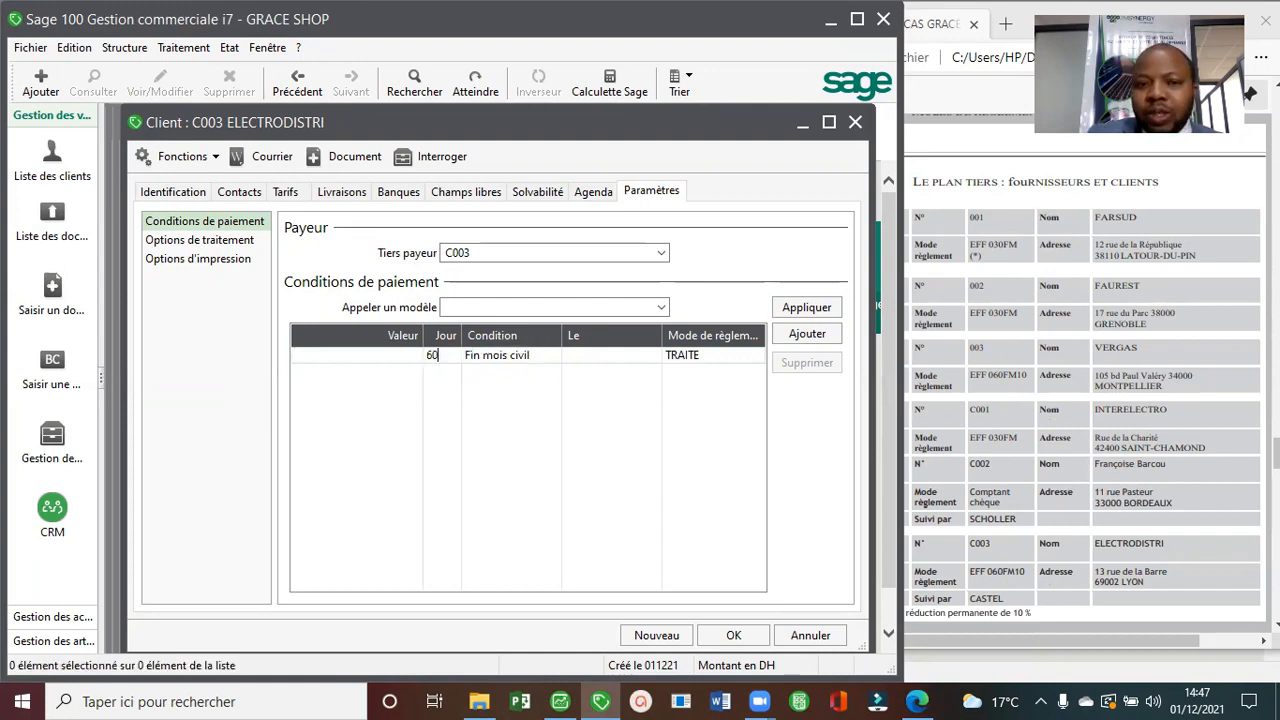
Set ELECTRODISTRI's payment condition to TRAITE on the 10th and save the record.
{"action": "left_click", "coordinate": [710, 364]}
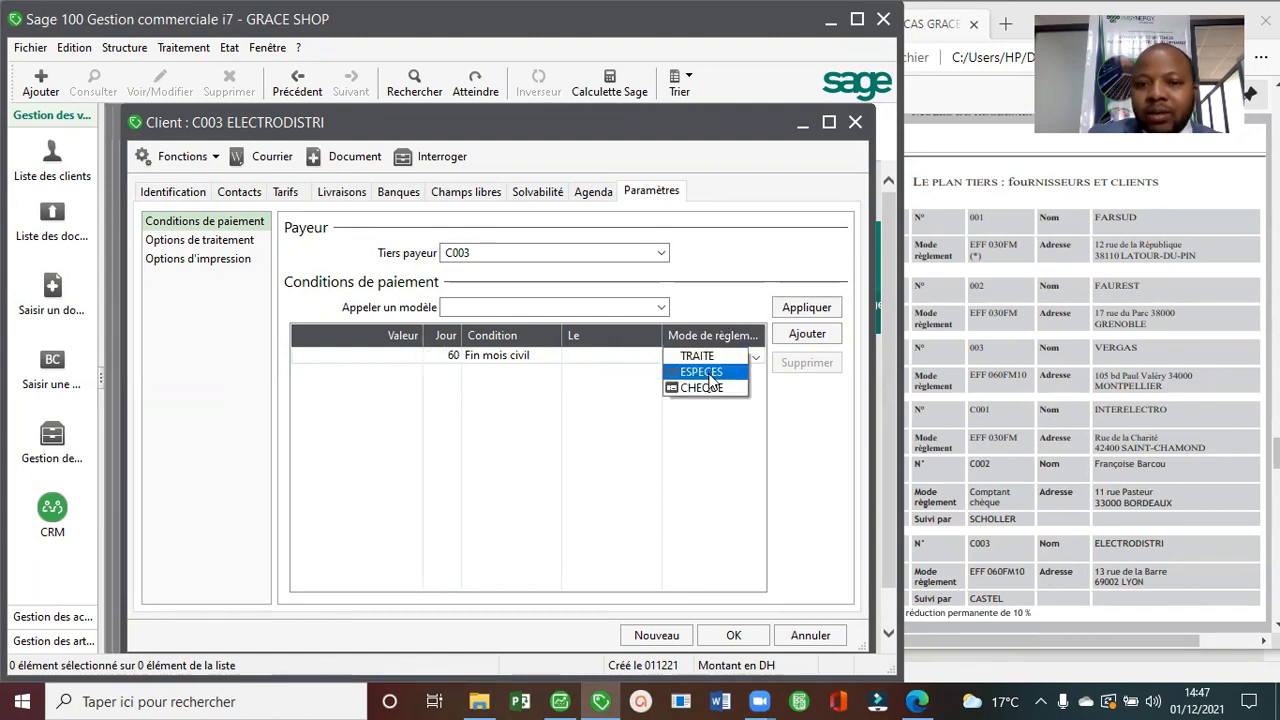
{"action": "left_click", "coordinate": [700, 357]}
{"action": "left_click", "coordinate": [625, 355]}
{"action": "type", "text": "10"}
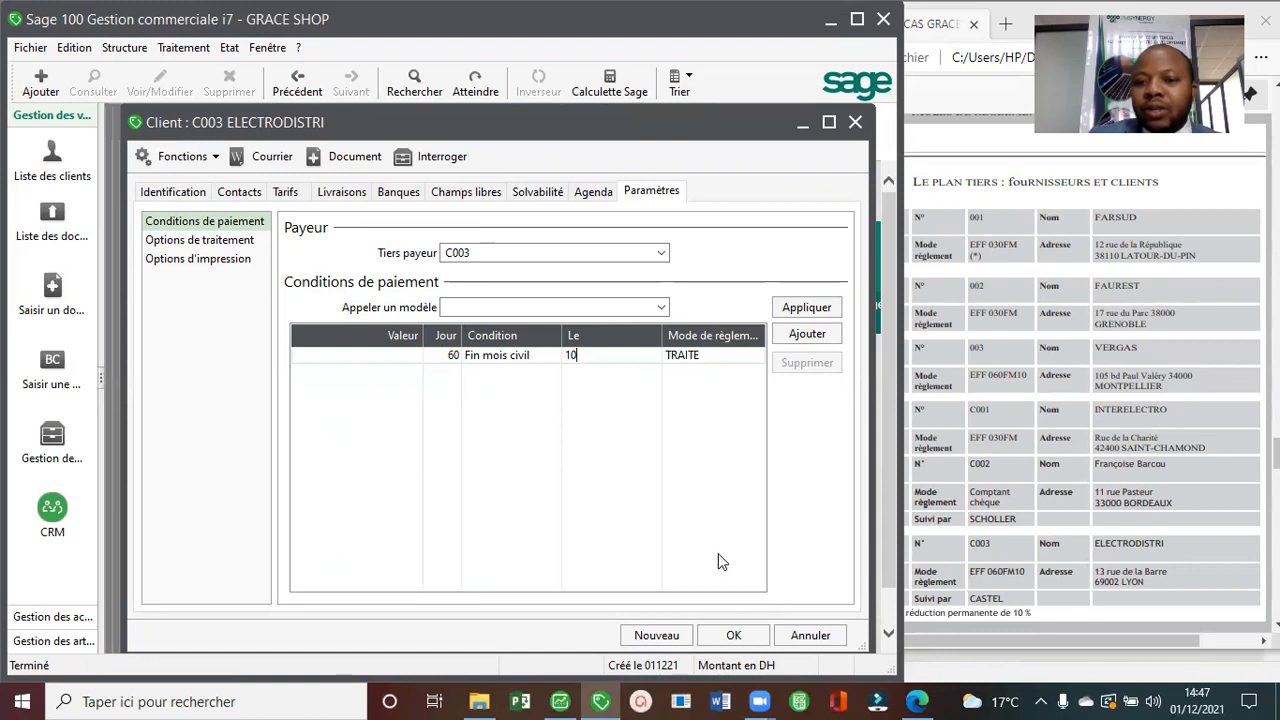
{"action": "left_click", "coordinate": [743, 637]}
Check the contact information in Annexe 5 against INTERELECTRO's contact list, and close that customer's record.
{"action": "left_click", "coordinate": [1043, 576]}
{"action": "left_click", "coordinate": [817, 623]}
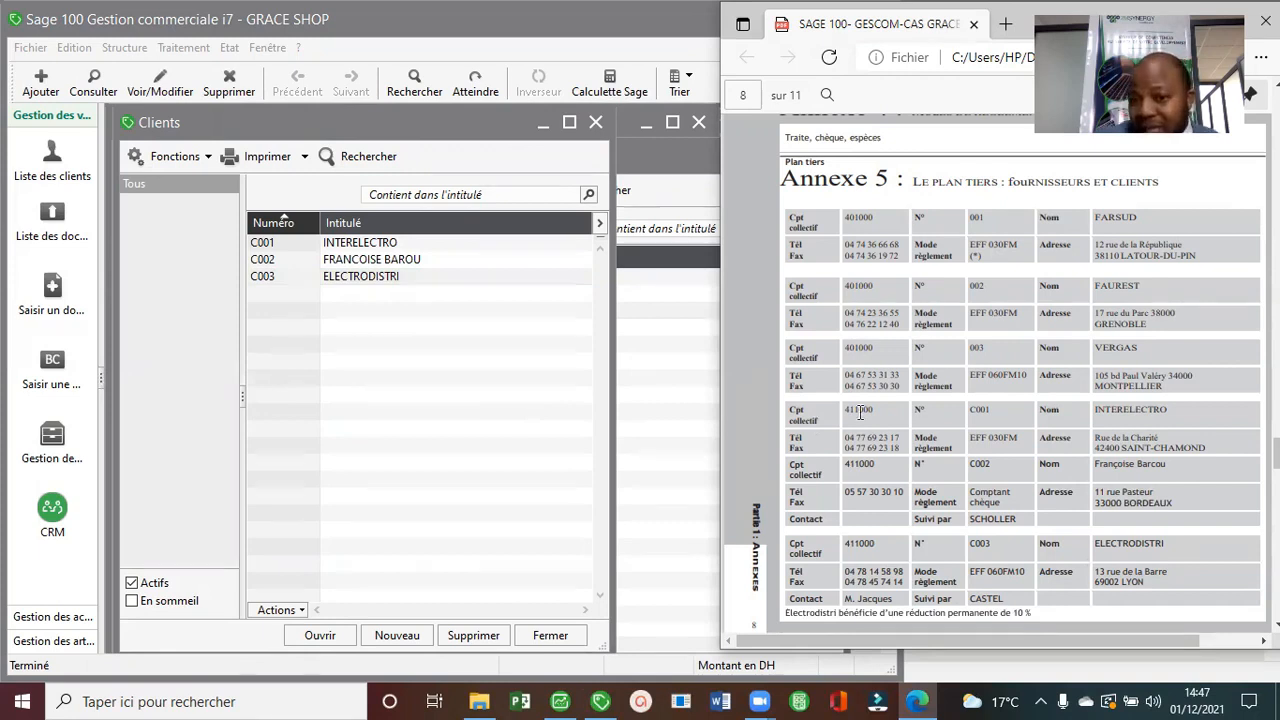
{"action": "double_click", "coordinate": [380, 243]}
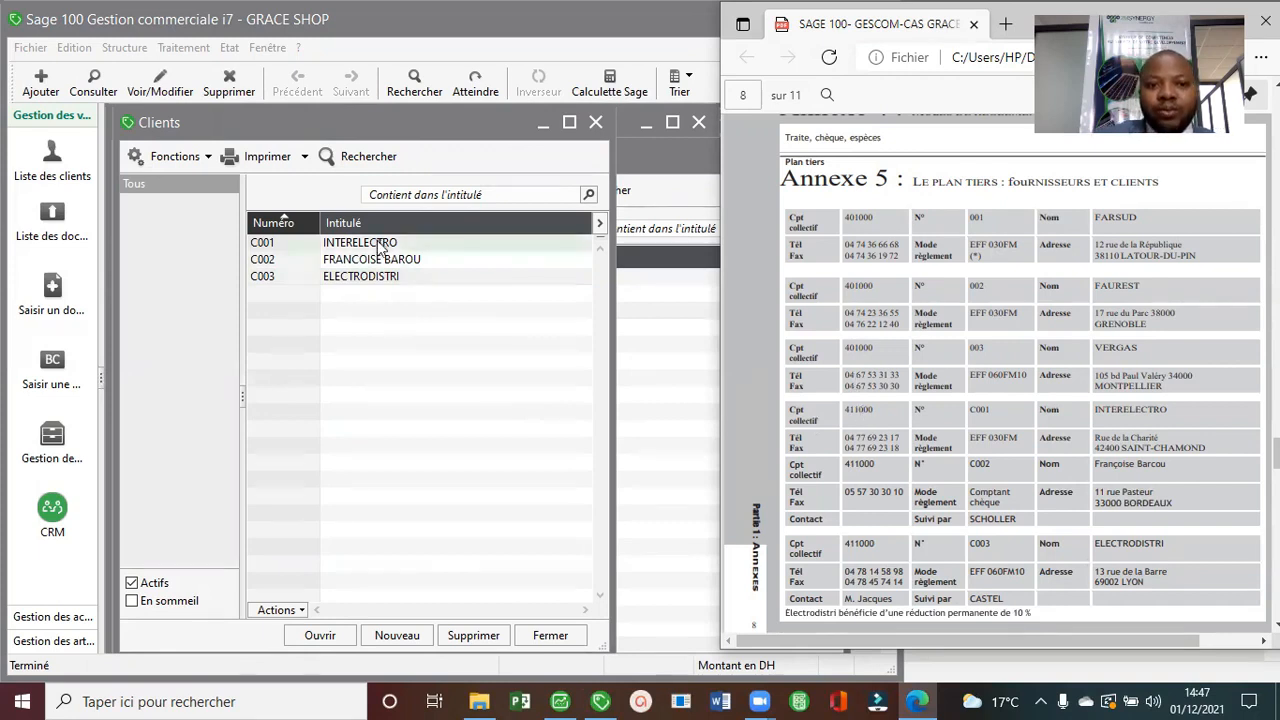
{"action": "left_click", "coordinate": [244, 193]}
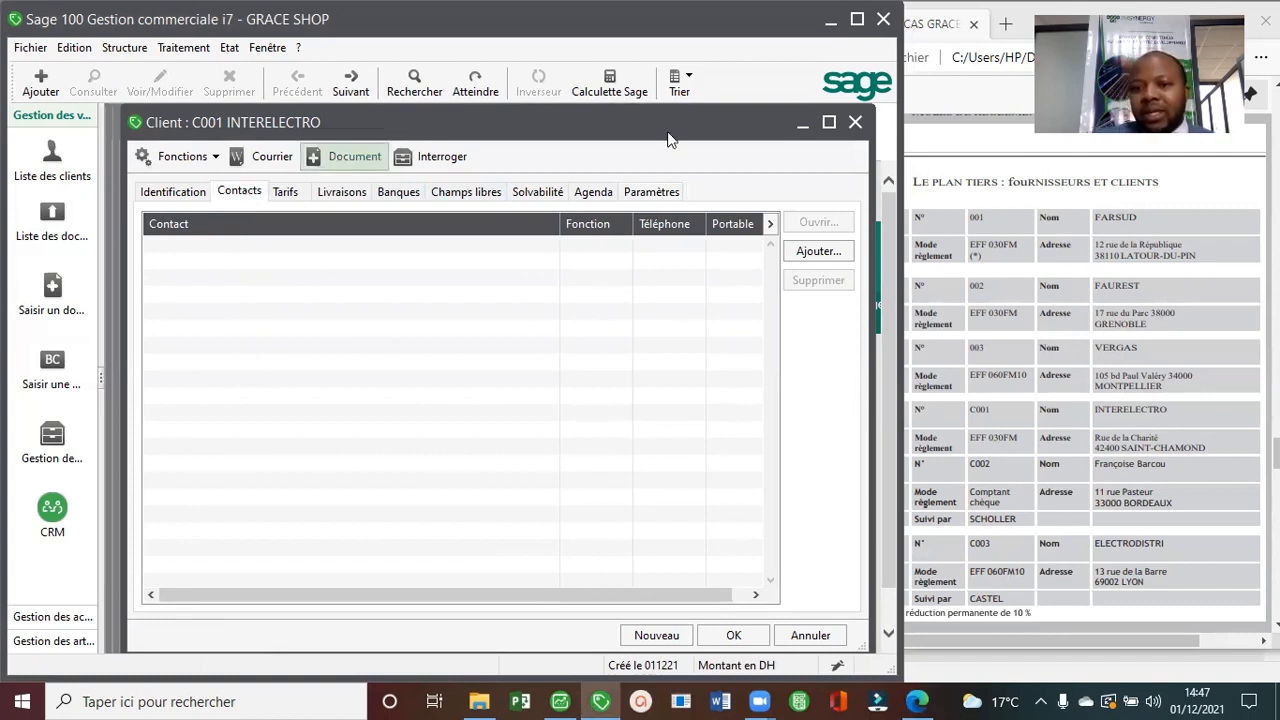
{"action": "left_click", "coordinate": [993, 372]}
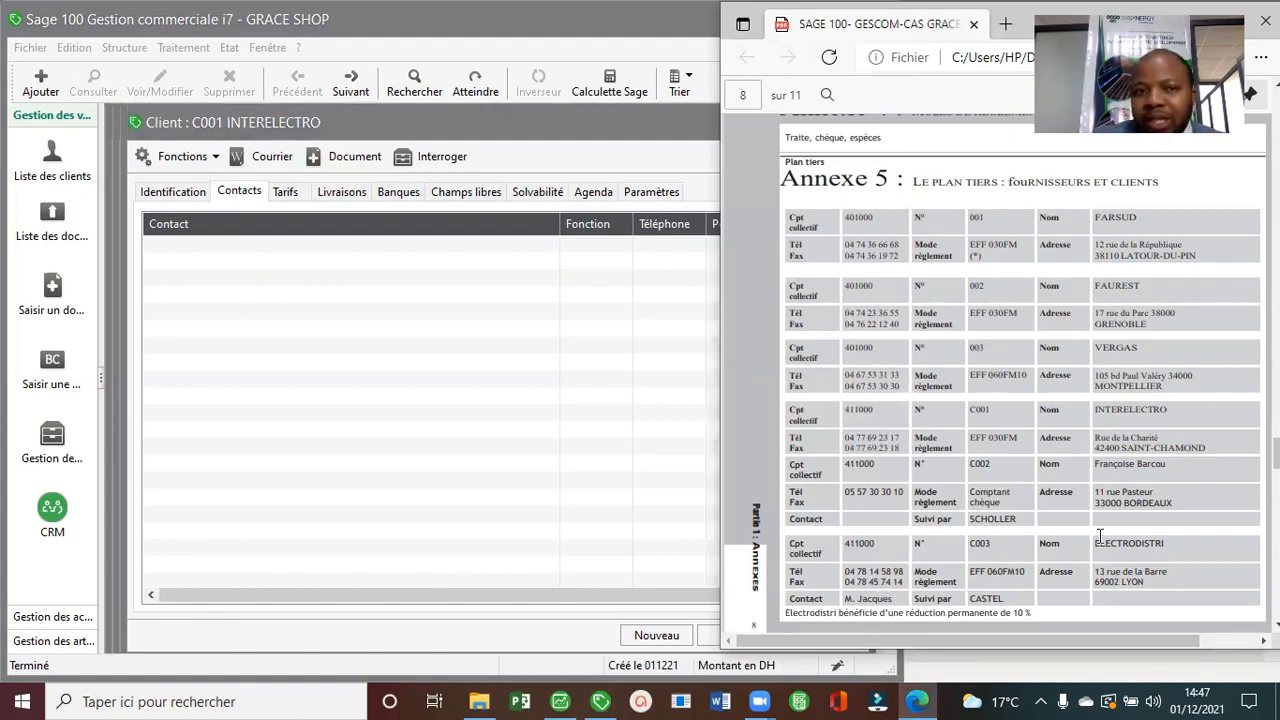
{"action": "left_click", "coordinate": [503, 242]}
{"action": "left_click", "coordinate": [846, 121]}
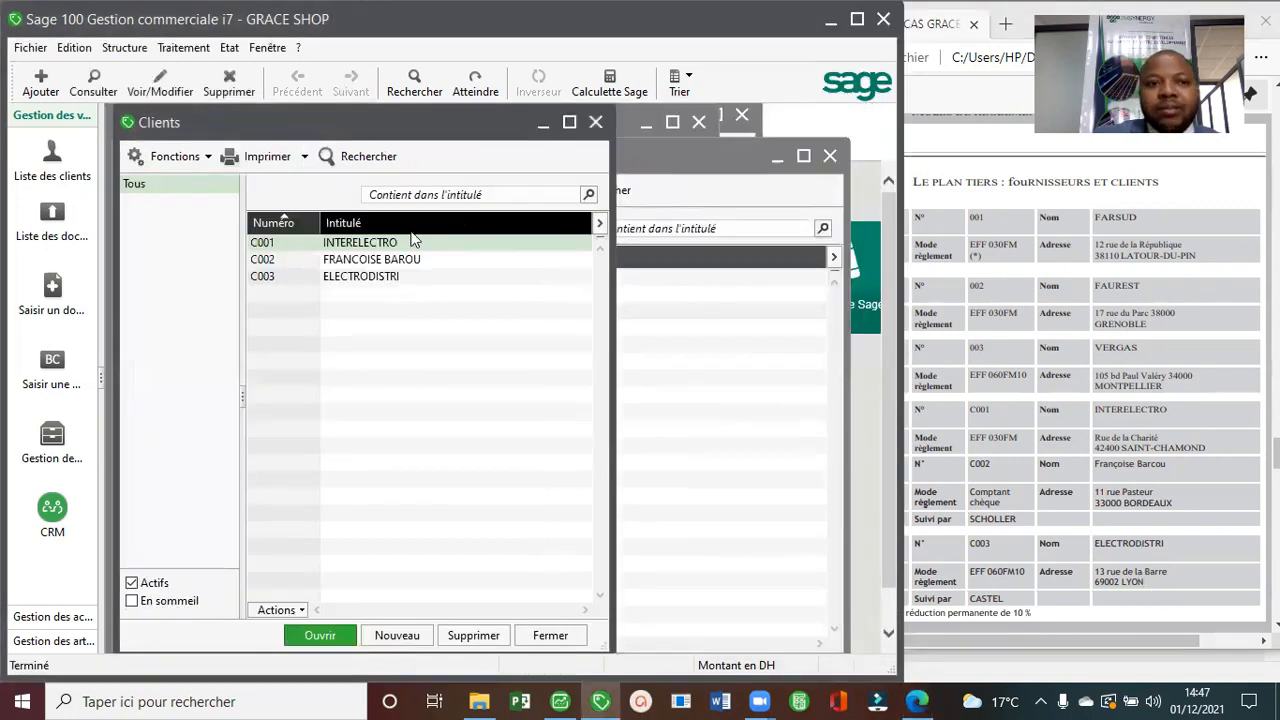
Start a new contact for customer ELECTRODISTRI and look up the contact's name in Annexe 5.
{"action": "double_click", "coordinate": [400, 277]}
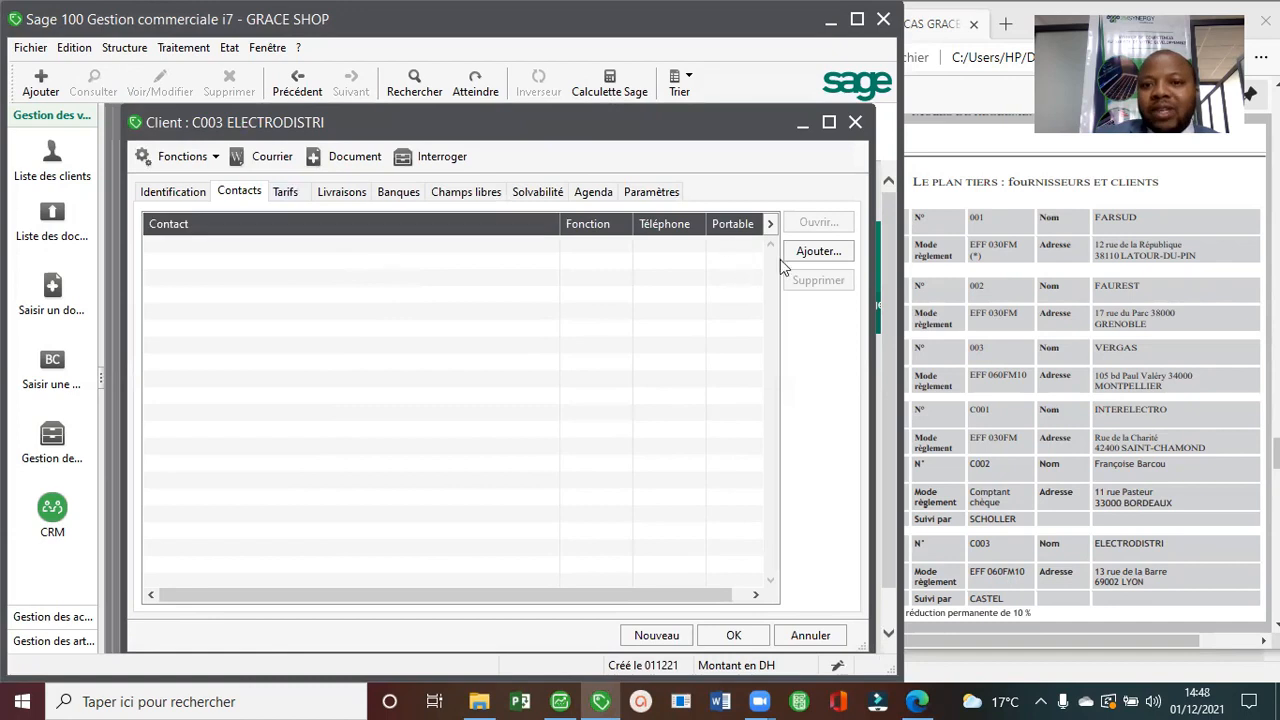
{"action": "left_click", "coordinate": [815, 251]}
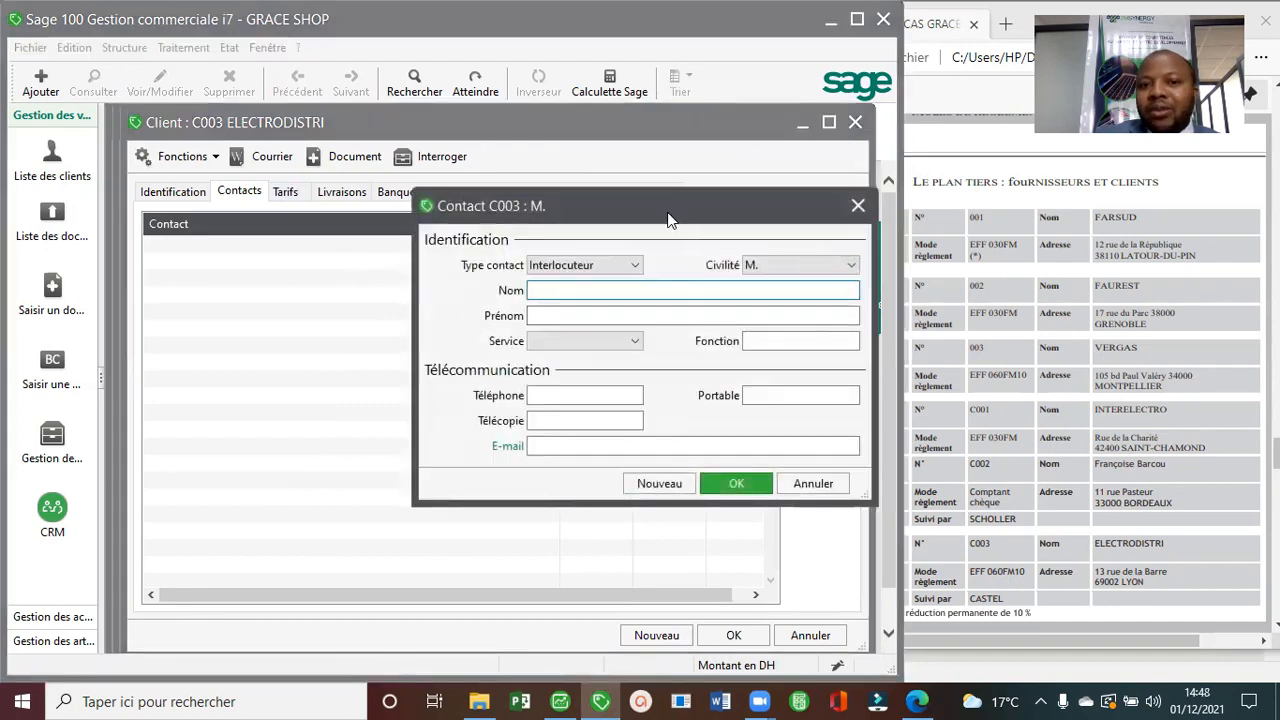
{"action": "left_click_drag", "start_coordinate": [643, 218], "coordinate": [432, 235]}
{"action": "left_click", "coordinate": [1045, 578]}
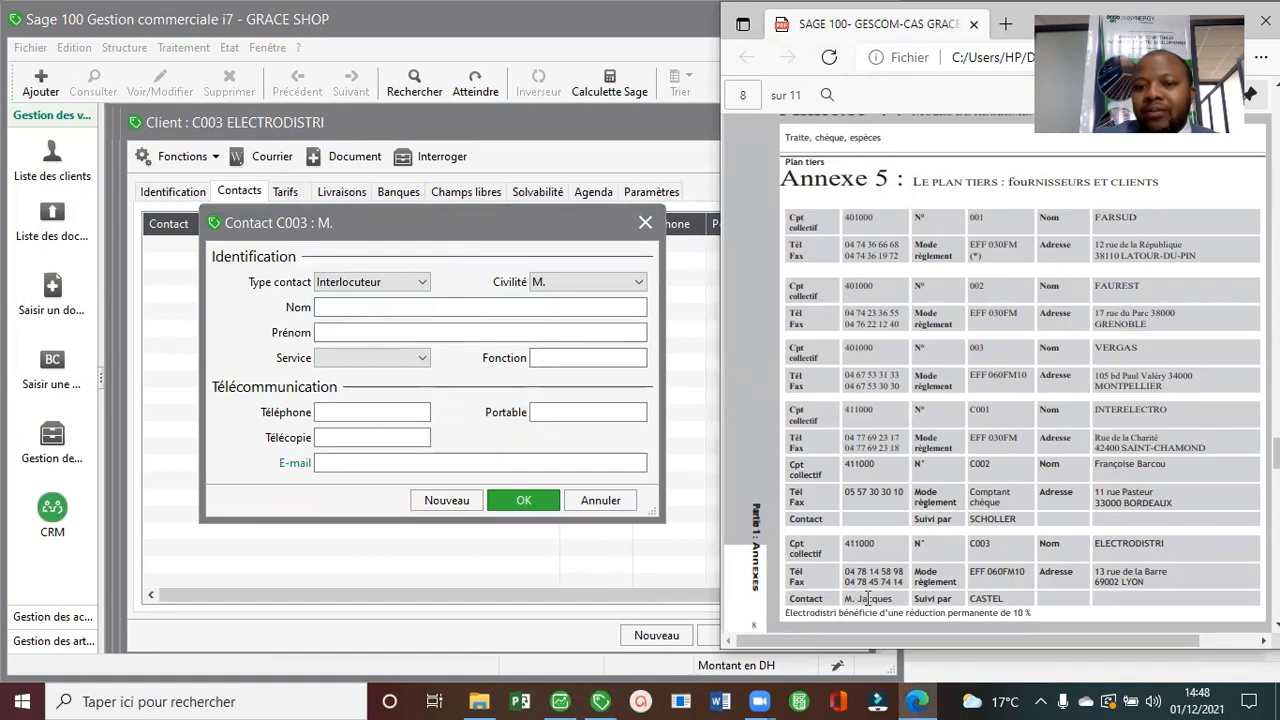
{"action": "right_click", "coordinate": [868, 598]}
{"action": "left_click", "coordinate": [868, 598]}
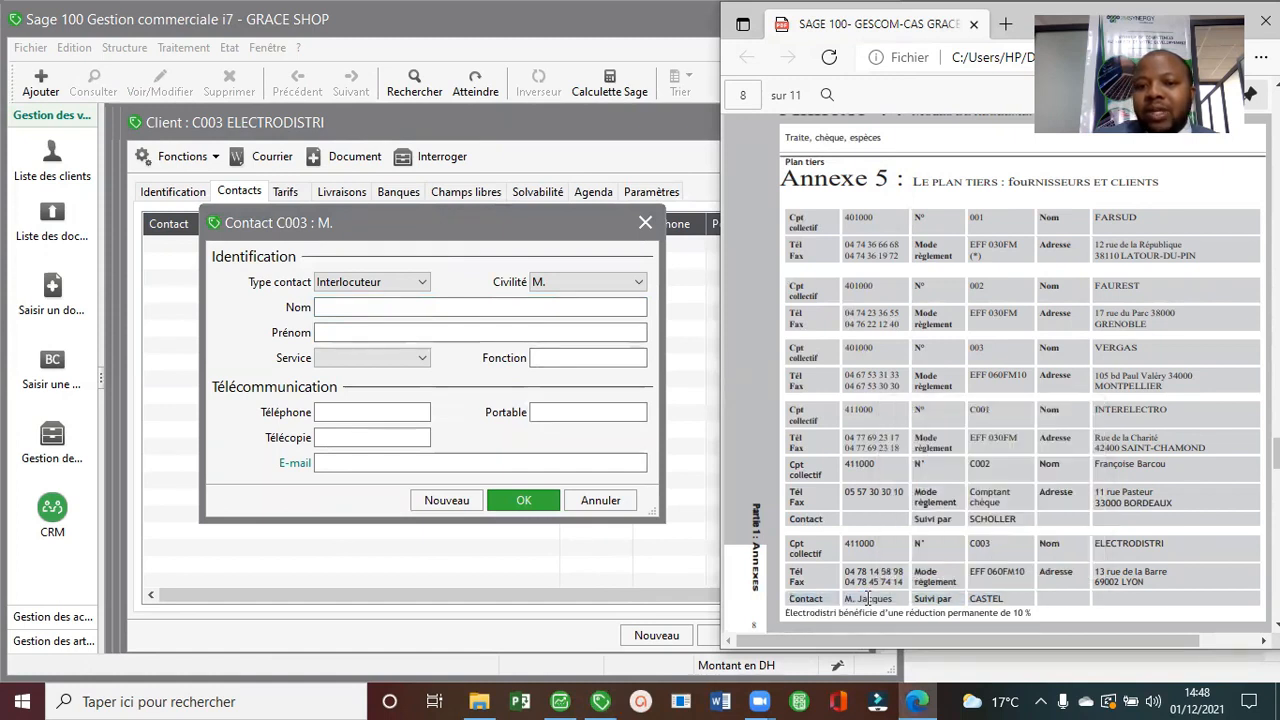
Enter the ELECTRODISTRI contact's name without its title, keep the civility M., and confirm the contact.
{"action": "left_click", "coordinate": [352, 303]}
{"action": "type", "text": "m:"}
{"action": "key", "text": "BackSpace"}
{"action": "key", "text": "BackSpace"}
{"action": "type", "text": "M"}
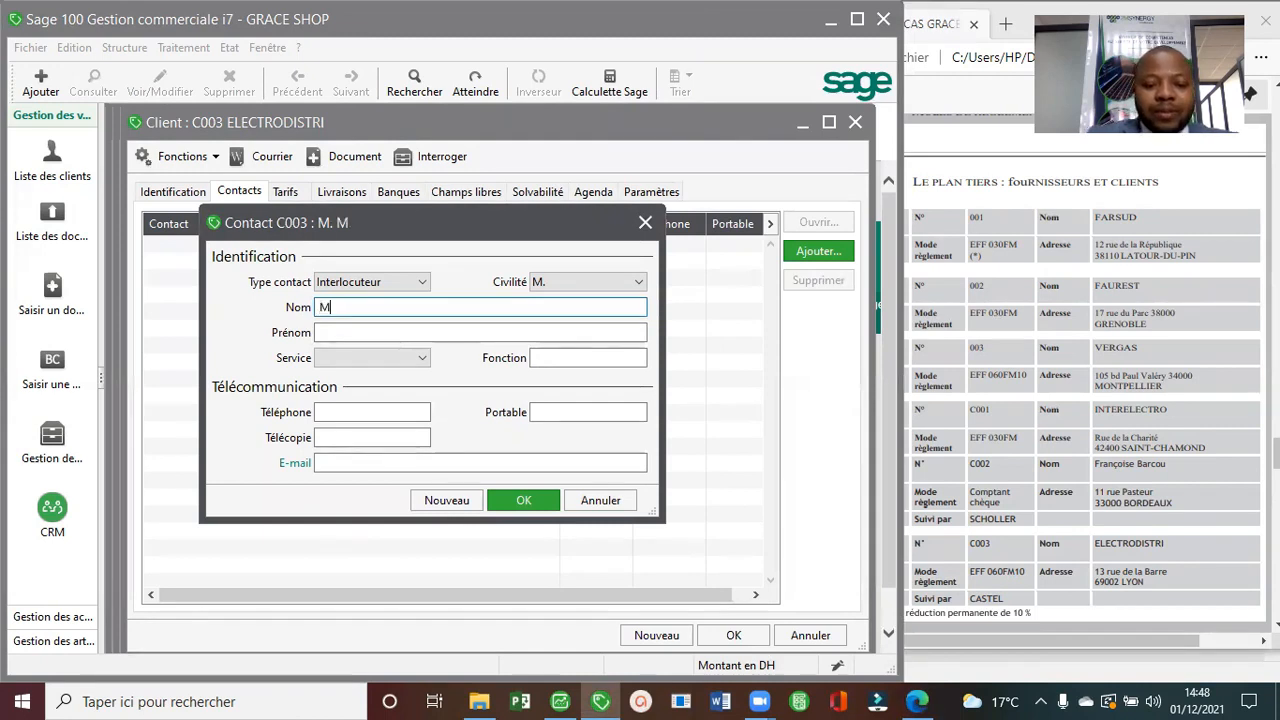
{"action": "type", "text": ". JAcques"}
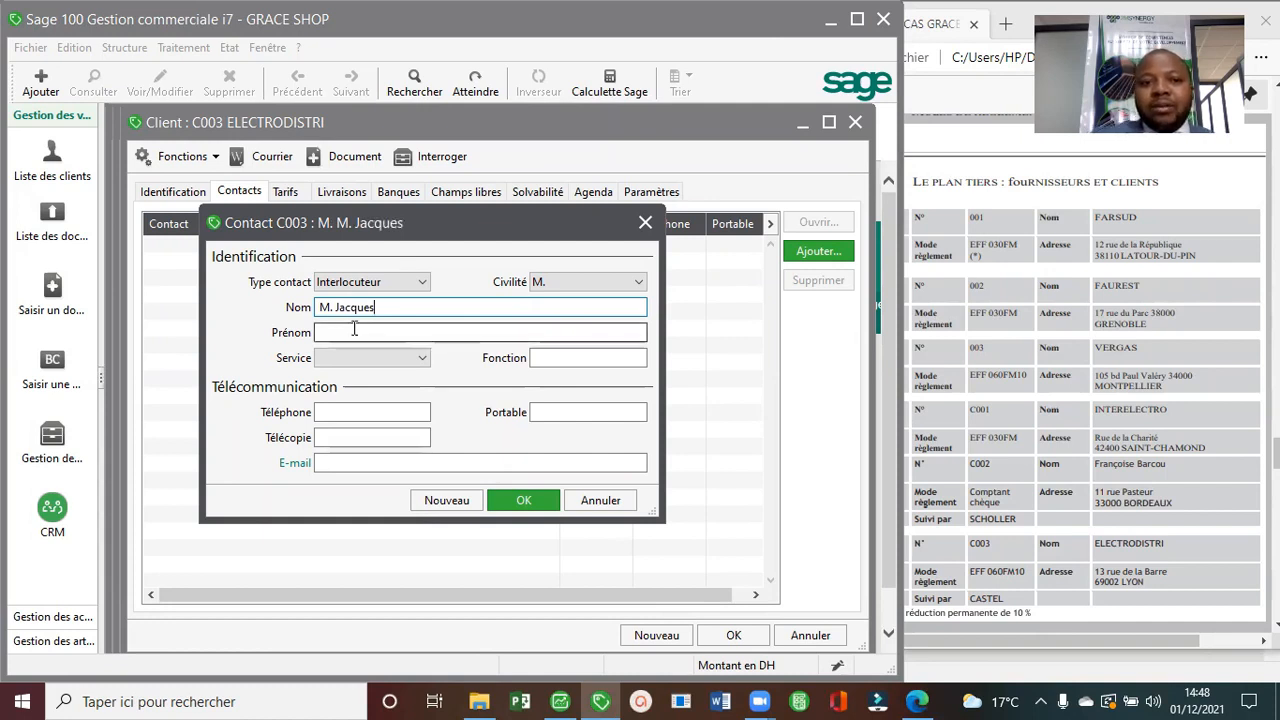
{"action": "left_click_drag", "start_coordinate": [334, 307], "coordinate": [303, 303]}
{"action": "key", "text": "Delete"}
{"action": "key", "text": "Delete"}
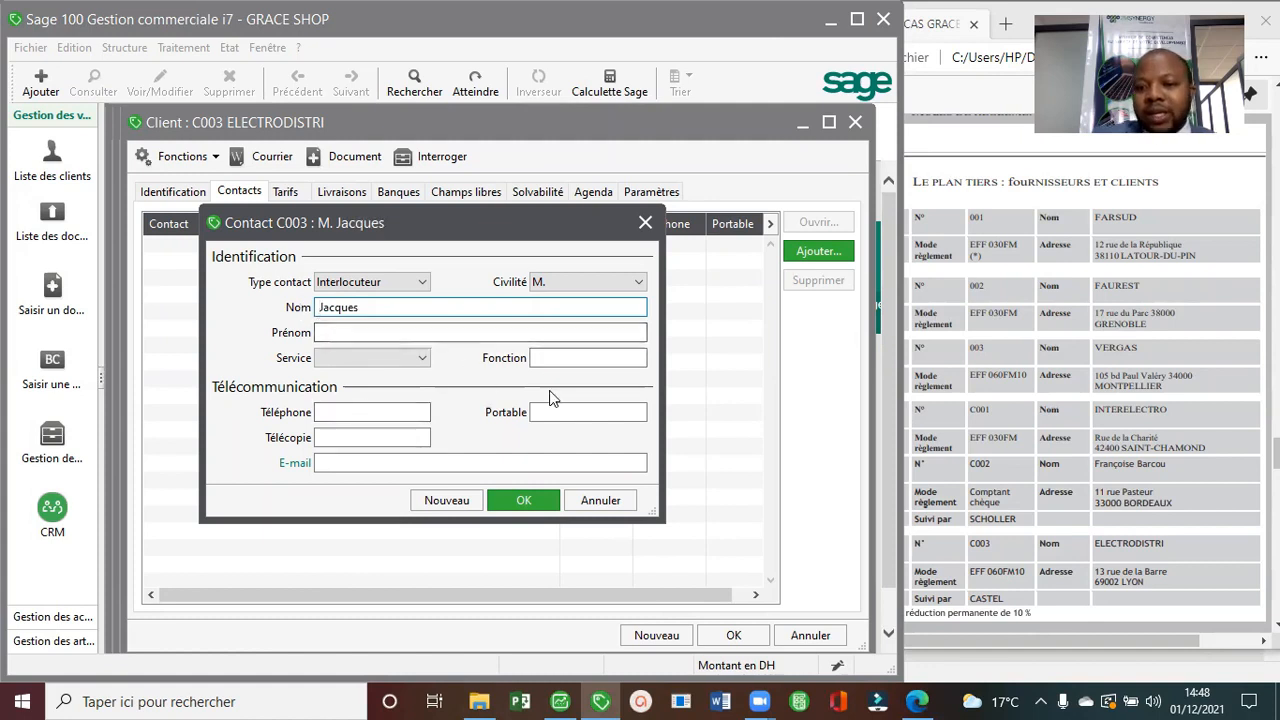
{"action": "left_click", "coordinate": [588, 282]}
{"action": "left_click", "coordinate": [581, 301]}
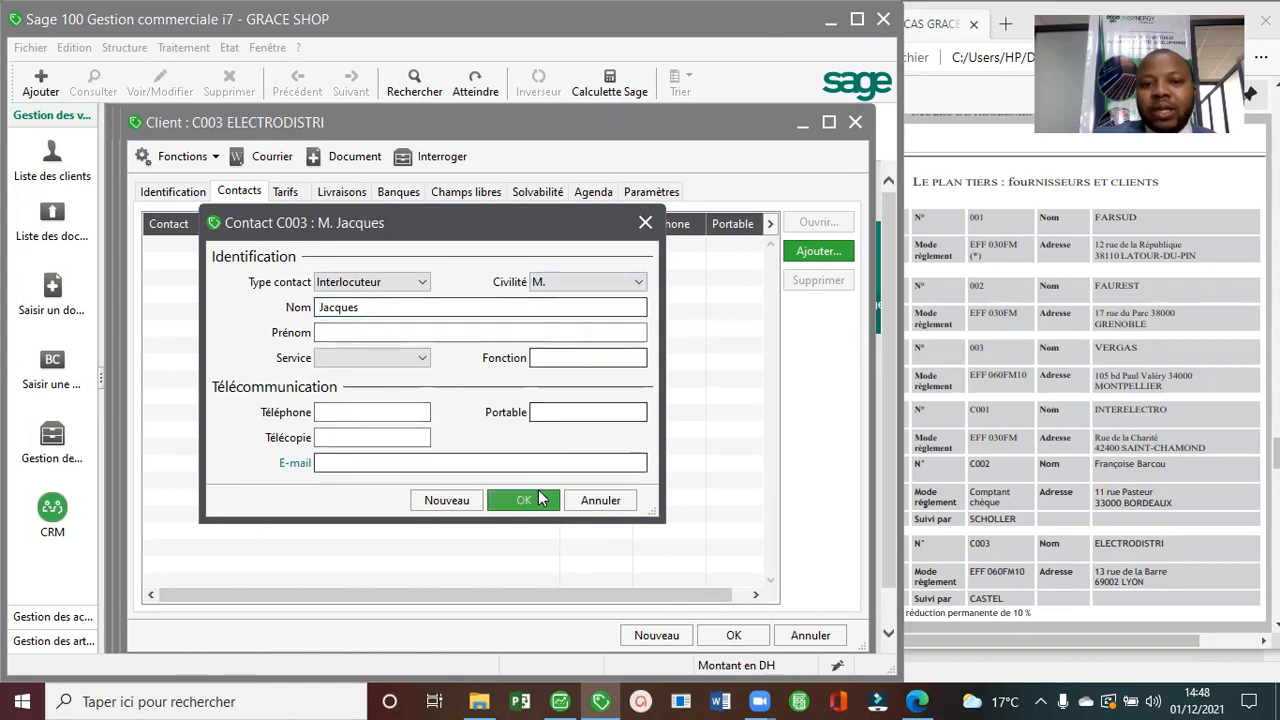
{"action": "left_click", "coordinate": [541, 505]}
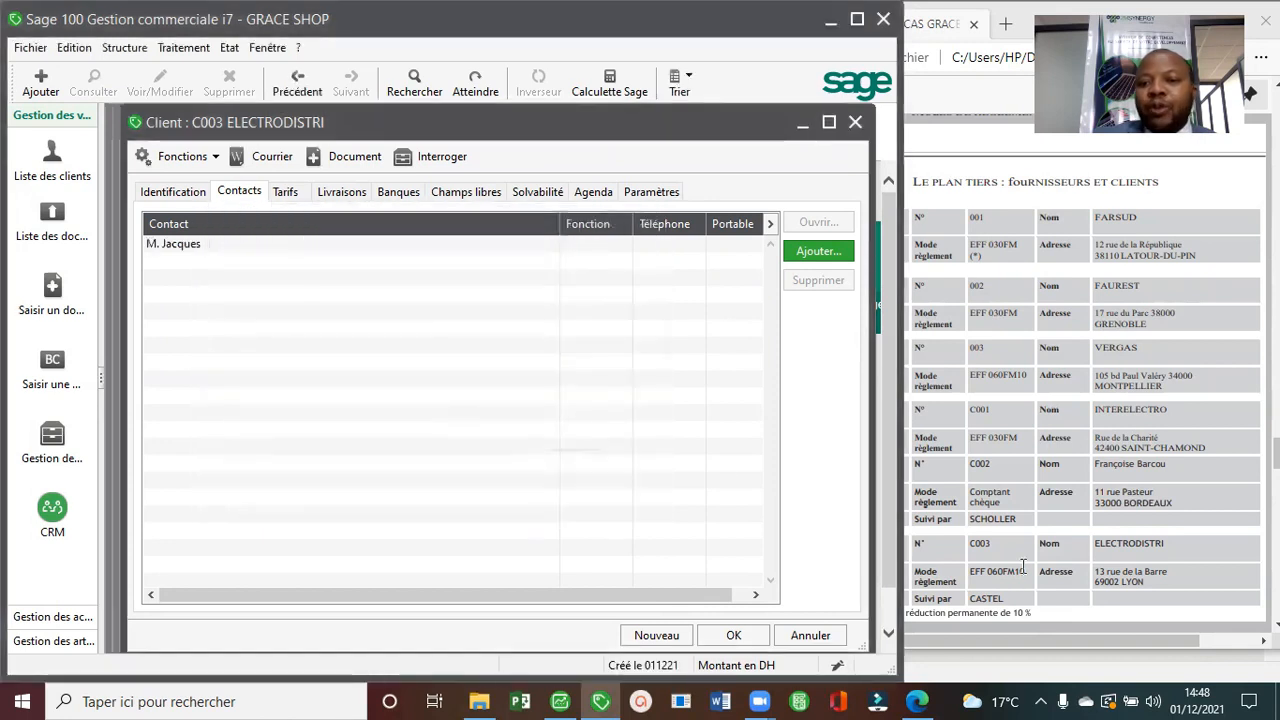
Look up ELECTRODISTRI's sales follow-up in Annexe 5 and open the choice of representatives in its tariff settings.
{"action": "left_click", "coordinate": [1010, 592]}
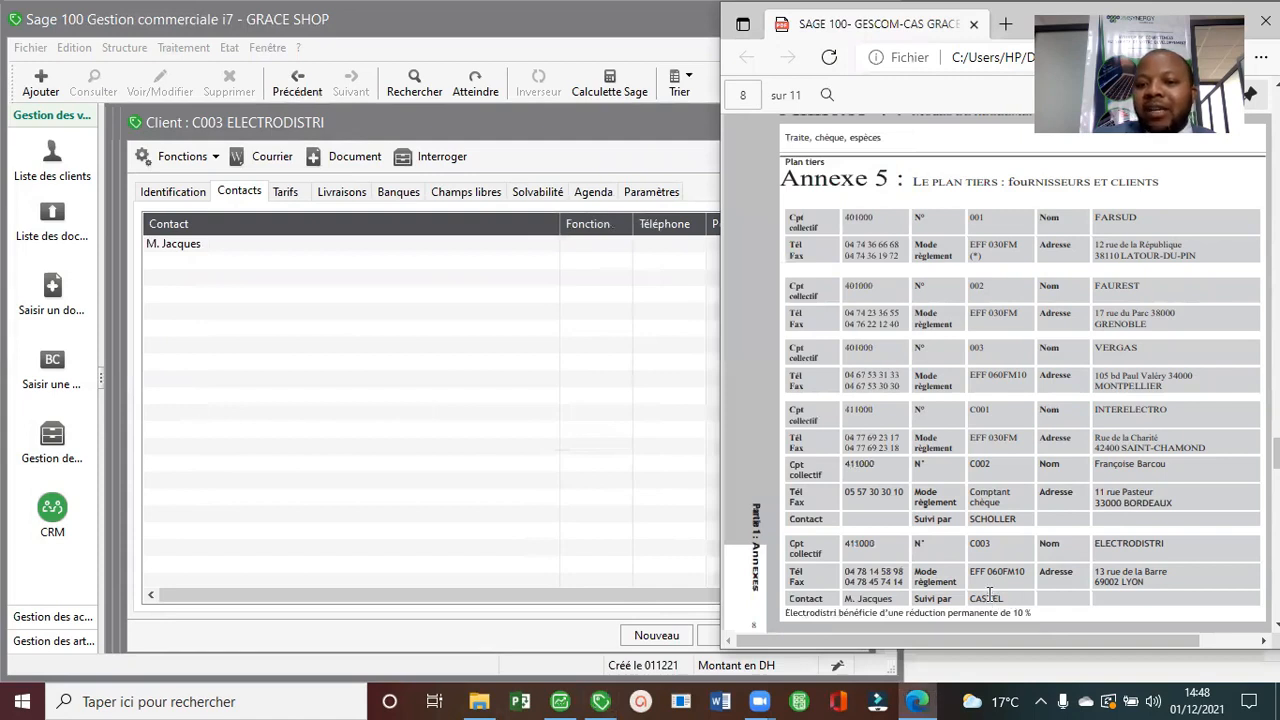
{"action": "double_click", "coordinate": [989, 596]}
{"action": "right_click", "coordinate": [989, 596]}
{"action": "key", "text": "Escape"}
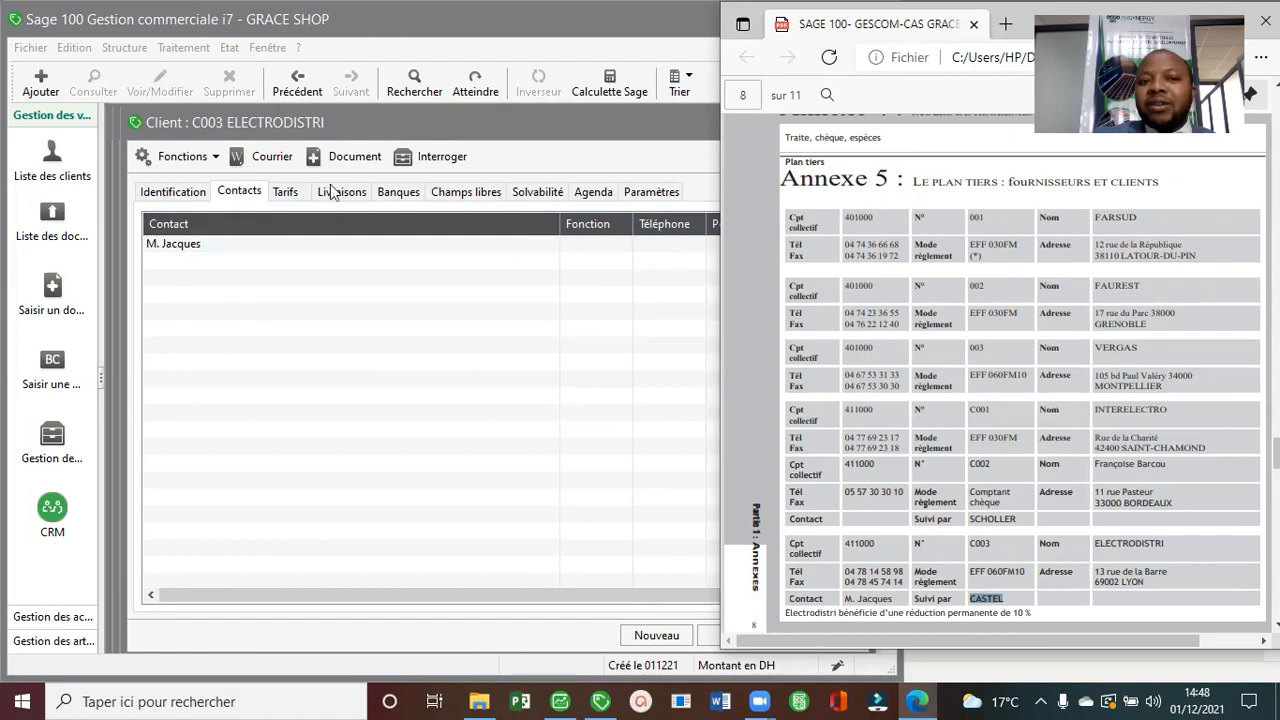
{"action": "left_click", "coordinate": [285, 191]}
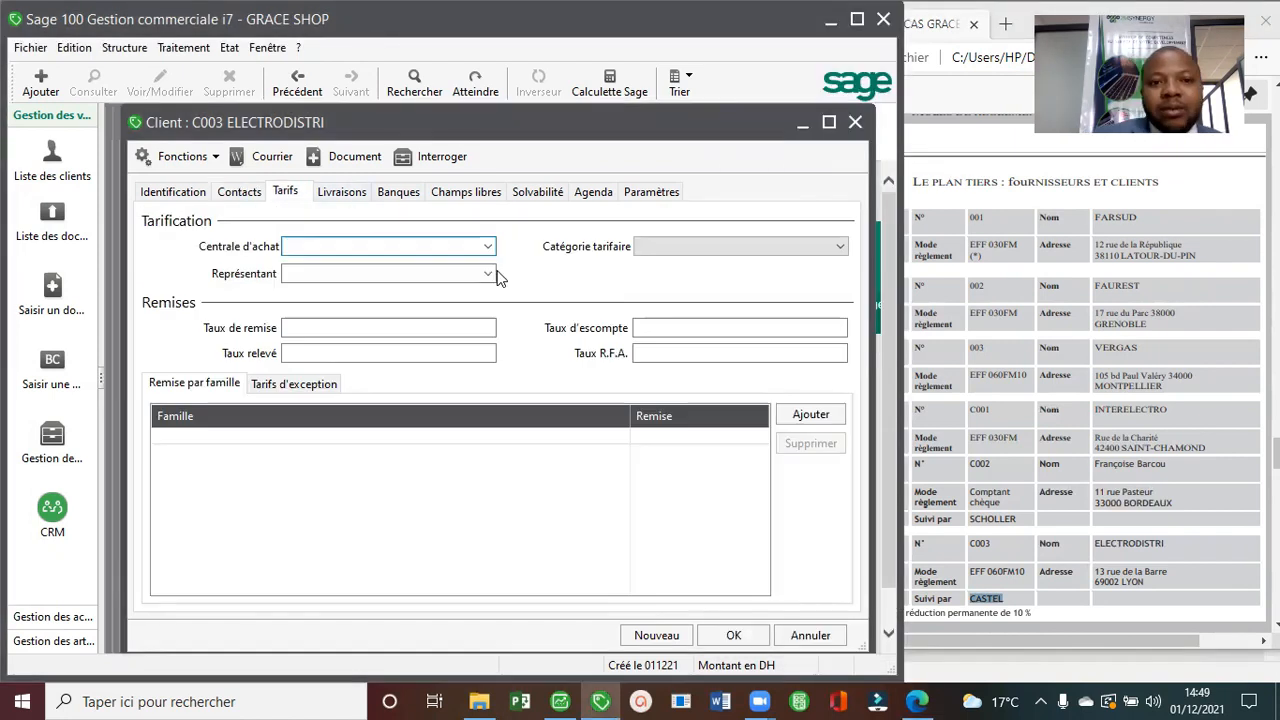
{"action": "left_click", "coordinate": [487, 273]}
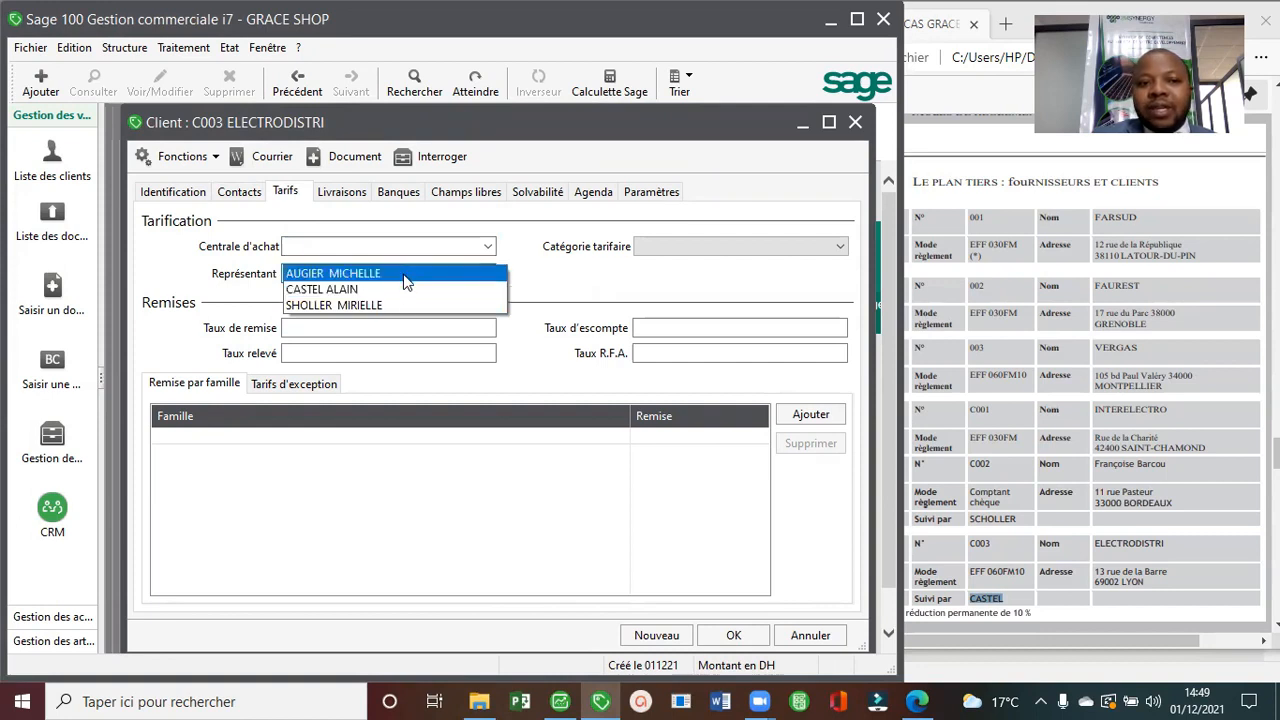
Assign client C003 ELECTRODISTRI the representative named in the case document's follow-up field and save the client record.
{"action": "left_click", "coordinate": [345, 289]}
{"action": "left_click", "coordinate": [734, 635]}
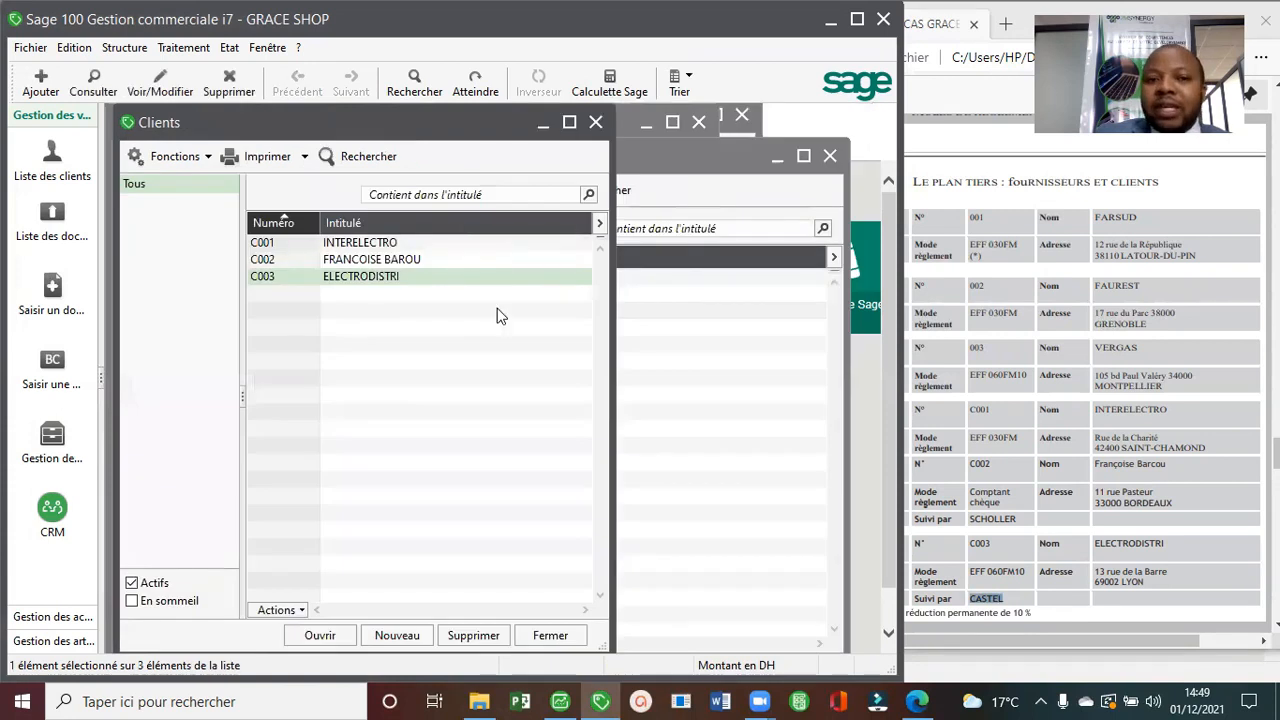
Review client C001 INTERELECTRO's identification, payment conditions, processing options and contacts.
{"action": "double_click", "coordinate": [338, 243]}
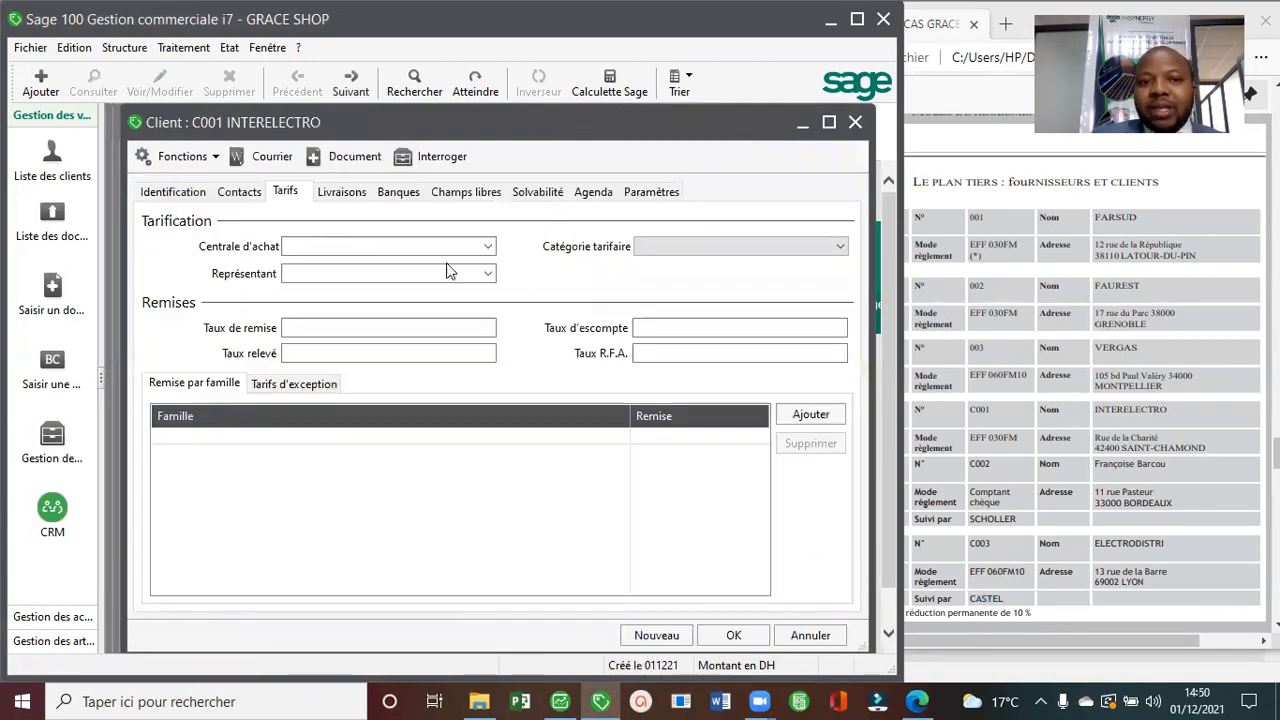
{"action": "left_click", "coordinate": [150, 193]}
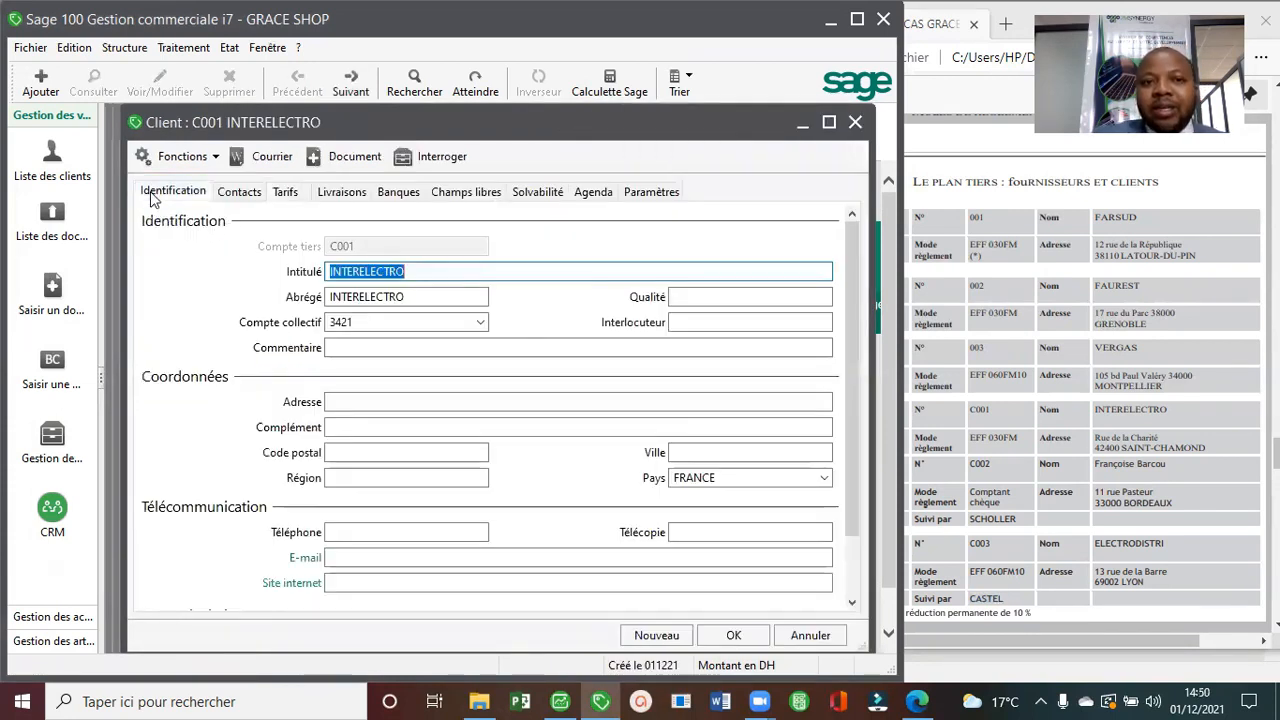
{"action": "left_click", "coordinate": [655, 192]}
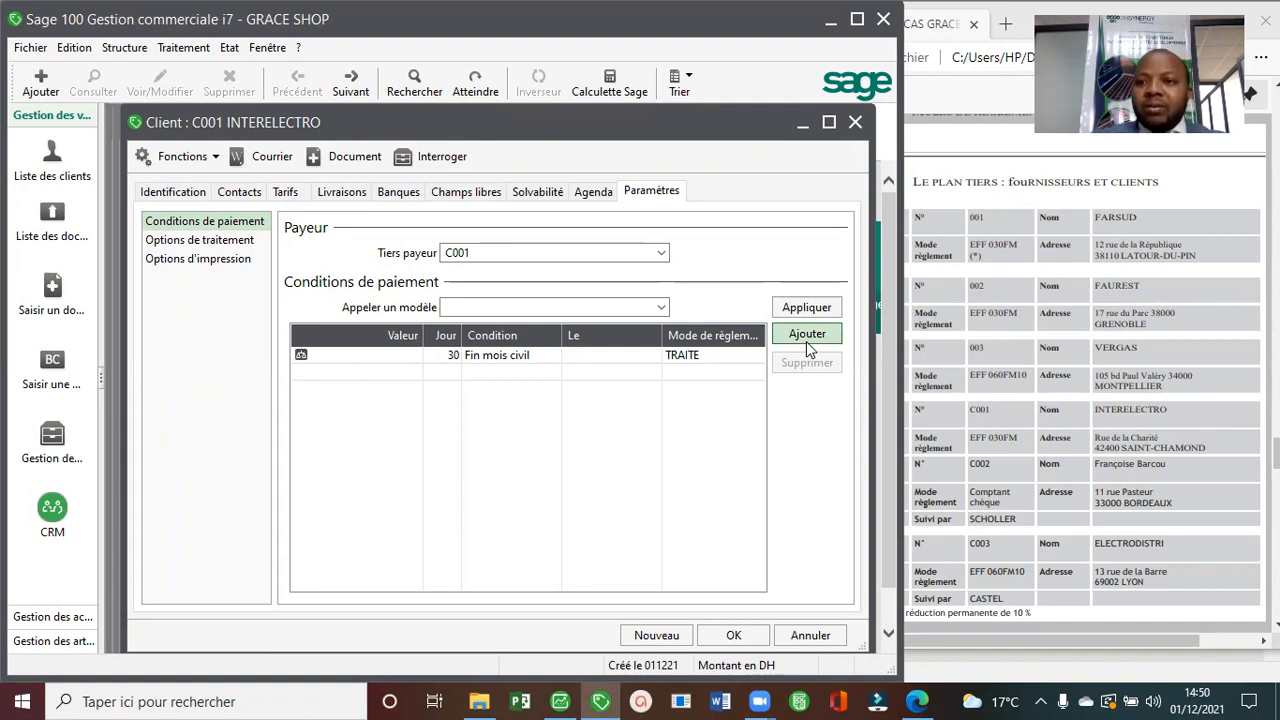
{"action": "left_click", "coordinate": [212, 241]}
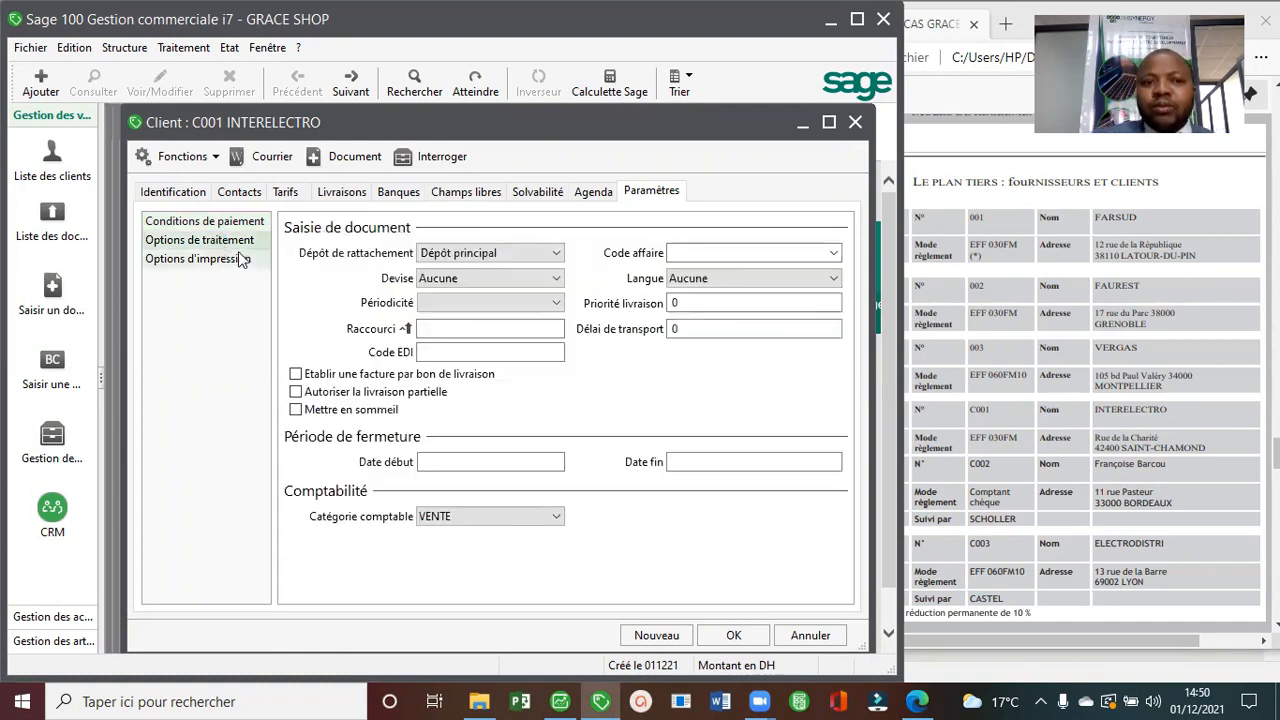
{"action": "left_click", "coordinate": [228, 222]}
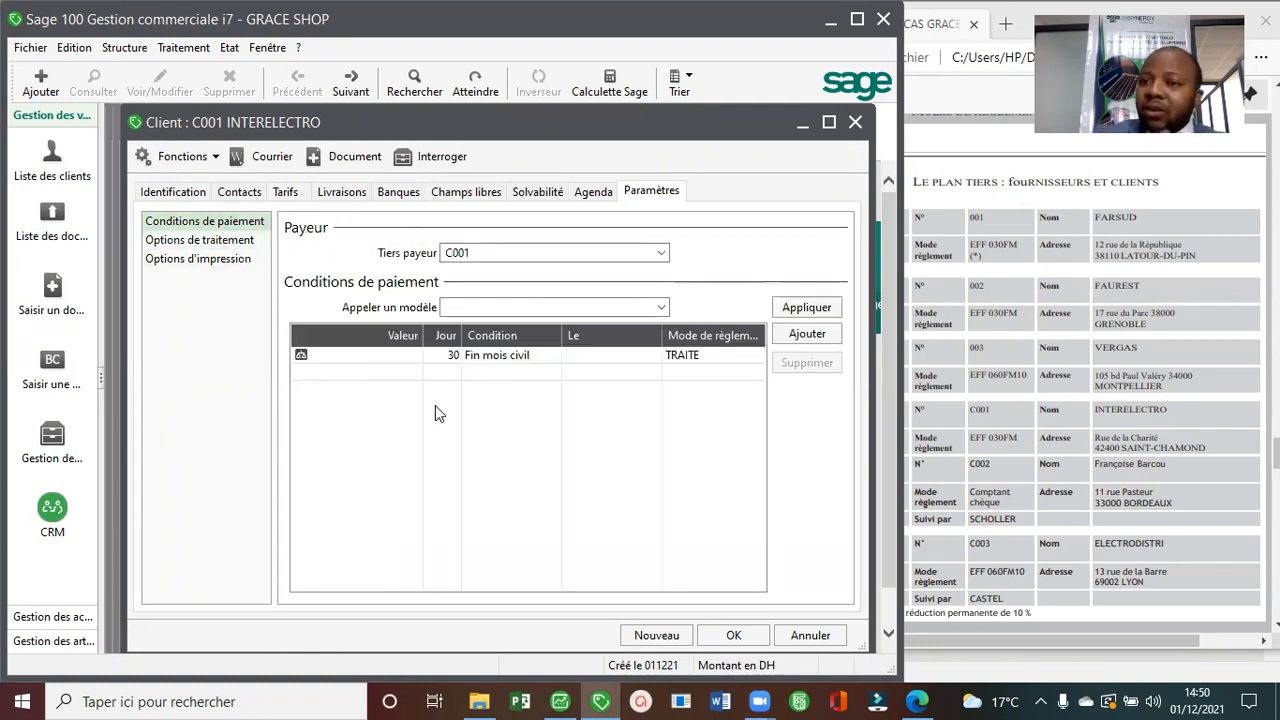
{"action": "left_click", "coordinate": [286, 191]}
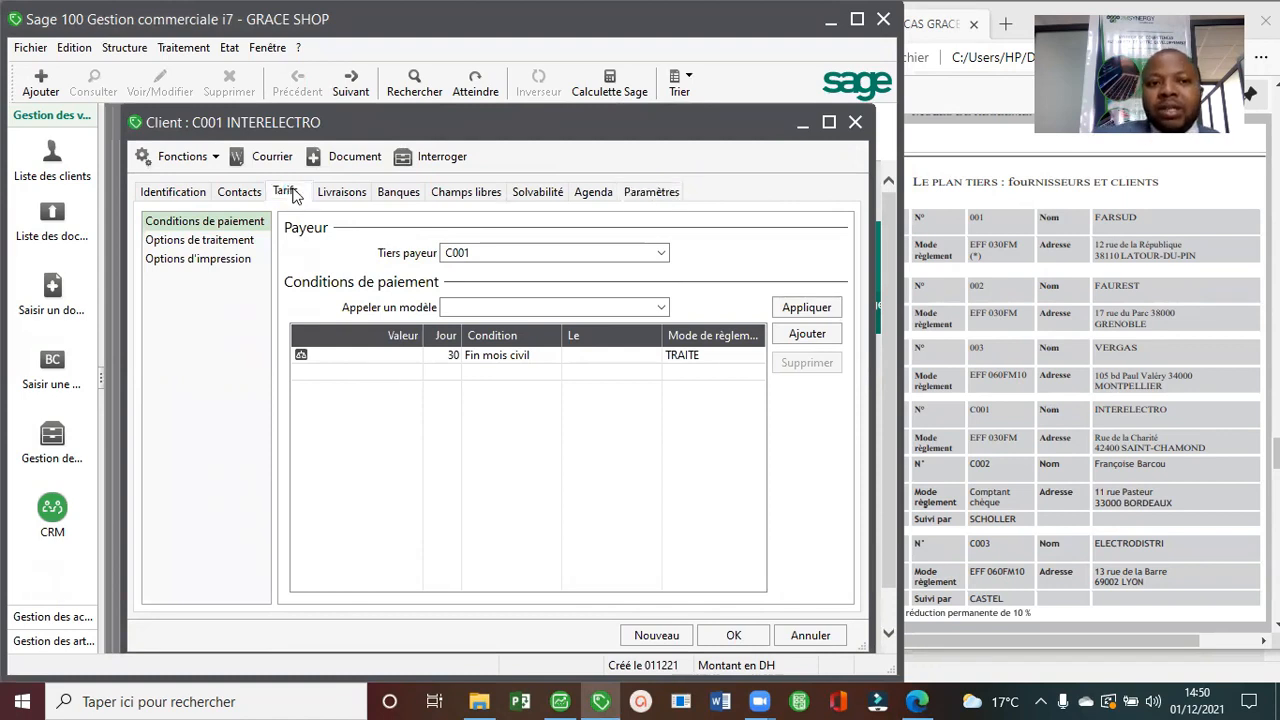
{"action": "left_click", "coordinate": [239, 191]}
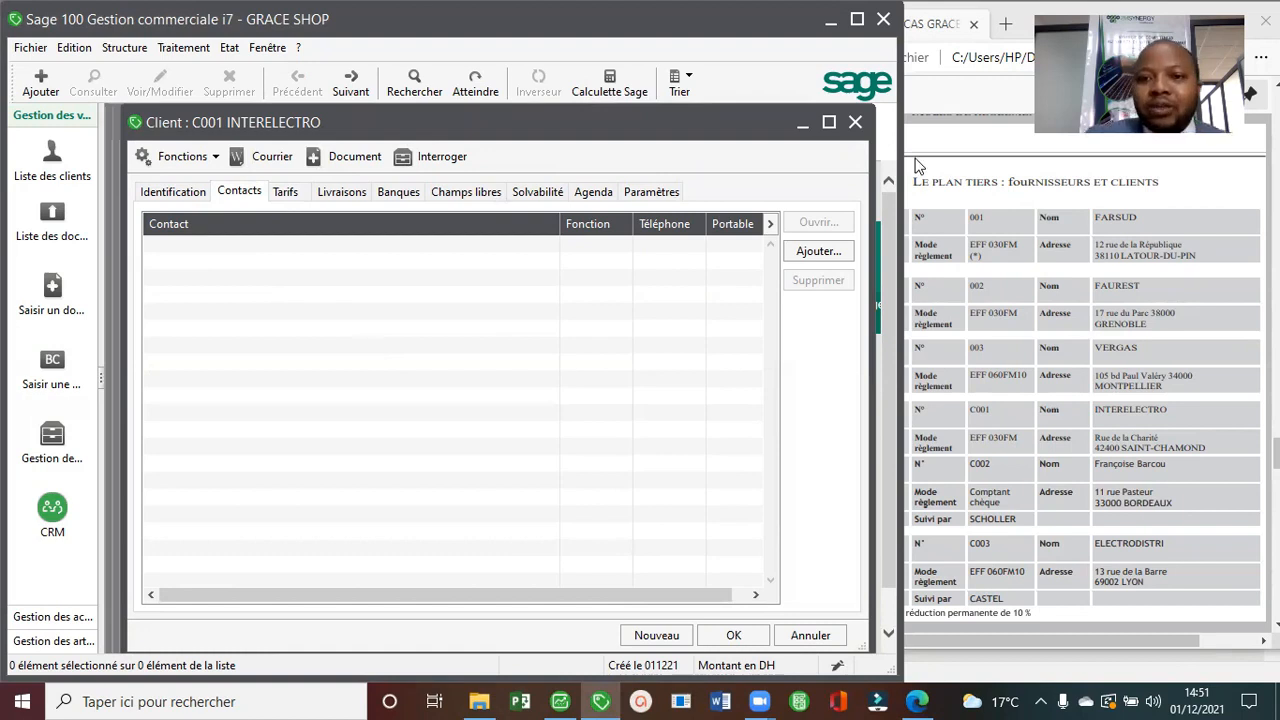
Bring up the Annexe 6 journals table in the case document, and close the client record and the open list windows.
{"action": "left_click", "coordinate": [1085, 263]}
{"action": "scroll", "coordinate": [1085, 263], "scroll_direction": "down", "scroll_amount": 5}
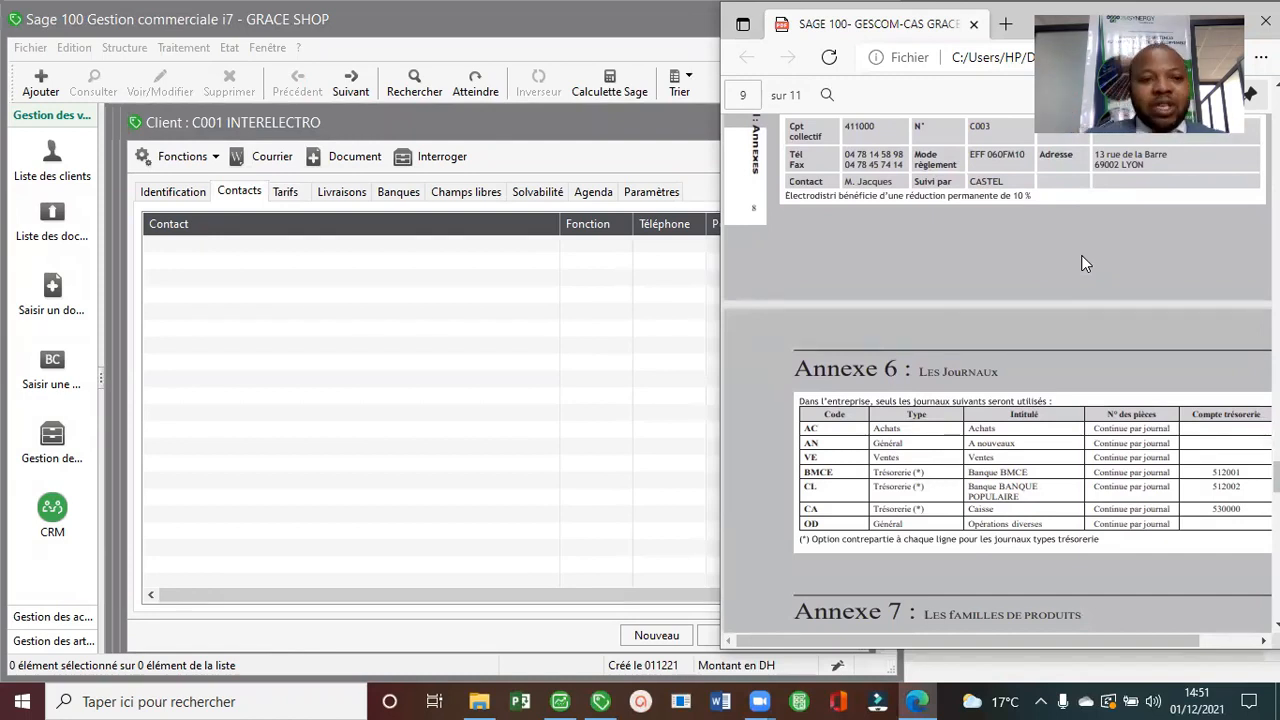
{"action": "left_click", "coordinate": [592, 362]}
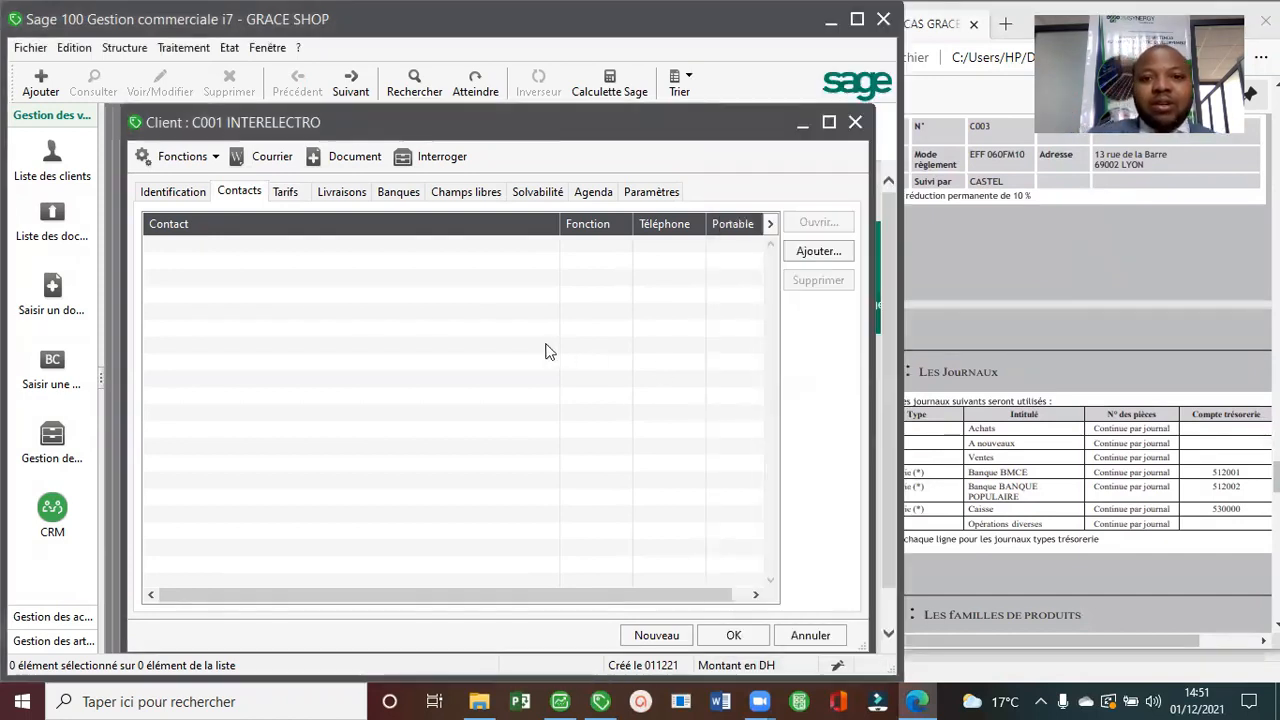
{"action": "left_click", "coordinate": [855, 124]}
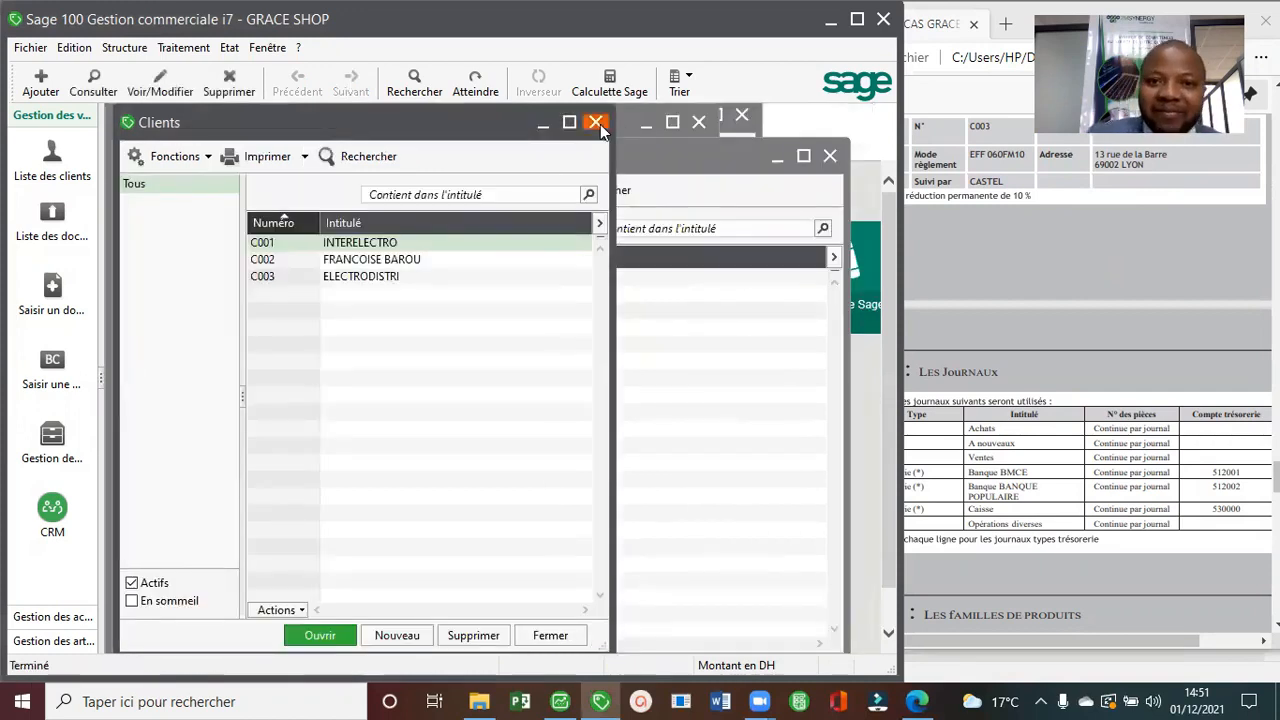
{"action": "left_click", "coordinate": [597, 122]}
{"action": "left_click", "coordinate": [830, 156]}
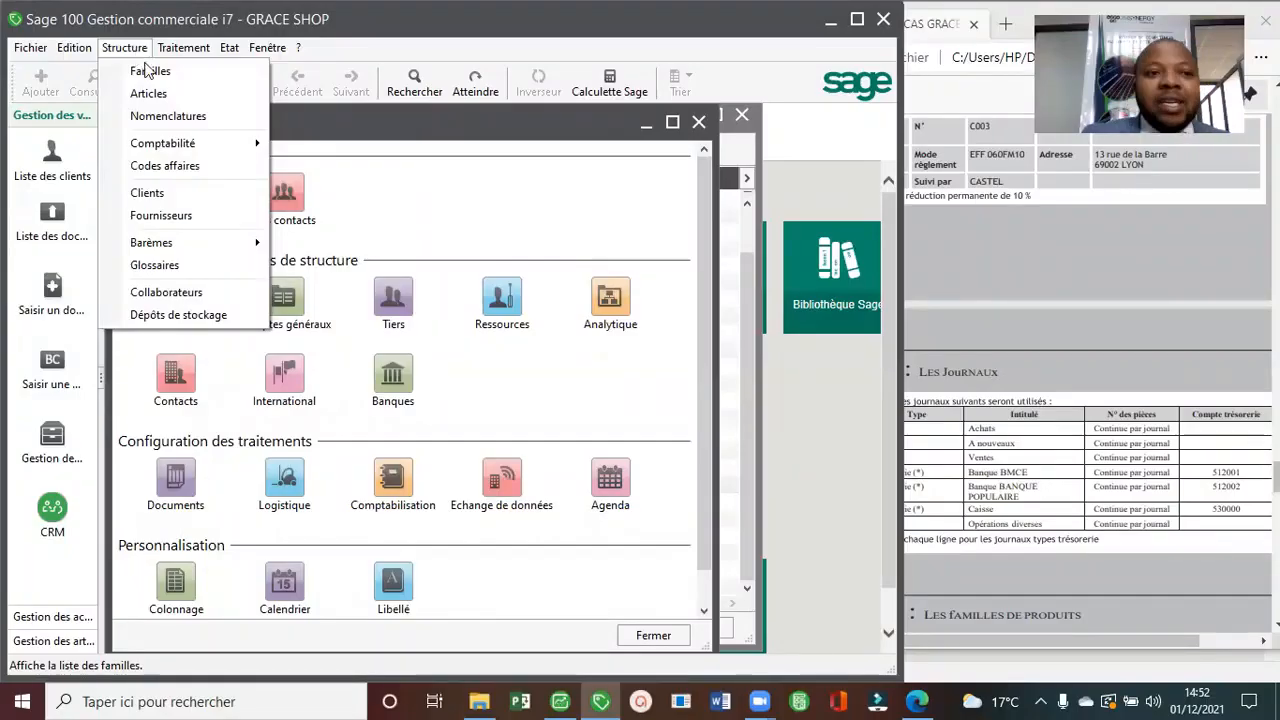
Start a new journal code of type Achats with the code AC and the title ACHATS.
{"action": "mouse_move", "coordinate": [188, 146]}
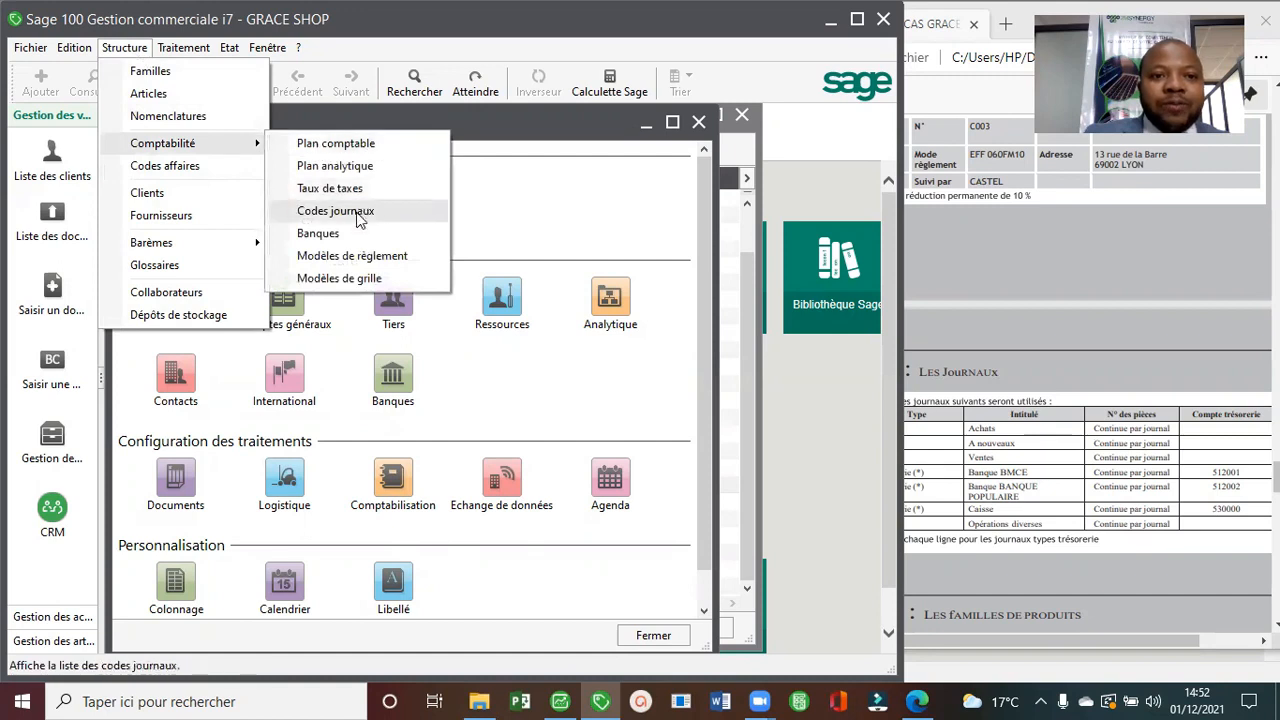
{"action": "left_click", "coordinate": [360, 220]}
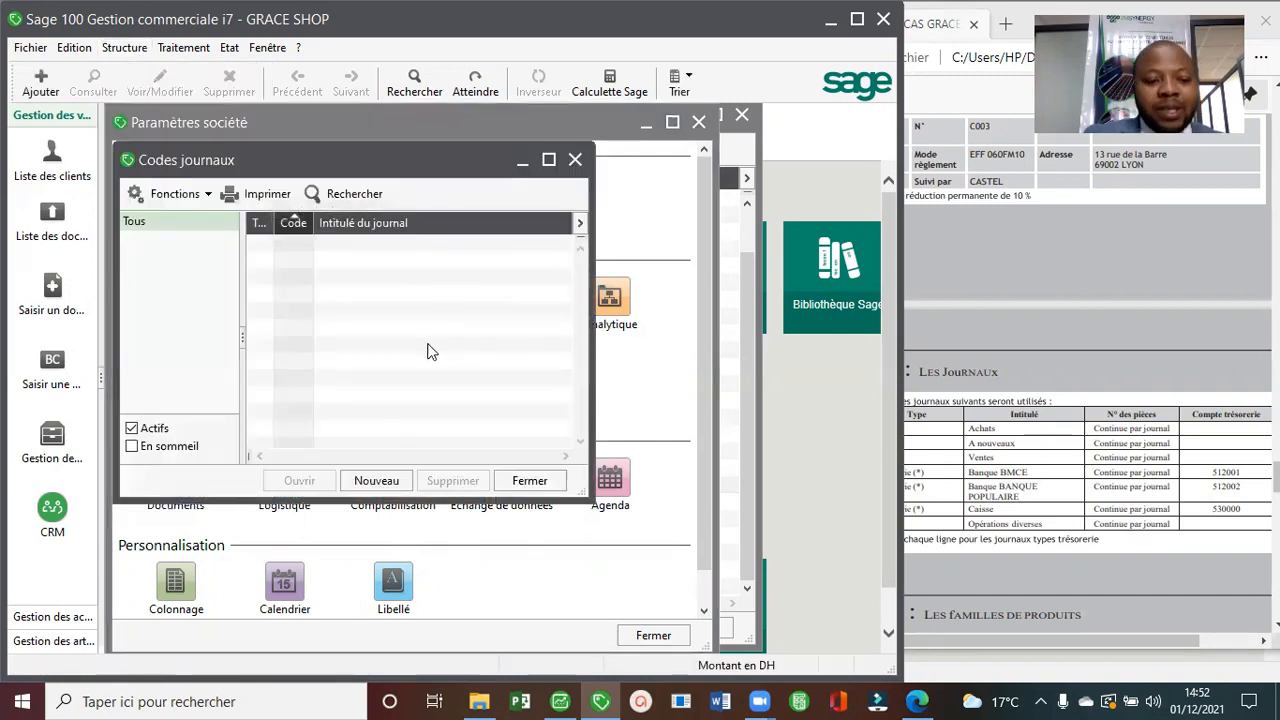
{"action": "left_click", "coordinate": [382, 484]}
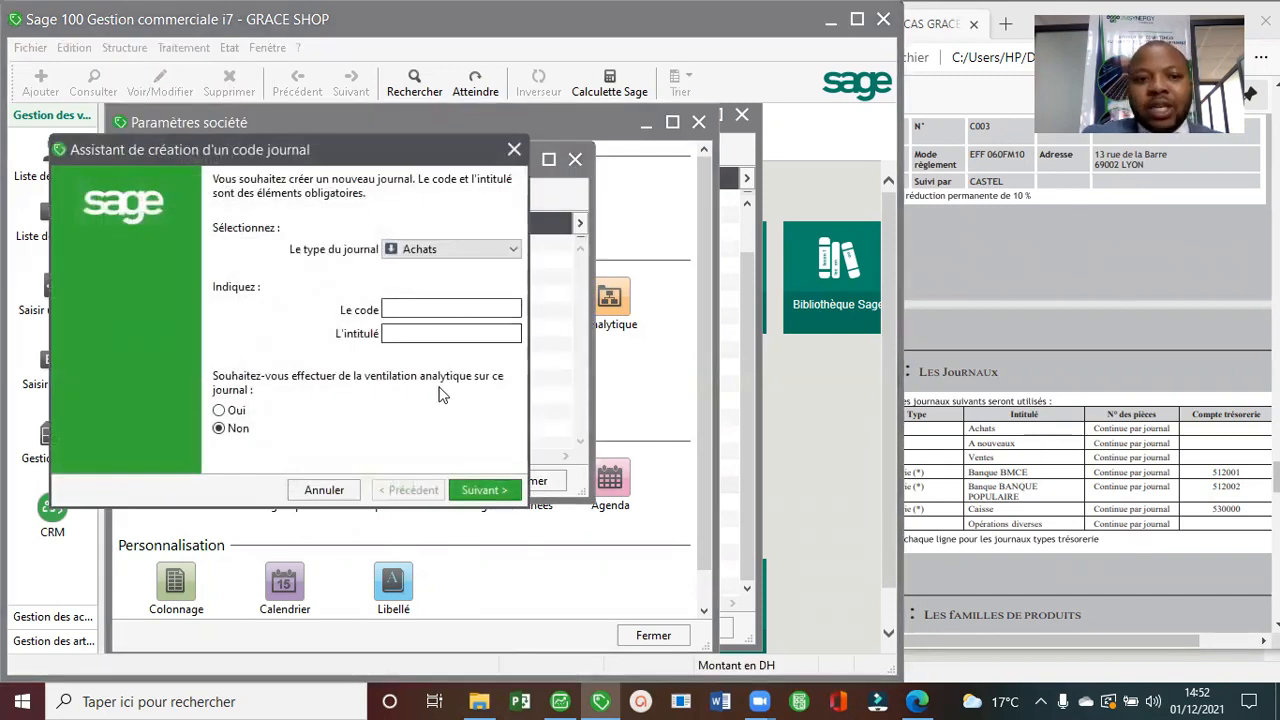
{"action": "left_click", "coordinate": [1178, 435]}
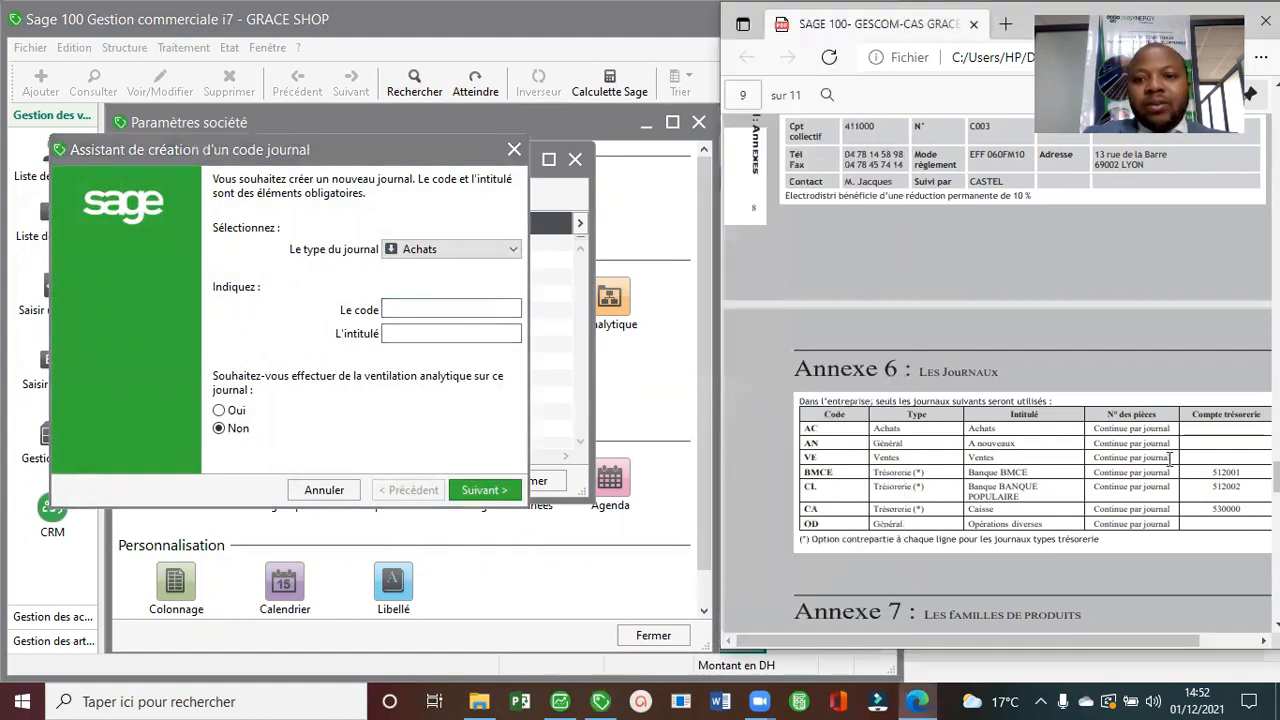
{"action": "left_click_drag", "start_coordinate": [716, 495], "coordinate": [770, 495]}
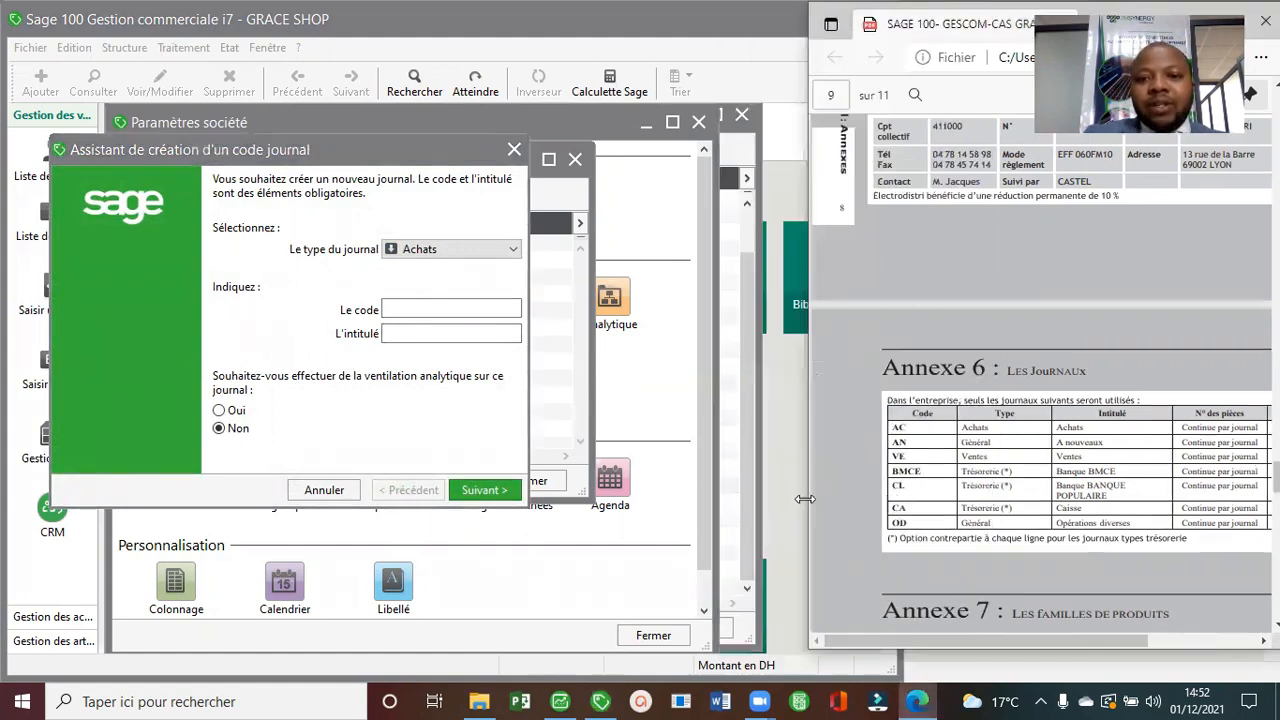
{"action": "left_click", "coordinate": [430, 309]}
{"action": "type", "text": "ac"}
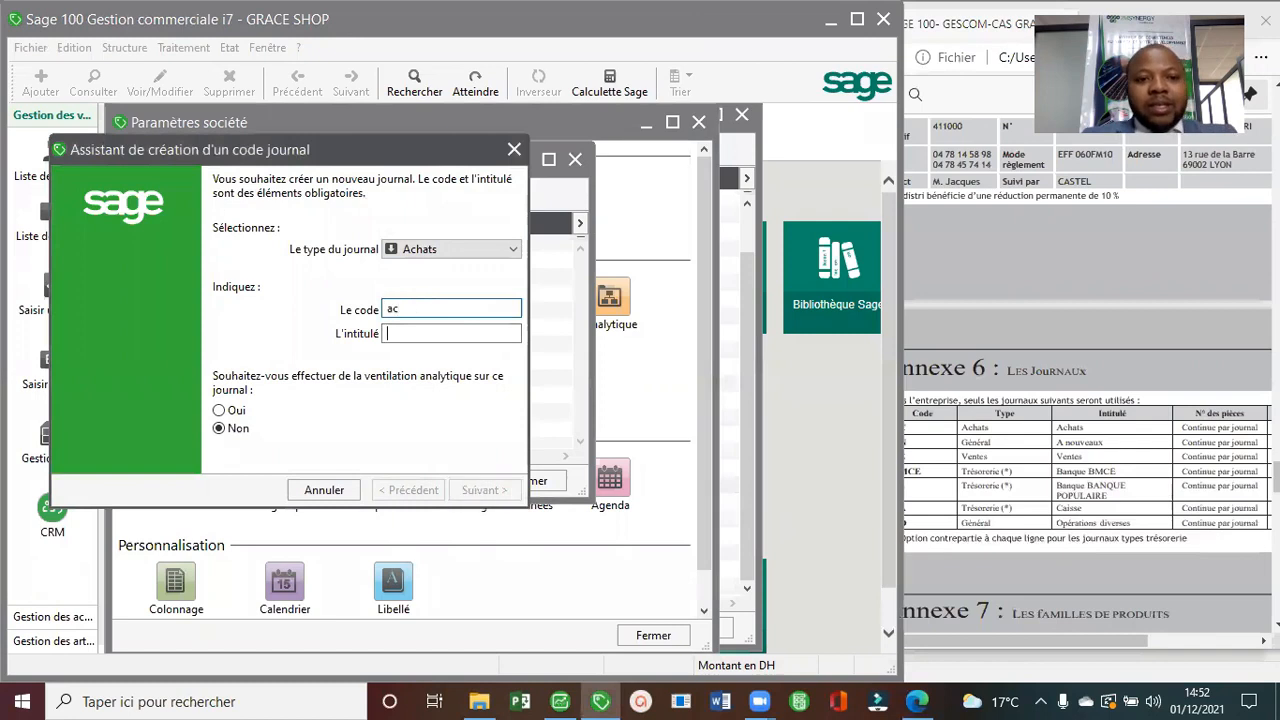
{"action": "double_click", "coordinate": [435, 308]}
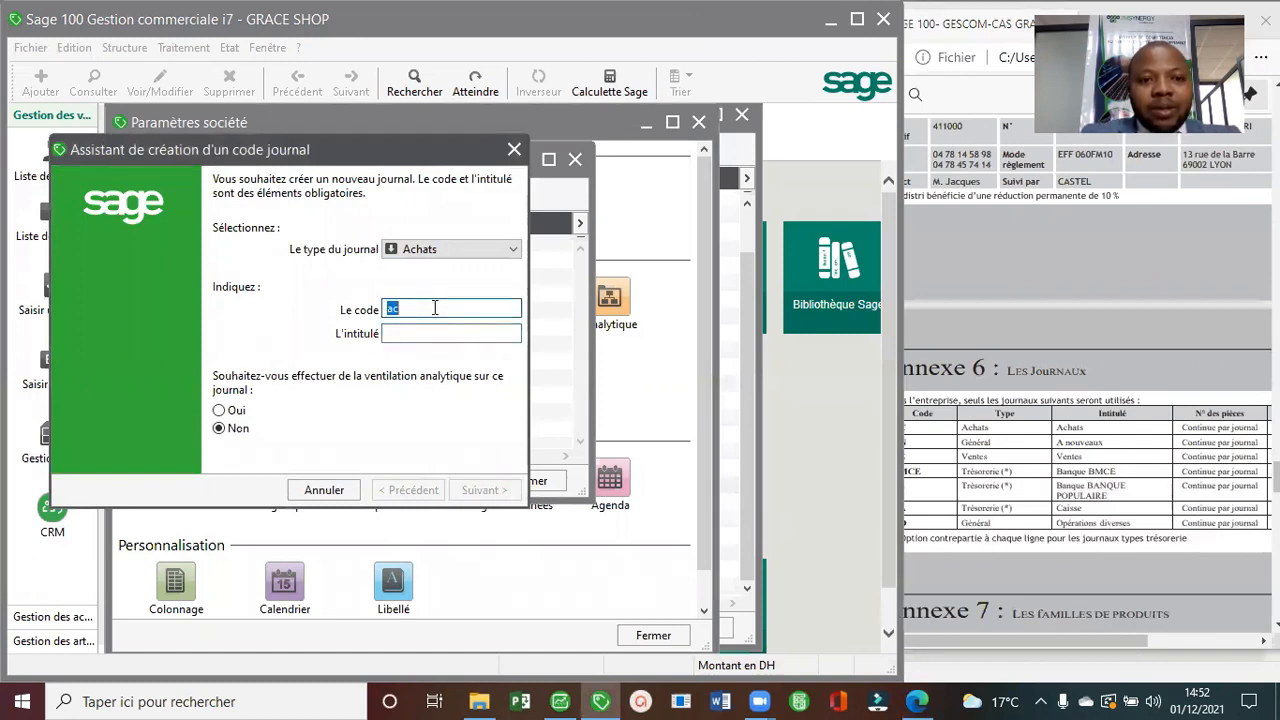
{"action": "type", "text": "AC"}
{"action": "key", "text": "Tab"}
{"action": "type", "text": "ACHA"}
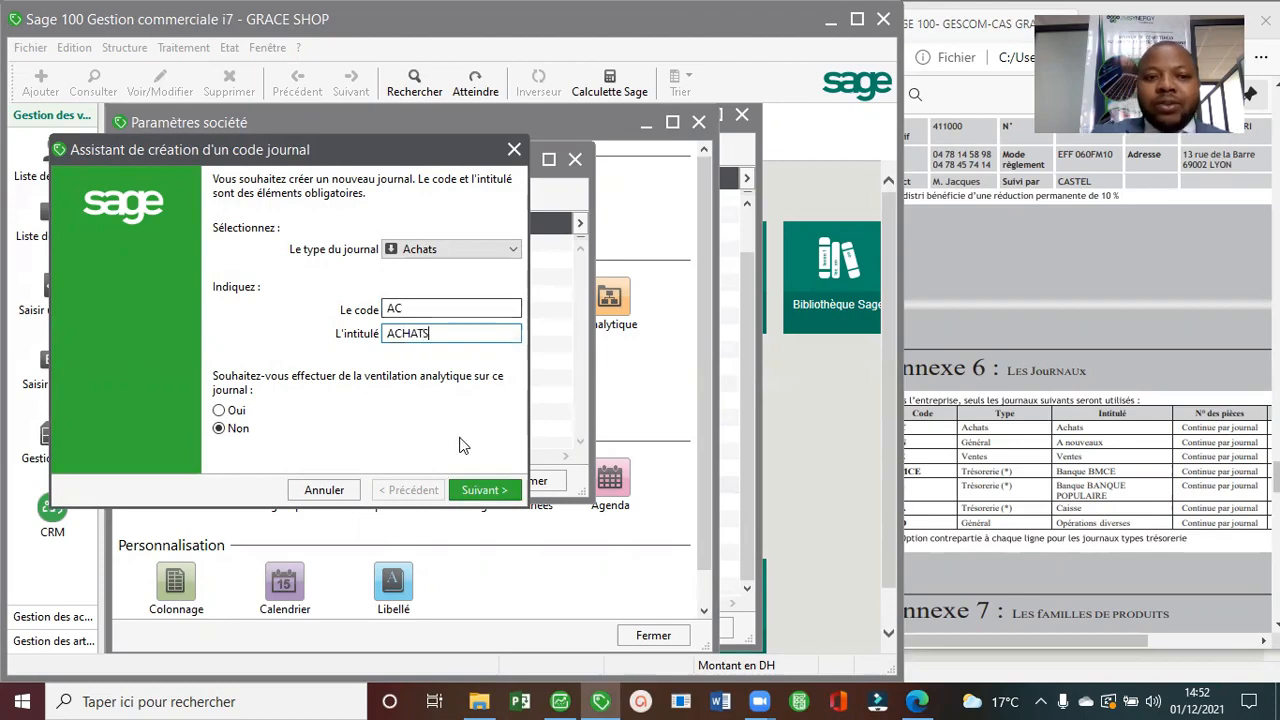
Title the Général journal AN as A NOUVEAUX and validate it with numbering continuous per journal, continuing with a new journal code.
{"action": "type", "text": "A NOUVEAUX"}
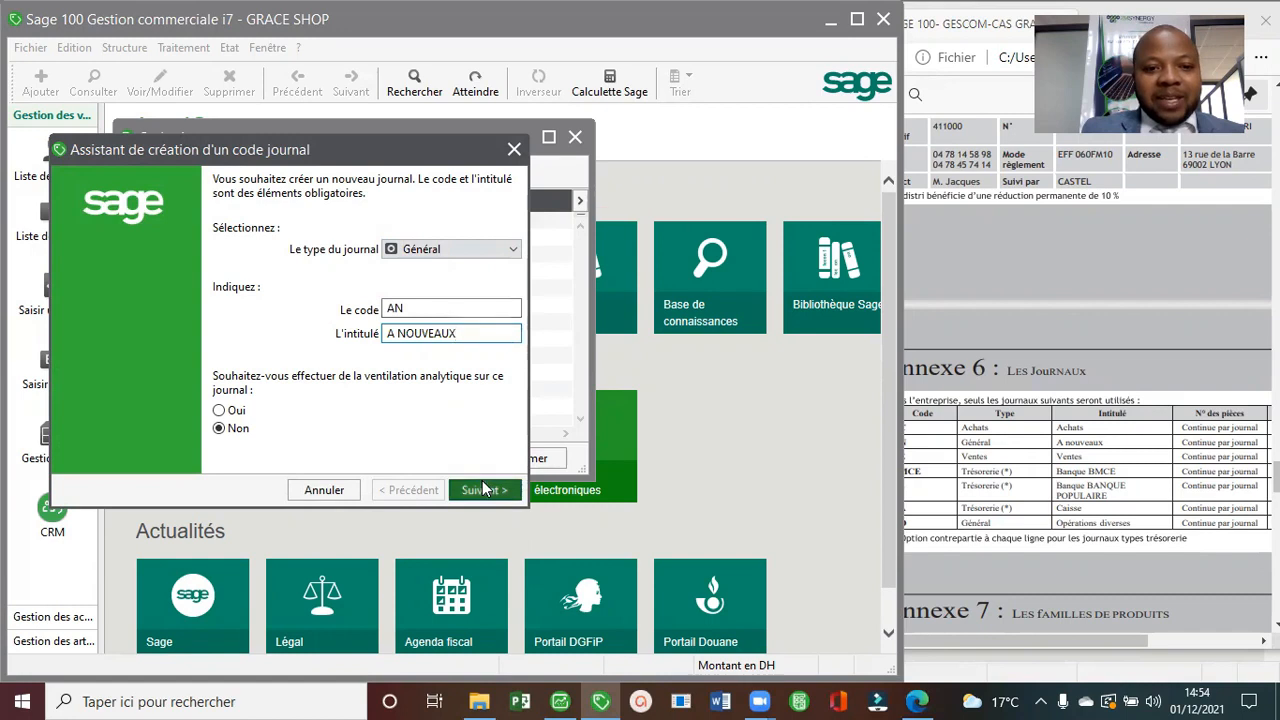
{"action": "key", "text": "Return"}
{"action": "left_click", "coordinate": [324, 444]}
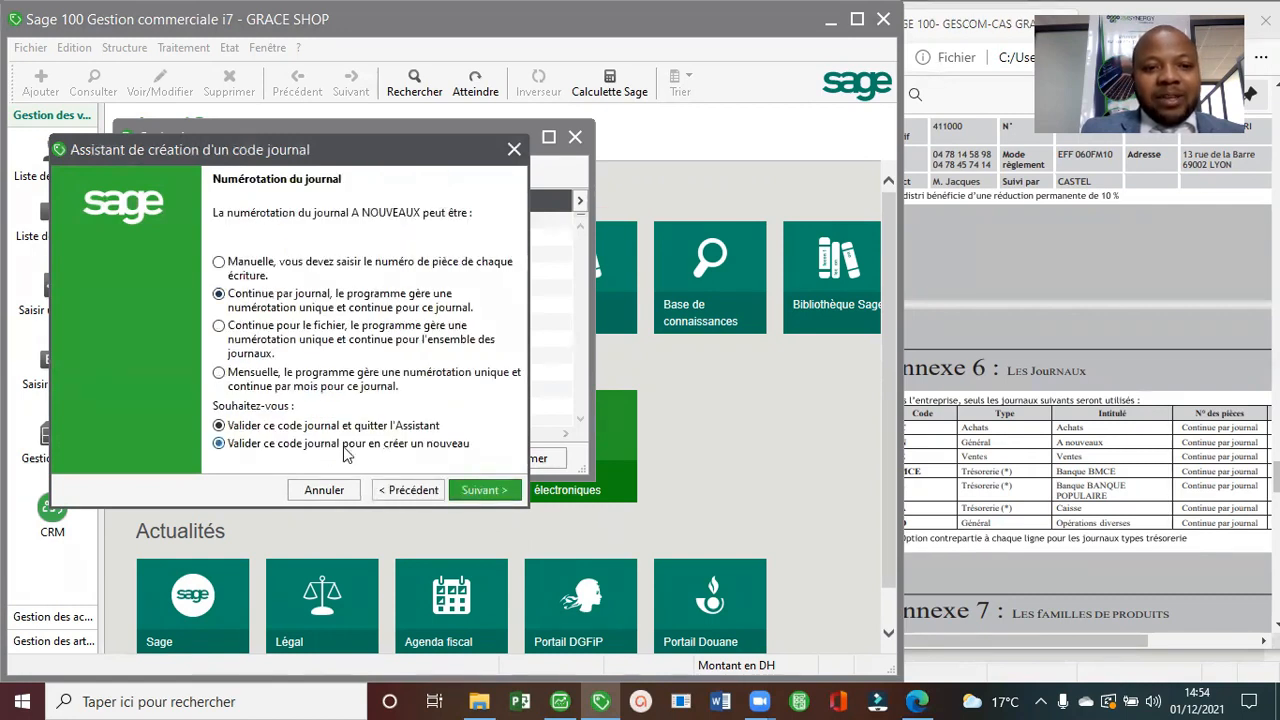
{"action": "left_click", "coordinate": [480, 491]}
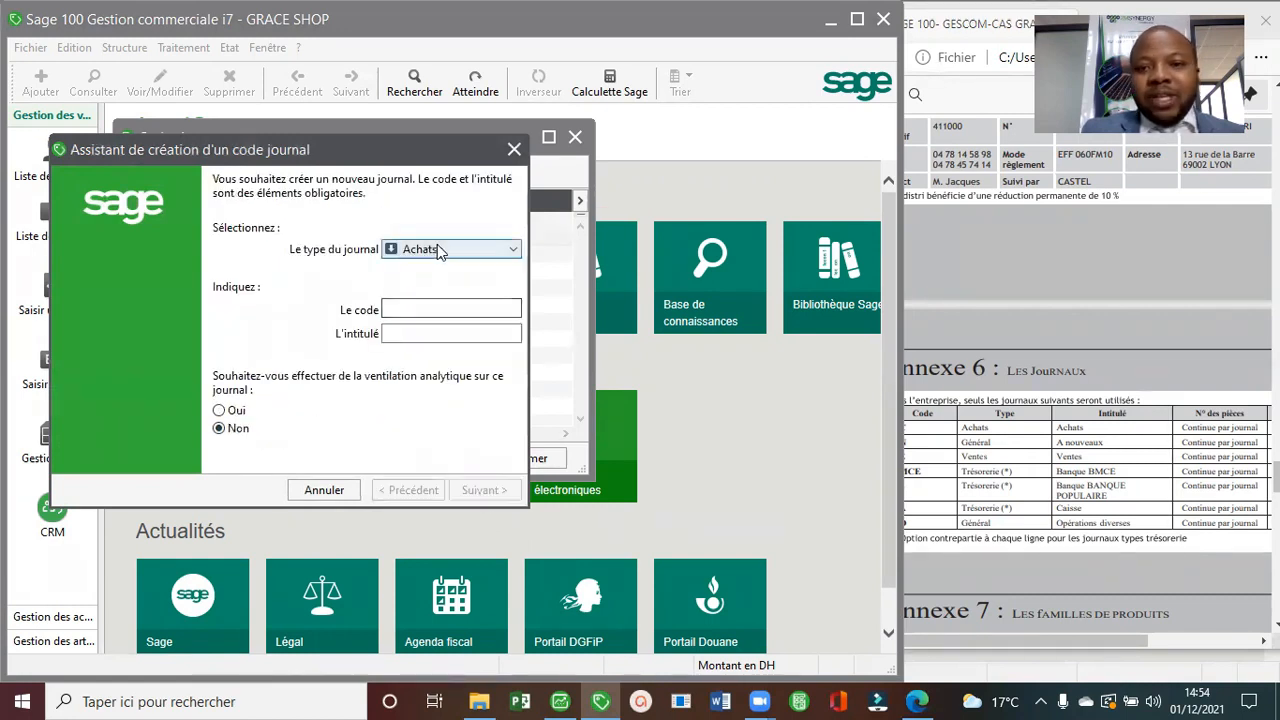
Create a Ventes journal with code VT and title VENTE, numbered continuously per journal, and continue with a new journal code.
{"action": "left_click", "coordinate": [440, 248]}
{"action": "left_click", "coordinate": [443, 287]}
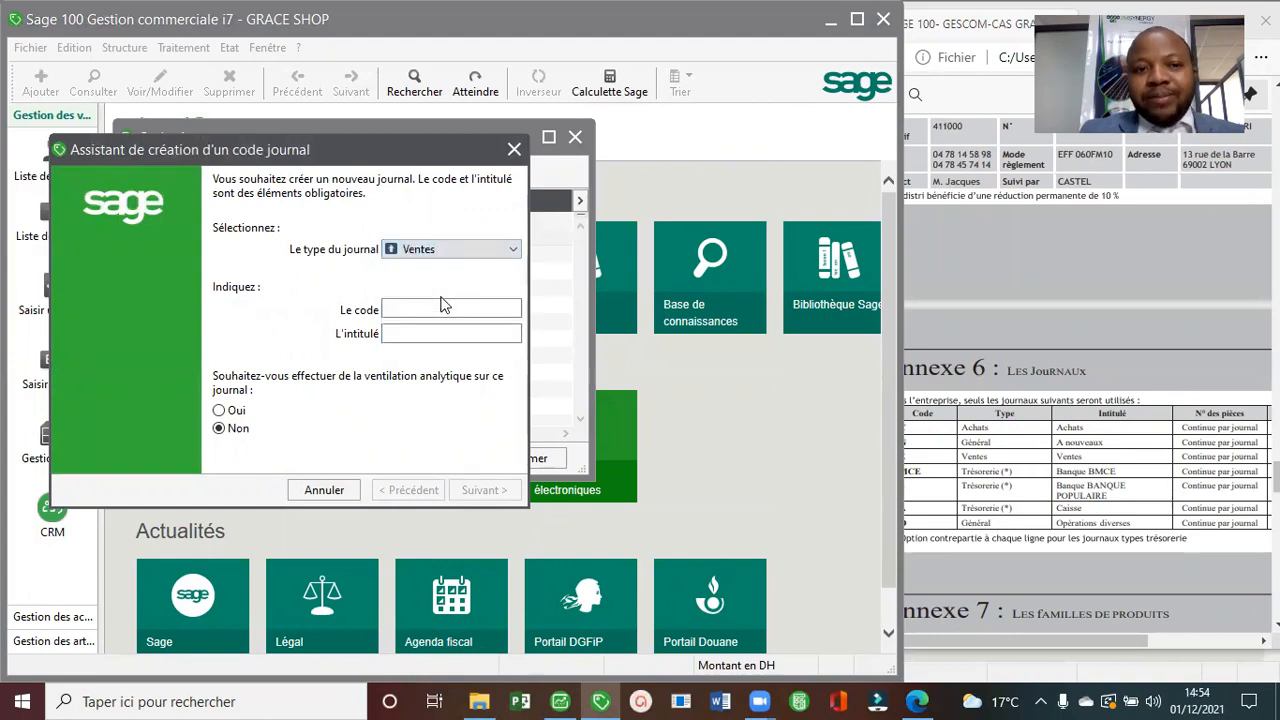
{"action": "left_click", "coordinate": [442, 308]}
{"action": "type", "text": "VT"}
{"action": "key", "text": "Tab"}
{"action": "type", "text": "VZEN"}
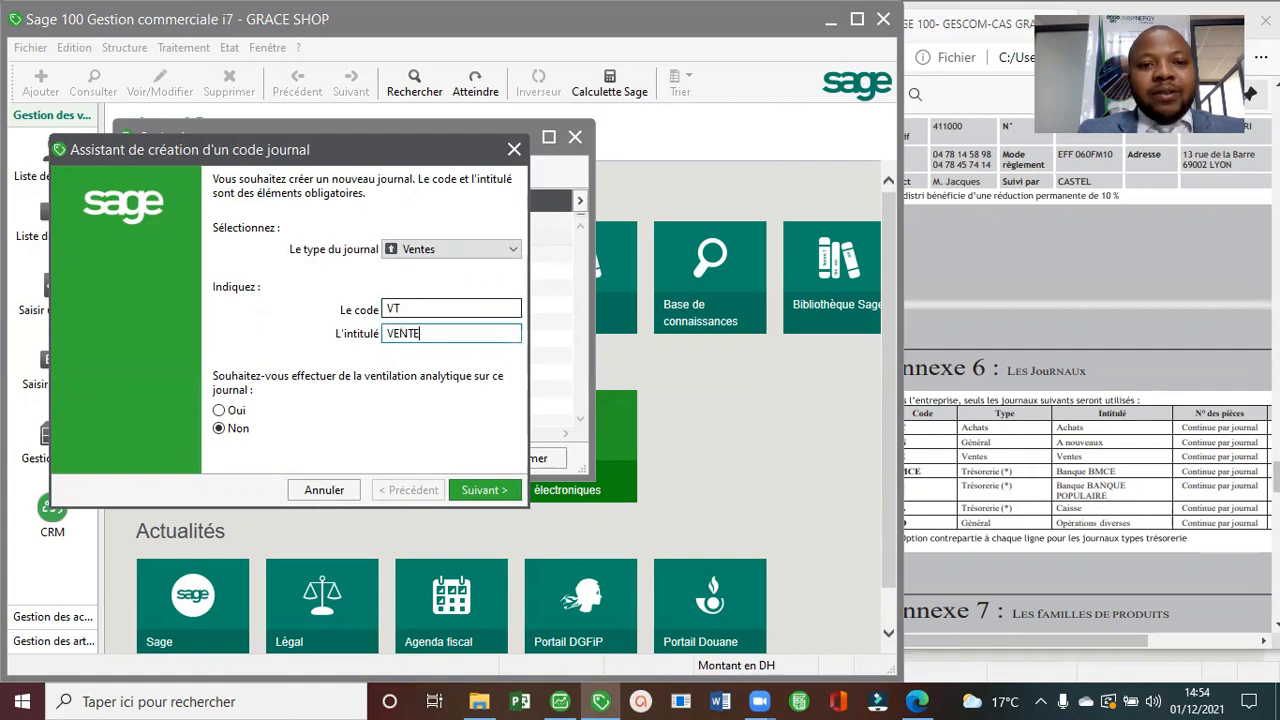
{"action": "left_click", "coordinate": [485, 490]}
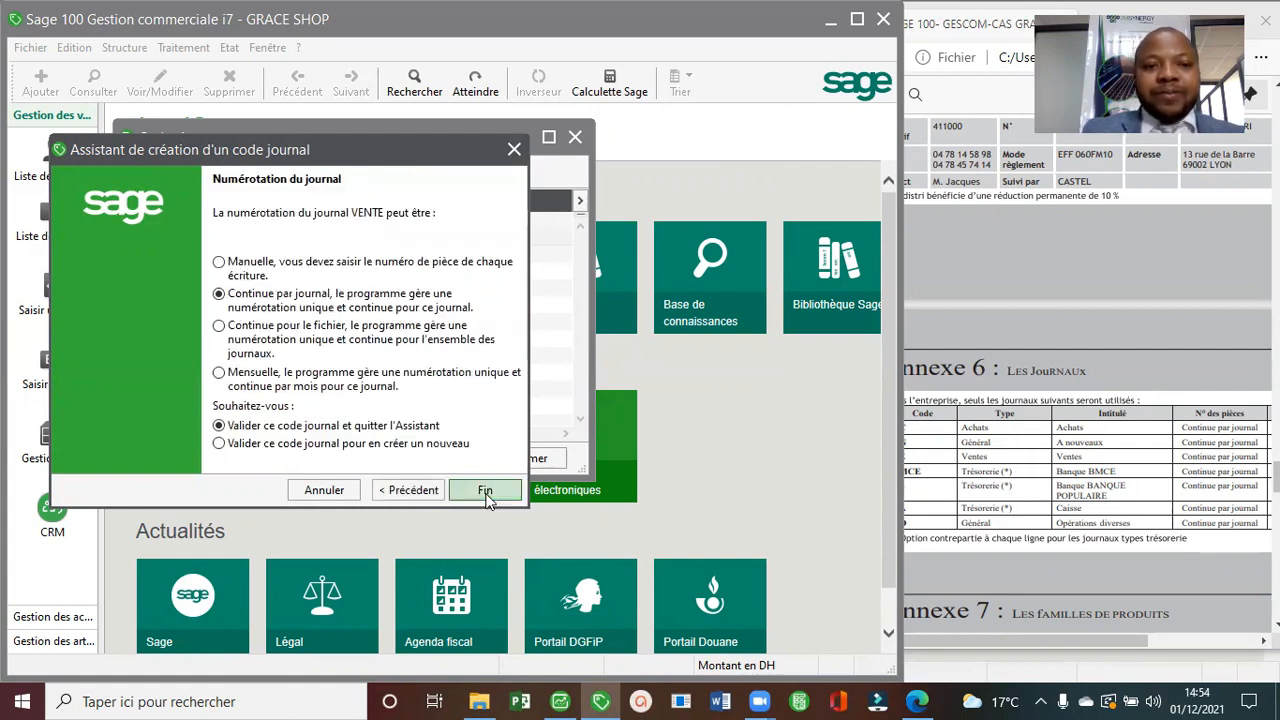
{"action": "left_click", "coordinate": [410, 444]}
{"action": "left_click", "coordinate": [485, 490]}
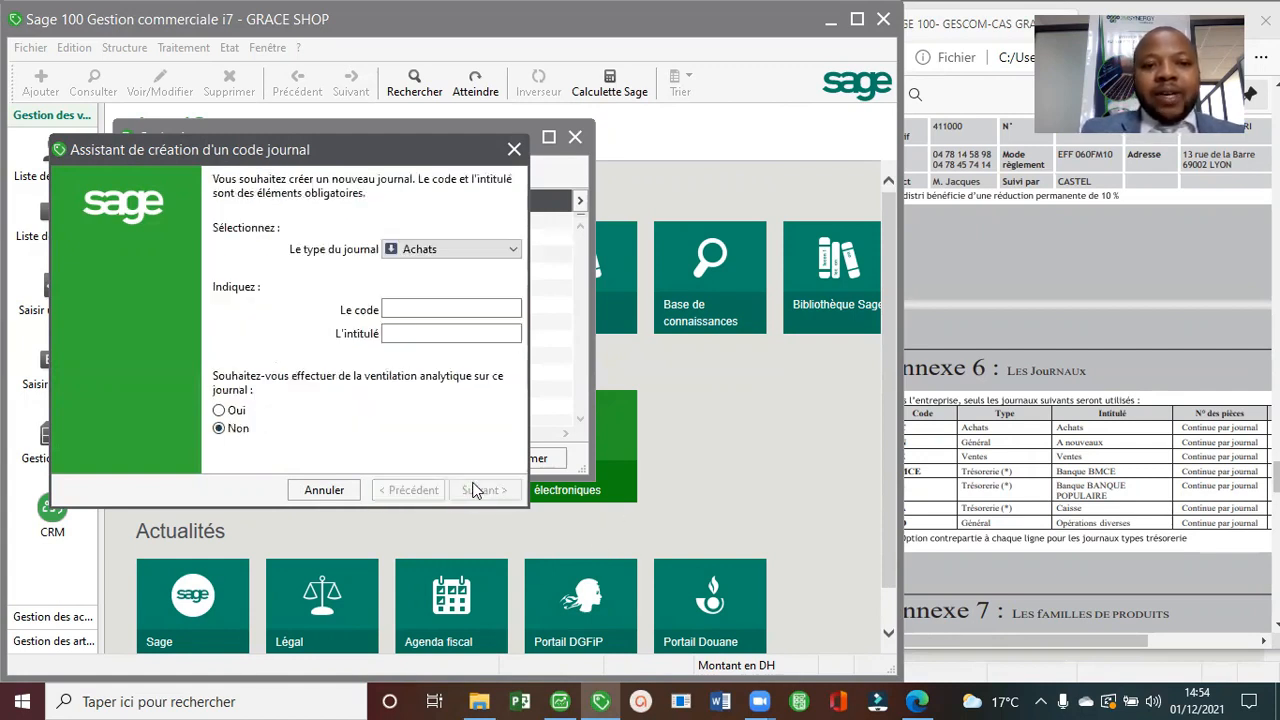
Define a Trésorerie journal with the code BMCE and the title BANQUE BMCE.
{"action": "left_click", "coordinate": [418, 250]}
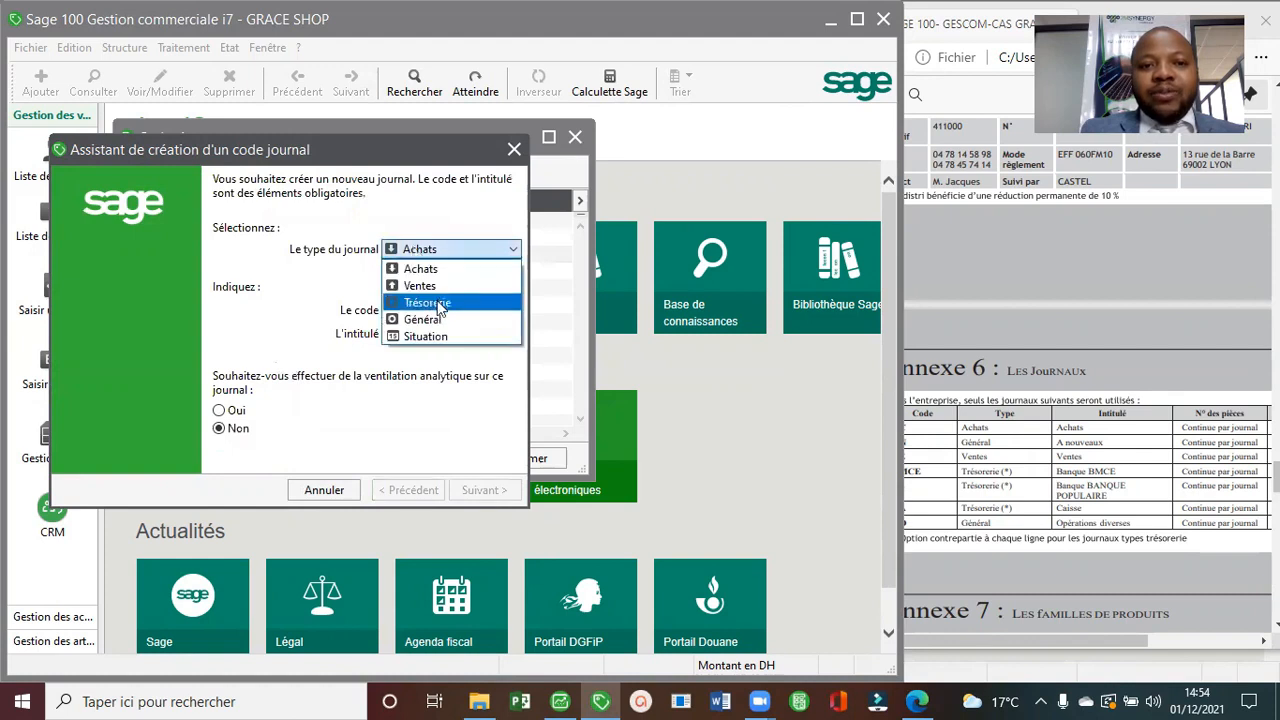
{"action": "left_click", "coordinate": [438, 304]}
{"action": "left_click", "coordinate": [438, 306]}
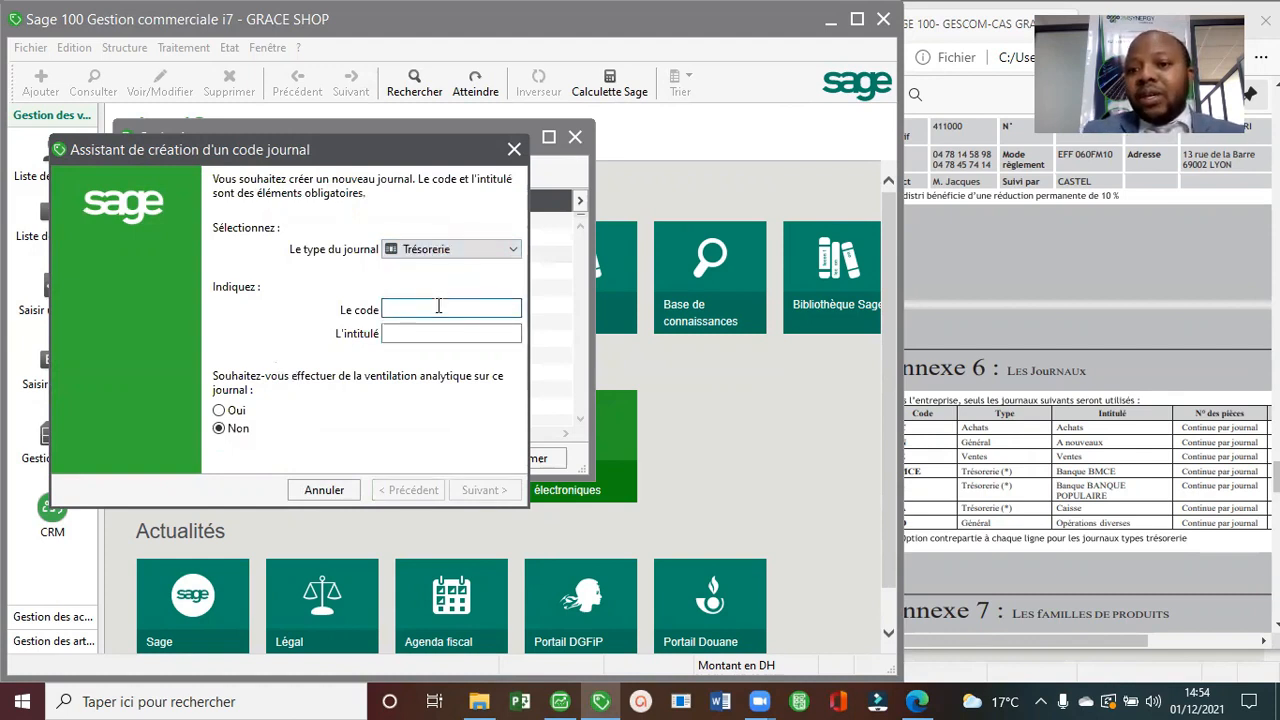
{"action": "type", "text": "BMCE"}
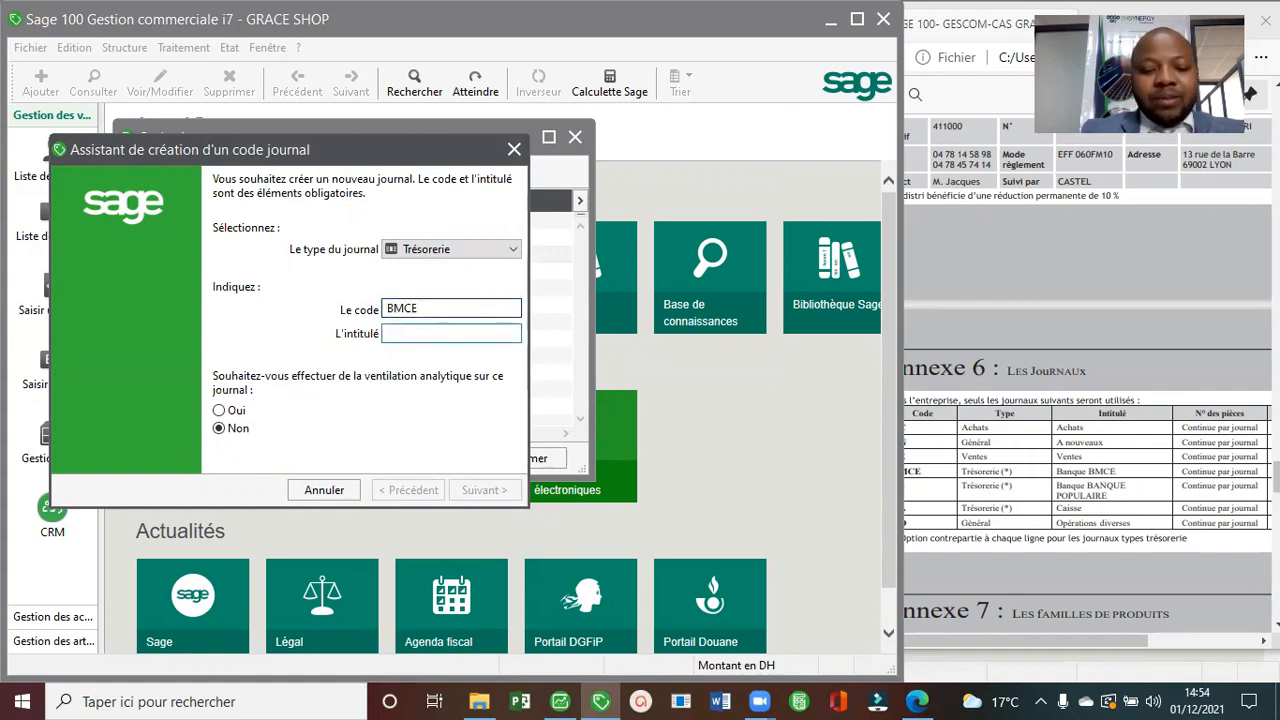
{"action": "type", "text": "BANQUE BMCE"}
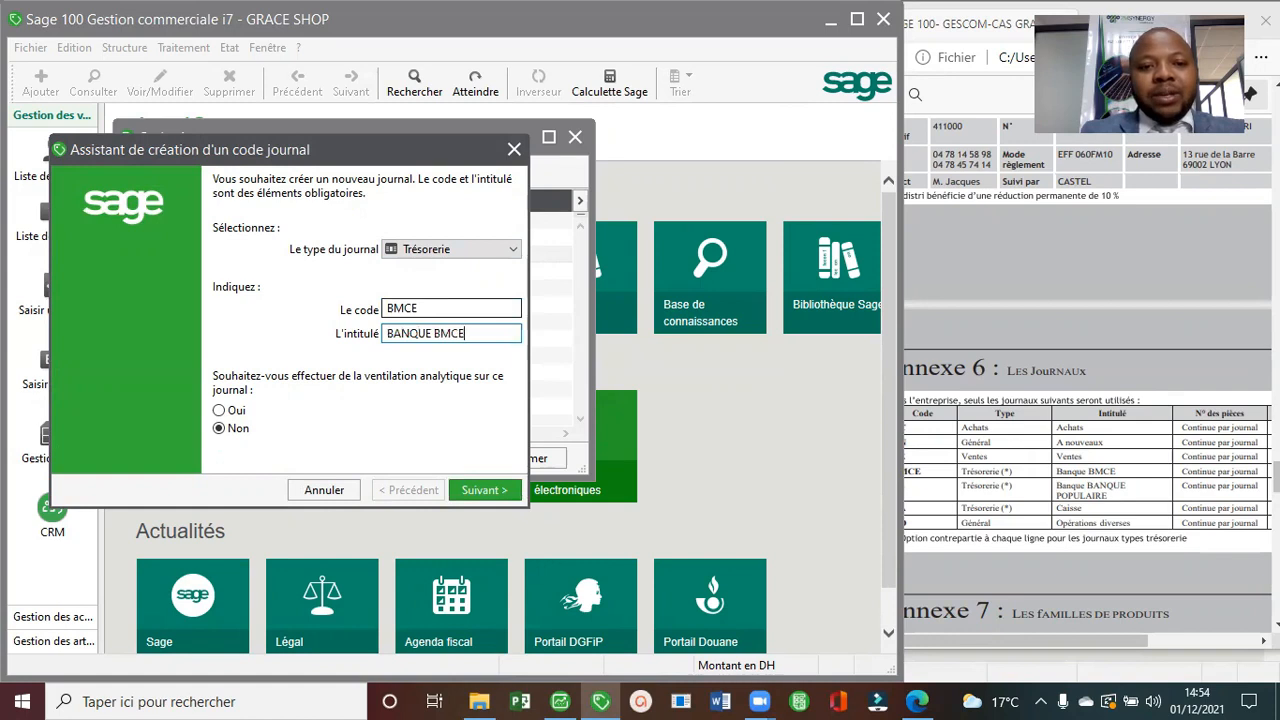
{"action": "key", "text": "Return"}
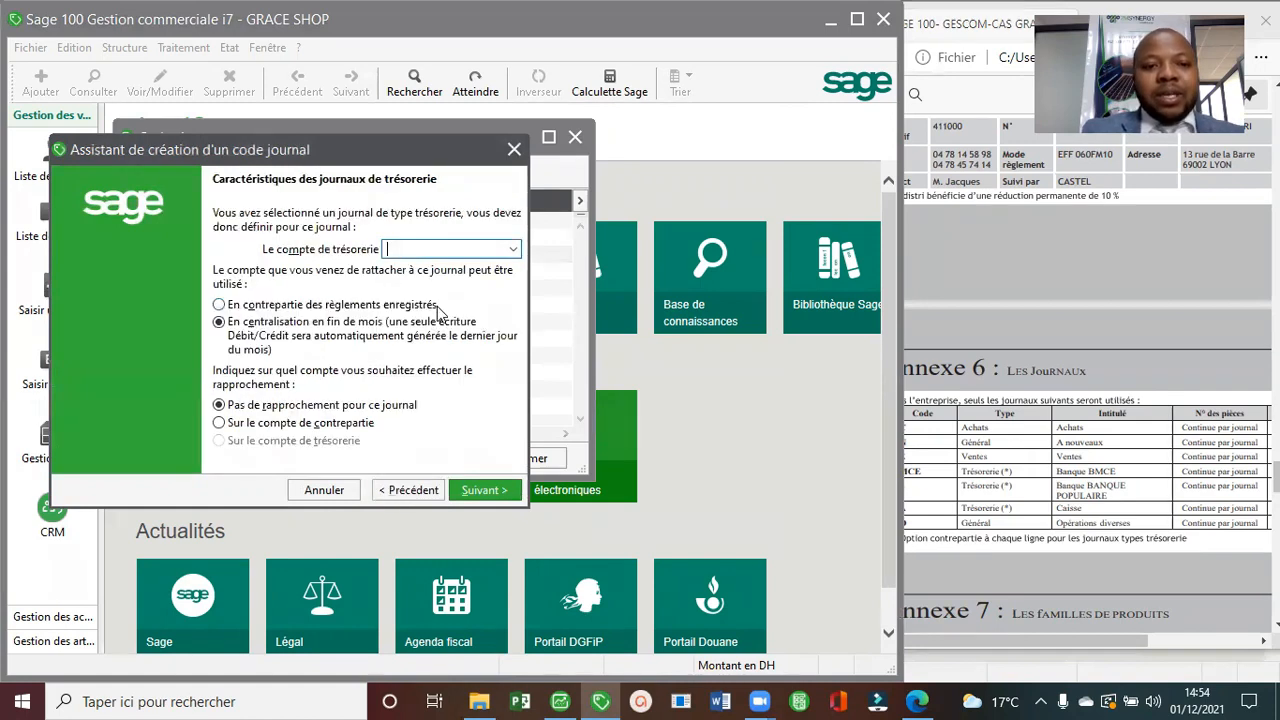
Link the BMCE journal to treasury account 514101, used as counterpart of recorded payments, with reconciliation on the treasury account.
{"action": "left_click", "coordinate": [511, 250]}
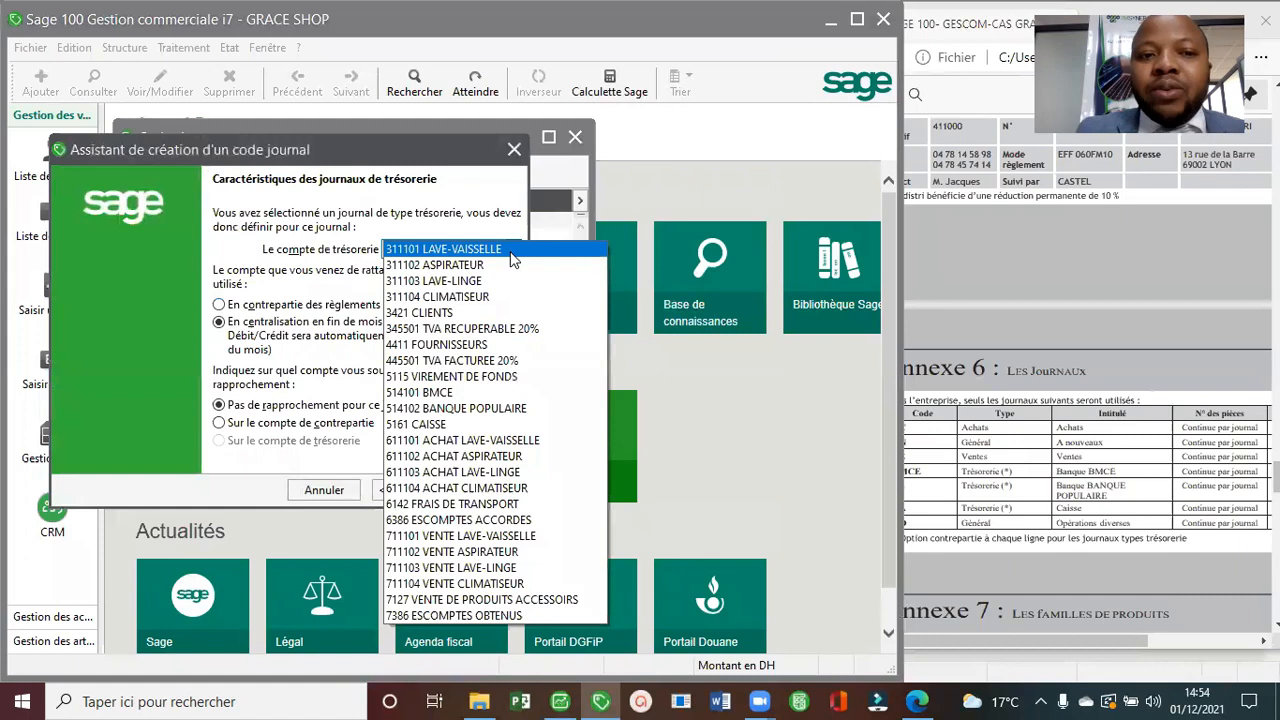
{"action": "left_click", "coordinate": [488, 392]}
{"action": "left_click", "coordinate": [237, 304]}
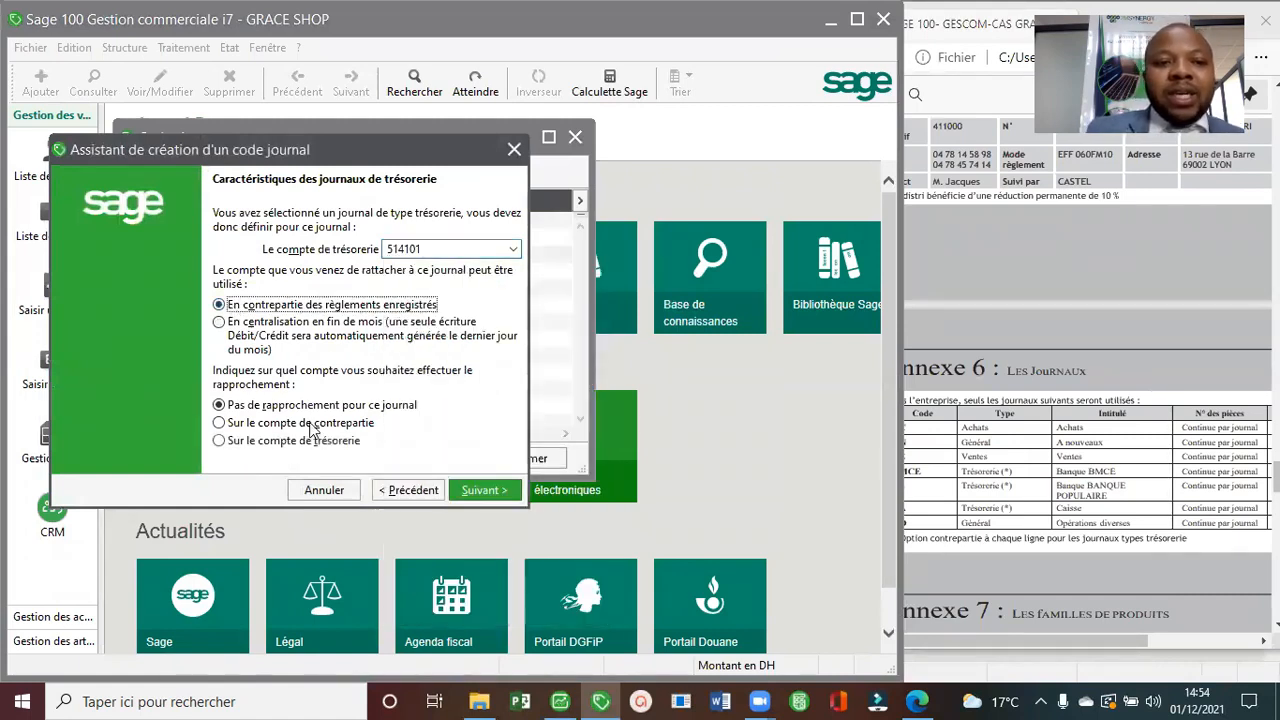
{"action": "left_click", "coordinate": [293, 441]}
{"action": "left_click", "coordinate": [489, 494]}
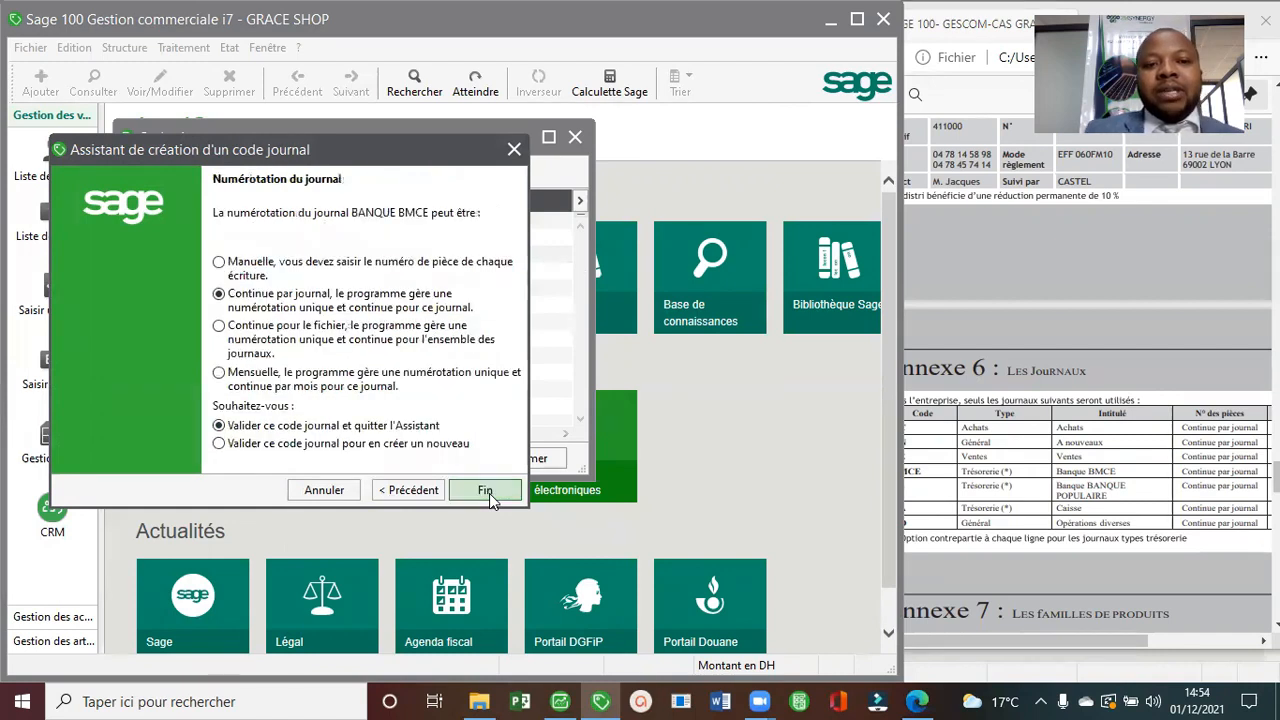
Validate the BANQUE BMCE journal, continuing with a new journal code, and define a Trésorerie journal coded BP and titled BANQUE POPULAIRE.
{"action": "left_click", "coordinate": [371, 448]}
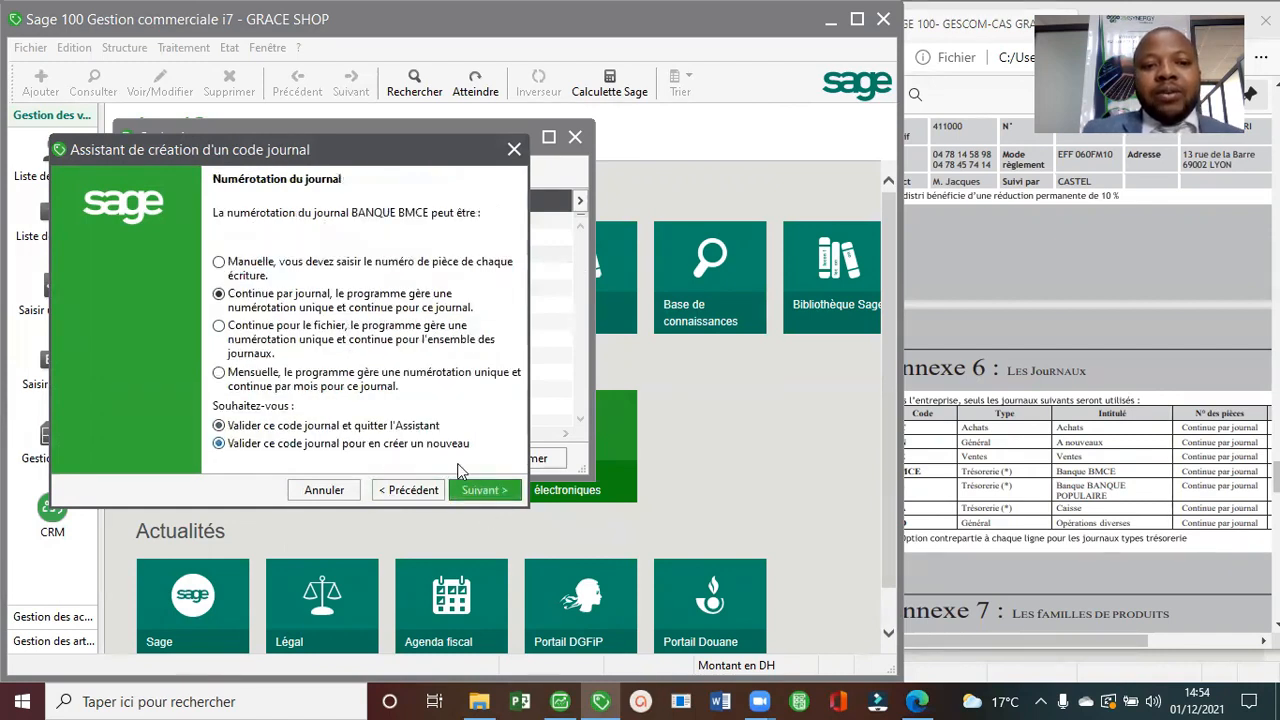
{"action": "left_click", "coordinate": [485, 490]}
{"action": "left_click", "coordinate": [445, 250]}
{"action": "left_click", "coordinate": [440, 303]}
{"action": "left_click", "coordinate": [434, 309]}
{"action": "type", "text": "BP"}
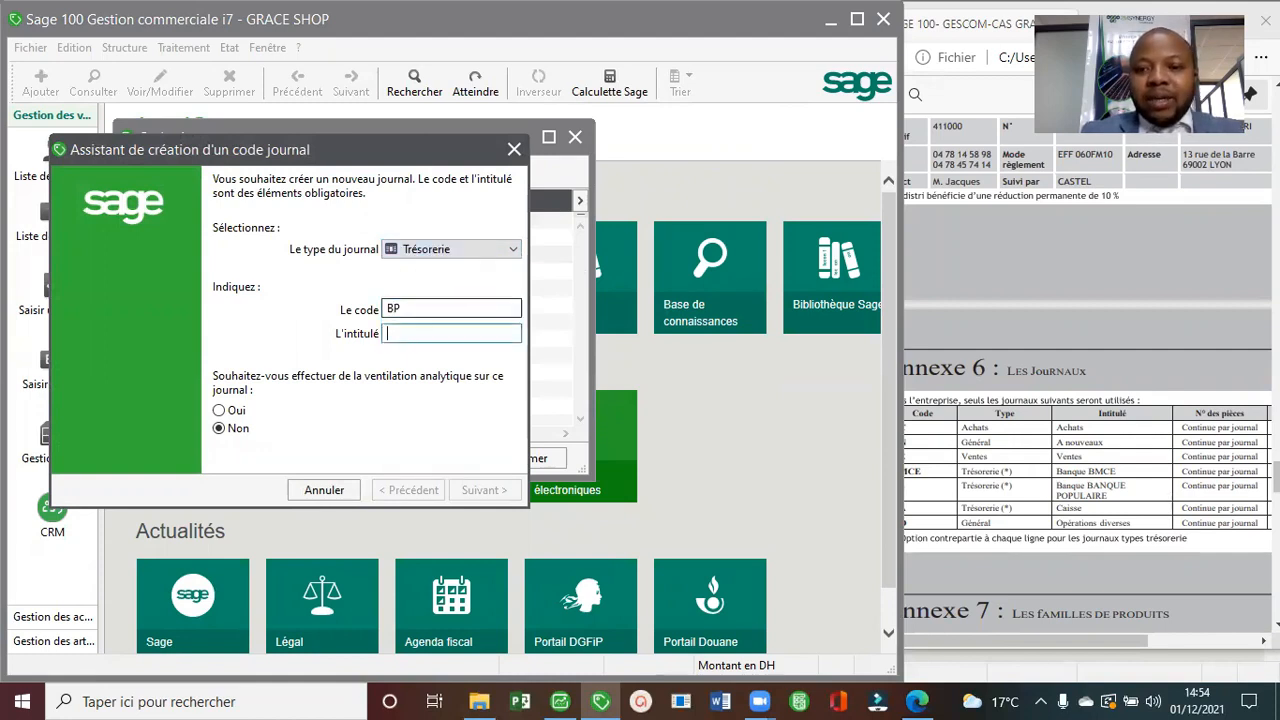
{"action": "type", "text": "BANQUE POPULAIRE"}
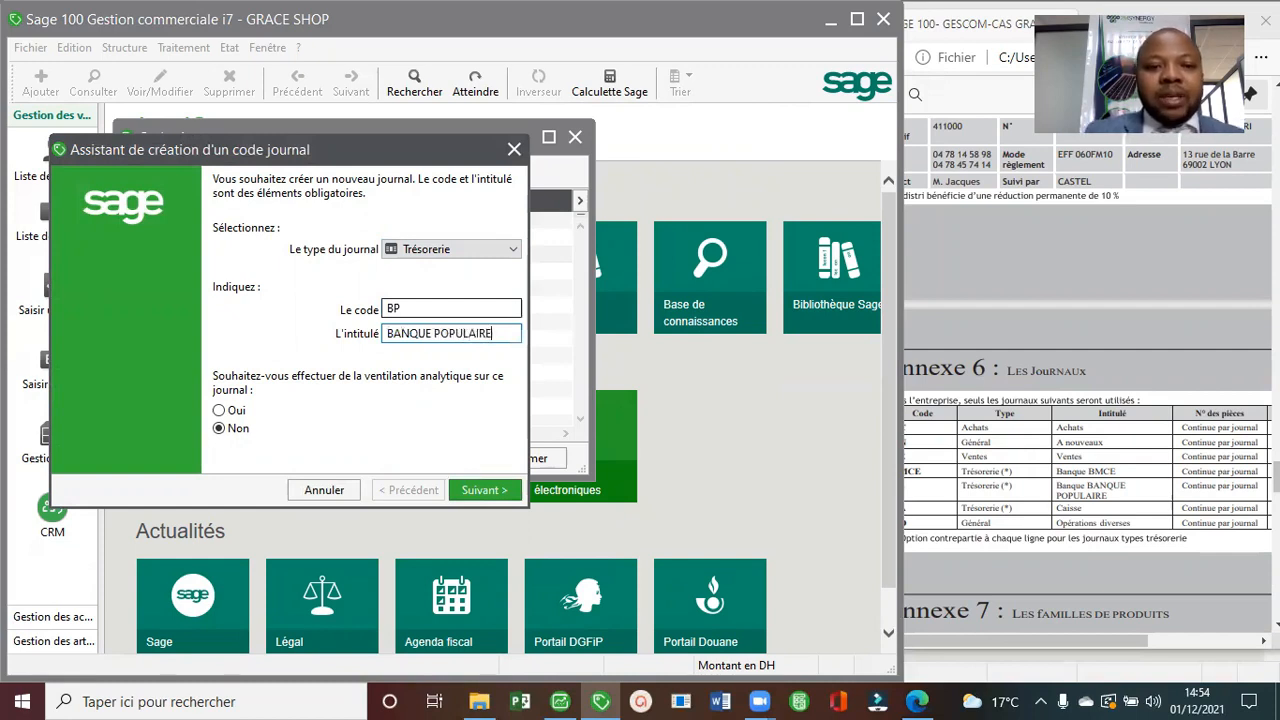
{"action": "left_click", "coordinate": [481, 490]}
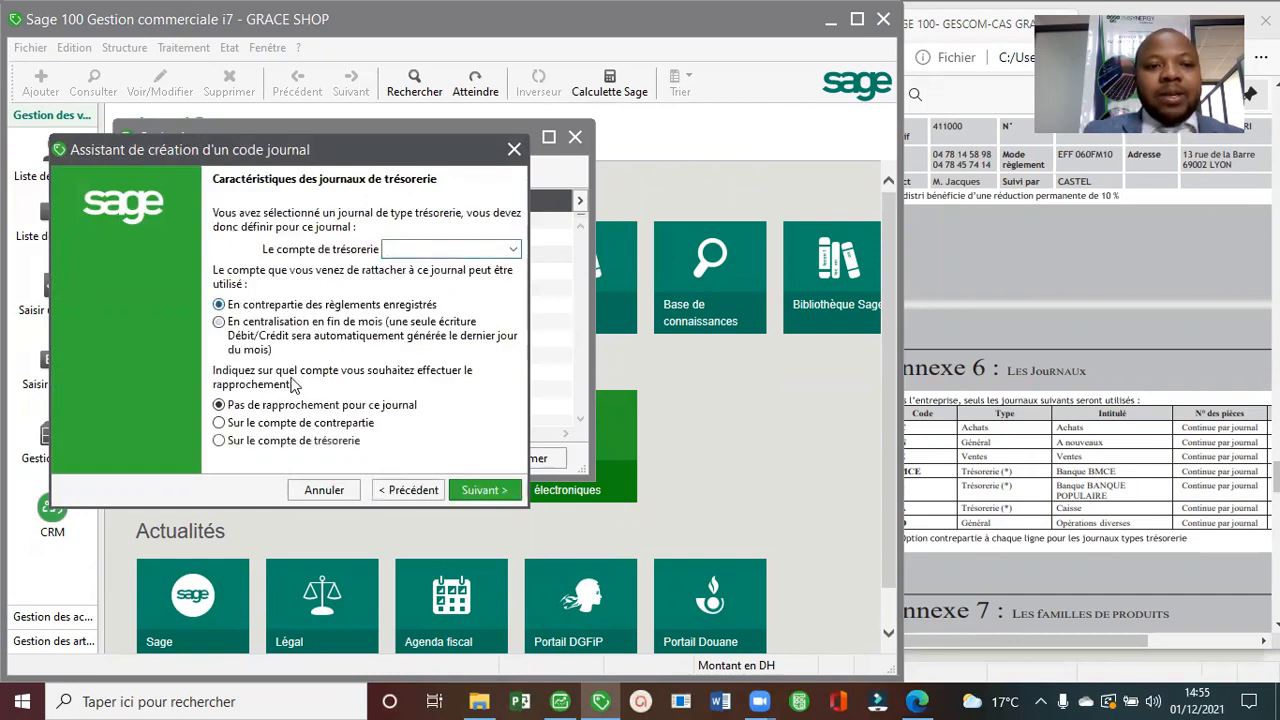
Link the BP journal to treasury account 514102 with reconciliation on the treasury account, and validate it with continuous numbering per journal, continuing with a new code.
{"action": "left_click", "coordinate": [498, 252]}
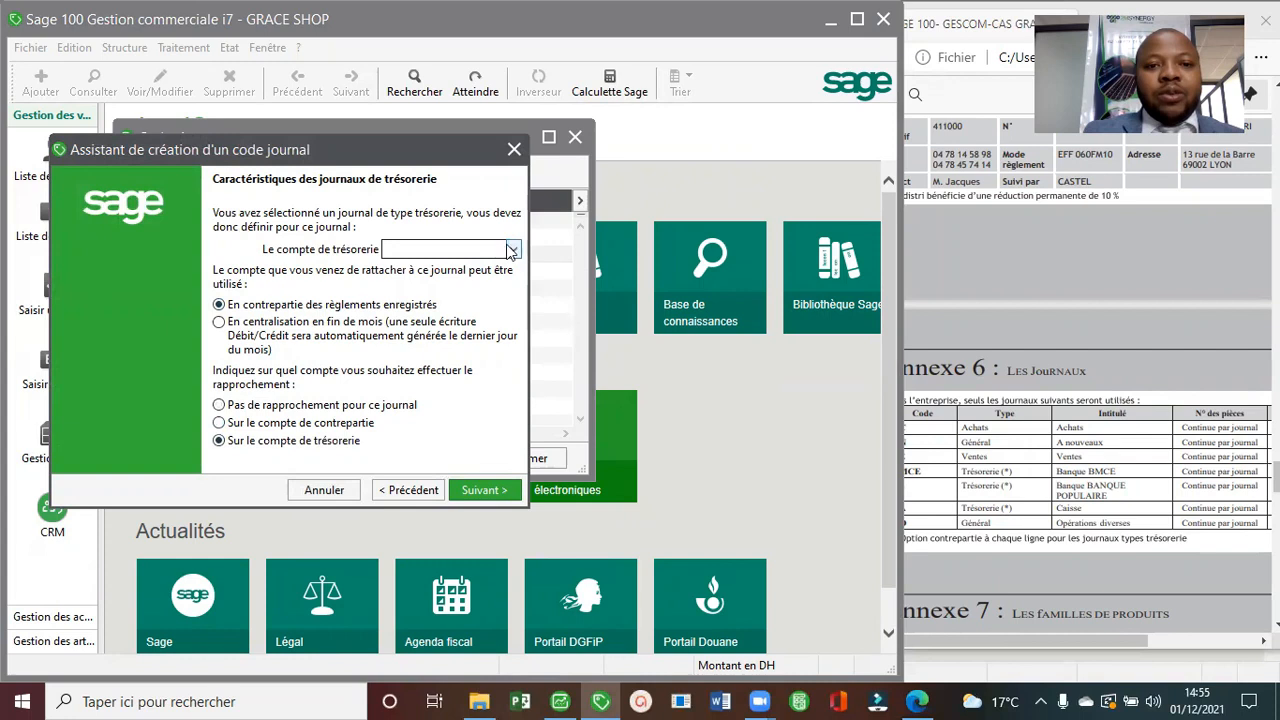
{"action": "left_click", "coordinate": [505, 408]}
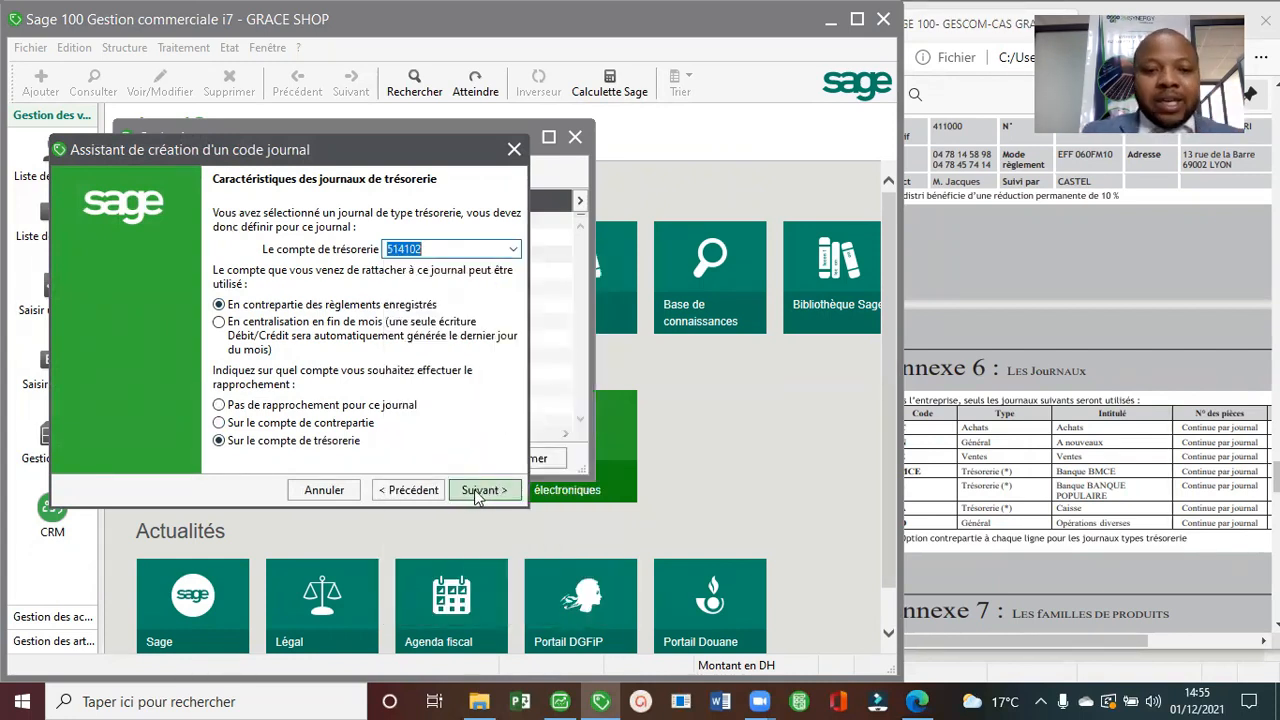
{"action": "left_click", "coordinate": [477, 492]}
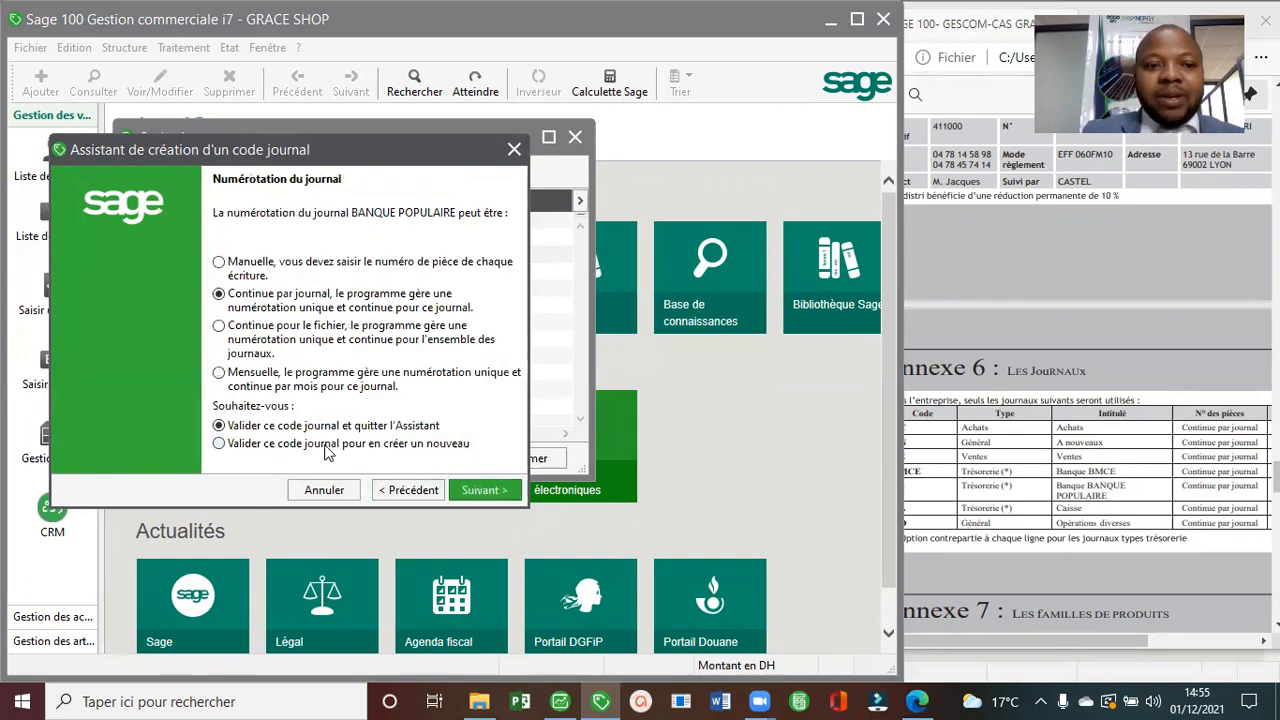
{"action": "left_click", "coordinate": [481, 491]}
Define a Trésorerie journal with the code CA and the title CAISSE.
{"action": "left_click", "coordinate": [418, 308]}
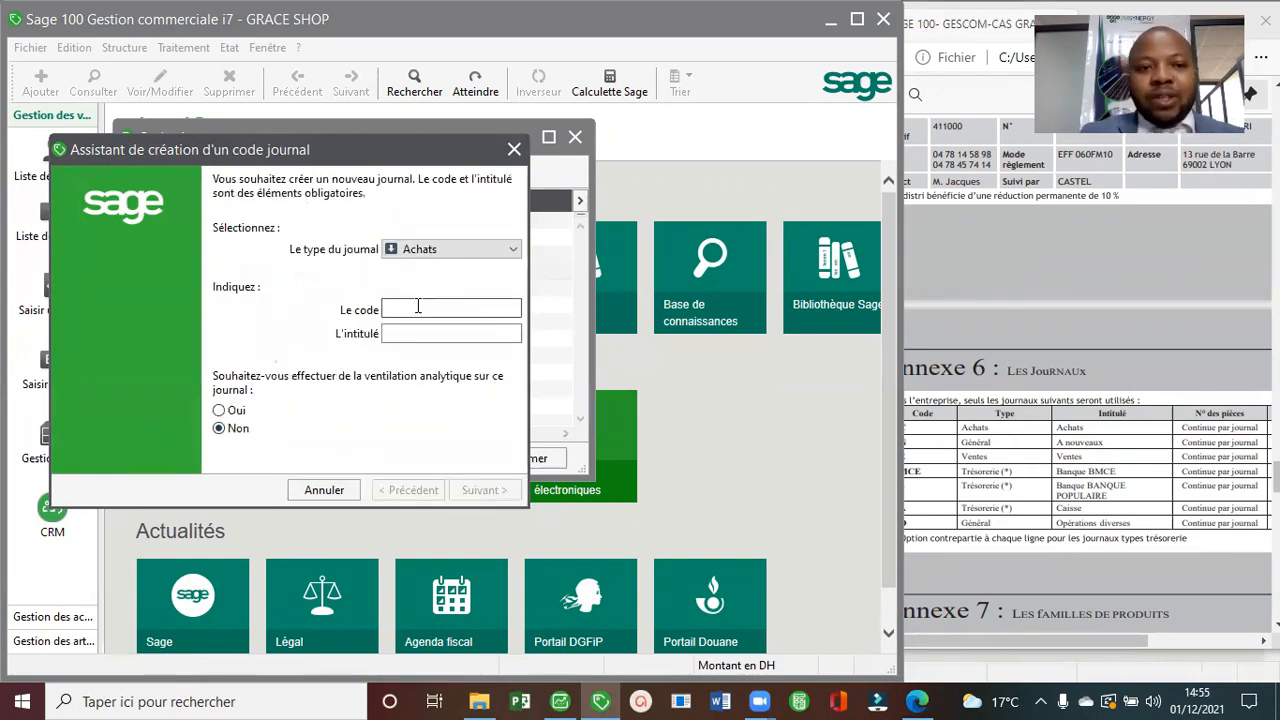
{"action": "left_click", "coordinate": [443, 250]}
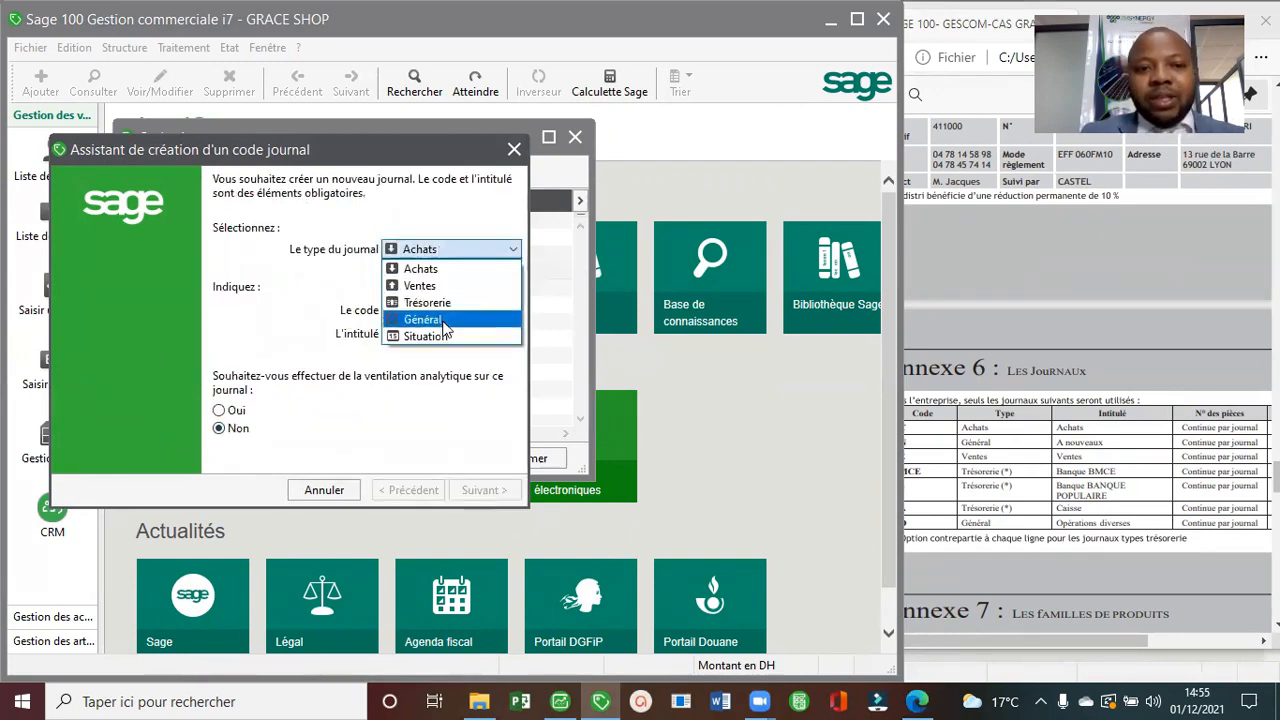
{"action": "left_click", "coordinate": [430, 302]}
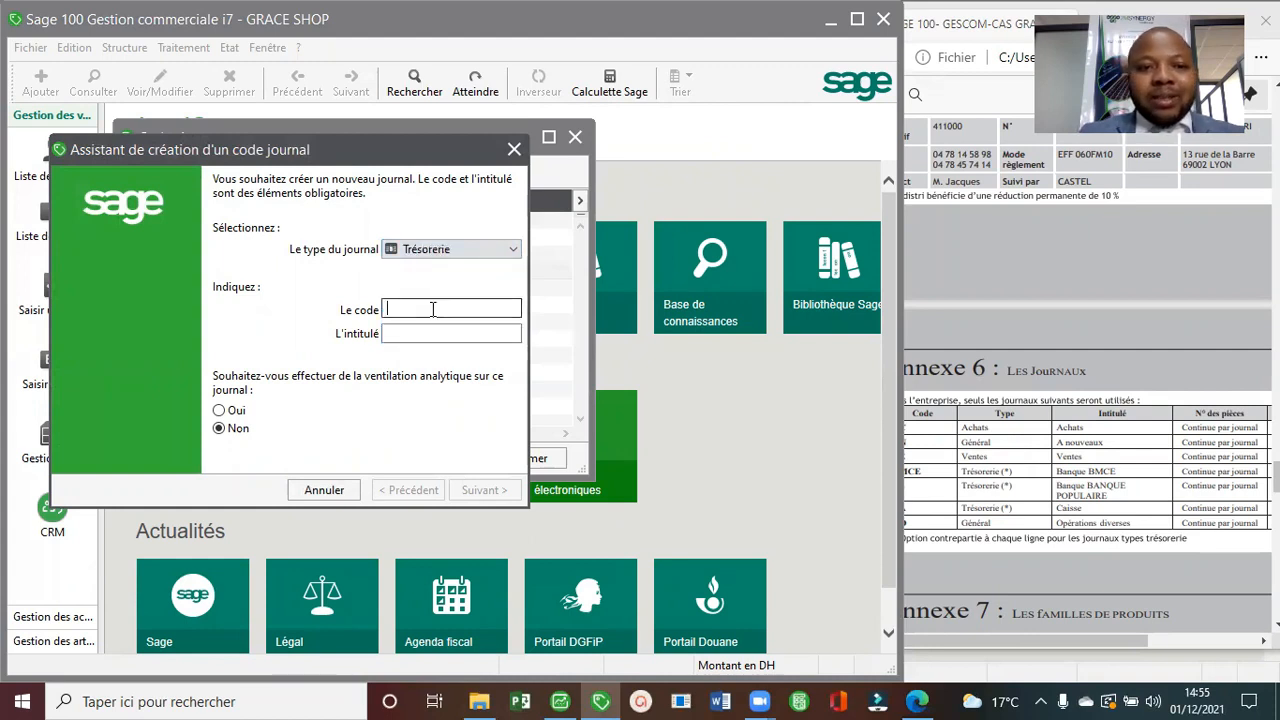
{"action": "left_click", "coordinate": [420, 308]}
{"action": "type", "text": "C"}
{"action": "key", "text": "Tab"}
{"action": "type", "text": "C"}
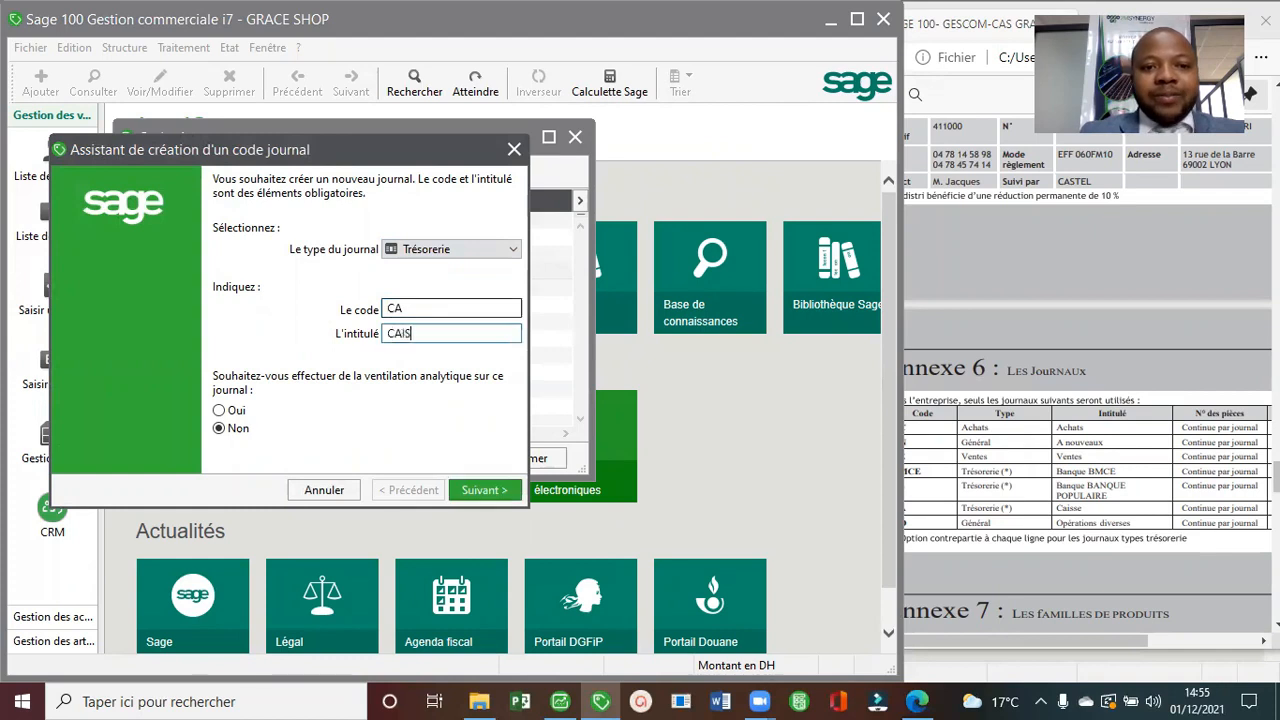
{"action": "key", "text": "Return"}
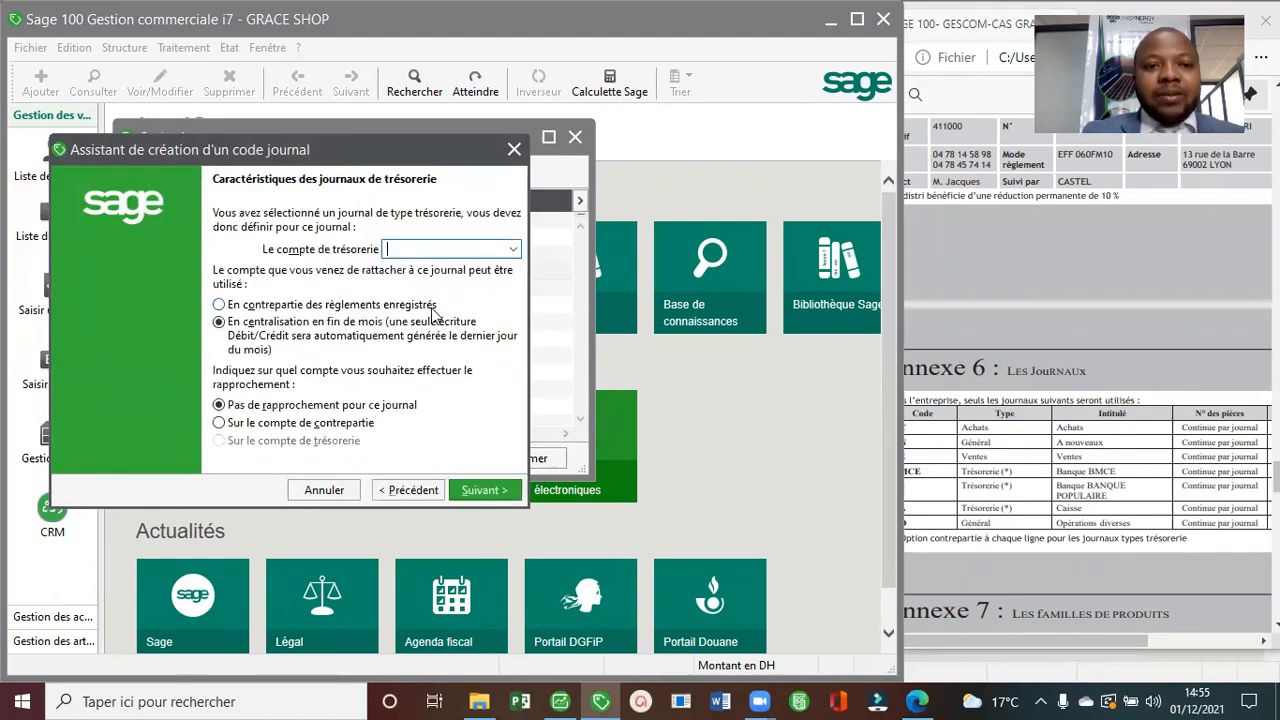
Link the CA journal to treasury account 5161 as payment counterpart, reconciled on the treasury account, and validate it, continuing with a new journal code.
{"action": "left_click", "coordinate": [510, 252]}
{"action": "left_click", "coordinate": [450, 424]}
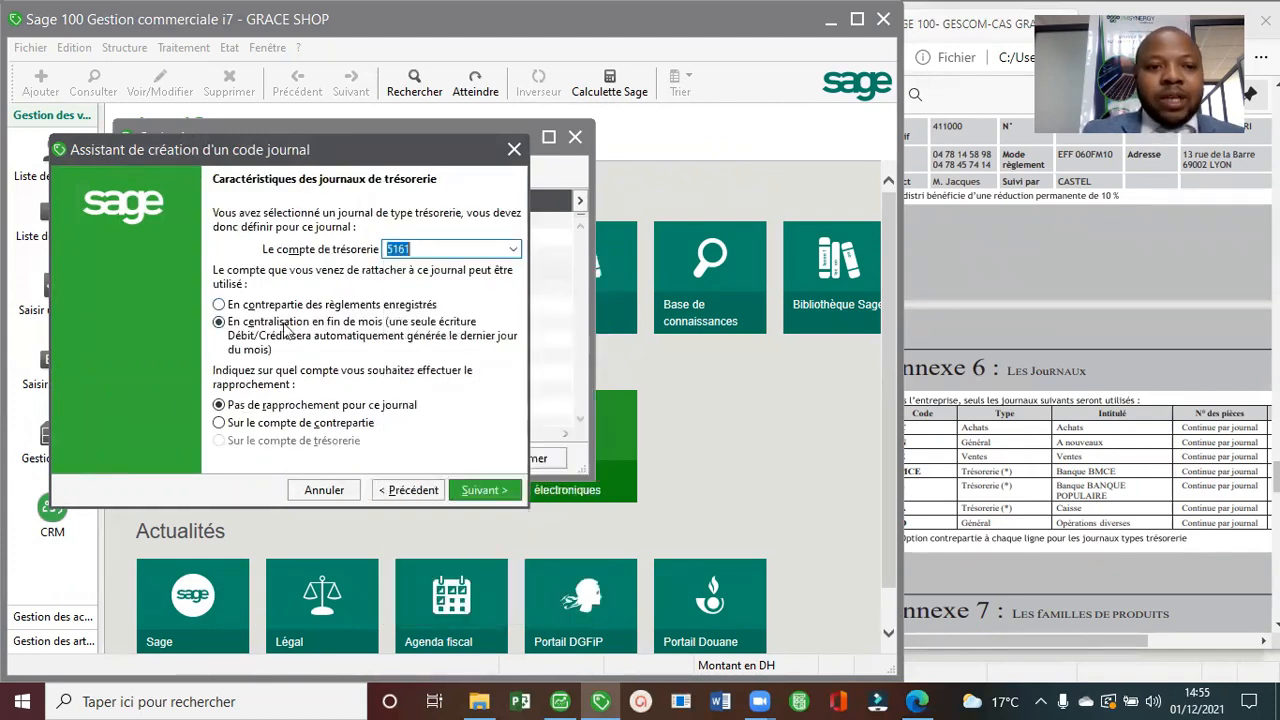
{"action": "left_click", "coordinate": [232, 306]}
{"action": "left_click", "coordinate": [320, 441]}
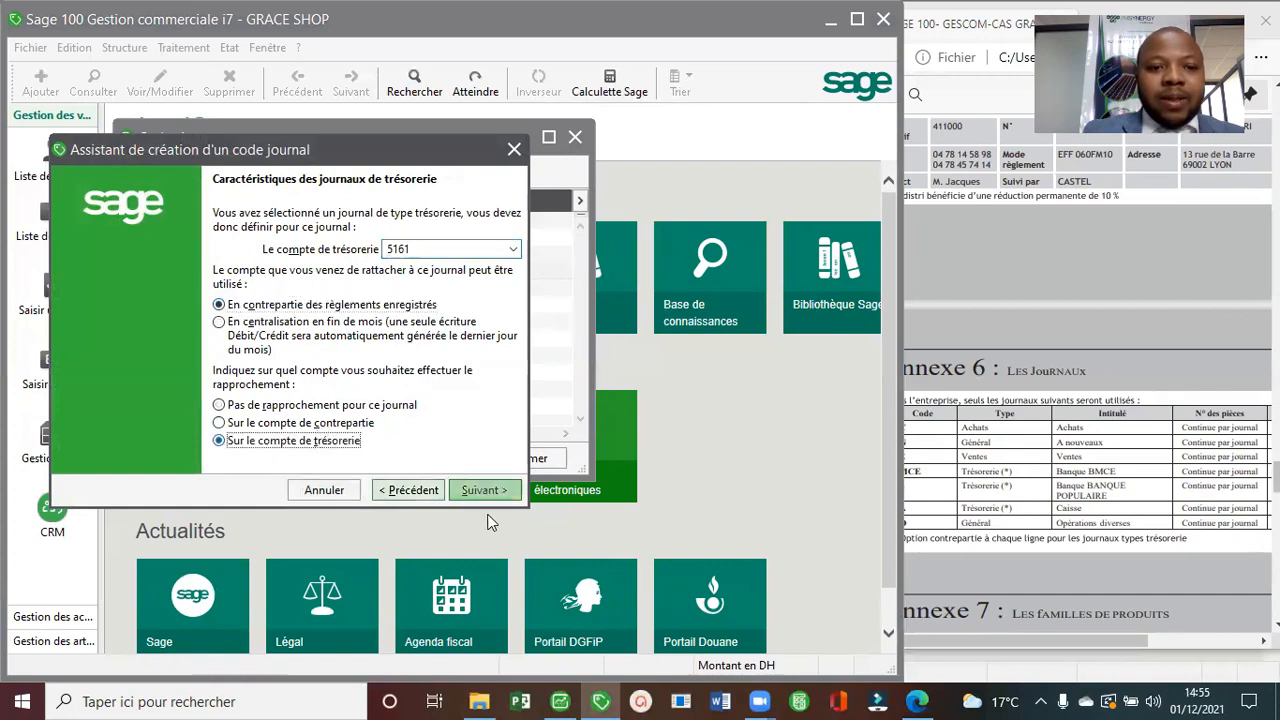
{"action": "left_click", "coordinate": [484, 490]}
{"action": "left_click", "coordinate": [320, 443]}
{"action": "left_click", "coordinate": [478, 490]}
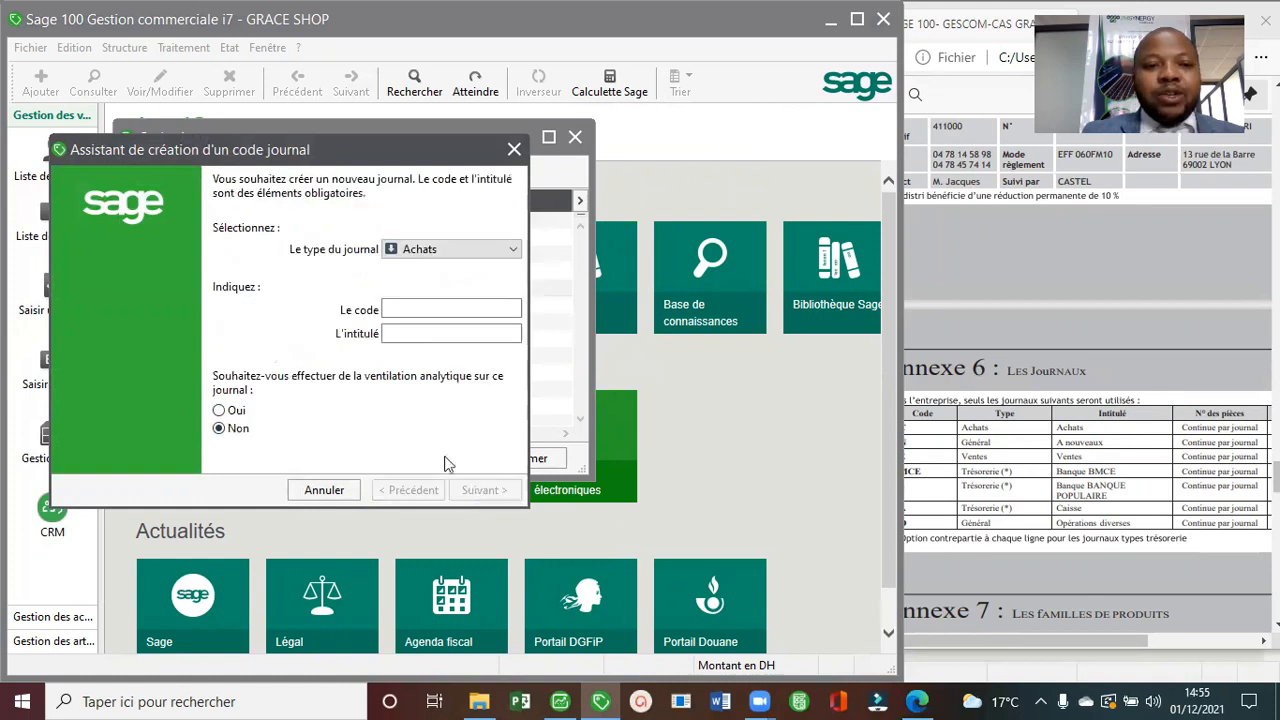
Create a Général journal with code OD and title OPERATIONS DIVERSES, numbered continuously per journal.
{"action": "left_click", "coordinate": [480, 249]}
{"action": "left_click", "coordinate": [470, 320]}
{"action": "left_click", "coordinate": [449, 309]}
{"action": "type", "text": "OD"}
{"action": "key", "text": "Tab"}
{"action": "type", "text": "OPA"}
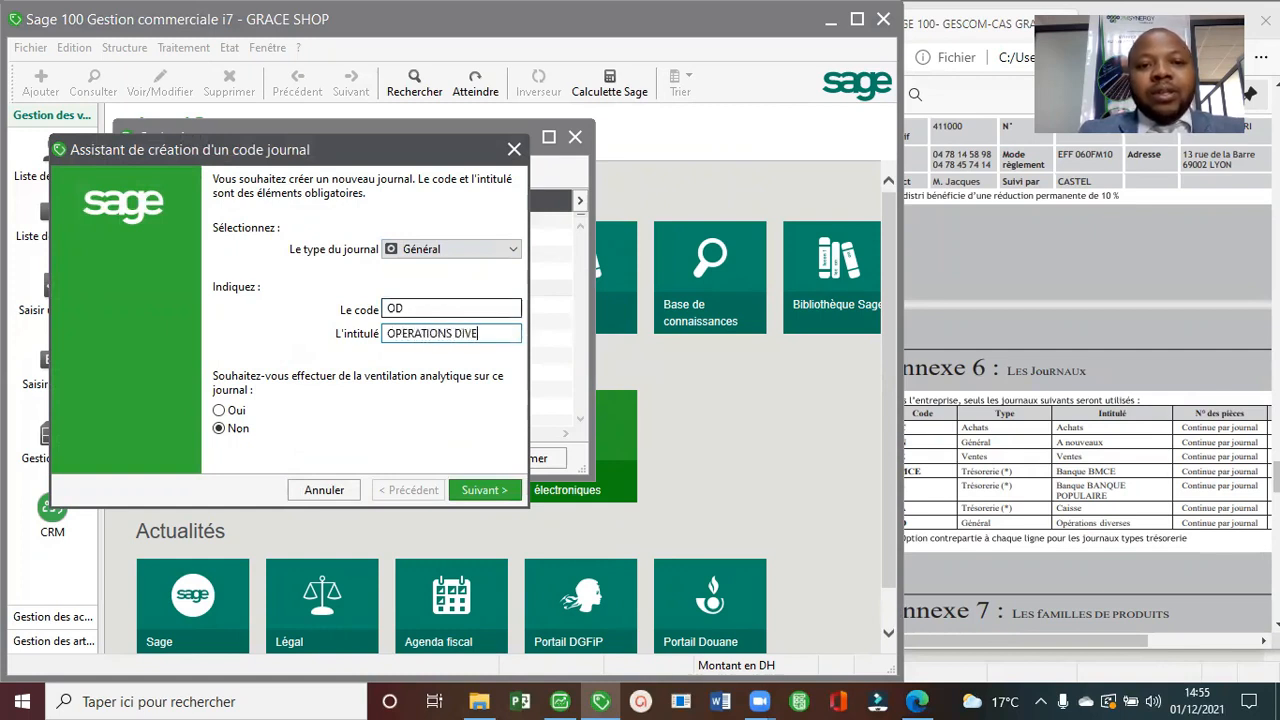
{"action": "key", "text": "BackSpace"}
{"action": "key", "text": "BackSpace"}
{"action": "type", "text": "SESE"}
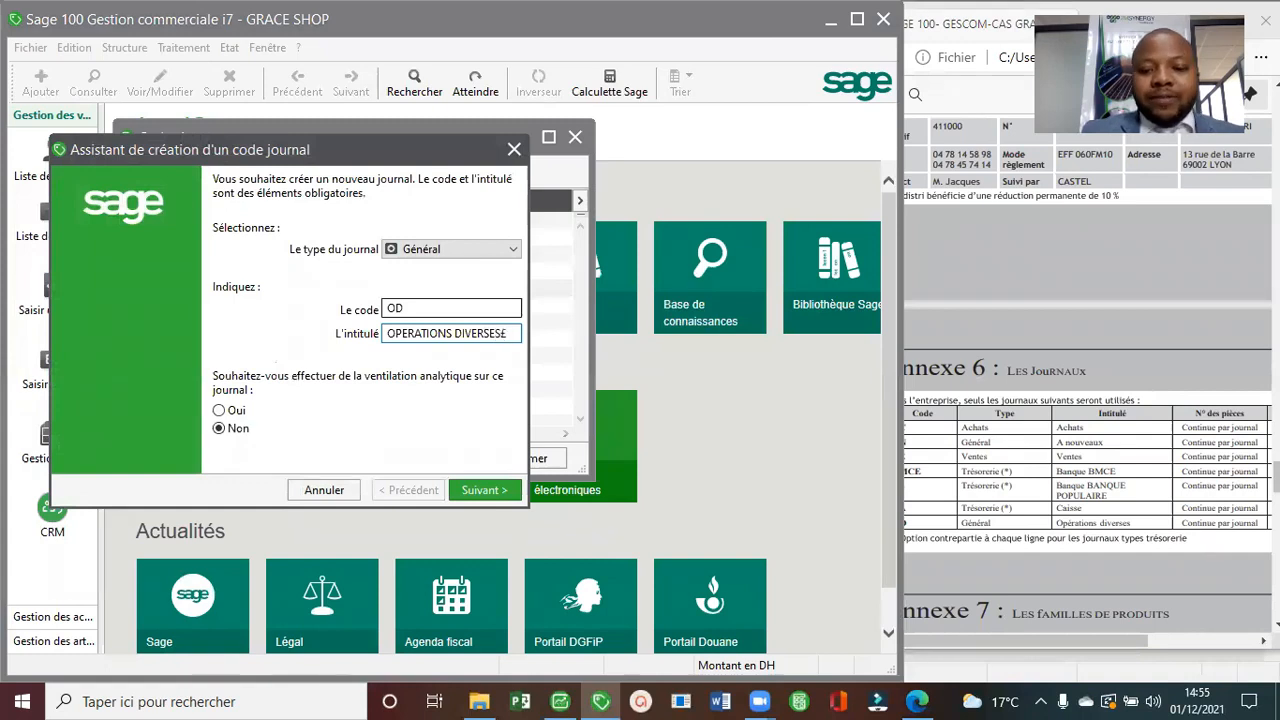
{"action": "key", "text": "BackSpace"}
{"action": "key", "text": "Return"}
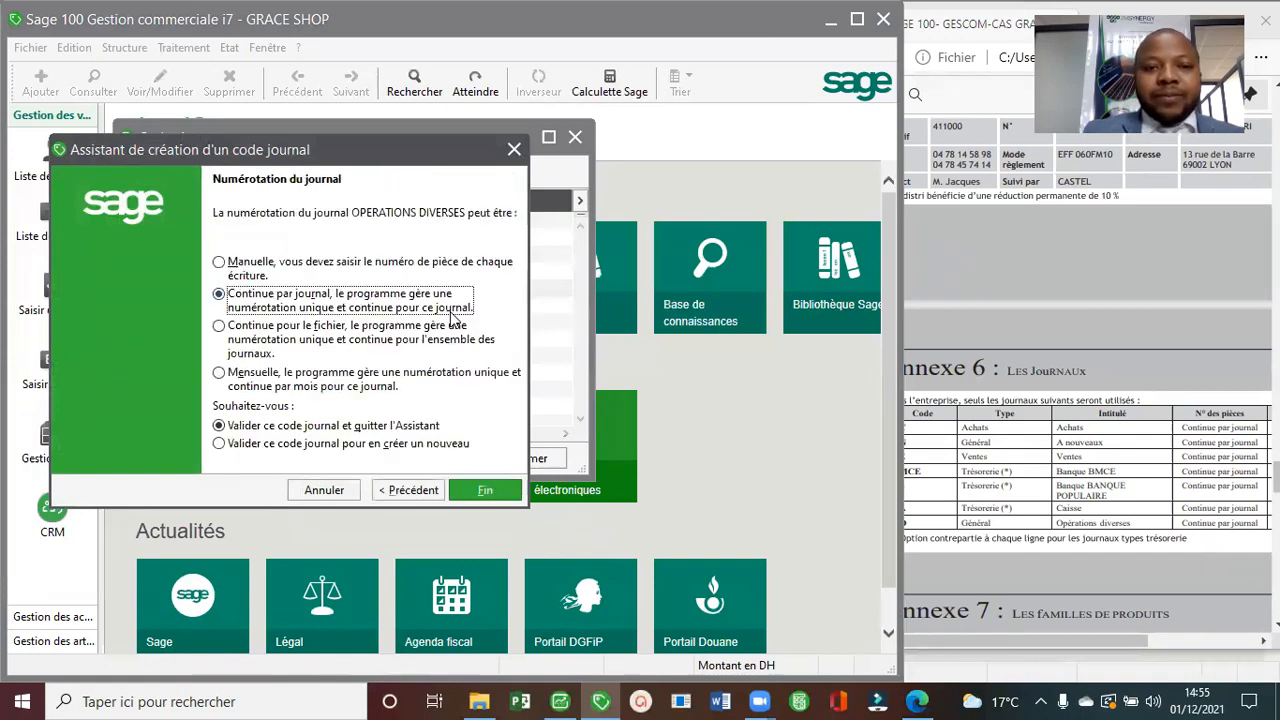
{"action": "left_click", "coordinate": [319, 442]}
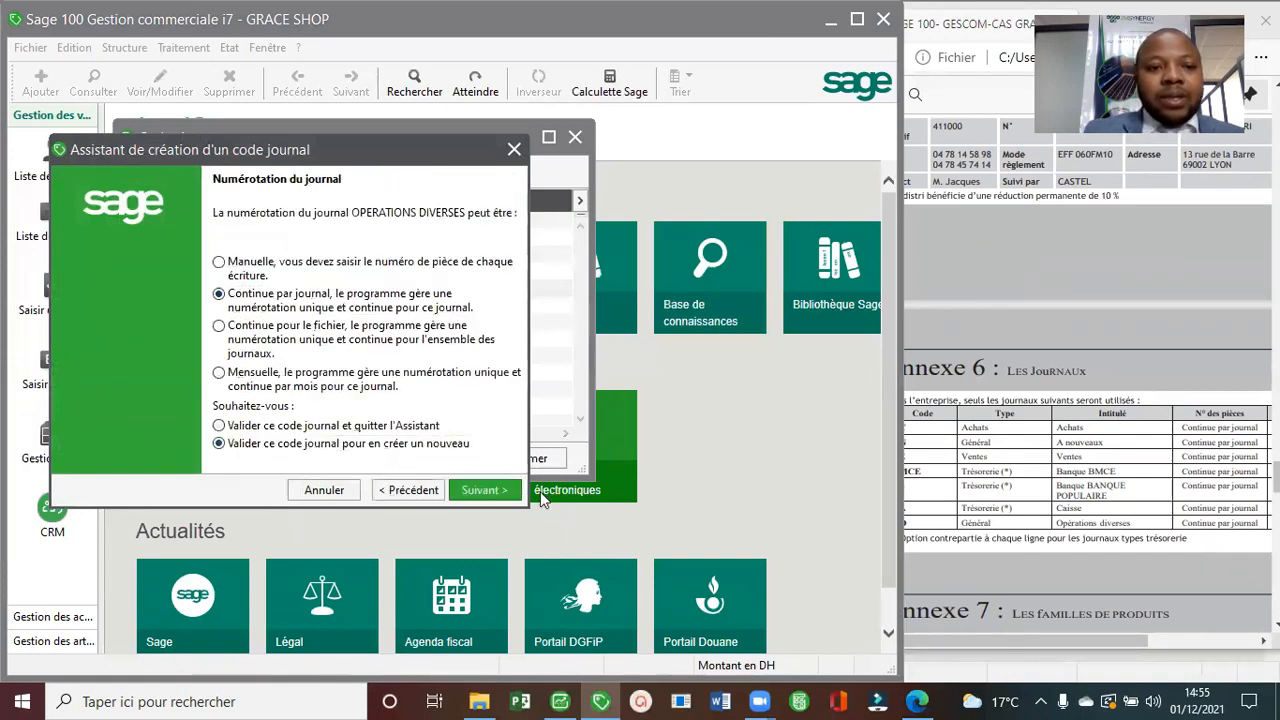
{"action": "left_click", "coordinate": [486, 490]}
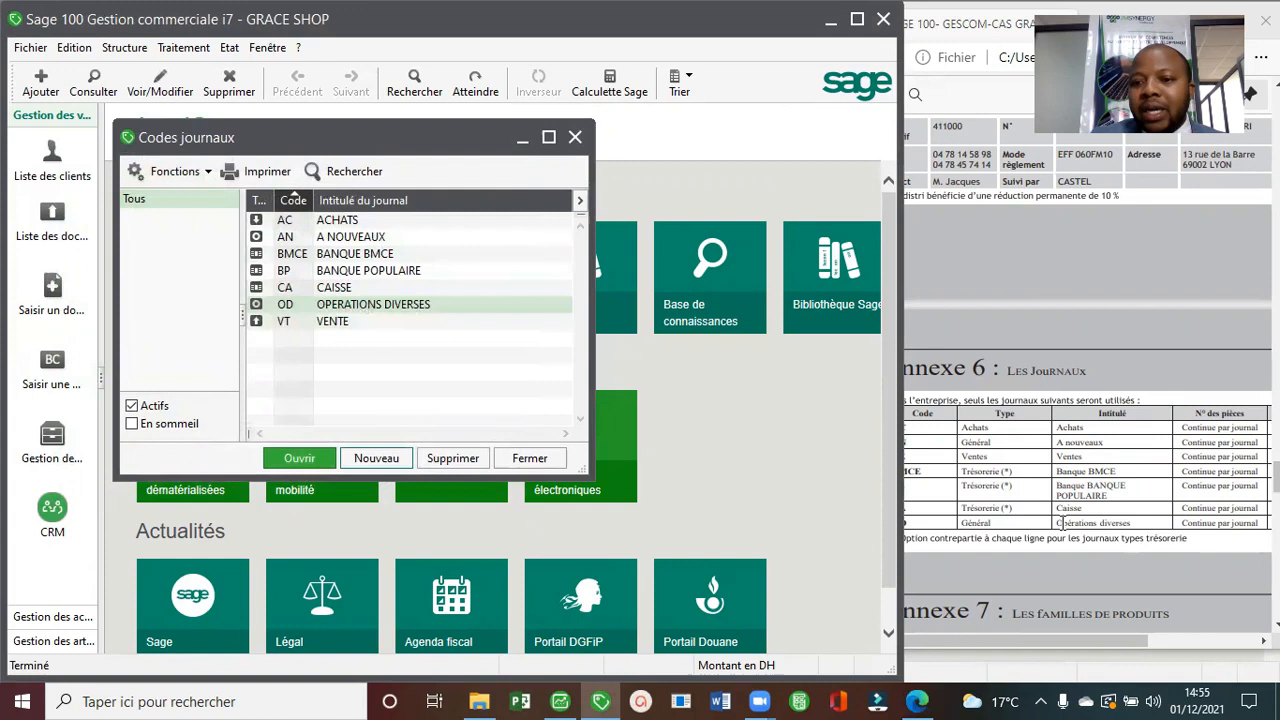
Check the treasury accounts in Annexe 6 of the case document and look through the product families and products in Annexes 7 and 8.
{"action": "left_click", "coordinate": [1112, 518]}
{"action": "scroll", "coordinate": [1119, 517], "scroll_direction": "right", "scroll_amount": 2}
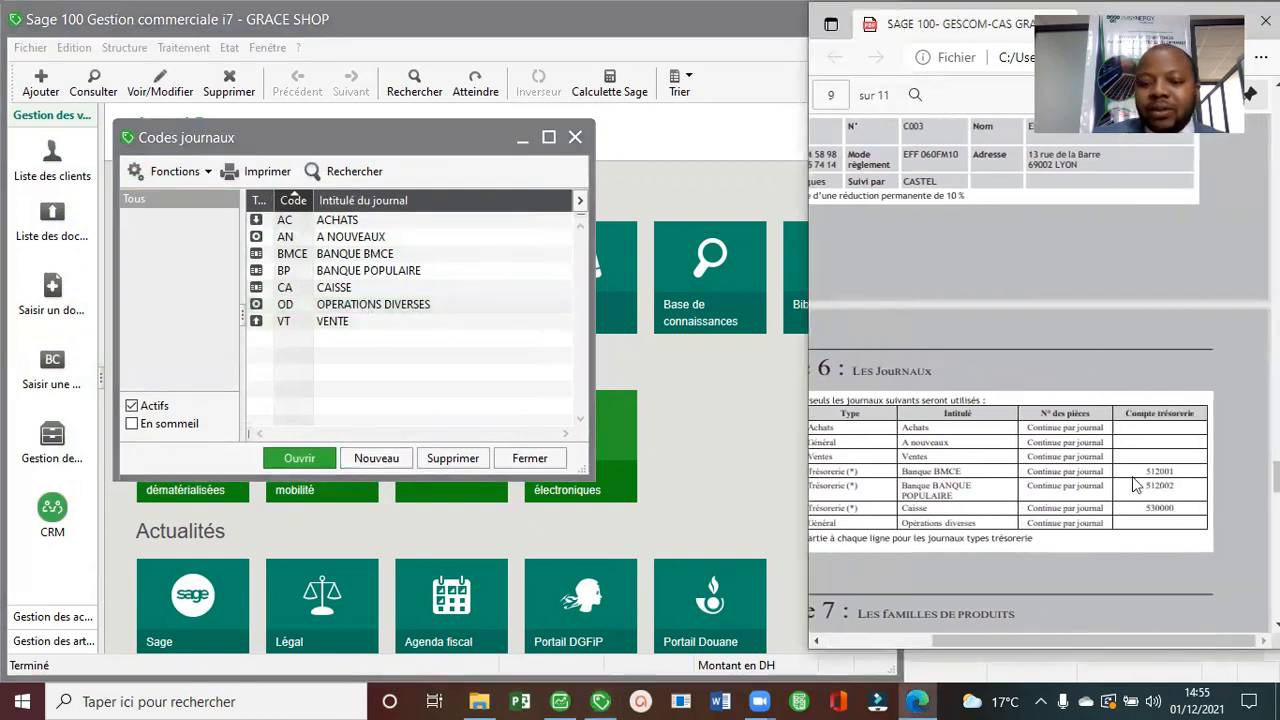
{"action": "scroll", "coordinate": [1135, 485], "scroll_direction": "left", "scroll_amount": 2}
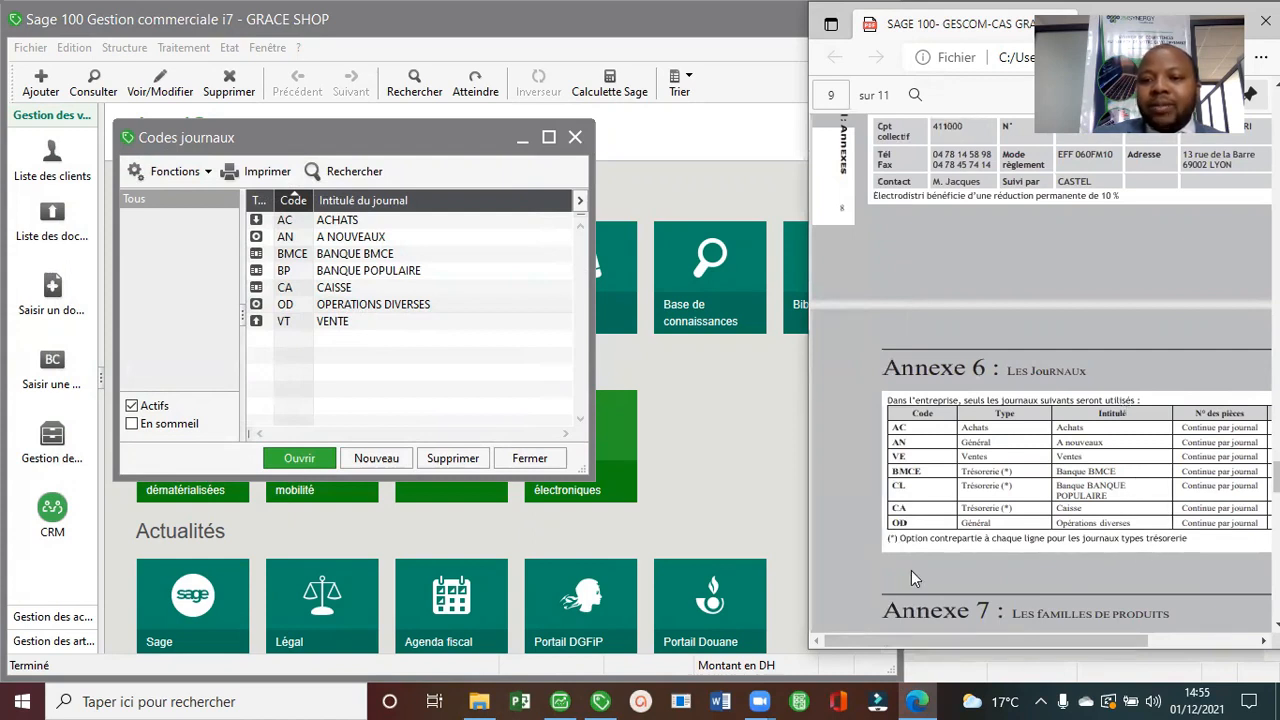
{"action": "scroll", "coordinate": [911, 577], "scroll_direction": "down", "scroll_amount": 5}
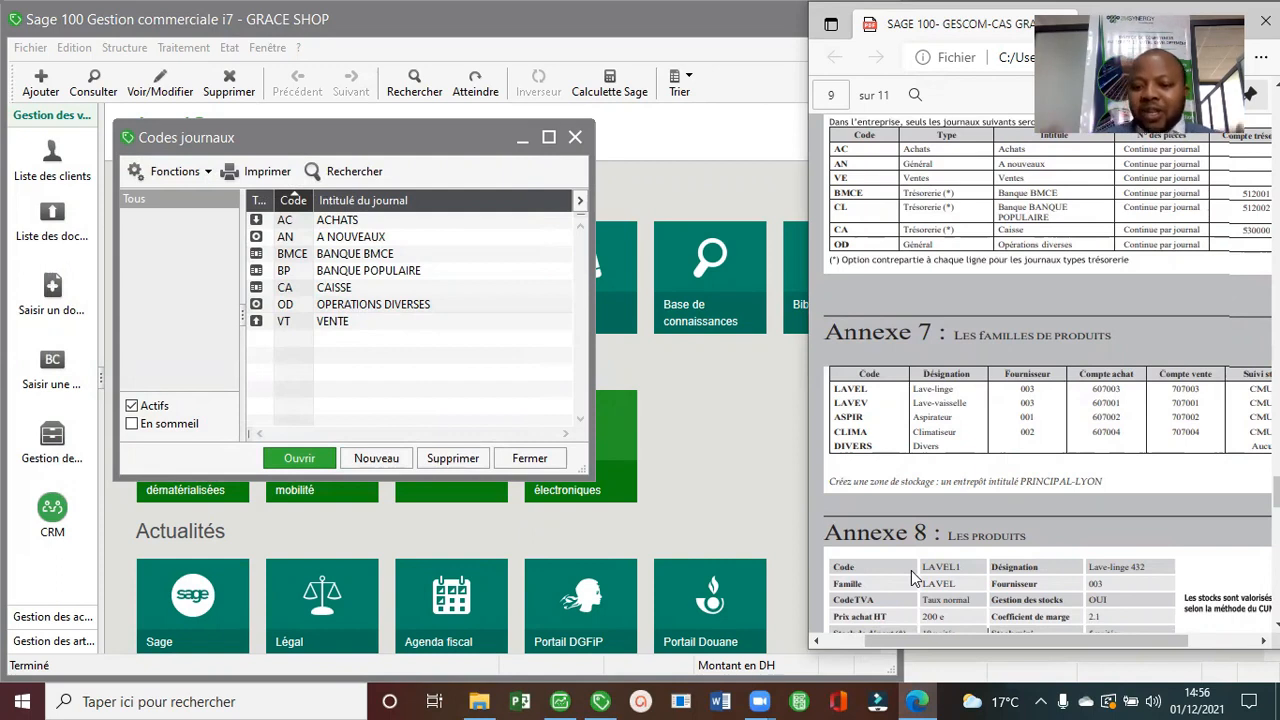
{"action": "scroll", "coordinate": [912, 578], "scroll_direction": "down", "scroll_amount": 5}
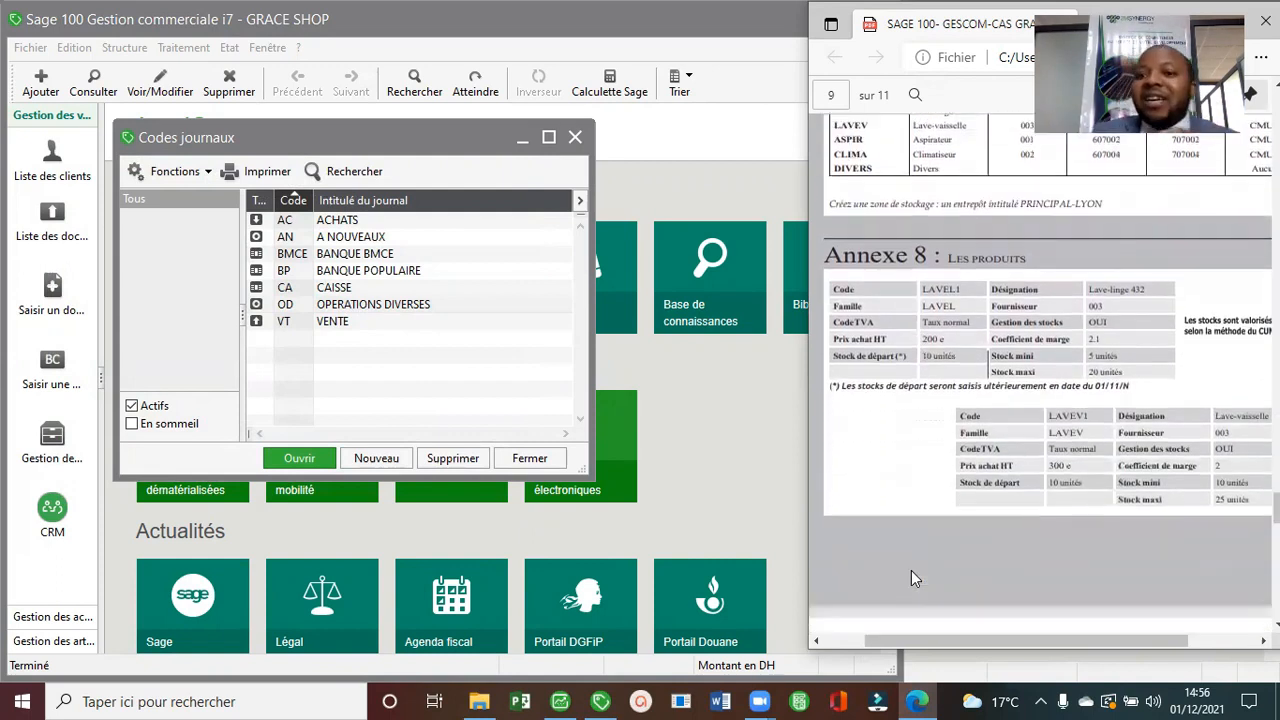
{"action": "scroll", "coordinate": [911, 578], "scroll_direction": "down", "scroll_amount": 5}
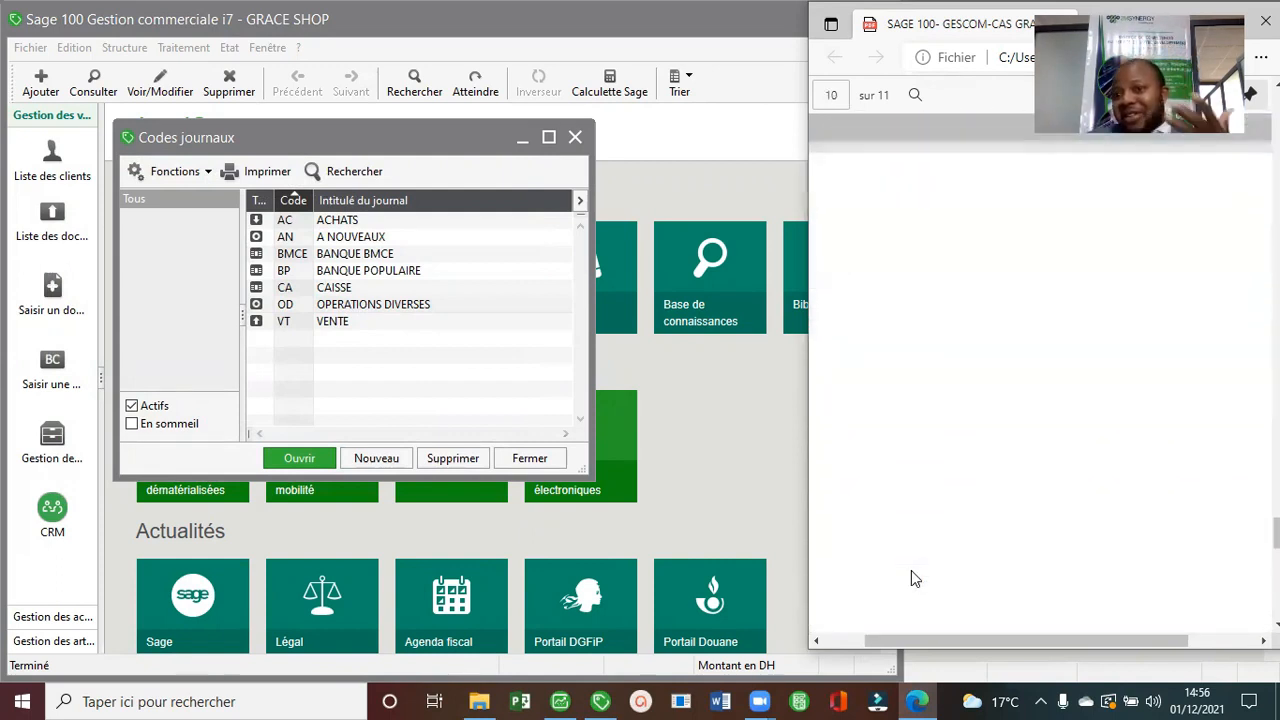
{"action": "scroll", "coordinate": [912, 578], "scroll_direction": "up", "scroll_amount": 10}
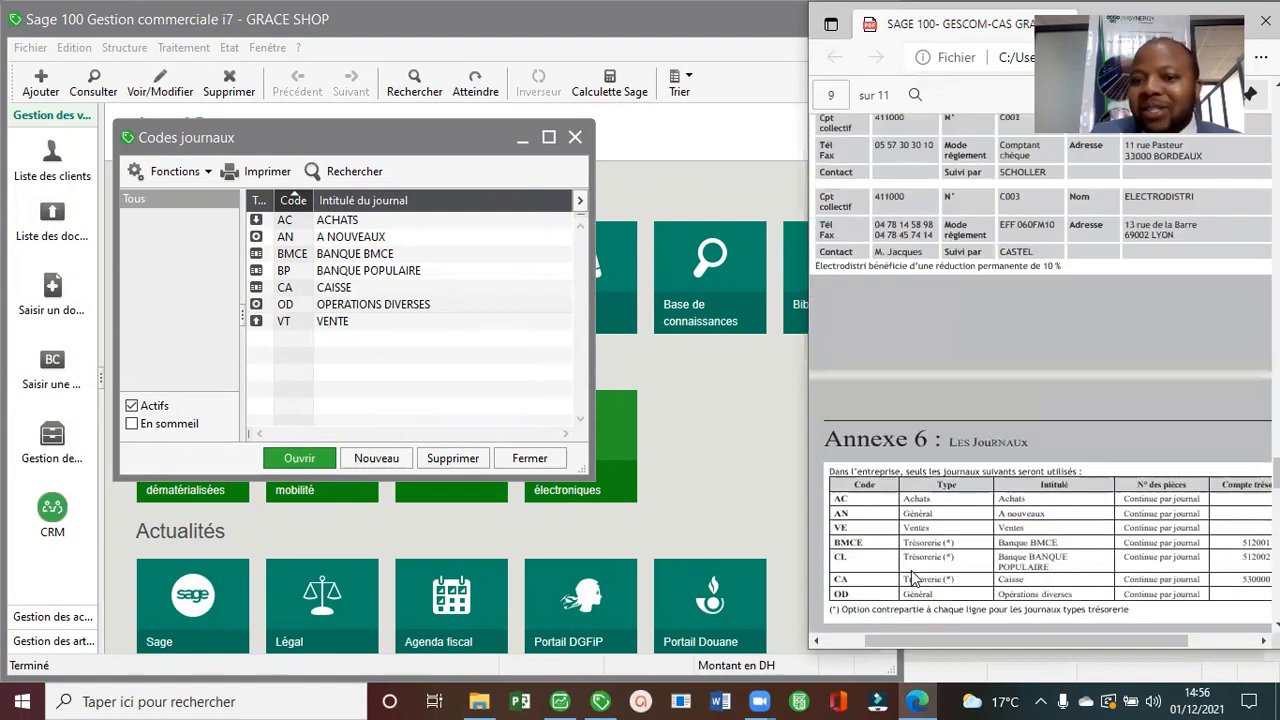
{"action": "scroll", "coordinate": [911, 578], "scroll_direction": "down", "scroll_amount": 3}
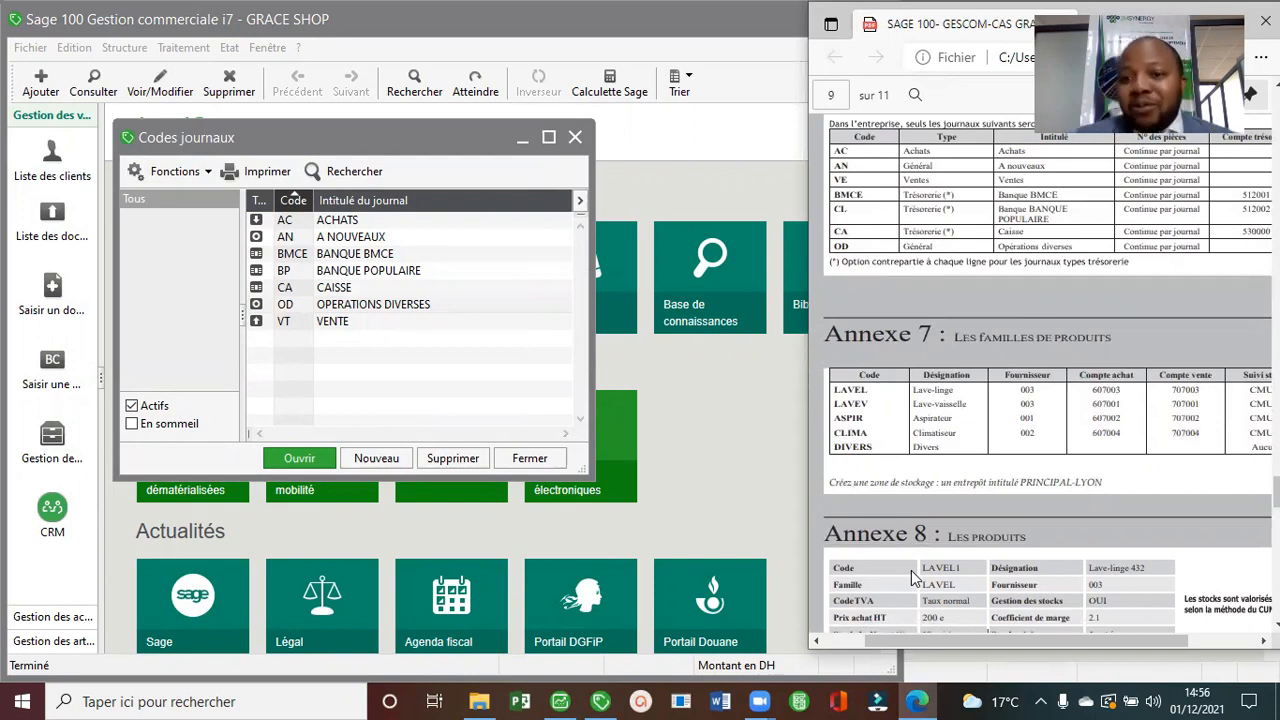
Review the case document from its table of contents through the setup instructions to the chart of accounts and the annexes.
{"action": "scroll", "coordinate": [911, 572], "scroll_direction": "up", "scroll_amount": 20}
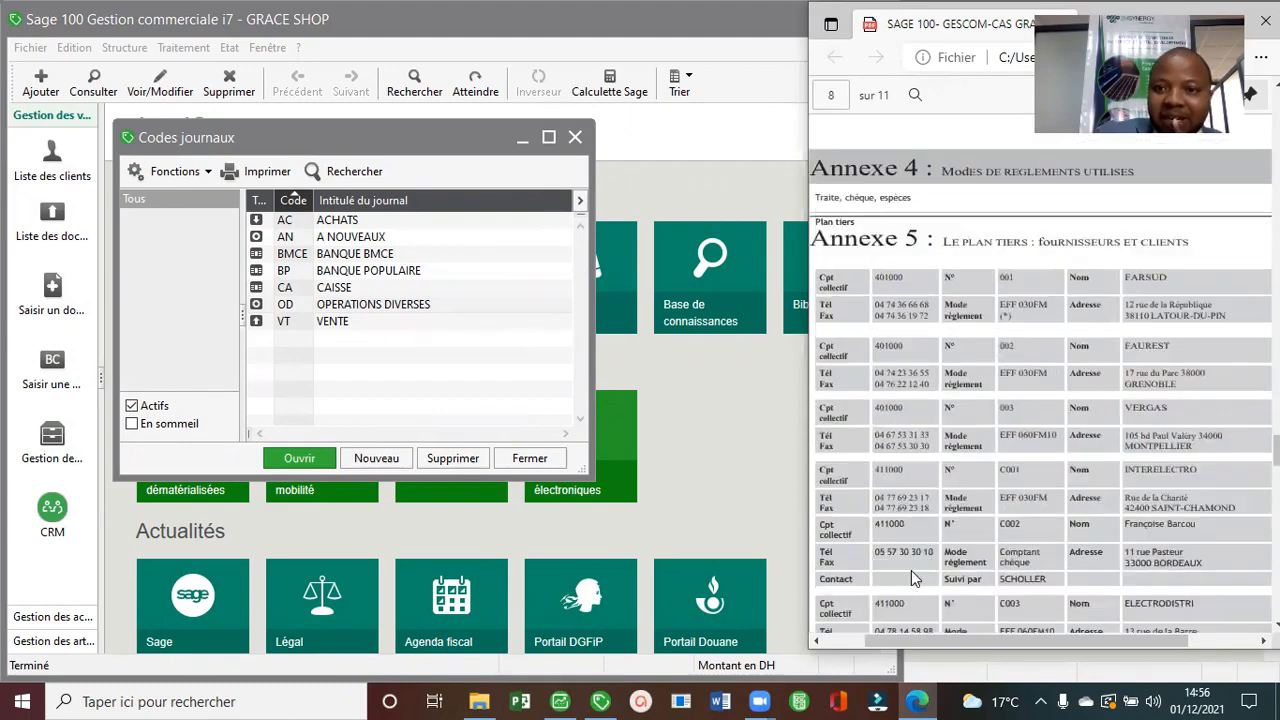
{"action": "scroll", "coordinate": [911, 578], "scroll_direction": "up", "scroll_amount": 20}
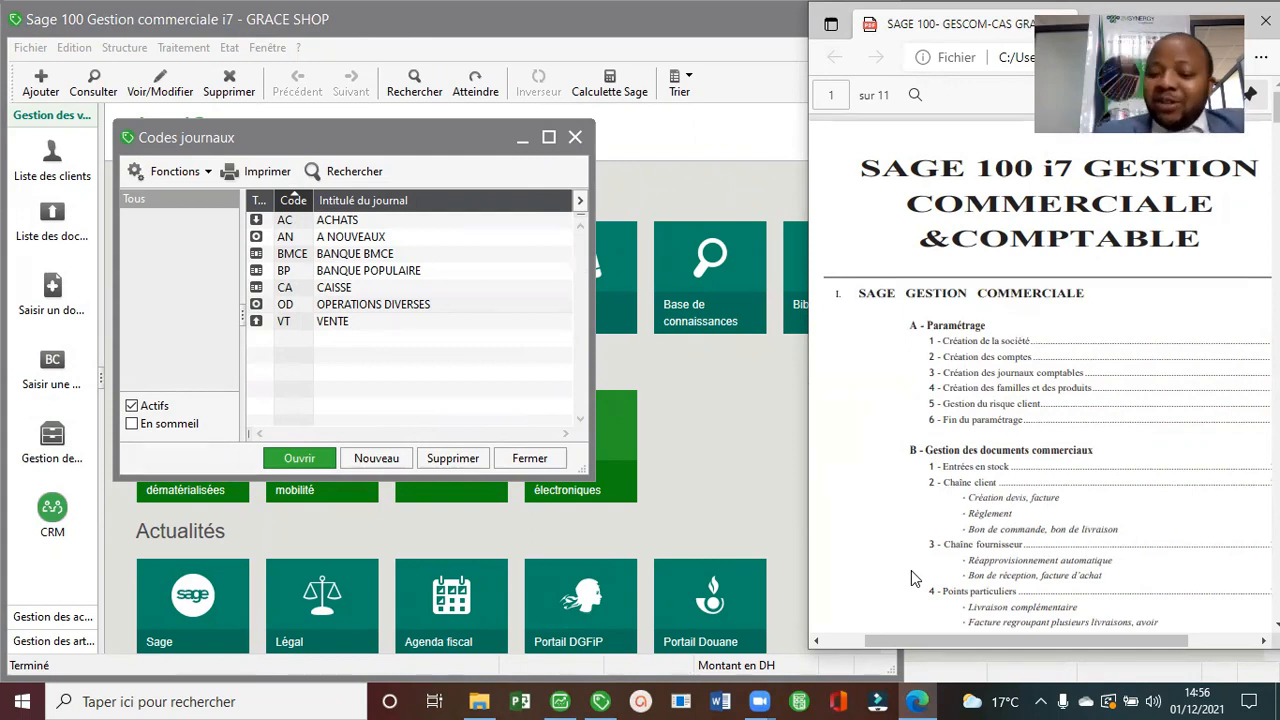
{"action": "scroll", "coordinate": [911, 570], "scroll_direction": "down", "scroll_amount": 5}
{"action": "scroll", "coordinate": [911, 570], "scroll_direction": "up", "scroll_amount": 8}
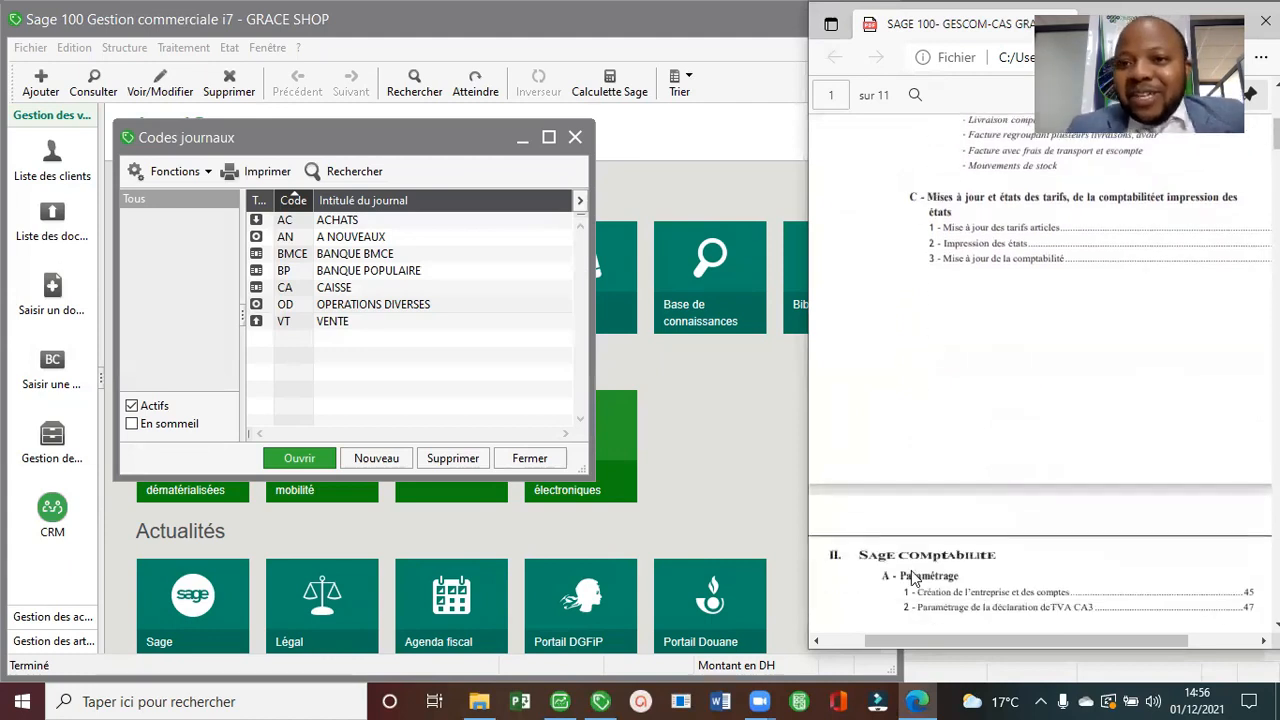
{"action": "scroll", "coordinate": [911, 578], "scroll_direction": "up", "scroll_amount": 2}
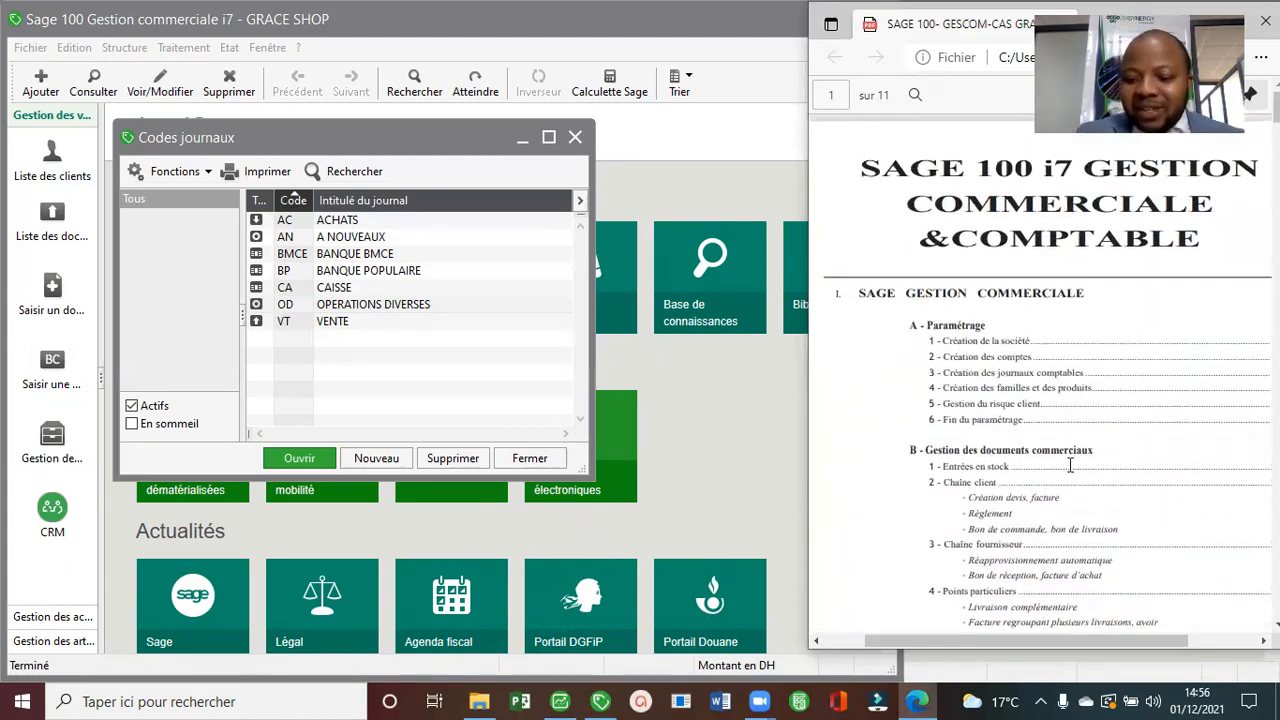
{"action": "scroll", "coordinate": [1070, 465], "scroll_direction": "down", "scroll_amount": 1}
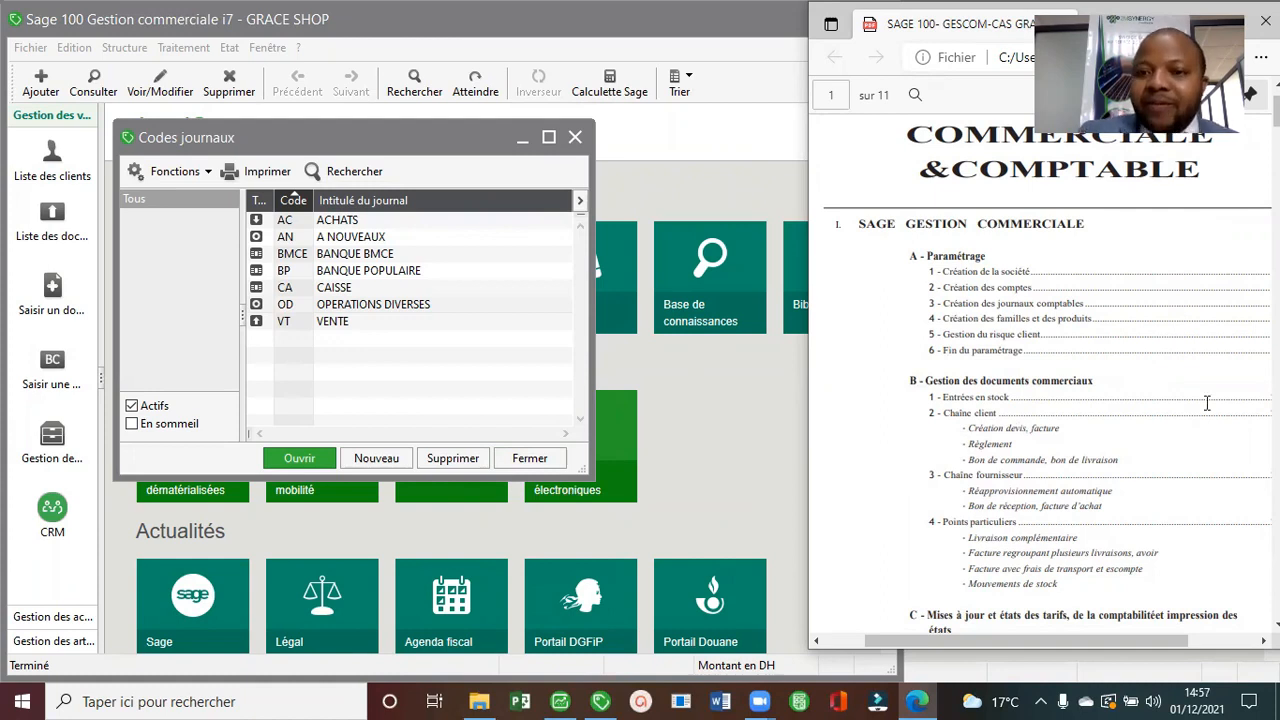
{"action": "scroll", "coordinate": [1078, 450], "scroll_direction": "down", "scroll_amount": 20}
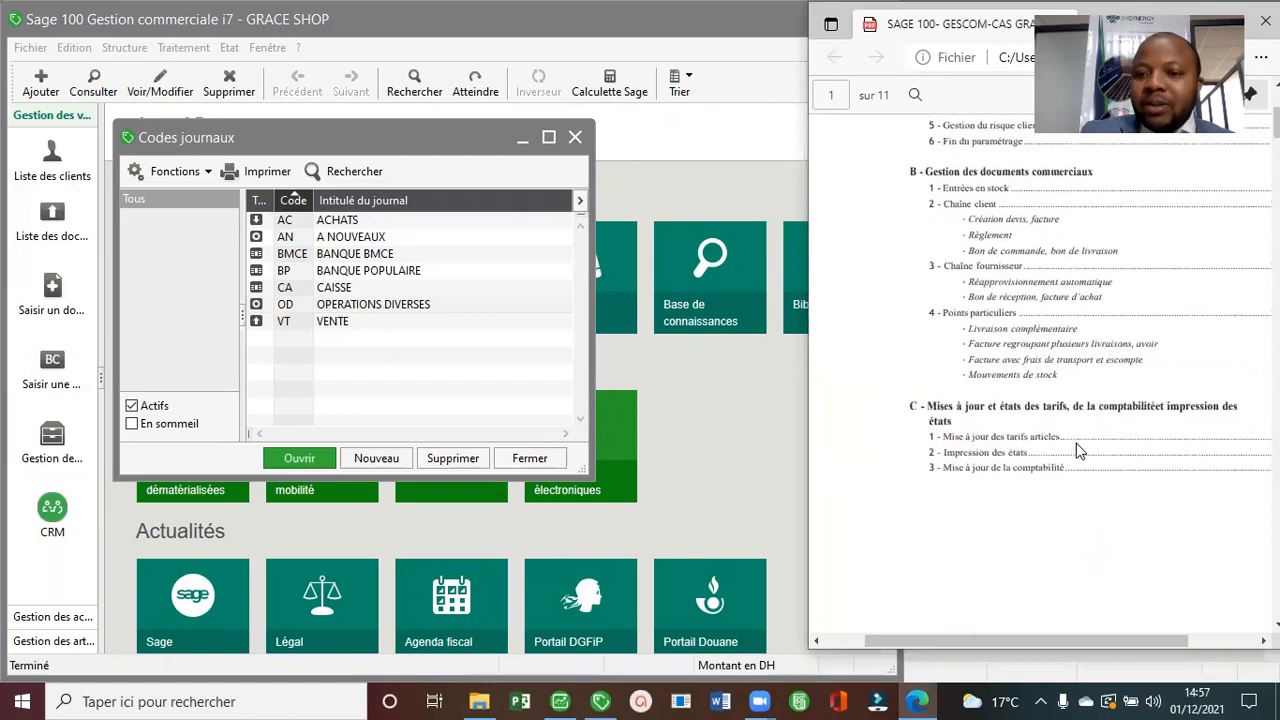
{"action": "scroll", "coordinate": [1078, 450], "scroll_direction": "down", "scroll_amount": 20}
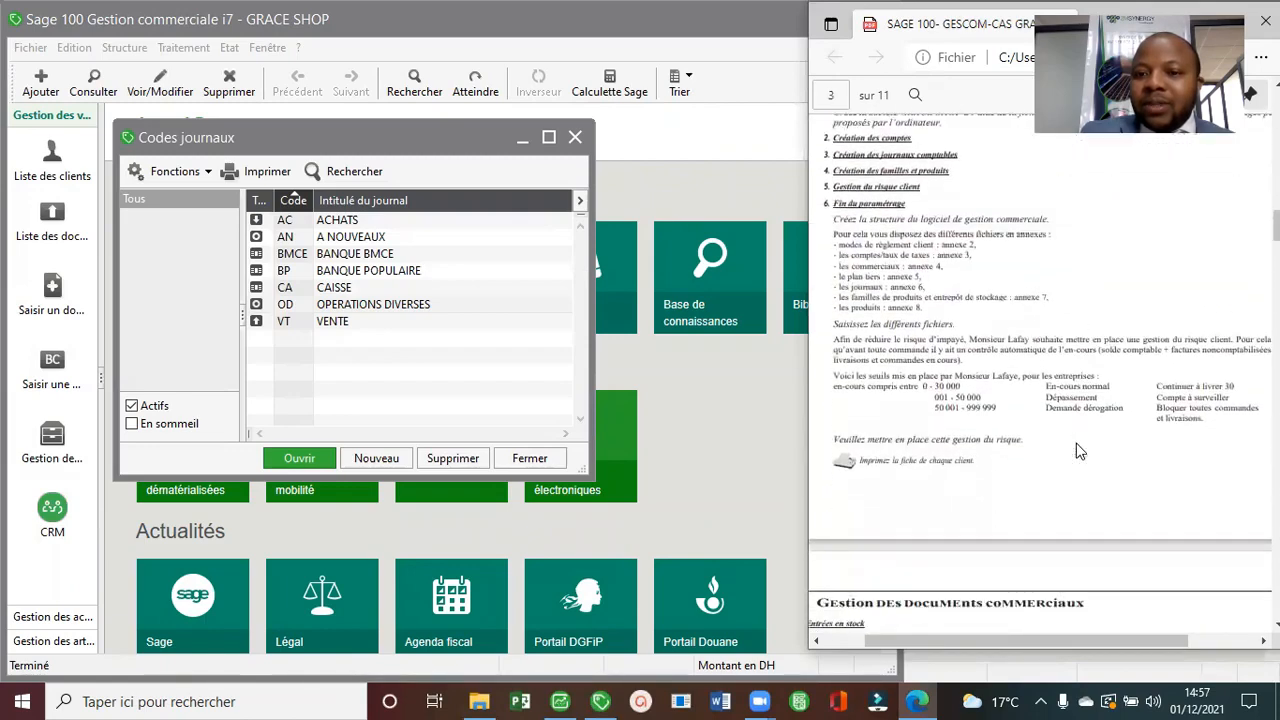
{"action": "scroll", "coordinate": [1078, 450], "scroll_direction": "down", "scroll_amount": 20}
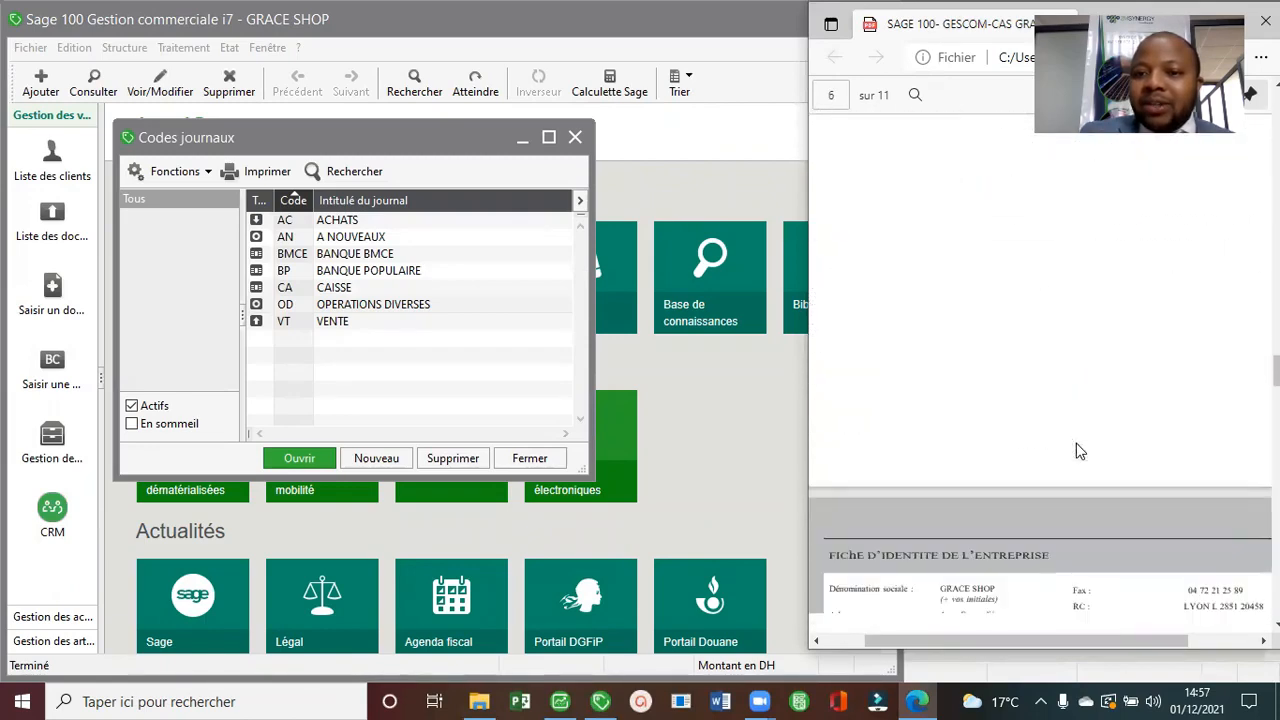
{"action": "scroll", "coordinate": [1076, 450], "scroll_direction": "down", "scroll_amount": 10}
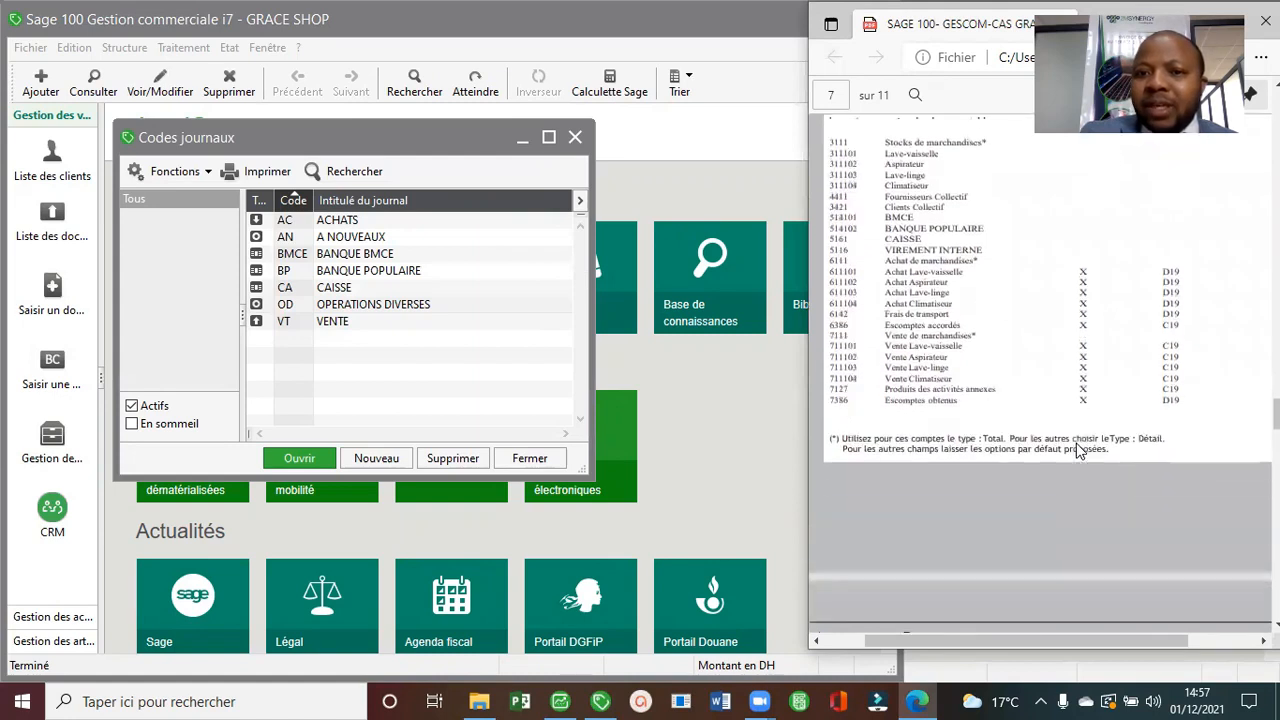
{"action": "scroll", "coordinate": [1078, 450], "scroll_direction": "up", "scroll_amount": 1}
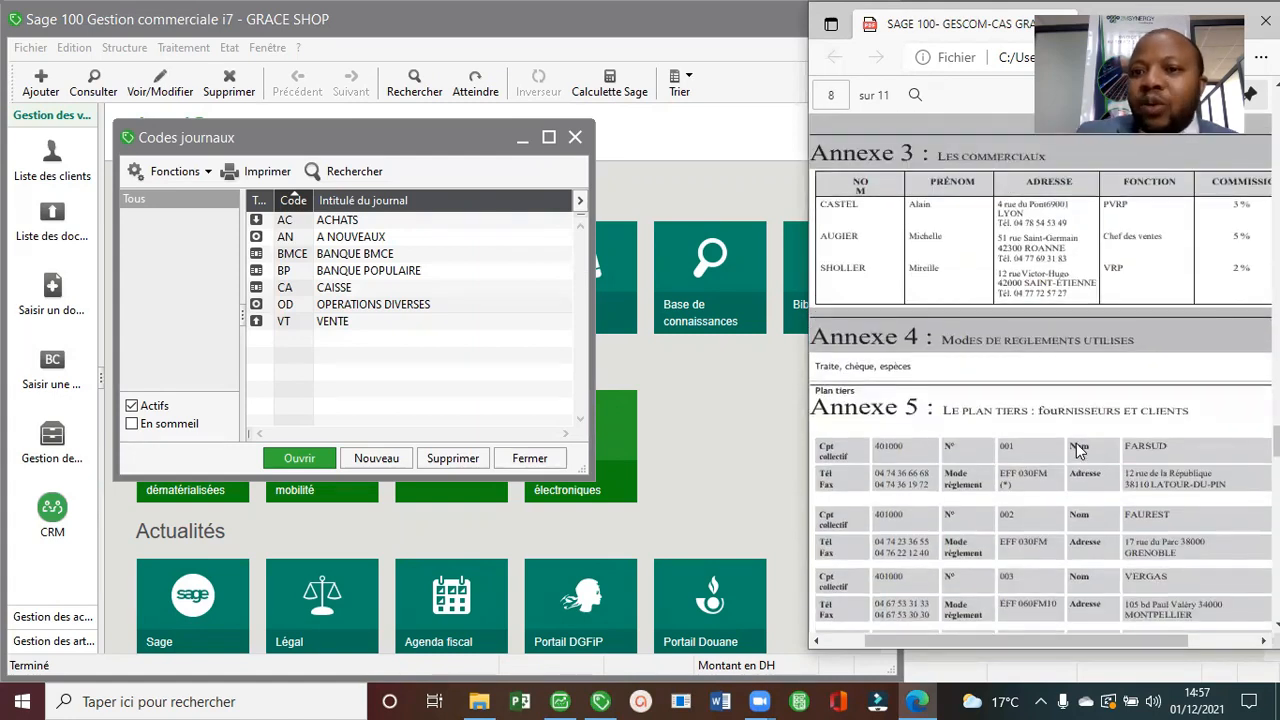
{"action": "scroll", "coordinate": [1078, 450], "scroll_direction": "down", "scroll_amount": 4}
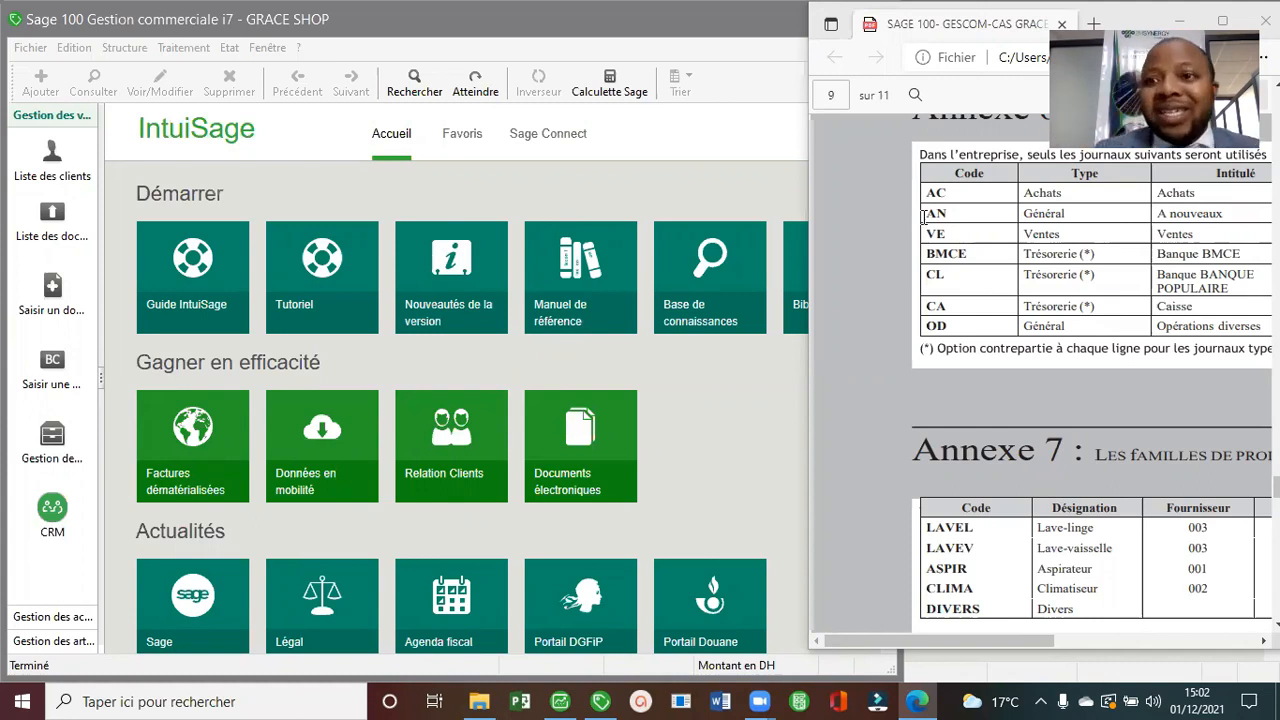
Create a Détail product family with code LAVEL and title LAVE-LINGE.
{"action": "left_click", "coordinate": [125, 52]}
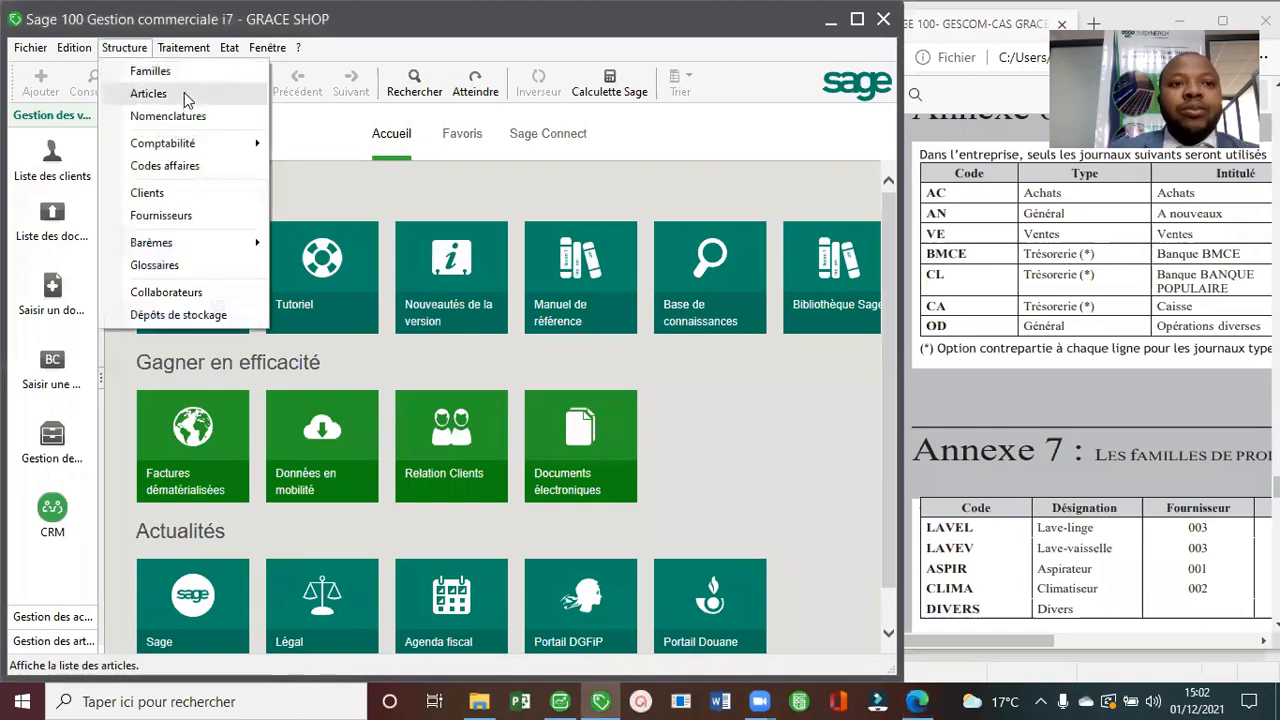
{"action": "left_click", "coordinate": [150, 72]}
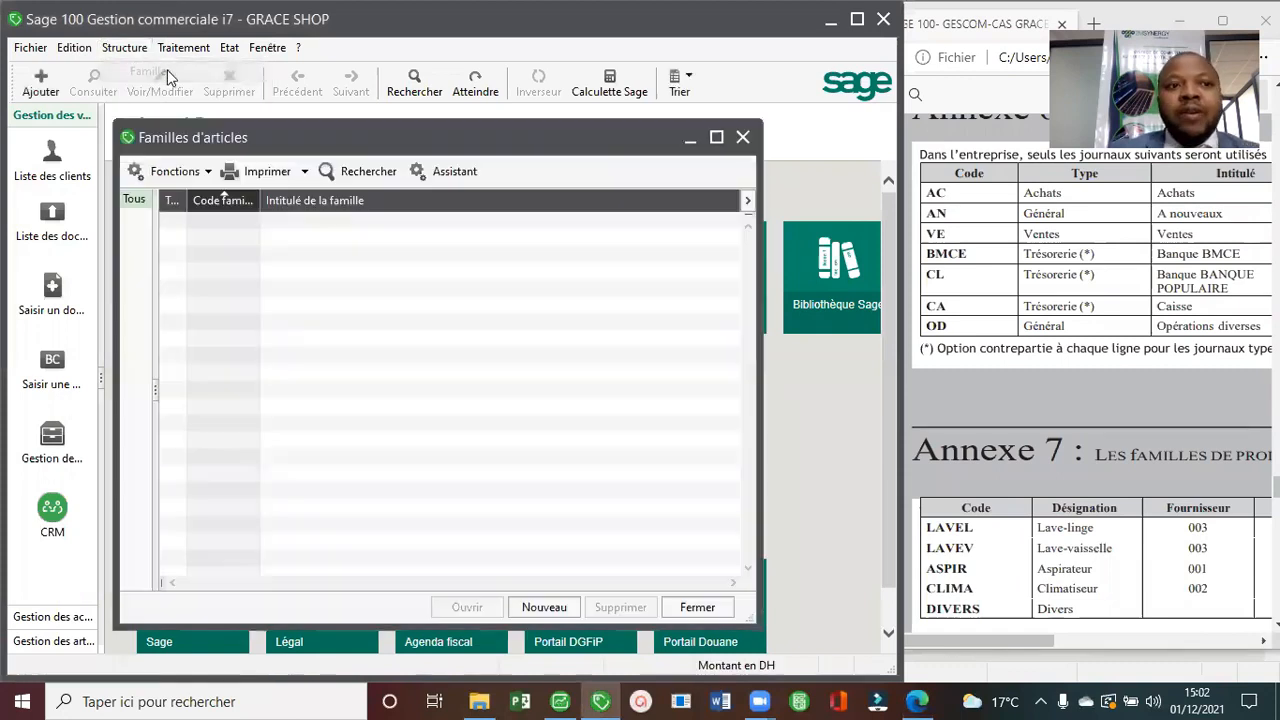
{"action": "left_click", "coordinate": [545, 606]}
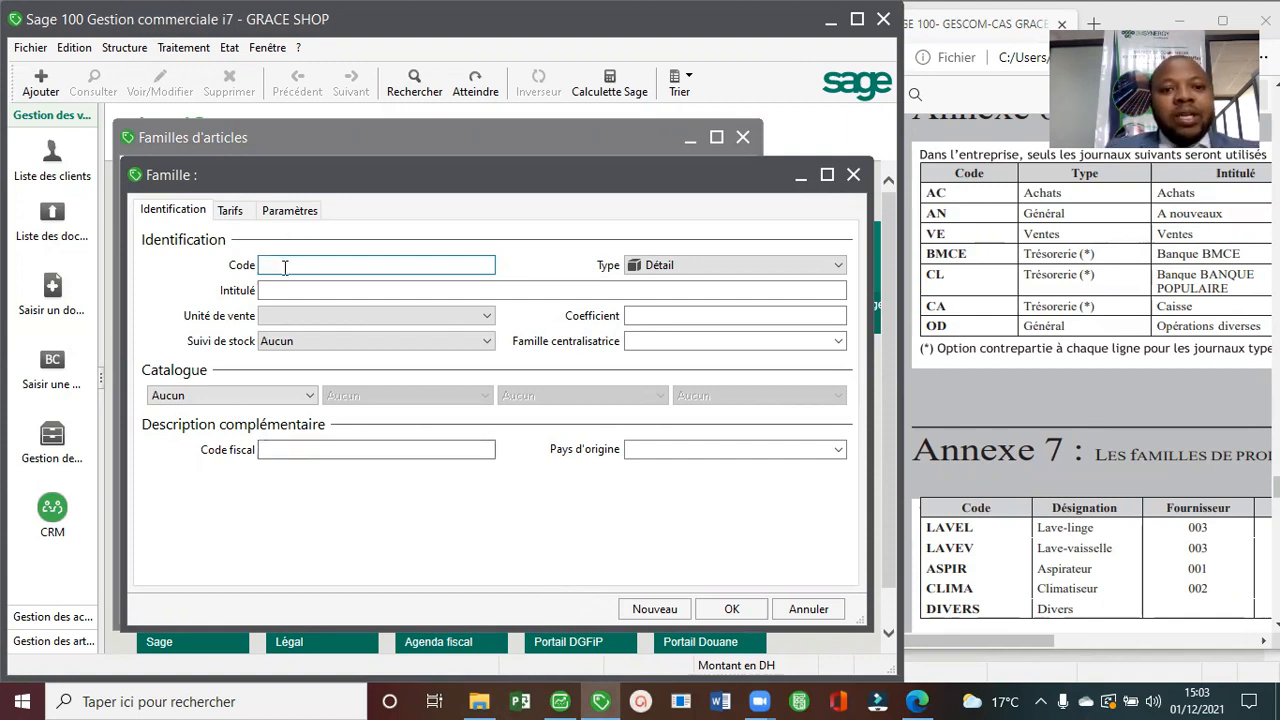
{"action": "type", "text": "LAVEL"}
{"action": "key", "text": "Tab"}
{"action": "key", "text": "Tab"}
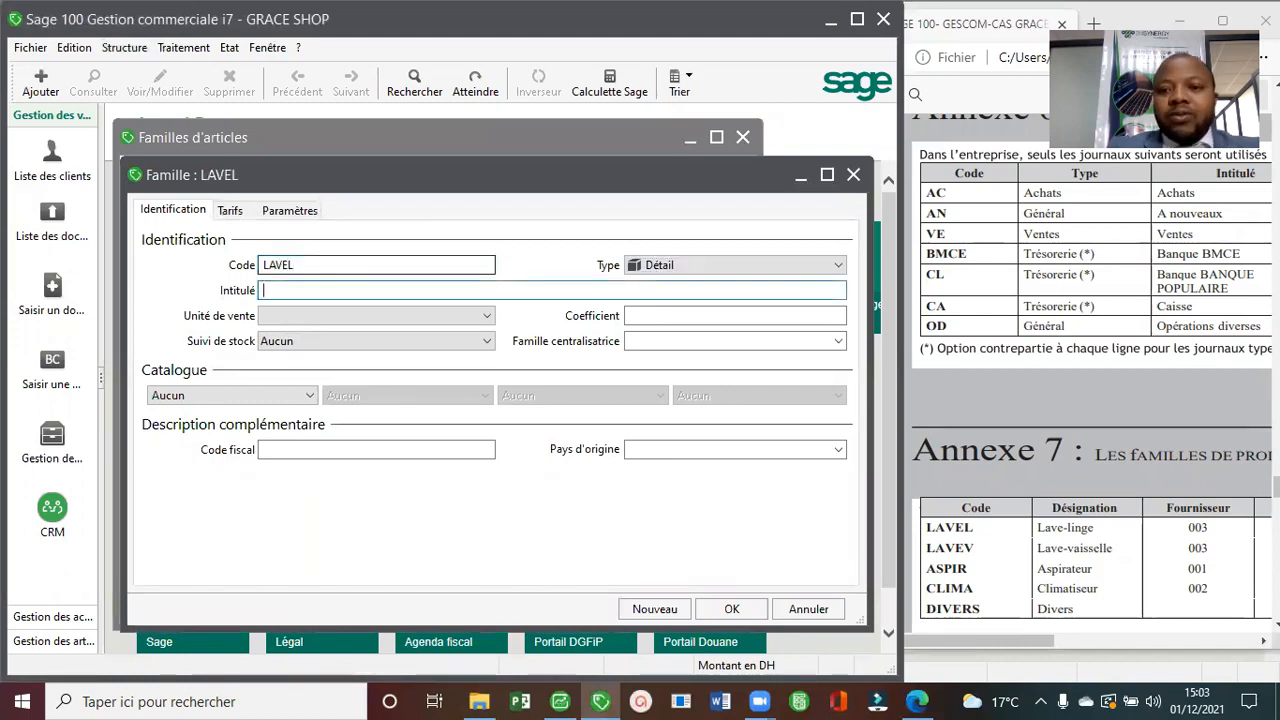
{"action": "type", "text": "LAVE-LINGE"}
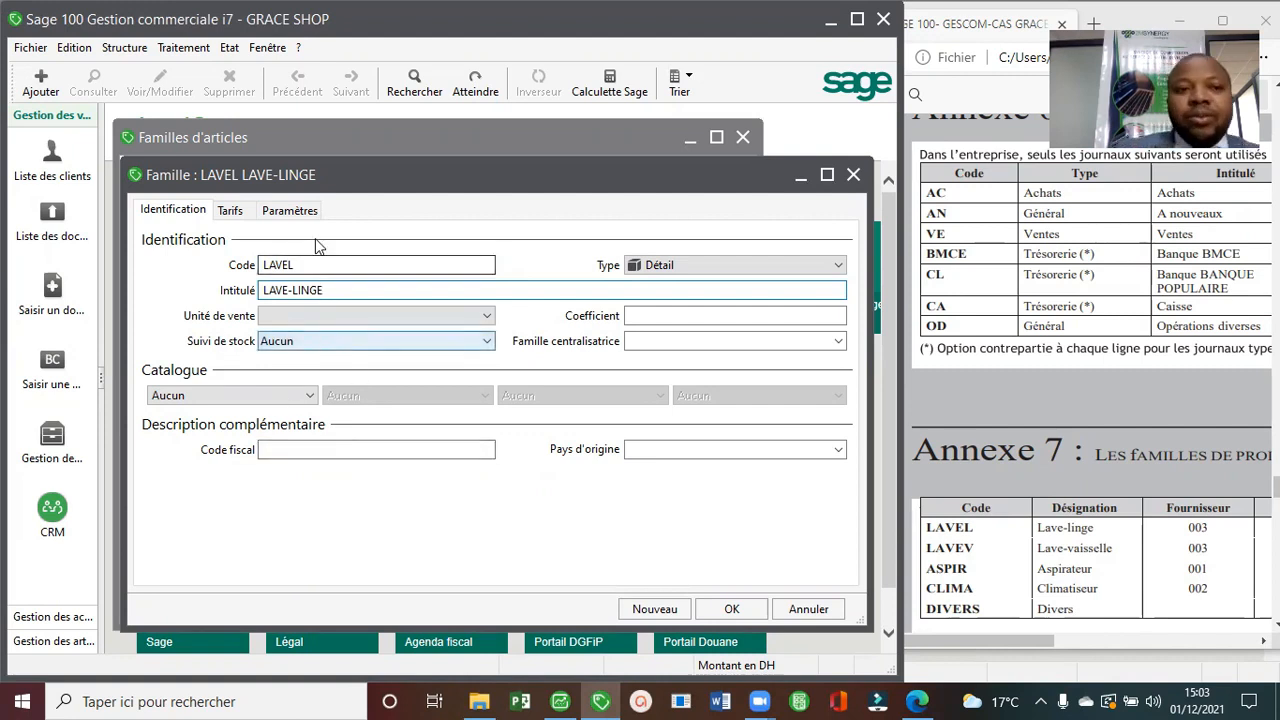
Add F003 VERGAS as the supplier in the LAVEL family's price settings, then recheck the supplier entry and the family's identification.
{"action": "left_click", "coordinate": [228, 211]}
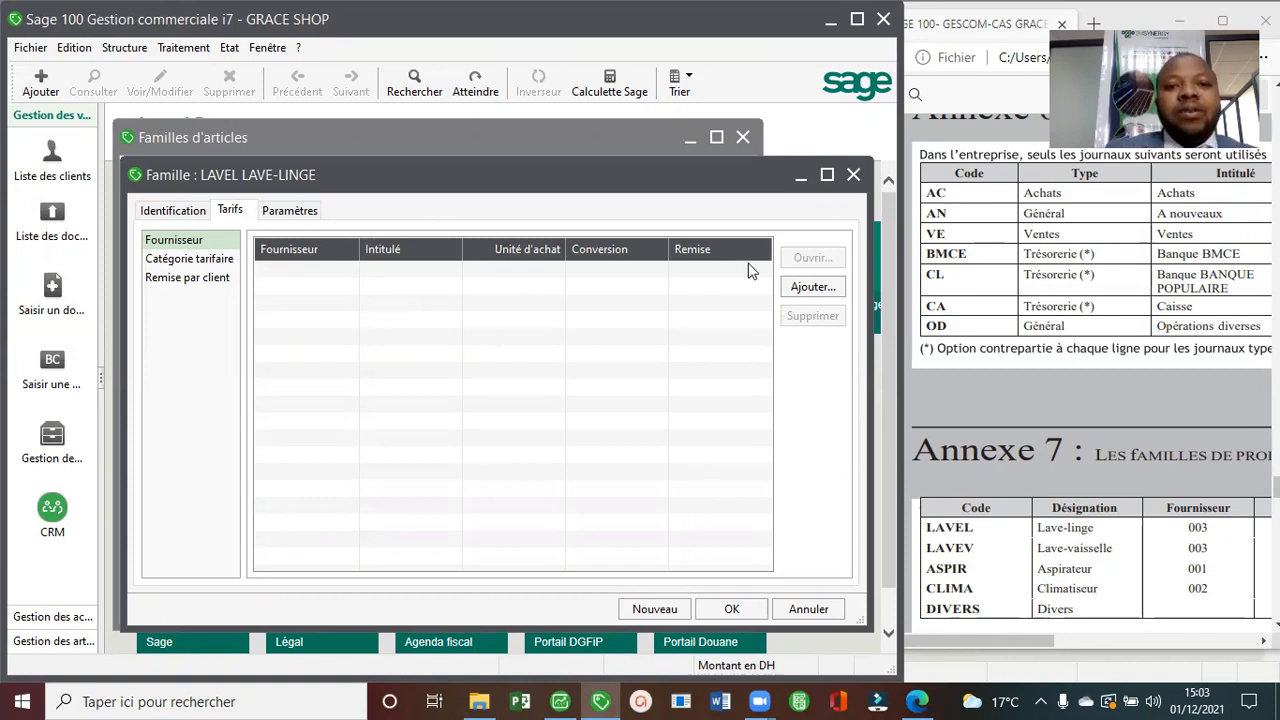
{"action": "left_click", "coordinate": [799, 287]}
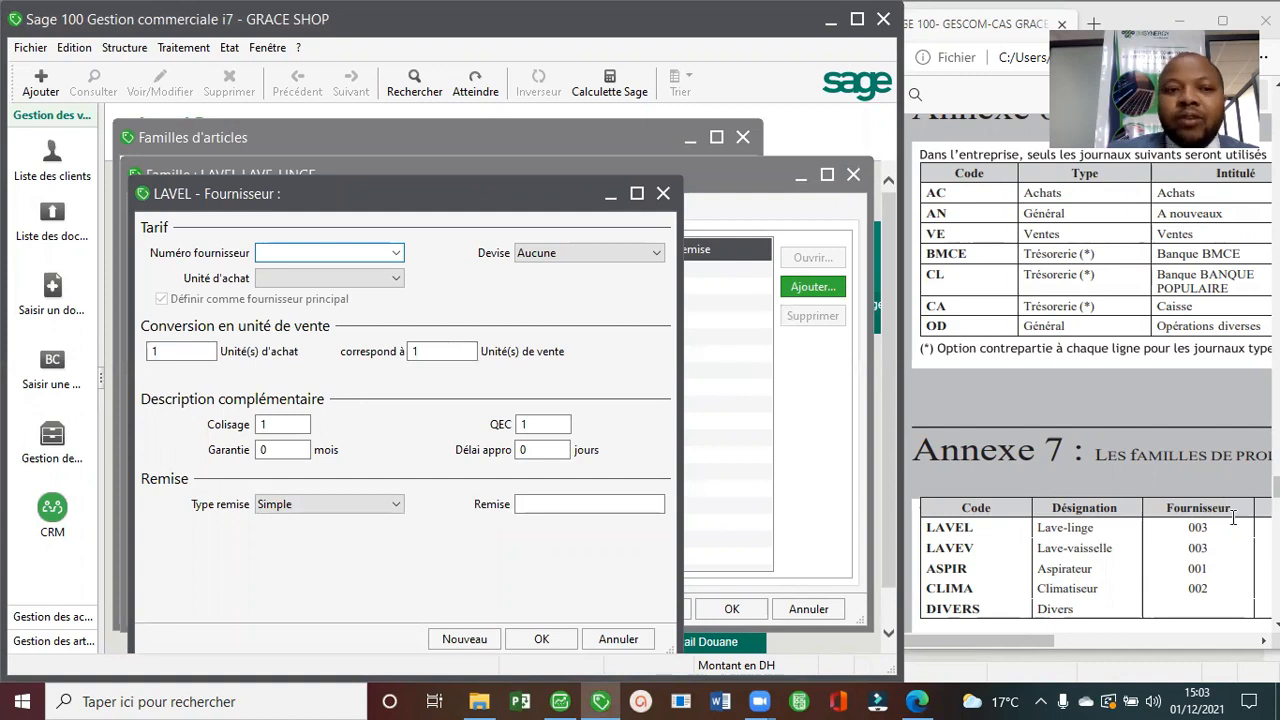
{"action": "left_click", "coordinate": [397, 253]}
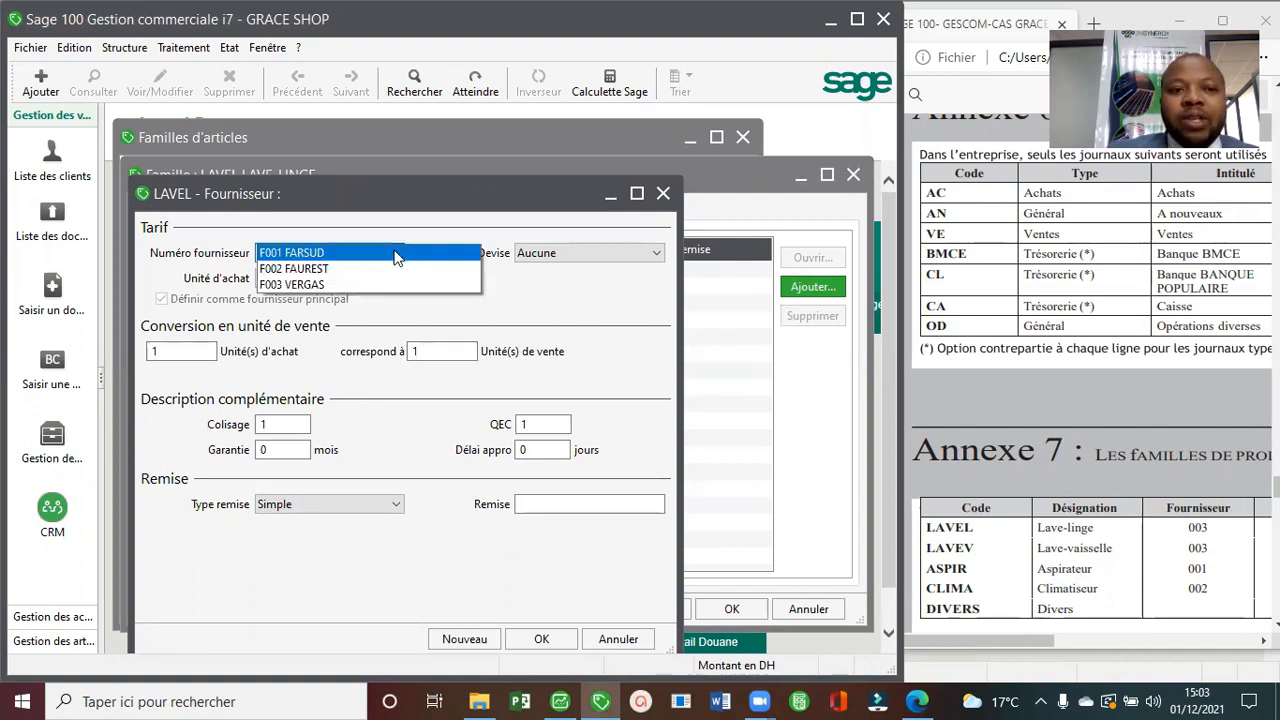
{"action": "left_click", "coordinate": [386, 287]}
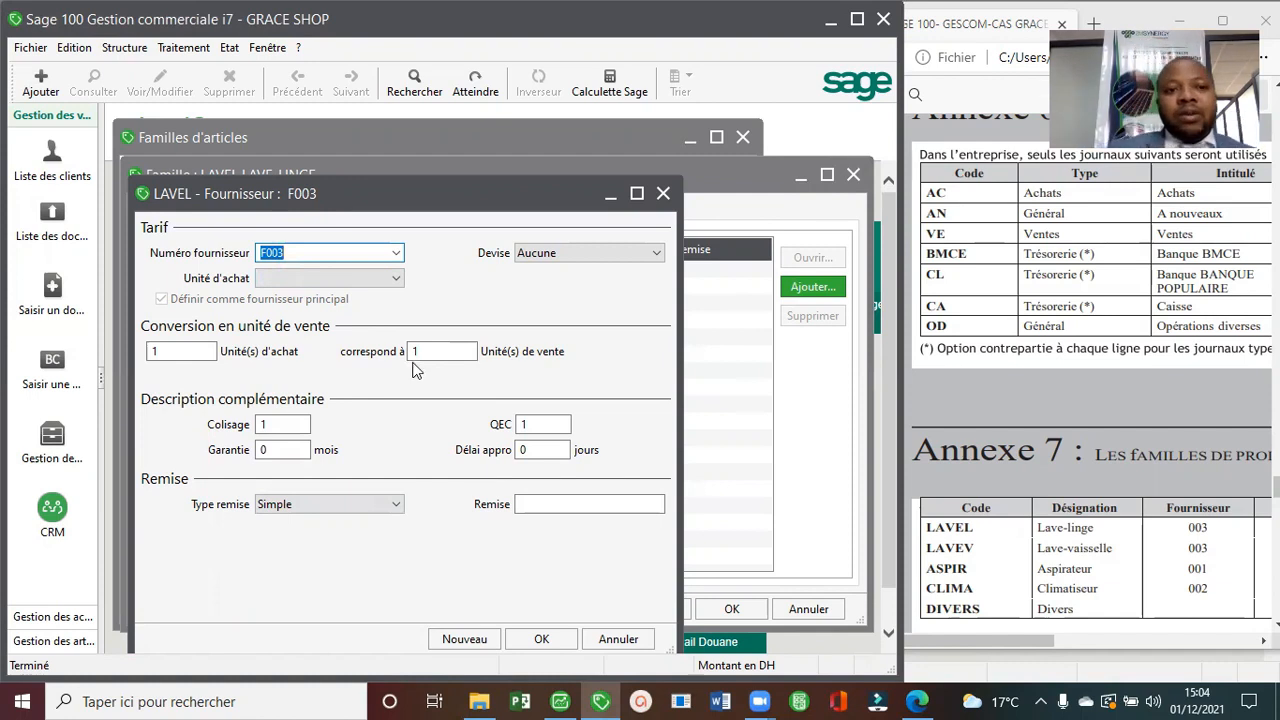
{"action": "left_click", "coordinate": [540, 640]}
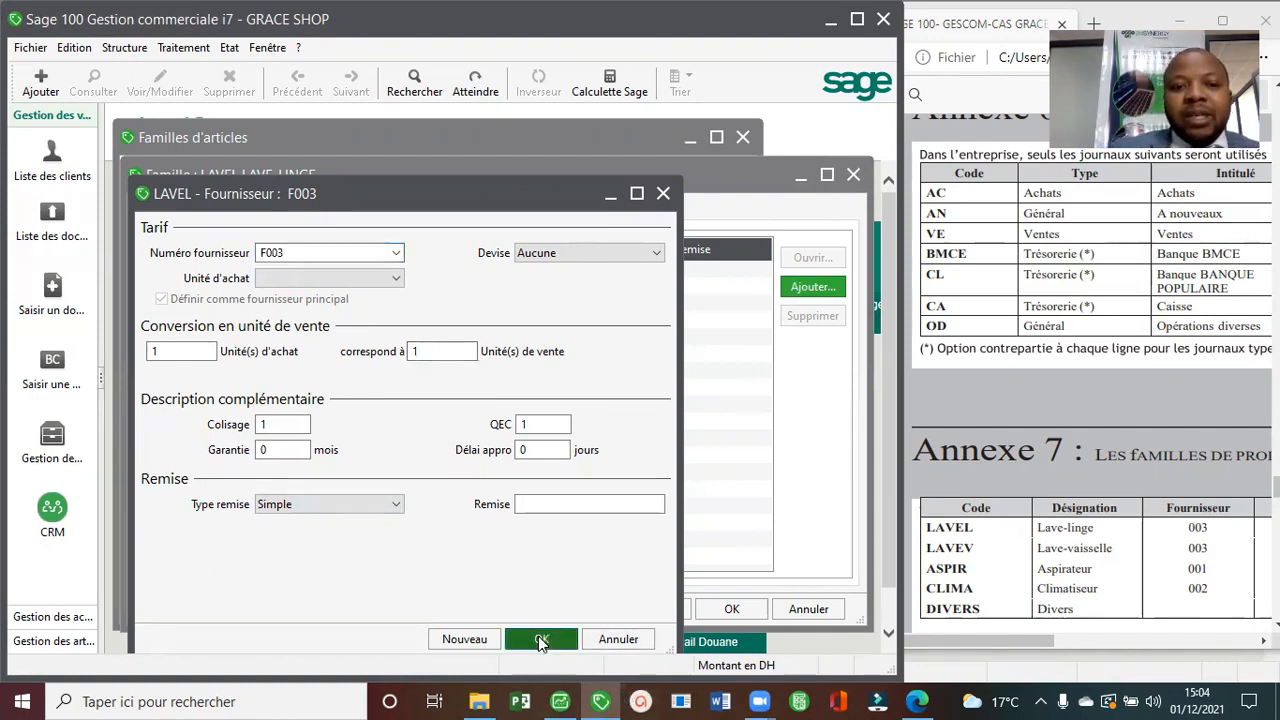
{"action": "left_click", "coordinate": [519, 646]}
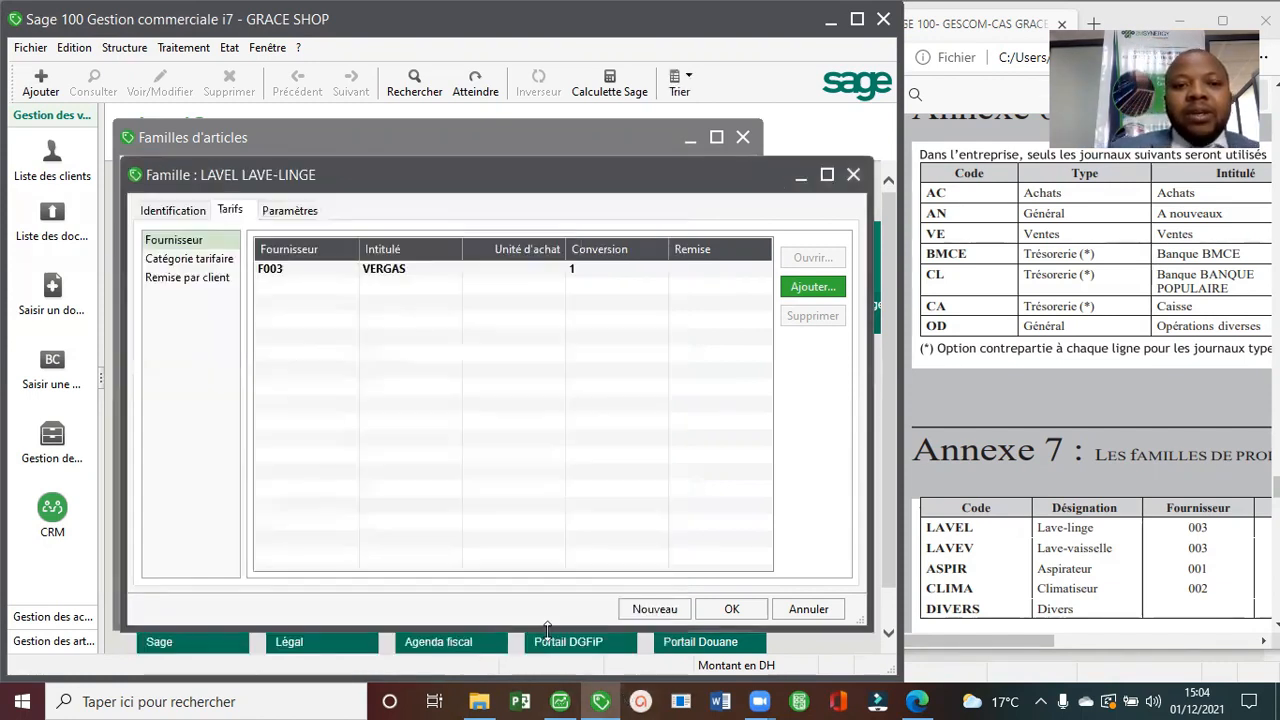
{"action": "double_click", "coordinate": [386, 277]}
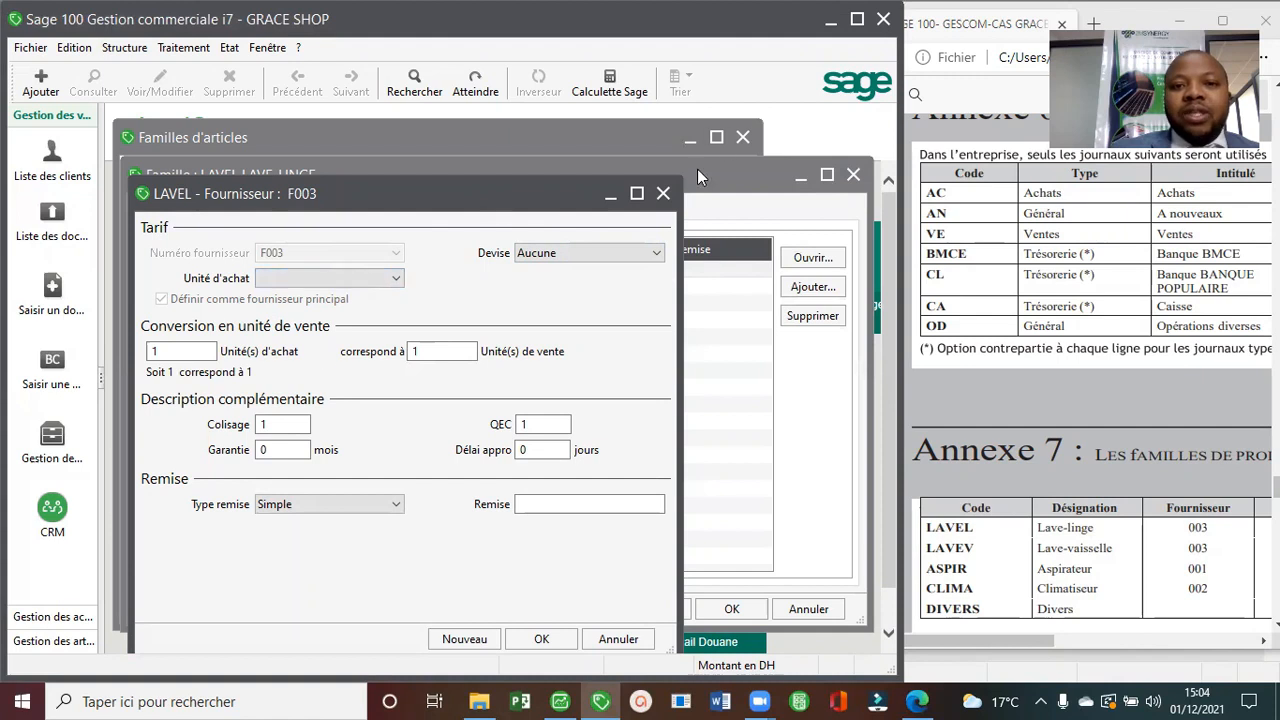
{"action": "left_click", "coordinate": [663, 193]}
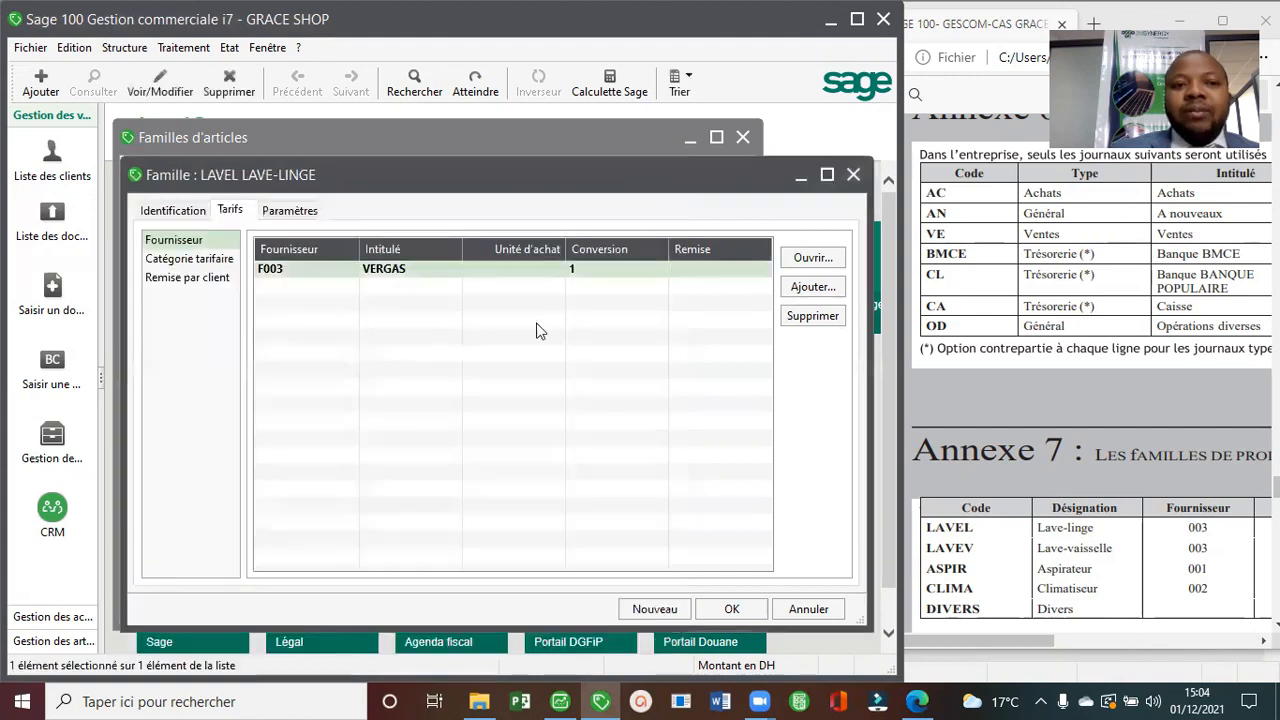
{"action": "left_click", "coordinate": [180, 212]}
{"action": "left_click", "coordinate": [231, 214]}
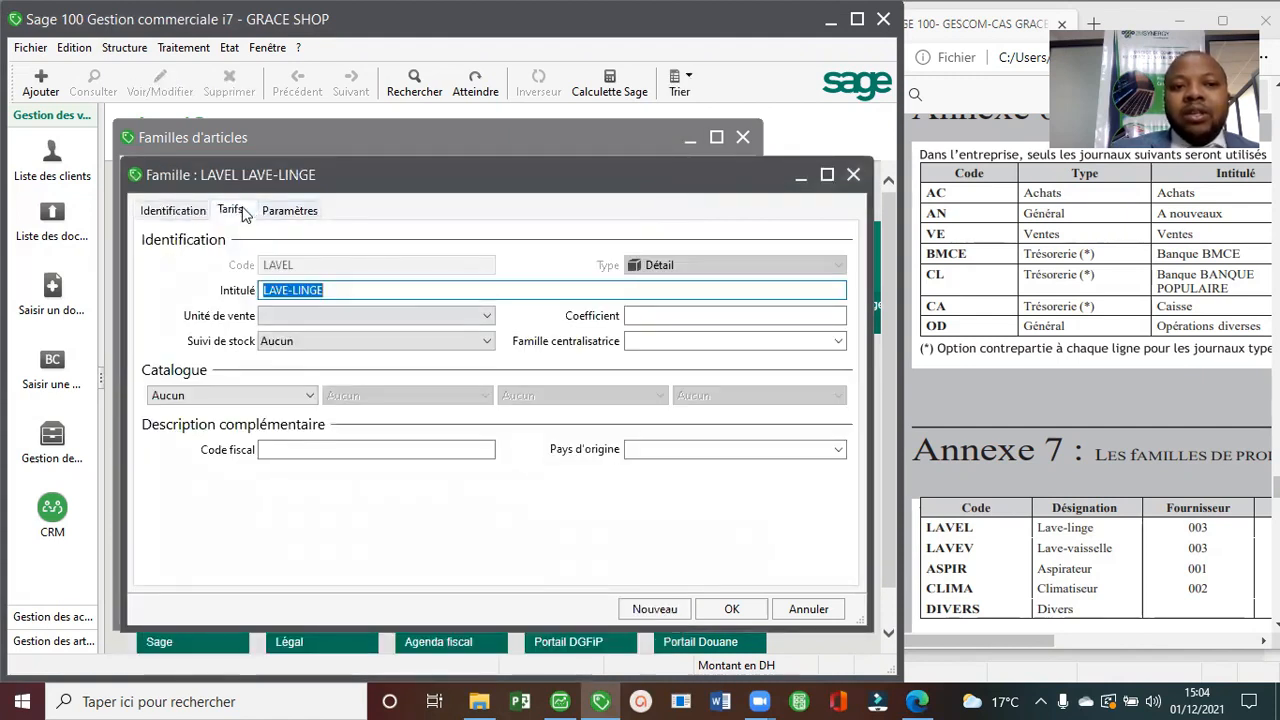
Set the LAVEL family's VENTE accounting to general account 711103 VENTE LAVE-LINGE with first tax code C20, and validate it.
{"action": "left_click", "coordinate": [298, 213]}
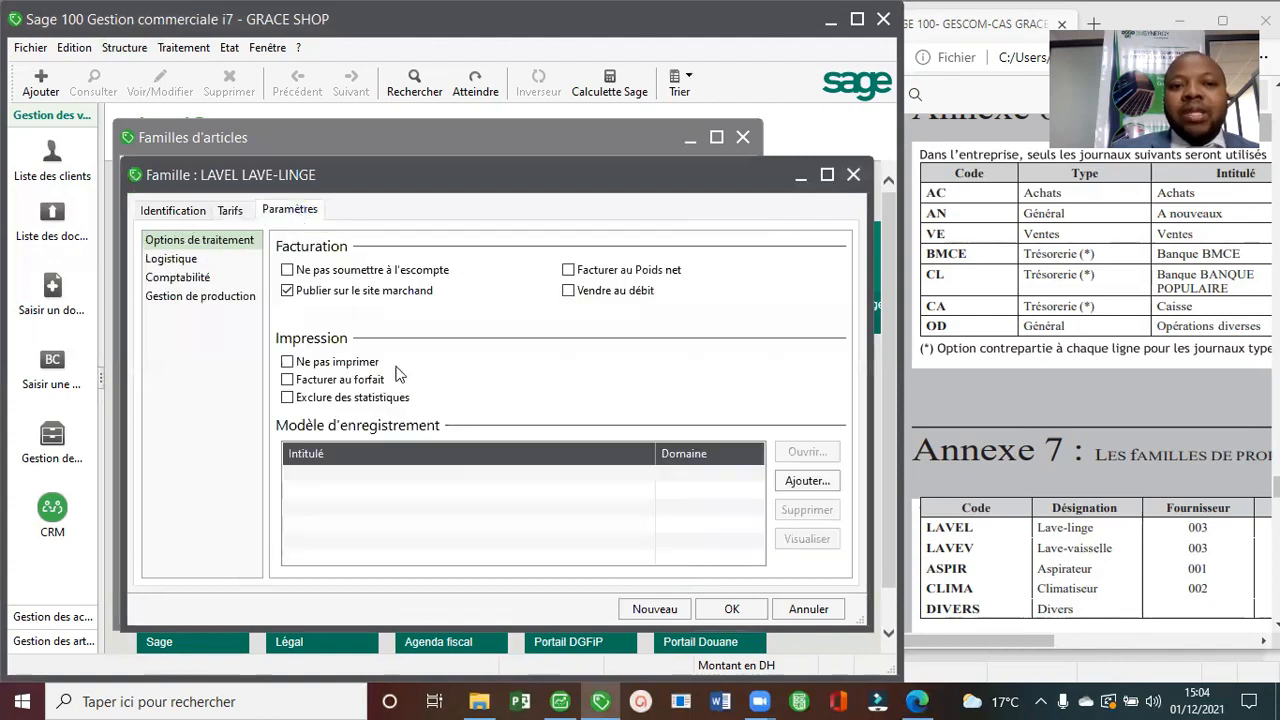
{"action": "left_click", "coordinate": [238, 280]}
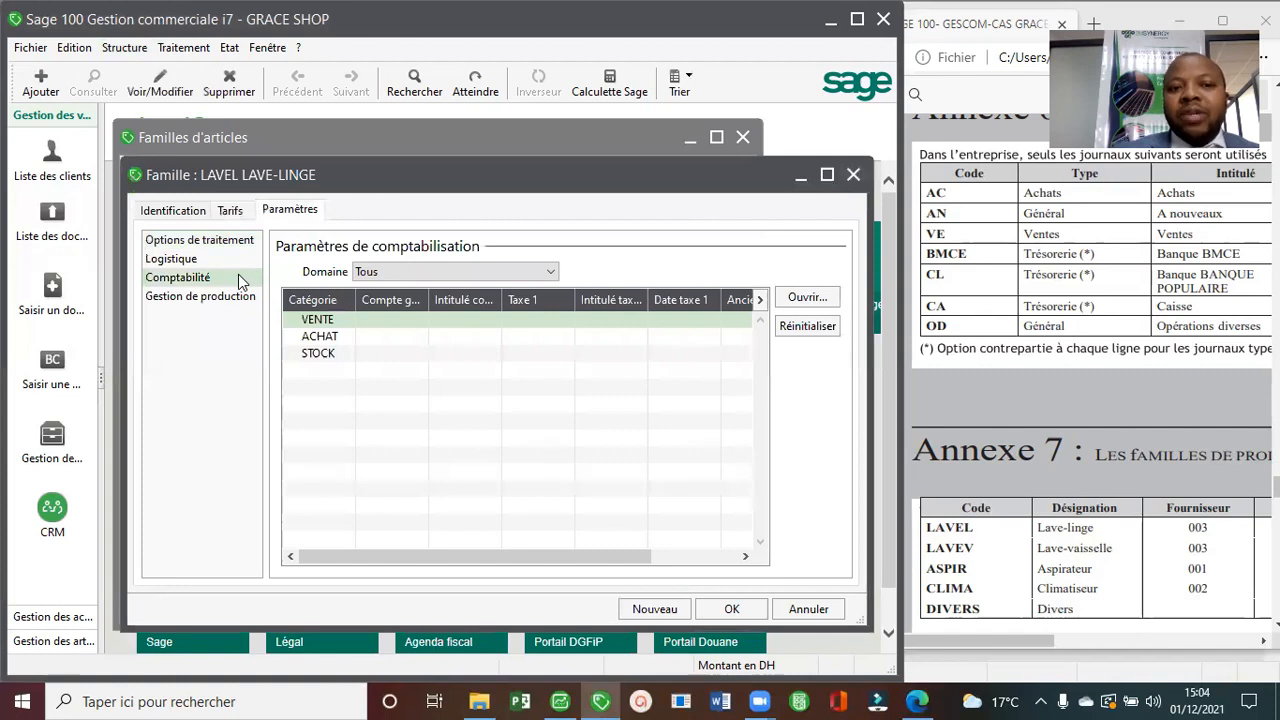
{"action": "double_click", "coordinate": [380, 320]}
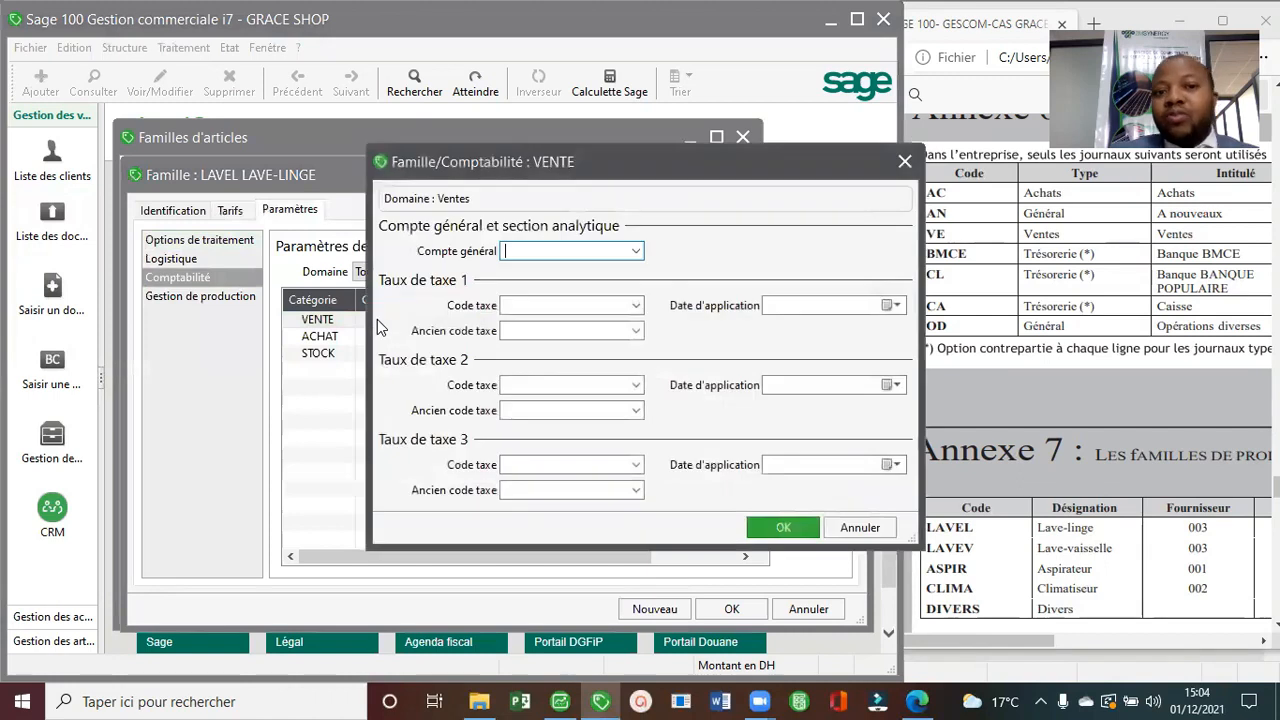
{"action": "left_click", "coordinate": [635, 253]}
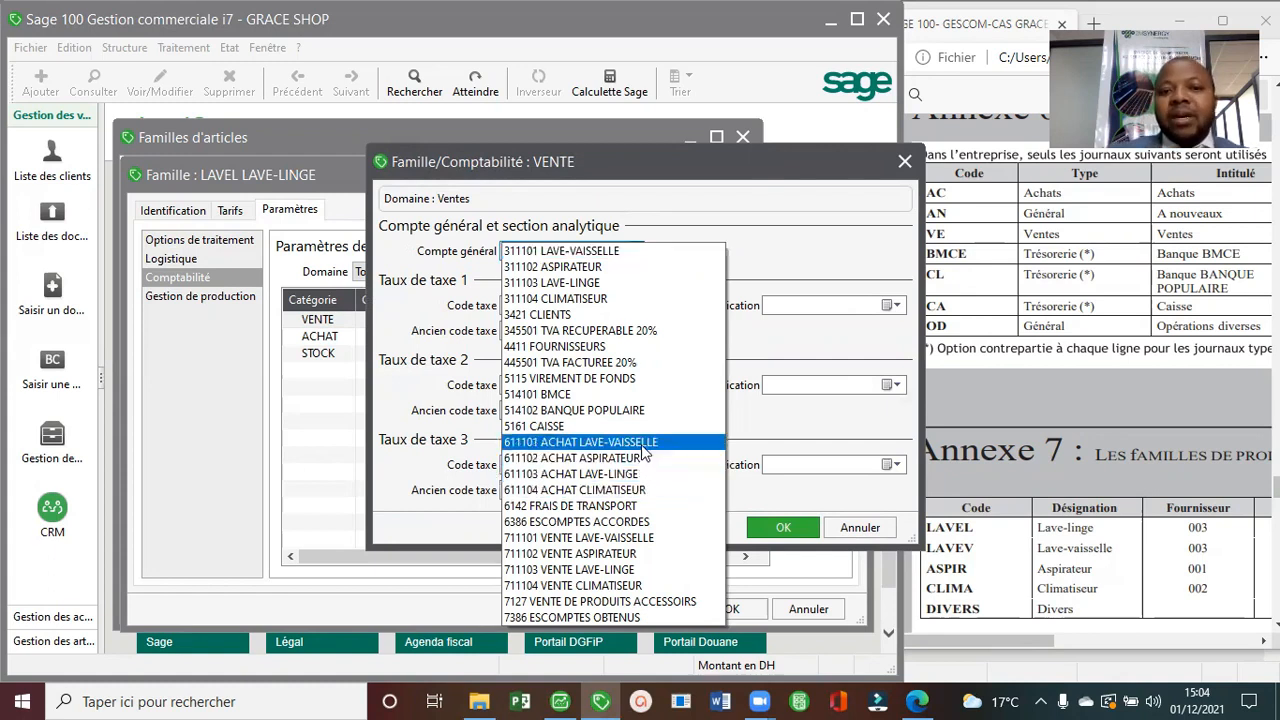
{"action": "left_click", "coordinate": [635, 575]}
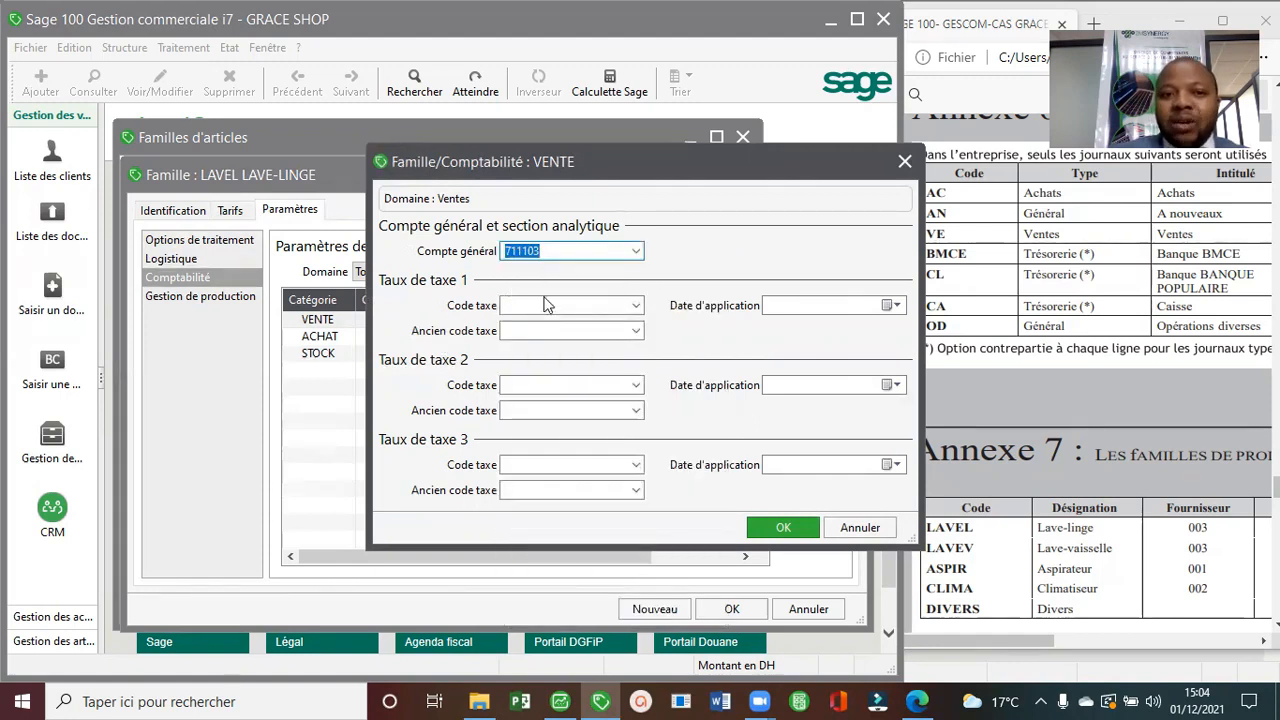
{"action": "left_click", "coordinate": [636, 306]}
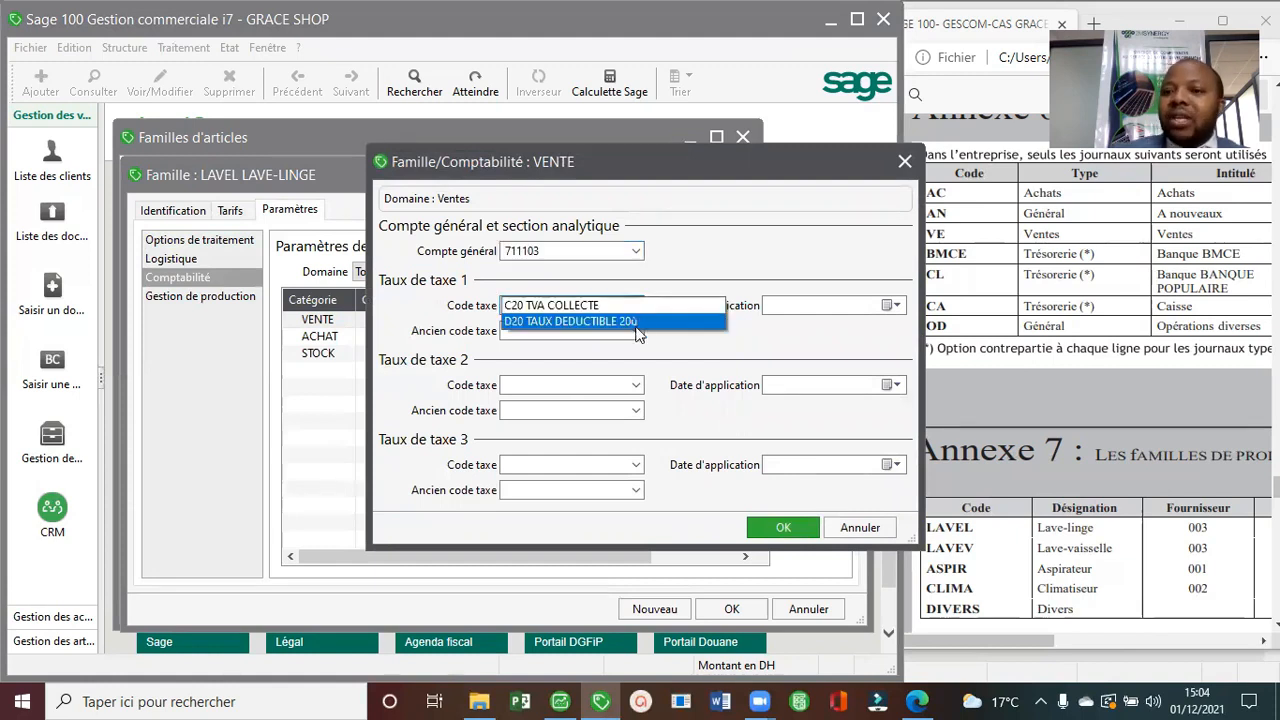
{"action": "left_click", "coordinate": [578, 305]}
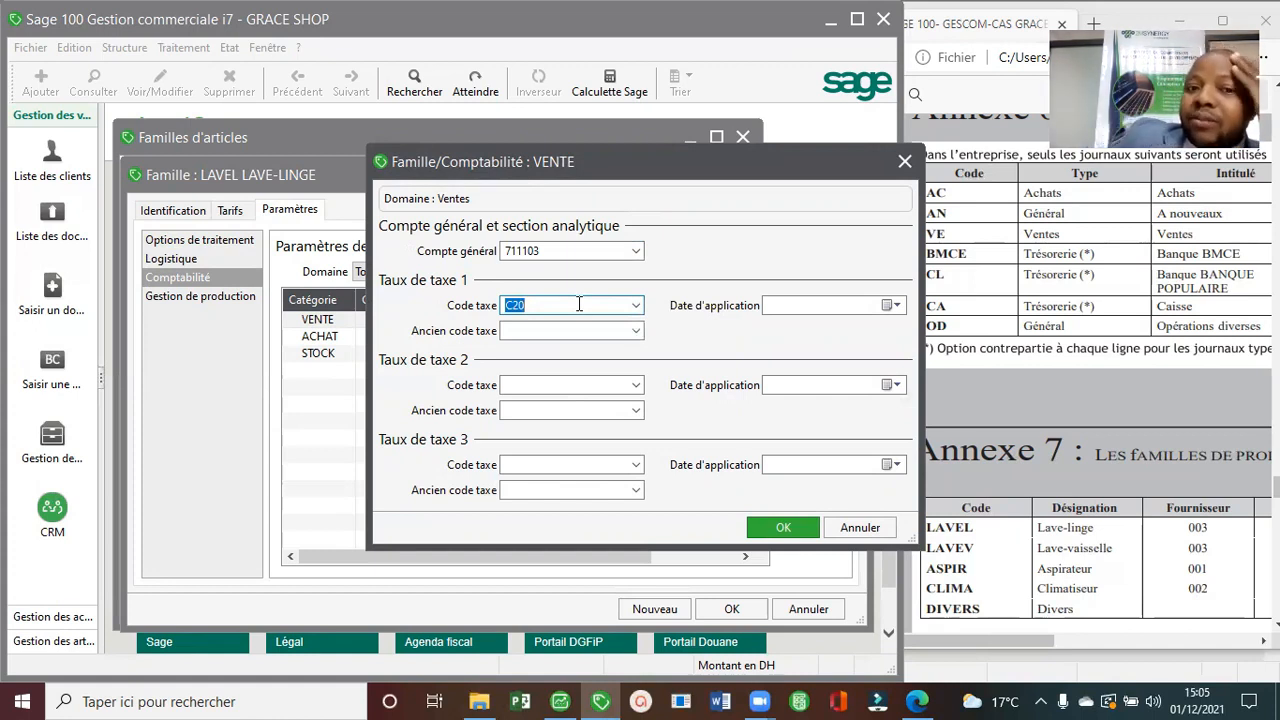
{"action": "left_click", "coordinate": [778, 526]}
Set the LAVEL family's ACHAT accounting to general account 611103 ACHAT LAVE-LINGE with first tax code D20, and validate it.
{"action": "double_click", "coordinate": [435, 335]}
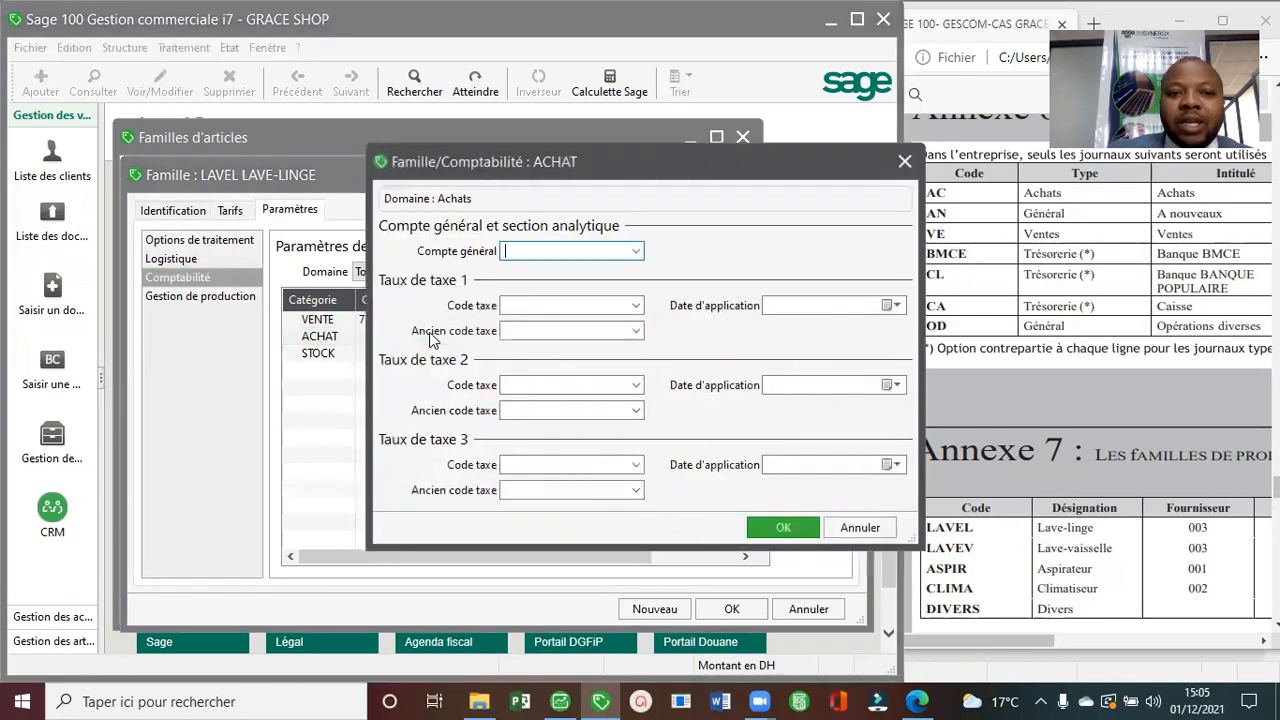
{"action": "left_click", "coordinate": [637, 252]}
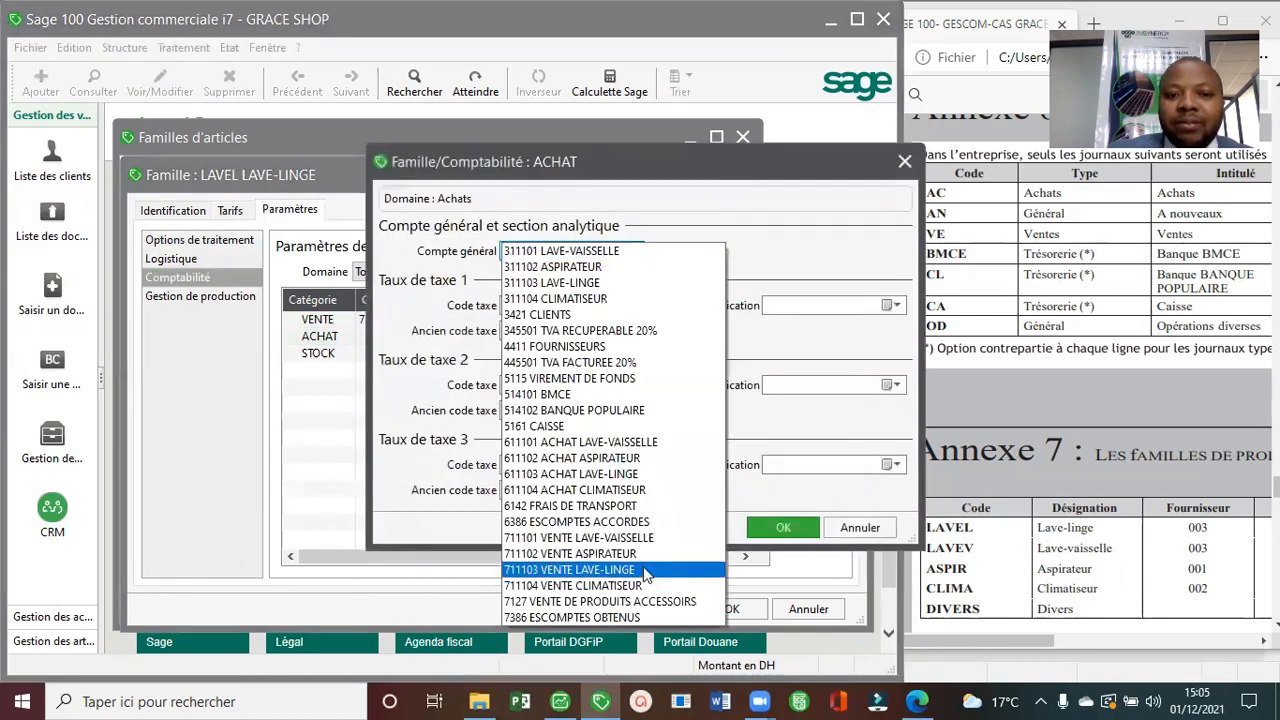
{"action": "left_click", "coordinate": [597, 474]}
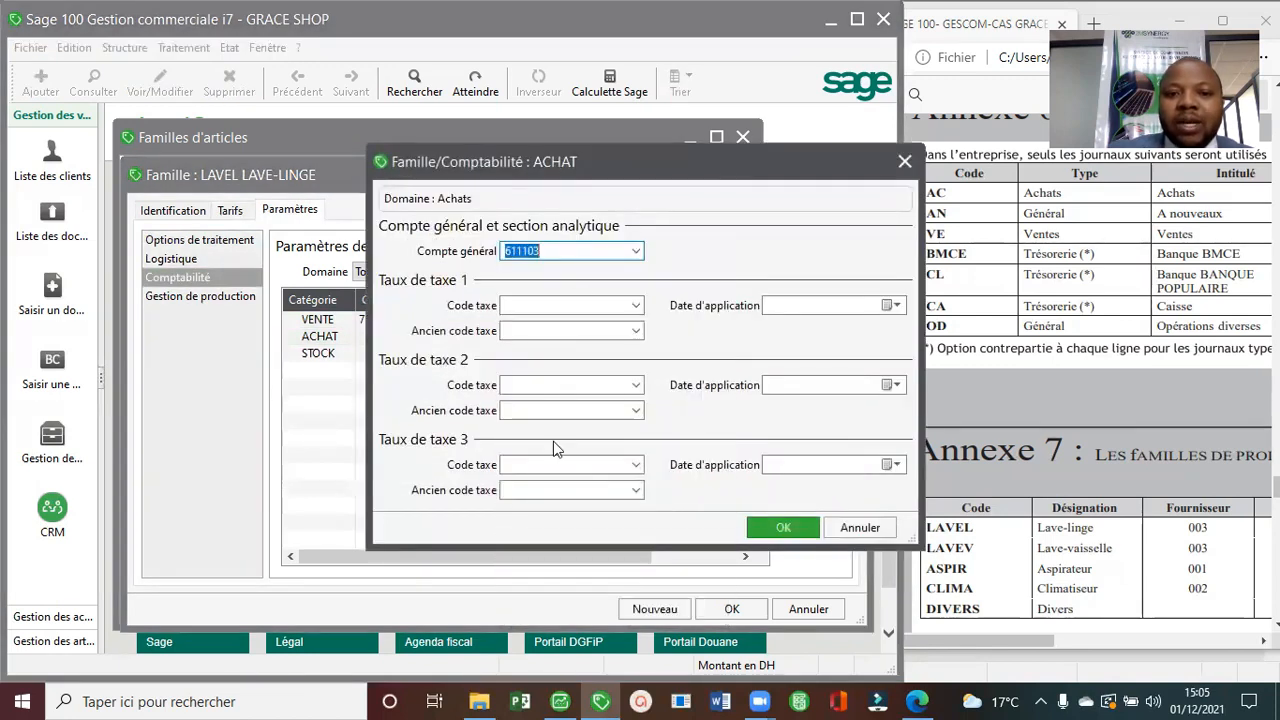
{"action": "left_click", "coordinate": [631, 305]}
{"action": "left_click", "coordinate": [630, 319]}
{"action": "left_click", "coordinate": [789, 528]}
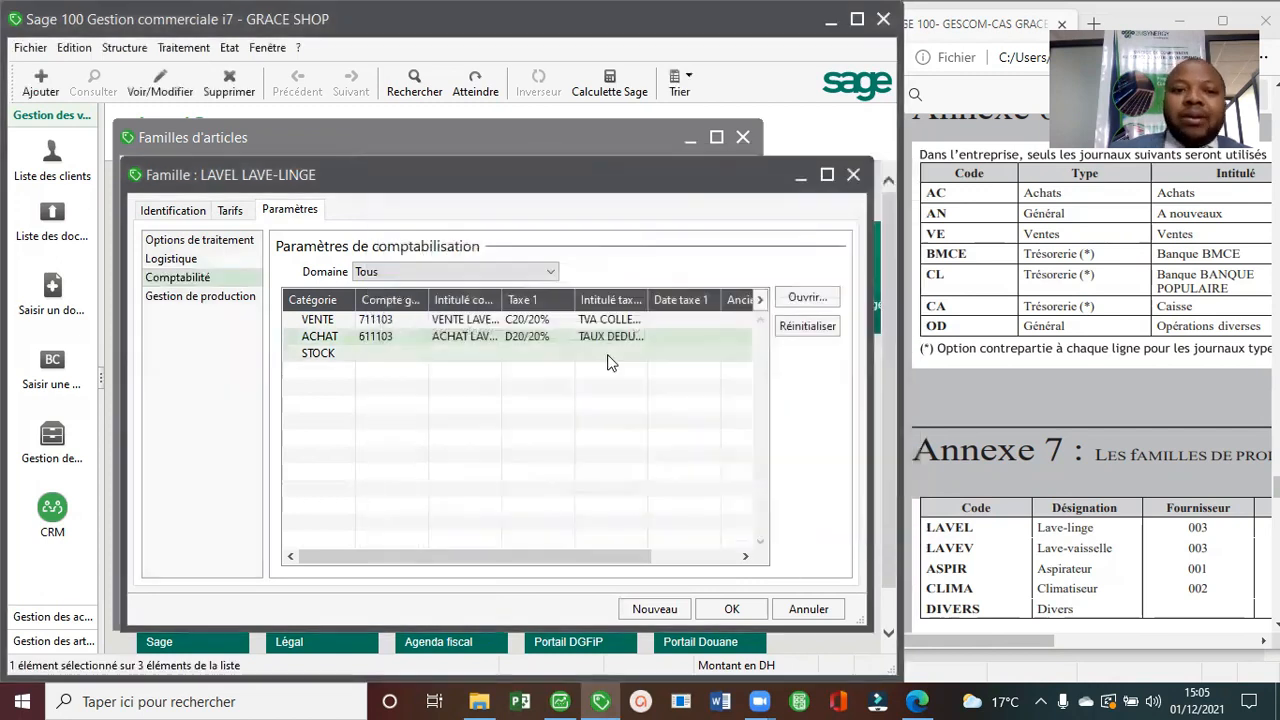
Set the LAVEL family's STOCK accounting to general account 311103 LAVE-LINGE and validate it.
{"action": "double_click", "coordinate": [370, 350]}
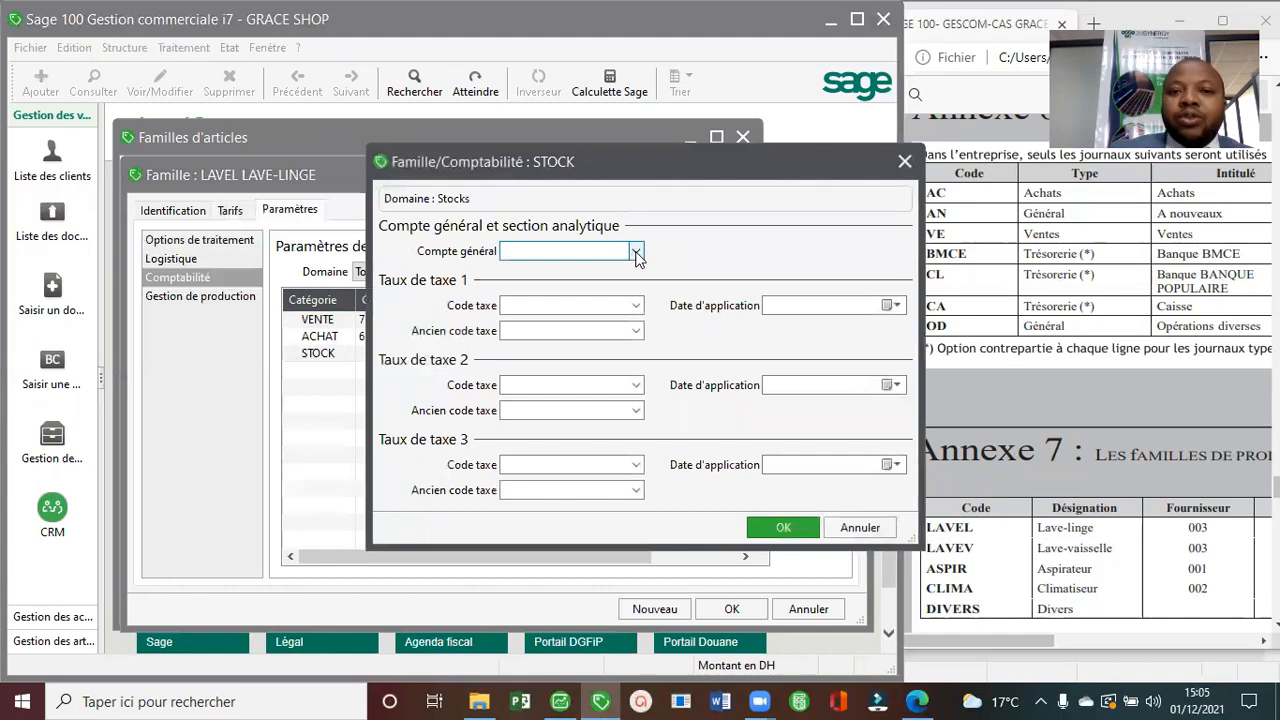
{"action": "left_click", "coordinate": [634, 251]}
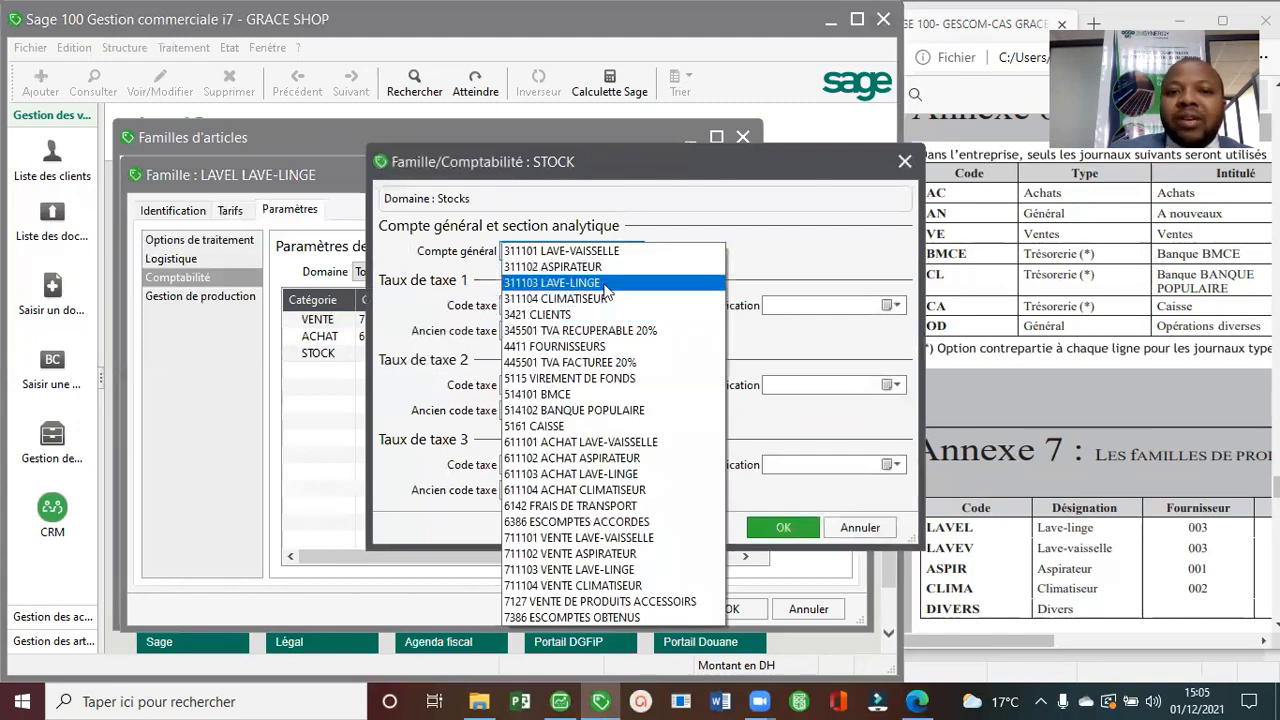
{"action": "left_click", "coordinate": [604, 283]}
{"action": "left_click", "coordinate": [800, 530]}
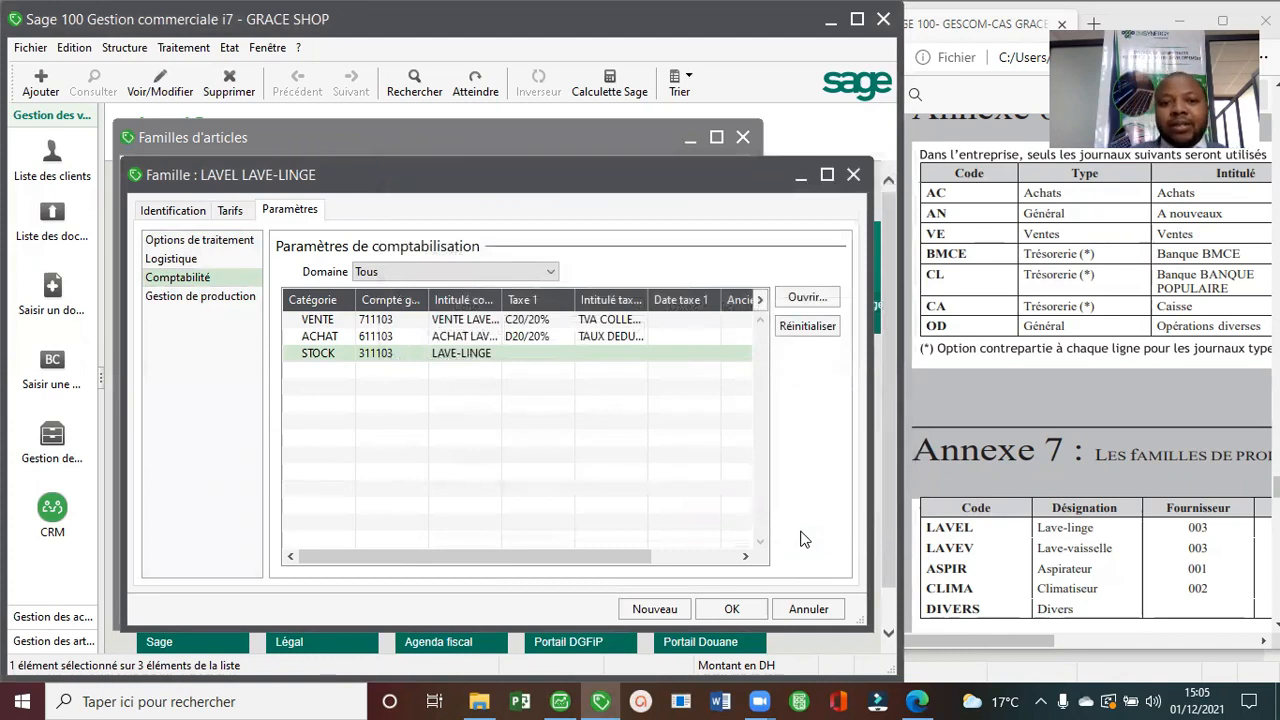
Start a new Détail product family with code LAVEV and title LAVE-VAISSELLE.
{"action": "left_click", "coordinate": [172, 210]}
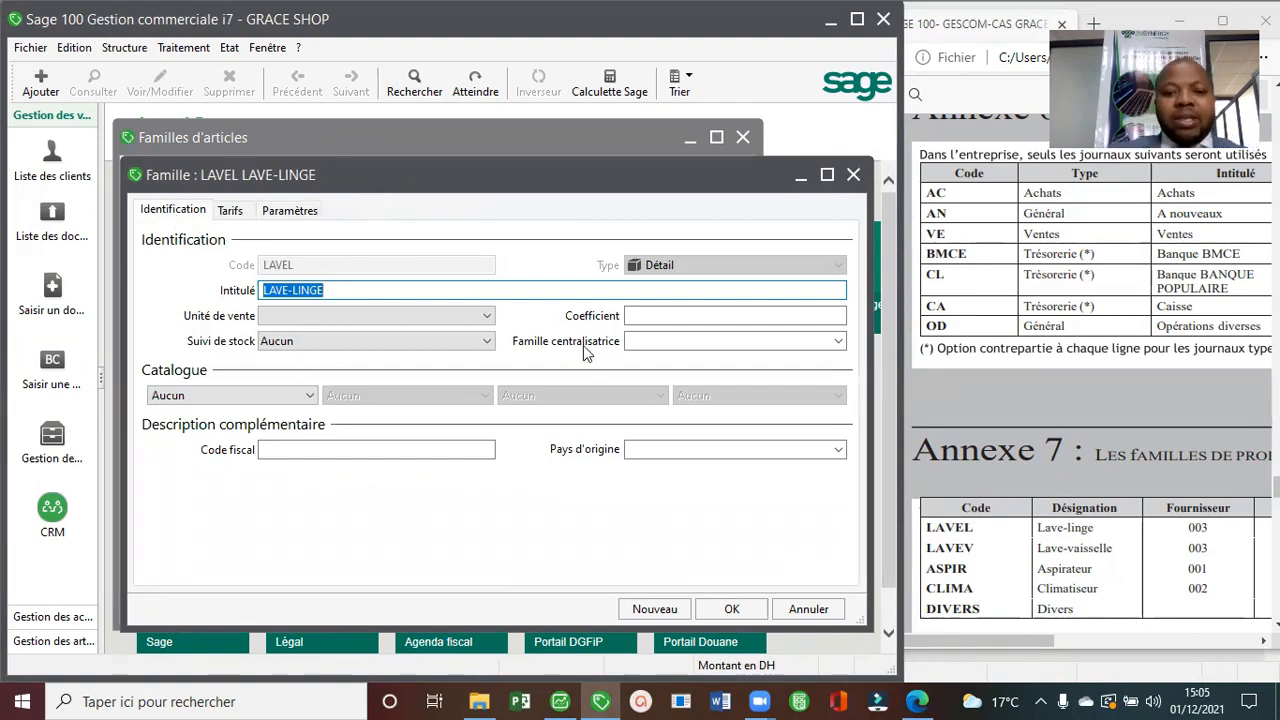
{"action": "left_click", "coordinate": [654, 607]}
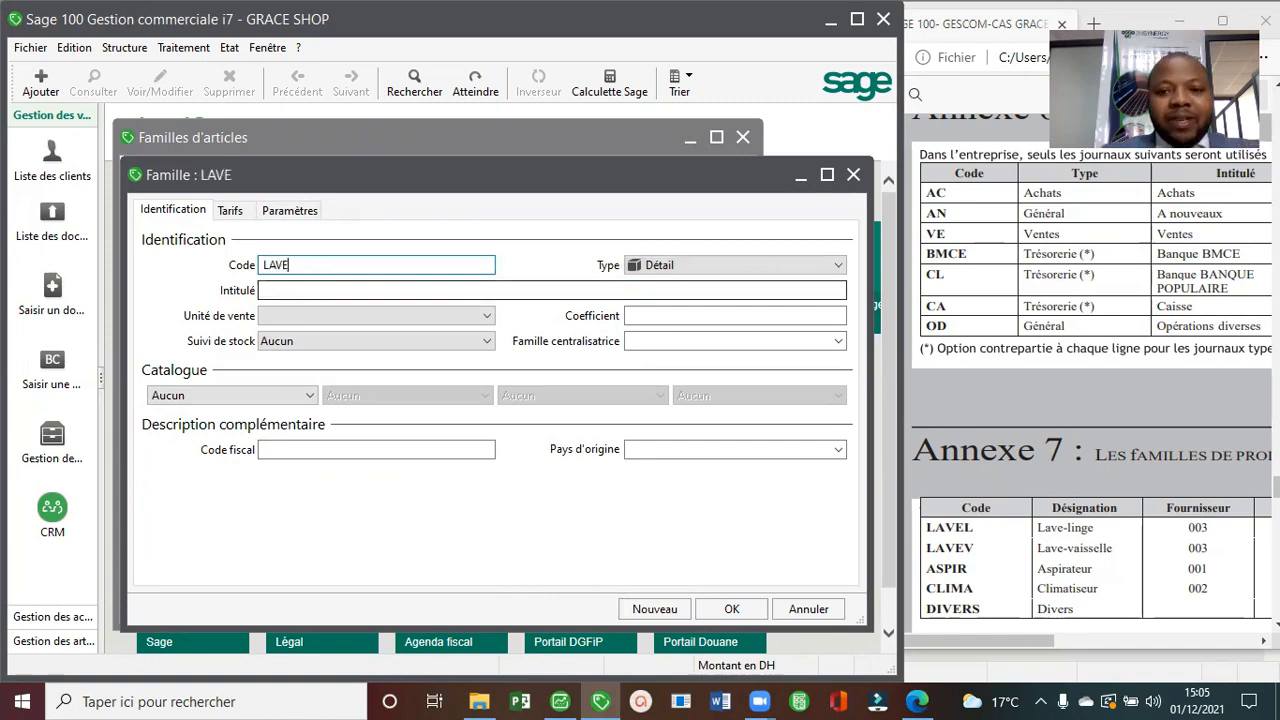
{"action": "type", "text": "LAVEV"}
{"action": "key", "text": "Tab"}
{"action": "key", "text": "Tab"}
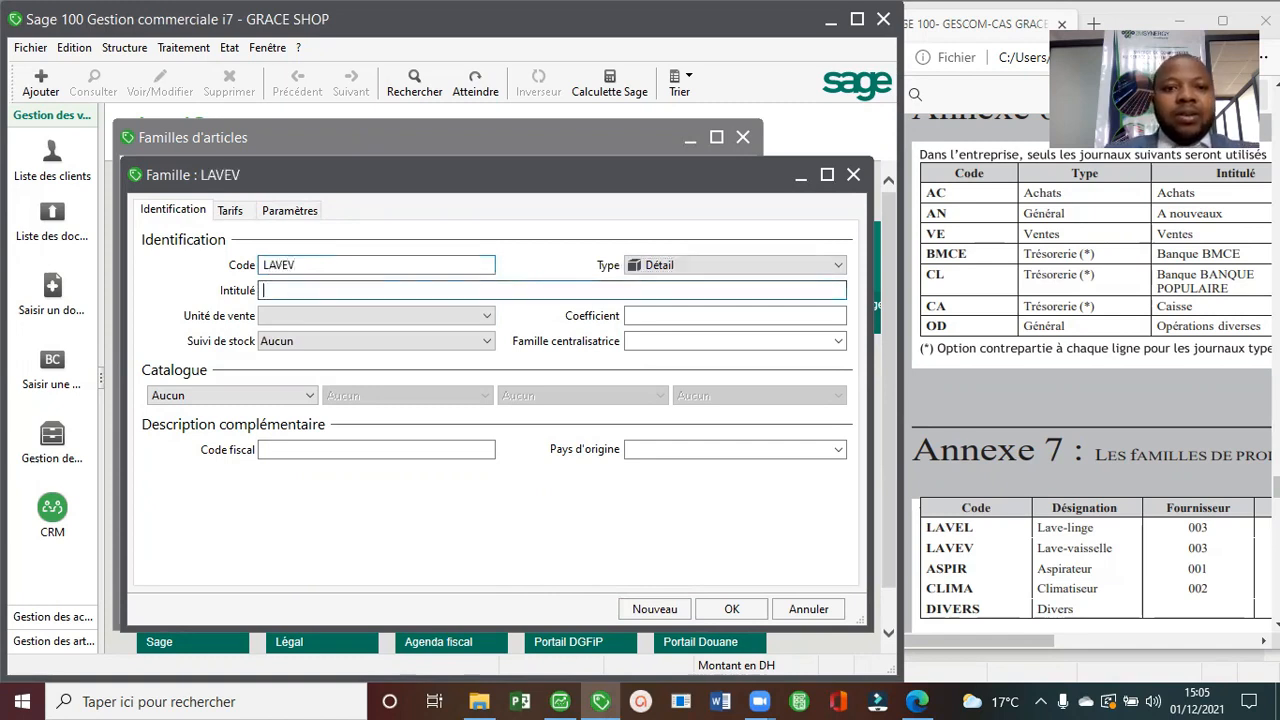
{"action": "type", "text": "LAVE-VAISSELLE"}
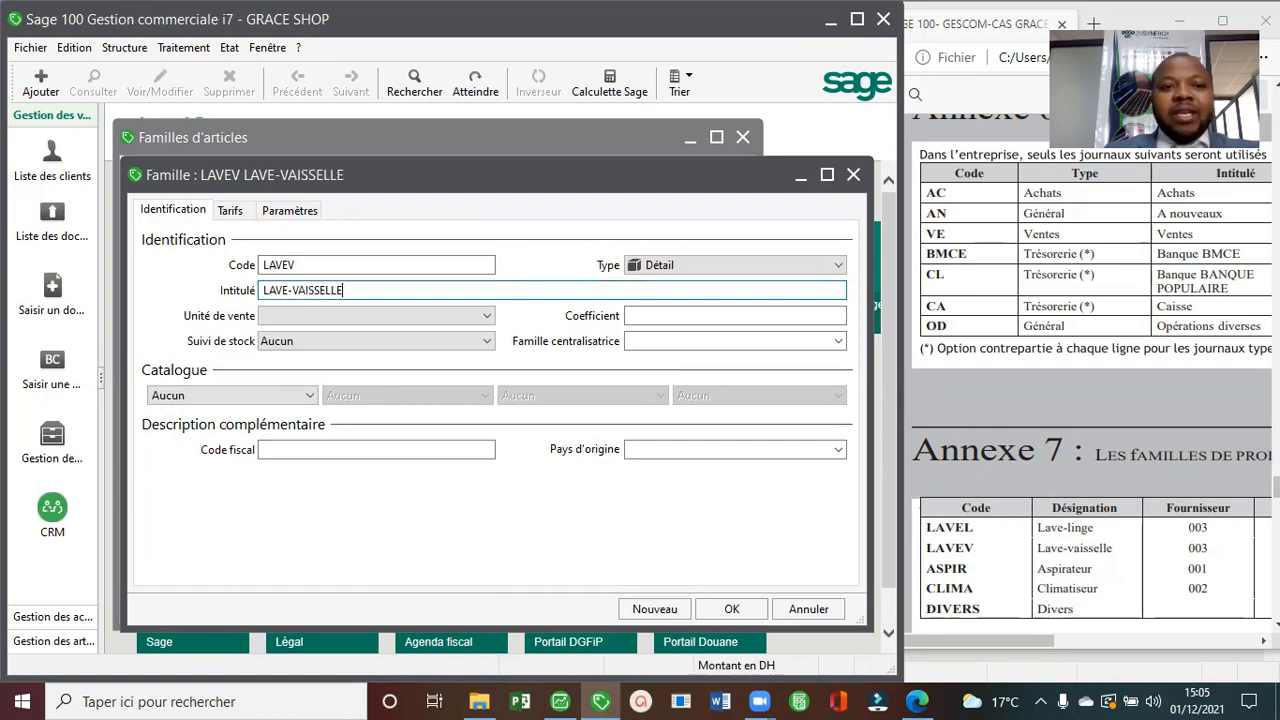
Add F003 VERGAS as the supplier in the LAVEV family's price settings.
{"action": "left_click", "coordinate": [232, 209]}
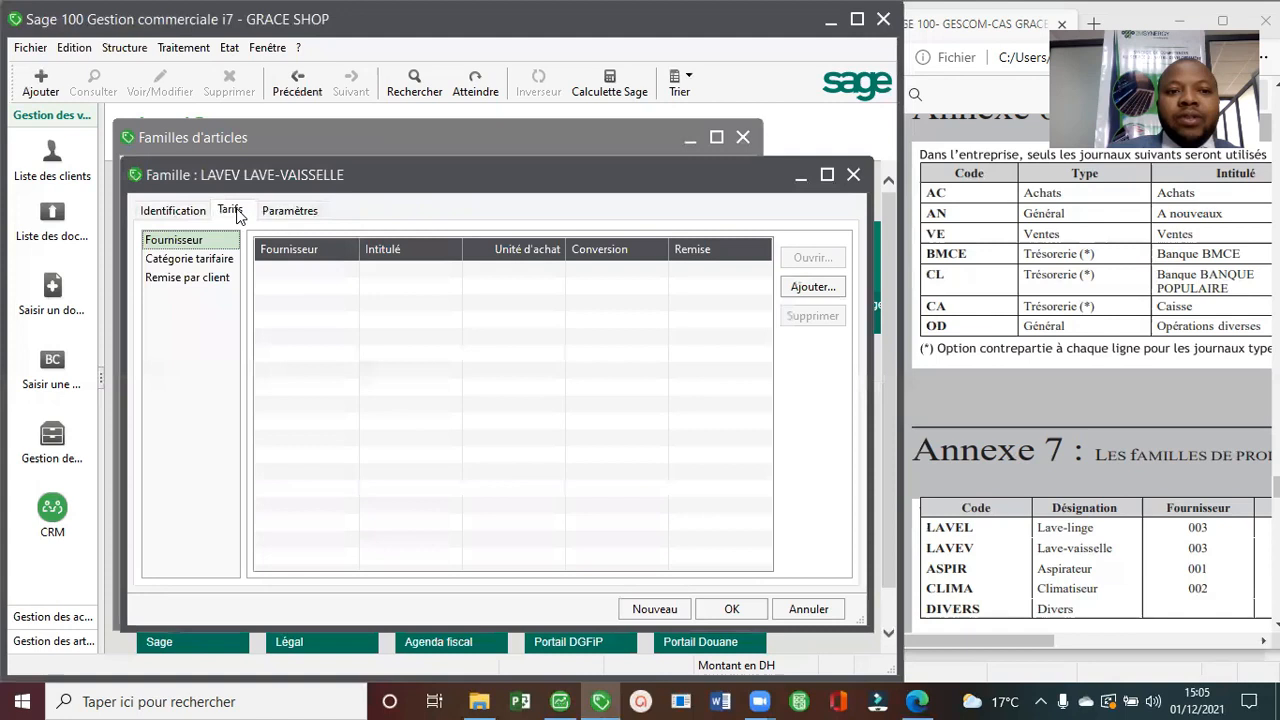
{"action": "left_click", "coordinate": [834, 288]}
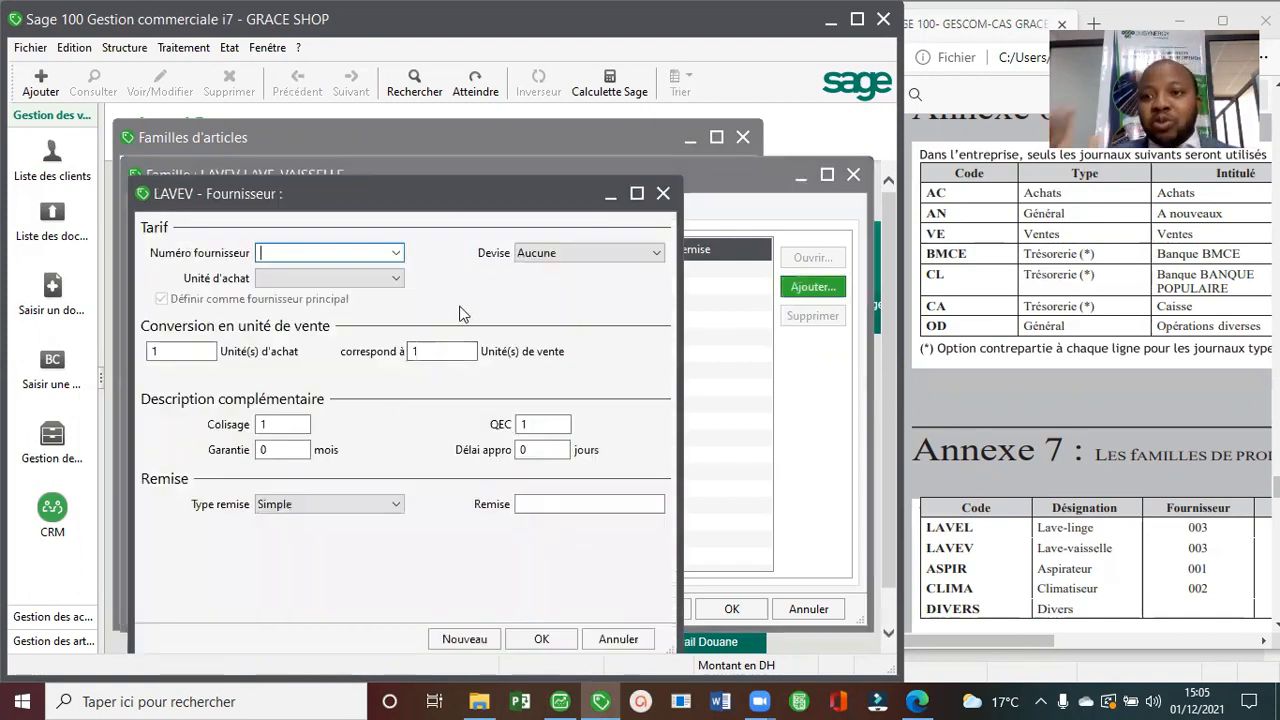
{"action": "left_click", "coordinate": [396, 255]}
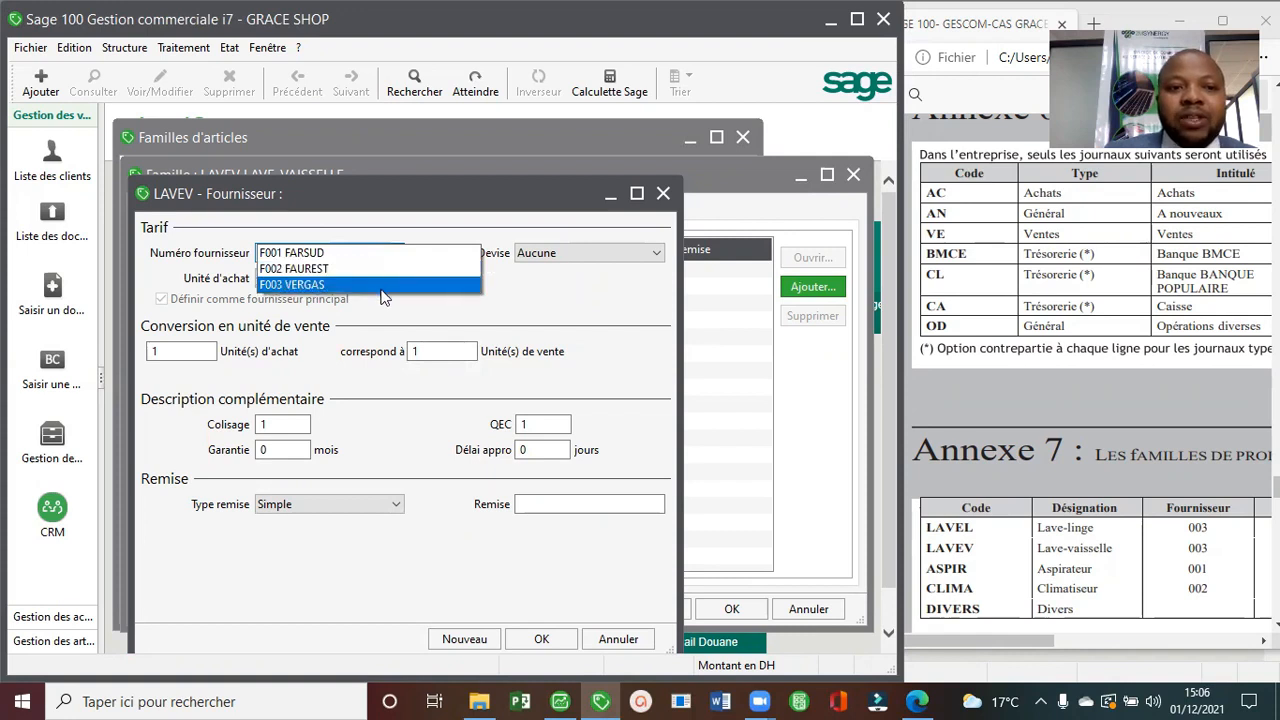
{"action": "left_click", "coordinate": [381, 288]}
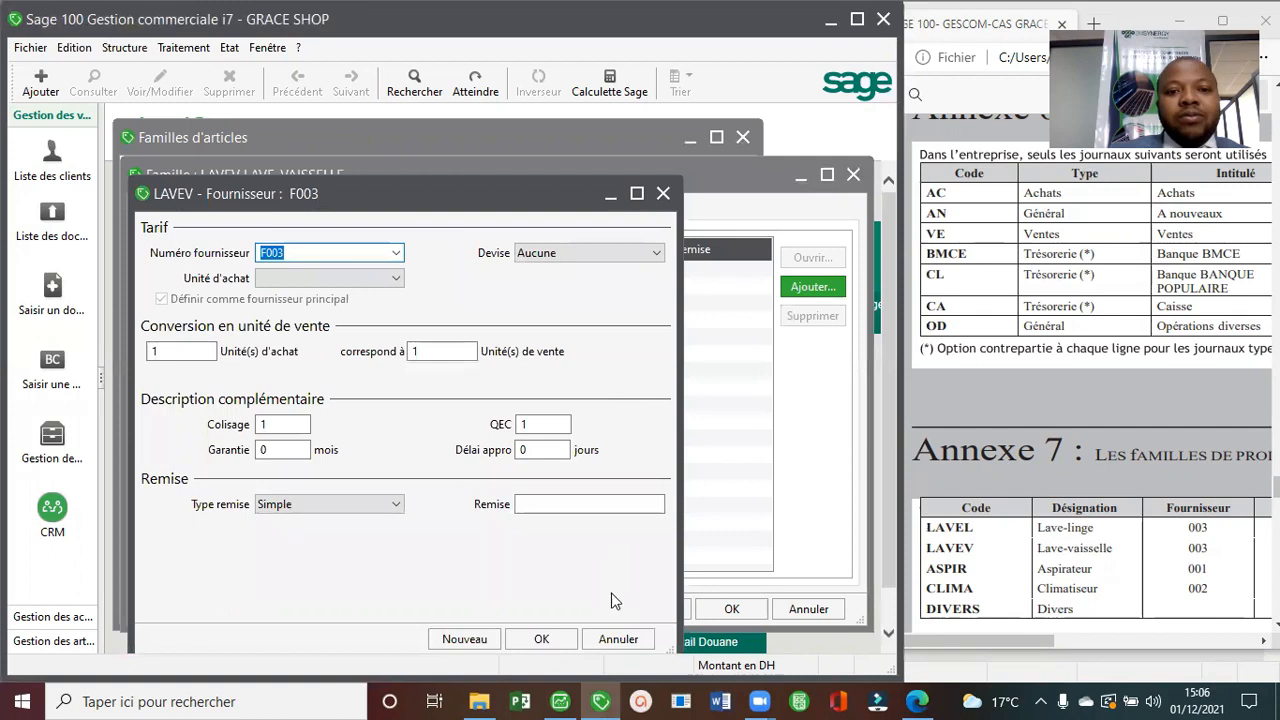
{"action": "left_click", "coordinate": [560, 648]}
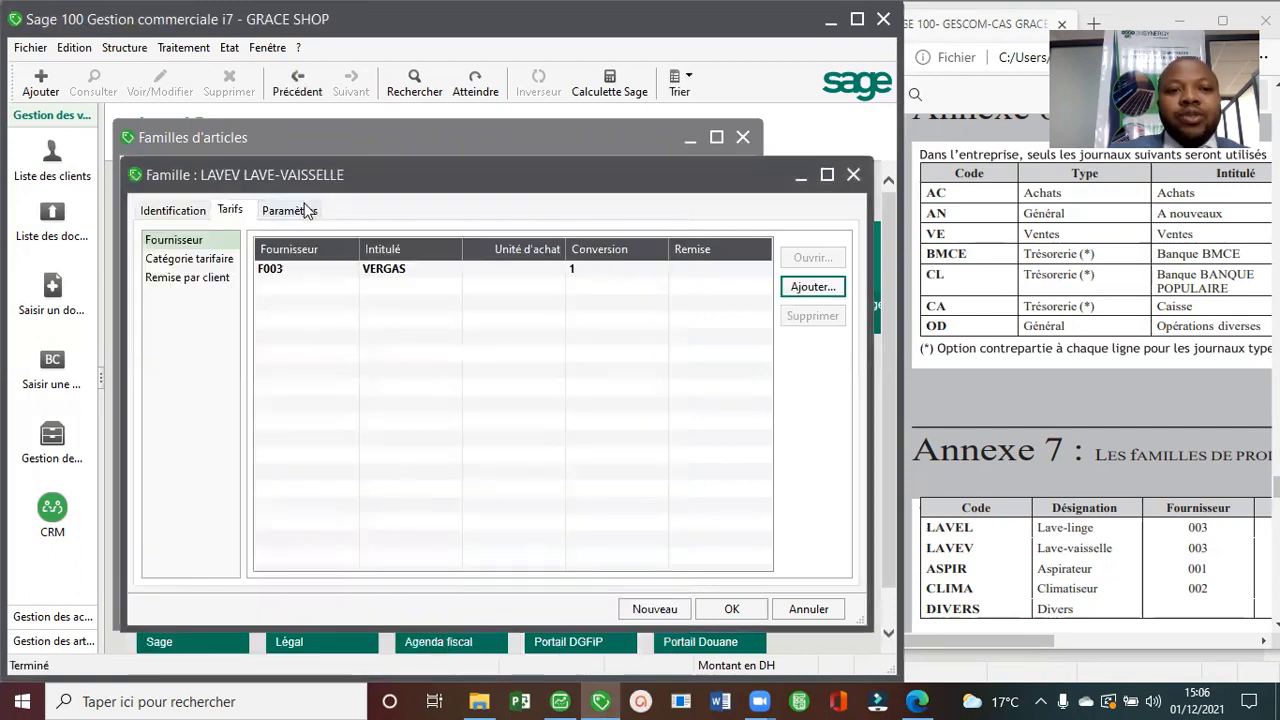
Set the LAVEV family's VENTE accounting to general account 711101 VENTE LAVE-VAISSELLE with first tax code C20, and validate it.
{"action": "left_click", "coordinate": [305, 210]}
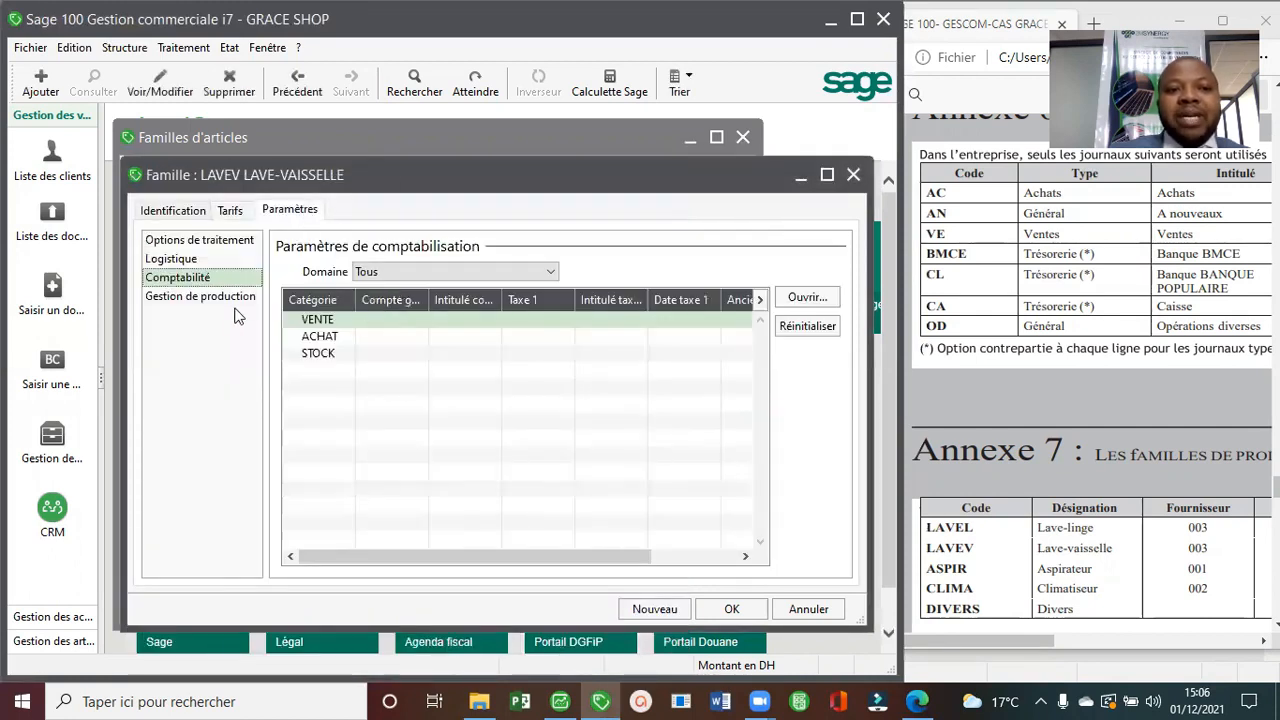
{"action": "double_click", "coordinate": [386, 322]}
{"action": "left_click", "coordinate": [635, 251]}
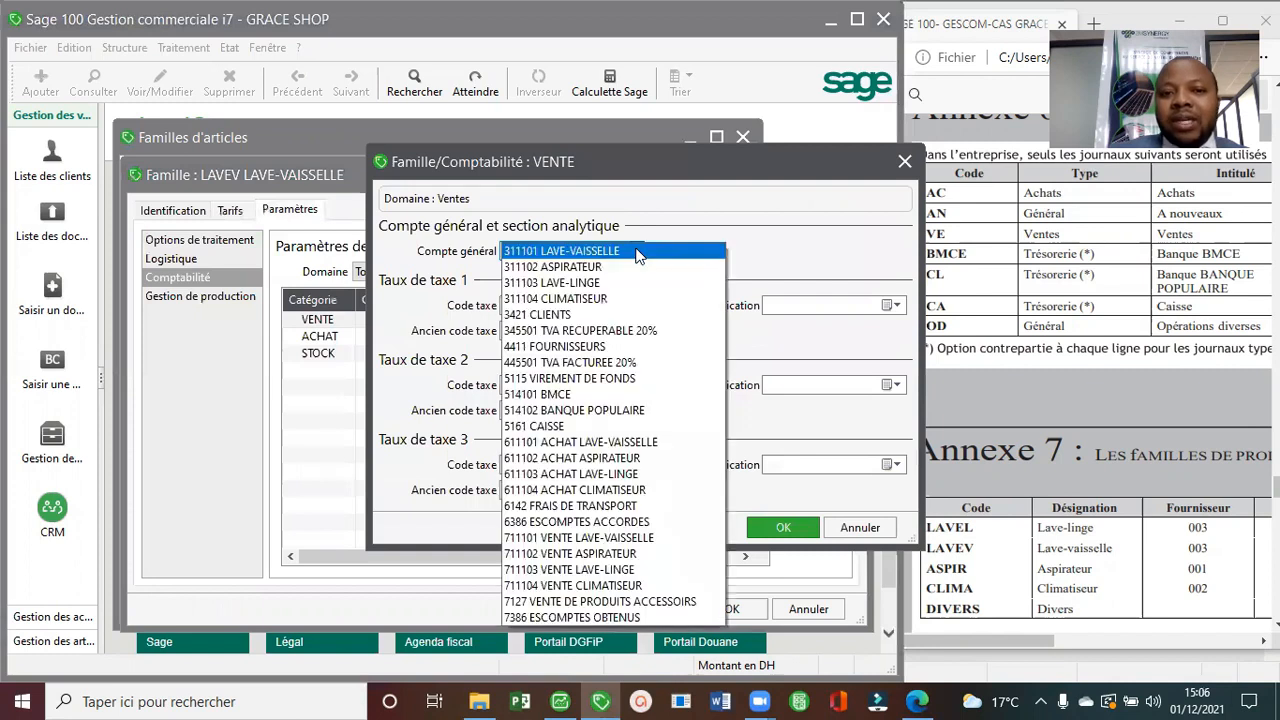
{"action": "left_click", "coordinate": [598, 538]}
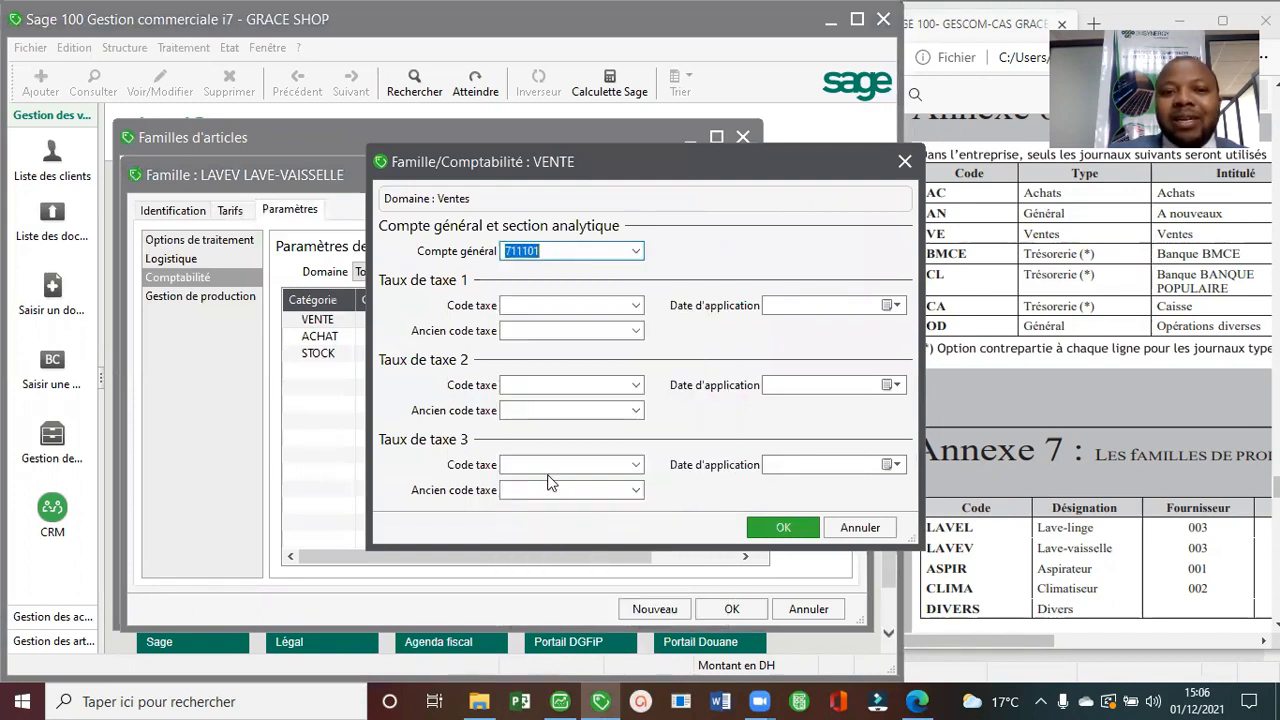
{"action": "left_click", "coordinate": [622, 302]}
{"action": "left_click", "coordinate": [613, 307]}
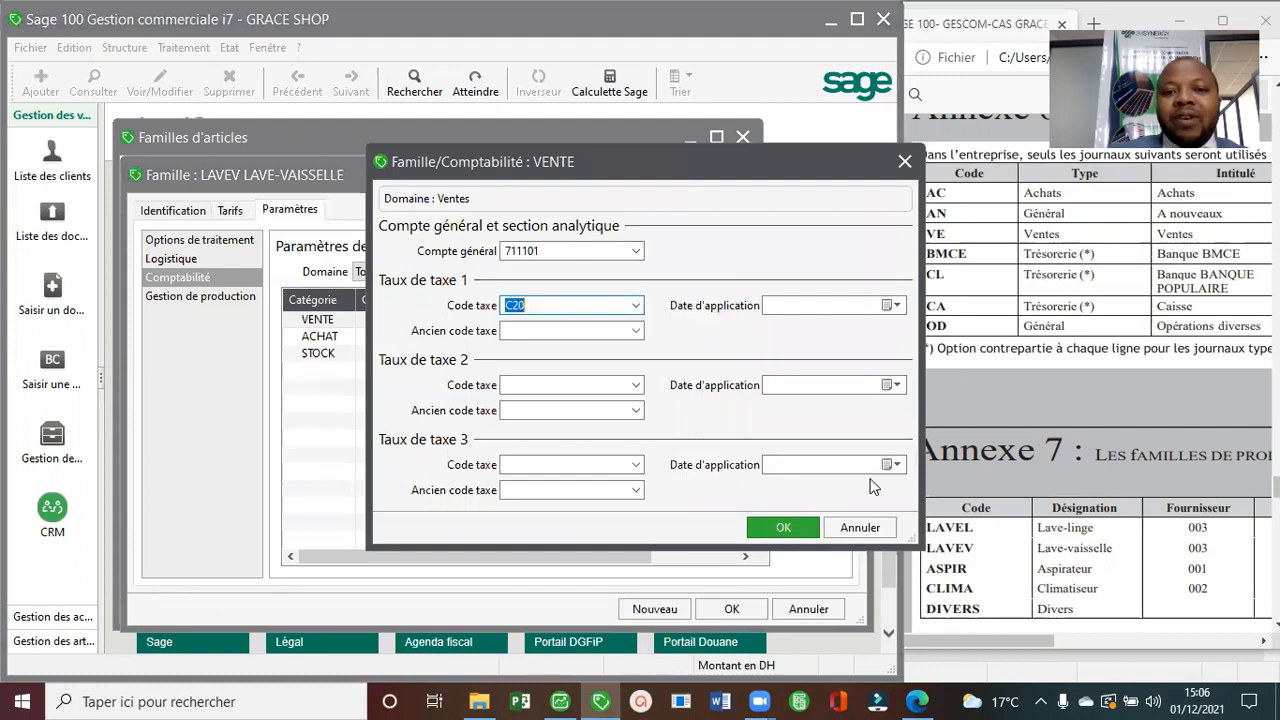
{"action": "left_click", "coordinate": [790, 528]}
Set the LAVEV family's ACHAT accounting to general account 611101 ACHAT LAVE-VAISSELLE with first tax code D20, and validate it.
{"action": "left_click", "coordinate": [369, 338]}
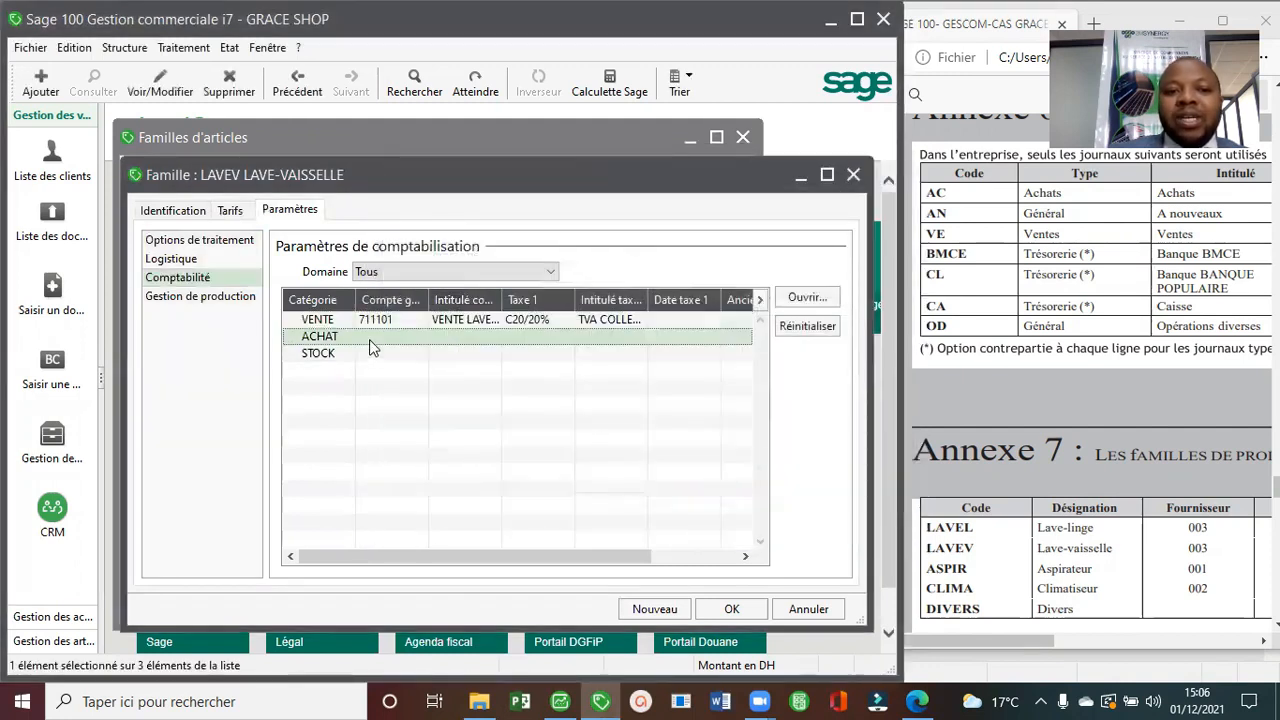
{"action": "double_click", "coordinate": [369, 339]}
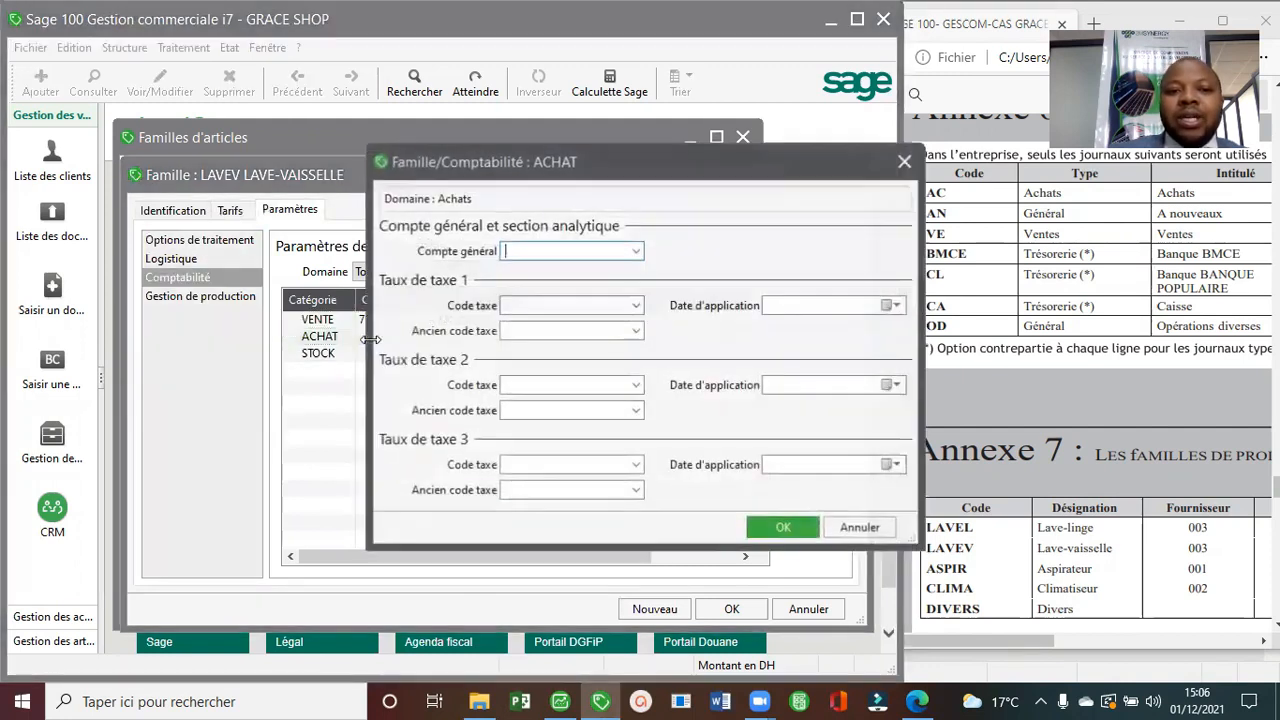
{"action": "left_click", "coordinate": [630, 251]}
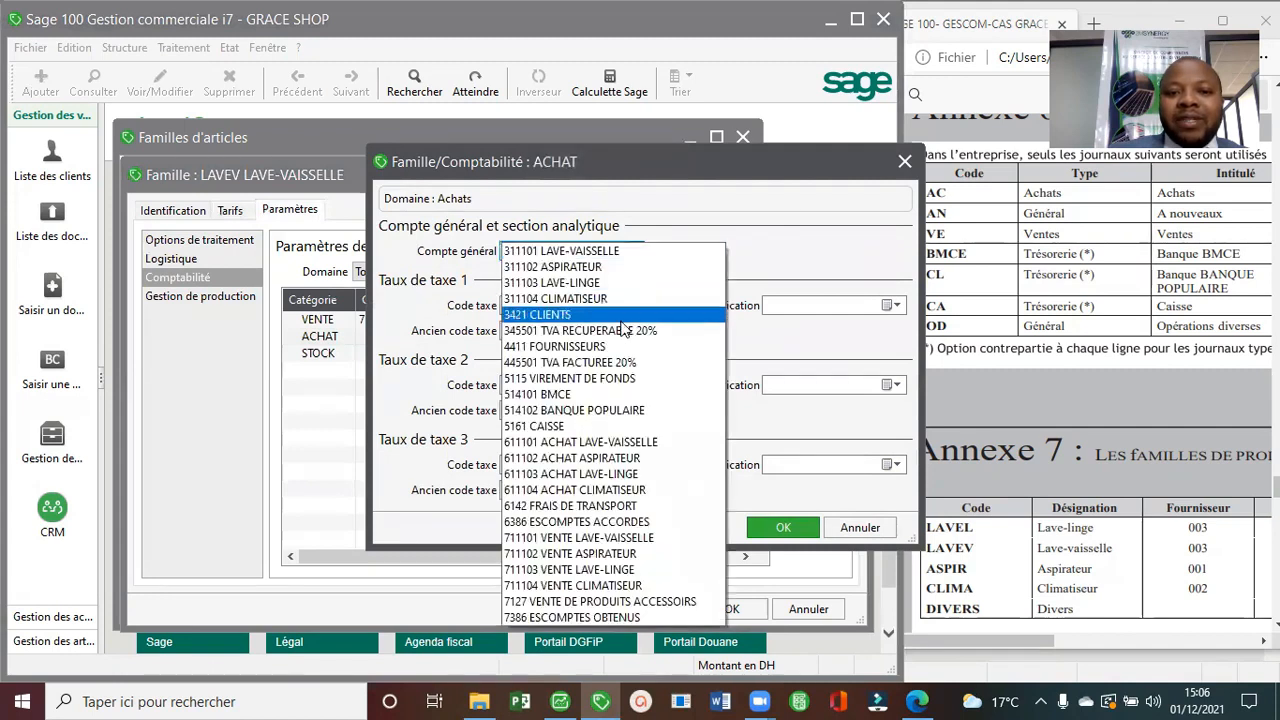
{"action": "left_click", "coordinate": [619, 448]}
{"action": "left_click", "coordinate": [630, 305]}
{"action": "left_click", "coordinate": [632, 332]}
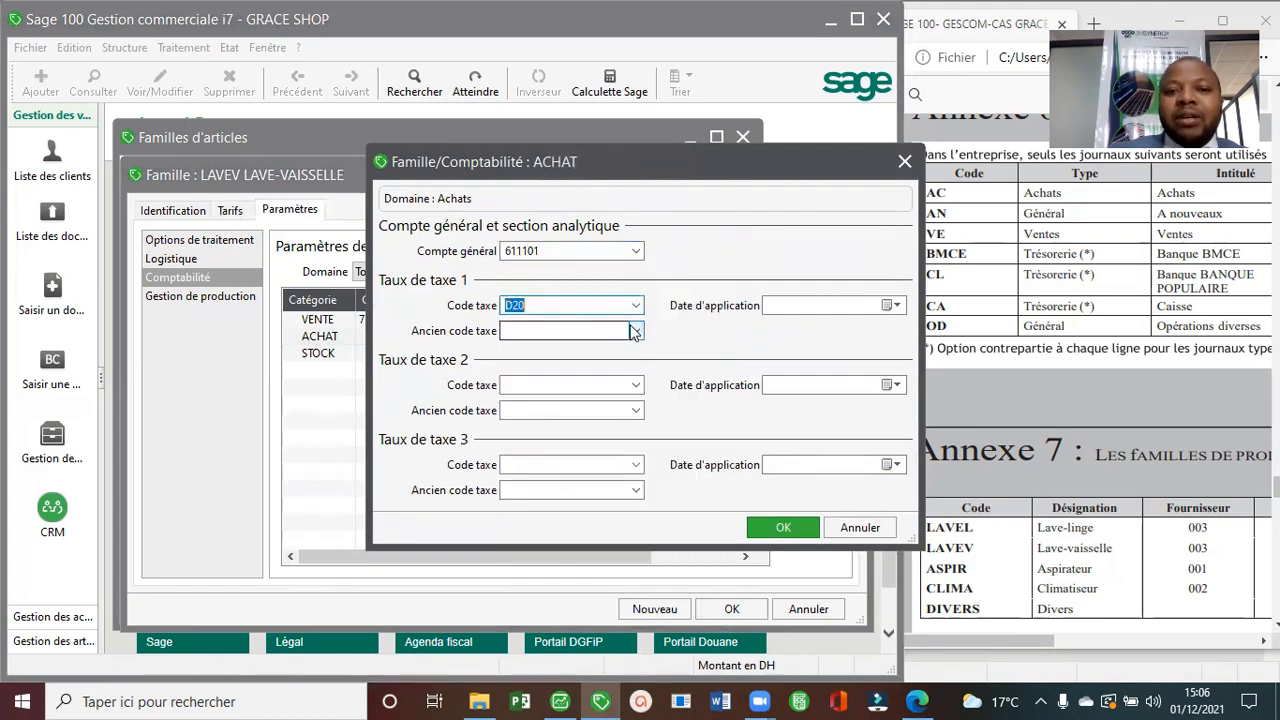
{"action": "left_click", "coordinate": [783, 527]}
Set the LAVEV family's STOCK accounting to general account 311101 LAVE-VAISSELLE and validate it.
{"action": "left_click", "coordinate": [392, 356]}
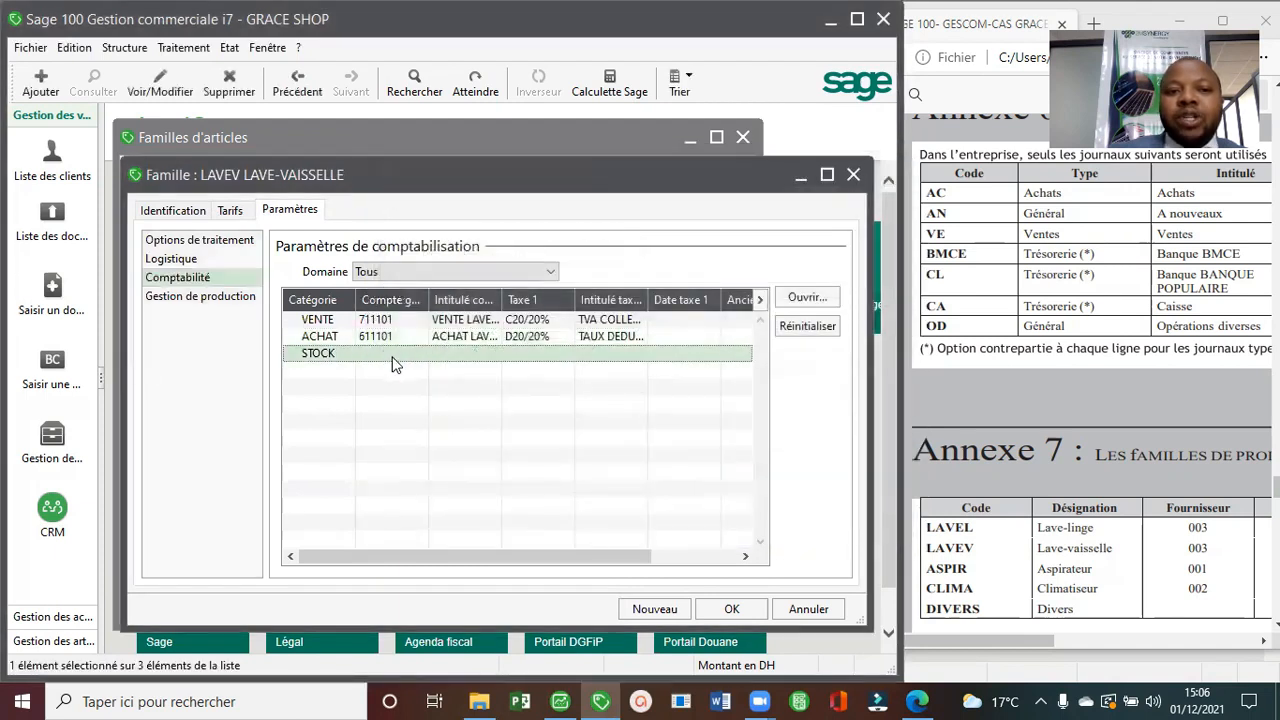
{"action": "double_click", "coordinate": [392, 356]}
{"action": "left_click", "coordinate": [633, 249]}
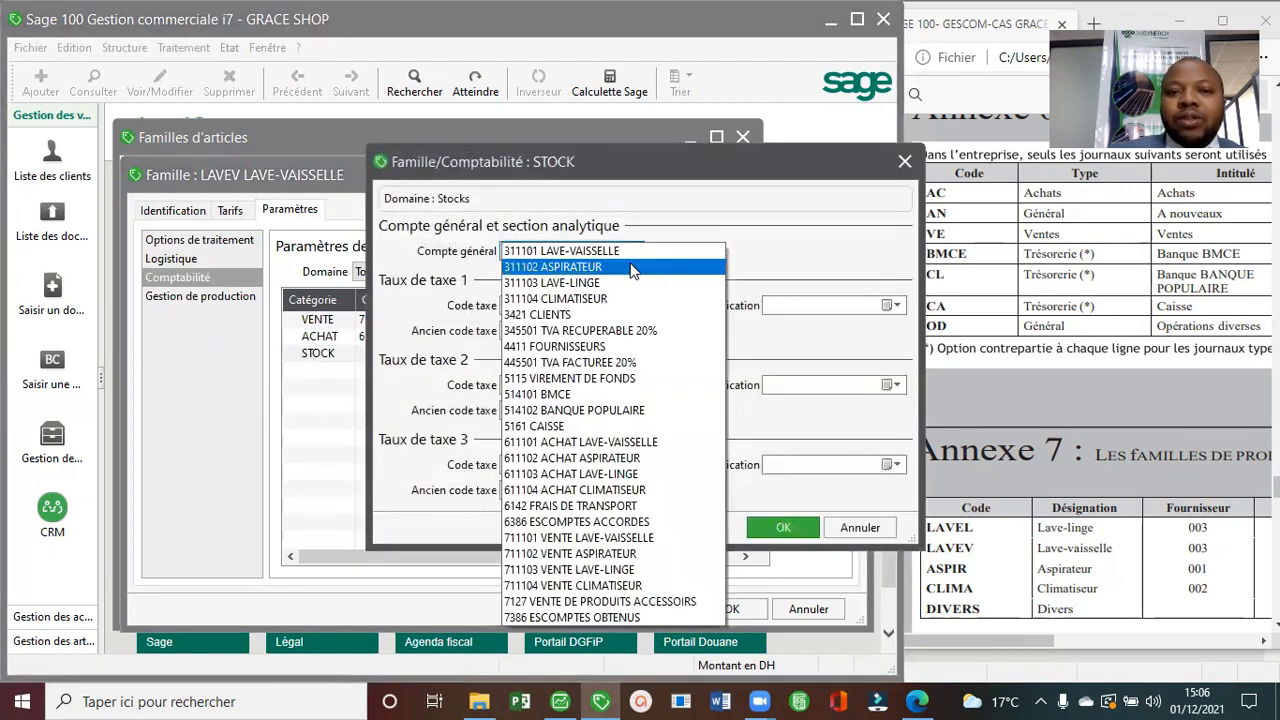
{"action": "left_click", "coordinate": [610, 254]}
{"action": "left_click", "coordinate": [783, 527]}
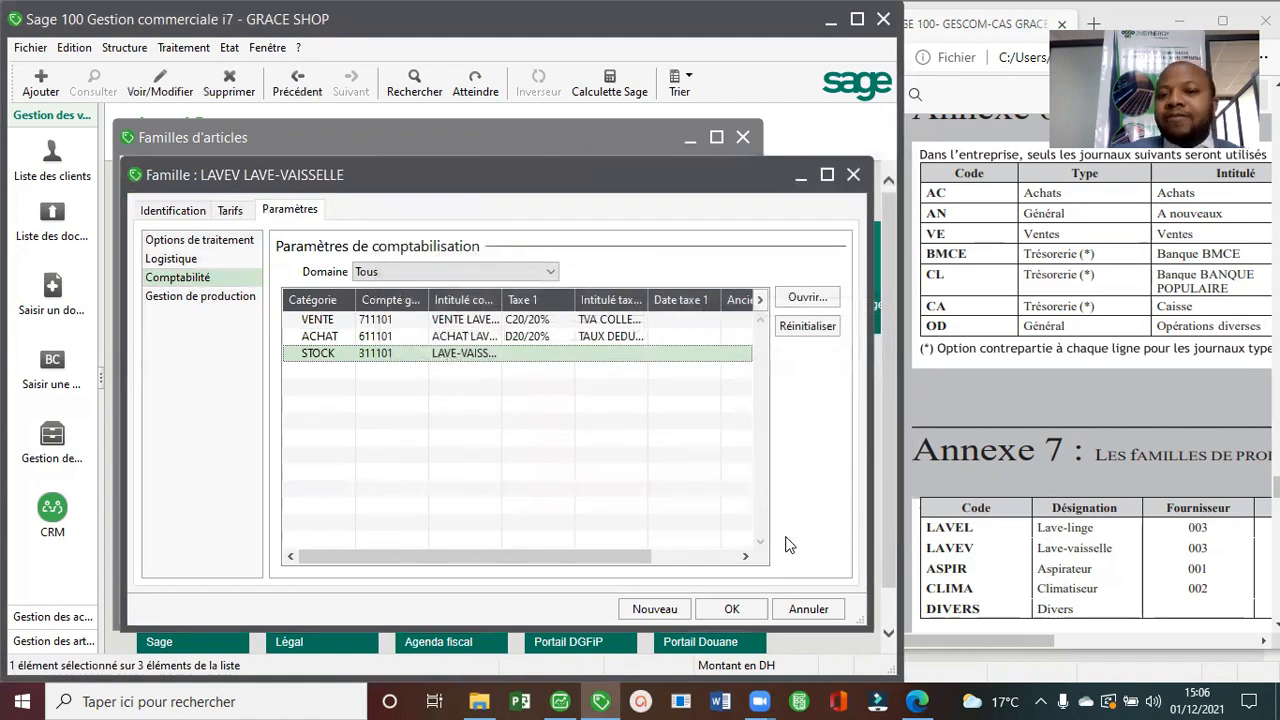
Start a new Détail product family with code ASPIR and title ASPIRATEUR.
{"action": "left_click", "coordinate": [662, 610]}
{"action": "type", "text": "ASPIR"}
{"action": "key", "text": "Tab"}
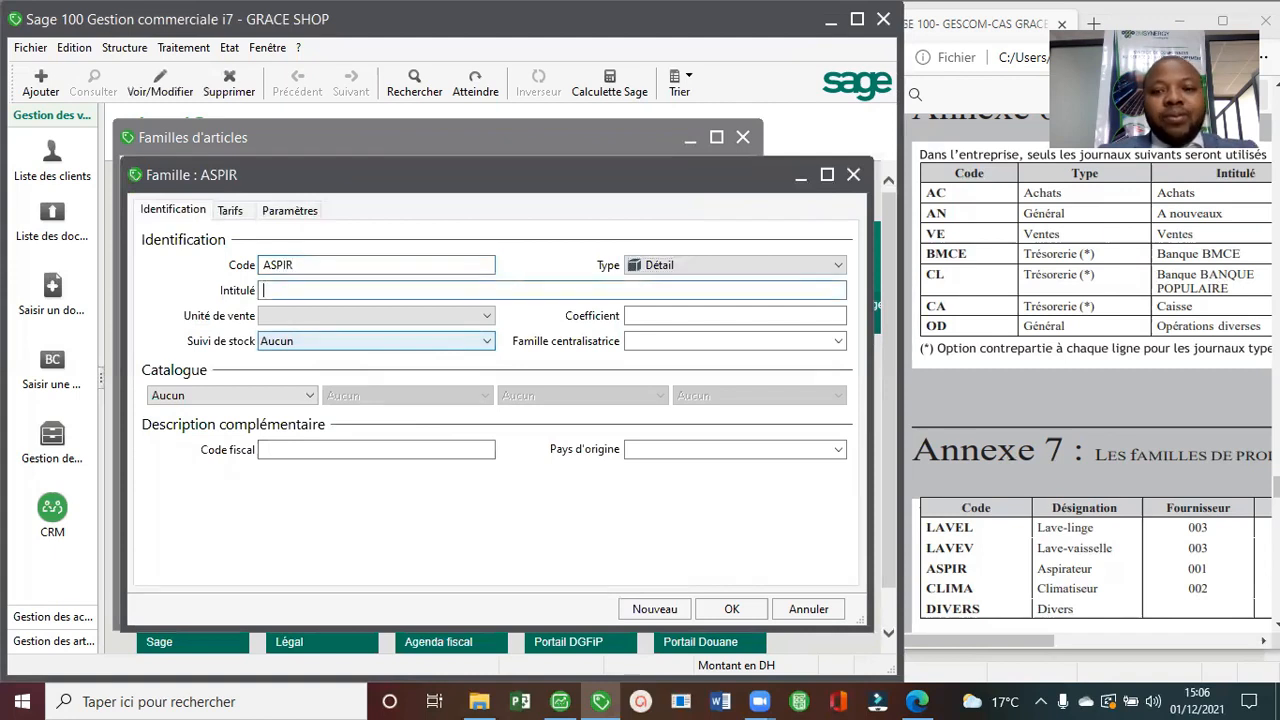
{"action": "type", "text": "ASPIRATEUR"}
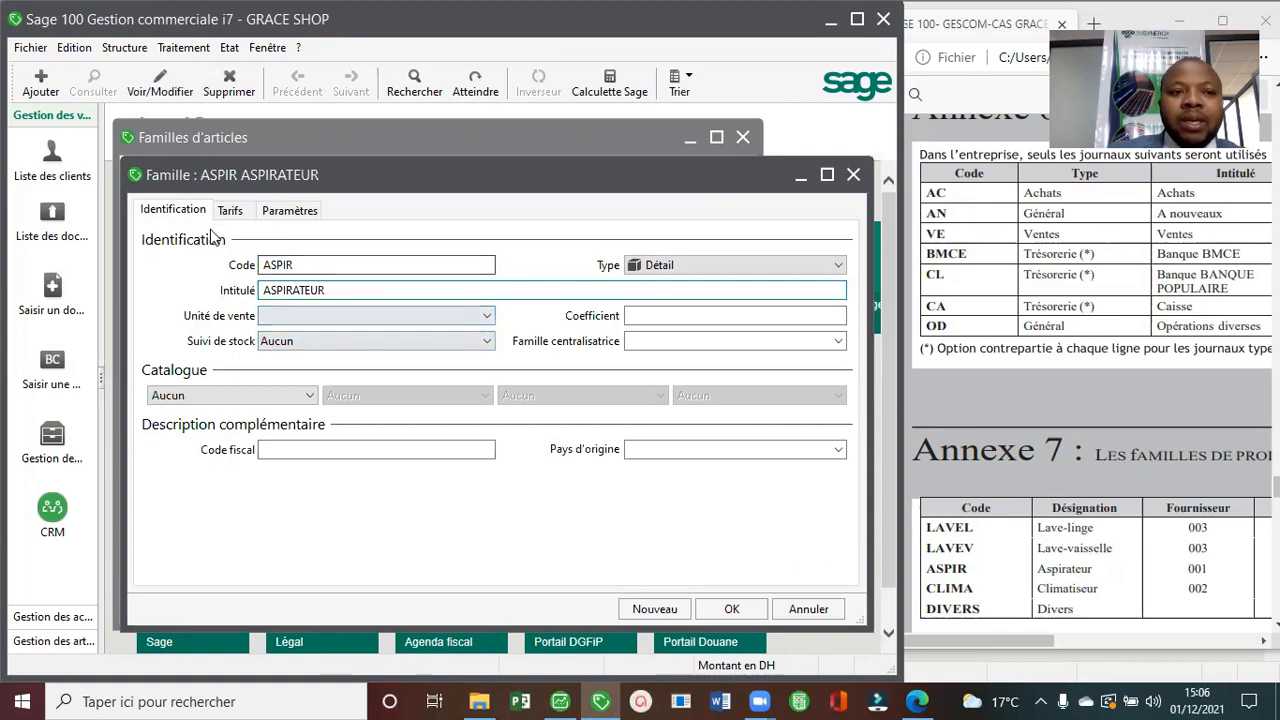
Add F001 FARSUD as the supplier in the ASPIR family's price settings.
{"action": "left_click", "coordinate": [230, 211]}
{"action": "left_click", "coordinate": [812, 287]}
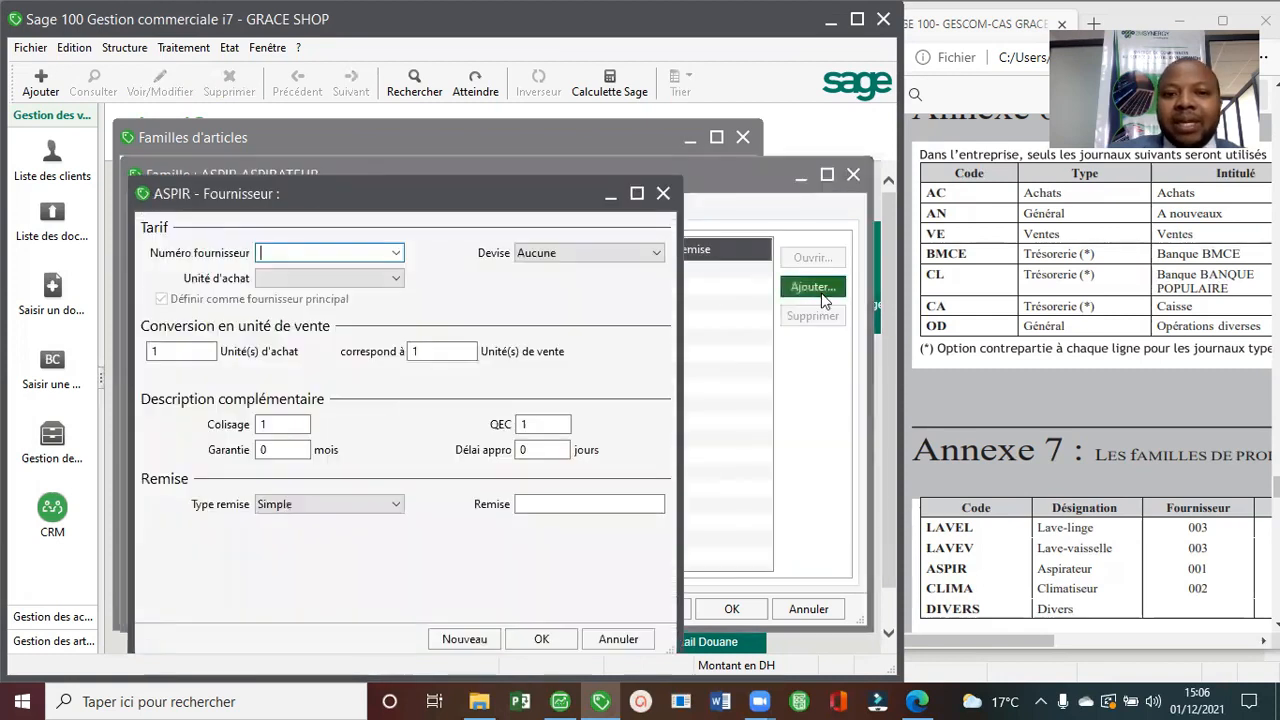
{"action": "left_click", "coordinate": [401, 256]}
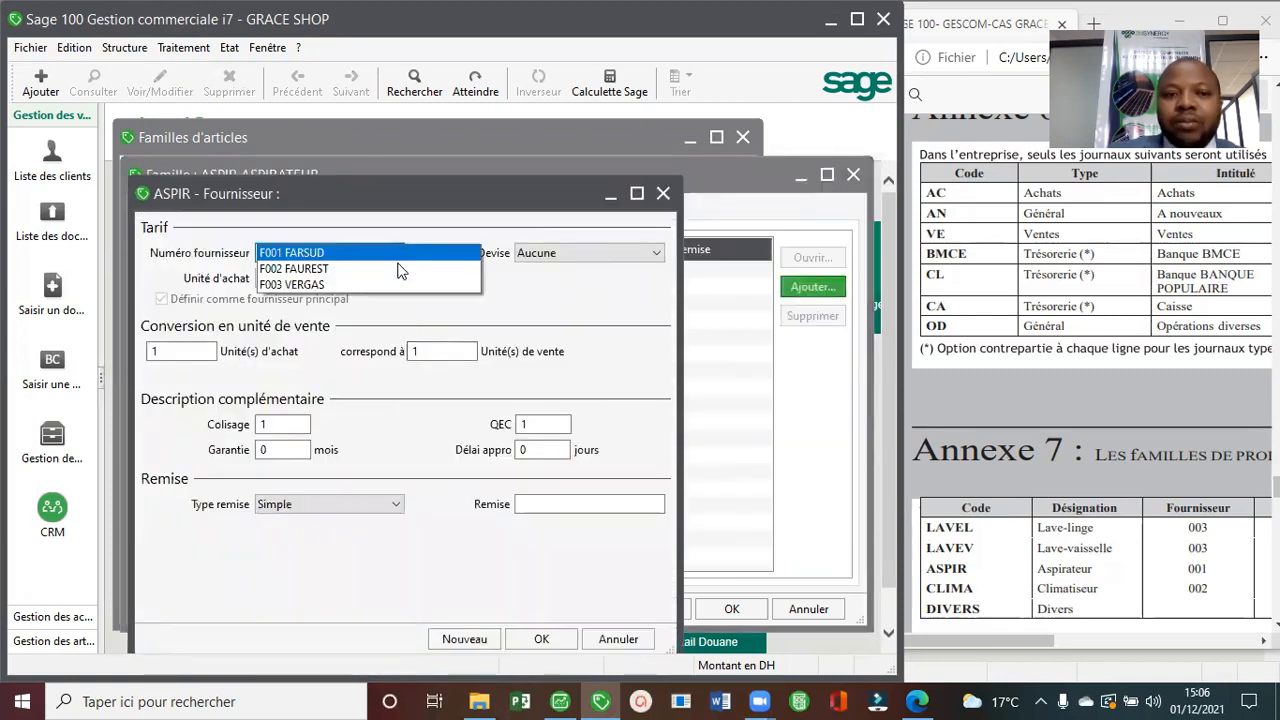
{"action": "left_click", "coordinate": [374, 255]}
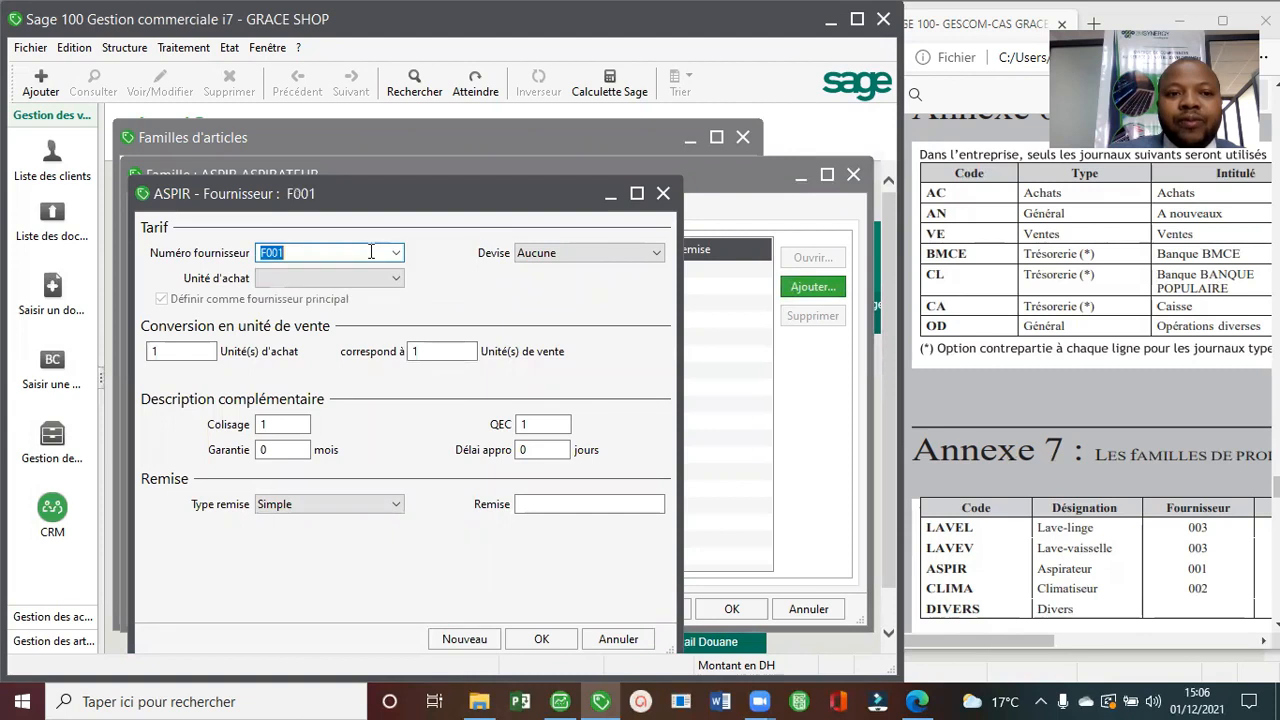
{"action": "left_click", "coordinate": [537, 641]}
Set the ASPIR family's VENTE accounting to general account 711102 VENTE ASPIRATEUR with first tax code C20, and validate it.
{"action": "left_click", "coordinate": [301, 216]}
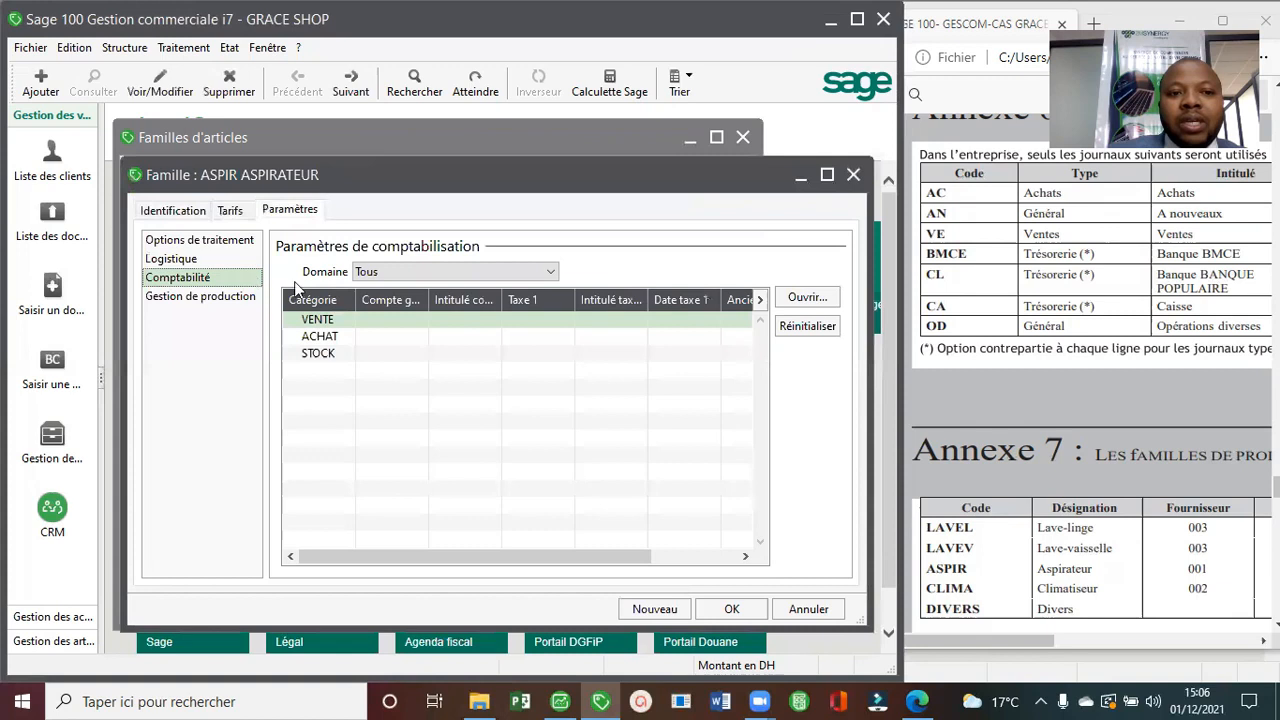
{"action": "double_click", "coordinate": [407, 319]}
{"action": "left_click", "coordinate": [637, 253]}
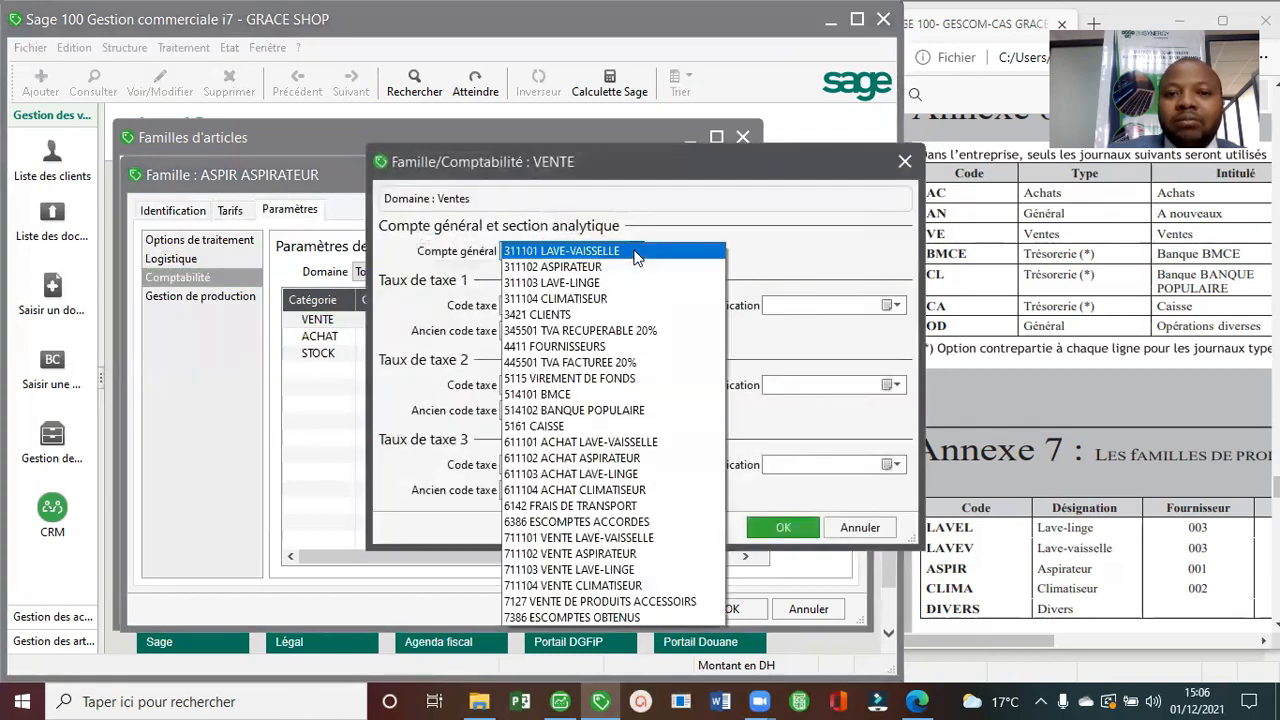
{"action": "left_click", "coordinate": [637, 553]}
{"action": "left_click", "coordinate": [635, 310]}
{"action": "left_click", "coordinate": [635, 312]}
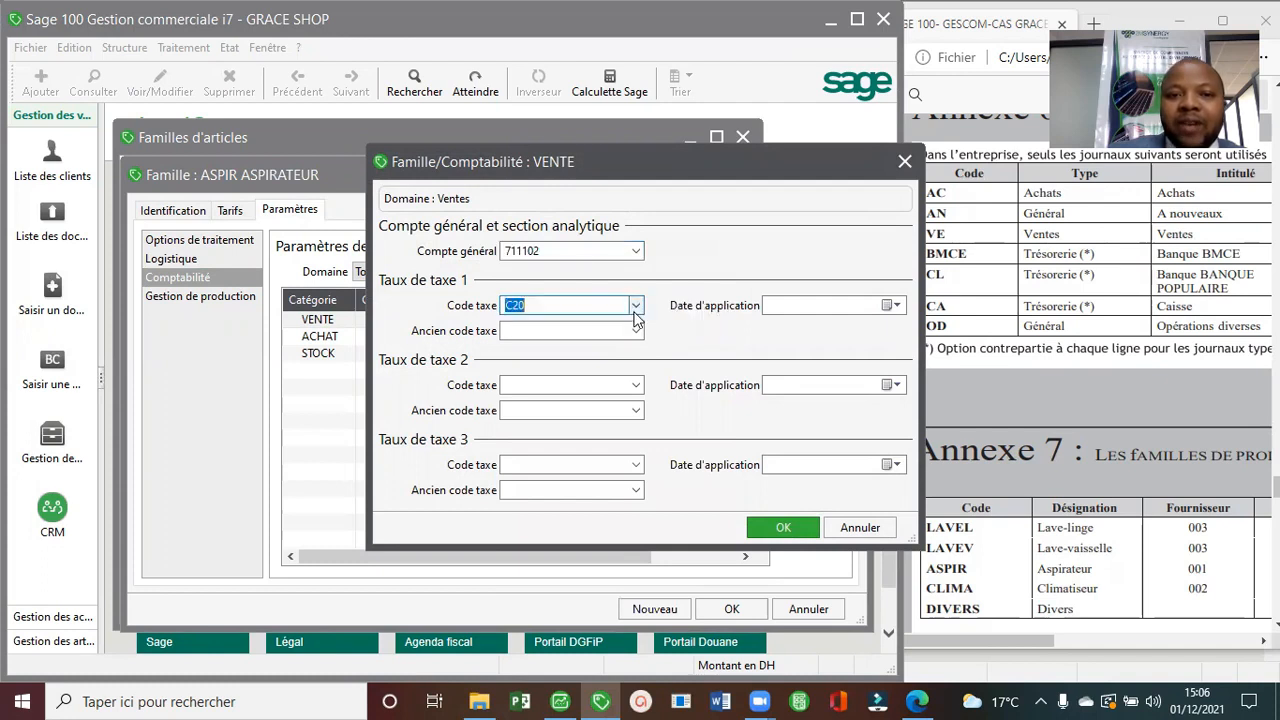
{"action": "left_click", "coordinate": [783, 524]}
Set the ASPIR family's ACHAT accounting to general account 611102 ACHAT ASPIRATEUR with first tax code D20, and validate it.
{"action": "double_click", "coordinate": [392, 336]}
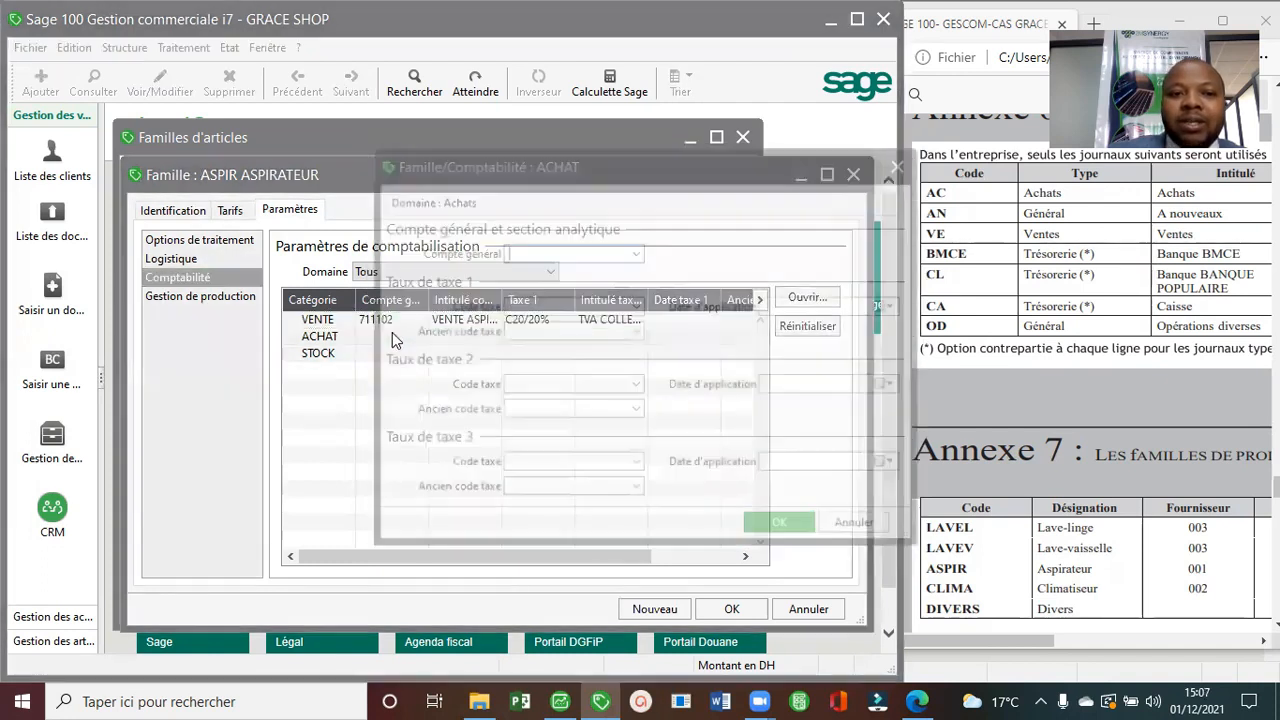
{"action": "left_click", "coordinate": [636, 251]}
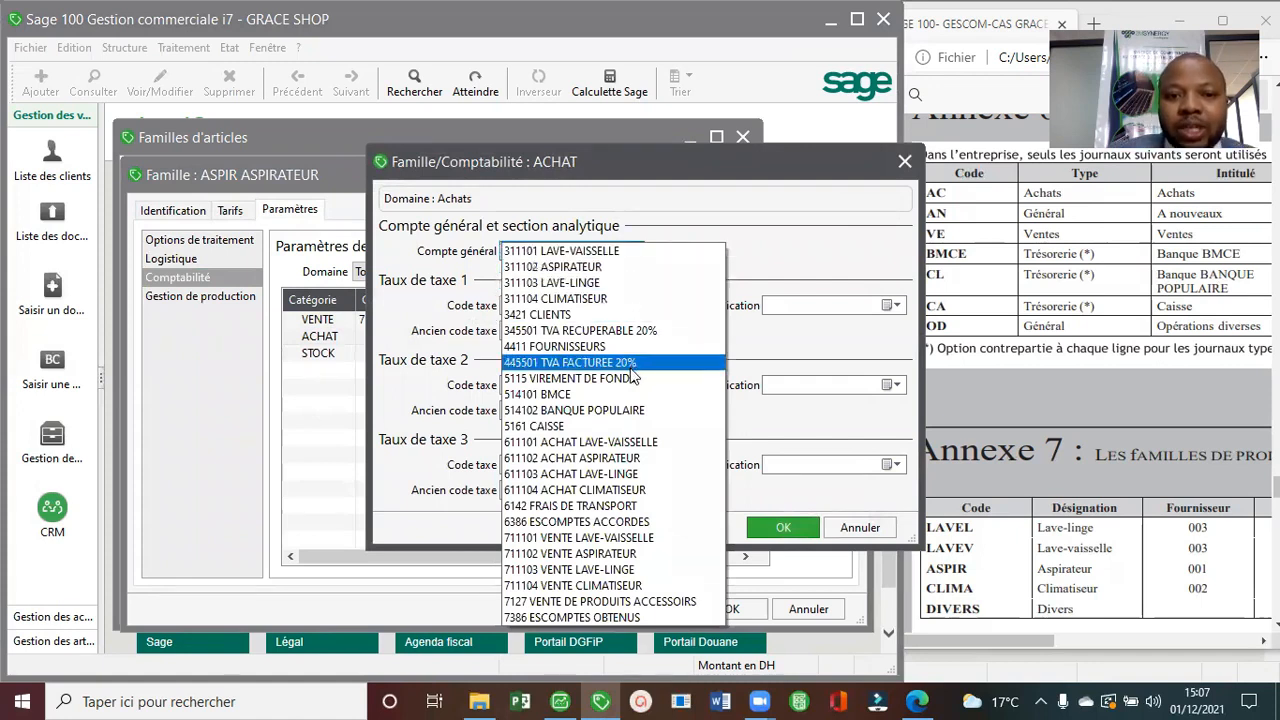
{"action": "left_click", "coordinate": [609, 458]}
{"action": "left_click", "coordinate": [630, 305]}
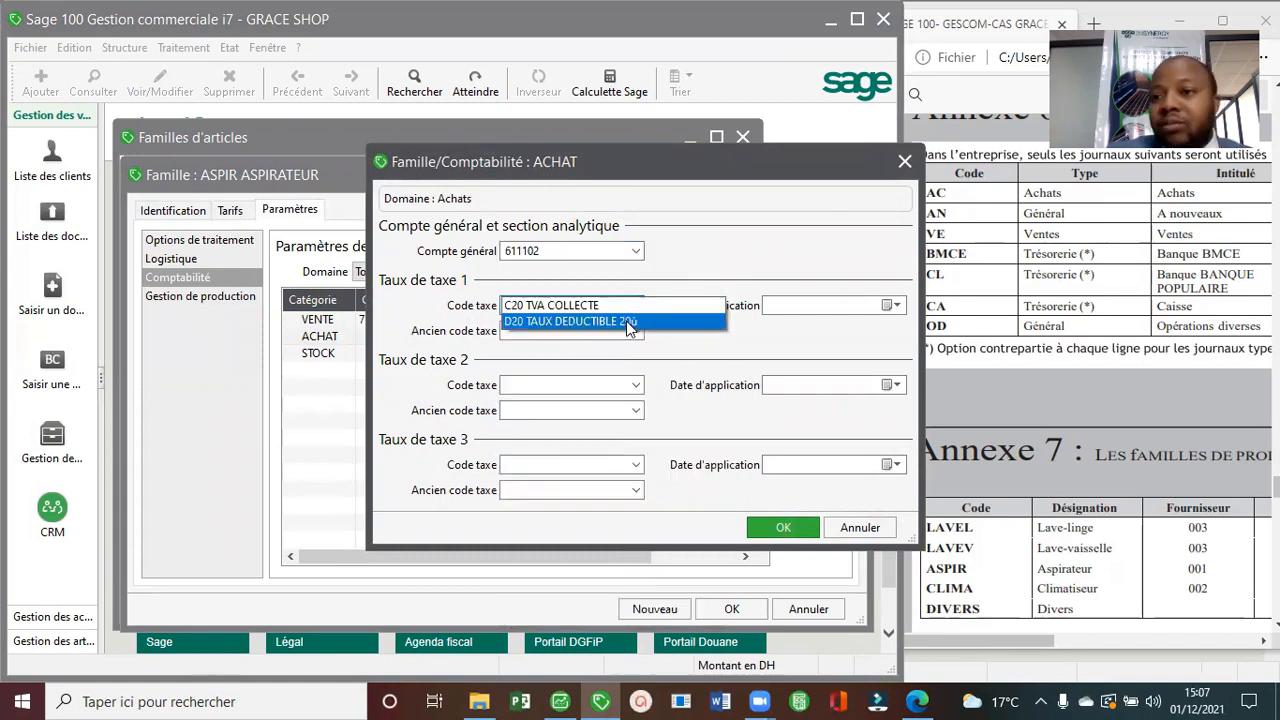
{"action": "left_click", "coordinate": [626, 321]}
{"action": "left_click", "coordinate": [775, 527]}
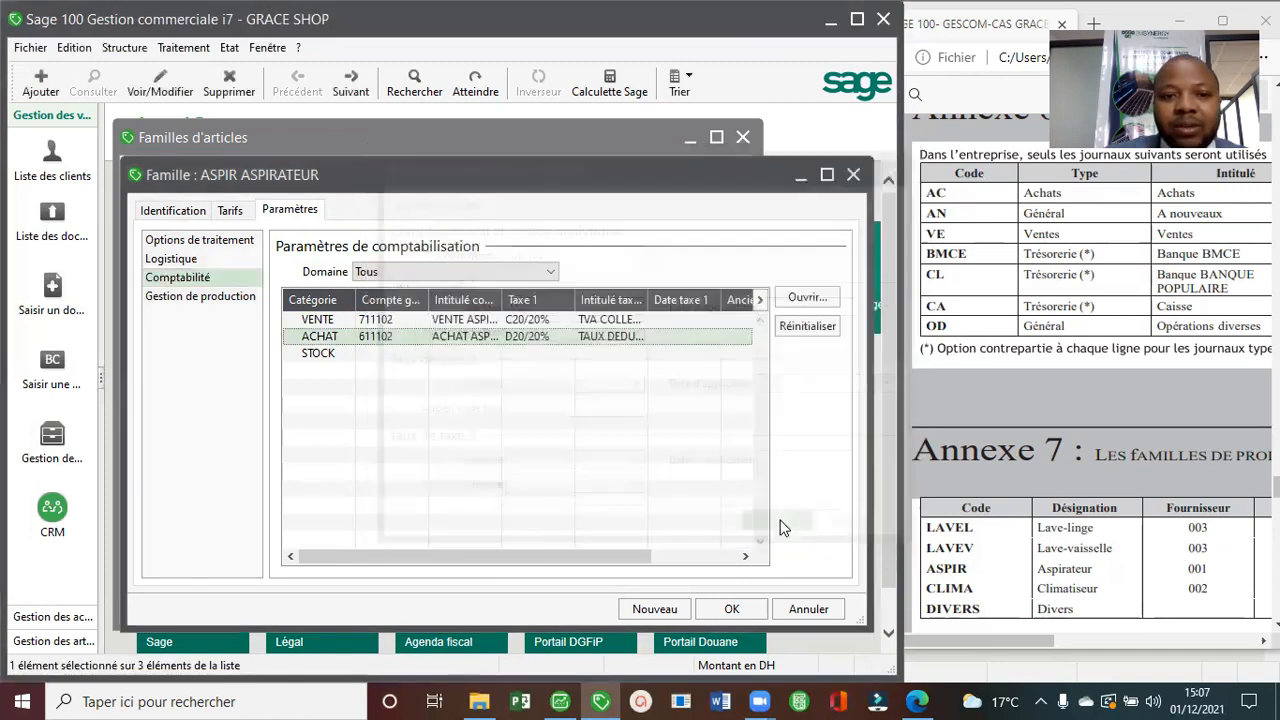
Set the ASPIR family's STOCK accounting to general account 311102 ASPIRATEUR and save the family.
{"action": "double_click", "coordinate": [405, 337]}
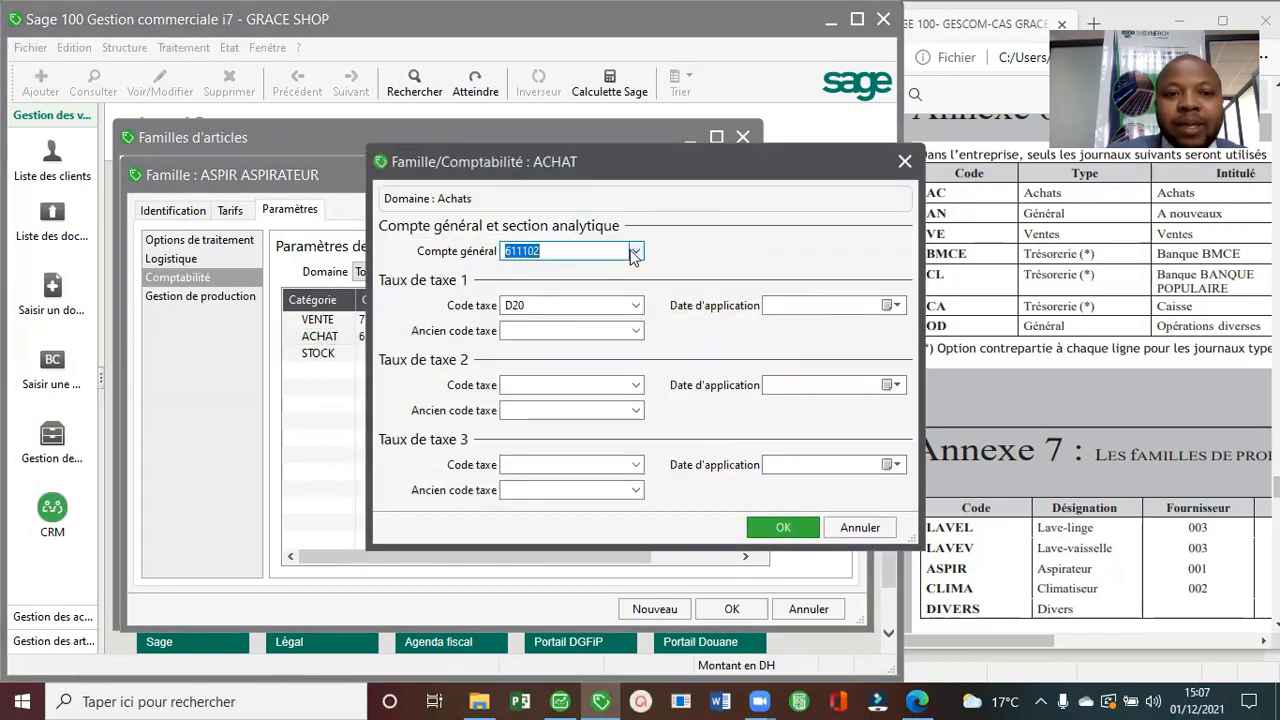
{"action": "key", "text": "Escape"}
{"action": "double_click", "coordinate": [392, 354]}
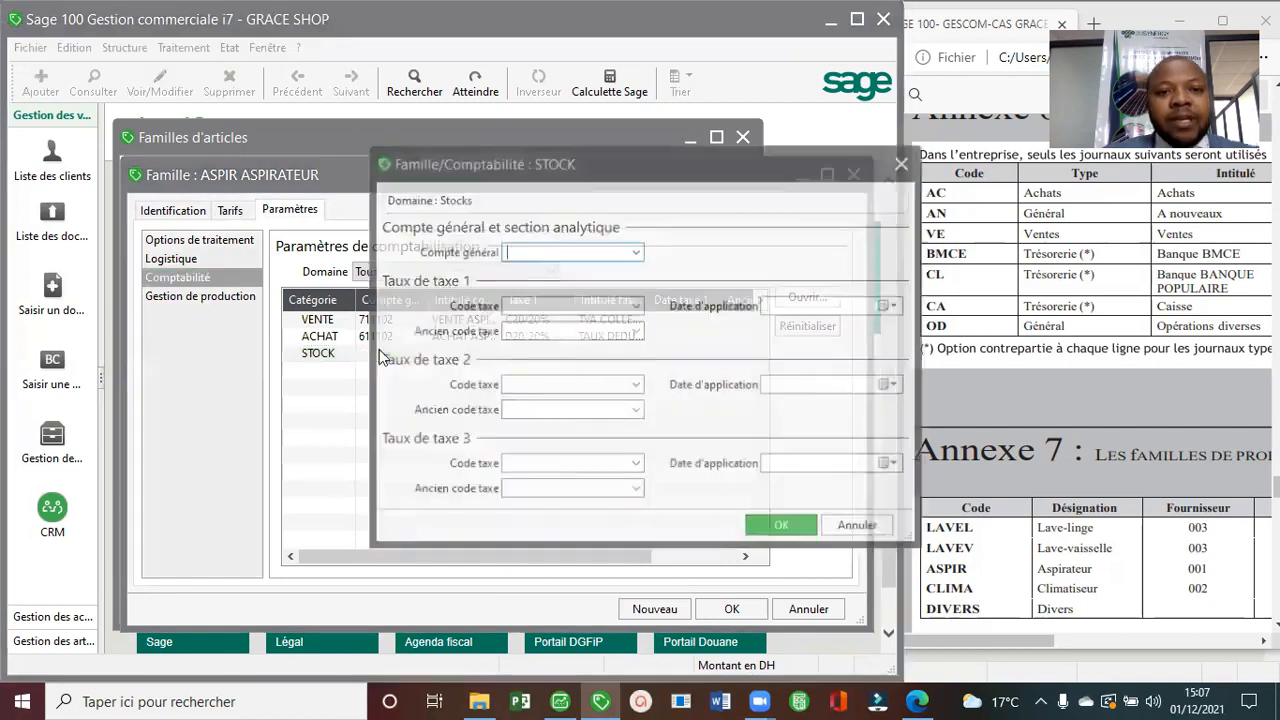
{"action": "left_click", "coordinate": [635, 251]}
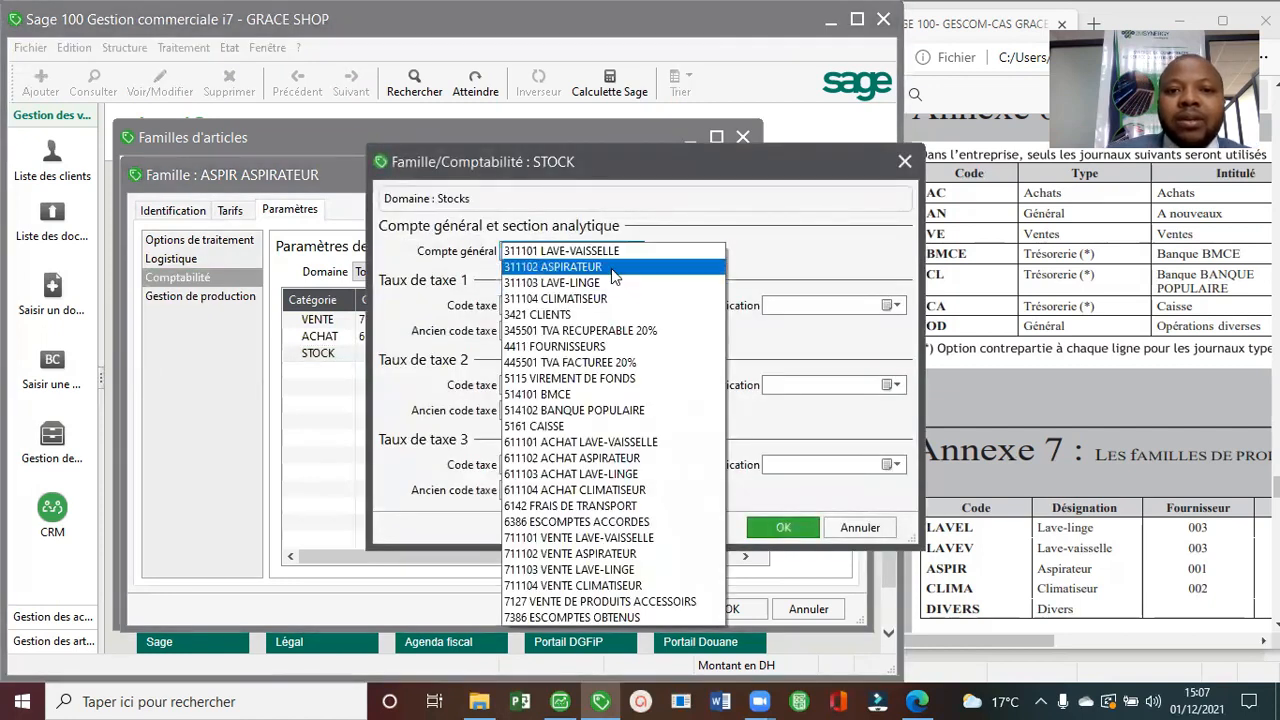
{"action": "left_click", "coordinate": [611, 268]}
{"action": "left_click", "coordinate": [787, 523]}
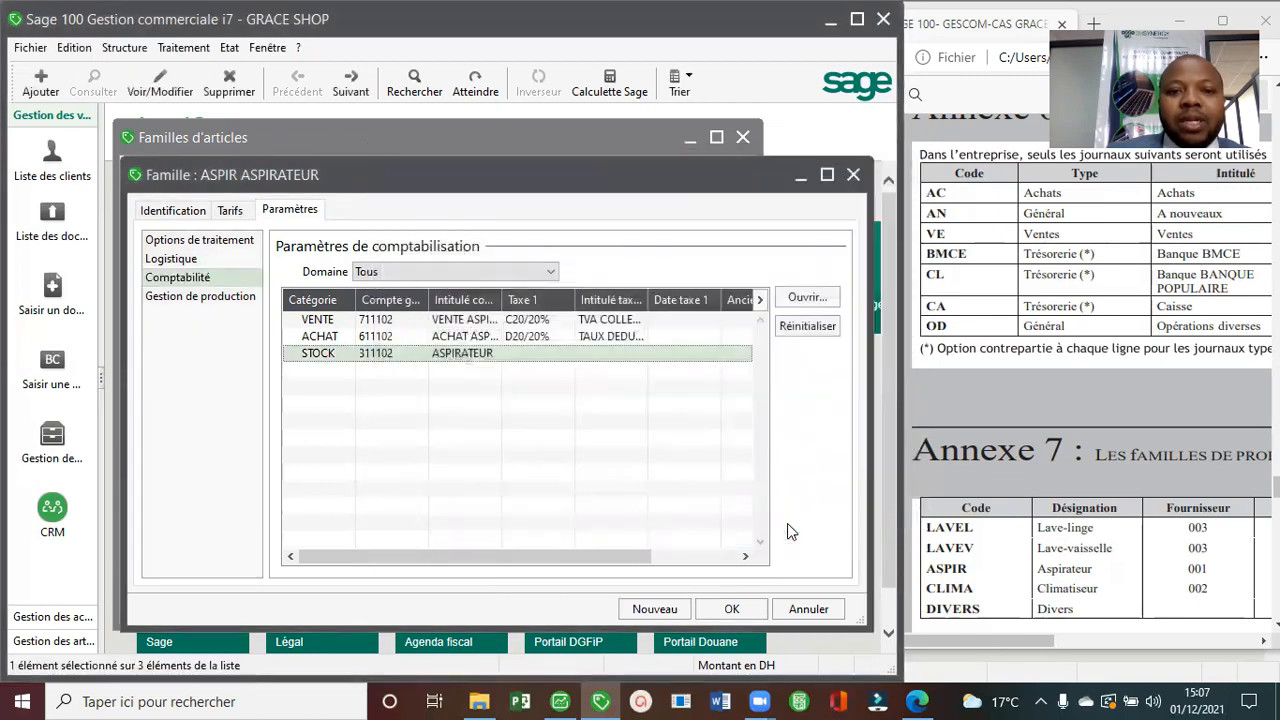
{"action": "left_click", "coordinate": [738, 607]}
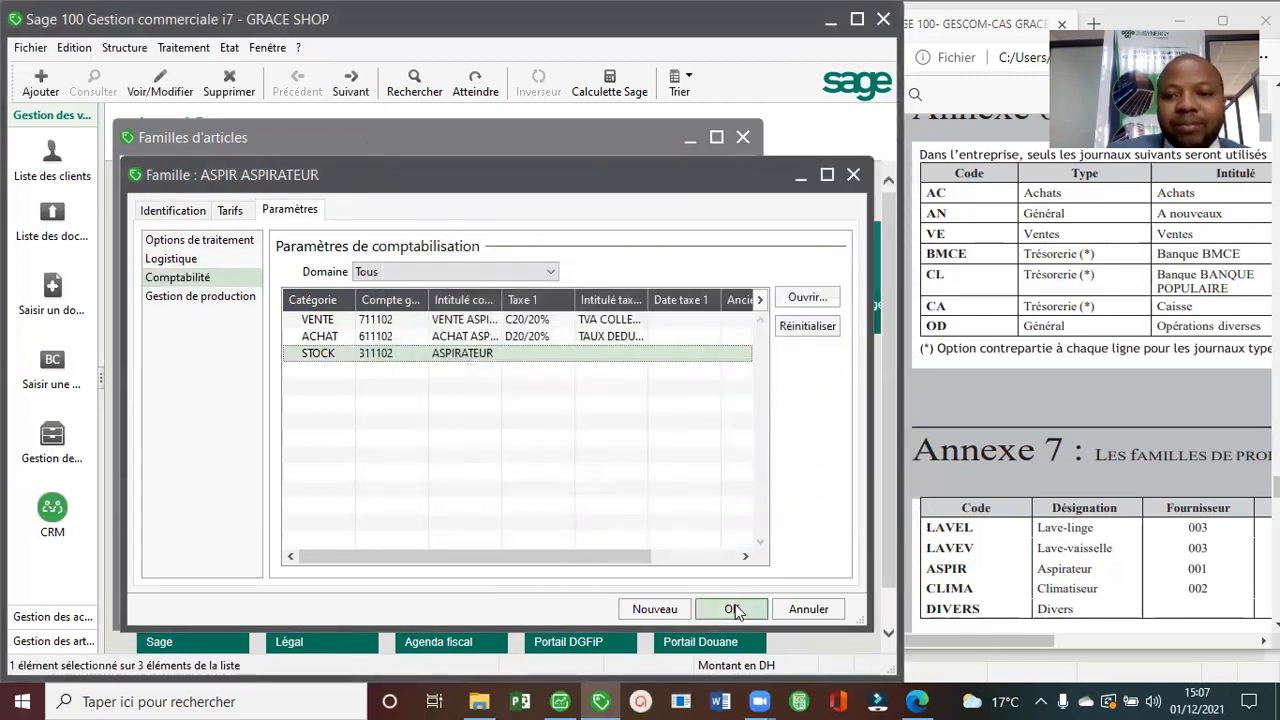
Start a new Détail product family with code CLIMA and title CLIMATISATEUR.
{"action": "left_click", "coordinate": [655, 608]}
{"action": "type", "text": "CLIMA"}
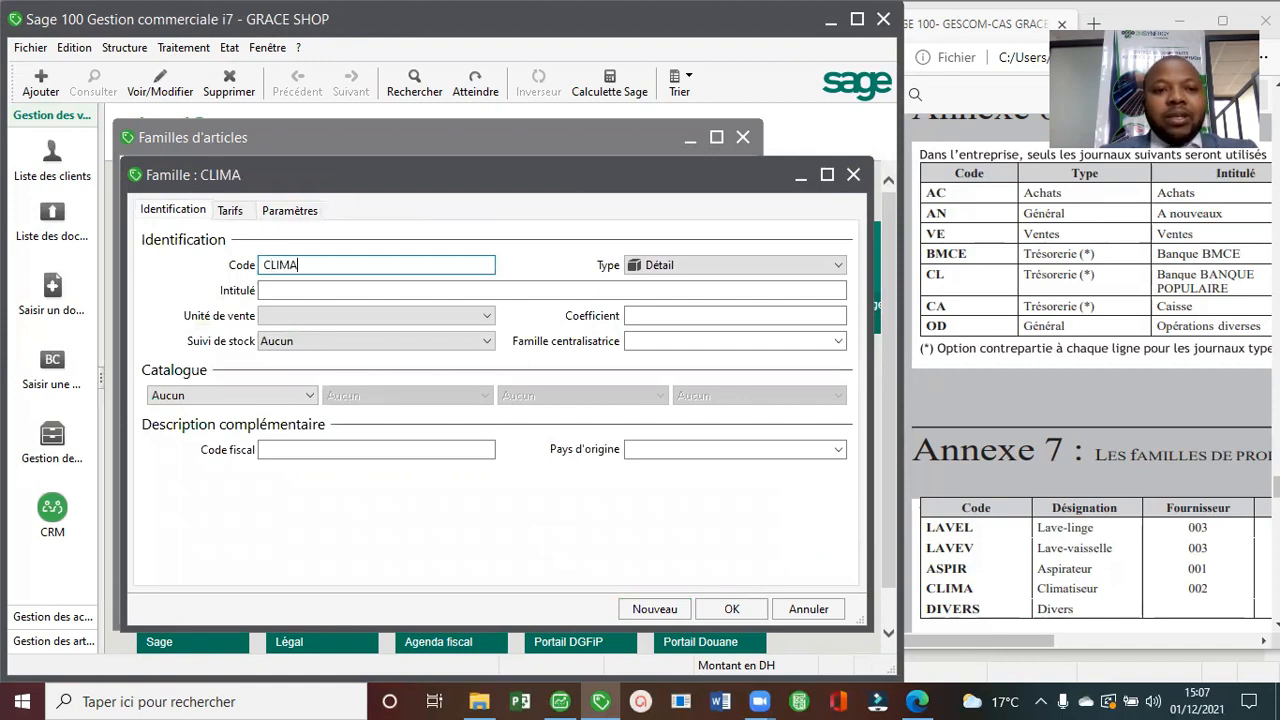
{"action": "key", "text": "Tab"}
{"action": "type", "text": "CLIMATISATEU"}
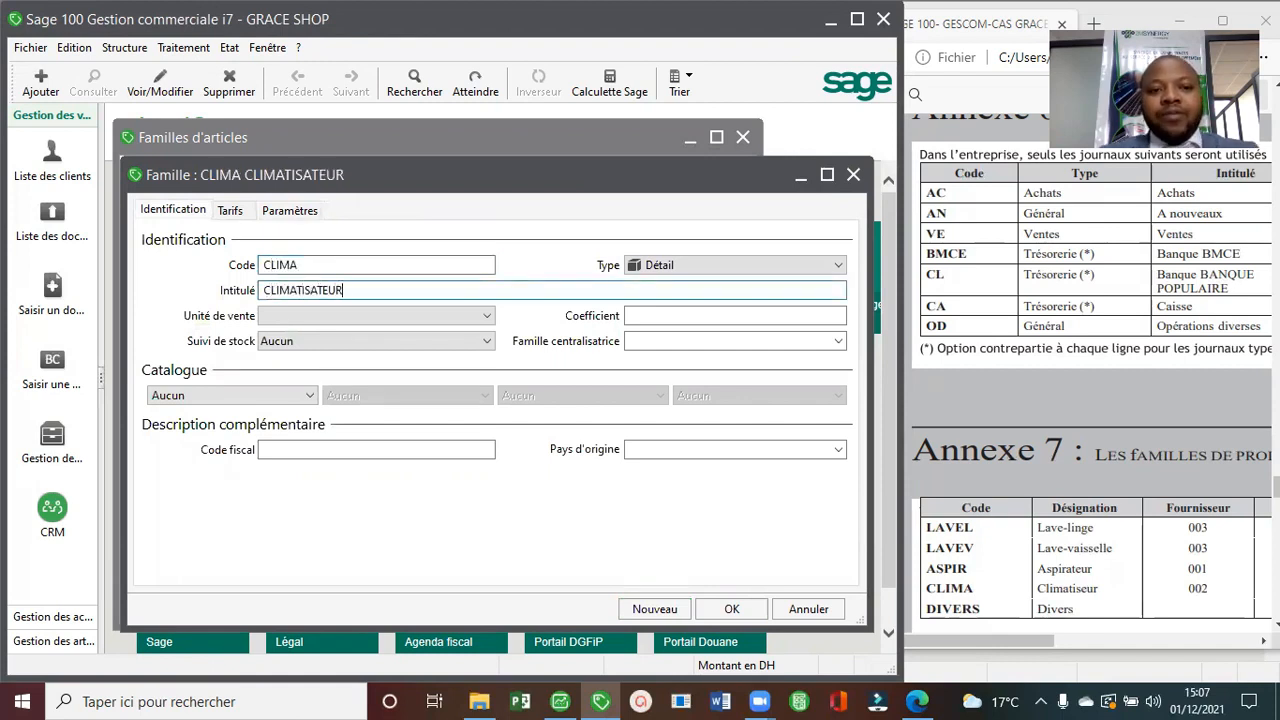
Add F002 as the supplier in the CLIMA family's price settings.
{"action": "left_click", "coordinate": [230, 210]}
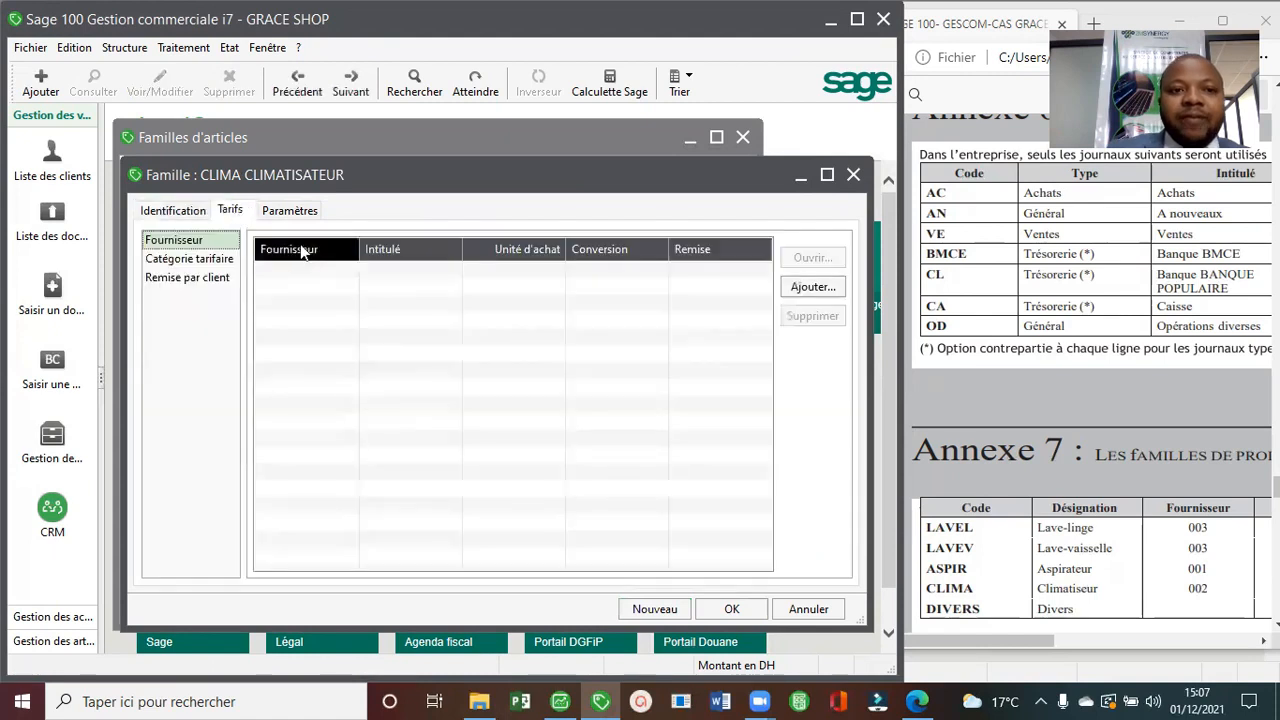
{"action": "left_click", "coordinate": [830, 289]}
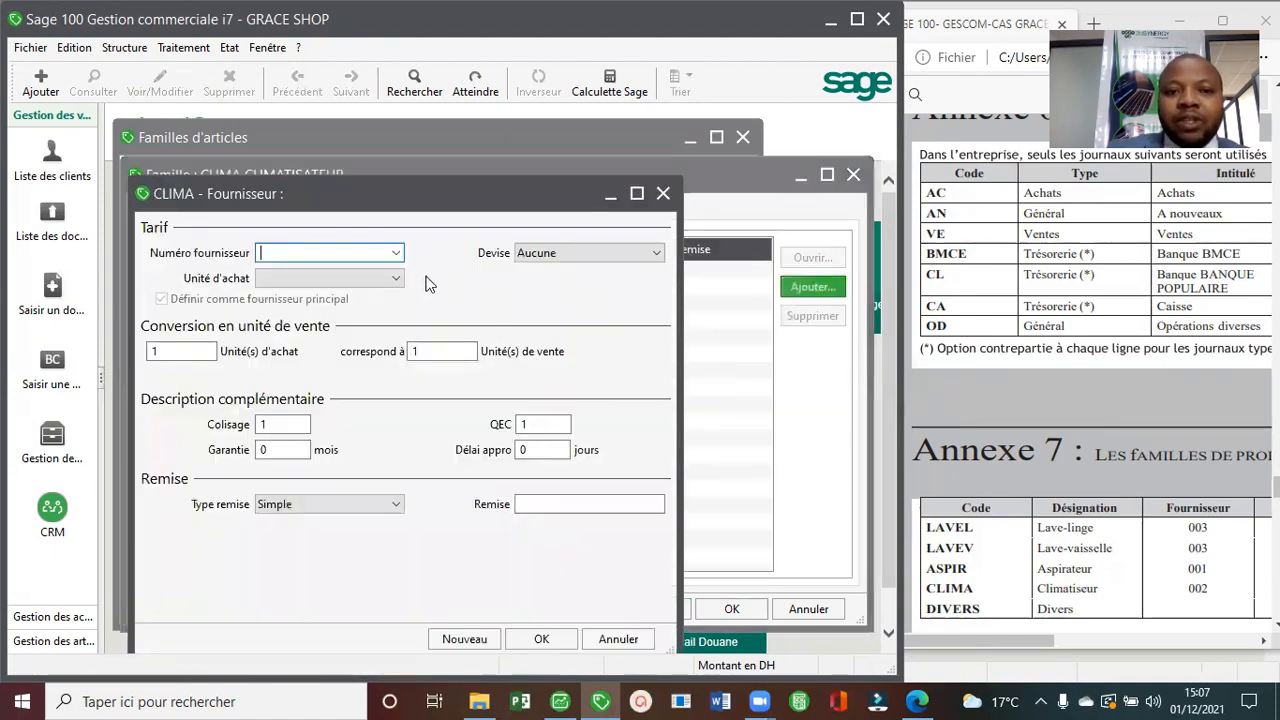
{"action": "left_click", "coordinate": [389, 257]}
{"action": "left_click", "coordinate": [375, 270]}
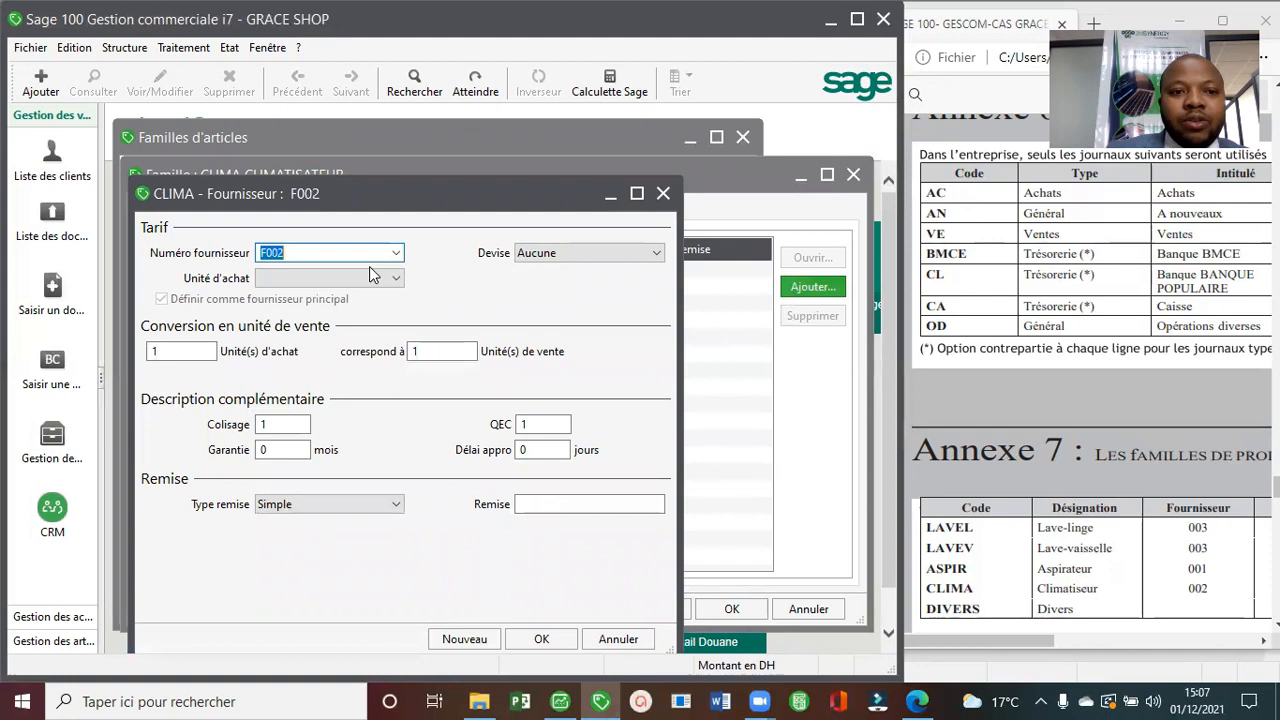
{"action": "left_click", "coordinate": [541, 639]}
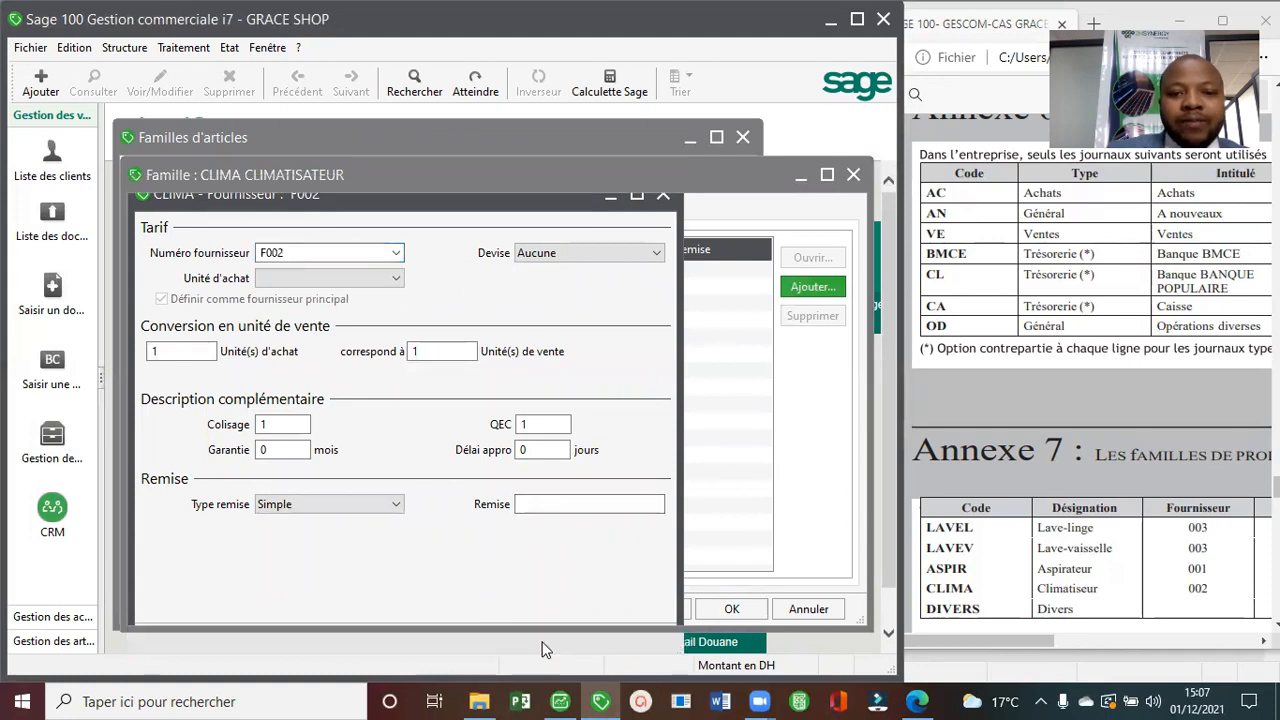
Set the CLIMA family's VENTE accounting to general account 711104 VENTE CLIMATISEUR with first tax code C20, and validate it.
{"action": "left_click", "coordinate": [306, 212]}
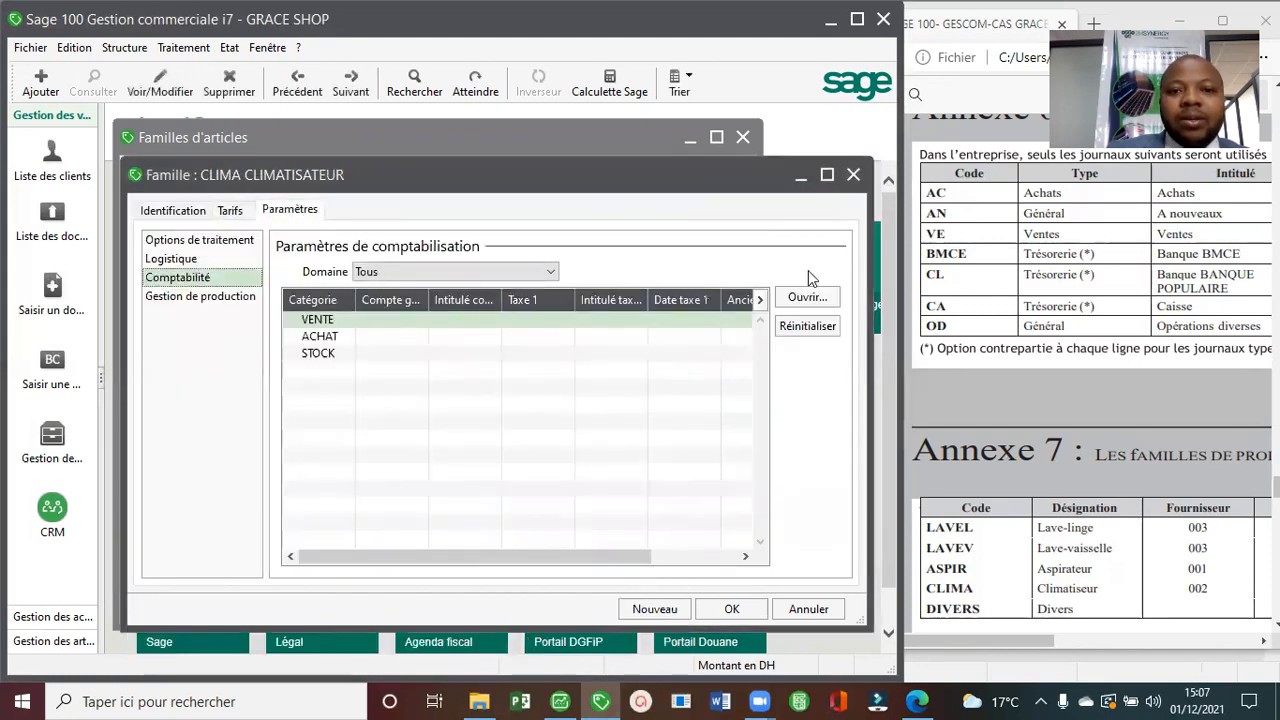
{"action": "double_click", "coordinate": [406, 319]}
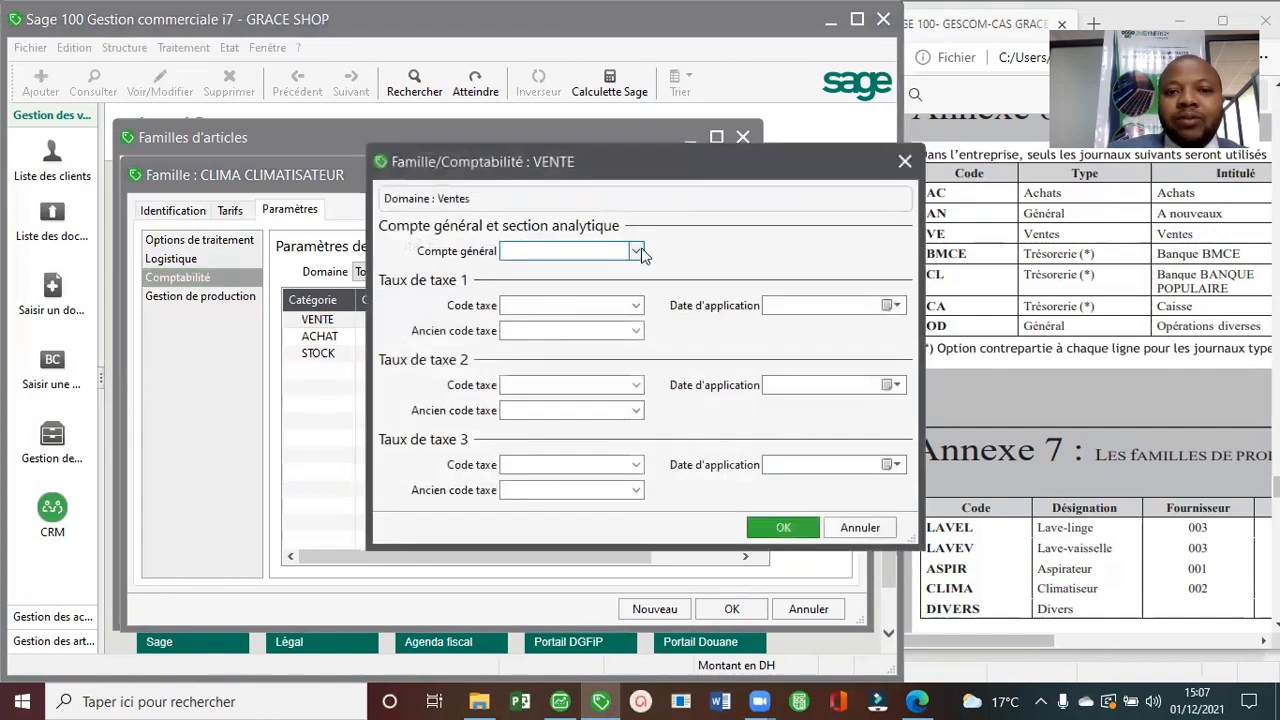
{"action": "left_click", "coordinate": [641, 251]}
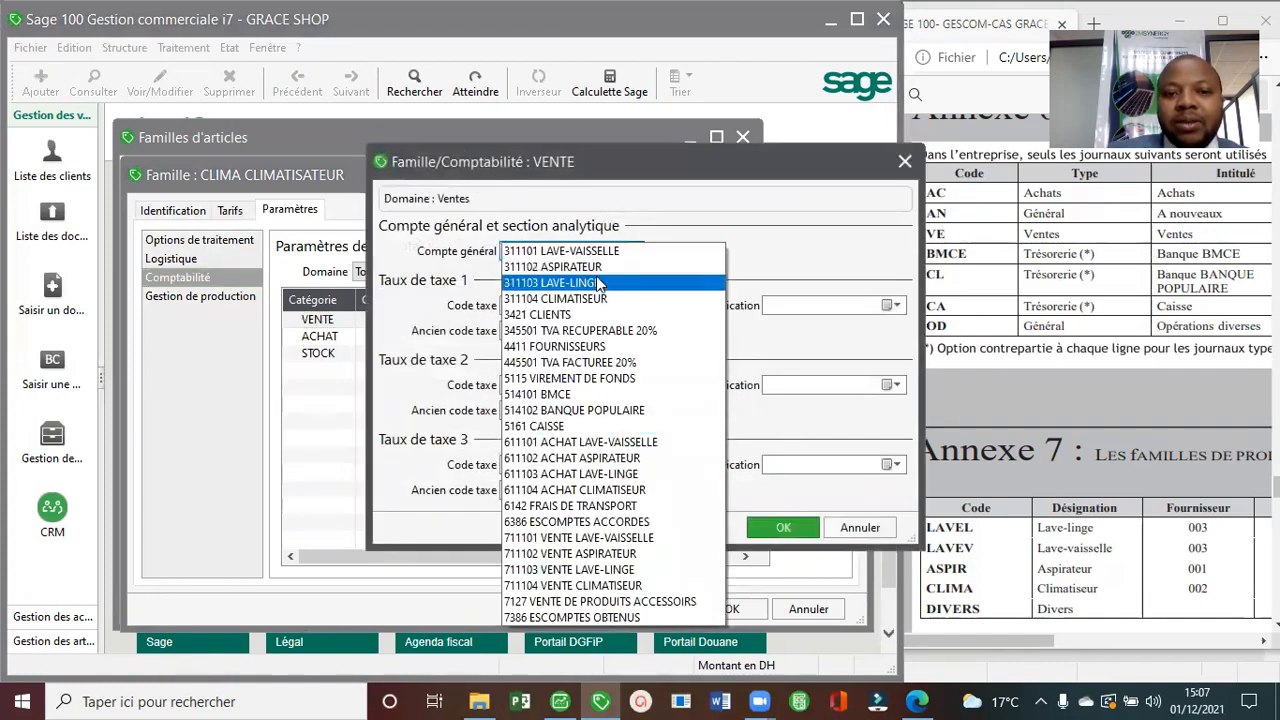
{"action": "left_click", "coordinate": [606, 586]}
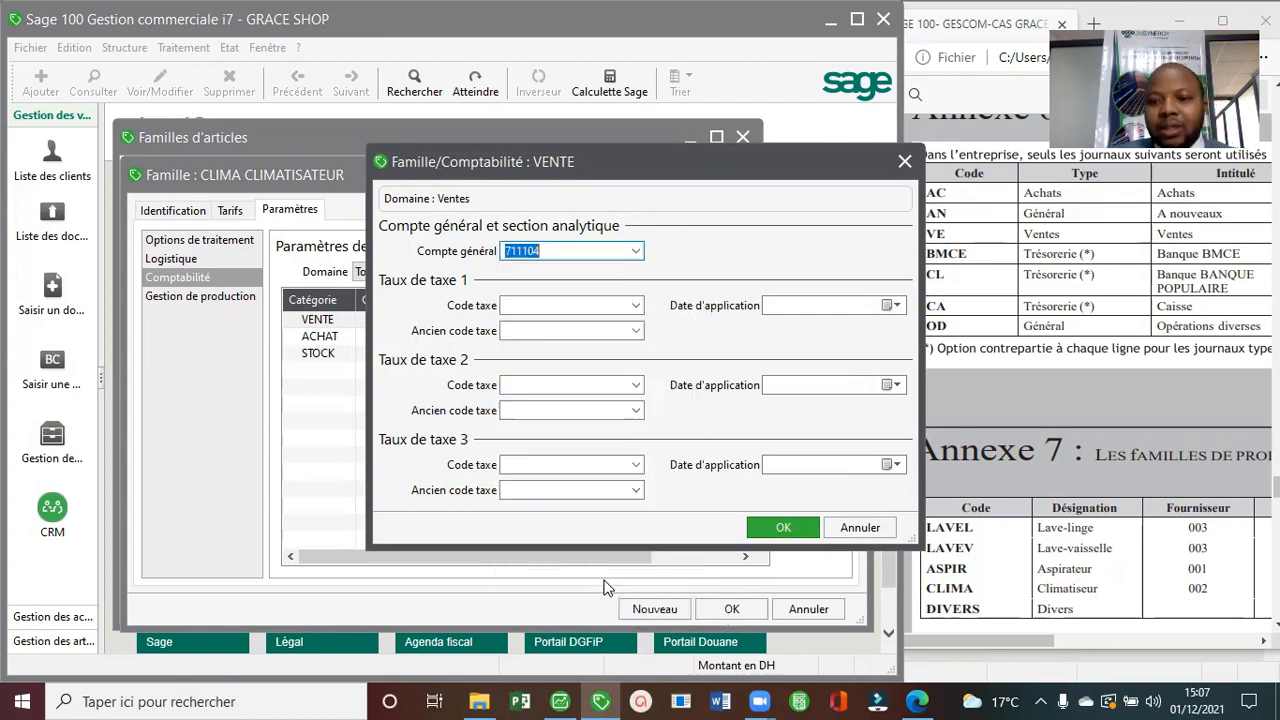
{"action": "left_click", "coordinate": [636, 305]}
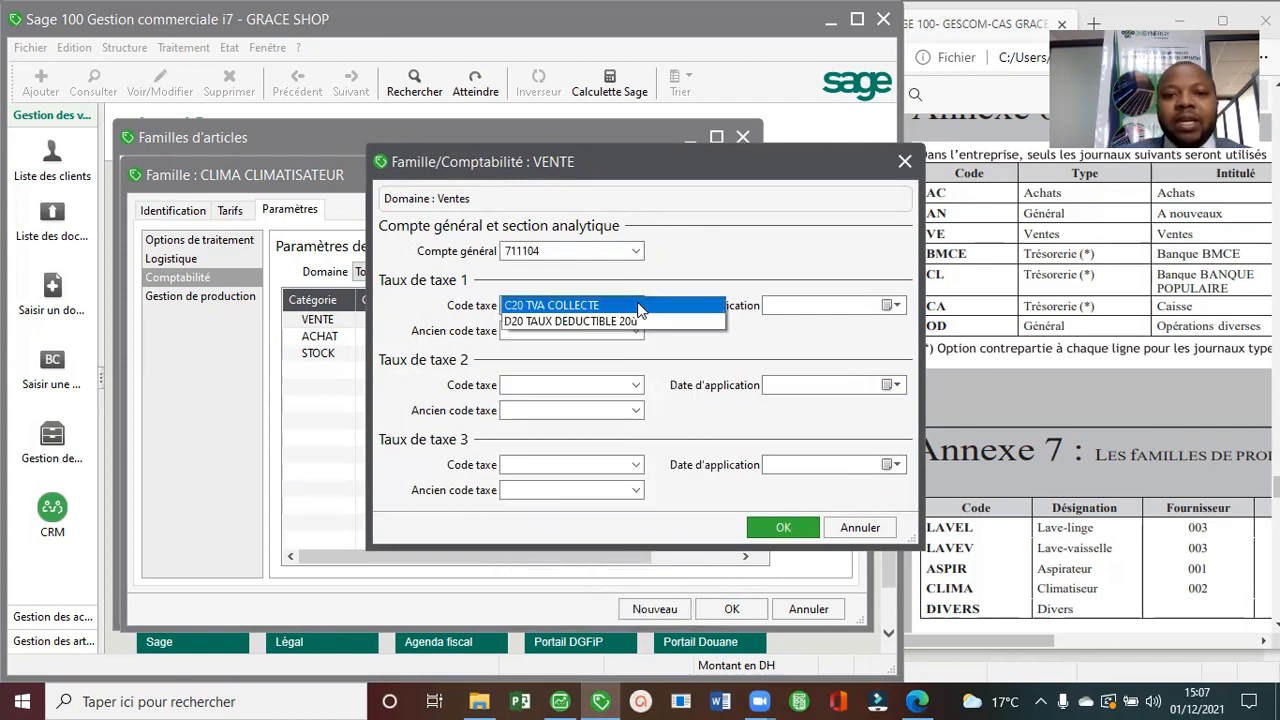
{"action": "left_click", "coordinate": [632, 306]}
{"action": "left_click", "coordinate": [779, 527]}
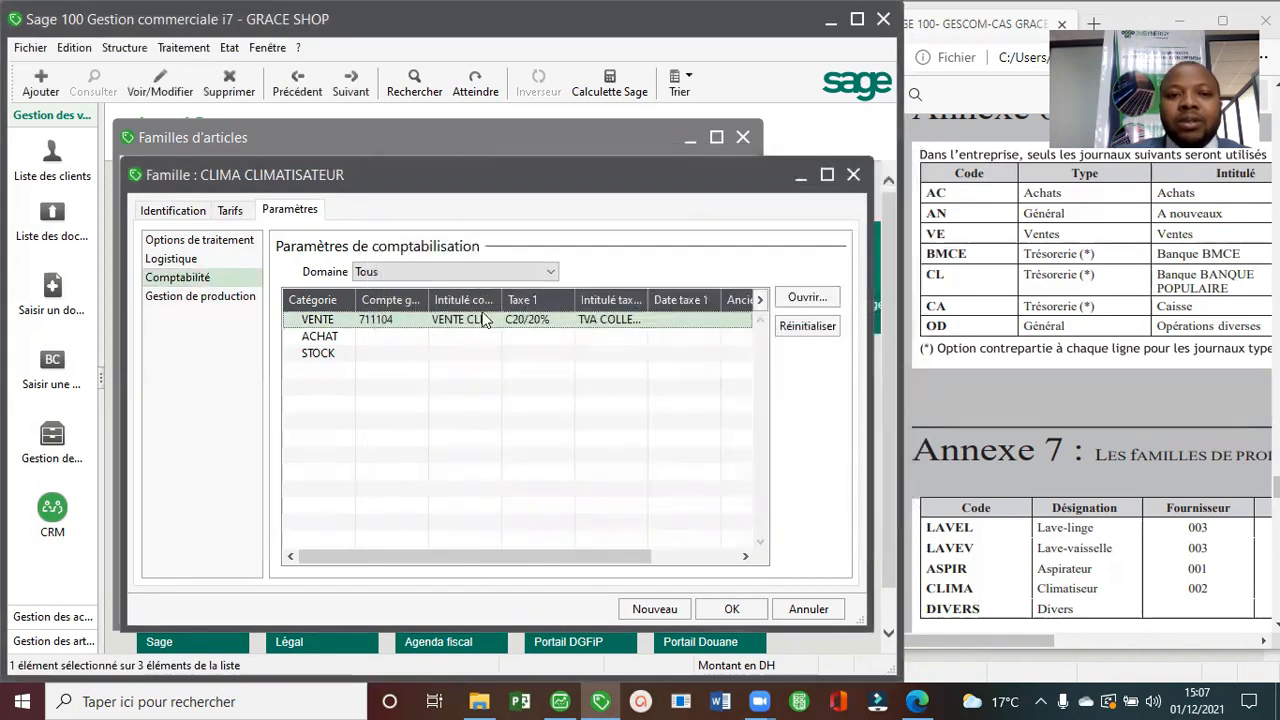
Set the CLIMA family's ACHAT accounting to general account 611102 ACHAT ASPIRATEUR with first tax code D20, and validate it.
{"action": "double_click", "coordinate": [399, 339]}
{"action": "left_click", "coordinate": [636, 252]}
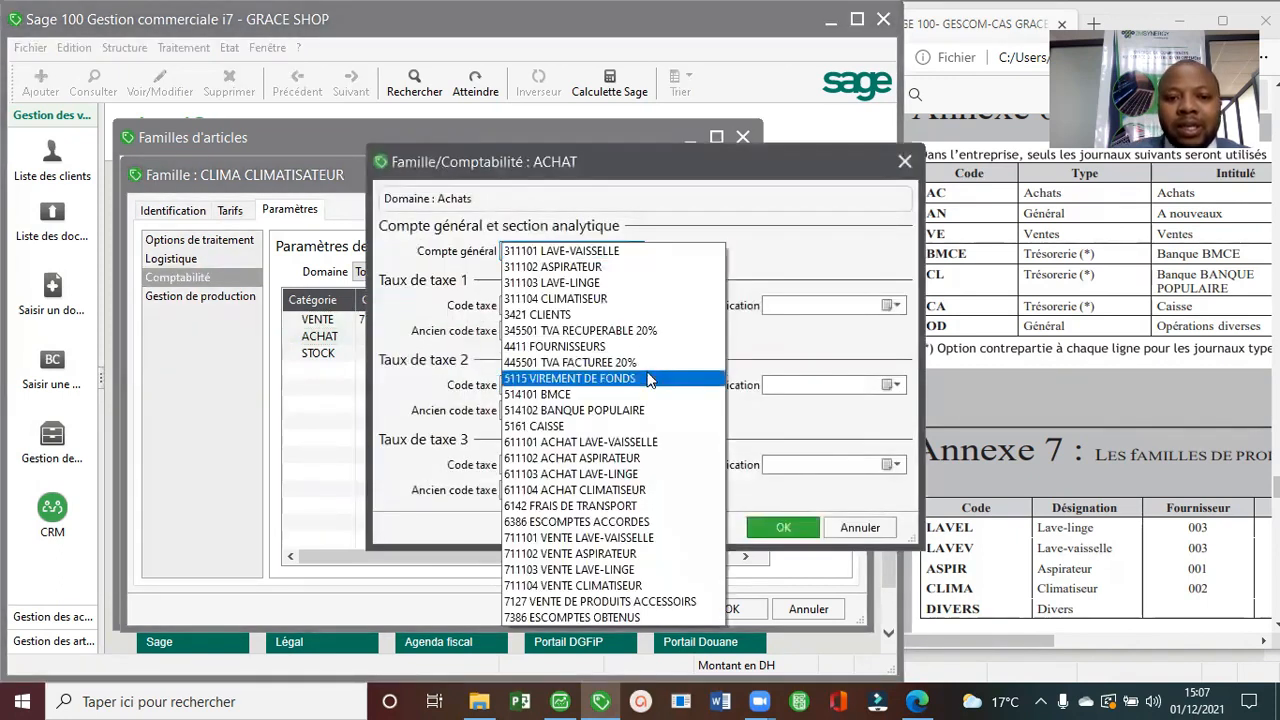
{"action": "left_click", "coordinate": [648, 457]}
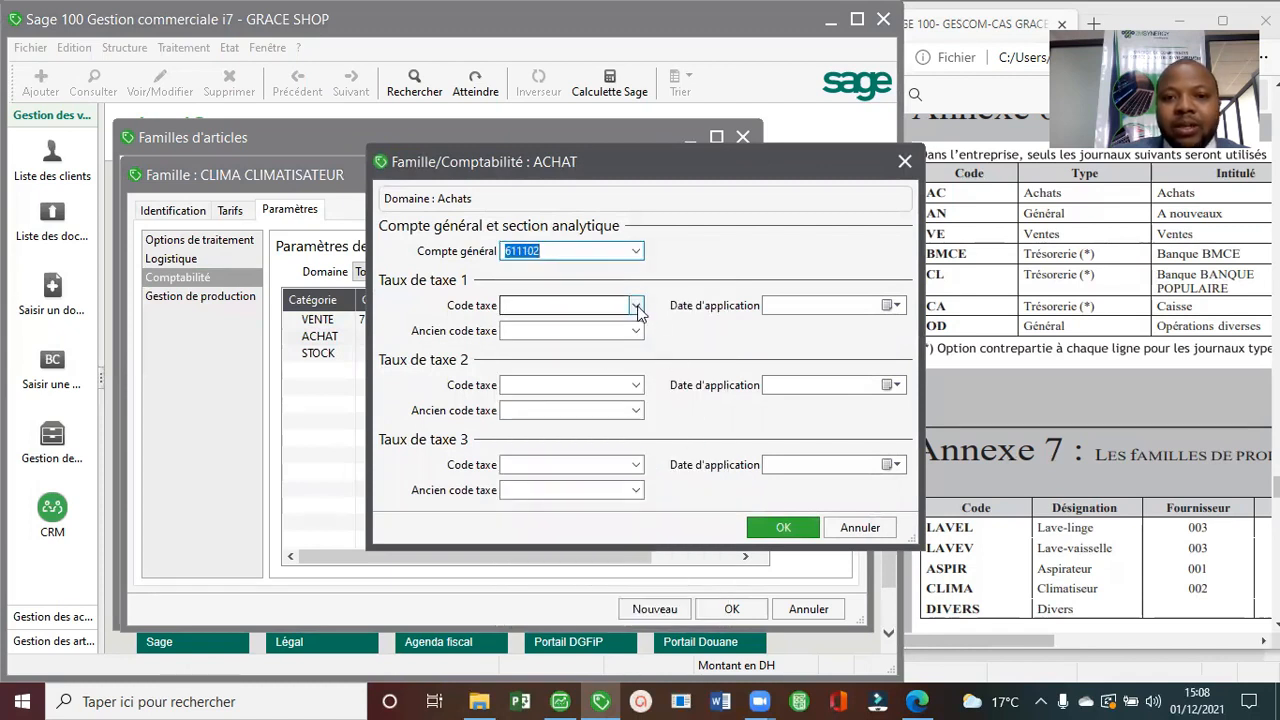
{"action": "left_click", "coordinate": [636, 305]}
{"action": "left_click", "coordinate": [634, 322]}
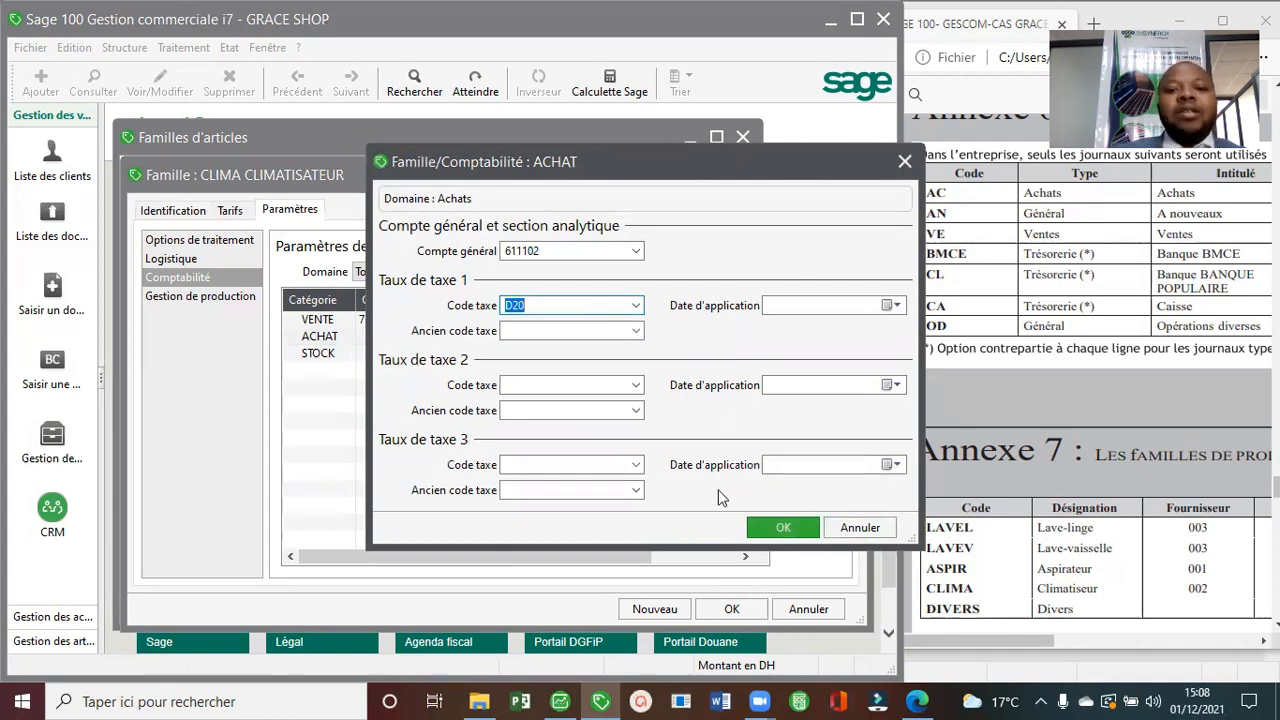
{"action": "left_click", "coordinate": [781, 527]}
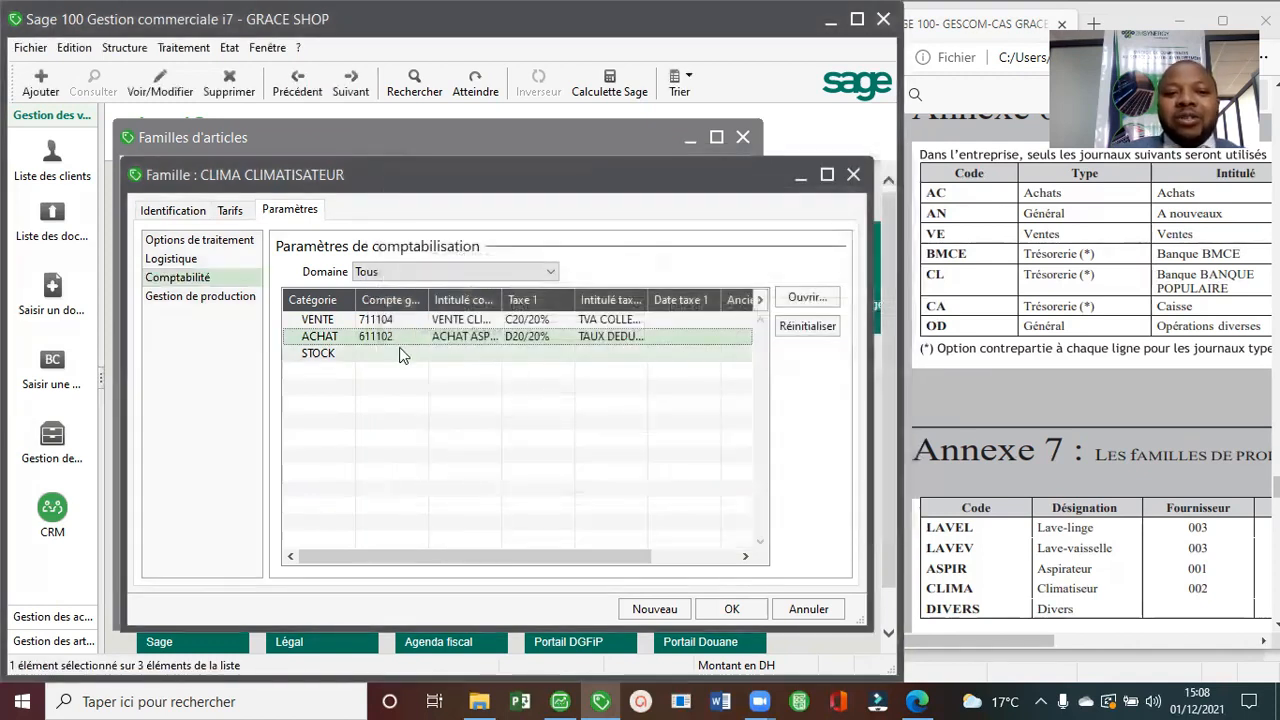
Change the general account of the CLIMA family's ACHAT accounting to 611104 ACHAT CLIMATISEUR and validate it.
{"action": "double_click", "coordinate": [392, 338]}
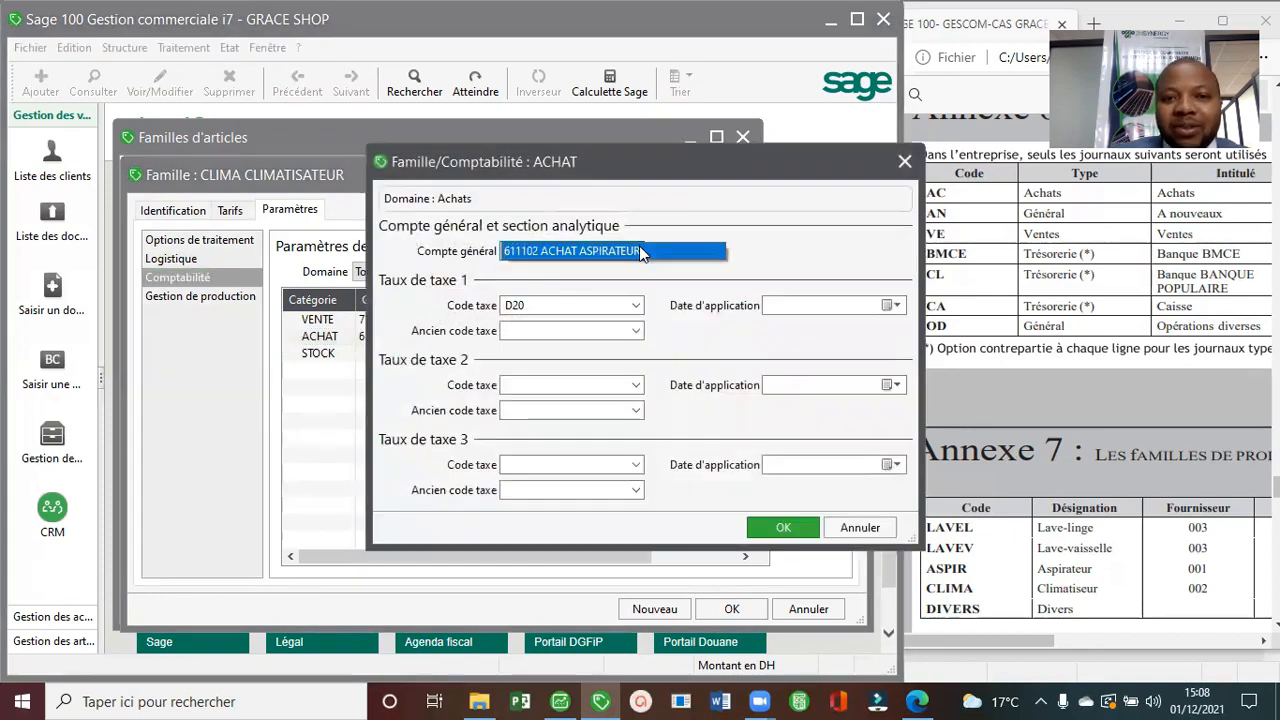
{"action": "left_click", "coordinate": [640, 251]}
{"action": "left_click", "coordinate": [636, 250]}
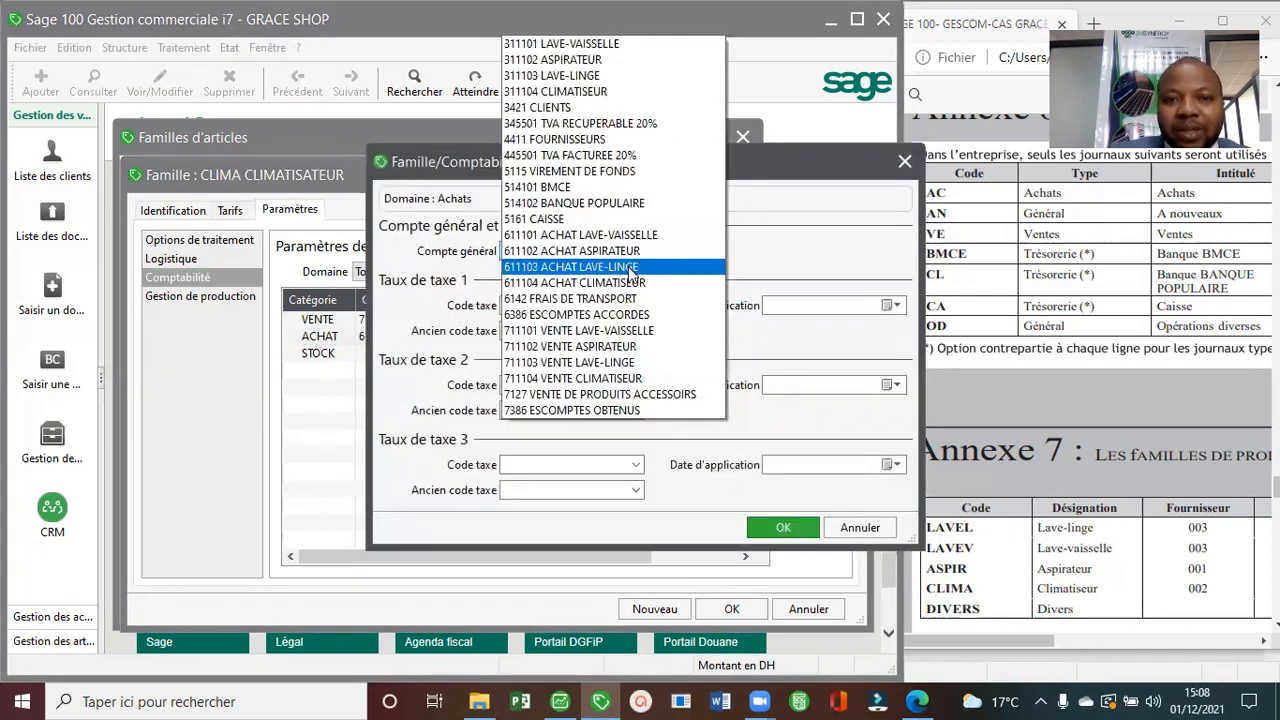
{"action": "left_click", "coordinate": [612, 283]}
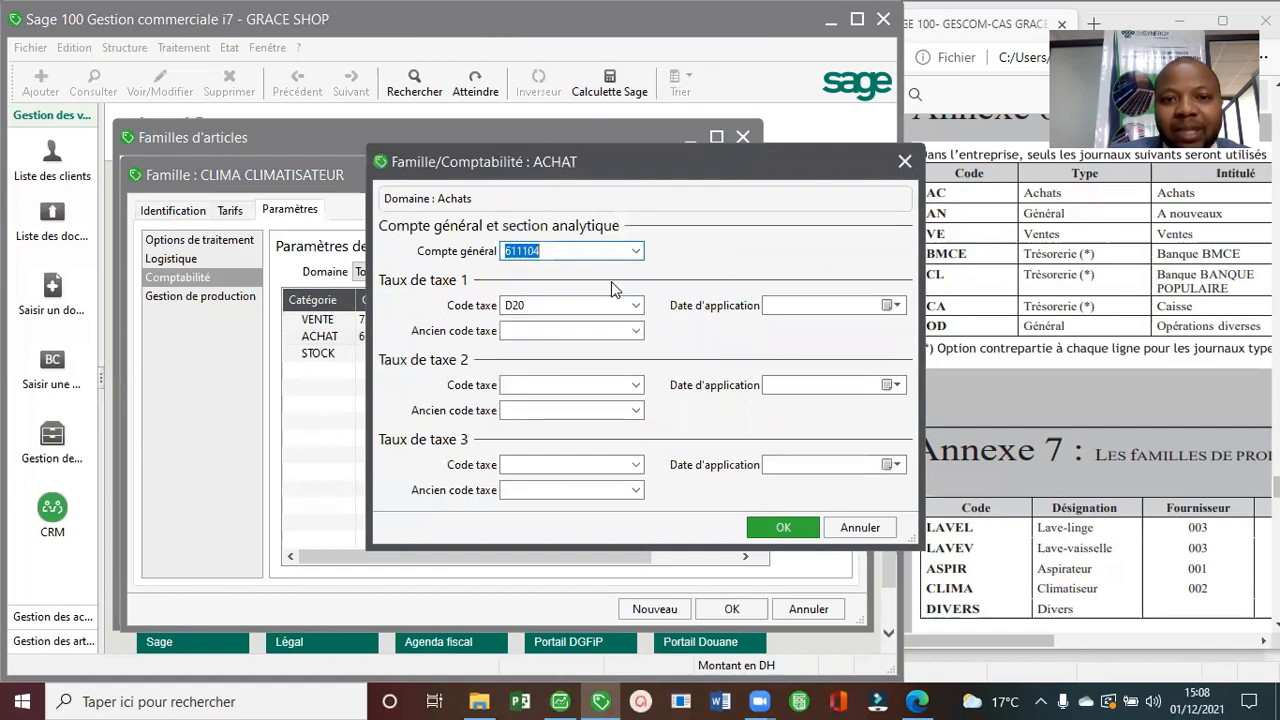
{"action": "left_click", "coordinate": [752, 528]}
Set the CLIMA family's STOCK accounting to general account 311104 CLIMATISEUR and save the family.
{"action": "double_click", "coordinate": [395, 356]}
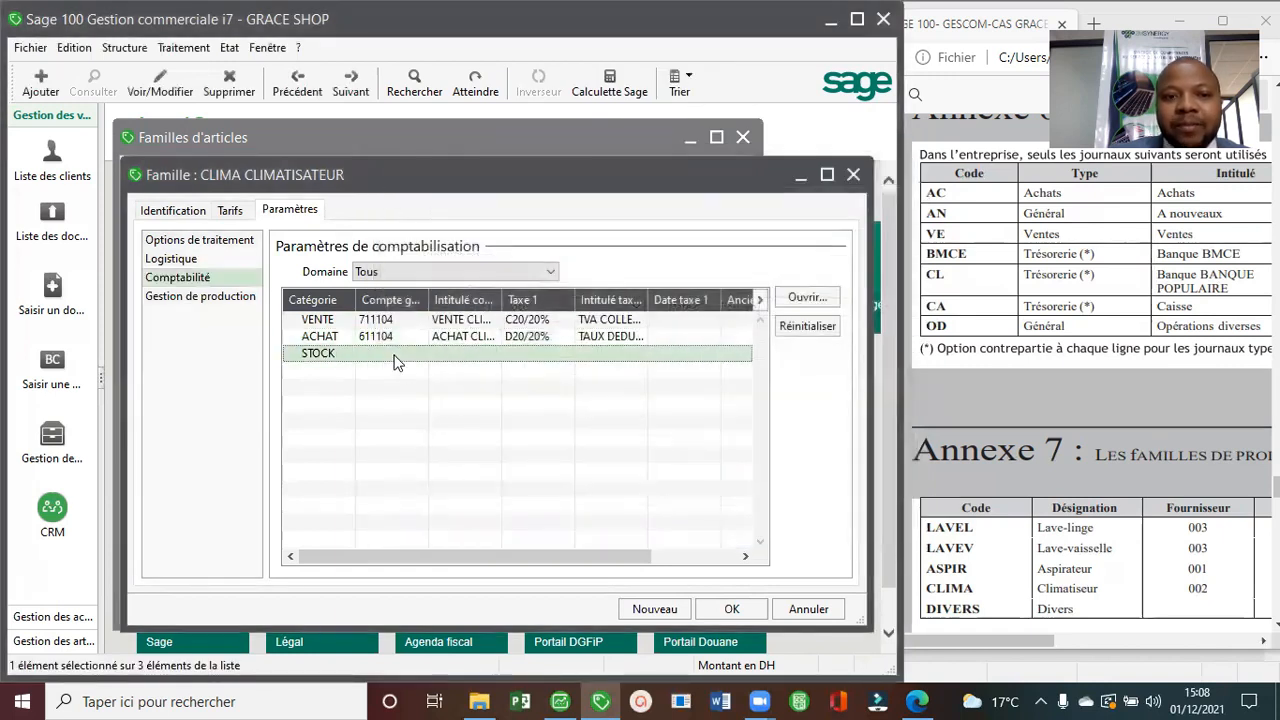
{"action": "left_click", "coordinate": [636, 251]}
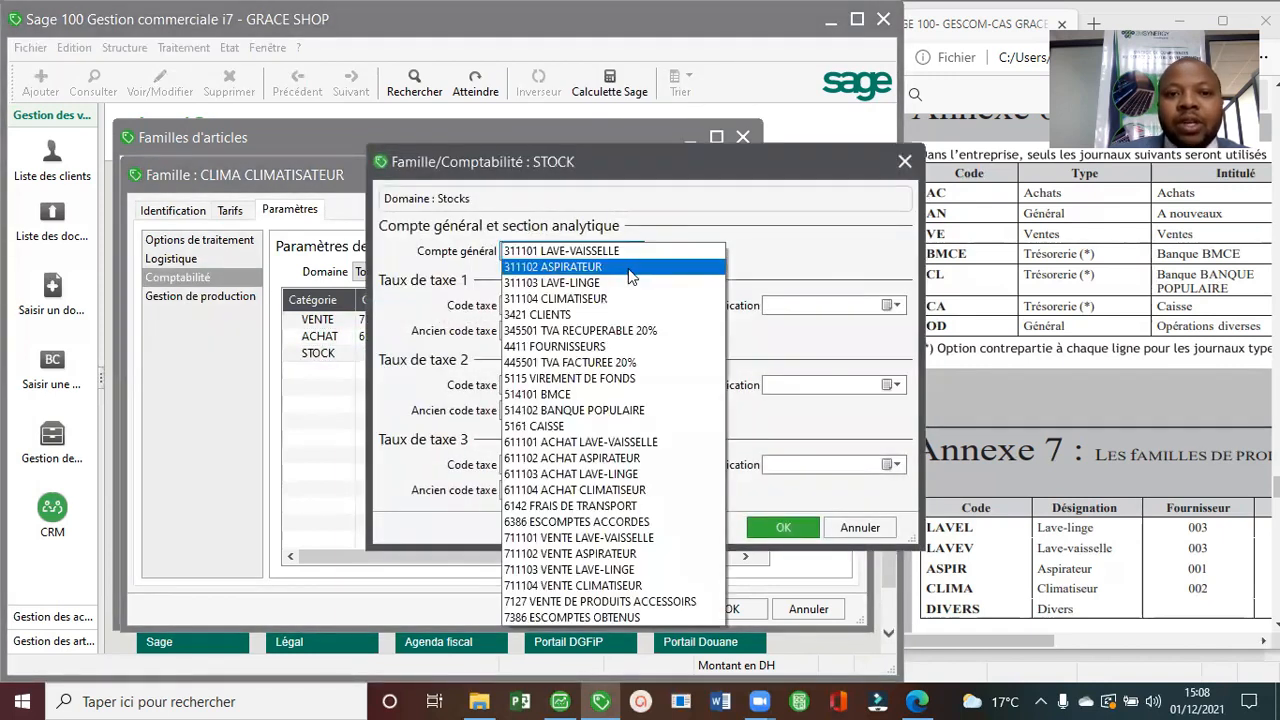
{"action": "left_click", "coordinate": [626, 298]}
{"action": "left_click", "coordinate": [808, 529]}
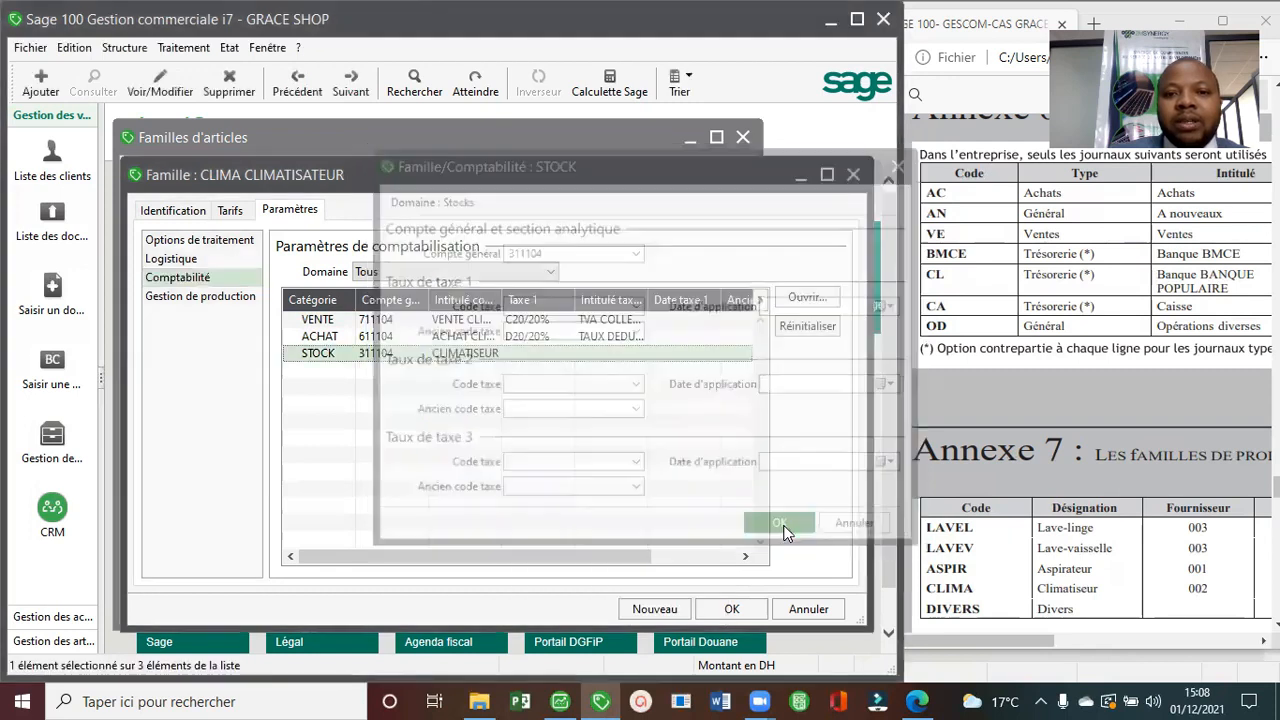
{"action": "left_click", "coordinate": [733, 609]}
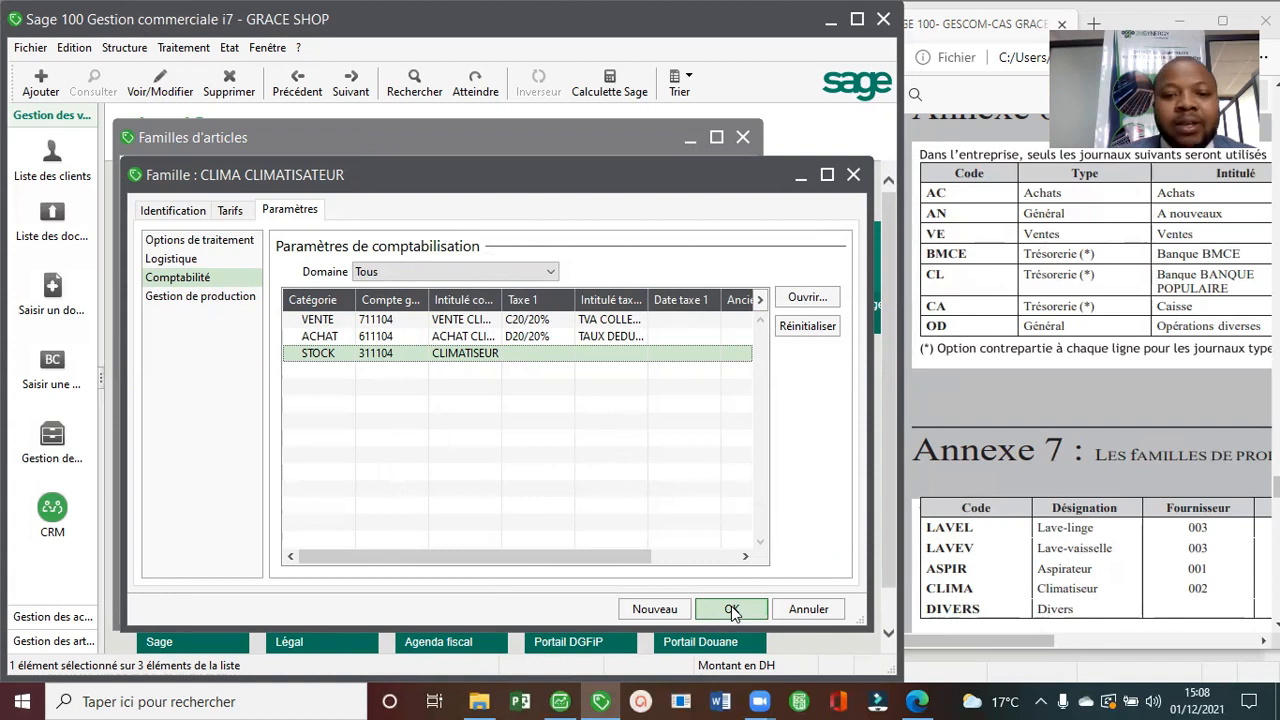
Validate the CLIMA family and return to the list of product families.
{"action": "left_click", "coordinate": [733, 609]}
{"action": "left_click", "coordinate": [549, 613]}
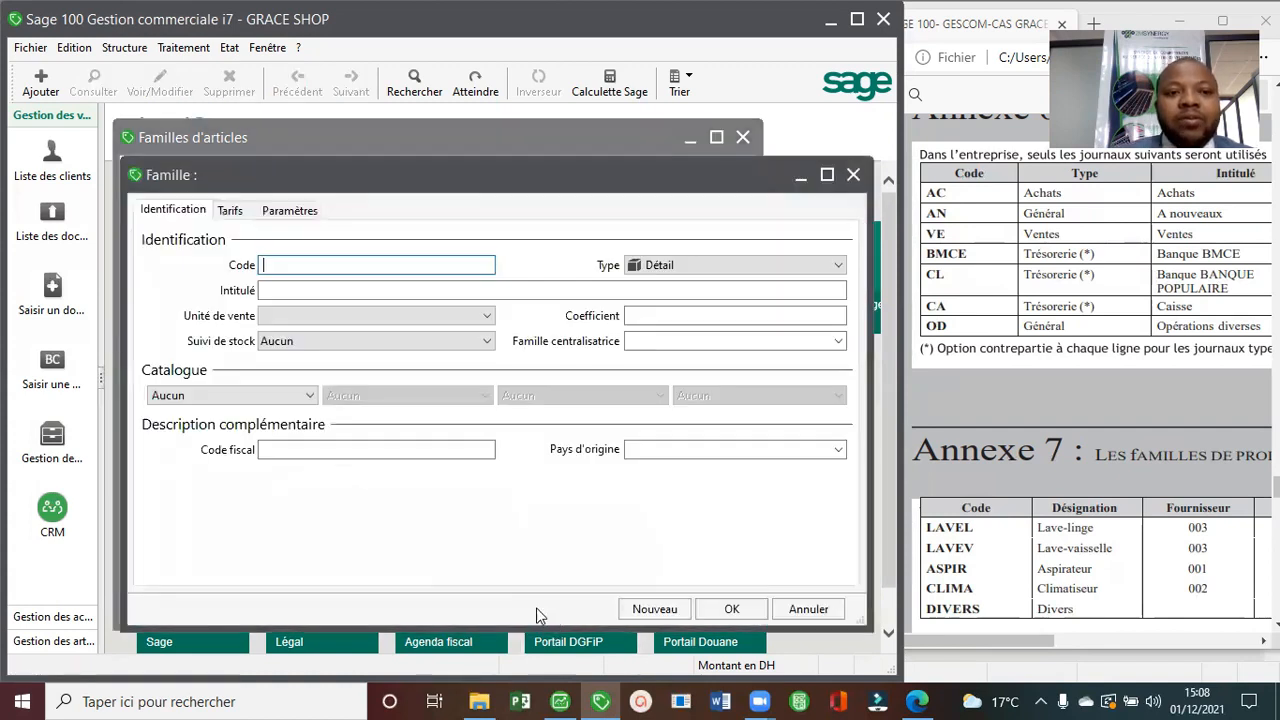
{"action": "type", "text": "DIVERS"}
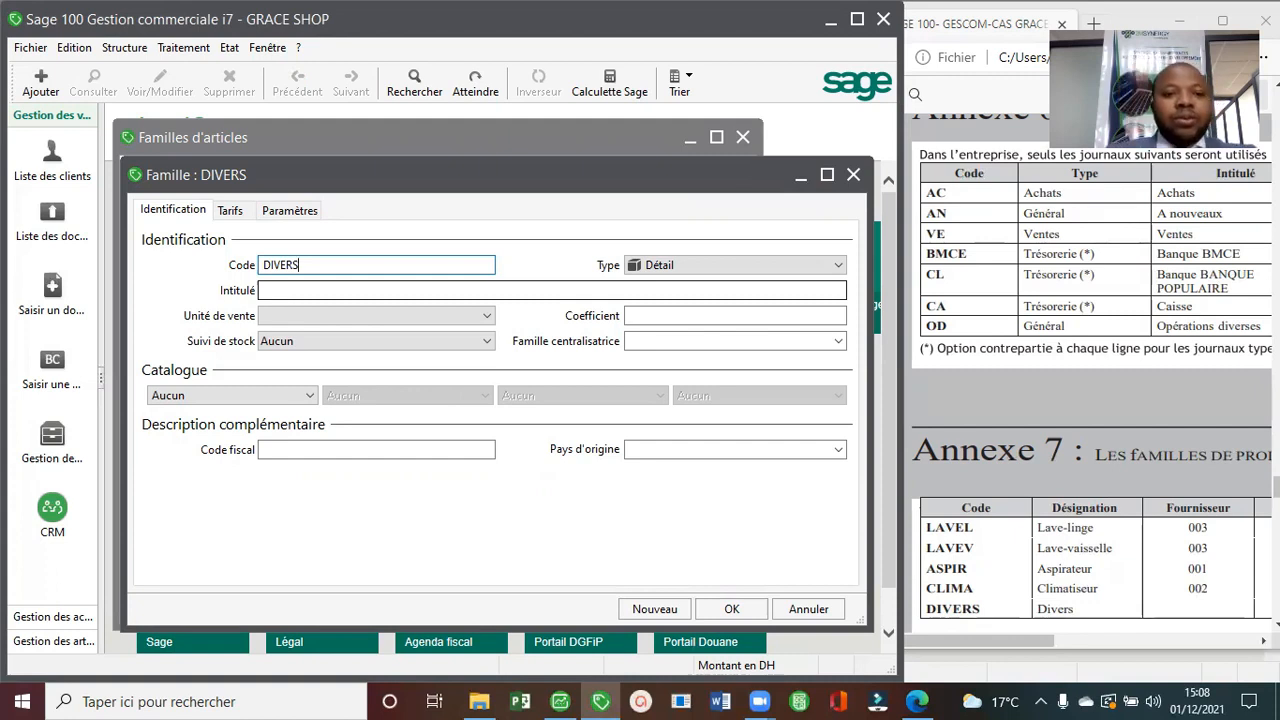
{"action": "key", "text": "Escape"}
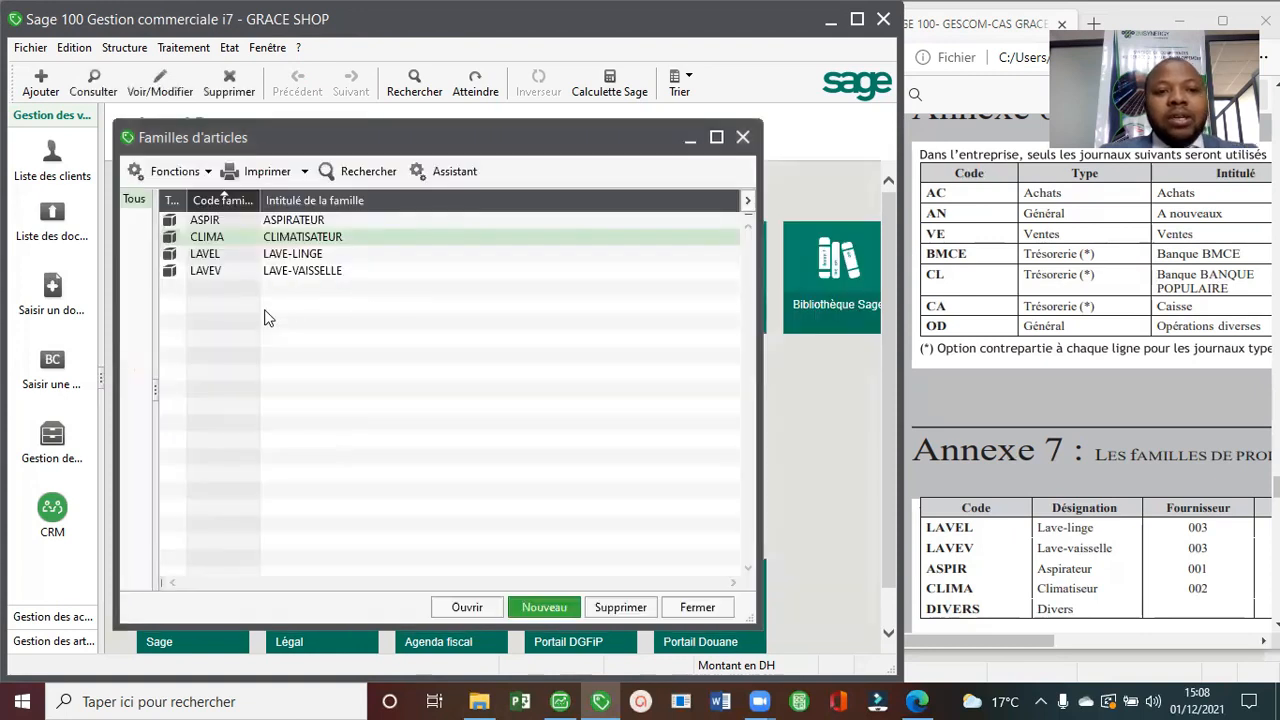
Set the stock tracking of the ASPIR family to CMUP and save the family.
{"action": "double_click", "coordinate": [287, 220]}
{"action": "left_click", "coordinate": [322, 341]}
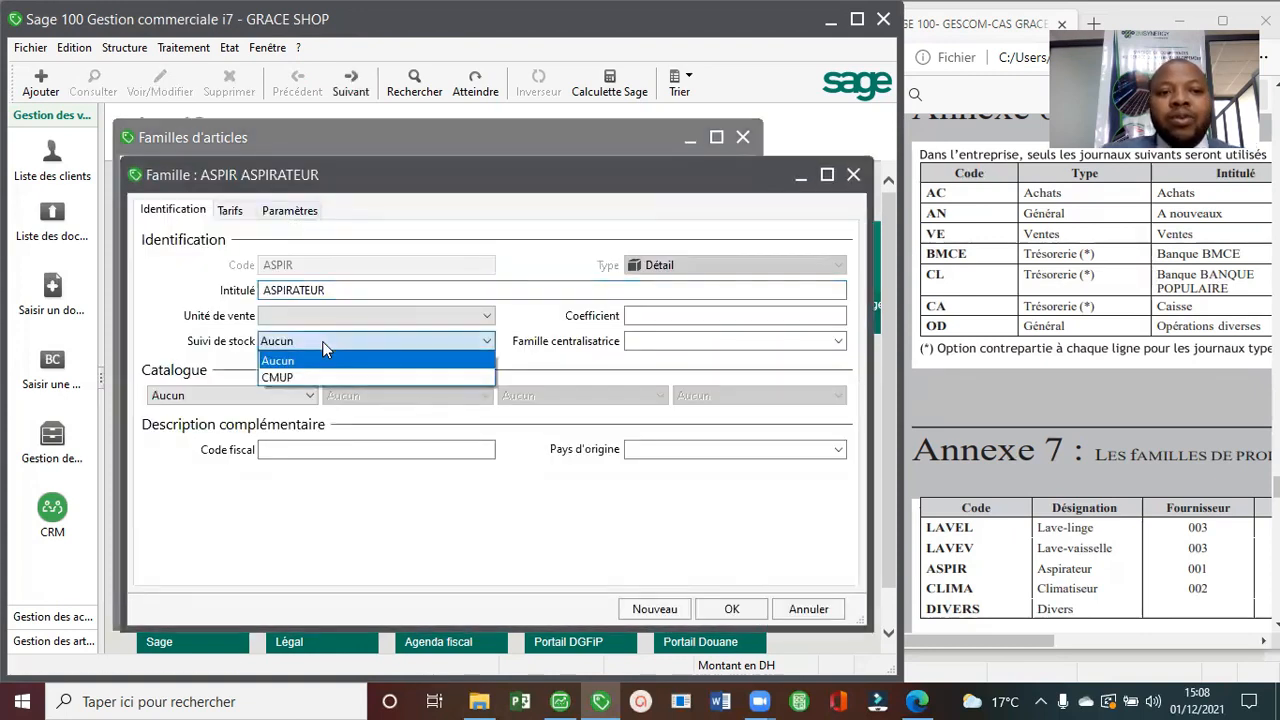
{"action": "left_click", "coordinate": [332, 377]}
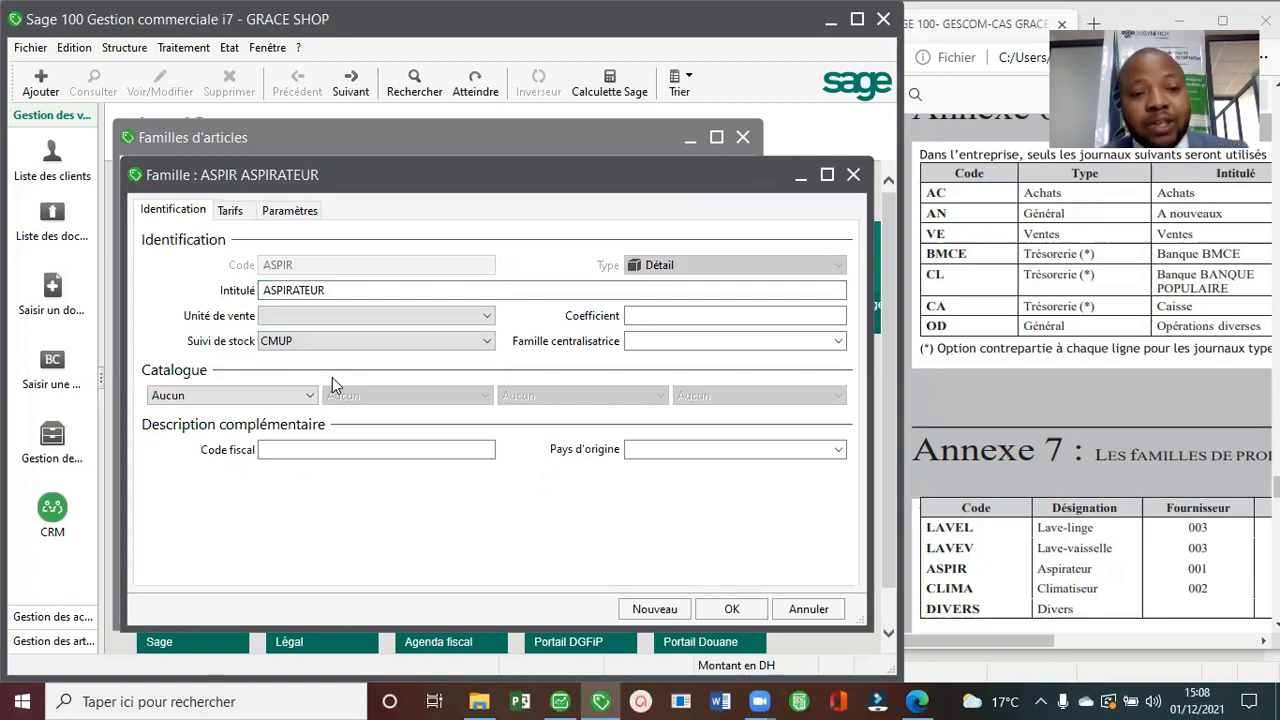
{"action": "left_click", "coordinate": [722, 612]}
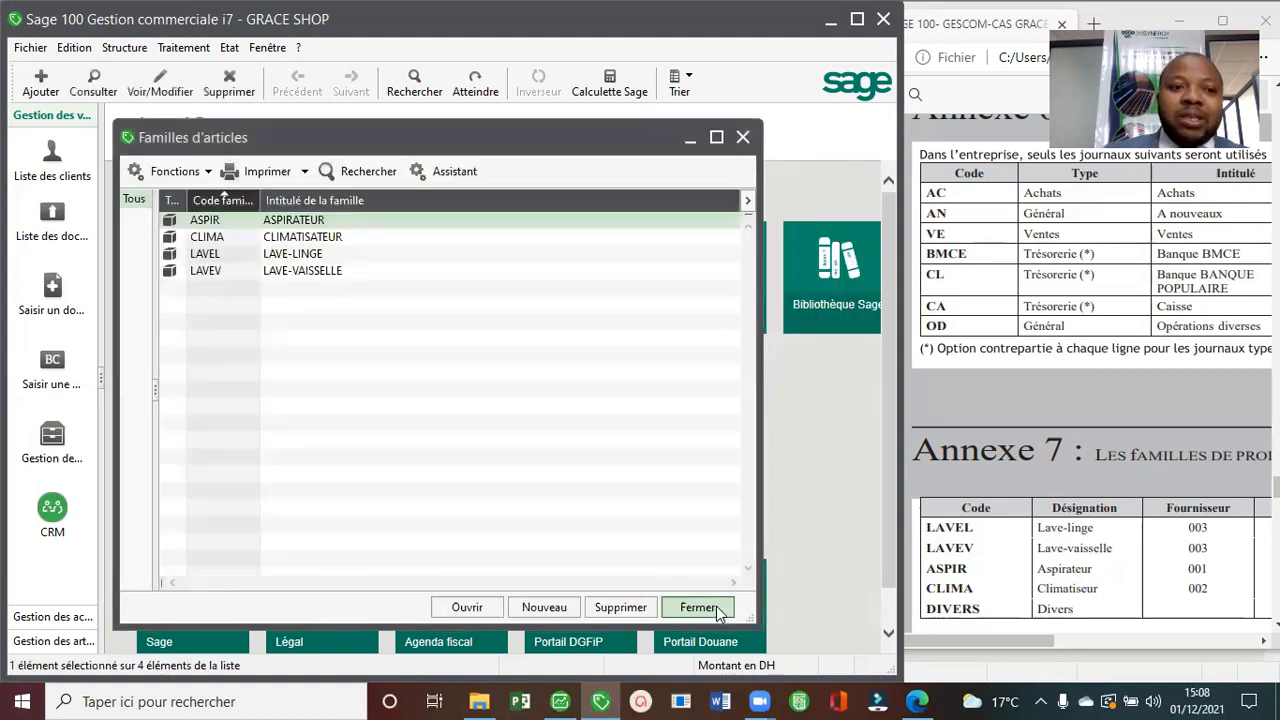
Set the stock tracking of the CLIMA family to CMUP and save the family.
{"action": "double_click", "coordinate": [281, 240]}
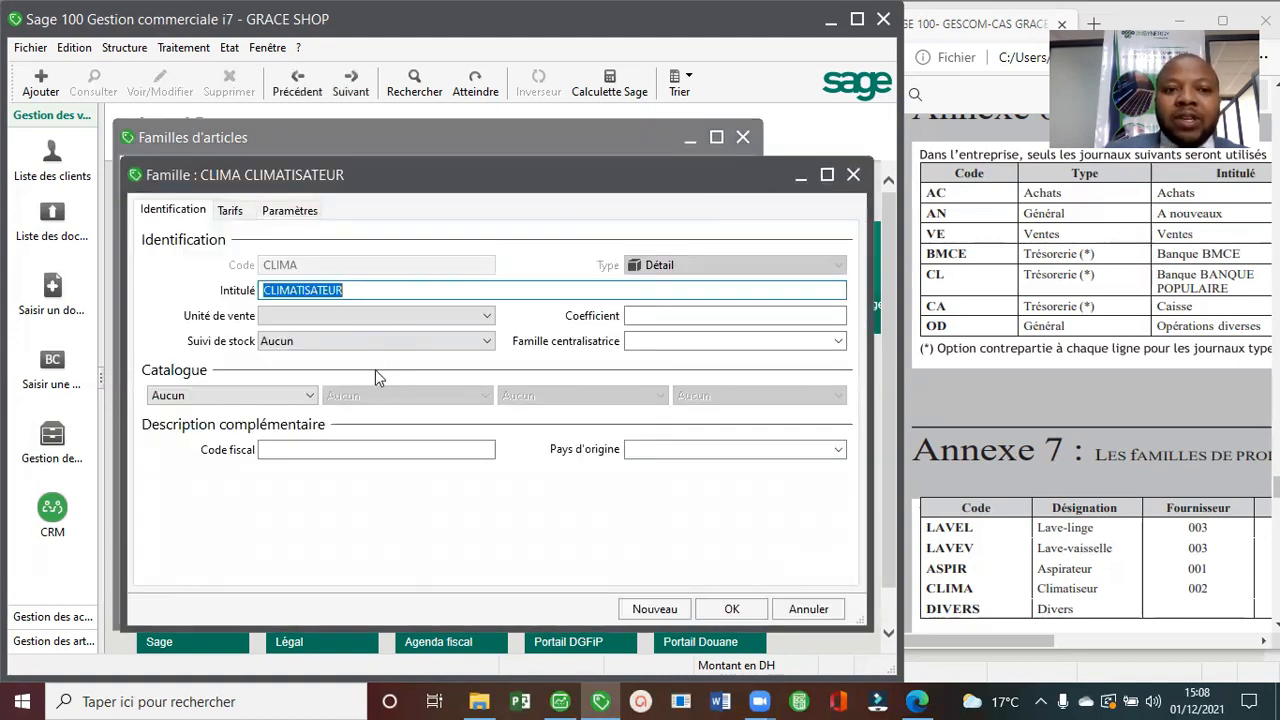
{"action": "left_click", "coordinate": [350, 341]}
{"action": "left_click", "coordinate": [345, 377]}
{"action": "left_click", "coordinate": [731, 609]}
Set the stock tracking of the LAVEL family to CMUP and save the family.
{"action": "double_click", "coordinate": [296, 253]}
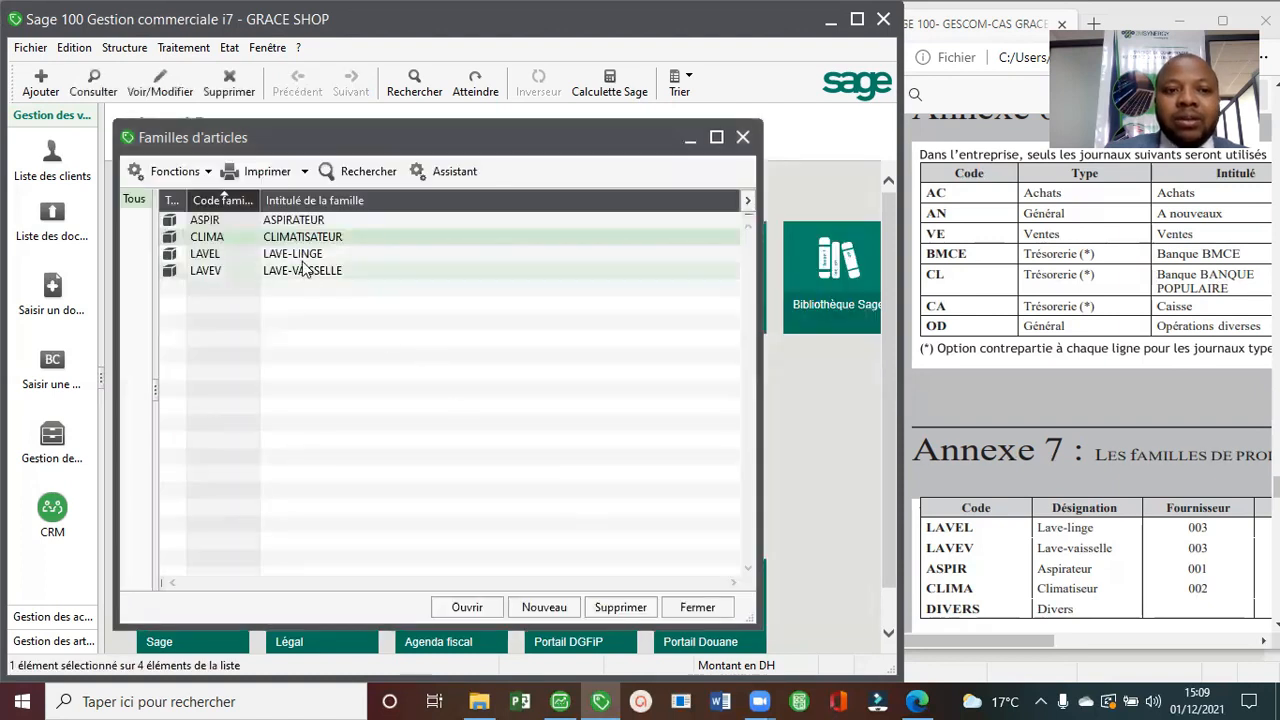
{"action": "left_click", "coordinate": [398, 343]}
{"action": "left_click", "coordinate": [392, 378]}
{"action": "left_click", "coordinate": [731, 609]}
Set the stock tracking of the LAVEV family to CMUP and save the family.
{"action": "double_click", "coordinate": [323, 271]}
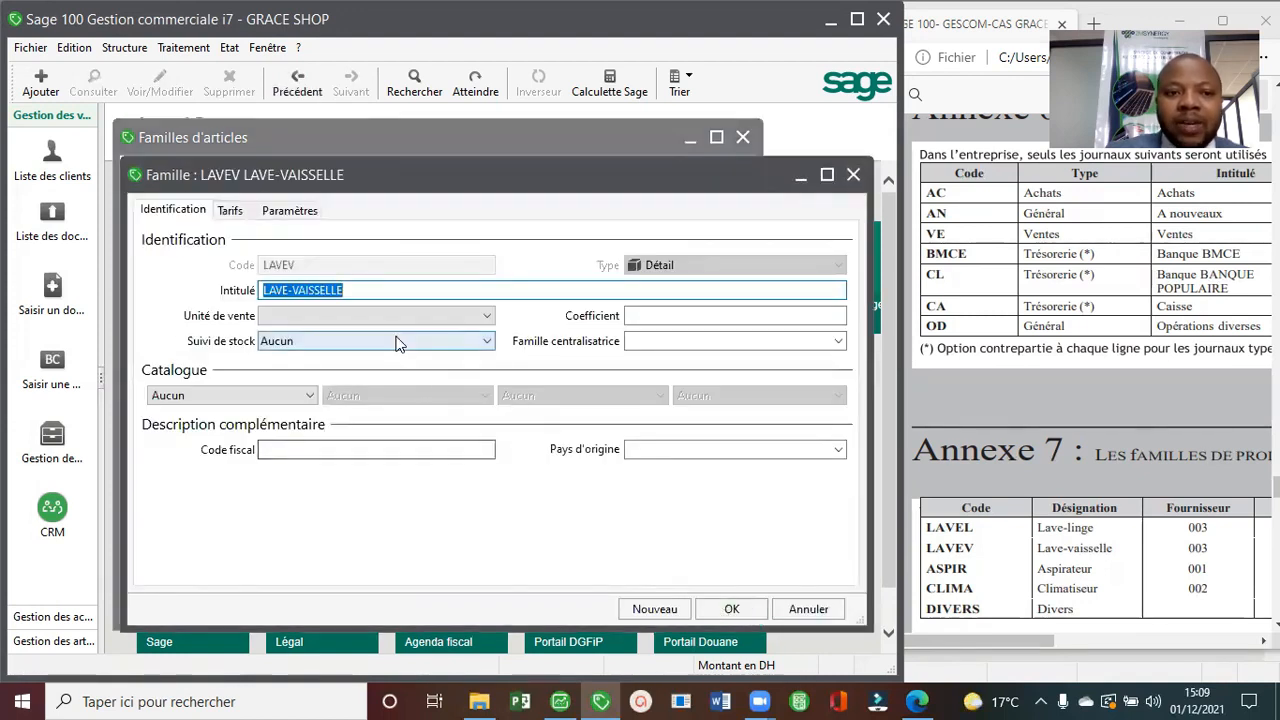
{"action": "left_click", "coordinate": [398, 342]}
{"action": "left_click", "coordinate": [394, 373]}
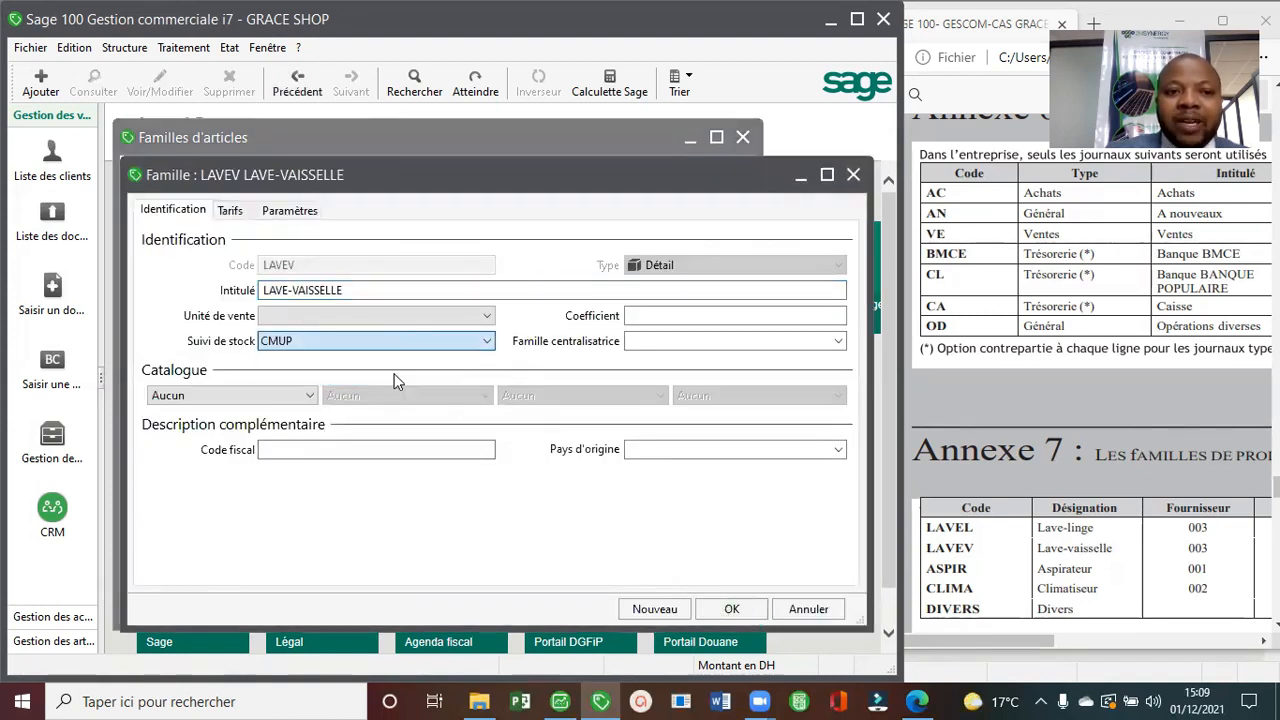
{"action": "left_click", "coordinate": [730, 606]}
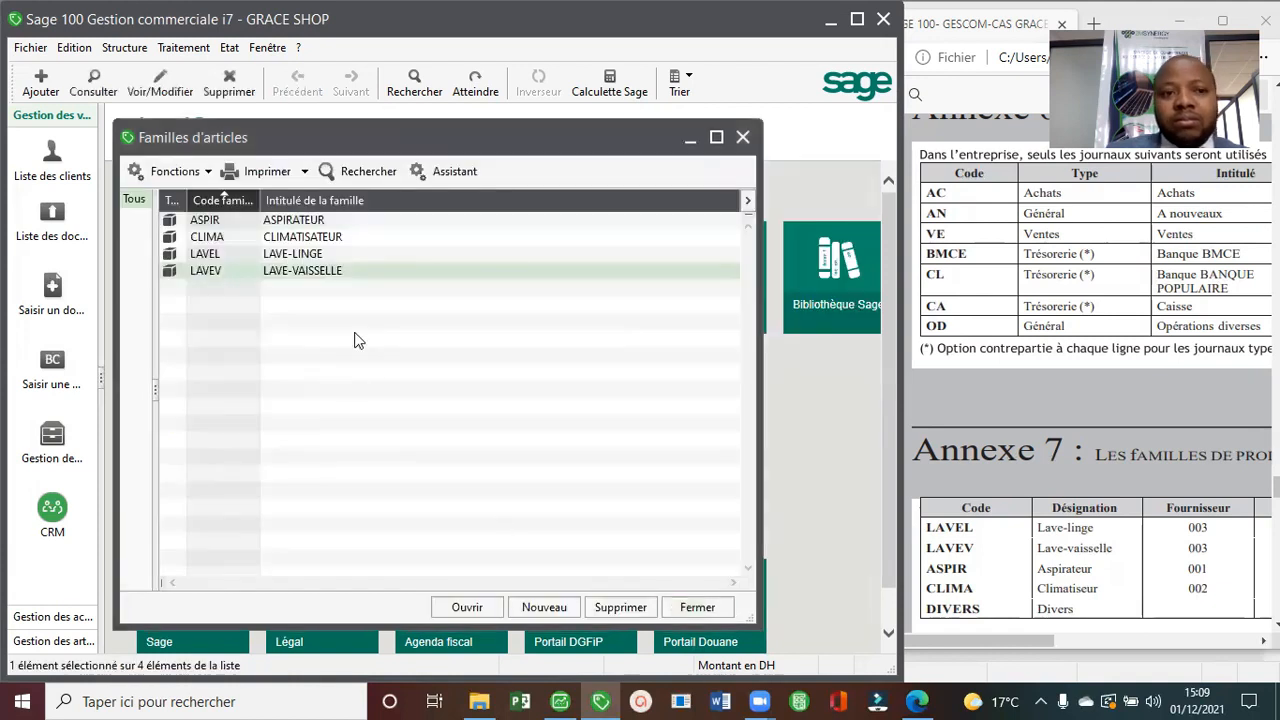
Create a product family with code DIVERS and title DIVERS, leaving its accounting settings empty, and save it.
{"action": "left_click", "coordinate": [545, 607]}
{"action": "type", "text": "DIBER"}
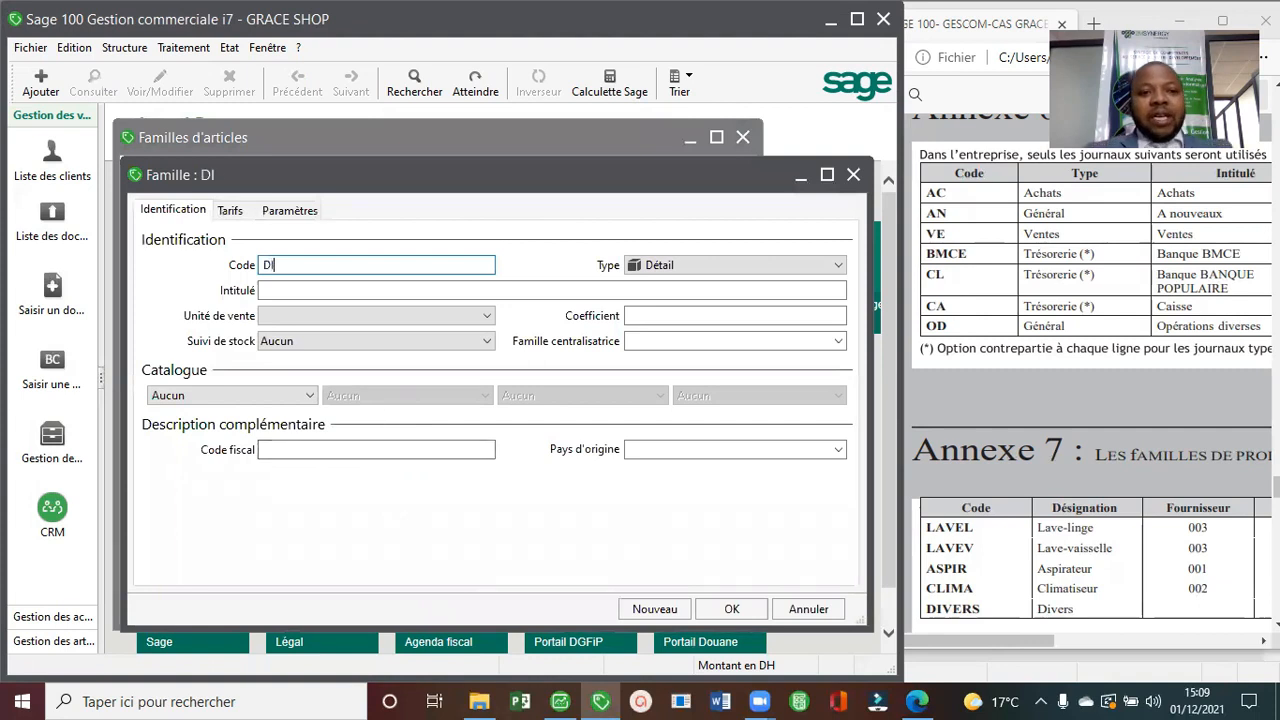
{"action": "key", "text": "BackSpace"}
{"action": "key", "text": "BackSpace"}
{"action": "key", "text": "BackSpace"}
{"action": "type", "text": "VERS"}
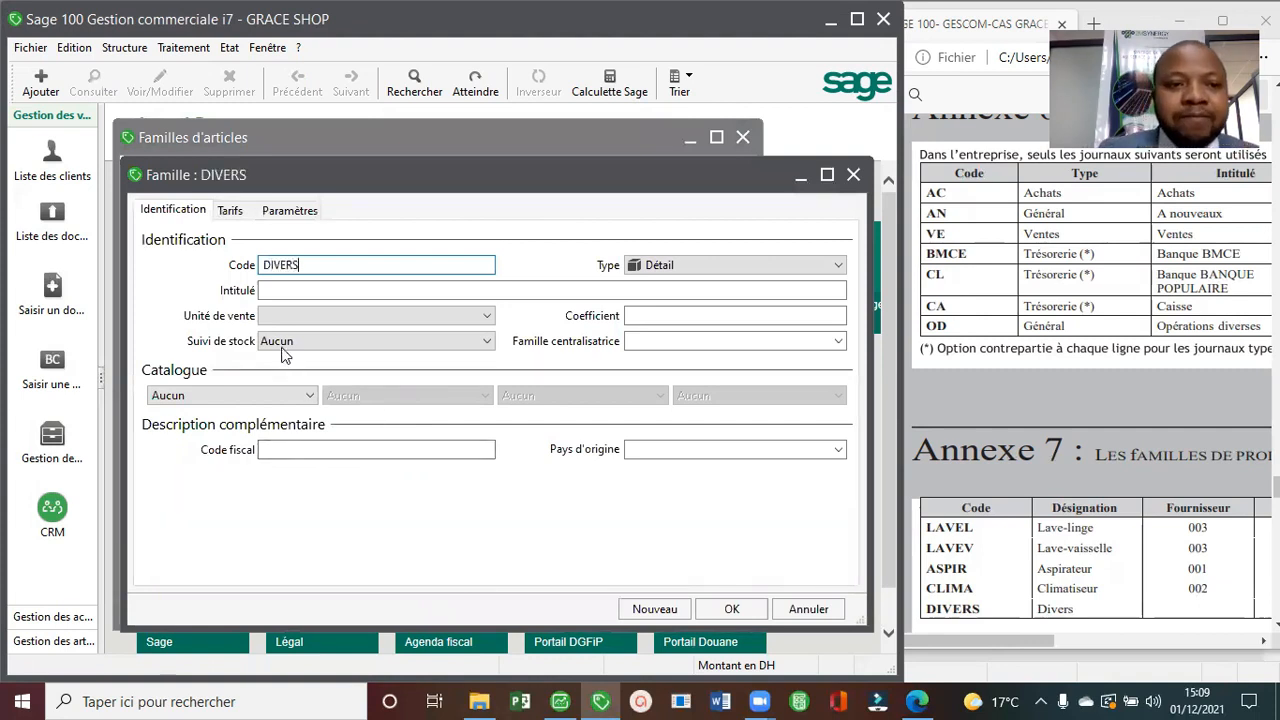
{"action": "left_click", "coordinate": [316, 289]}
{"action": "type", "text": "DIVERS"}
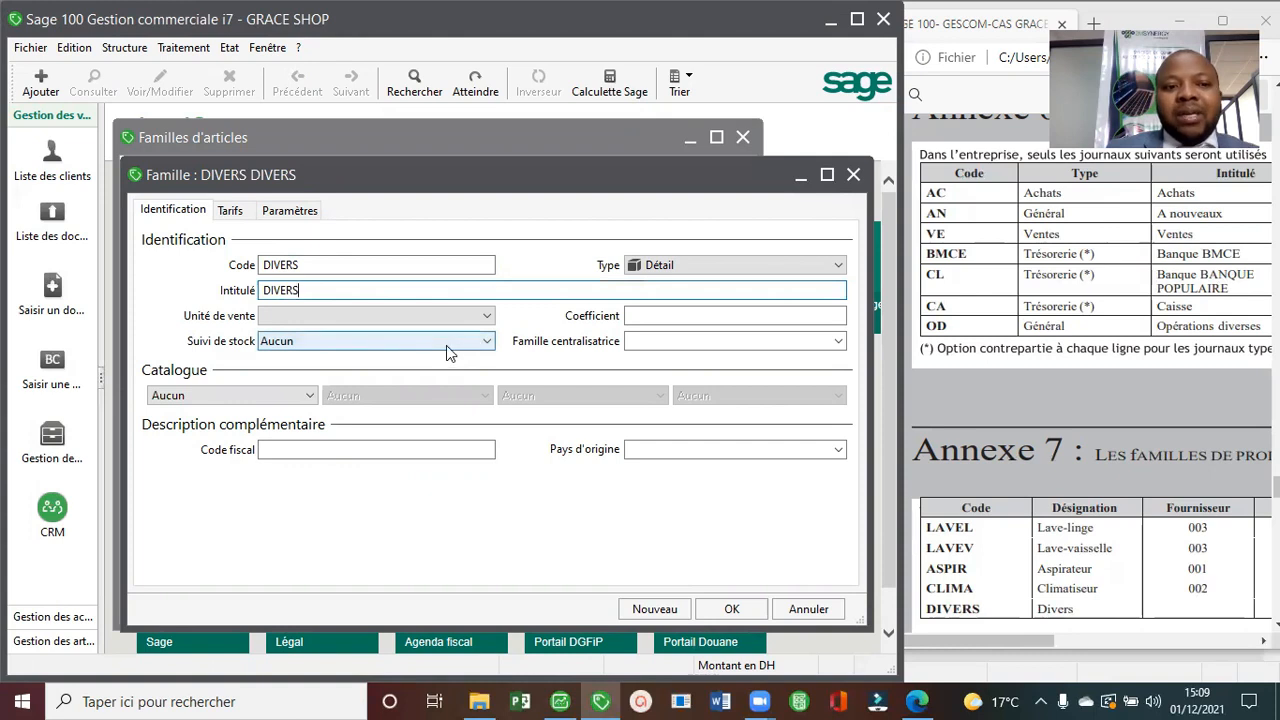
{"action": "left_click", "coordinate": [279, 212]}
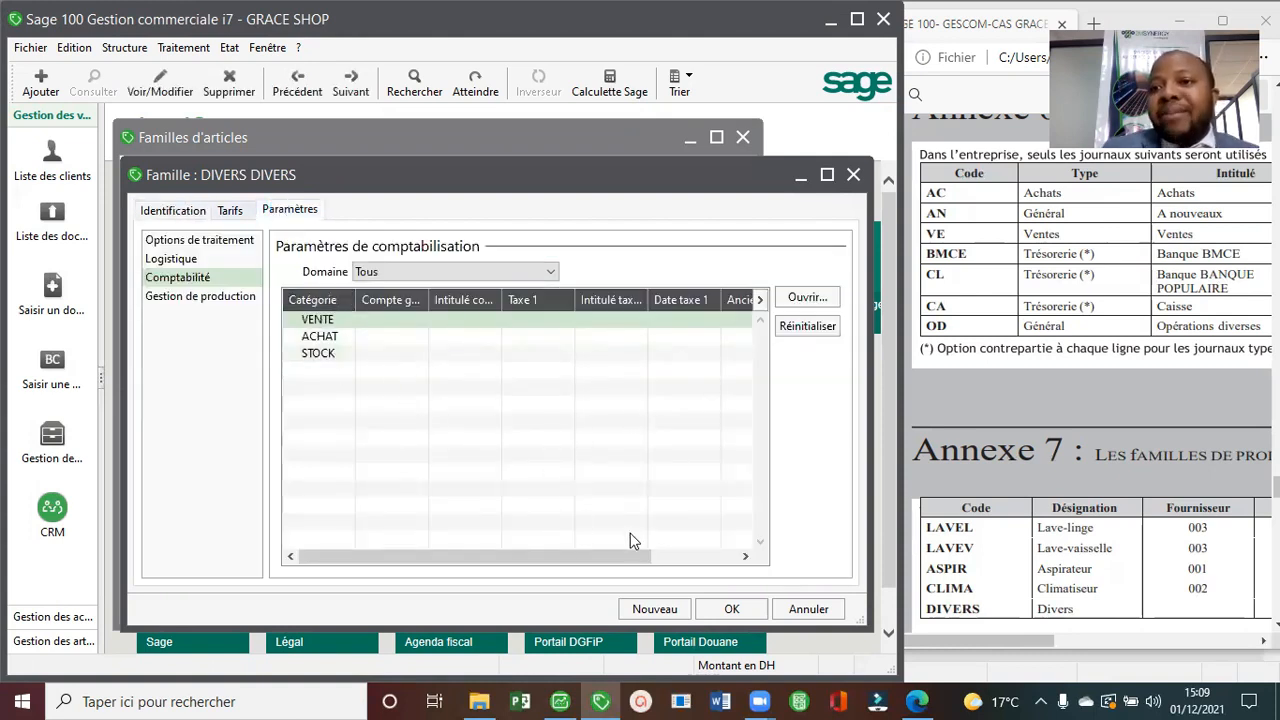
{"action": "left_click_drag", "start_coordinate": [1029, 640], "coordinate": [1245, 657]}
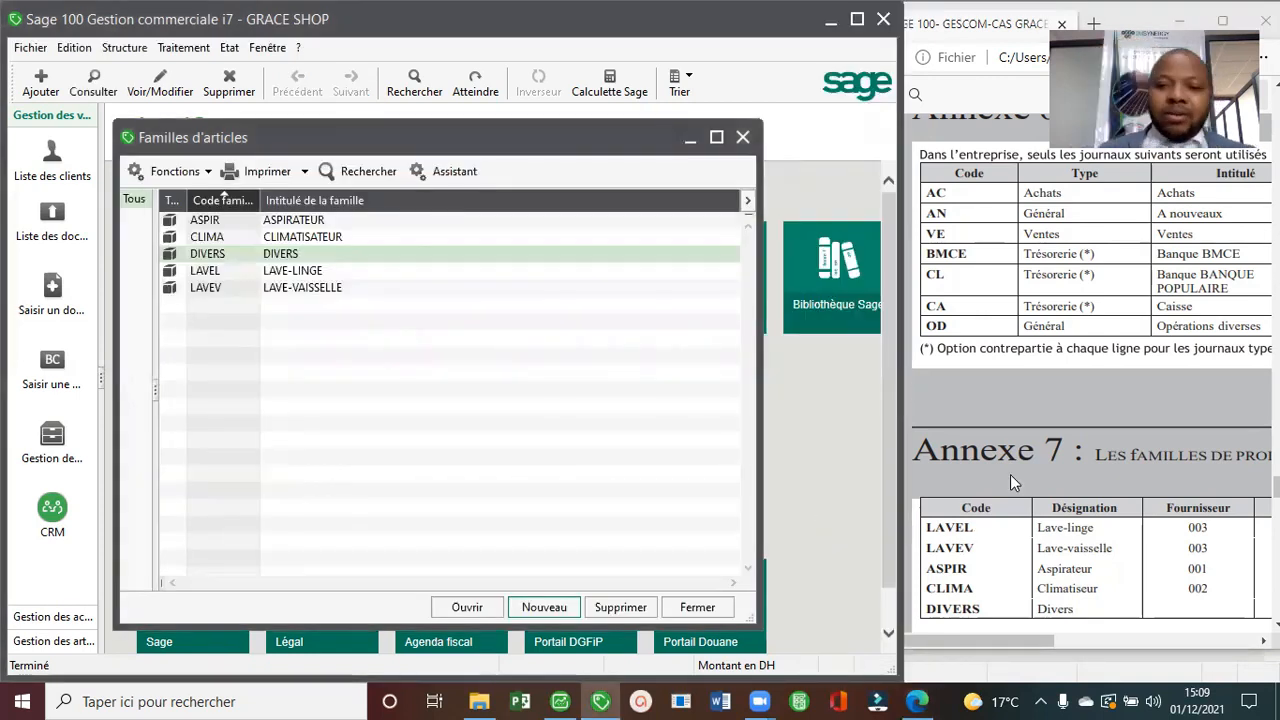
Bring Annexe 8 of the case document into view, then replace the product families list with the articles list in Sage.
{"action": "left_click", "coordinate": [1010, 474]}
{"action": "scroll", "coordinate": [1010, 474], "scroll_direction": "down", "scroll_amount": 3}
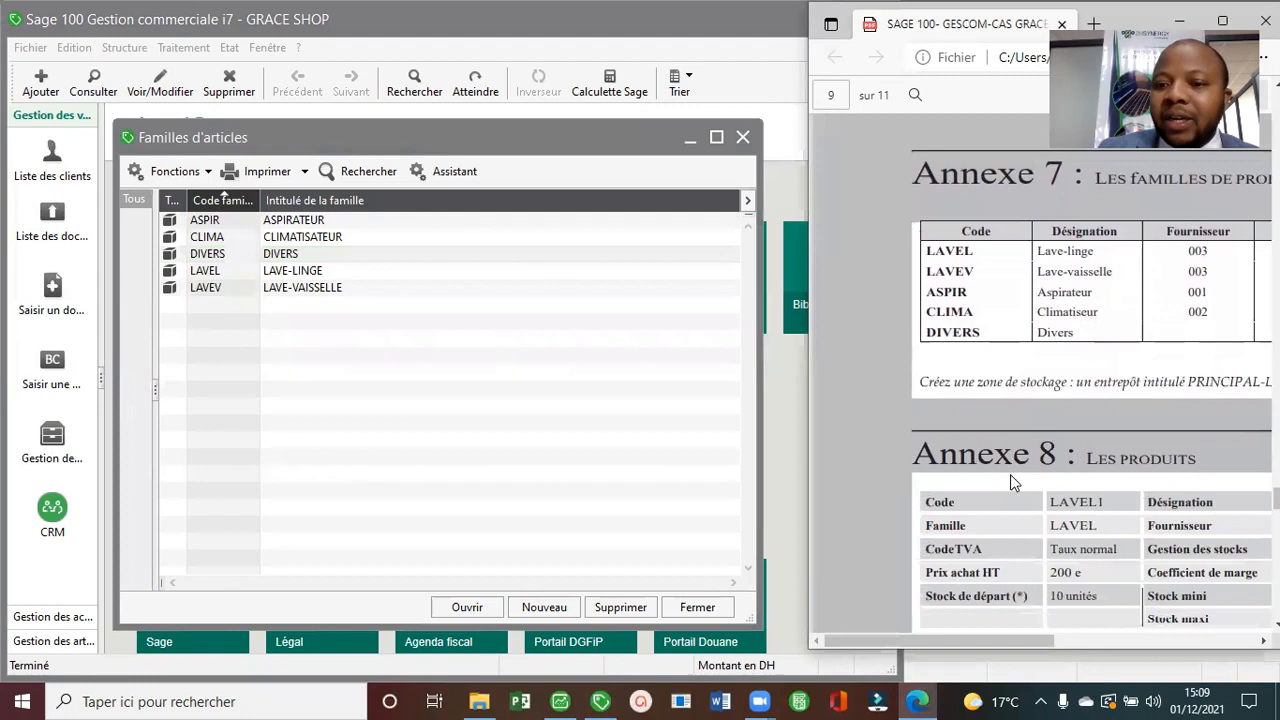
{"action": "scroll", "coordinate": [1010, 474], "scroll_direction": "down", "scroll_amount": 3}
{"action": "scroll", "coordinate": [1010, 474], "scroll_direction": "right", "scroll_amount": 3}
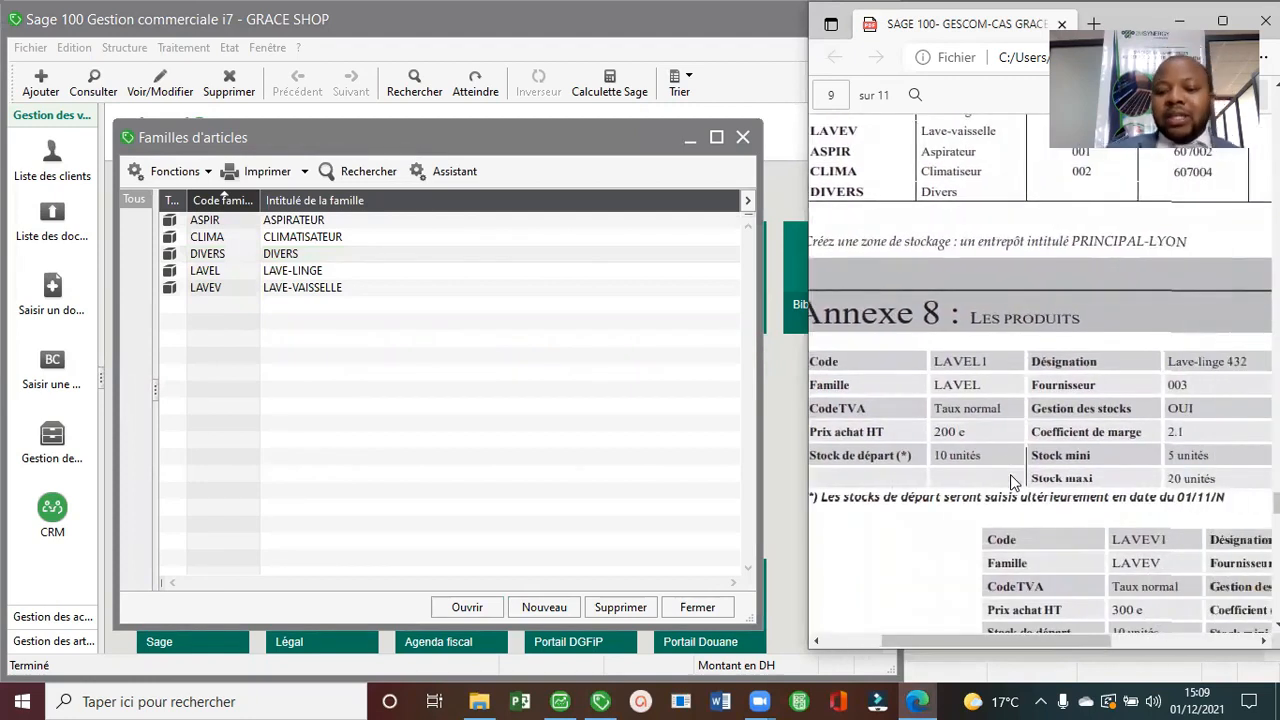
{"action": "scroll", "coordinate": [1010, 476], "scroll_direction": "left", "scroll_amount": 2}
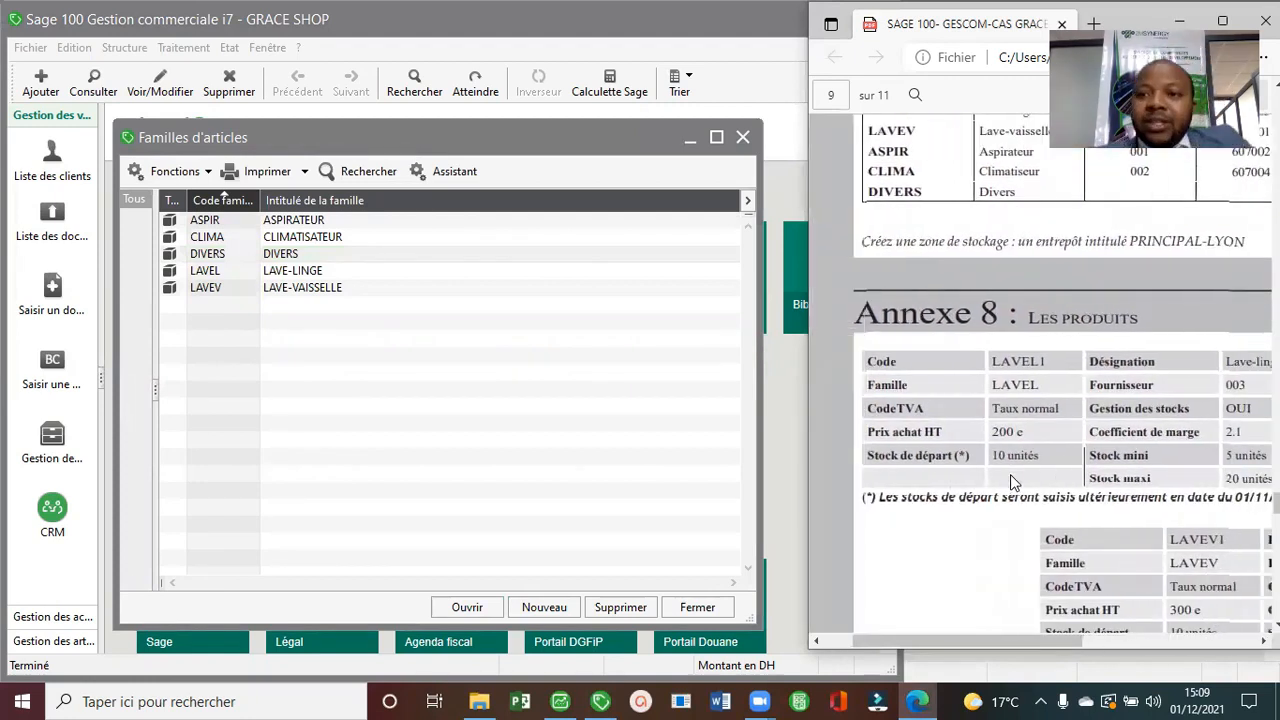
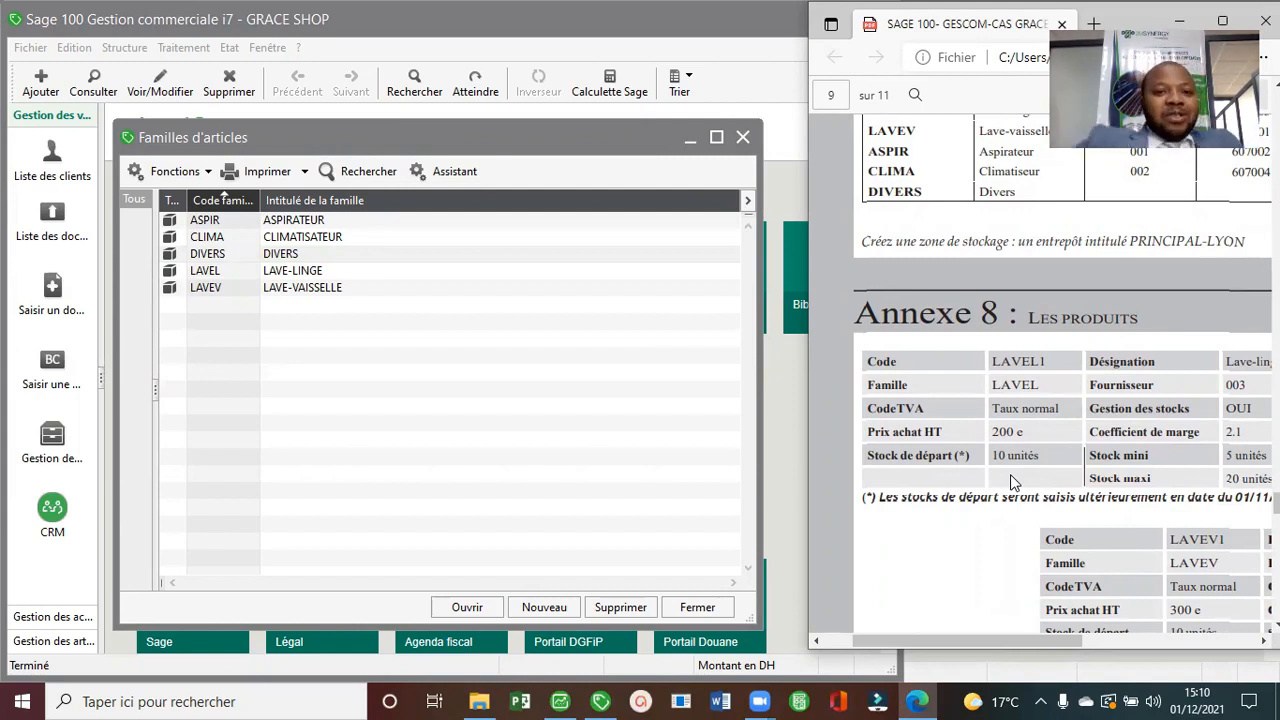
{"action": "left_click", "coordinate": [743, 137]}
{"action": "left_click", "coordinate": [123, 48]}
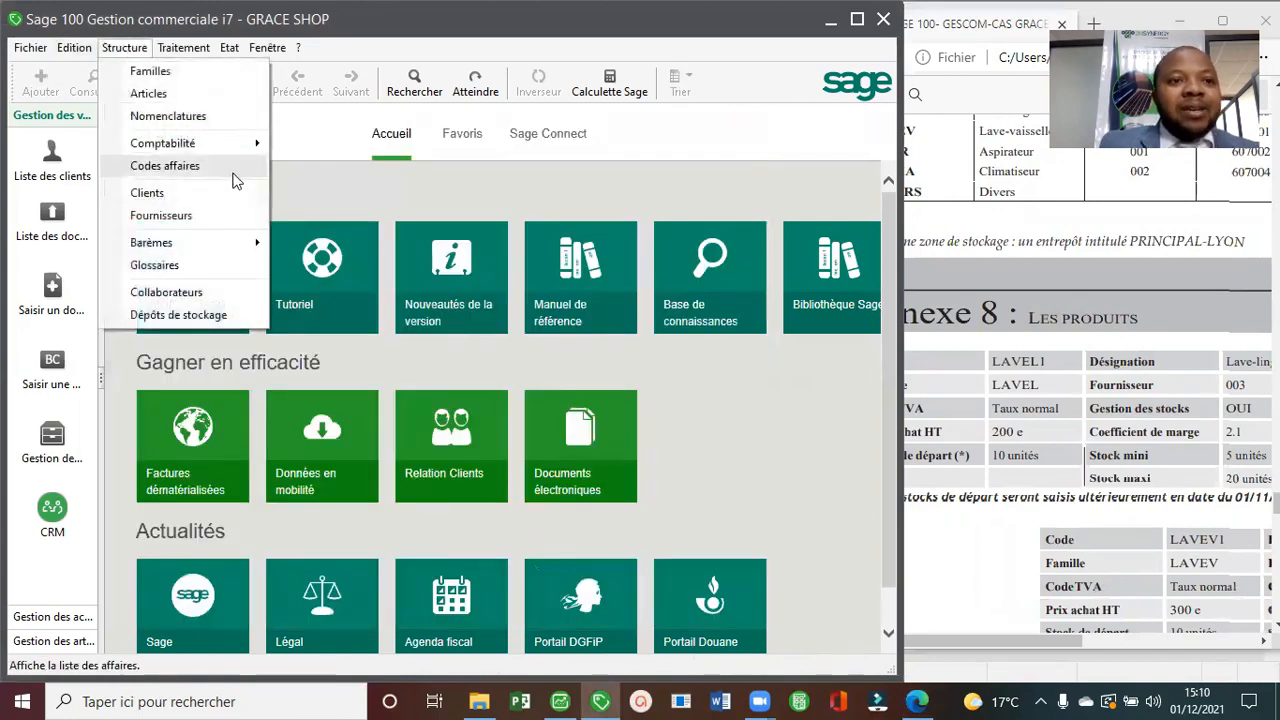
{"action": "left_click", "coordinate": [250, 95]}
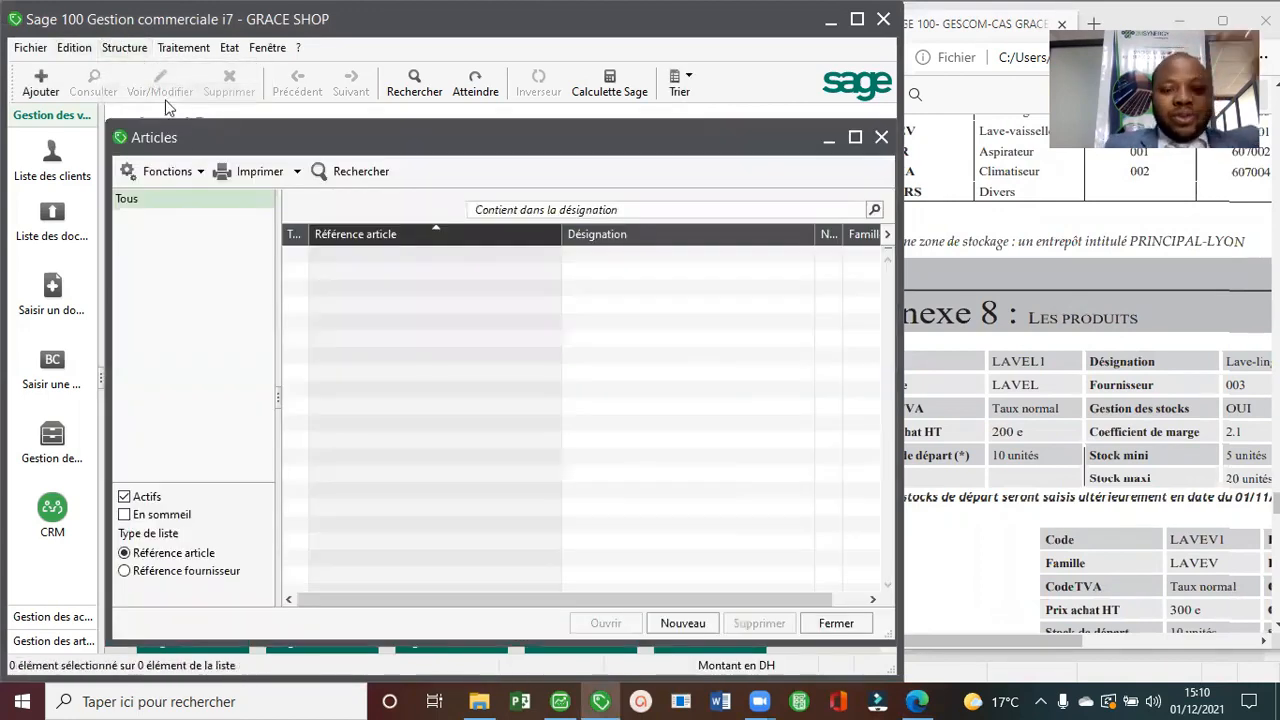
Create a new article with the reference LAVEL1 for the first product of Annexe 8.
{"action": "left_click", "coordinate": [1027, 495]}
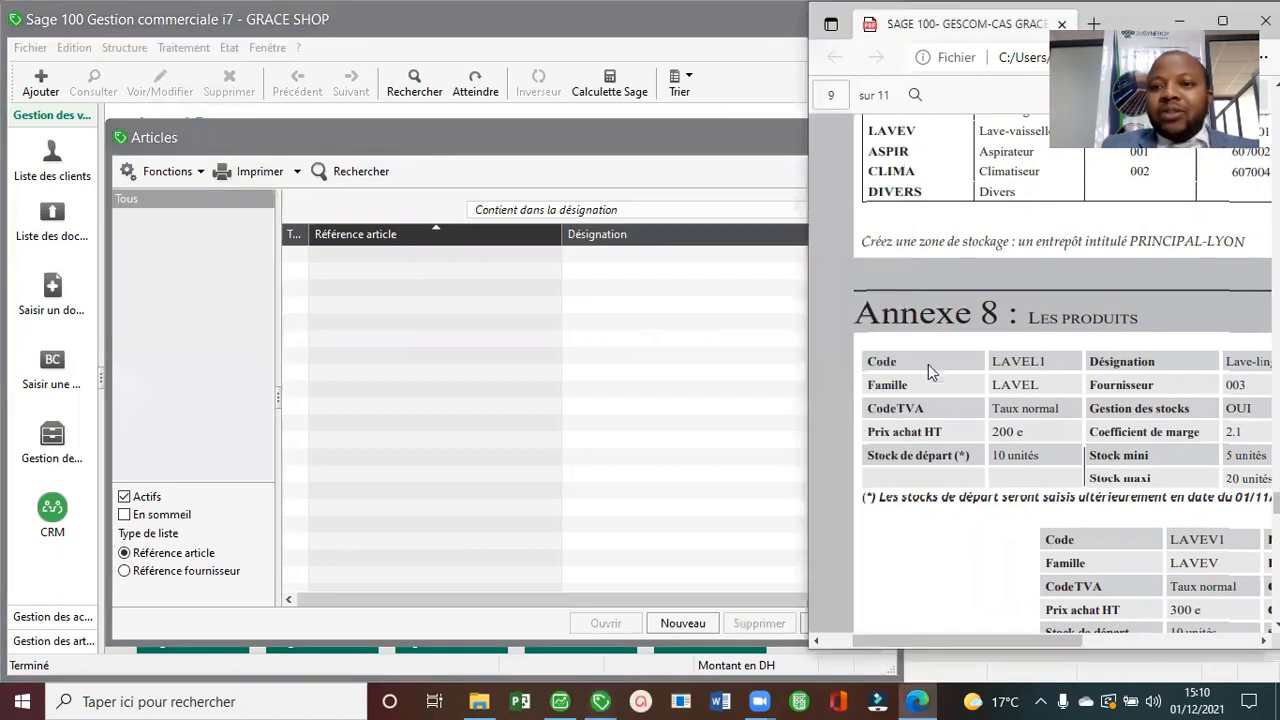
{"action": "scroll", "coordinate": [970, 553], "scroll_direction": "right", "scroll_amount": 1}
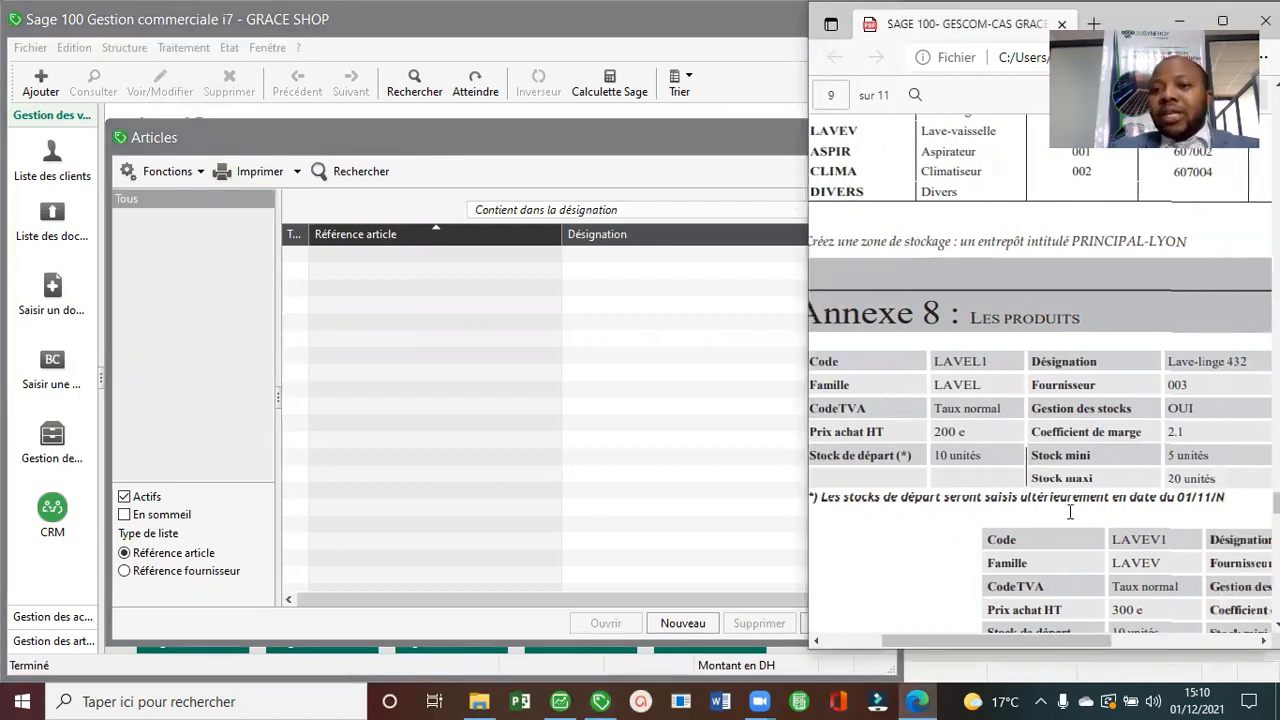
{"action": "left_click", "coordinate": [682, 623]}
{"action": "type", "text": "C"}
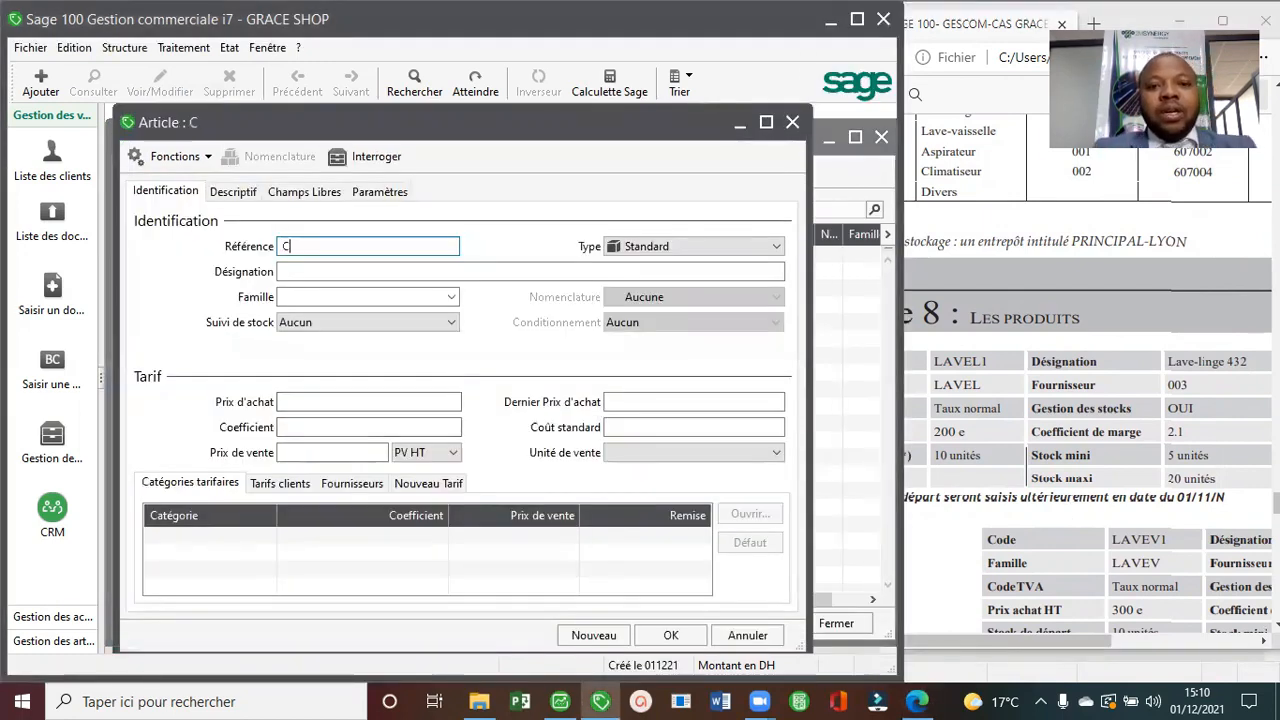
{"action": "key", "text": "BackSpace"}
{"action": "type", "text": "LA"}
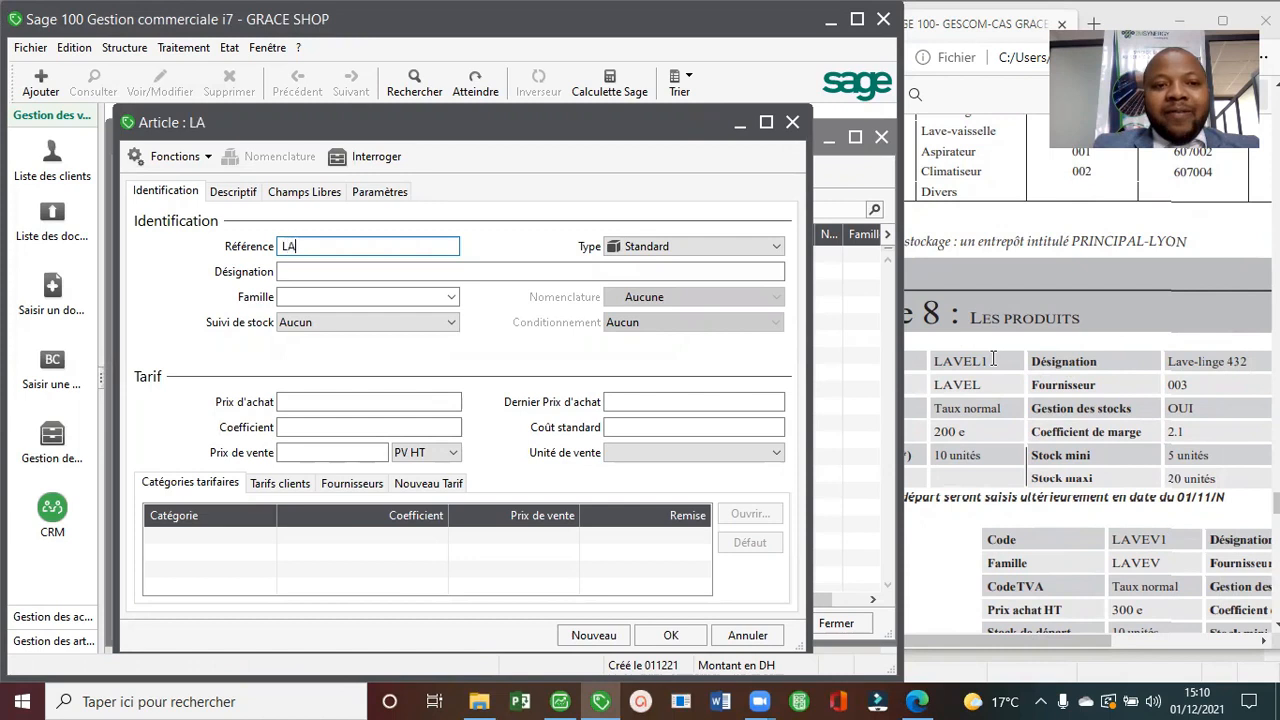
{"action": "type", "text": "VEL1"}
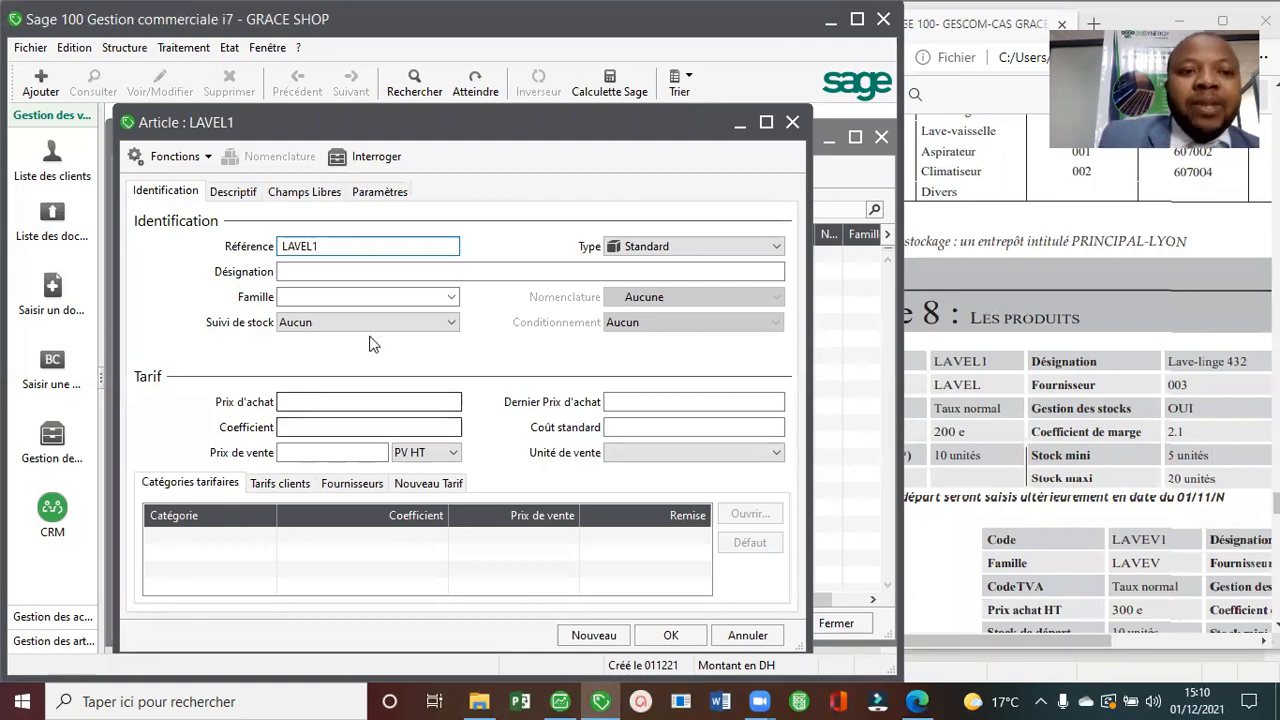
Set the LAVEL1 article's designation to Lave-linge 432, copied from Annexe 8 of the case document.
{"action": "left_click", "coordinate": [359, 277]}
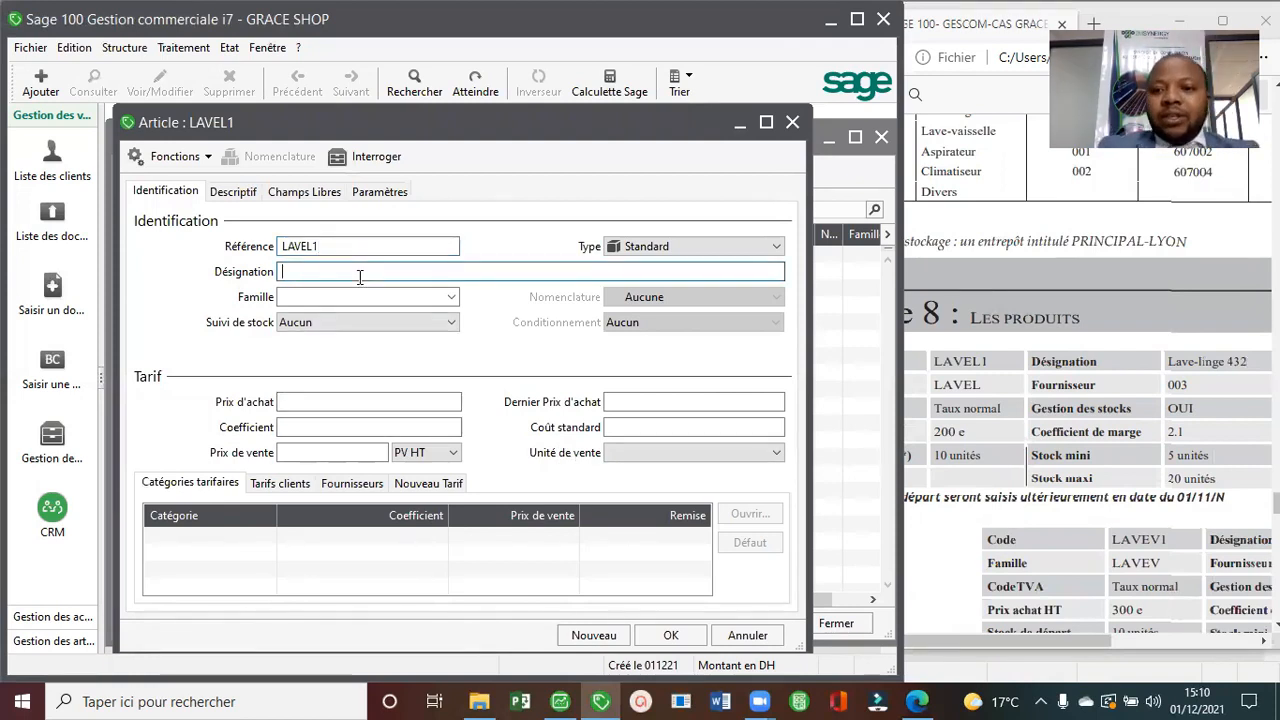
{"action": "left_click_drag", "start_coordinate": [1170, 366], "coordinate": [1225, 366]}
{"action": "key", "text": "ctrl+c"}
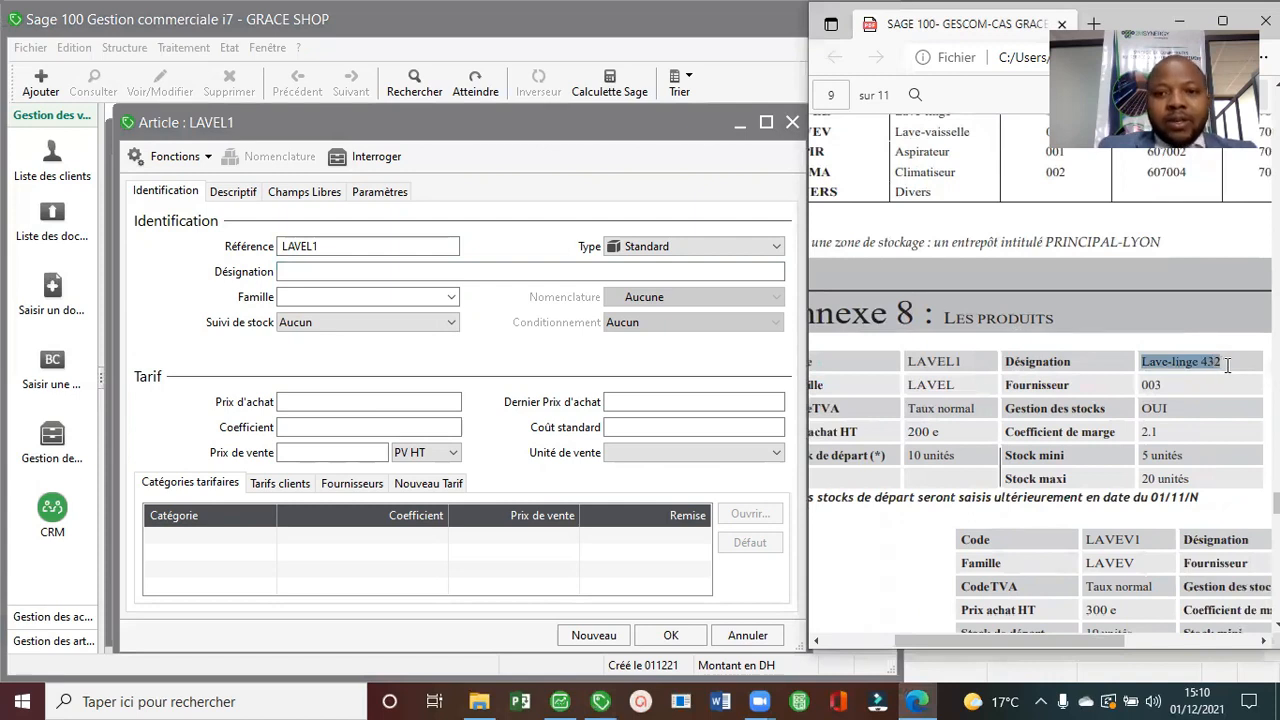
{"action": "left_click", "coordinate": [776, 386]}
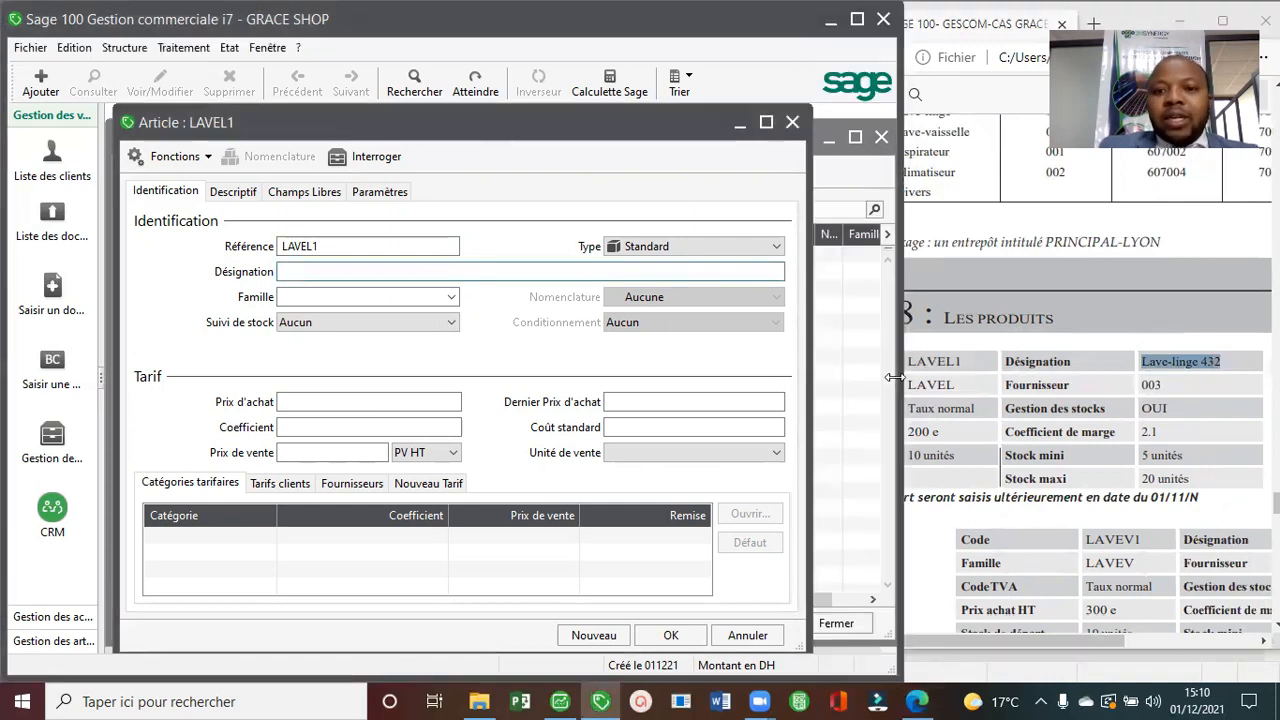
{"action": "left_click_drag", "start_coordinate": [900, 376], "coordinate": [764, 382]}
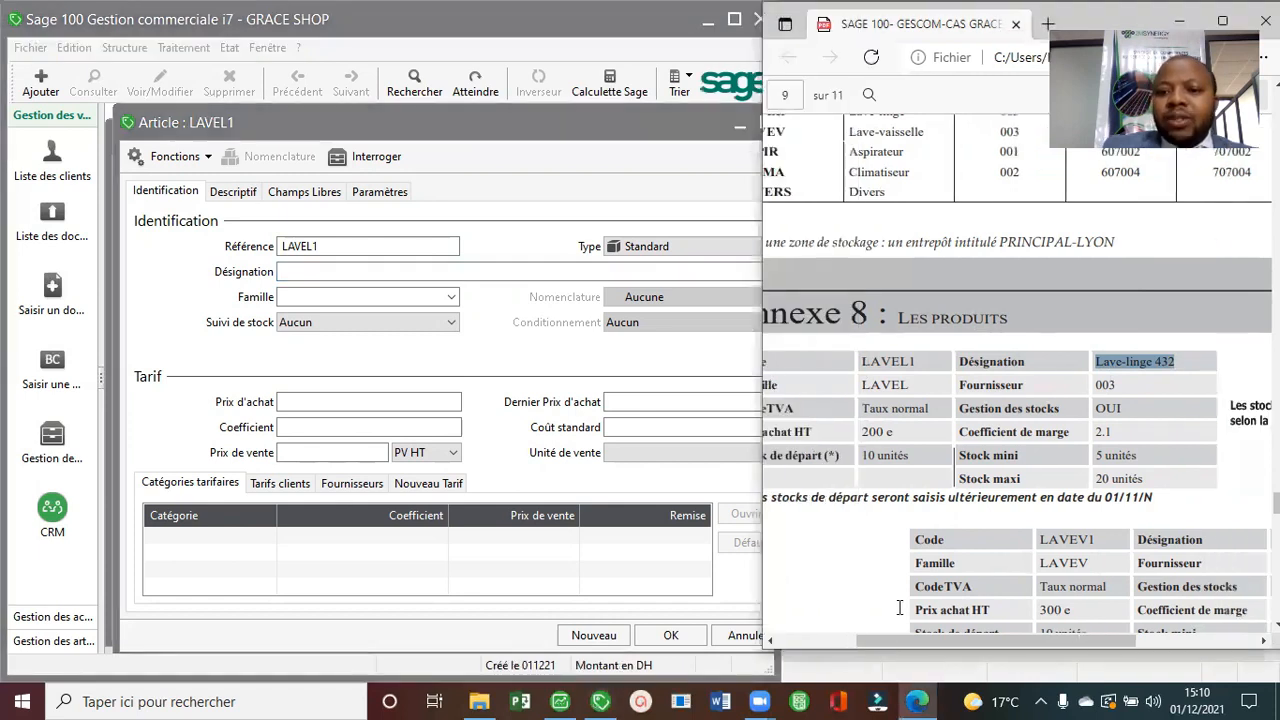
{"action": "left_click_drag", "start_coordinate": [890, 645], "coordinate": [860, 648]}
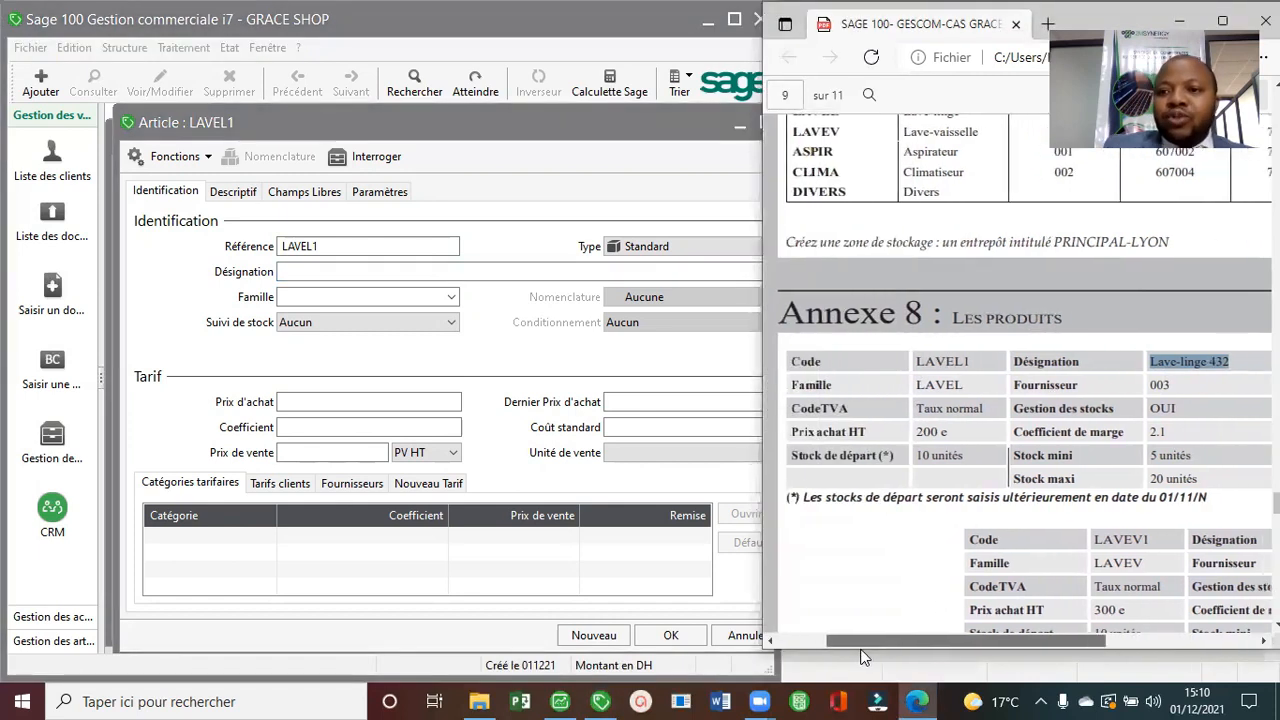
{"action": "left_click", "coordinate": [300, 271]}
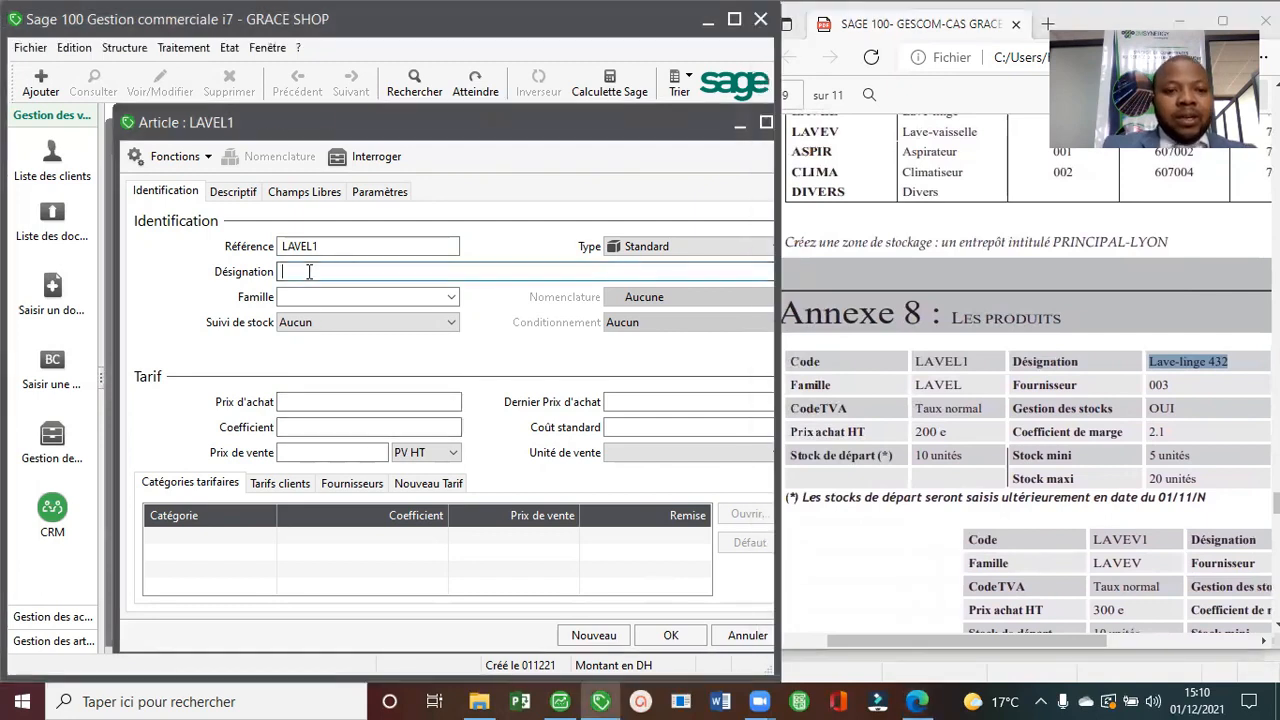
{"action": "key", "text": "ctrl+v"}
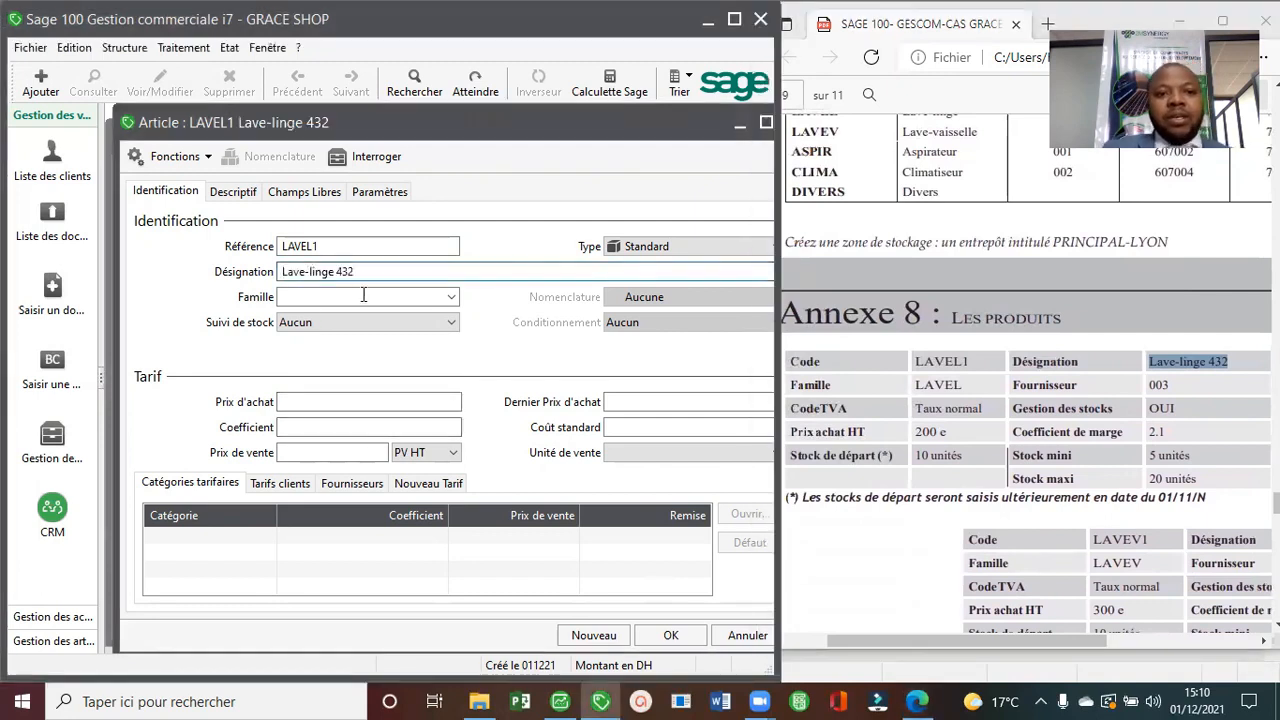
Assign the LAVEL1 article to the LAVEL family and set its stock tracking to CMUP.
{"action": "left_click", "coordinate": [453, 298]}
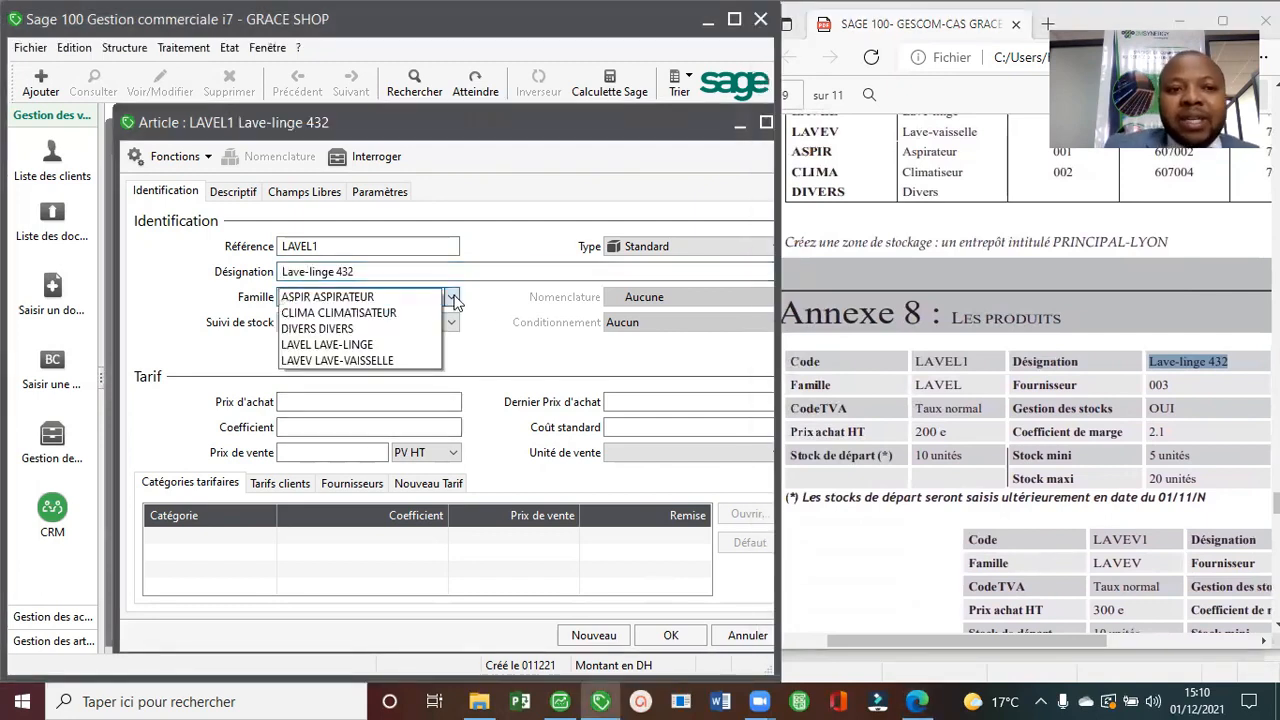
{"action": "left_click", "coordinate": [403, 343]}
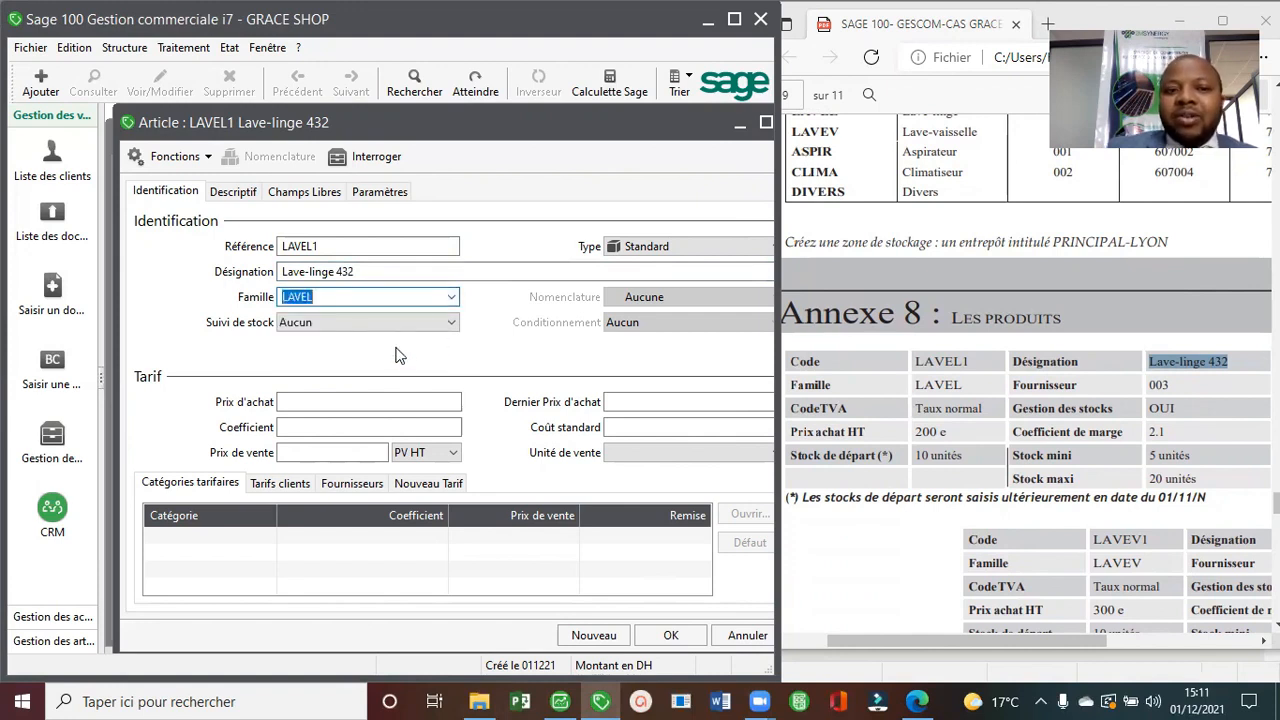
{"action": "left_click", "coordinate": [451, 322]}
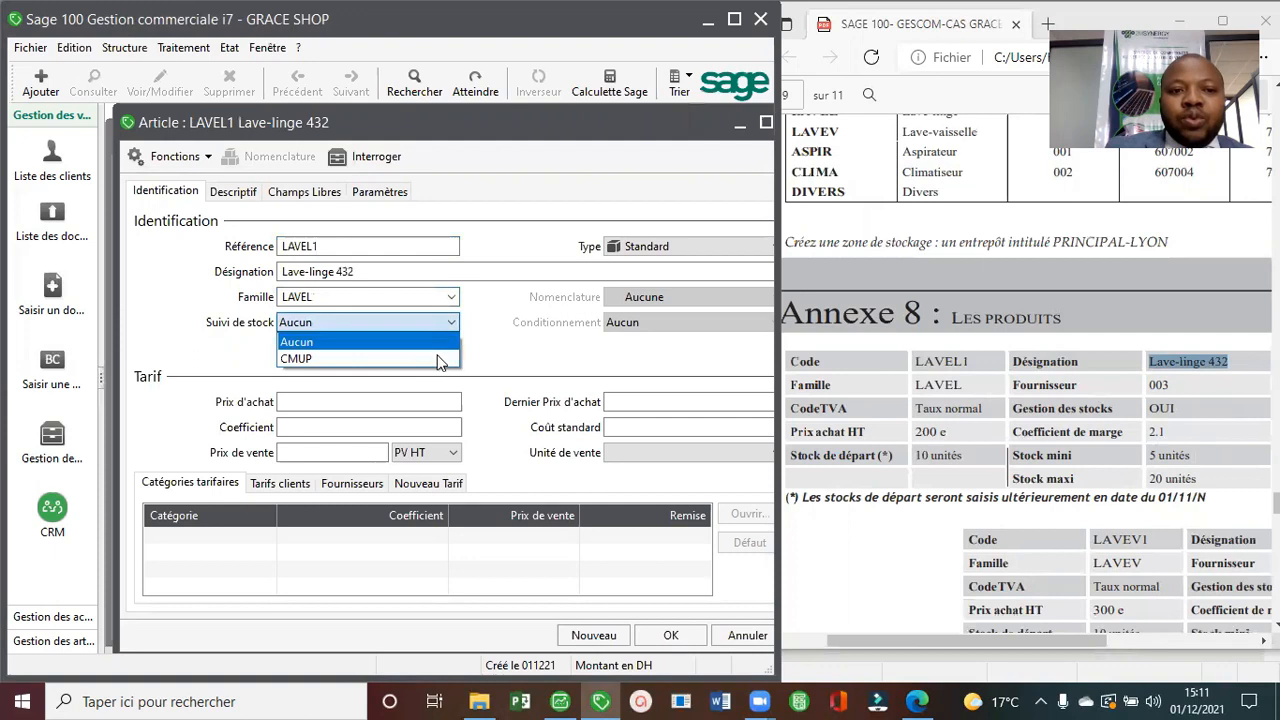
{"action": "left_click", "coordinate": [370, 360]}
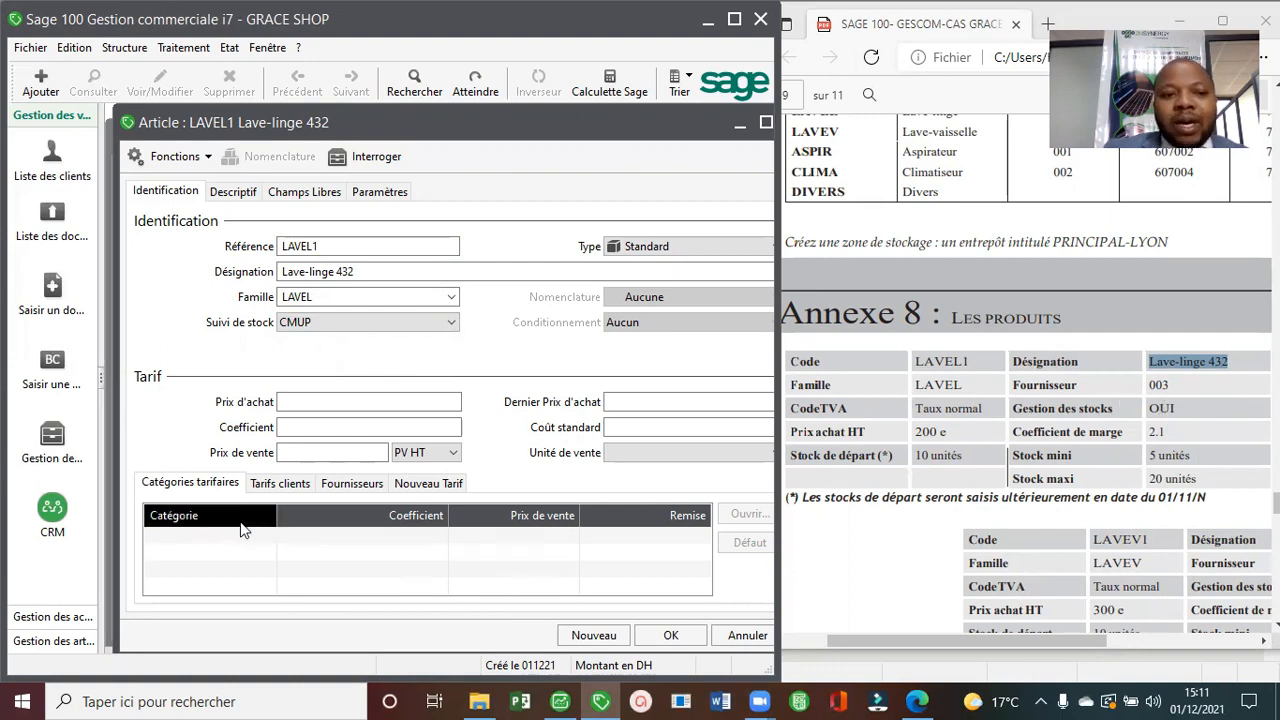
Add VERGAS as the LAVEL1 article's supplier, and set its purchase price to 200 and its coefficient to 2.1.
{"action": "left_click", "coordinate": [350, 483]}
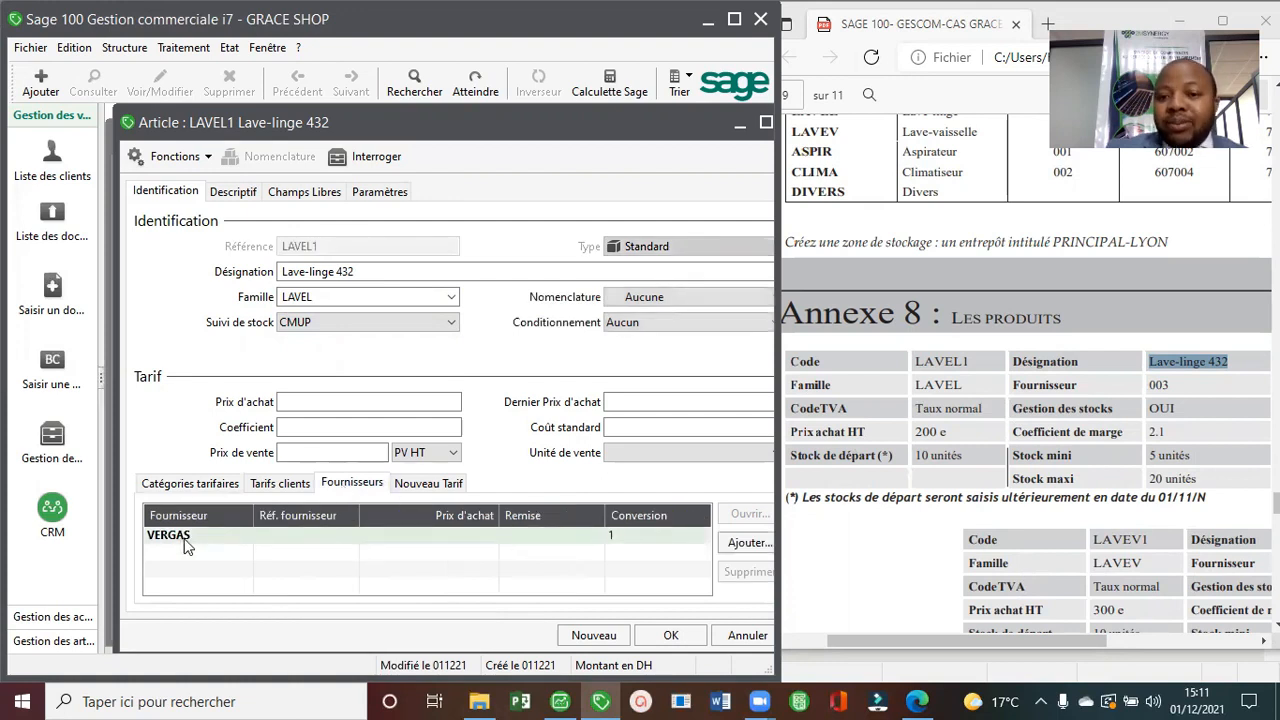
{"action": "left_click", "coordinate": [188, 484]}
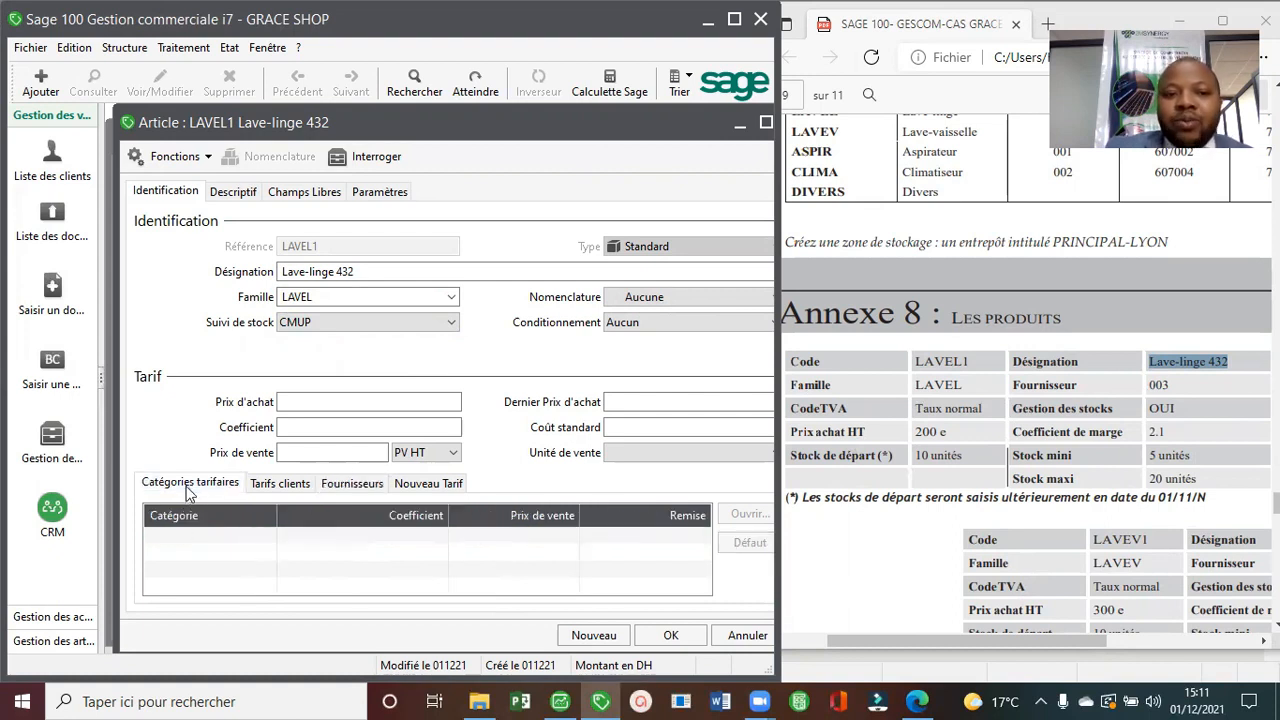
{"action": "left_click", "coordinate": [333, 396]}
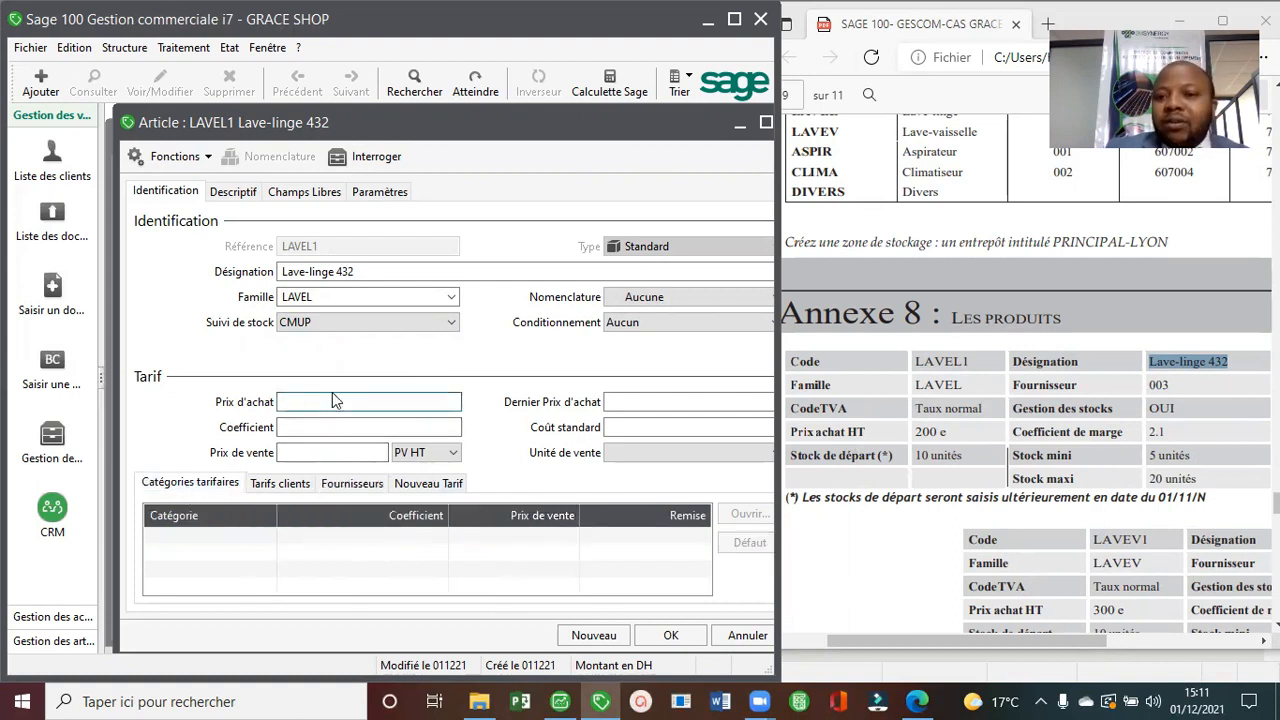
{"action": "type", "text": "200"}
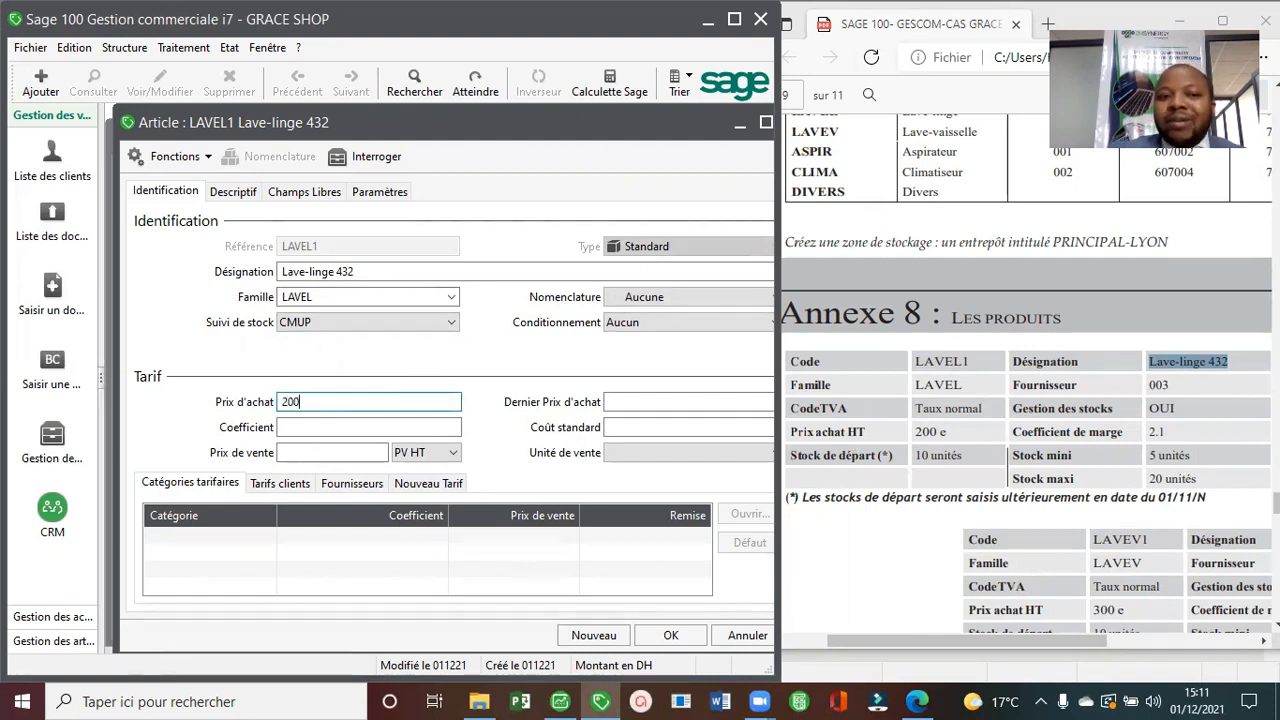
{"action": "left_click", "coordinate": [357, 424]}
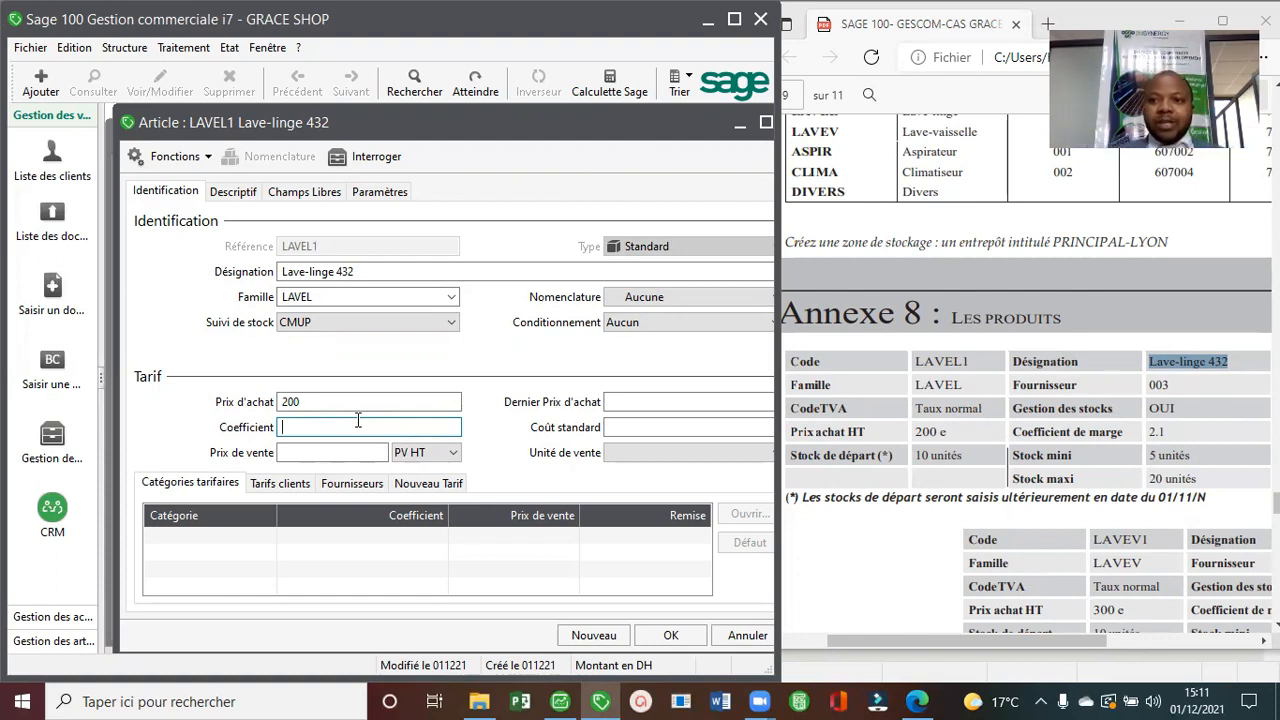
{"action": "type", "text": "2,"}
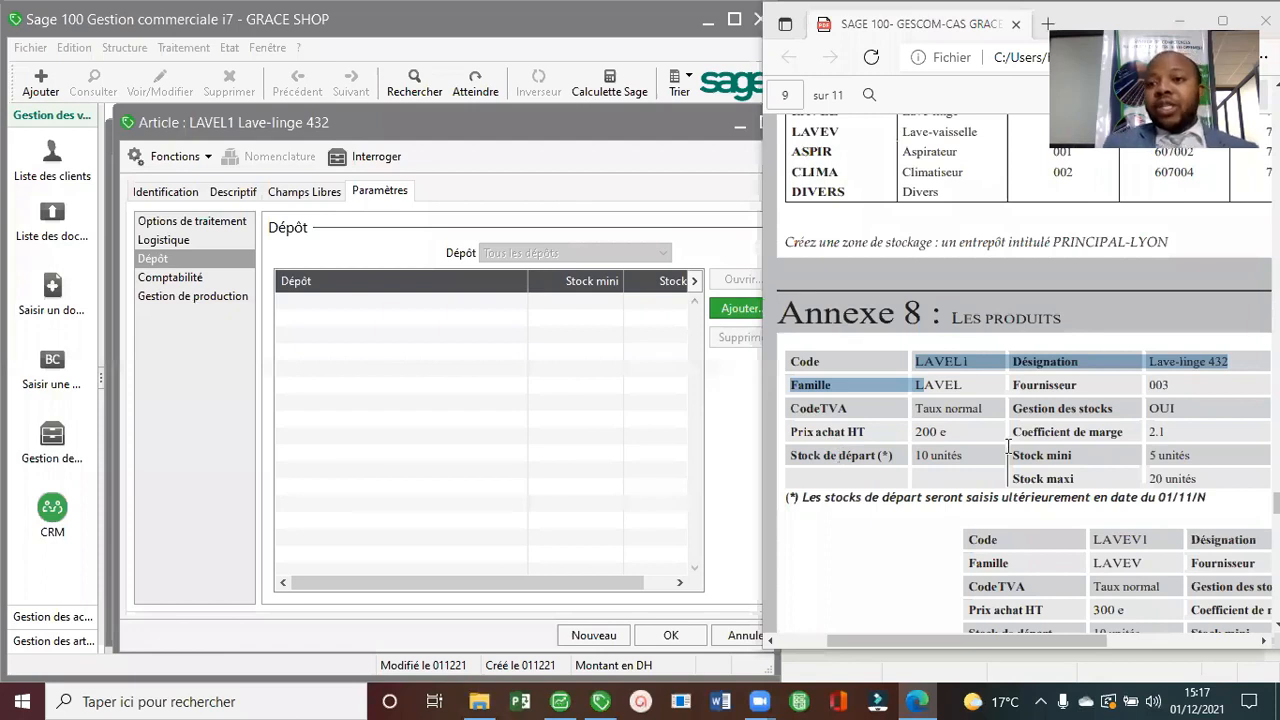
Create a storage depot titled PRINCIPAL-LYON, as requested in the case document, and return to the LAVEL1 article's depot settings.
{"action": "left_click_drag", "start_coordinate": [1012, 452], "coordinate": [1203, 490]}
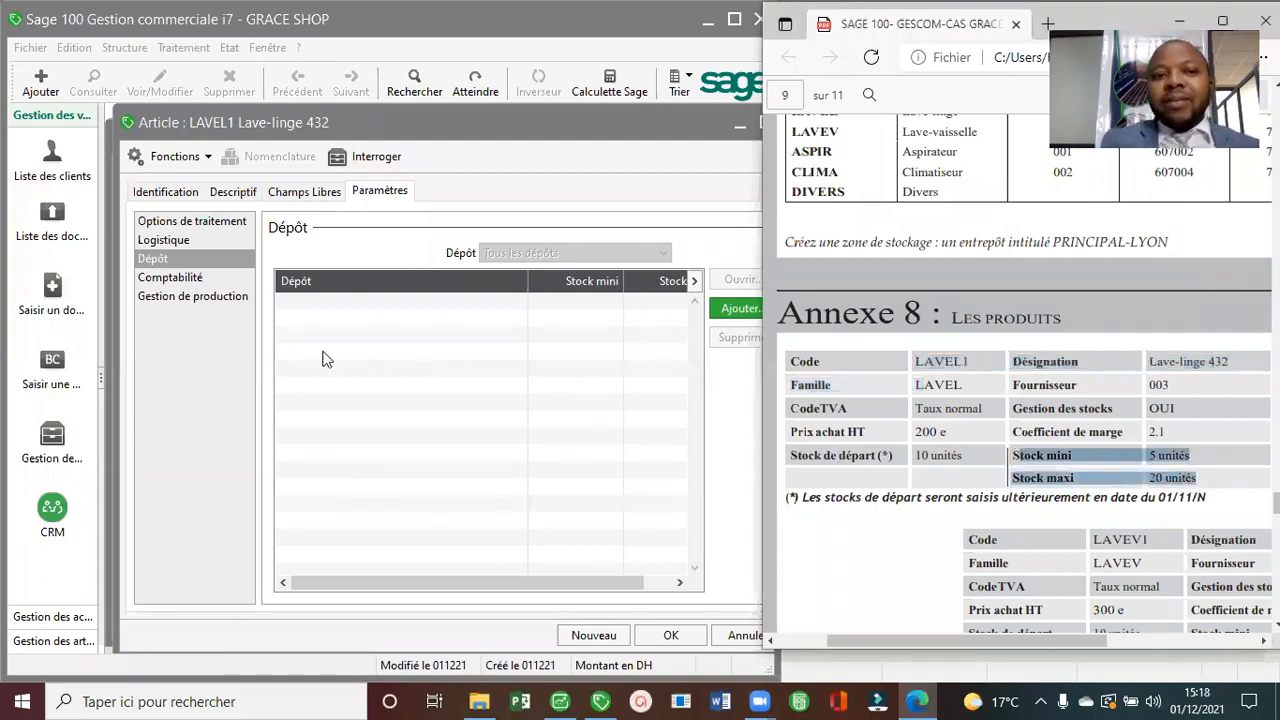
{"action": "left_click", "coordinate": [170, 265]}
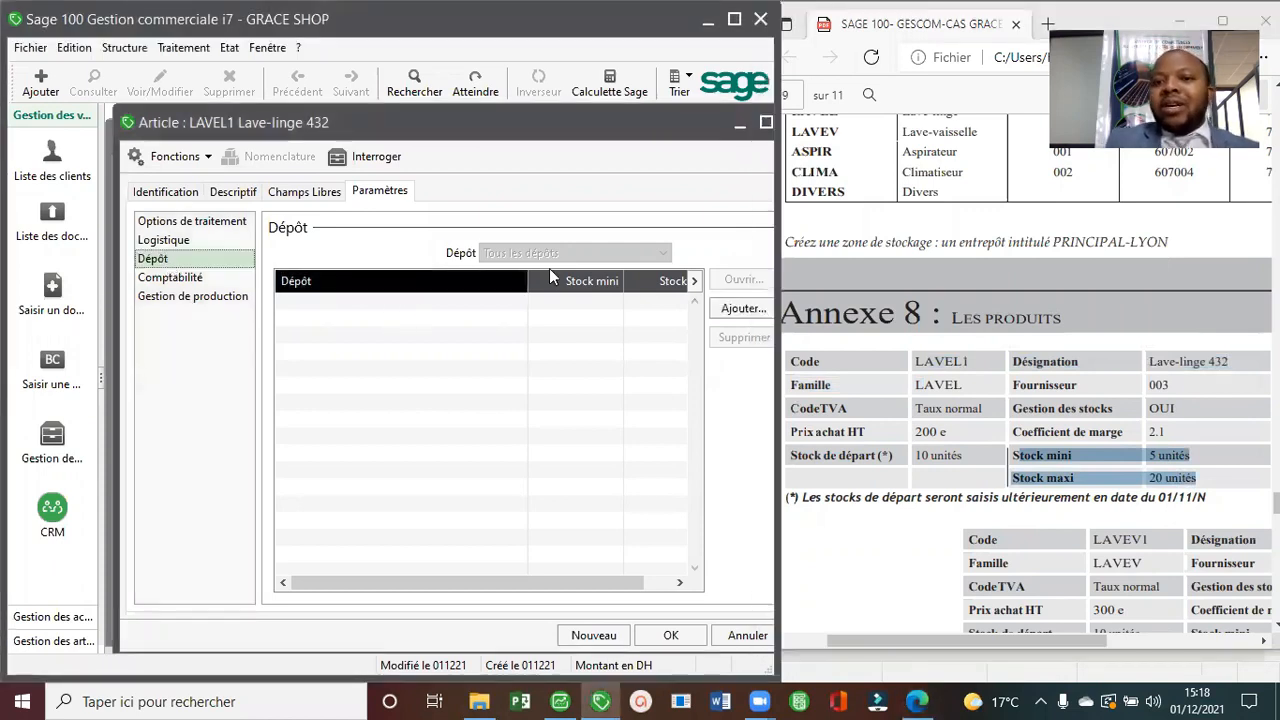
{"action": "left_click", "coordinate": [884, 250]}
{"action": "left_click_drag", "start_coordinate": [827, 241], "coordinate": [1179, 249]}
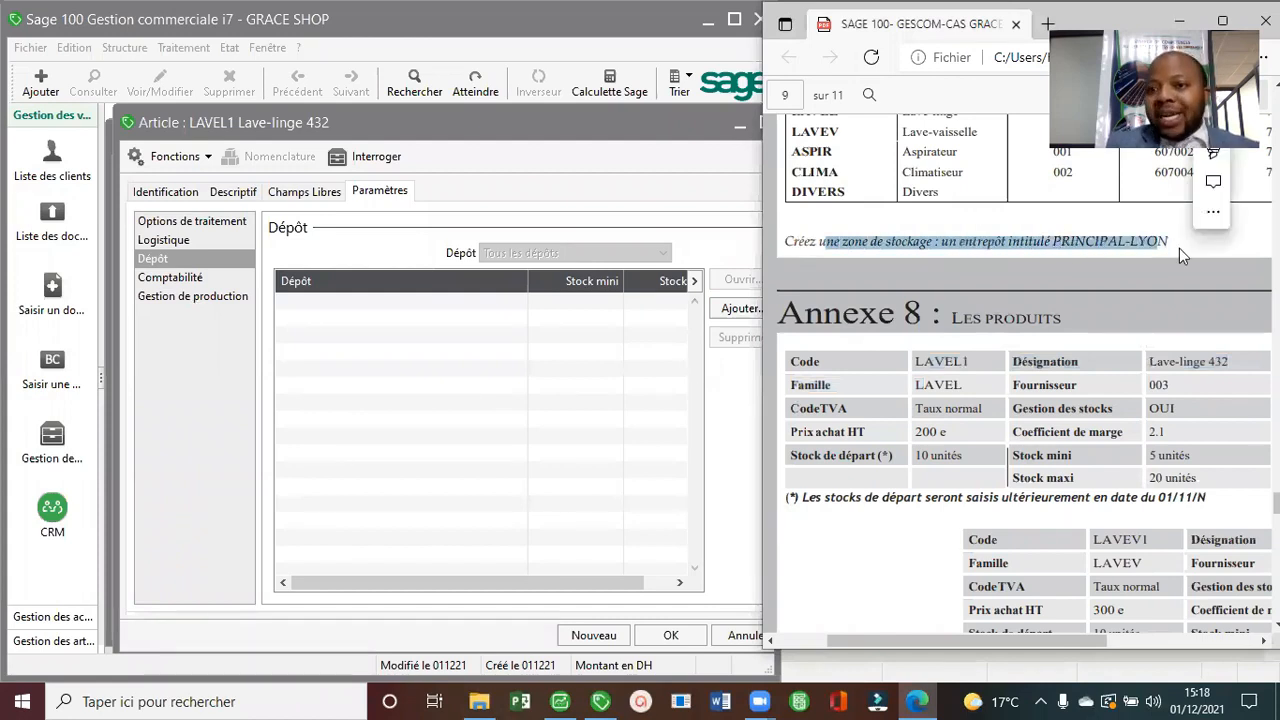
{"action": "left_click", "coordinate": [1179, 248]}
{"action": "left_click_drag", "start_coordinate": [1168, 241], "coordinate": [1061, 238]}
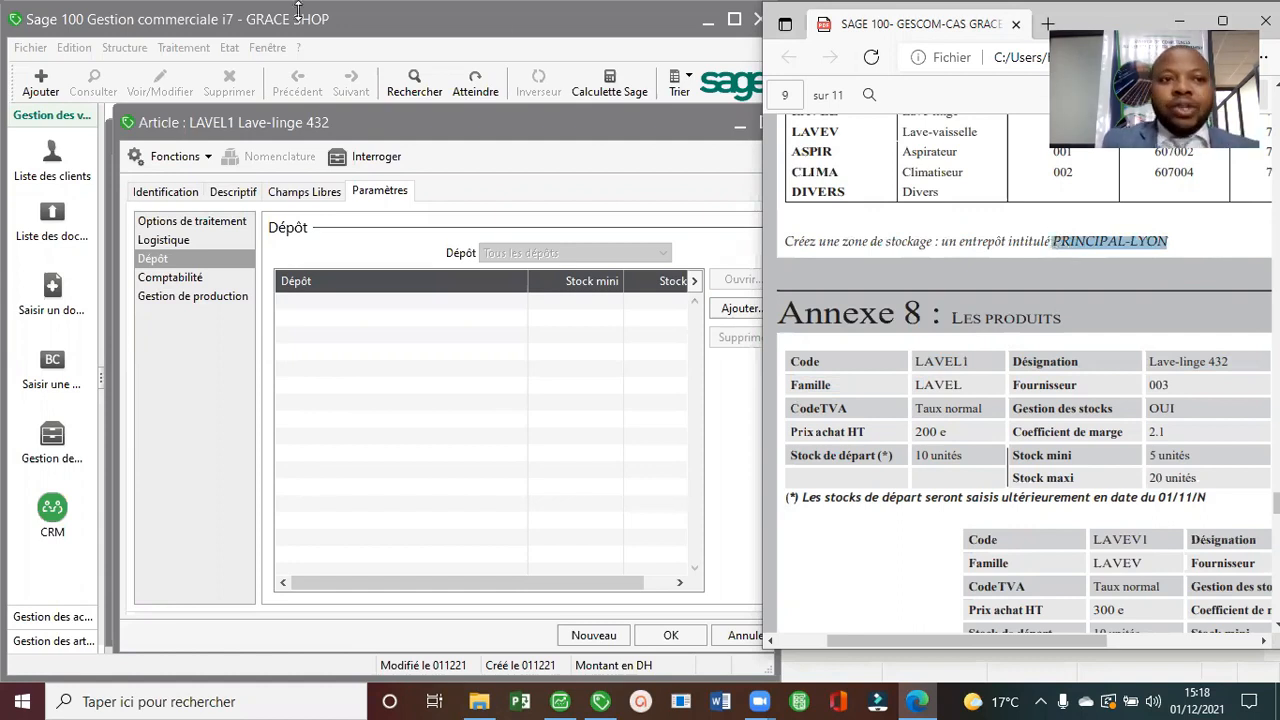
{"action": "left_click", "coordinate": [115, 55]}
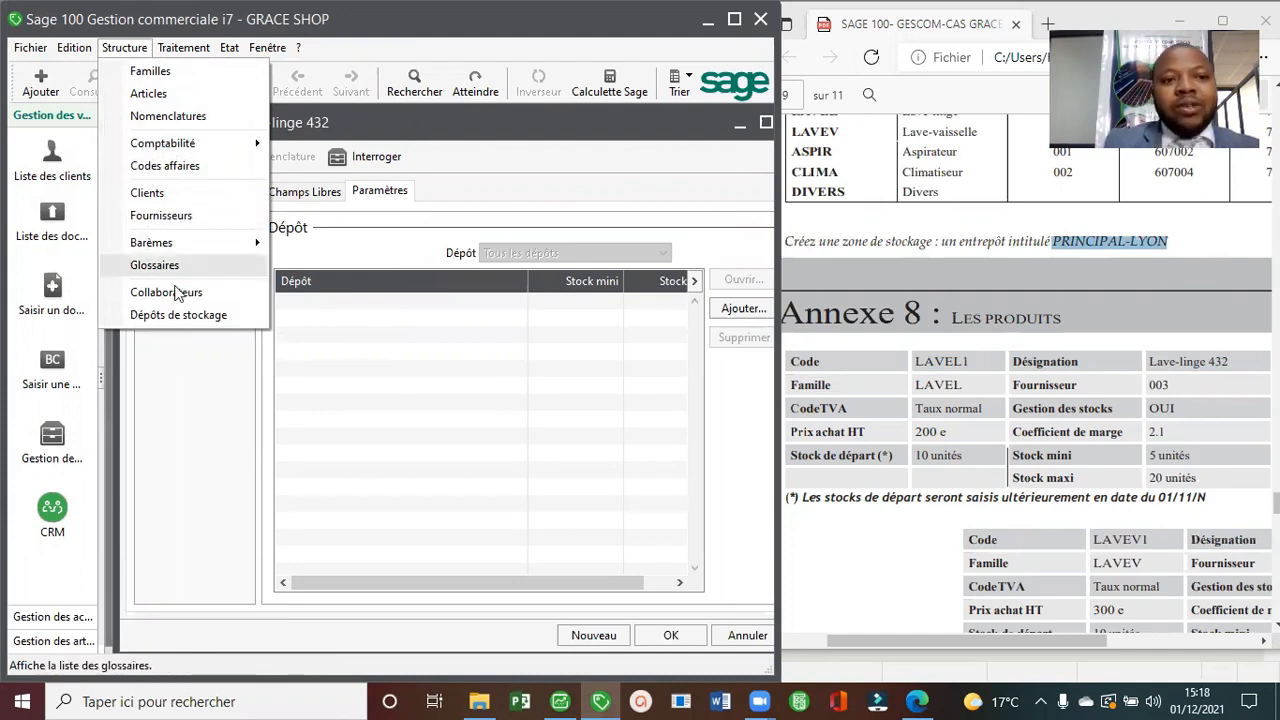
{"action": "left_click", "coordinate": [182, 318]}
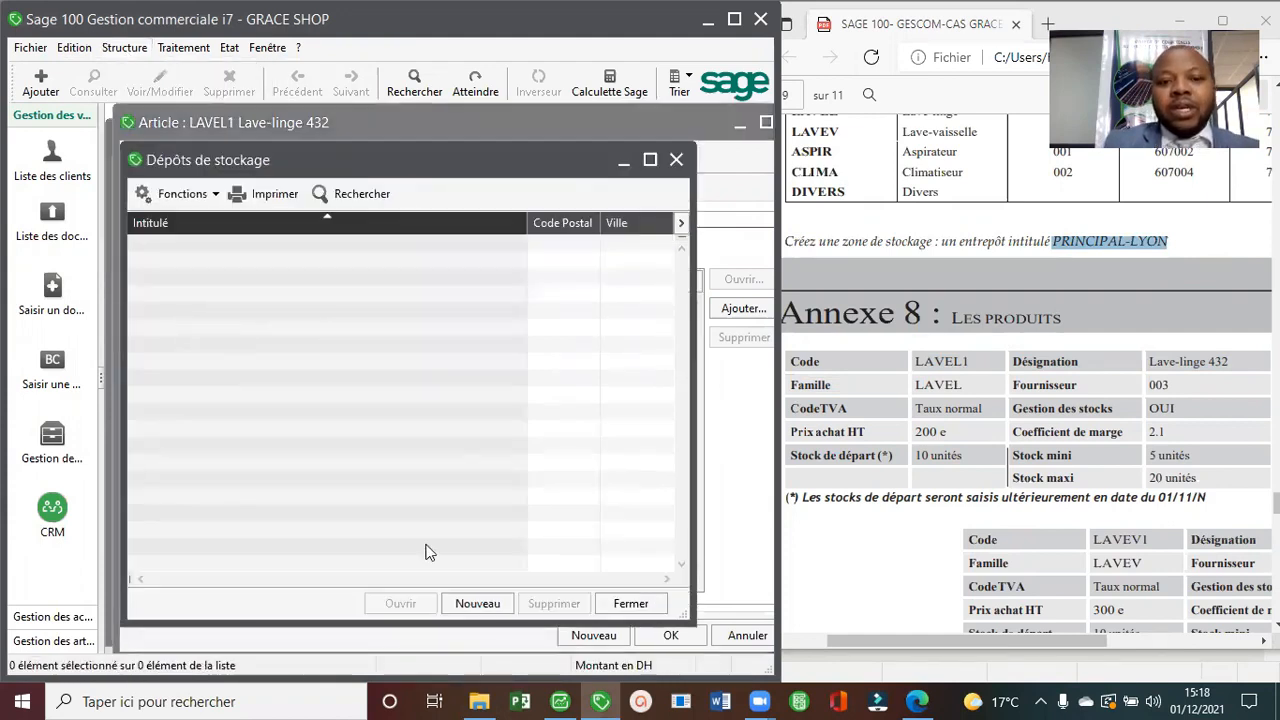
{"action": "left_click", "coordinate": [477, 603]}
{"action": "type", "text": "PRINCIPAL-LYON"}
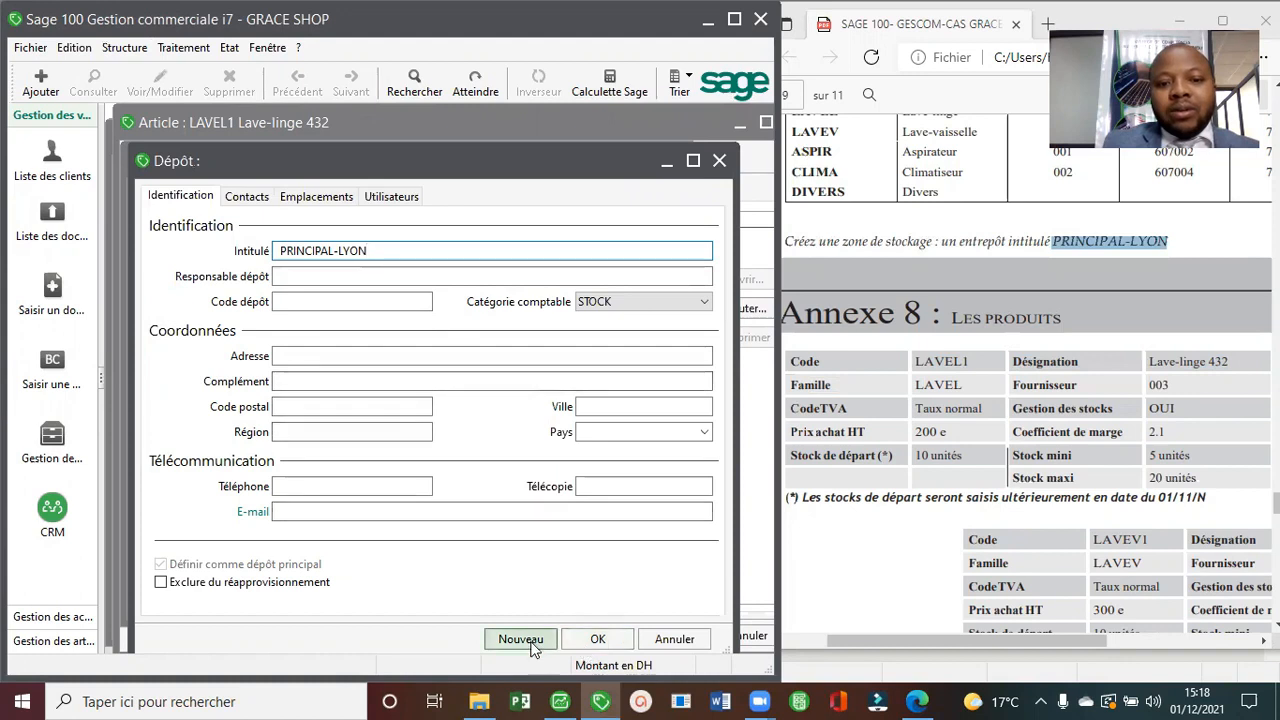
{"action": "left_click", "coordinate": [597, 639]}
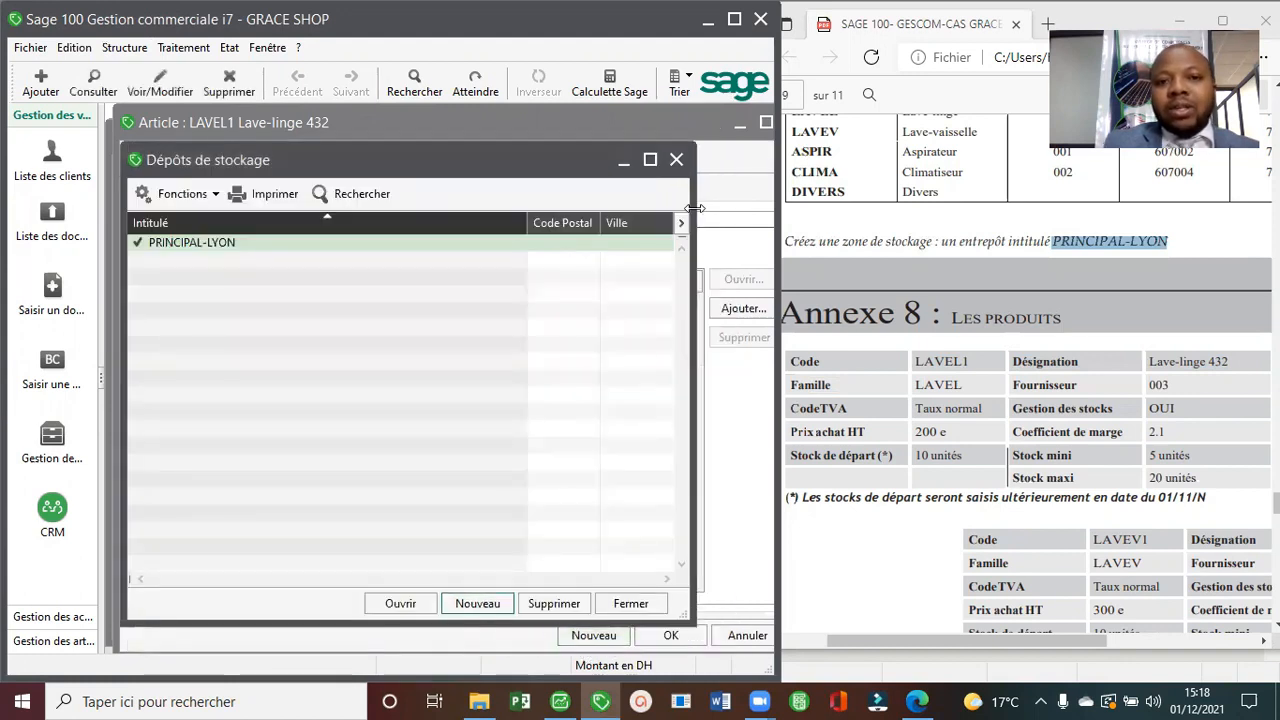
{"action": "left_click", "coordinate": [676, 160]}
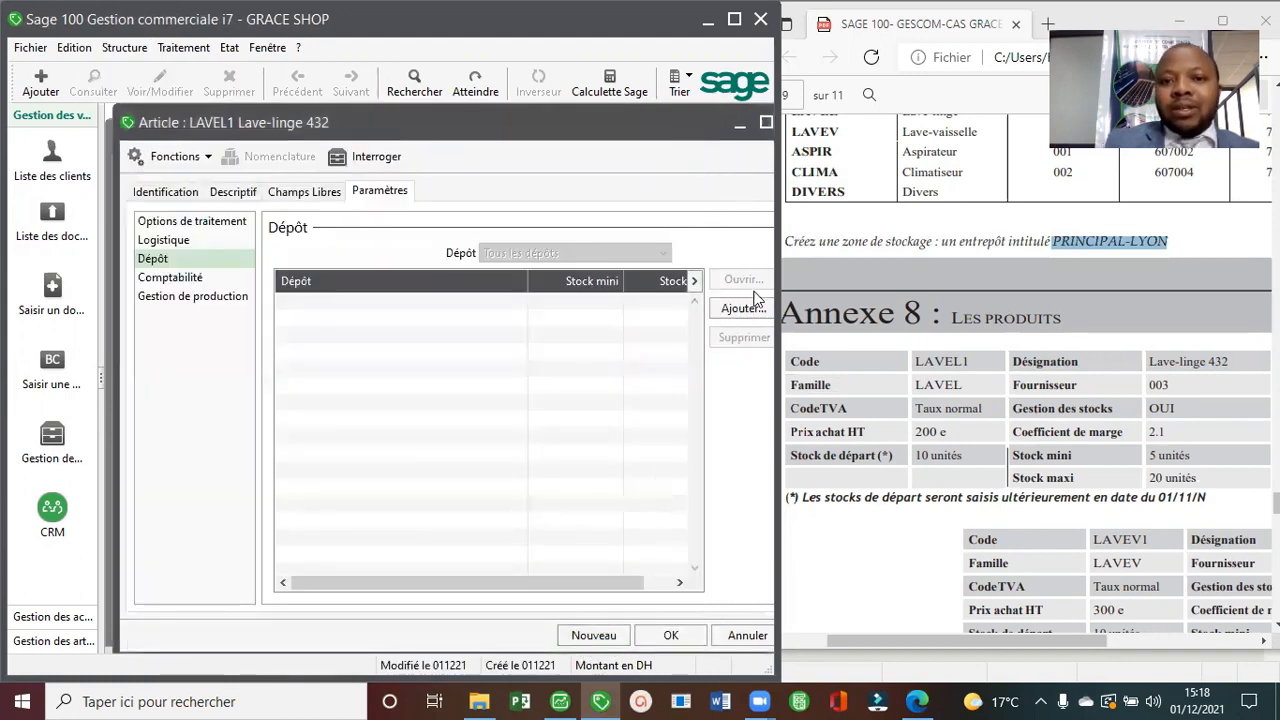
Add the PRINCIPAL-LYON depot to the LAVEL1 article with minimum stock 5 and maximum stock 20, leaving the main location empty.
{"action": "left_click", "coordinate": [618, 322]}
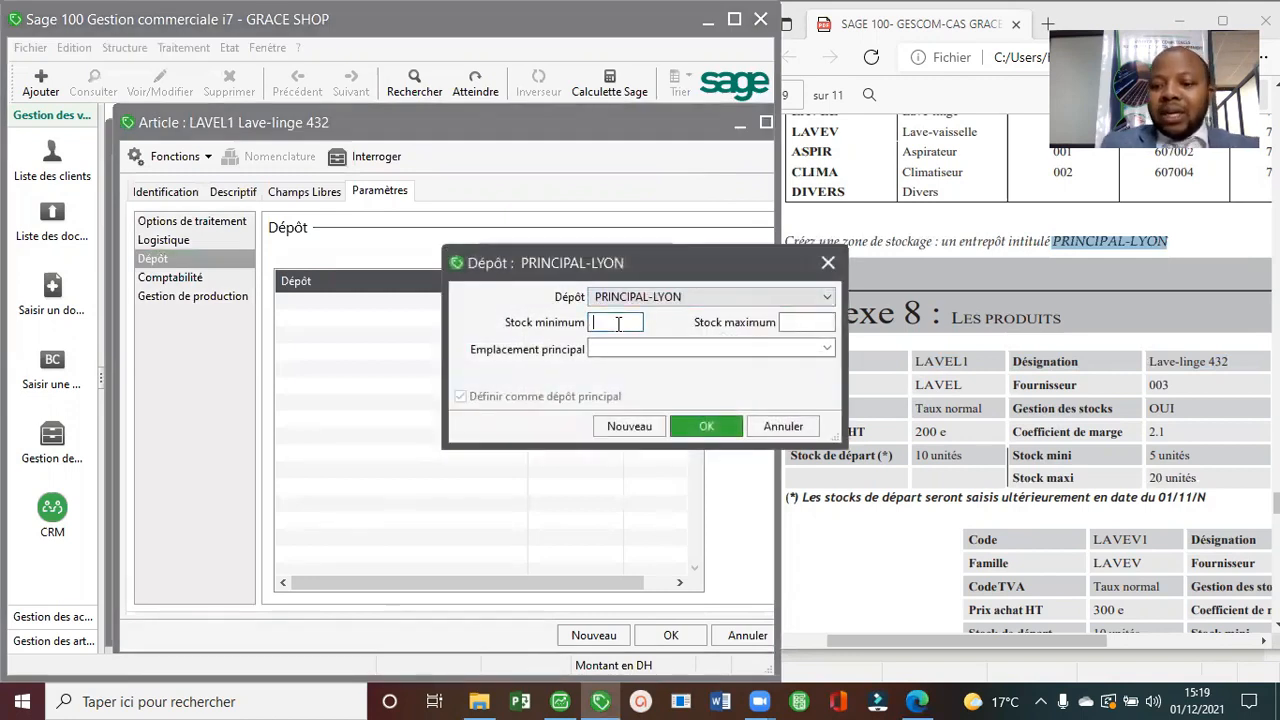
{"action": "type", "text": "5"}
{"action": "left_click", "coordinate": [800, 321]}
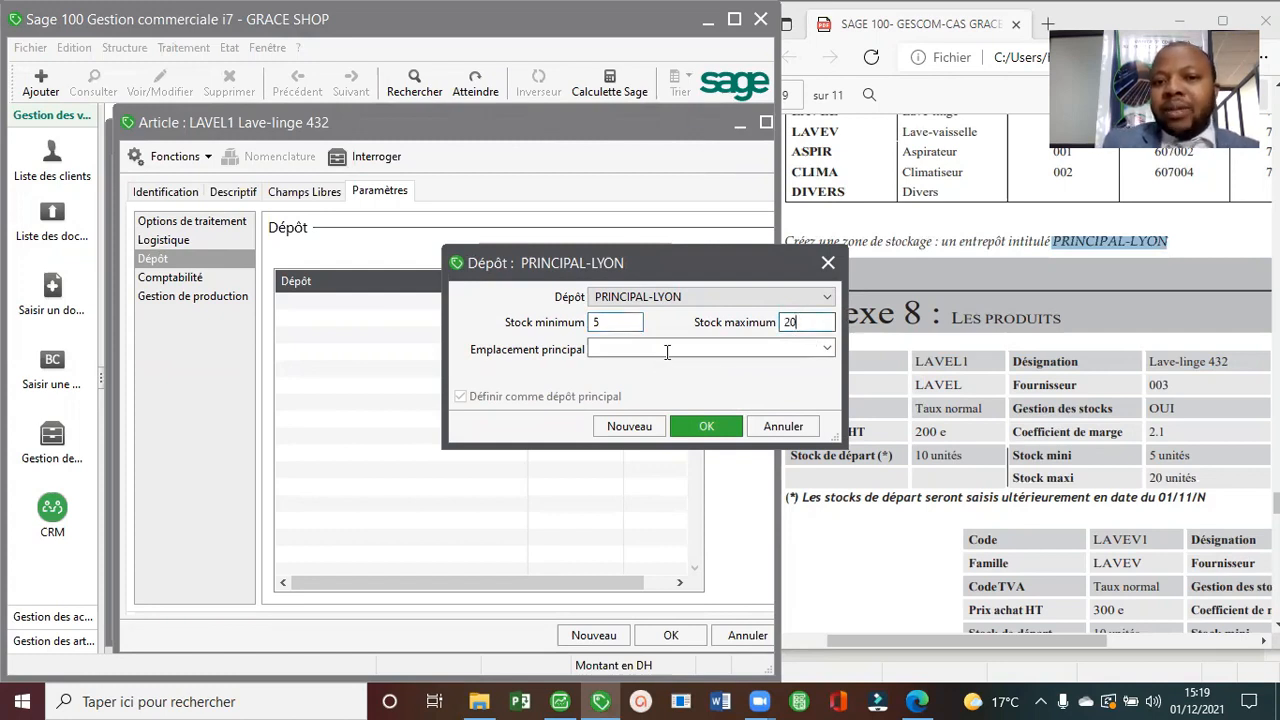
{"action": "left_click", "coordinate": [827, 349]}
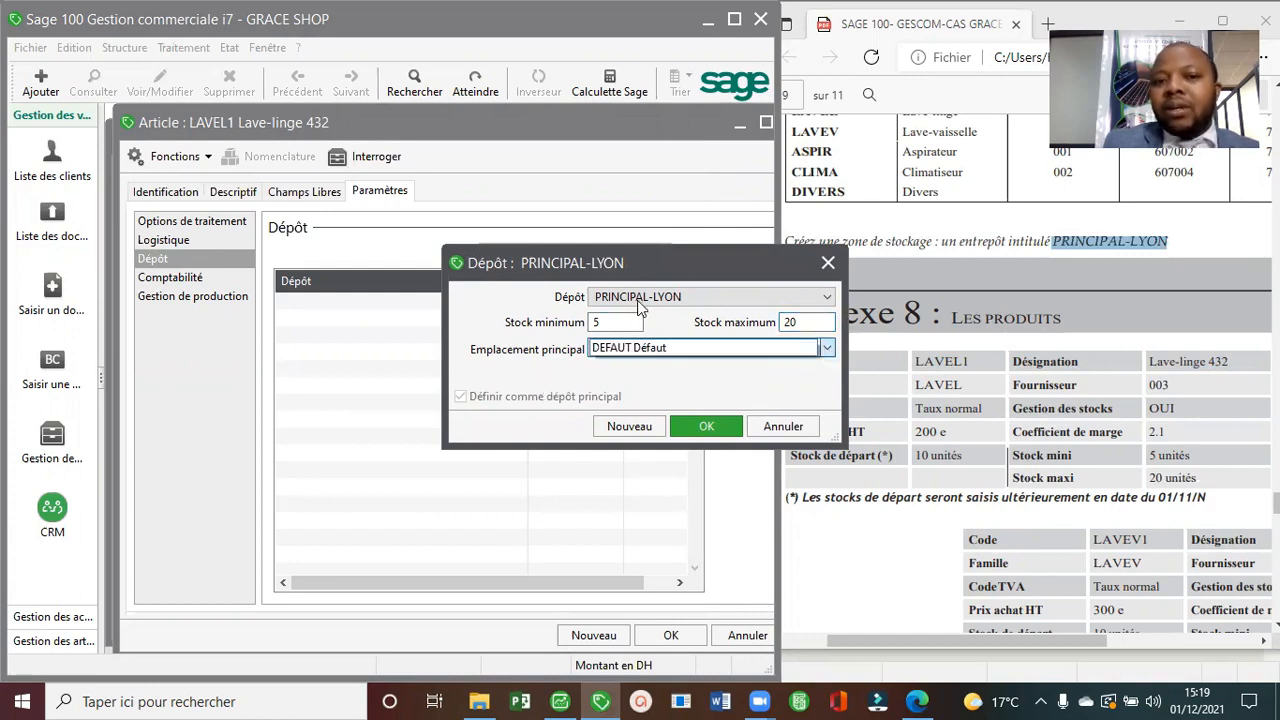
{"action": "left_click", "coordinate": [517, 332]}
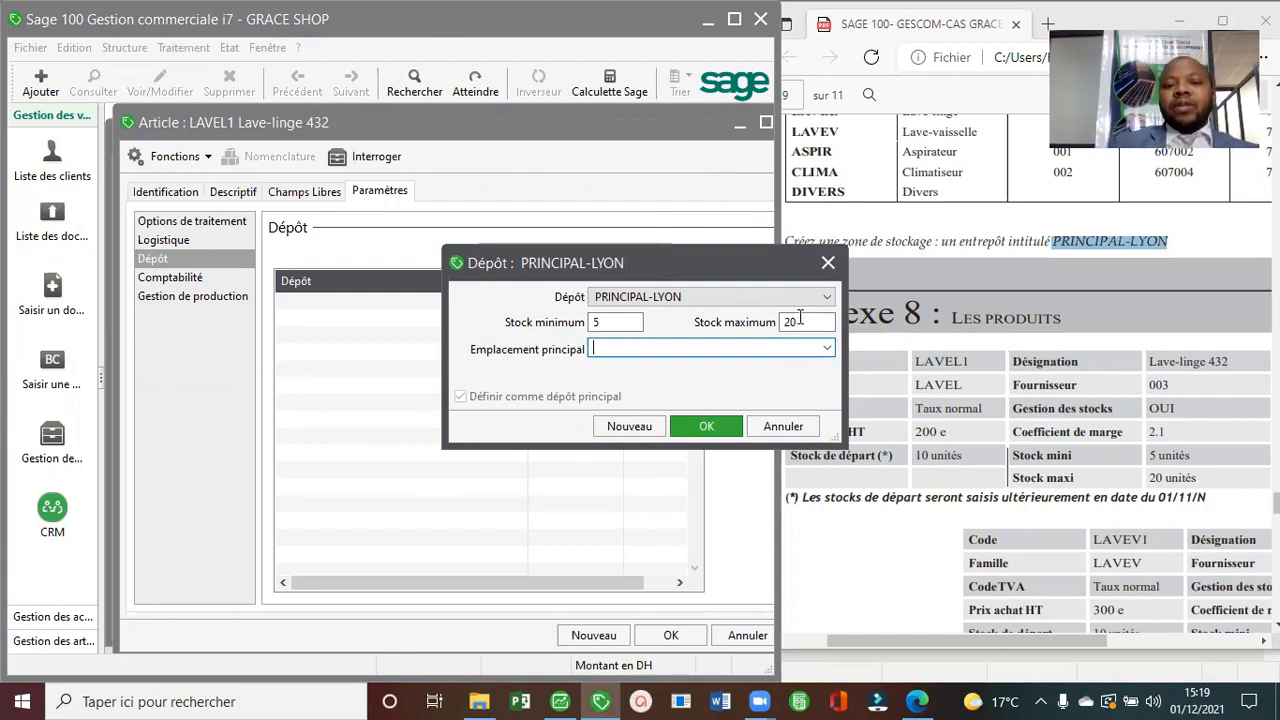
{"action": "left_click", "coordinate": [706, 426]}
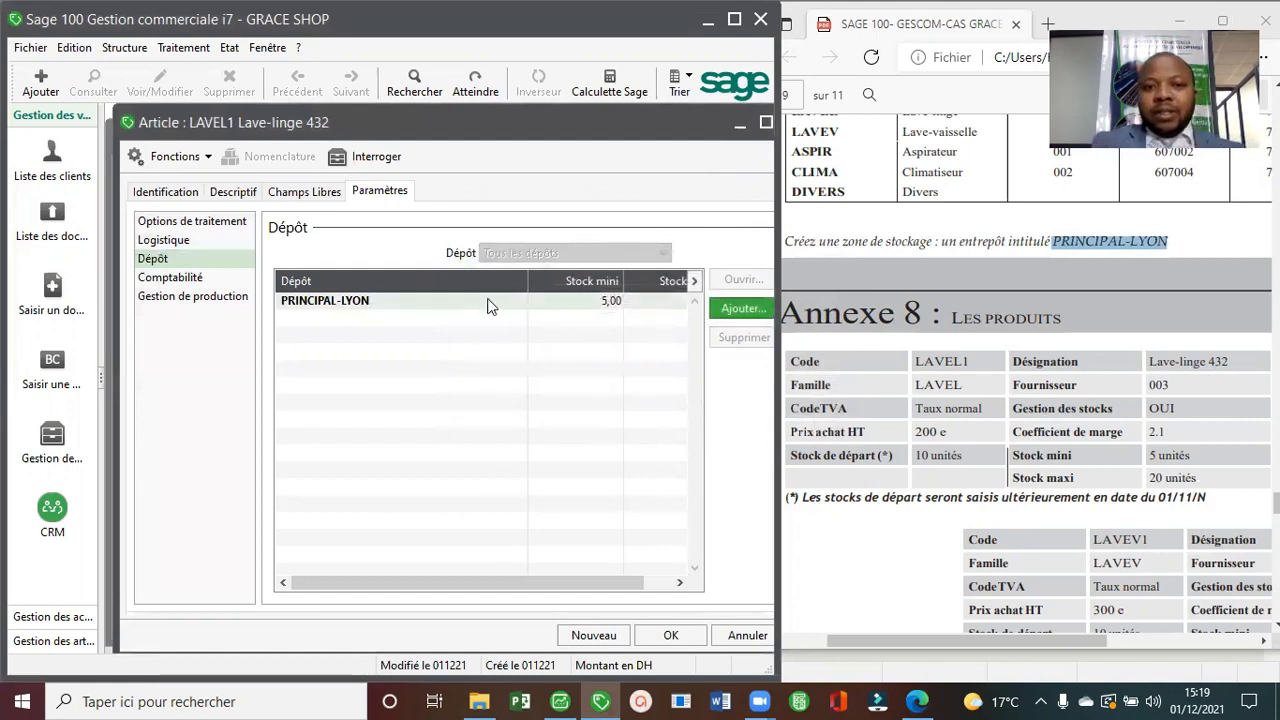
{"action": "left_click_drag", "start_coordinate": [592, 583], "coordinate": [655, 586]}
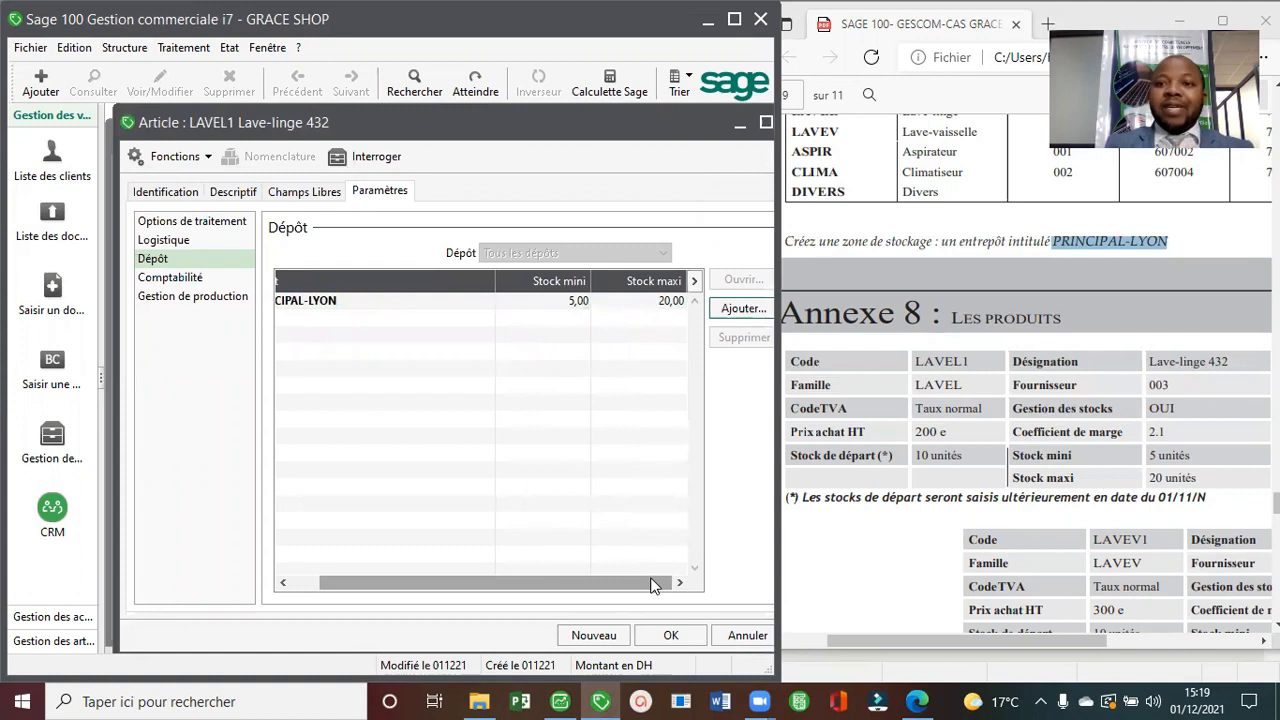
Create a new article with the reference LAVEV1 for the second product of Annexe 8.
{"action": "left_click", "coordinate": [840, 577]}
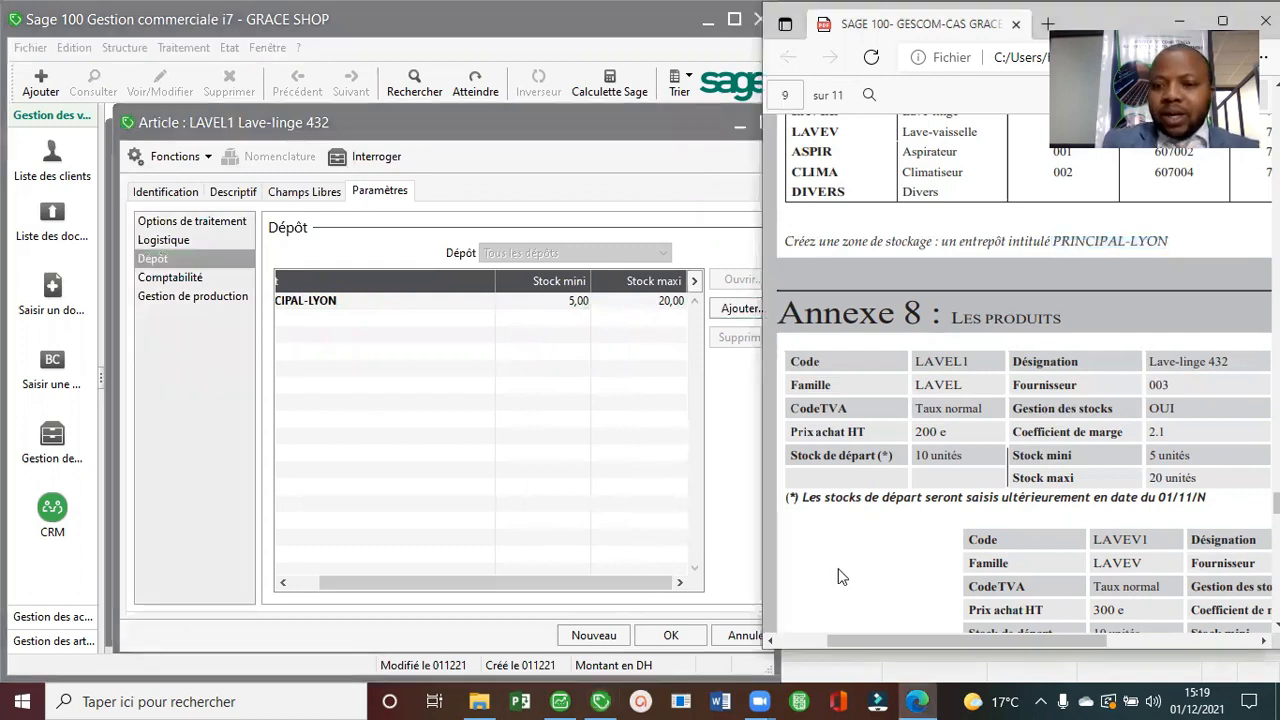
{"action": "scroll", "coordinate": [838, 568], "scroll_direction": "down", "scroll_amount": 3}
{"action": "scroll", "coordinate": [838, 568], "scroll_direction": "right", "scroll_amount": 3}
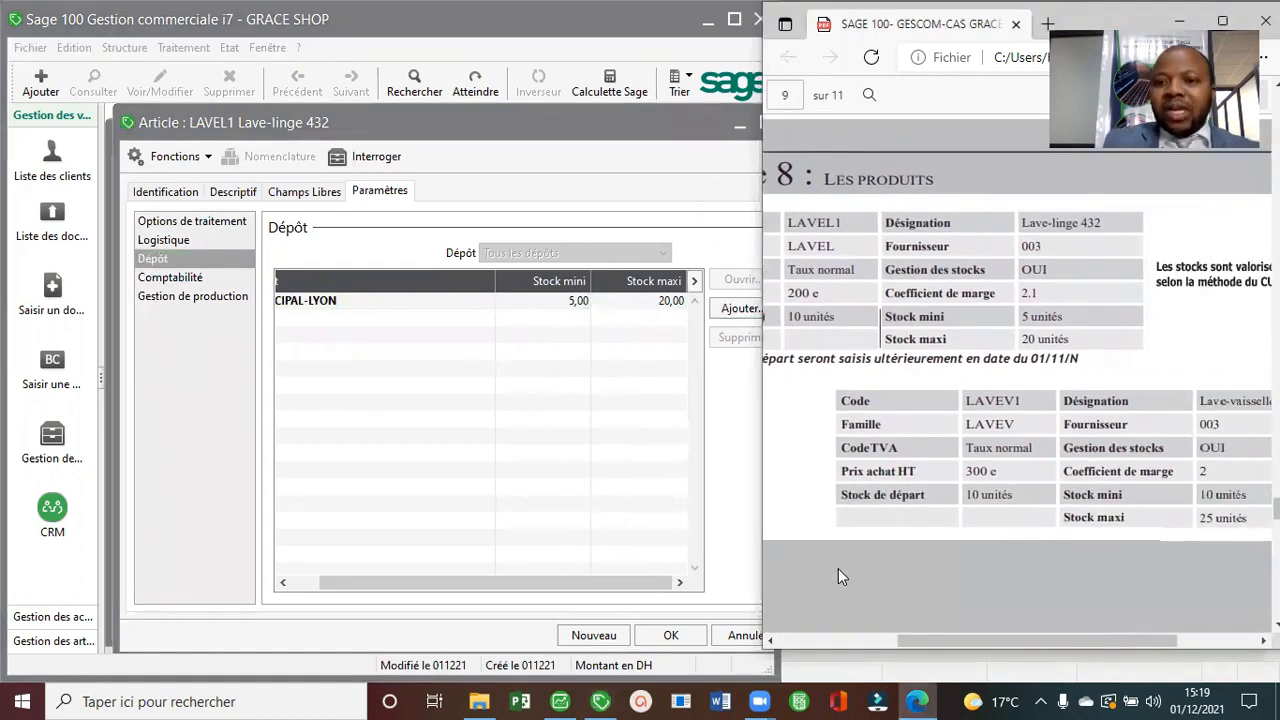
{"action": "scroll", "coordinate": [838, 568], "scroll_direction": "right", "scroll_amount": 2}
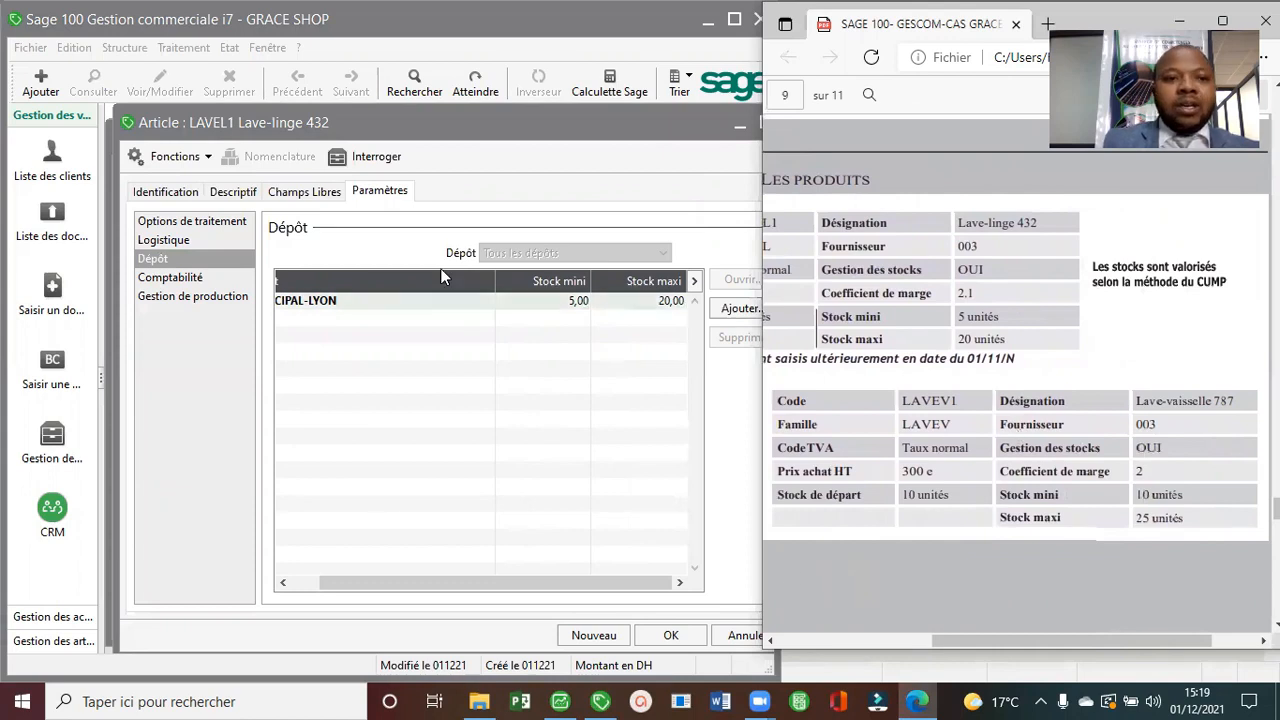
{"action": "left_click", "coordinate": [596, 634]}
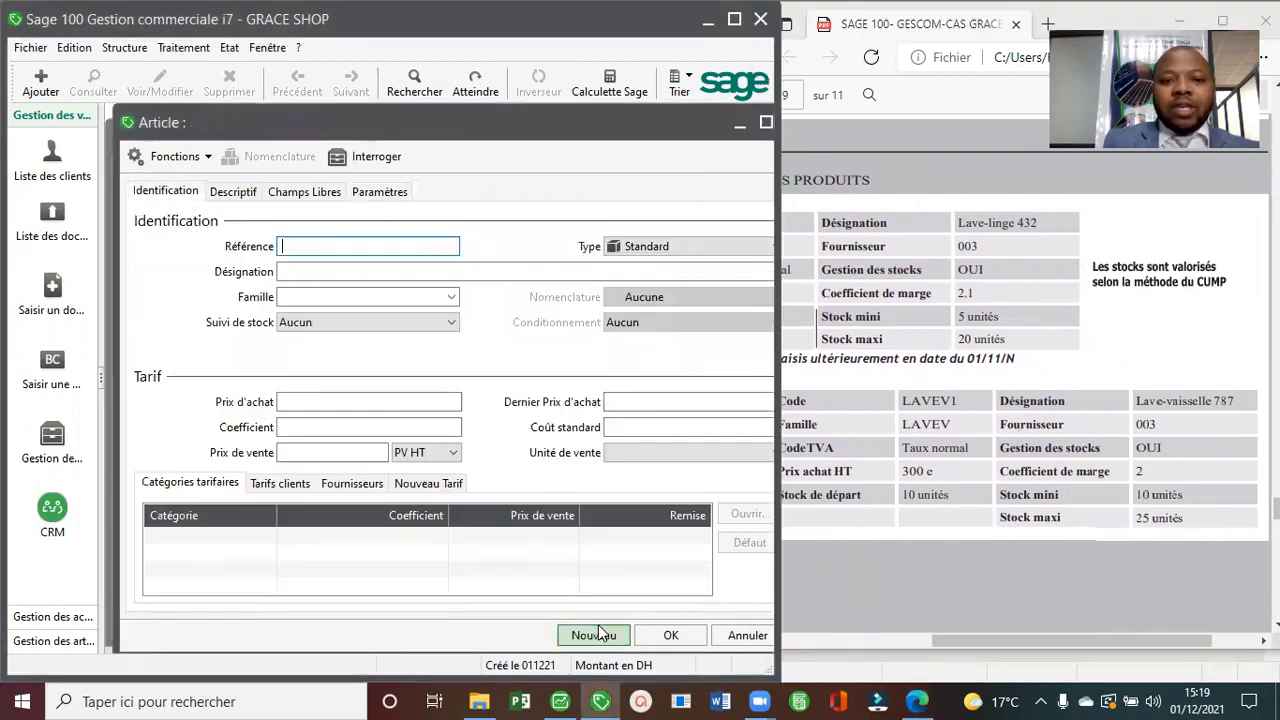
{"action": "left_click", "coordinate": [1153, 392]}
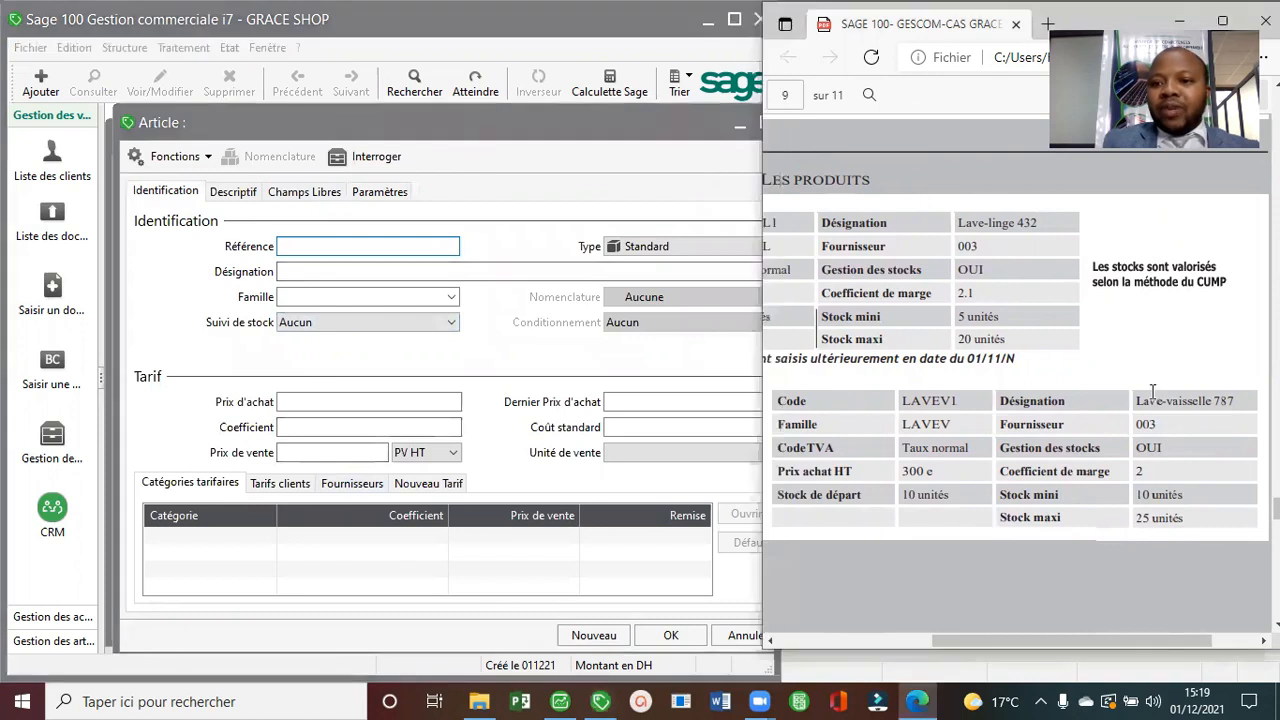
{"action": "left_click_drag", "start_coordinate": [1137, 400], "coordinate": [1194, 392]}
{"action": "left_click", "coordinate": [1182, 391]}
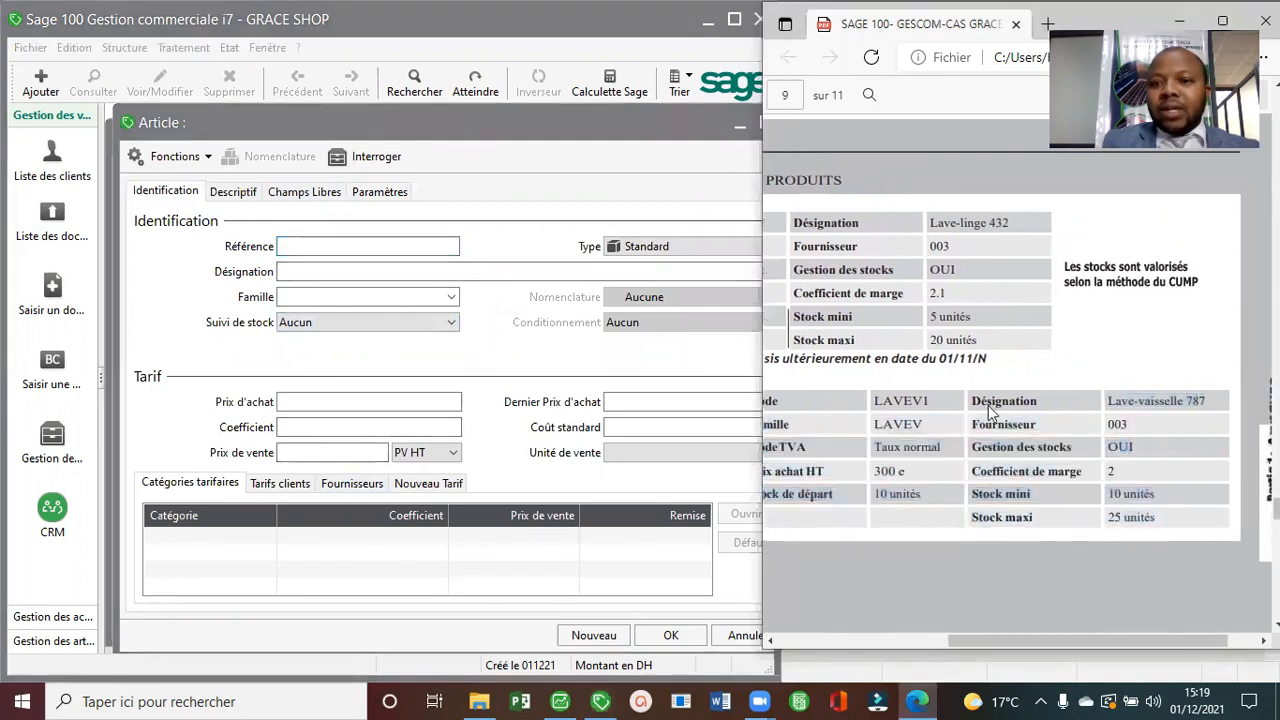
{"action": "left_click", "coordinate": [382, 244]}
{"action": "type", "text": "LE"}
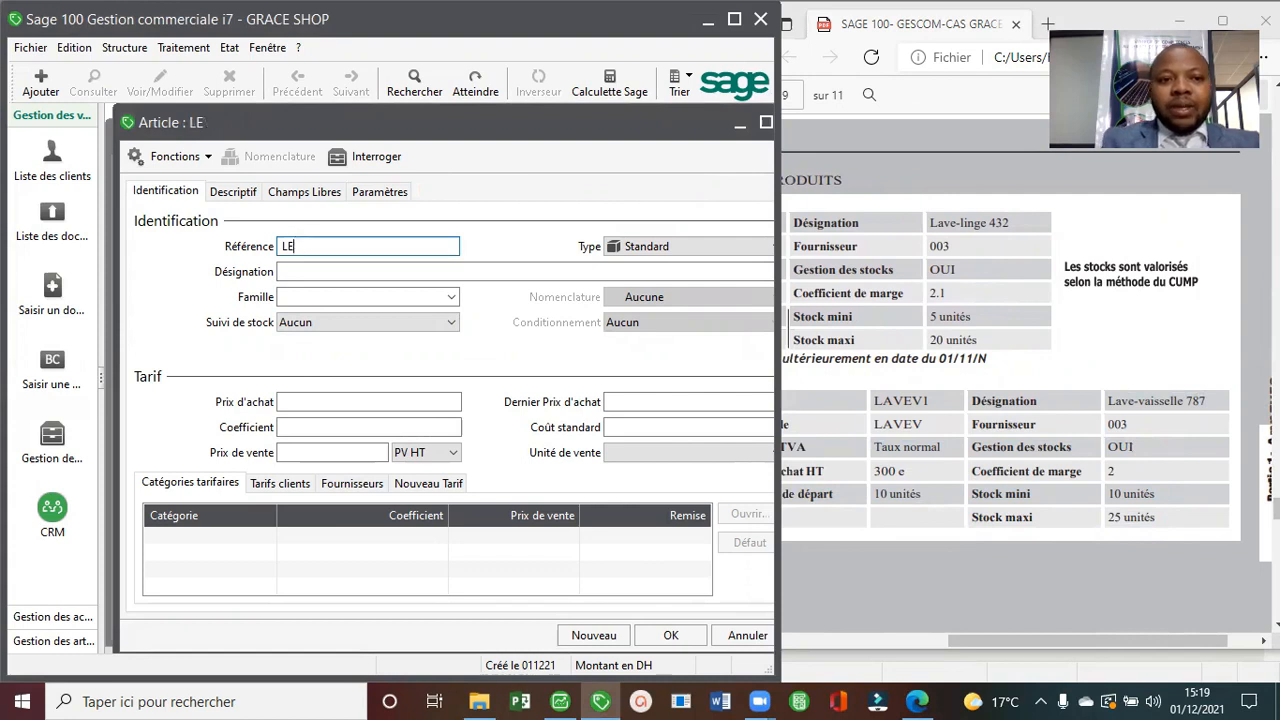
{"action": "type", "text": "VEV1"}
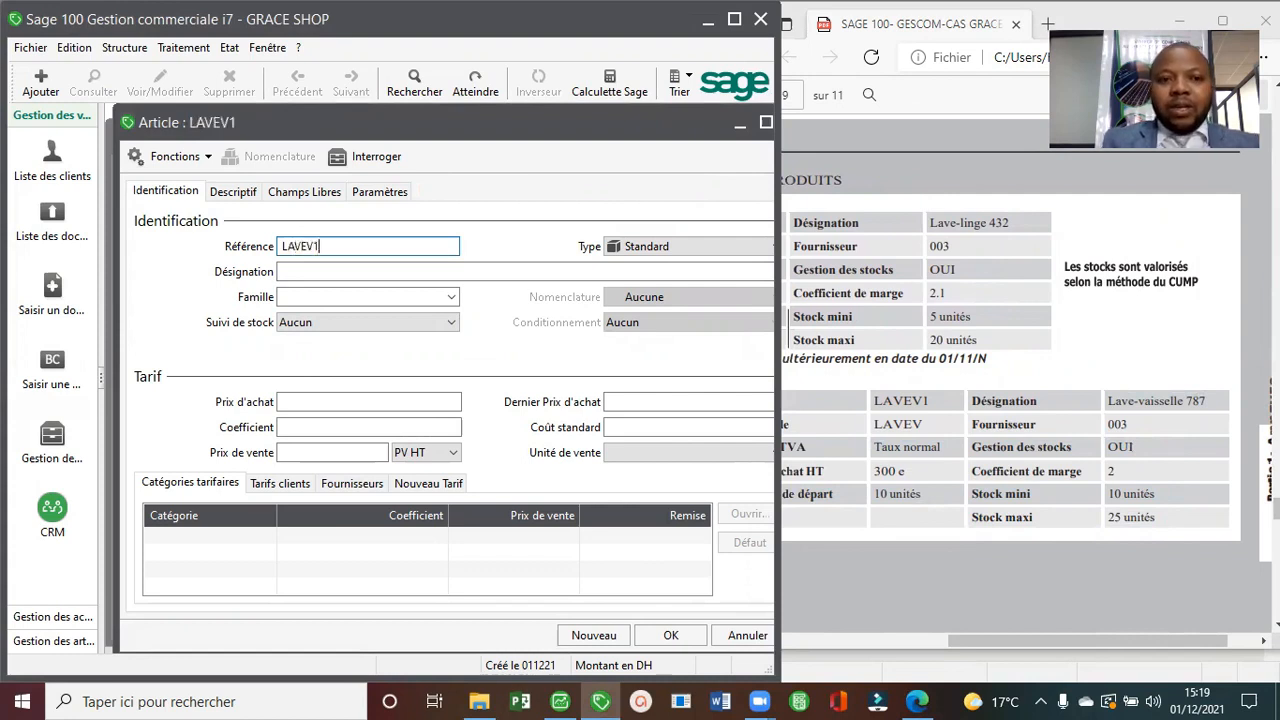
Set the LAVEV1 article's designation to Lave-vaisselle 787, copied from Annexe 8 of the case document.
{"action": "left_click", "coordinate": [1128, 398]}
{"action": "left_click_drag", "start_coordinate": [1108, 400], "coordinate": [1209, 397]}
{"action": "key", "text": "ctrl+c"}
{"action": "left_click", "coordinate": [316, 268]}
{"action": "key", "text": "ctrl+v"}
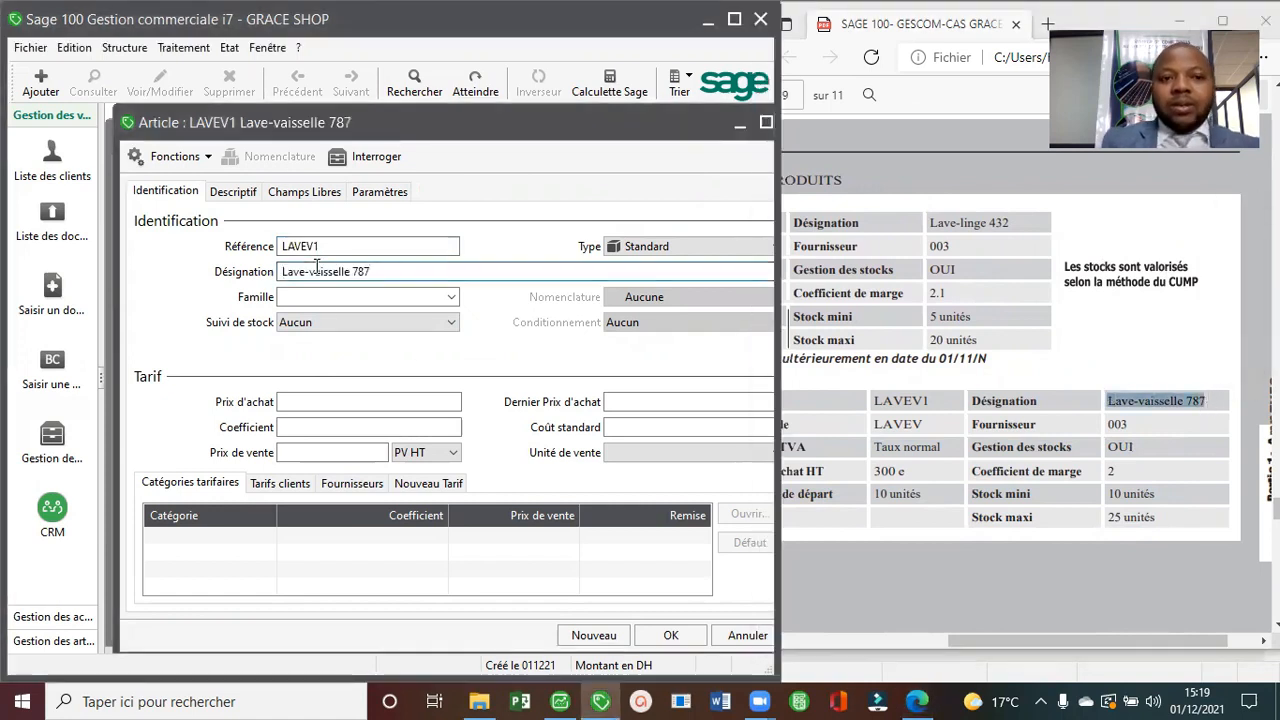
Assign the LAVEV1 article to the LAVEV LAVE-VAISSELLE family and set its stock tracking to CMUP.
{"action": "left_click", "coordinate": [438, 297]}
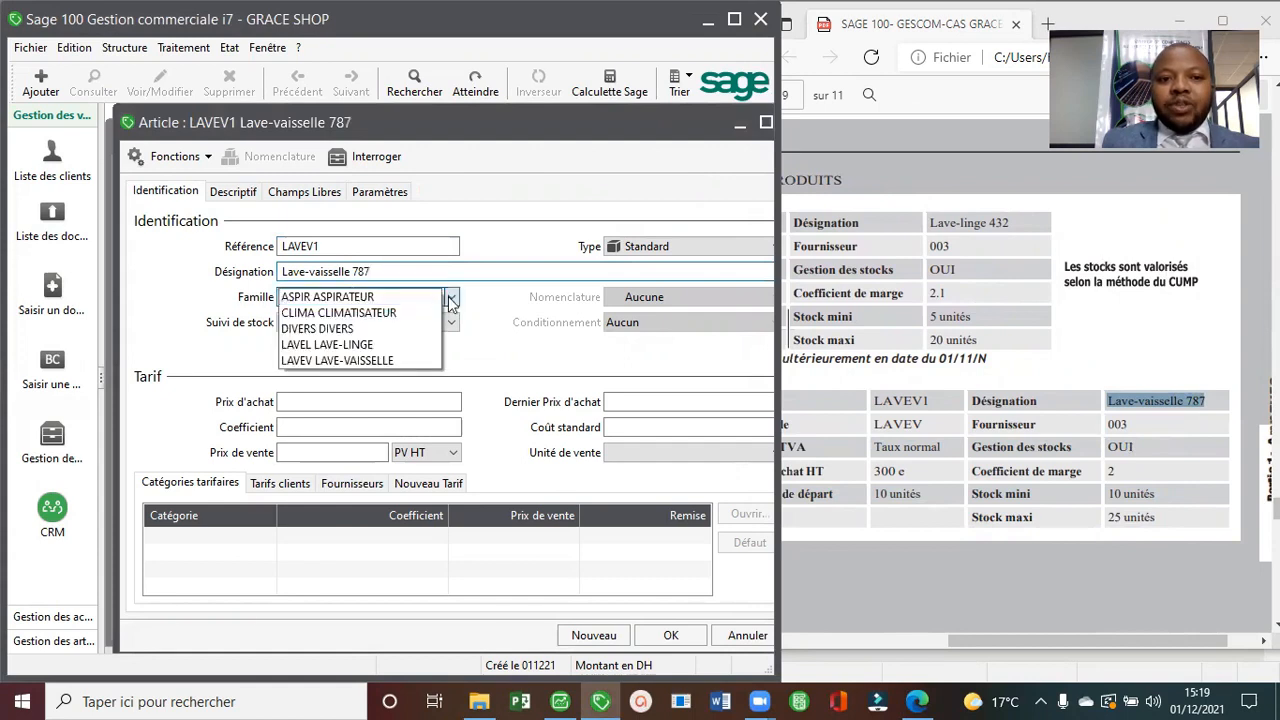
{"action": "left_click", "coordinate": [405, 362]}
{"action": "left_click", "coordinate": [451, 322]}
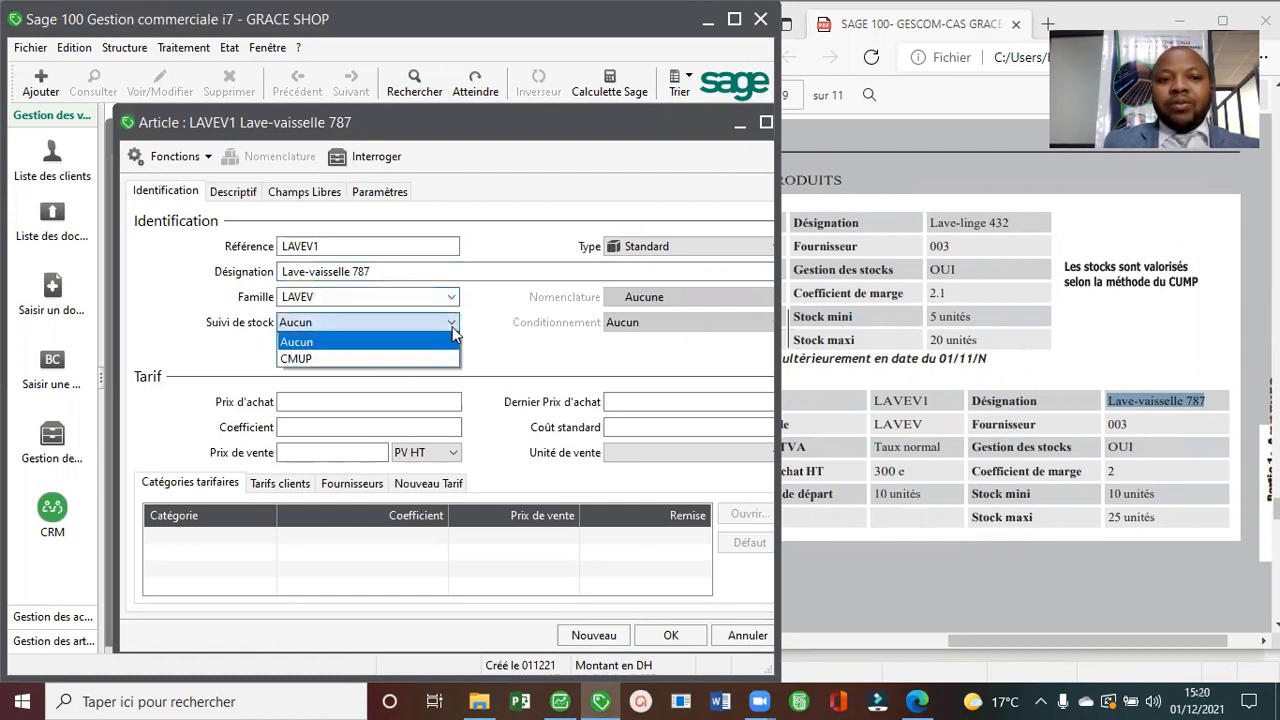
{"action": "left_click", "coordinate": [431, 355]}
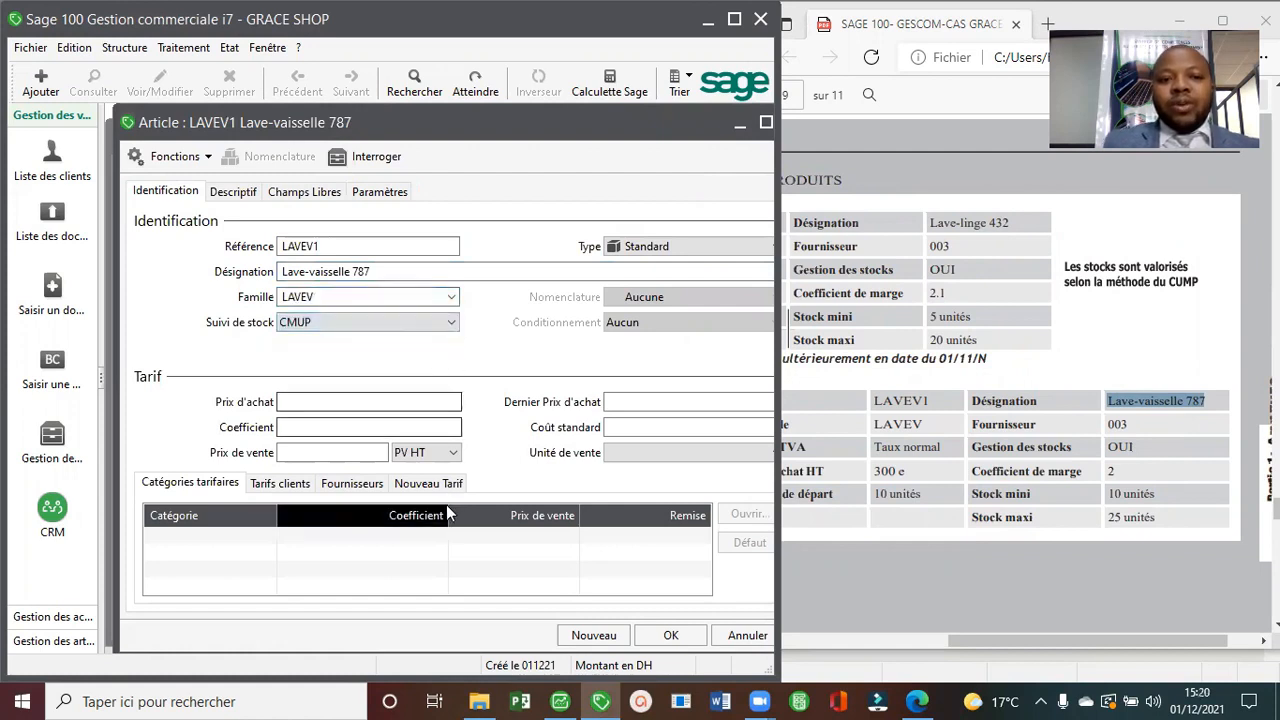
Check the supplier assigned to the LAVEV1 article and its accounting accounts and taxes.
{"action": "left_click", "coordinate": [352, 483]}
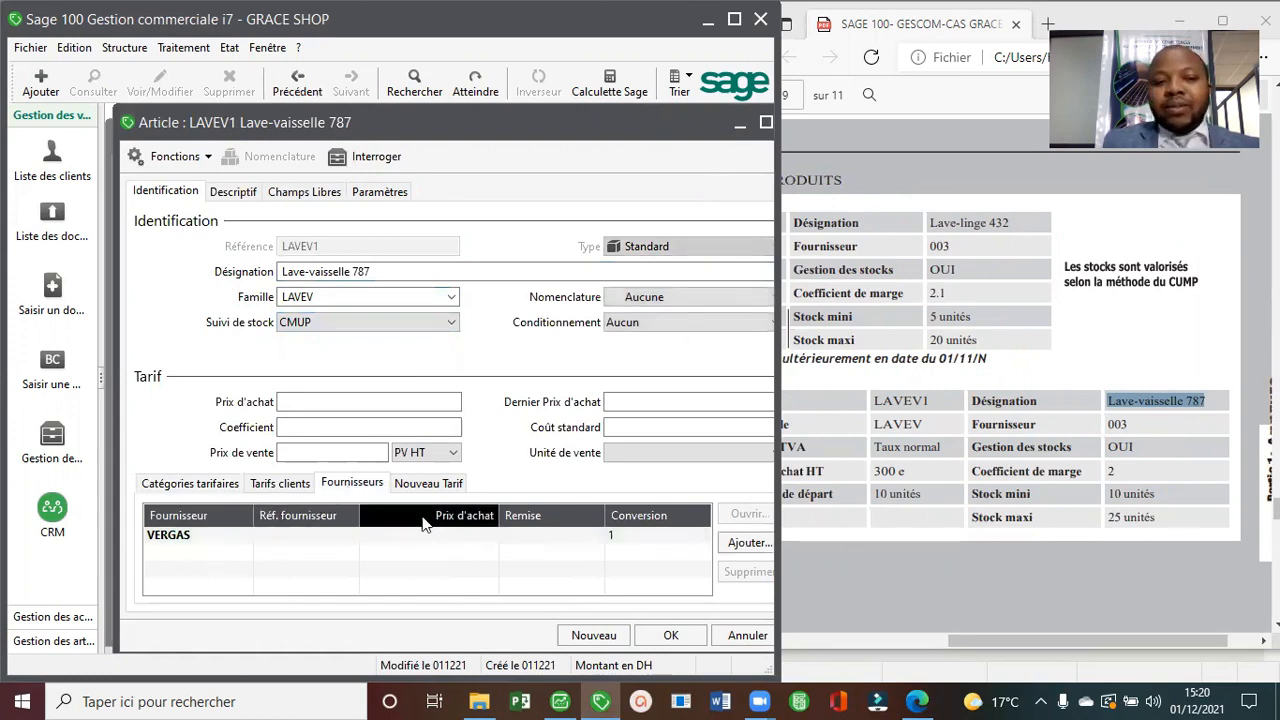
{"action": "left_click", "coordinate": [379, 193]}
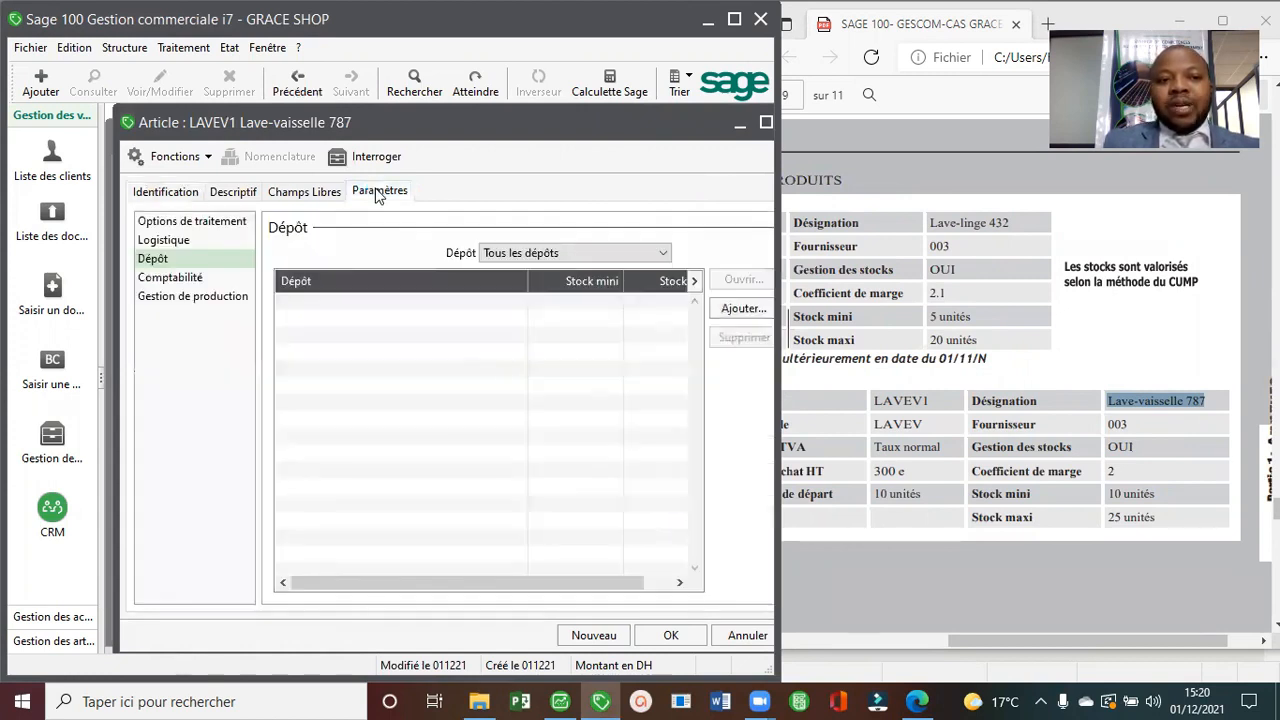
{"action": "left_click", "coordinate": [238, 277]}
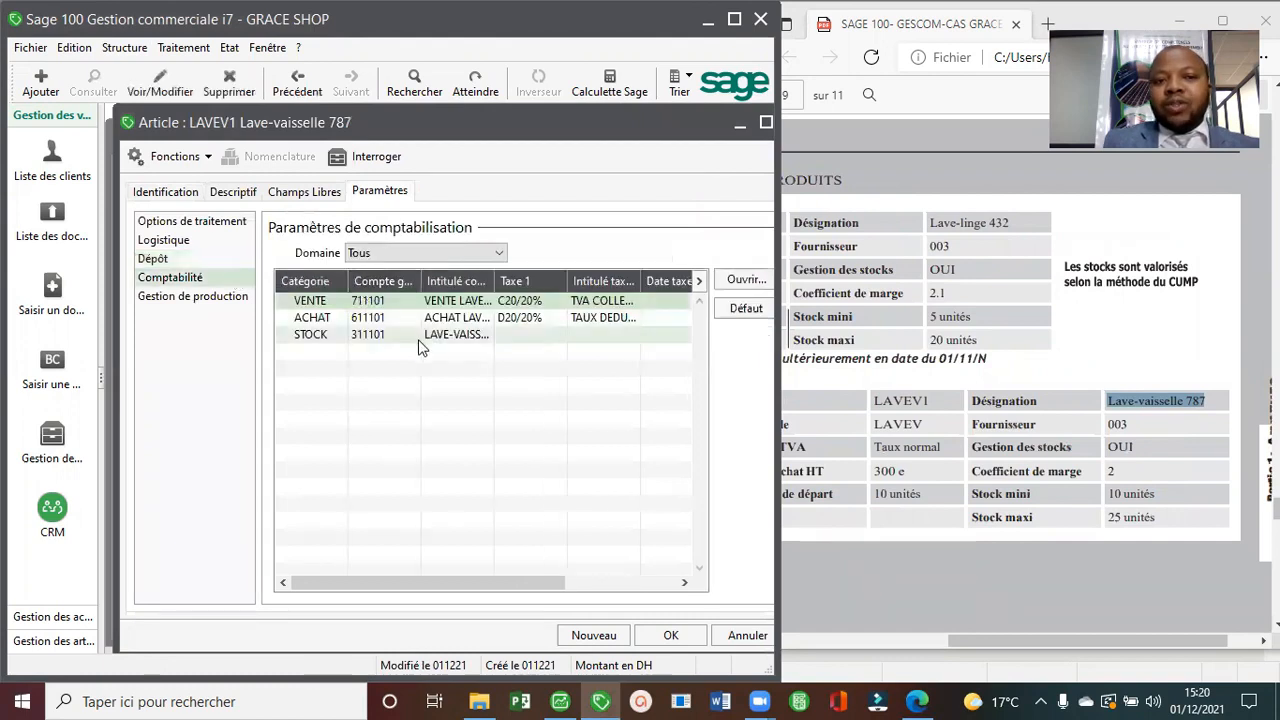
Set the LAVEV1 article's purchase price to 300 and its margin coefficient to 2.
{"action": "left_click", "coordinate": [193, 197]}
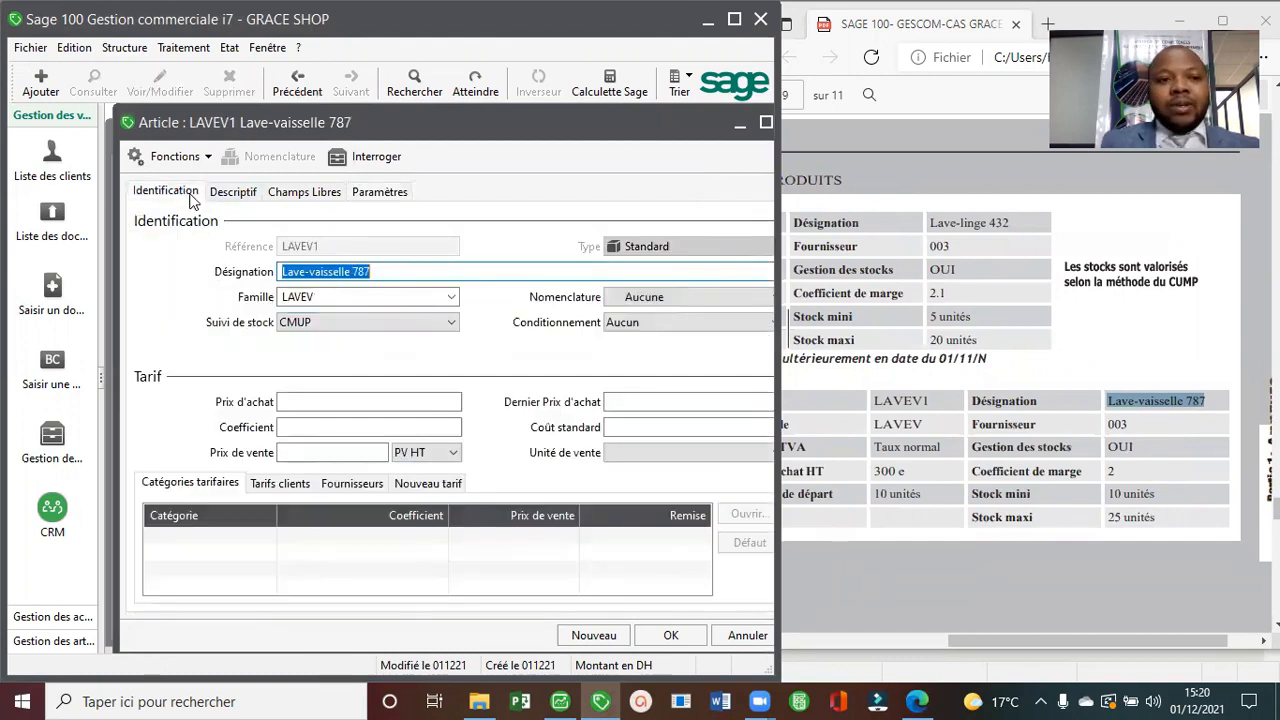
{"action": "left_click", "coordinate": [311, 400]}
{"action": "type", "text": "300"}
{"action": "left_click", "coordinate": [382, 427]}
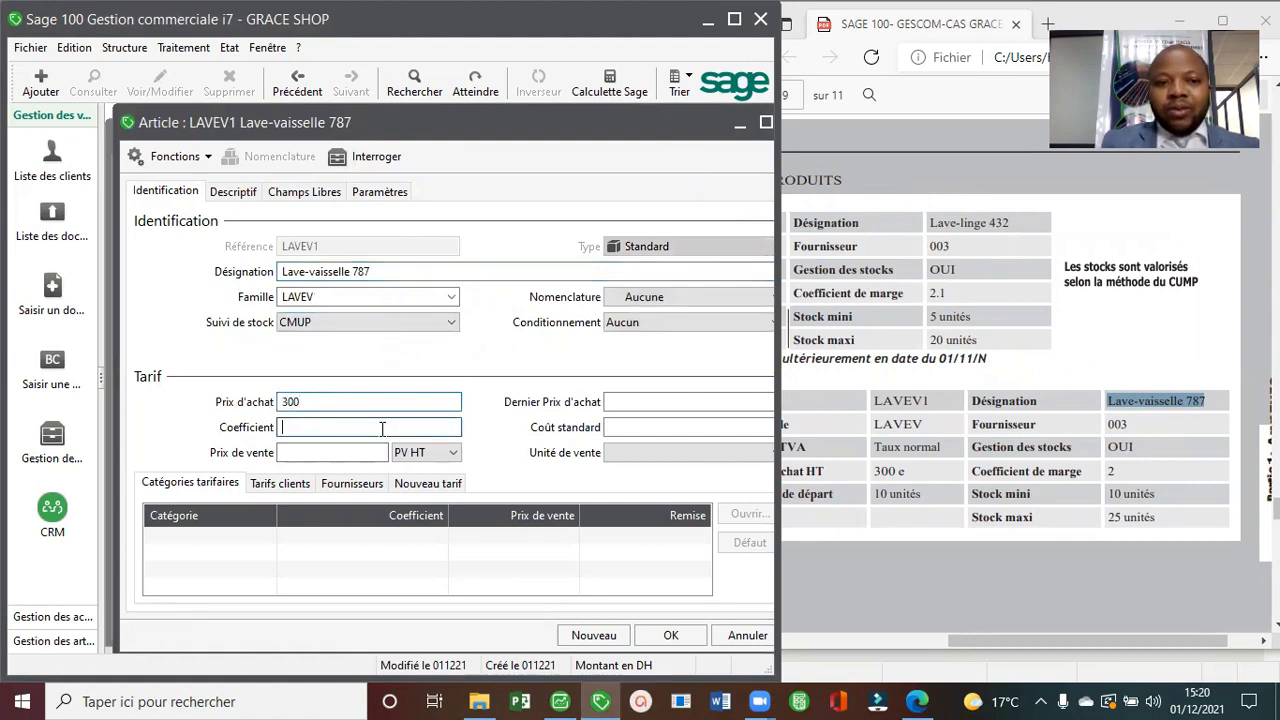
{"action": "type", "text": "2"}
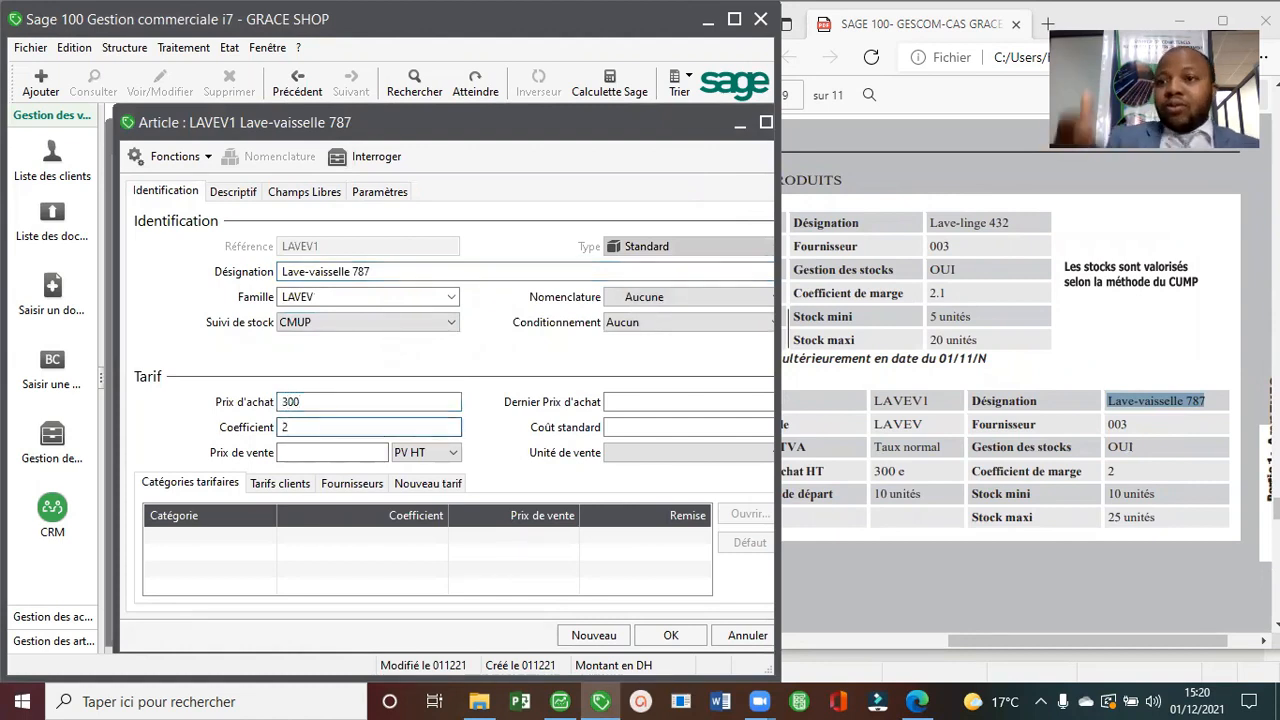
{"action": "key", "text": "Tab"}
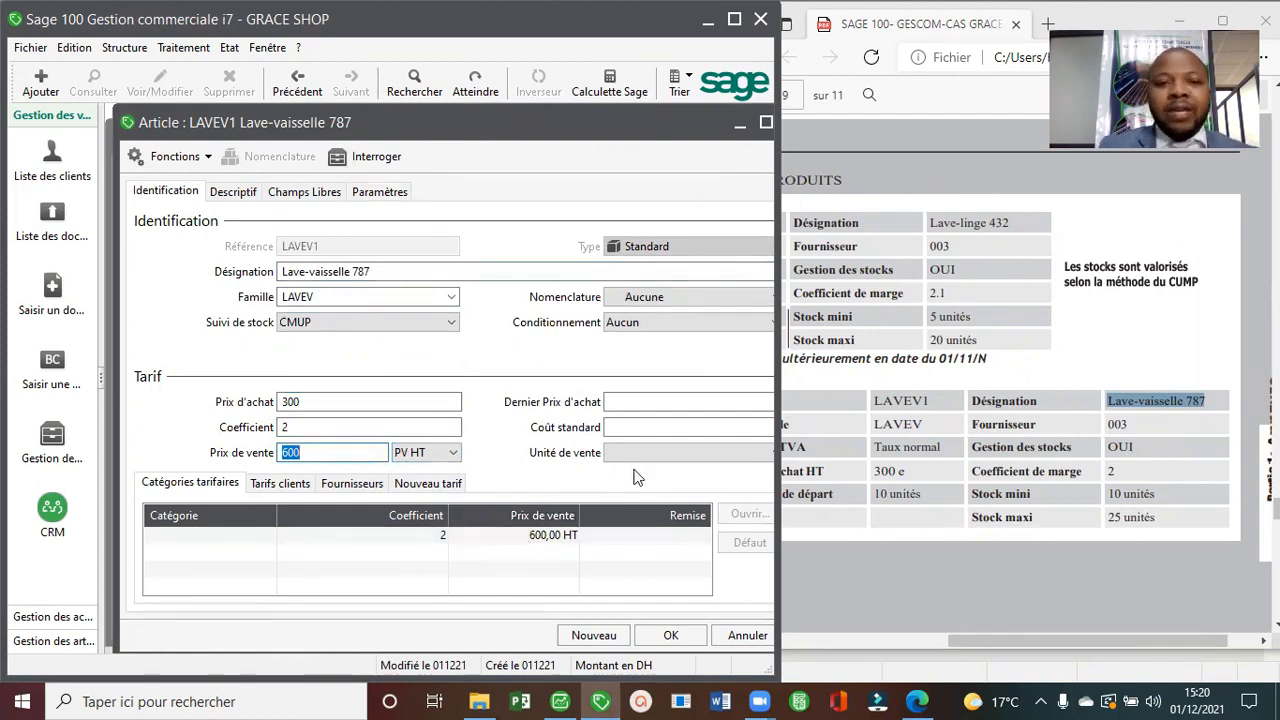
Add the PRINCIPAL-LYON depot to the LAVEV1 article with minimum stock 10 and maximum stock 25.
{"action": "left_click", "coordinate": [381, 196]}
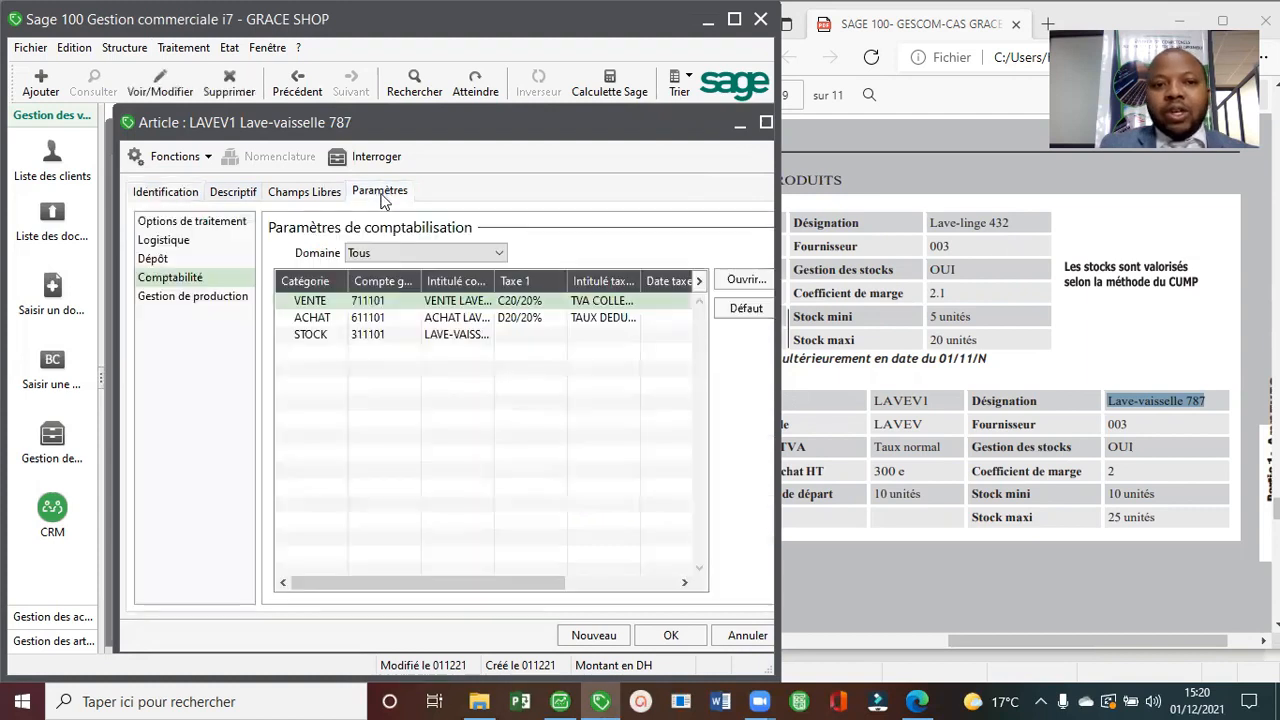
{"action": "left_click", "coordinate": [220, 262]}
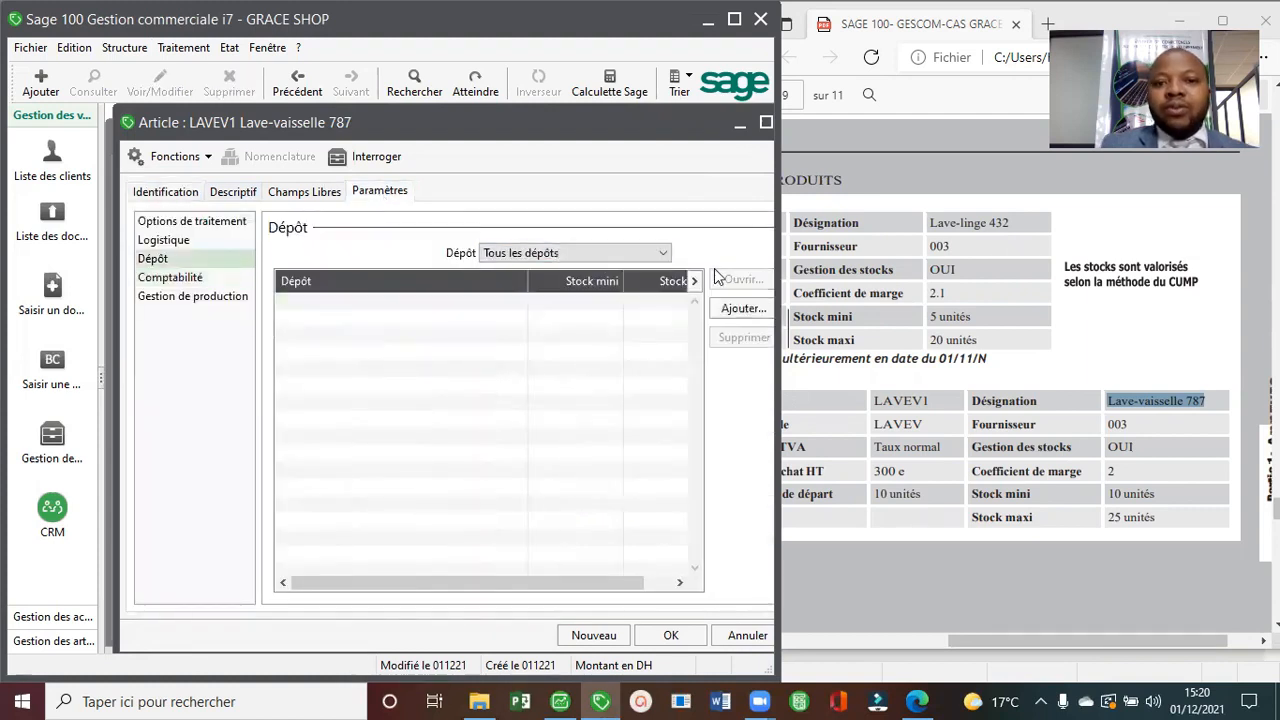
{"action": "left_click", "coordinate": [744, 310]}
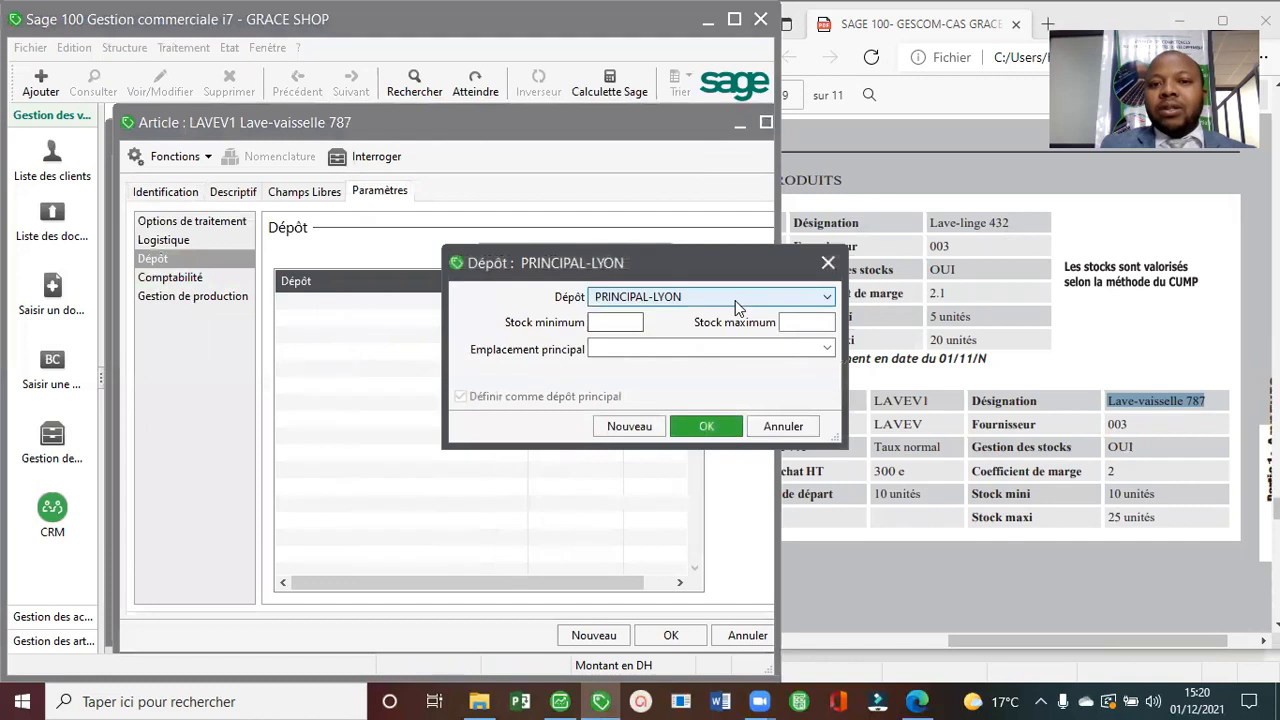
{"action": "left_click", "coordinate": [618, 324]}
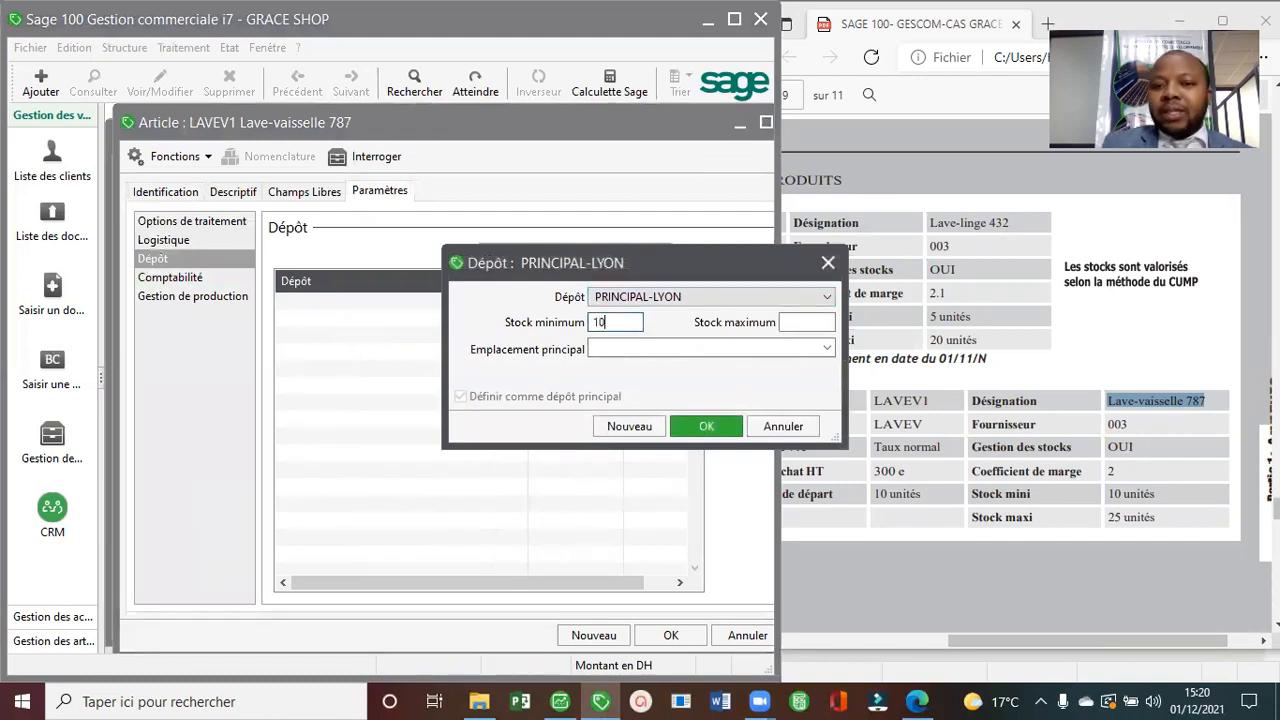
{"action": "left_click", "coordinate": [819, 320]}
{"action": "type", "text": "25"}
{"action": "left_click", "coordinate": [720, 428]}
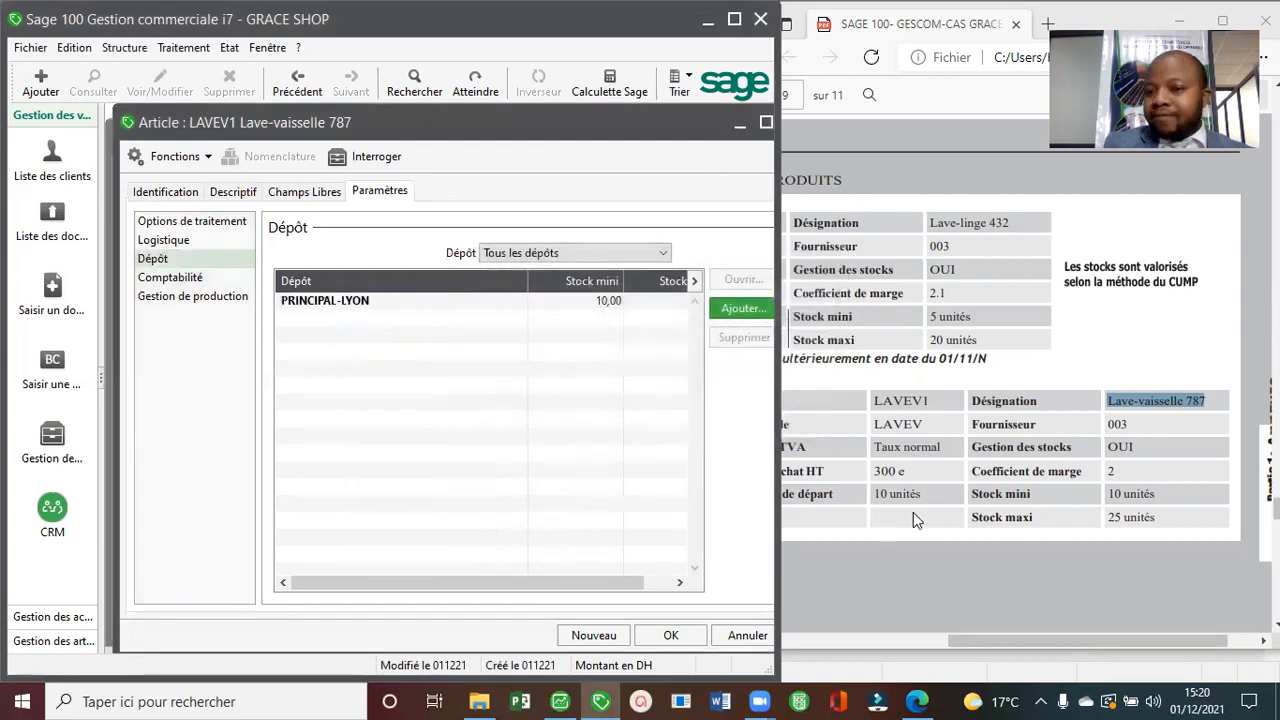
Create a new article with the reference ASPIR1, copied from the continuation of Annexe 8 in the case document.
{"action": "left_click", "coordinate": [930, 542]}
{"action": "scroll", "coordinate": [930, 542], "scroll_direction": "left", "scroll_amount": 3}
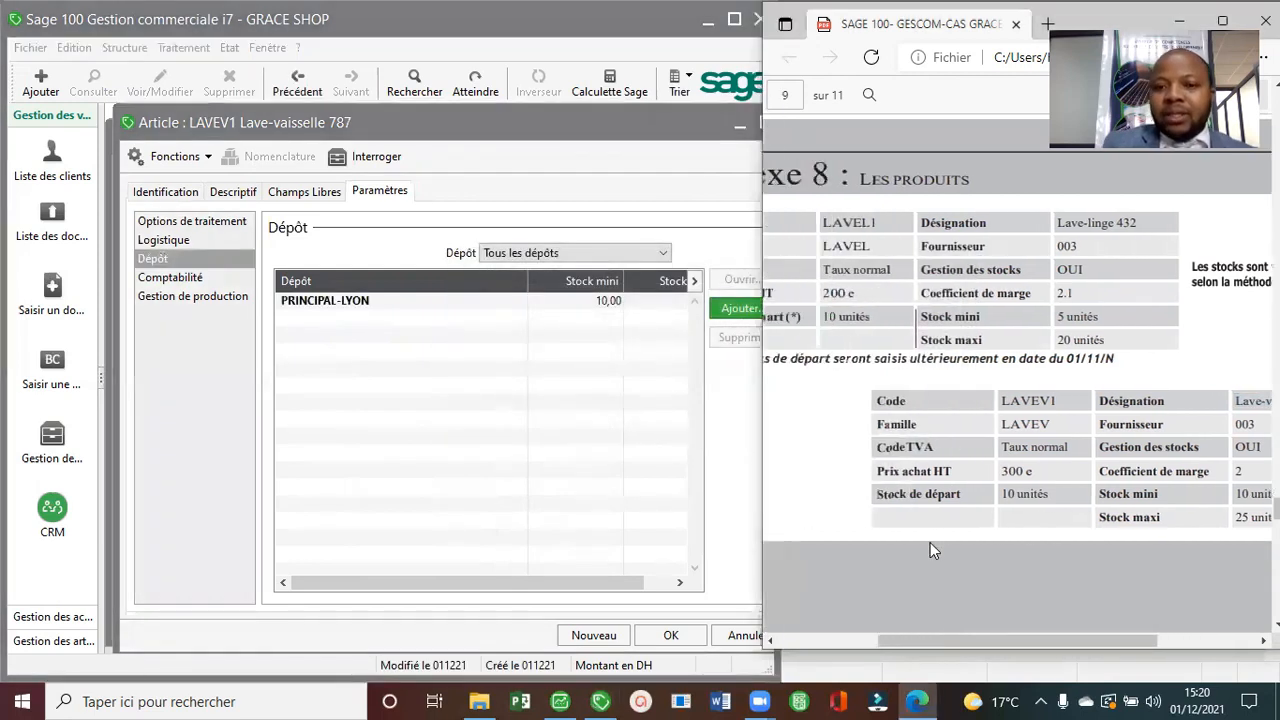
{"action": "scroll", "coordinate": [930, 550], "scroll_direction": "down", "scroll_amount": 10}
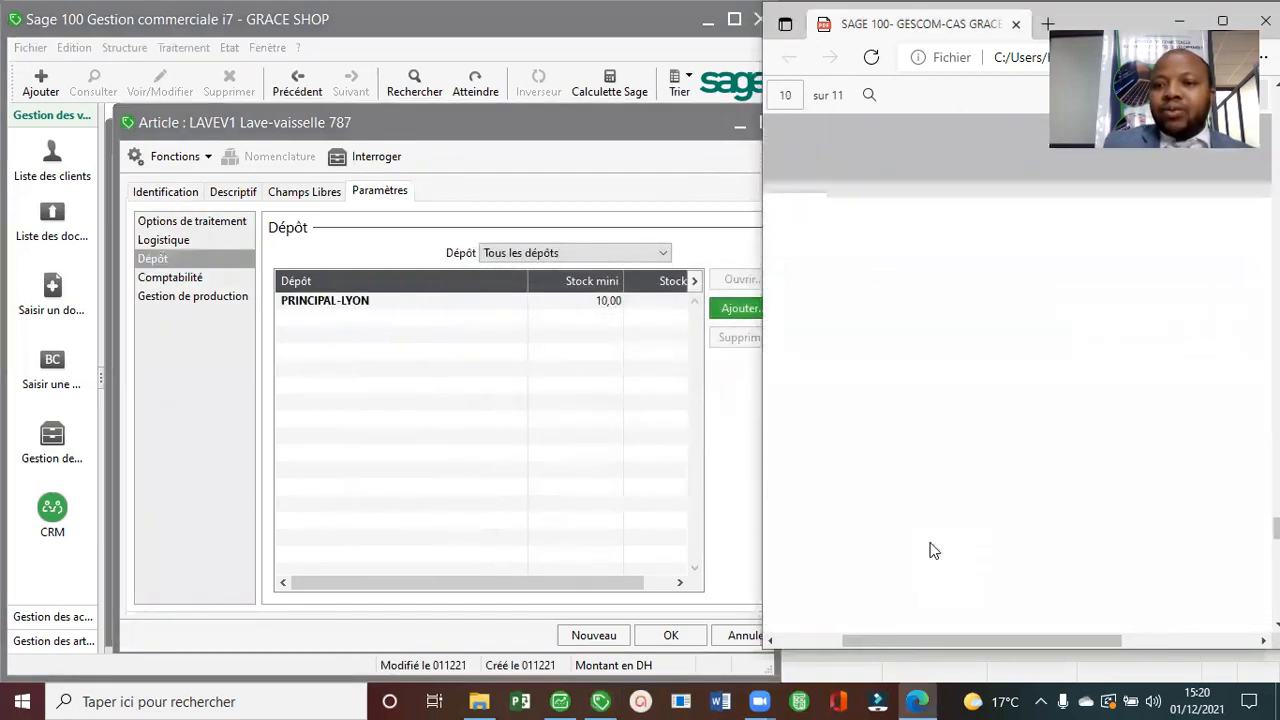
{"action": "scroll", "coordinate": [930, 550], "scroll_direction": "up", "scroll_amount": 5}
{"action": "scroll", "coordinate": [930, 550], "scroll_direction": "down", "scroll_amount": 8}
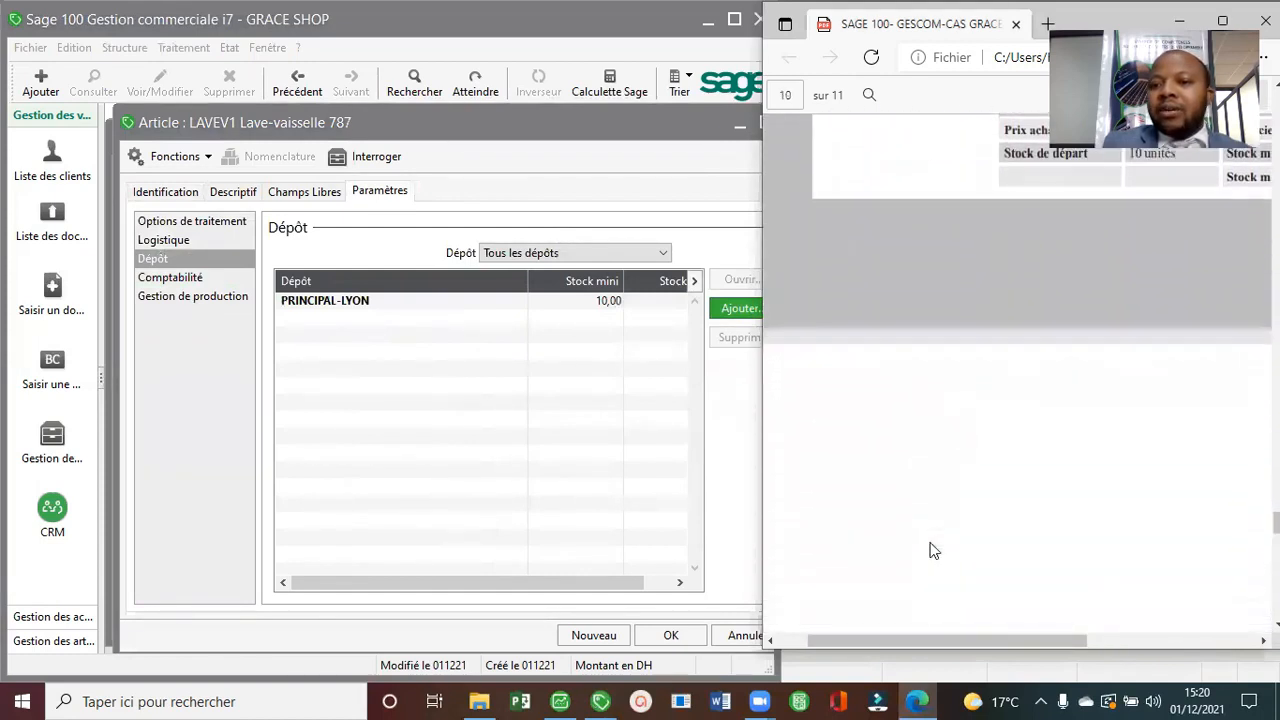
{"action": "scroll", "coordinate": [930, 550], "scroll_direction": "down", "scroll_amount": 5}
{"action": "scroll", "coordinate": [930, 550], "scroll_direction": "up", "scroll_amount": 5}
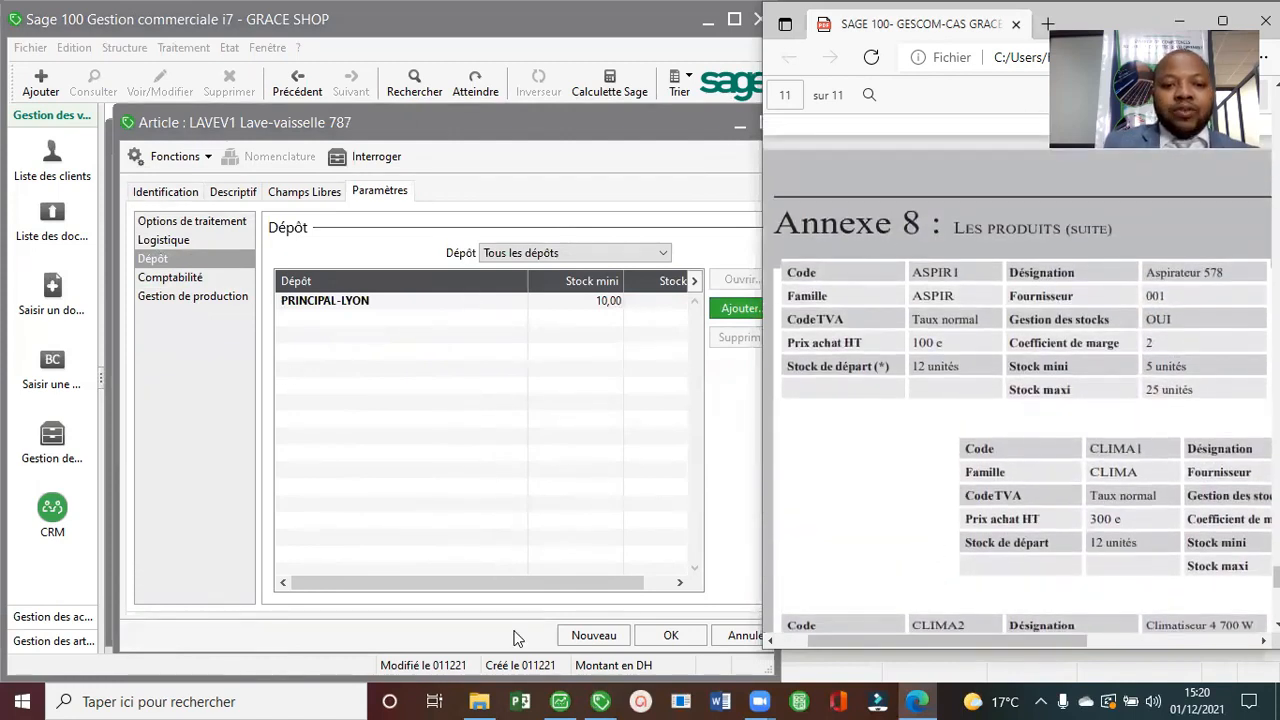
{"action": "left_click", "coordinate": [590, 635]}
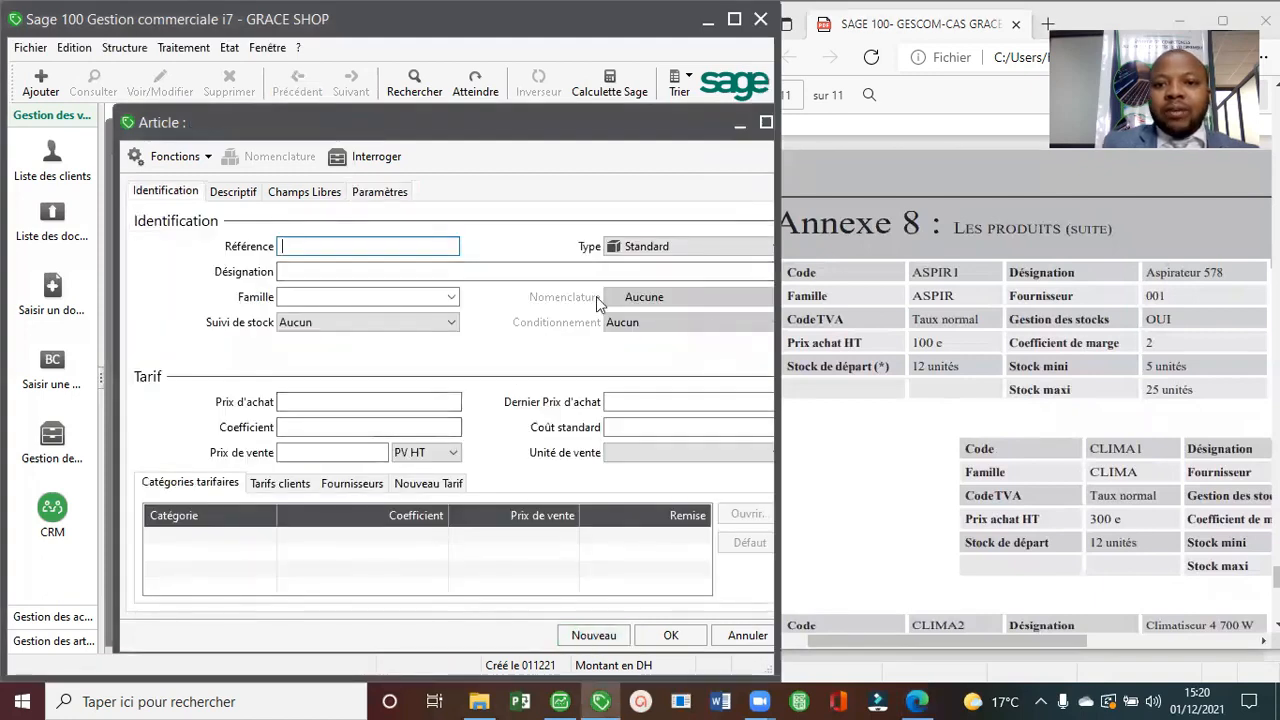
{"action": "left_click_drag", "start_coordinate": [912, 272], "coordinate": [950, 272]}
{"action": "key", "text": "ctrl+c"}
{"action": "left_click", "coordinate": [320, 247]}
{"action": "key", "text": "ctrl+v"}
Set the ASPIR1 article's designation to Aspirateur 578, copied from Annexe 8 of the case document.
{"action": "left_click", "coordinate": [320, 268]}
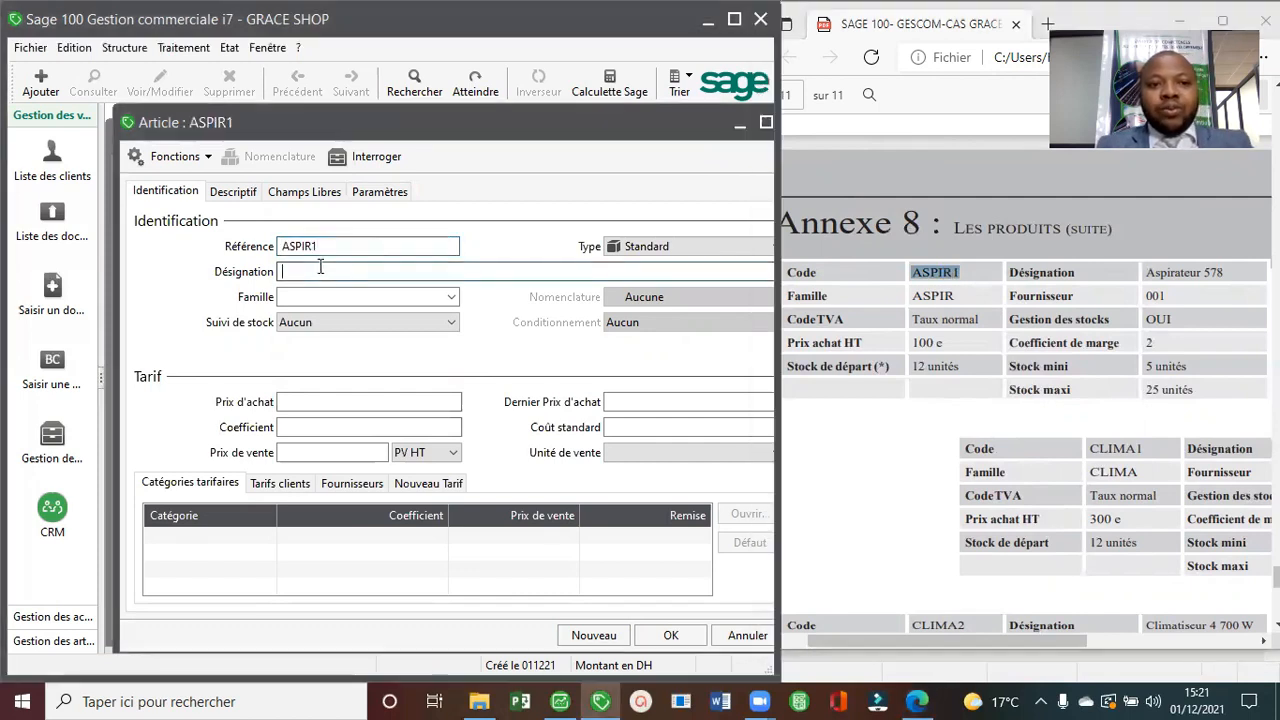
{"action": "left_click", "coordinate": [1183, 275]}
{"action": "double_click", "coordinate": [1181, 276]}
{"action": "left_click_drag", "start_coordinate": [1226, 275], "coordinate": [1149, 272]}
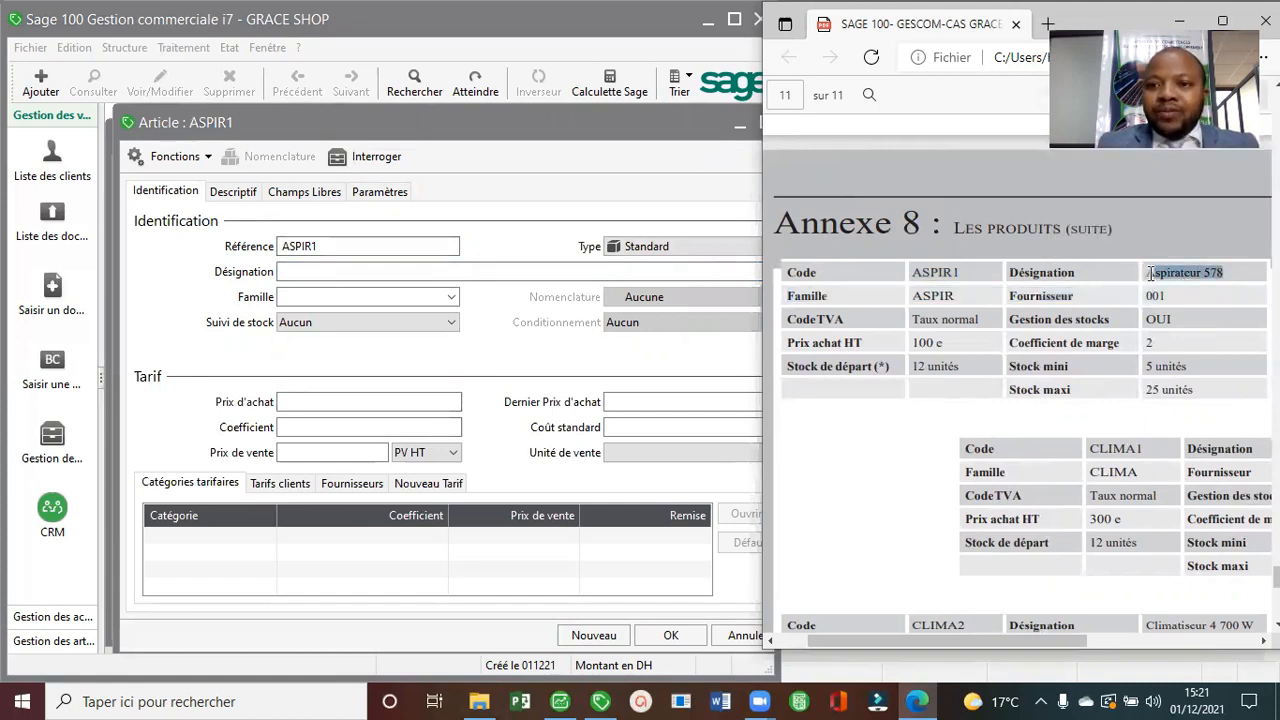
{"action": "left_click_drag", "start_coordinate": [1143, 272], "coordinate": [1220, 280]}
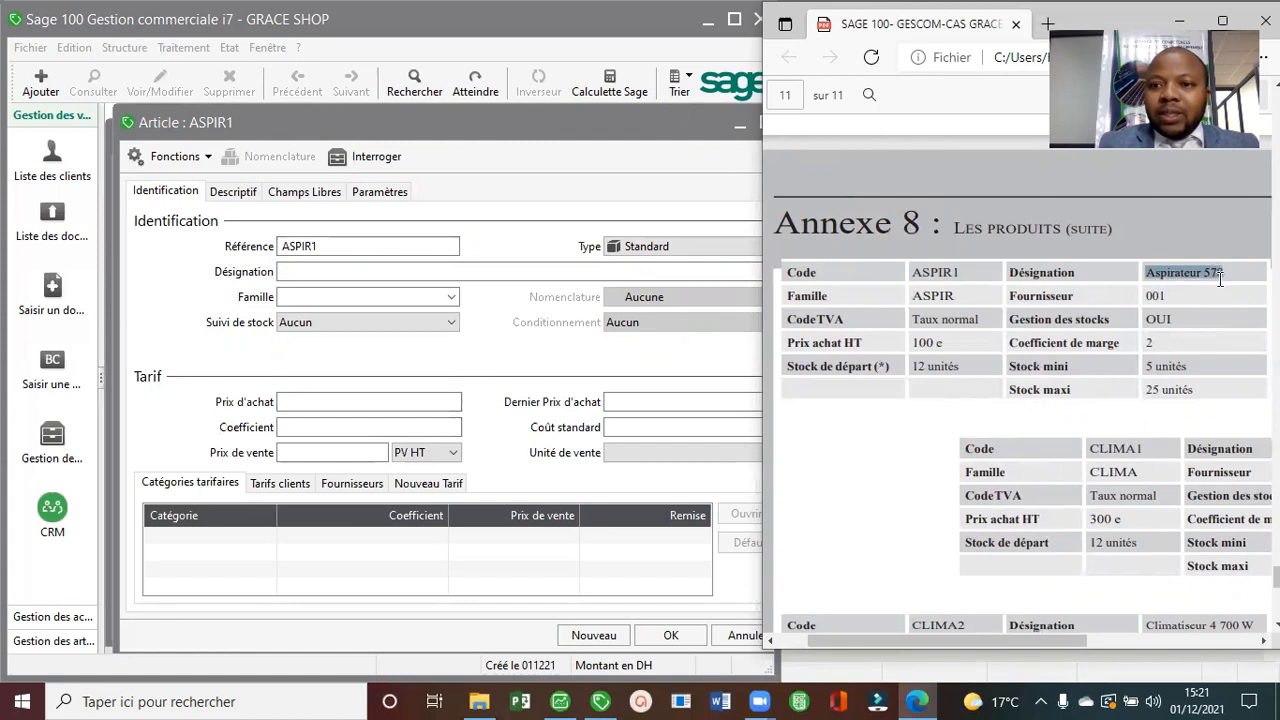
{"action": "left_click", "coordinate": [380, 286]}
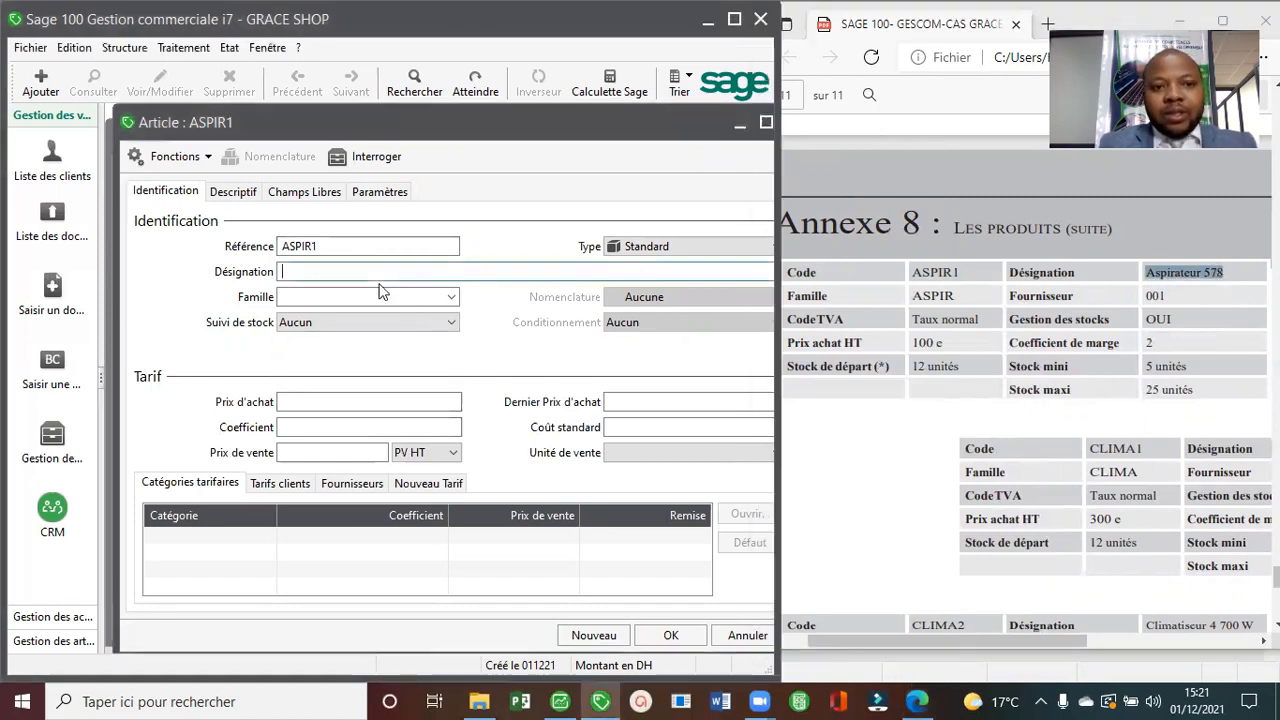
{"action": "key", "text": "ctrl+v"}
Assign the ASPIR1 article to the ASPIR family and set its stock tracking to CMUP.
{"action": "left_click", "coordinate": [326, 296]}
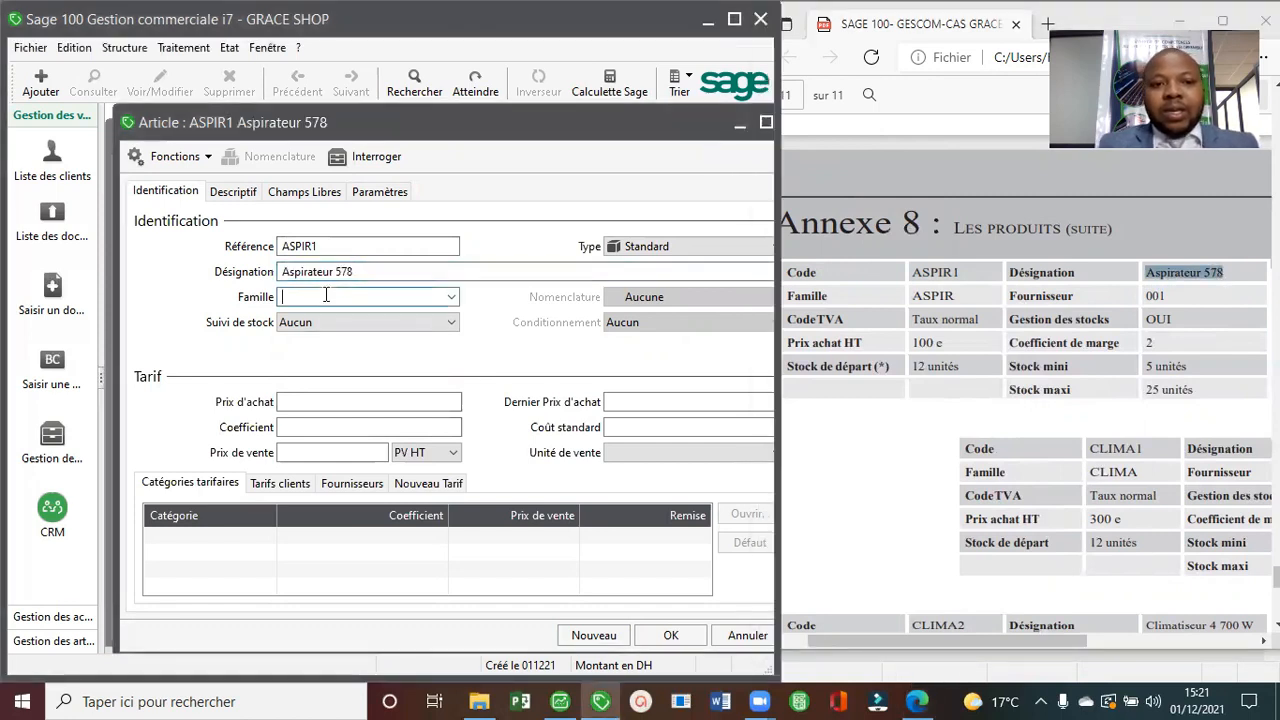
{"action": "left_click", "coordinate": [451, 298]}
{"action": "left_click", "coordinate": [393, 299]}
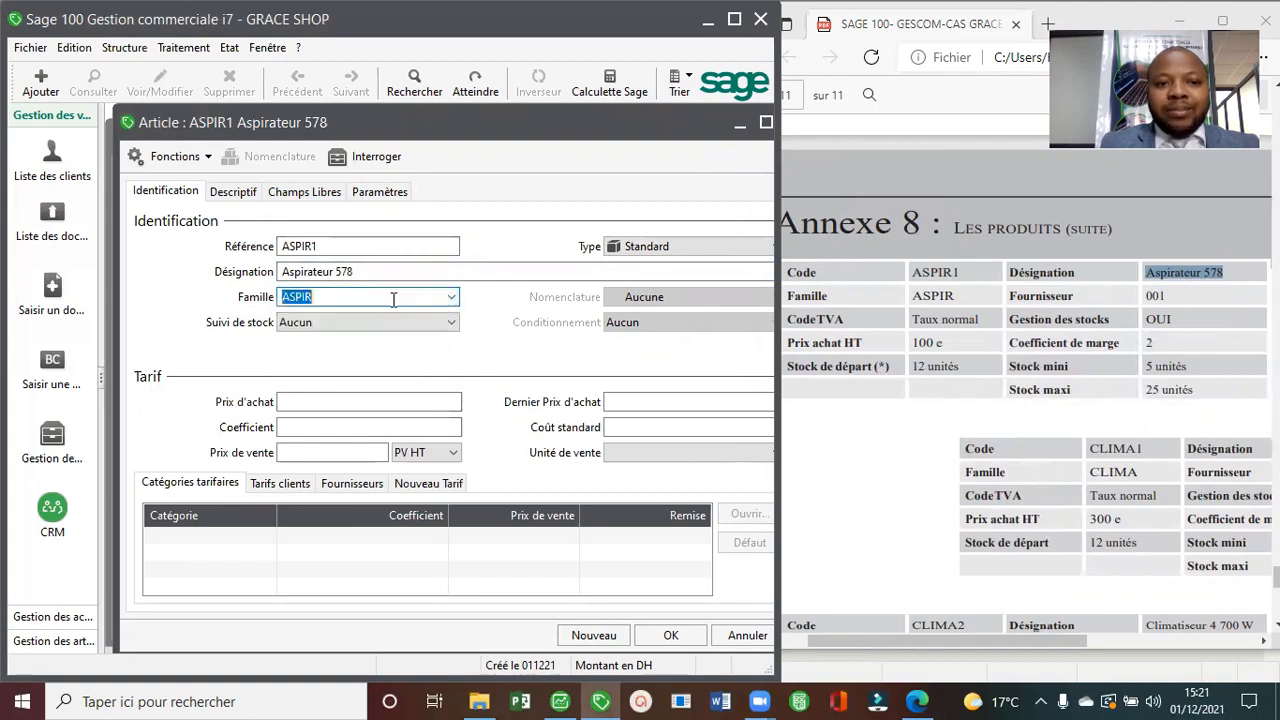
{"action": "left_click", "coordinate": [425, 323]}
{"action": "left_click", "coordinate": [395, 357]}
Set the ASPIR1 article's purchase price to 100 and its margin coefficient to 2.
{"action": "left_click", "coordinate": [371, 401]}
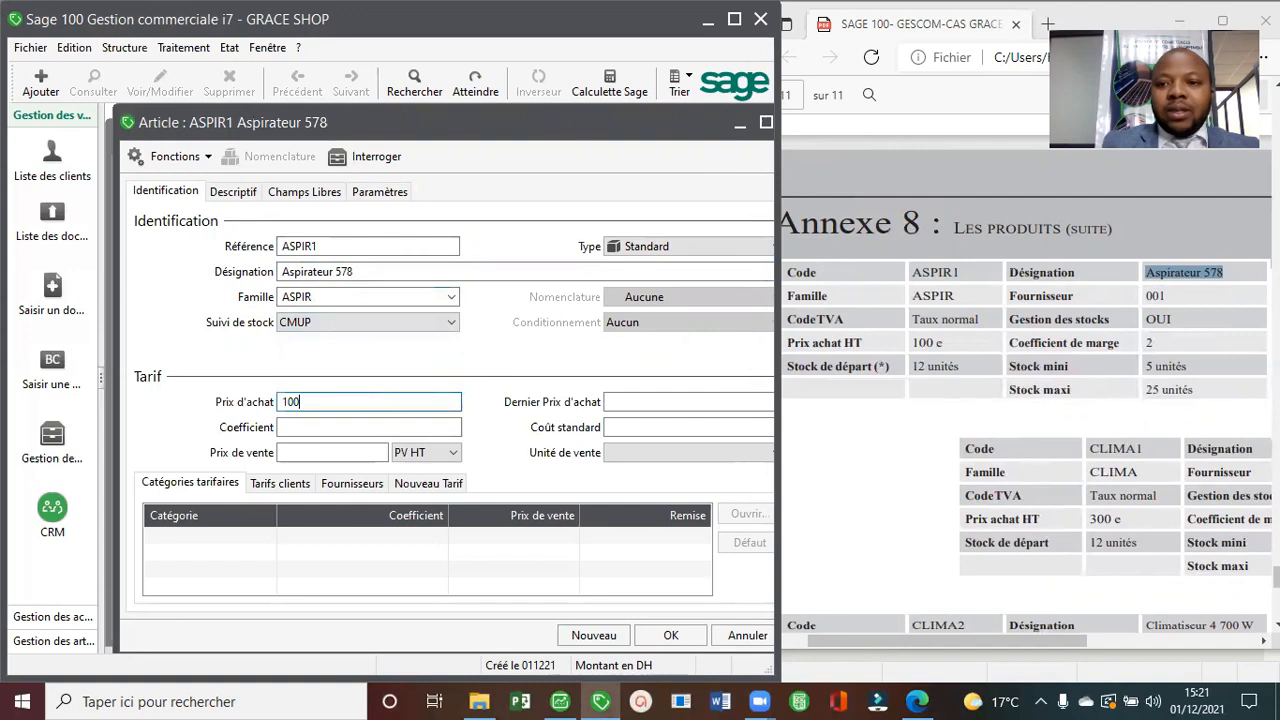
{"action": "left_click", "coordinate": [357, 433]}
{"action": "type", "text": "2"}
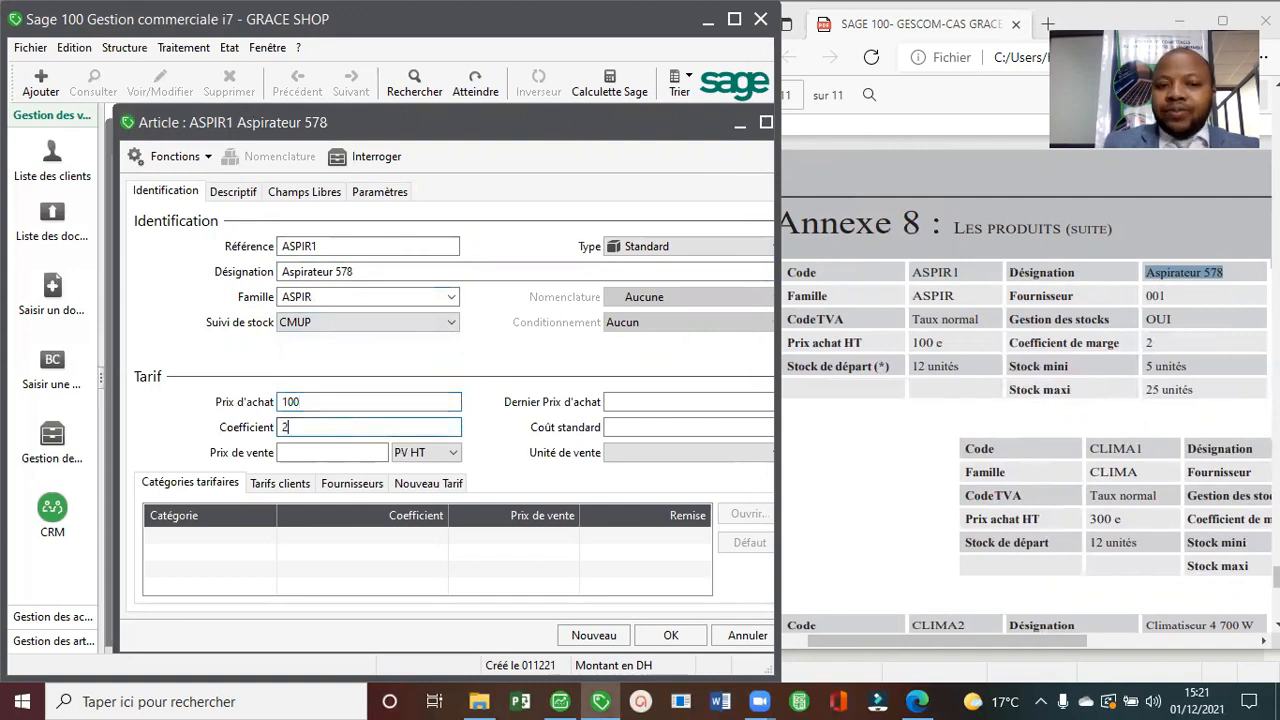
{"action": "left_click", "coordinate": [341, 452]}
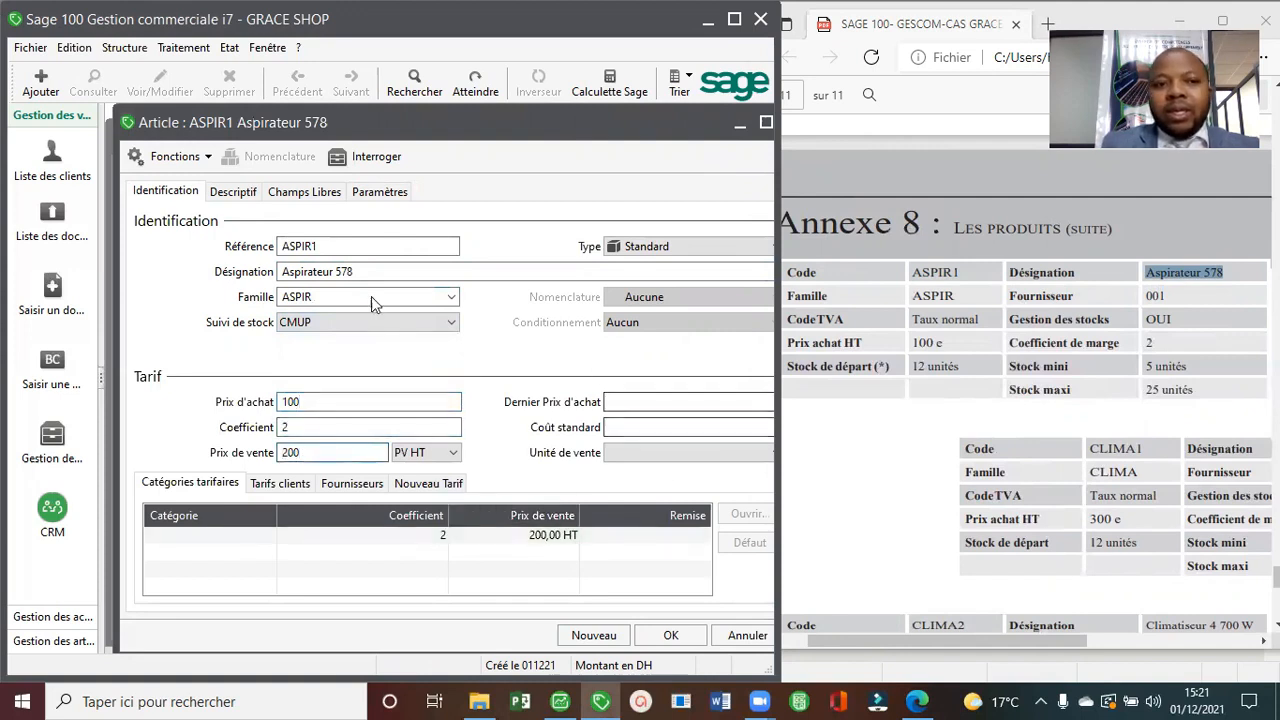
Add the PRINCIPAL-LYON depot to the ASPIR1 article with minimum stock 5 and maximum stock 25.
{"action": "left_click", "coordinate": [378, 192]}
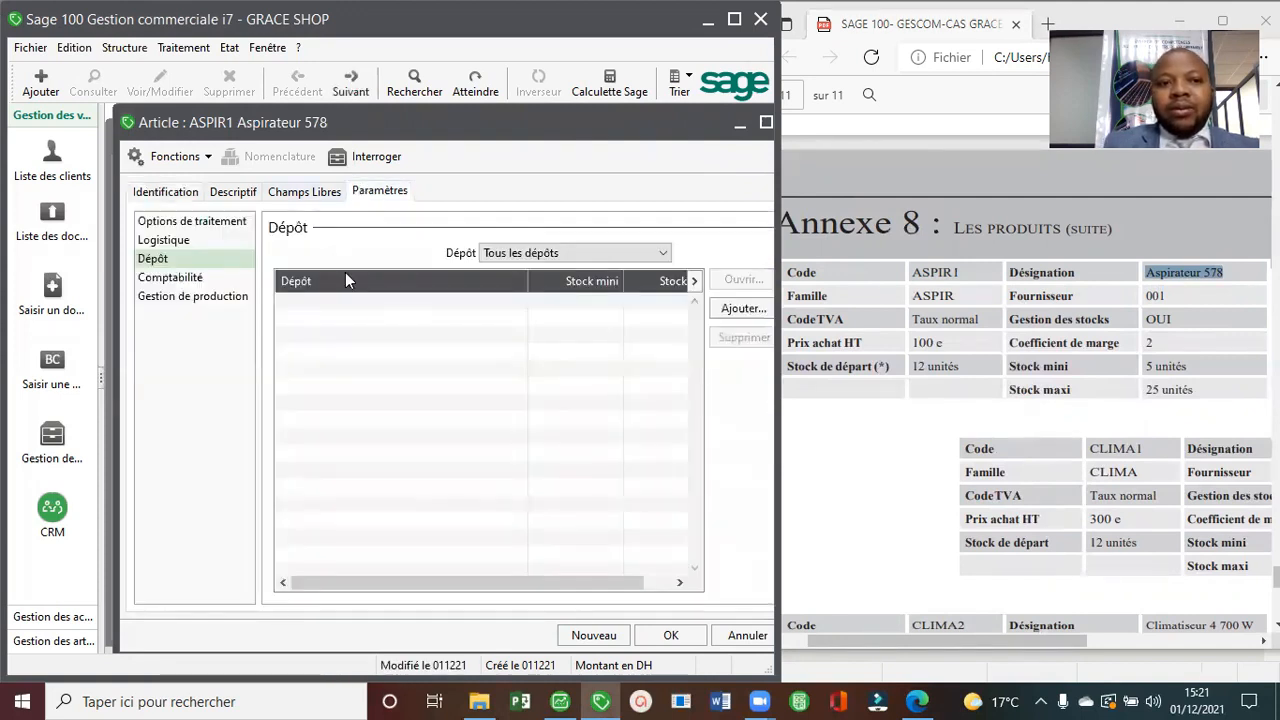
{"action": "left_click", "coordinate": [742, 309]}
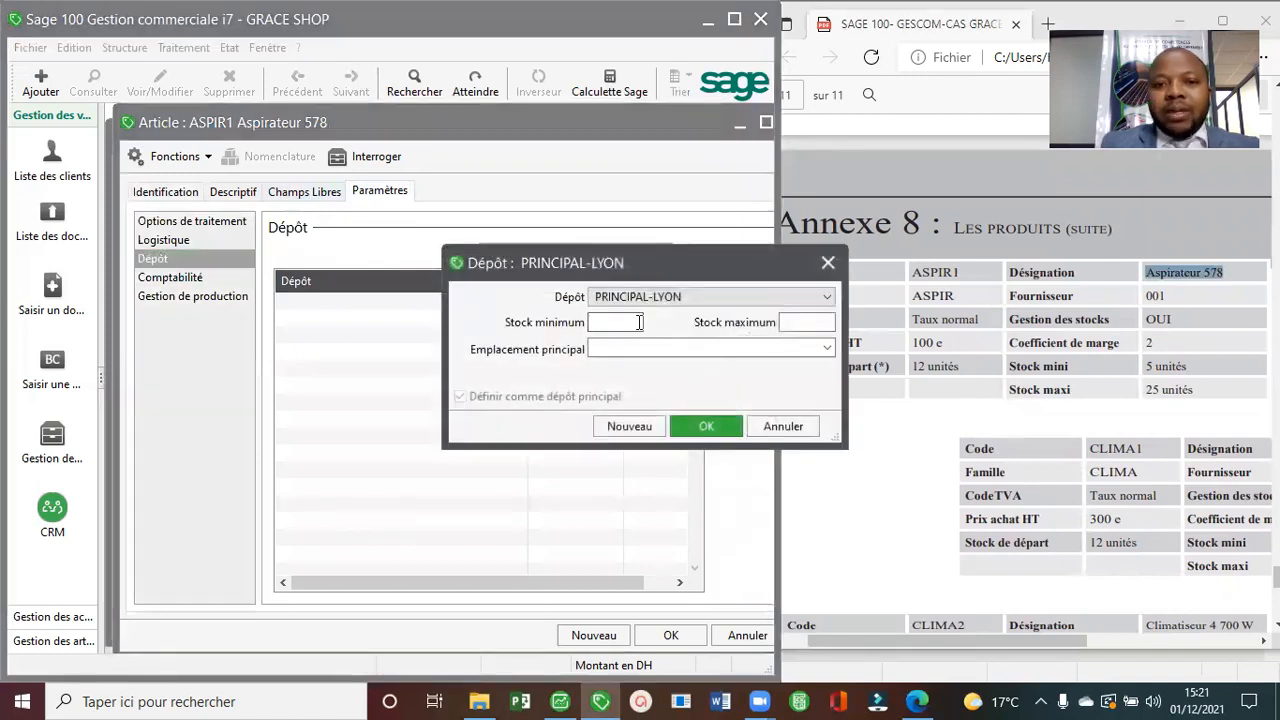
{"action": "left_click", "coordinate": [795, 322]}
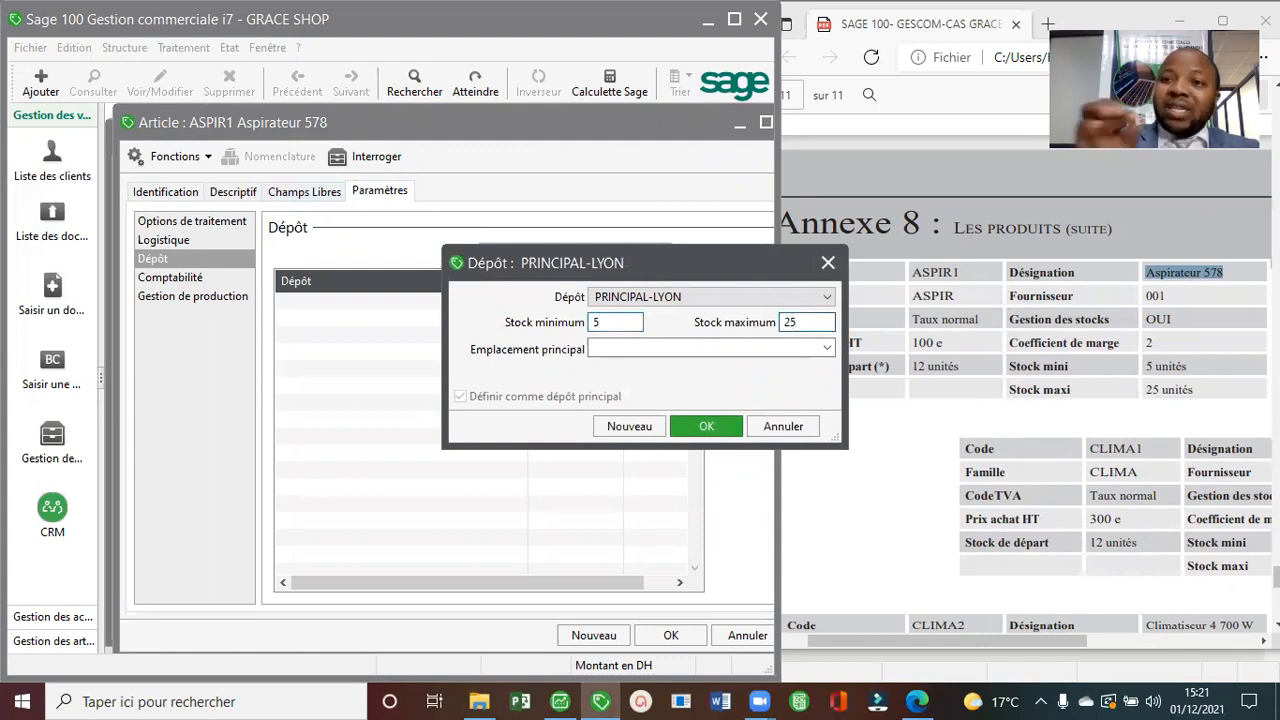
{"action": "left_click", "coordinate": [714, 426]}
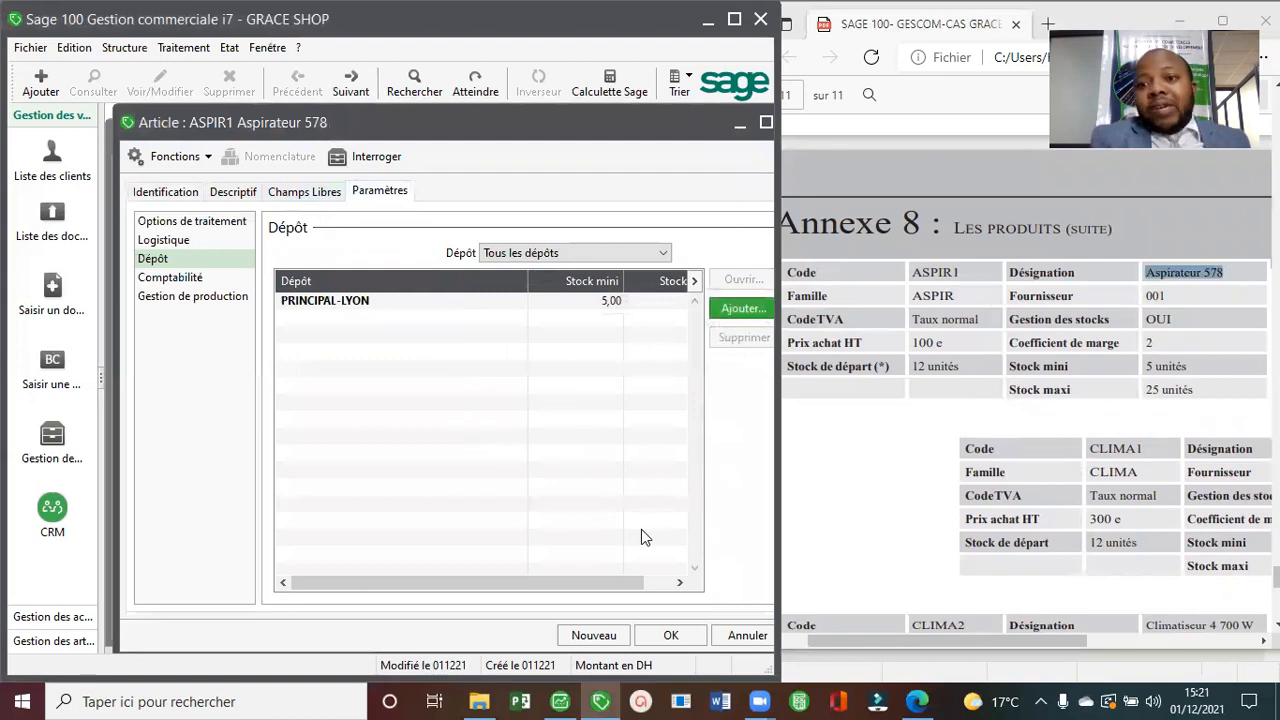
Start a new article and set its reference to CLIMA1, copied from Annexe 8 of the case document.
{"action": "left_click", "coordinate": [606, 634]}
{"action": "left_click", "coordinate": [902, 549]}
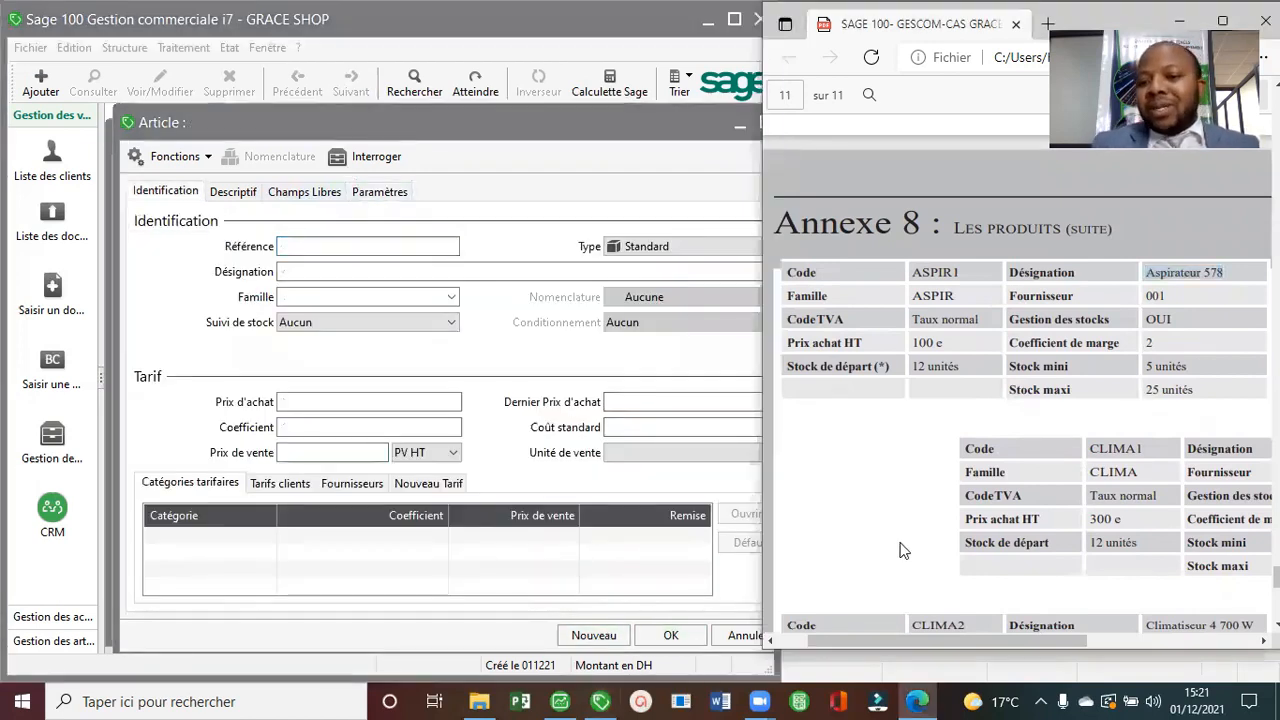
{"action": "scroll", "coordinate": [903, 550], "scroll_direction": "right", "scroll_amount": 5}
{"action": "scroll", "coordinate": [903, 550], "scroll_direction": "down", "scroll_amount": 1}
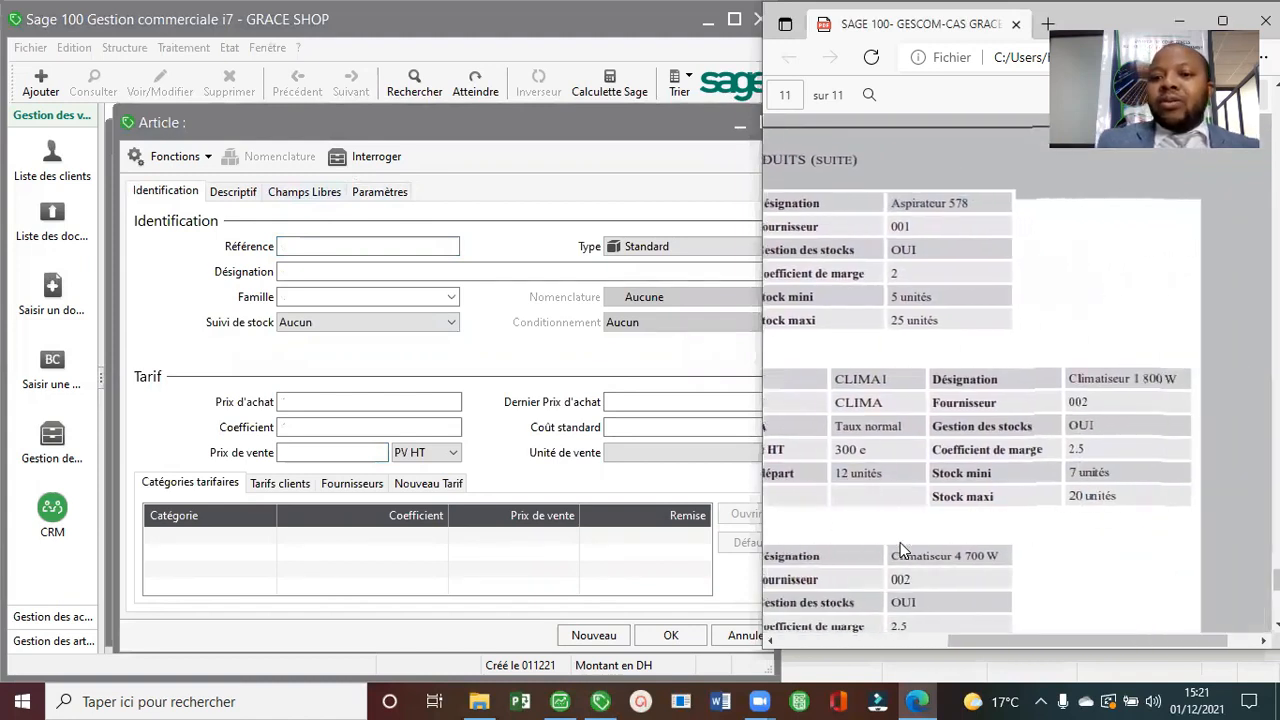
{"action": "scroll", "coordinate": [903, 549], "scroll_direction": "left", "scroll_amount": 2}
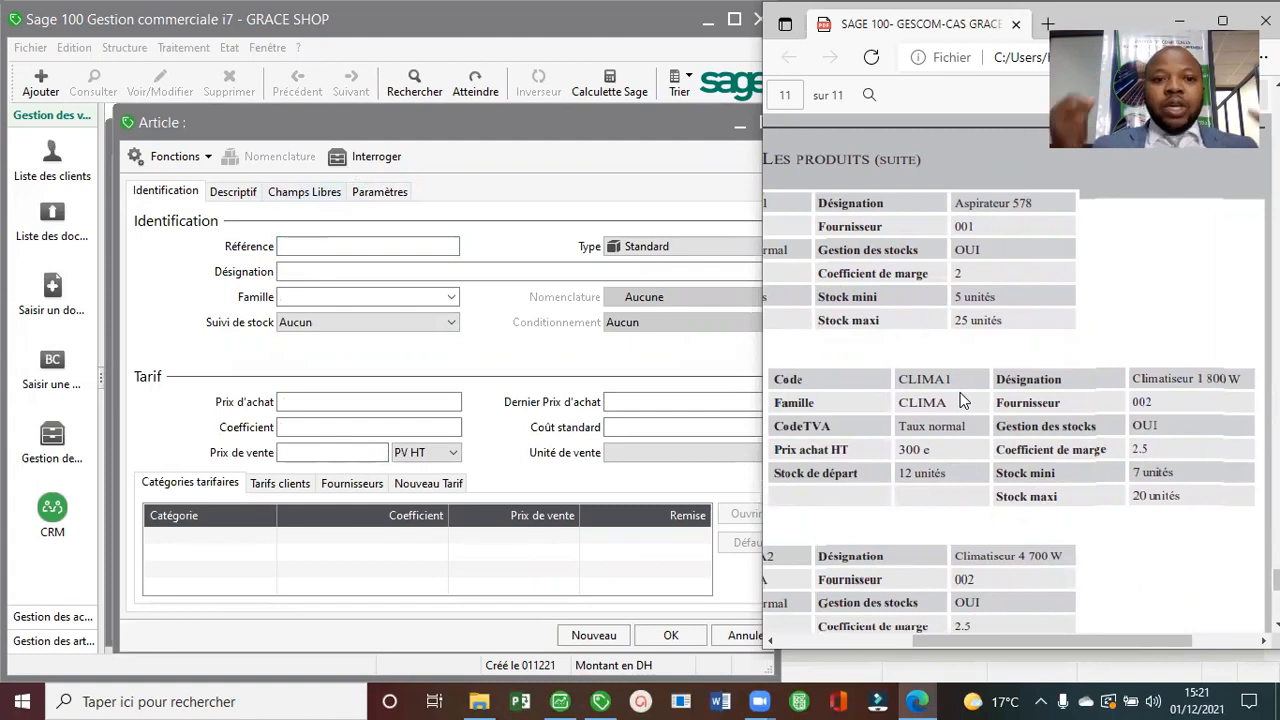
{"action": "double_click", "coordinate": [914, 380]}
{"action": "right_click", "coordinate": [922, 383]}
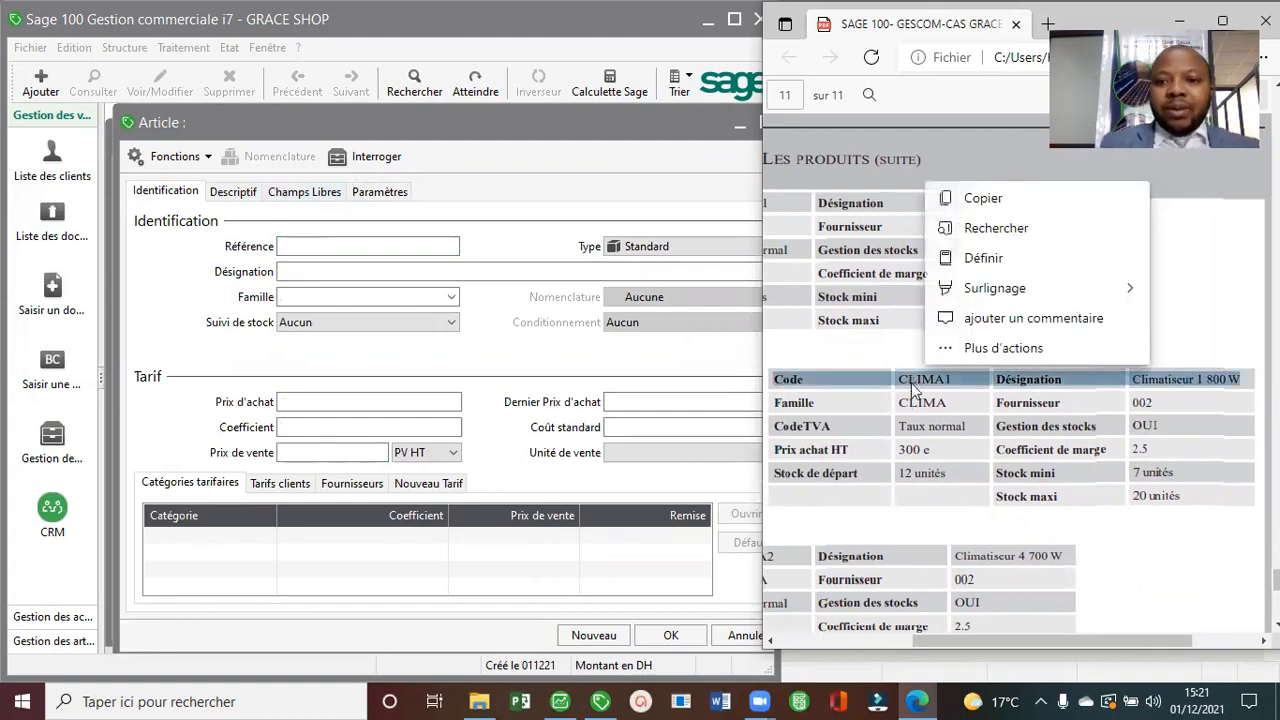
{"action": "left_click", "coordinate": [930, 384]}
{"action": "left_click_drag", "start_coordinate": [959, 382], "coordinate": [907, 383]}
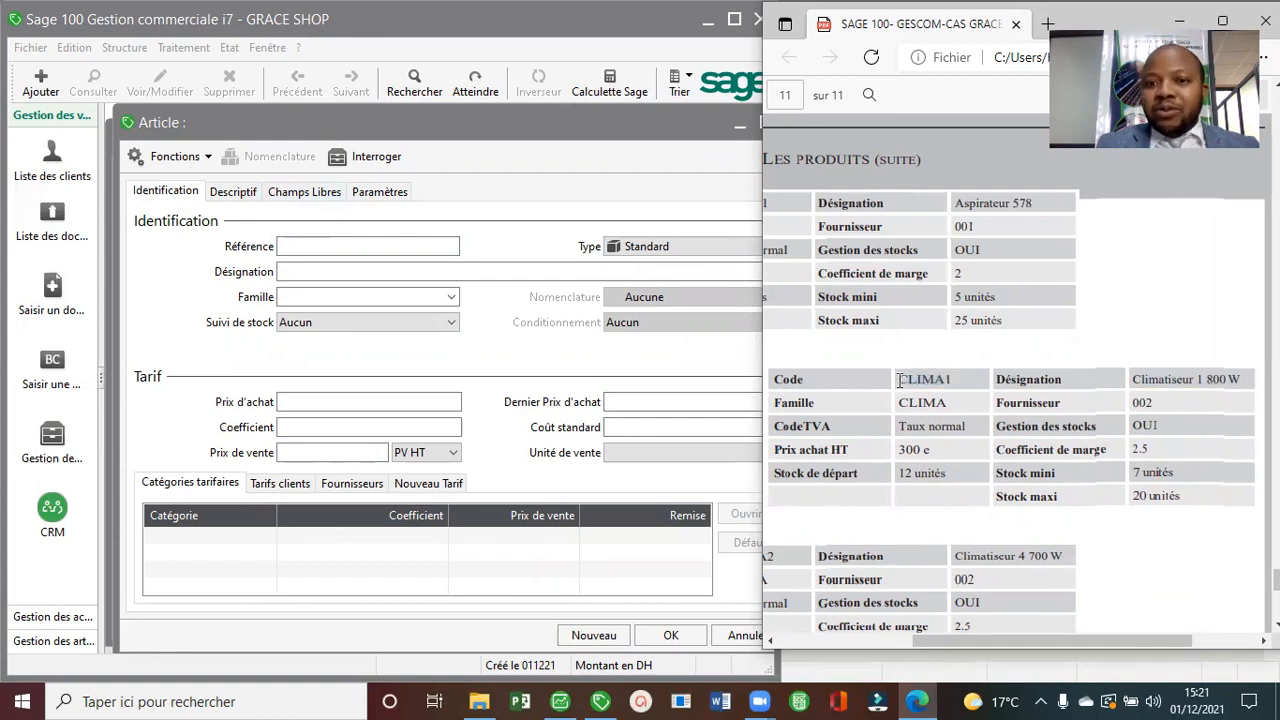
{"action": "double_click", "coordinate": [922, 380]}
{"action": "right_click", "coordinate": [934, 381]}
{"action": "key", "text": "ctrl+c"}
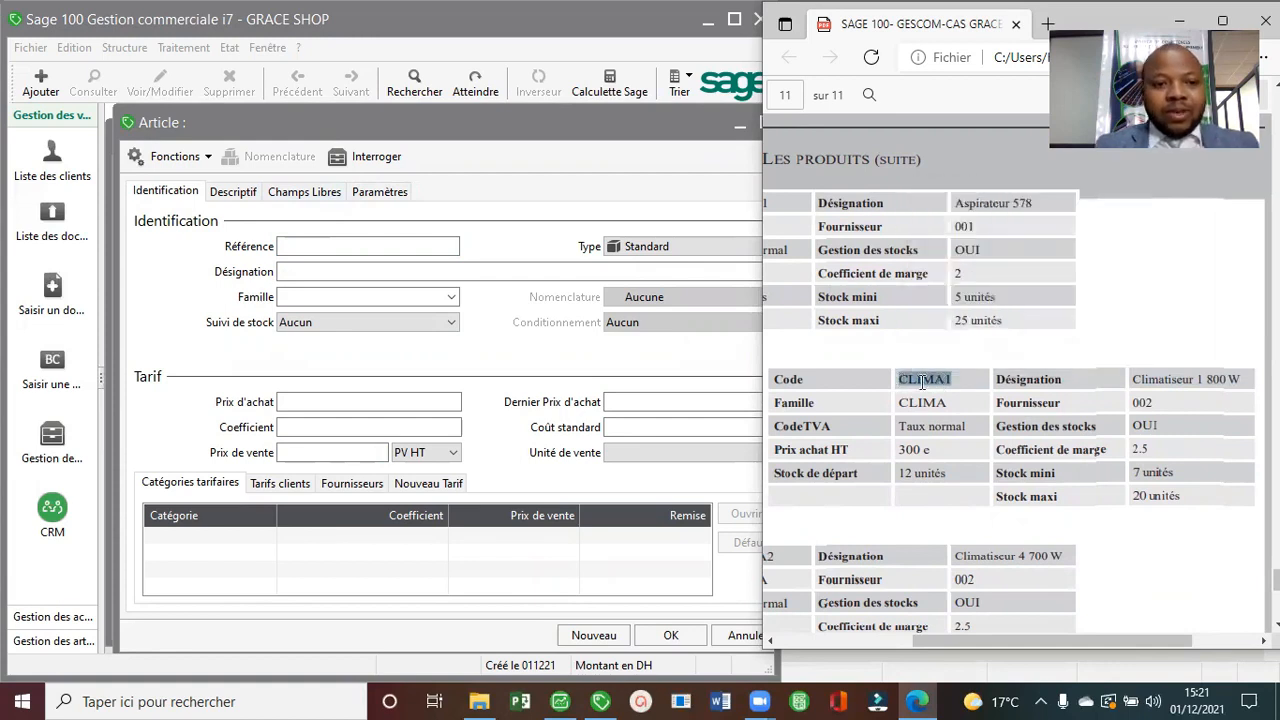
{"action": "left_click", "coordinate": [332, 247]}
{"action": "key", "text": "ctrl+v"}
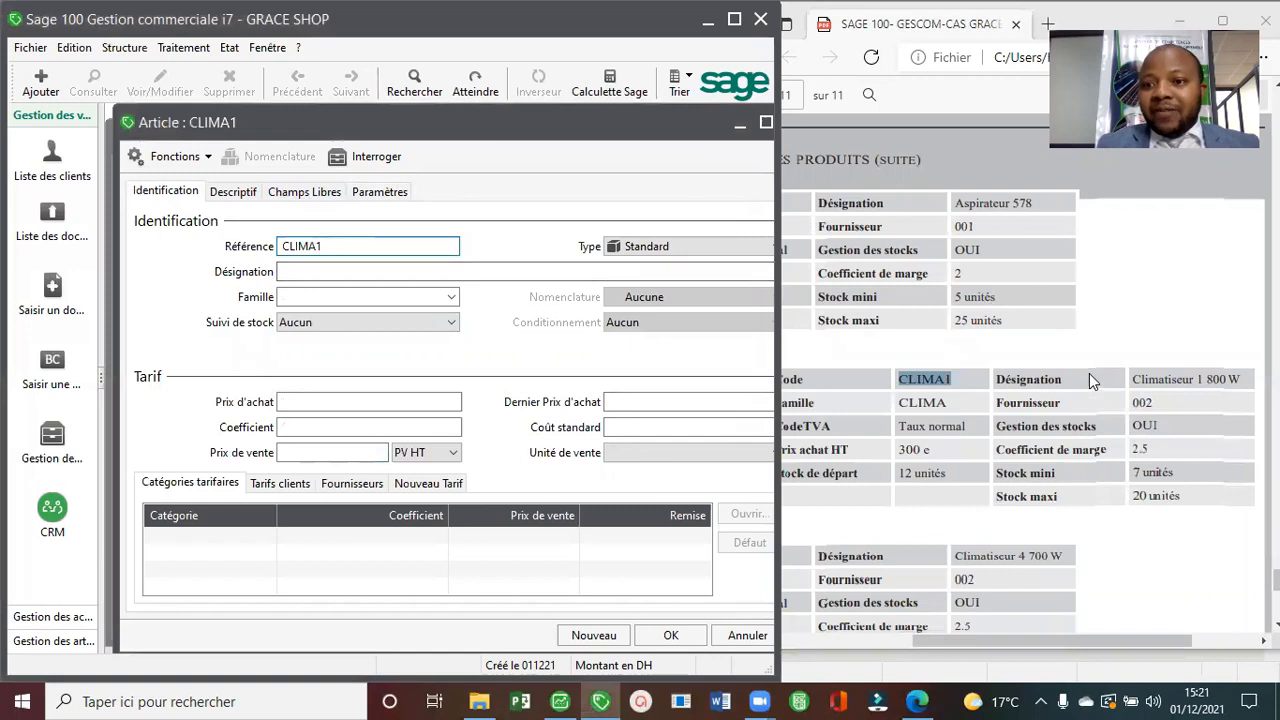
Set the CLIMA1 article's designation to Climatiseur 1 800 W, copied from Annexe 8.
{"action": "left_click", "coordinate": [1190, 372]}
{"action": "left_click_drag", "start_coordinate": [1136, 380], "coordinate": [1239, 385]}
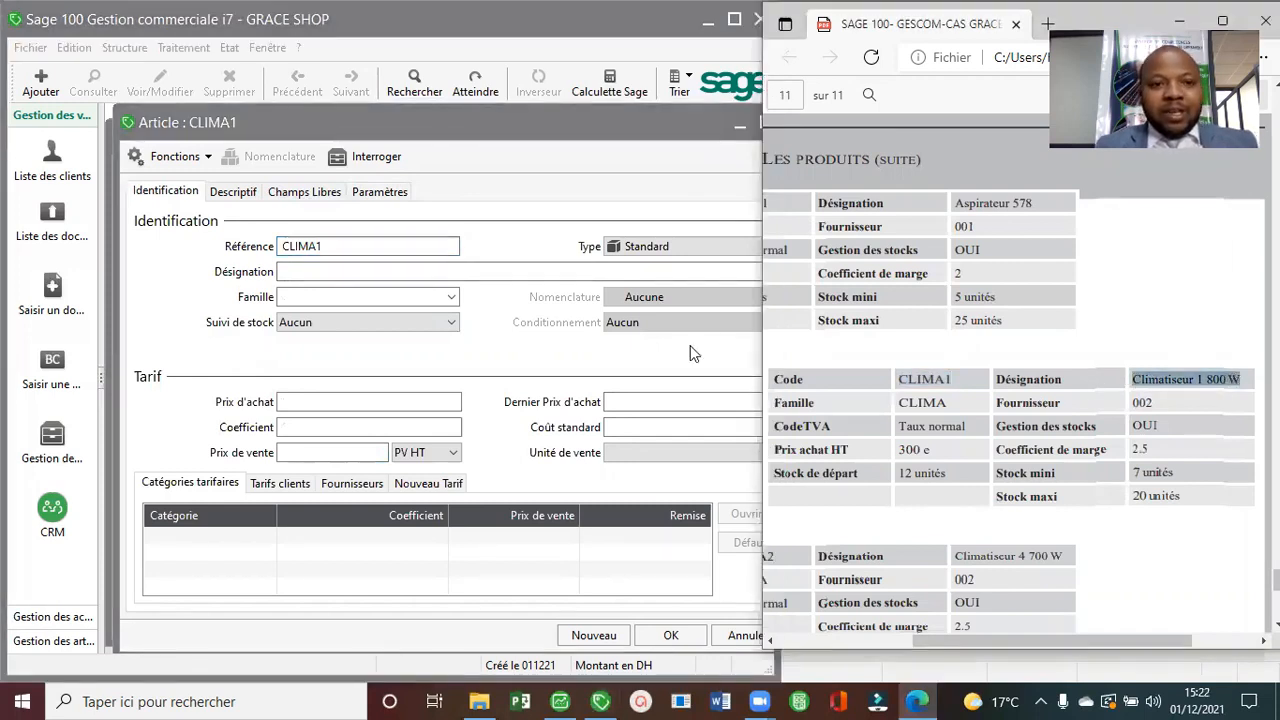
{"action": "left_click", "coordinate": [423, 271]}
{"action": "key", "text": "ctrl+v"}
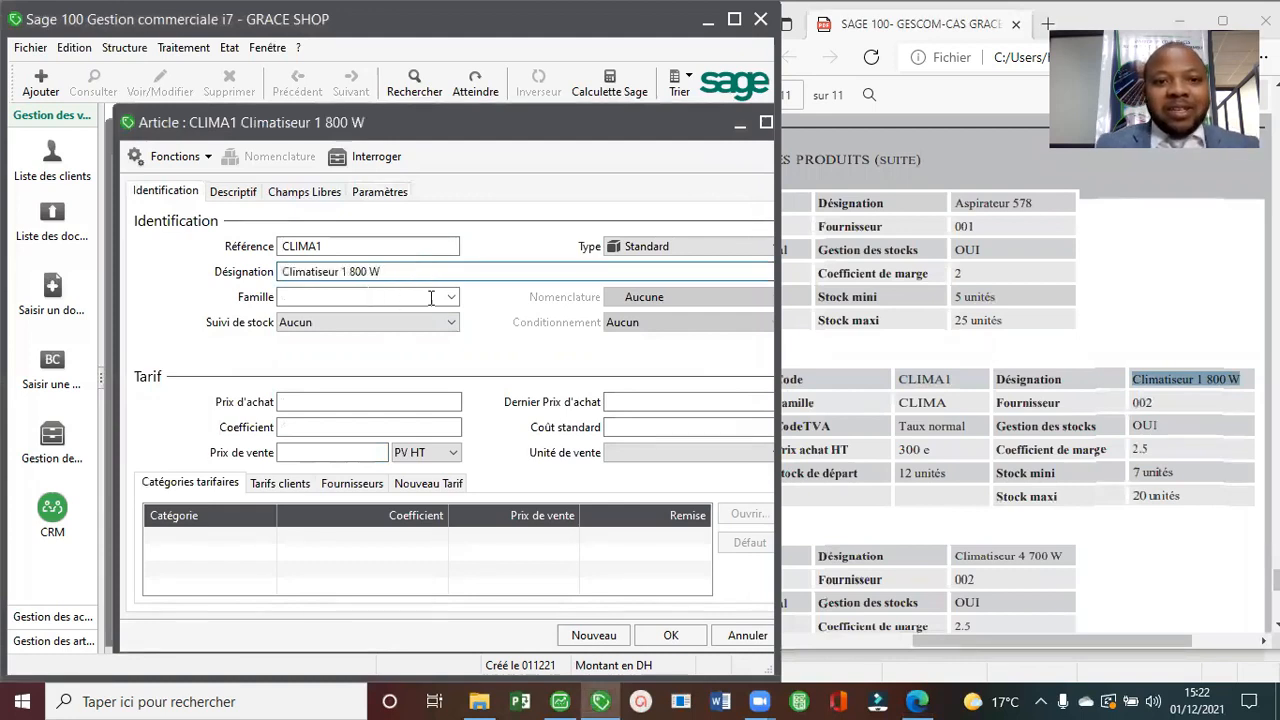
Assign the CLIMA1 article to the CLIMA family and set its stock tracking to CMUP.
{"action": "left_click", "coordinate": [431, 297]}
{"action": "left_click", "coordinate": [418, 311]}
{"action": "left_click", "coordinate": [422, 319]}
{"action": "left_click", "coordinate": [385, 362]}
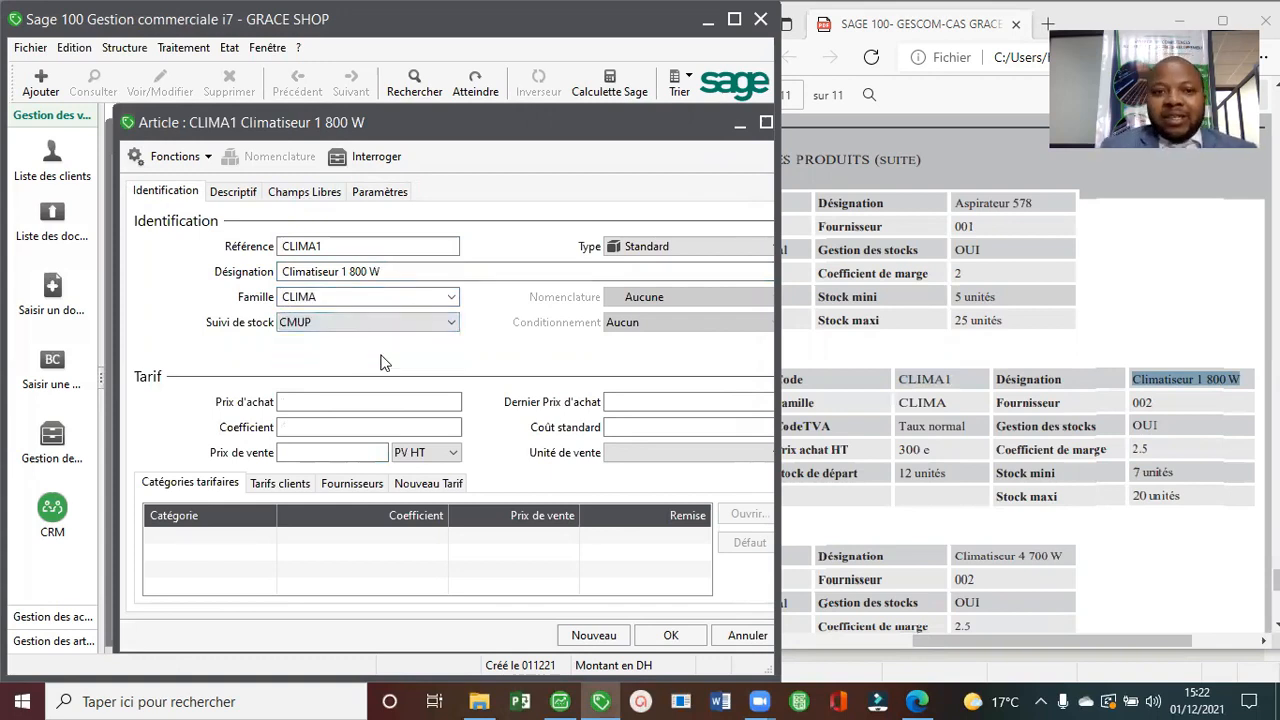
Set the CLIMA1 article's purchase price to 300 and its margin coefficient to 2,5.
{"action": "left_click", "coordinate": [322, 401]}
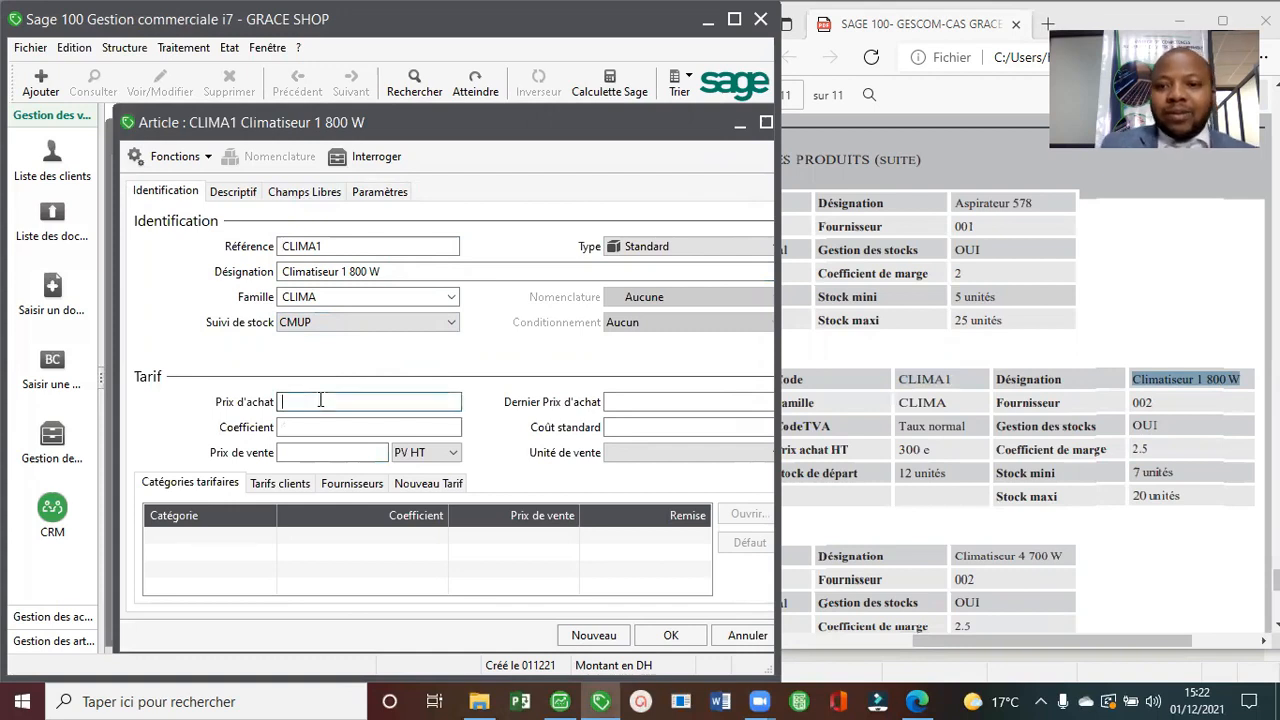
{"action": "type", "text": "300"}
{"action": "left_click", "coordinate": [318, 428]}
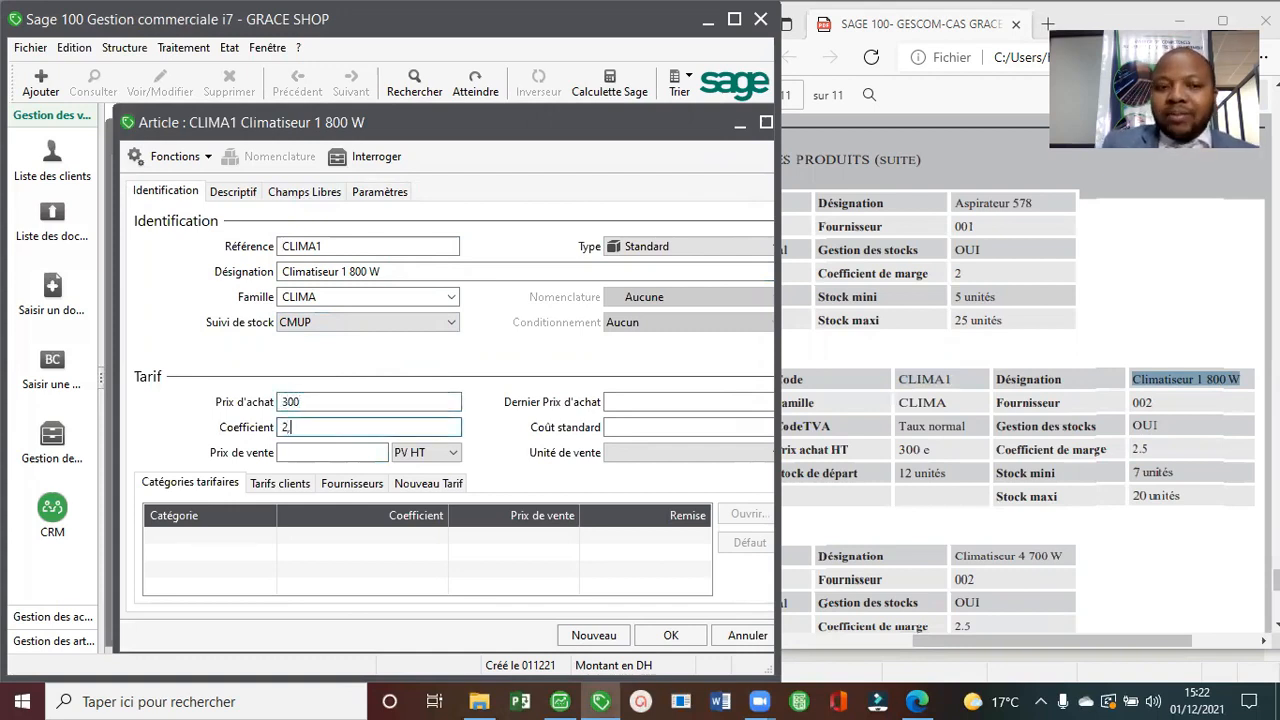
{"action": "type", "text": "2,5"}
{"action": "key", "text": "Tab"}
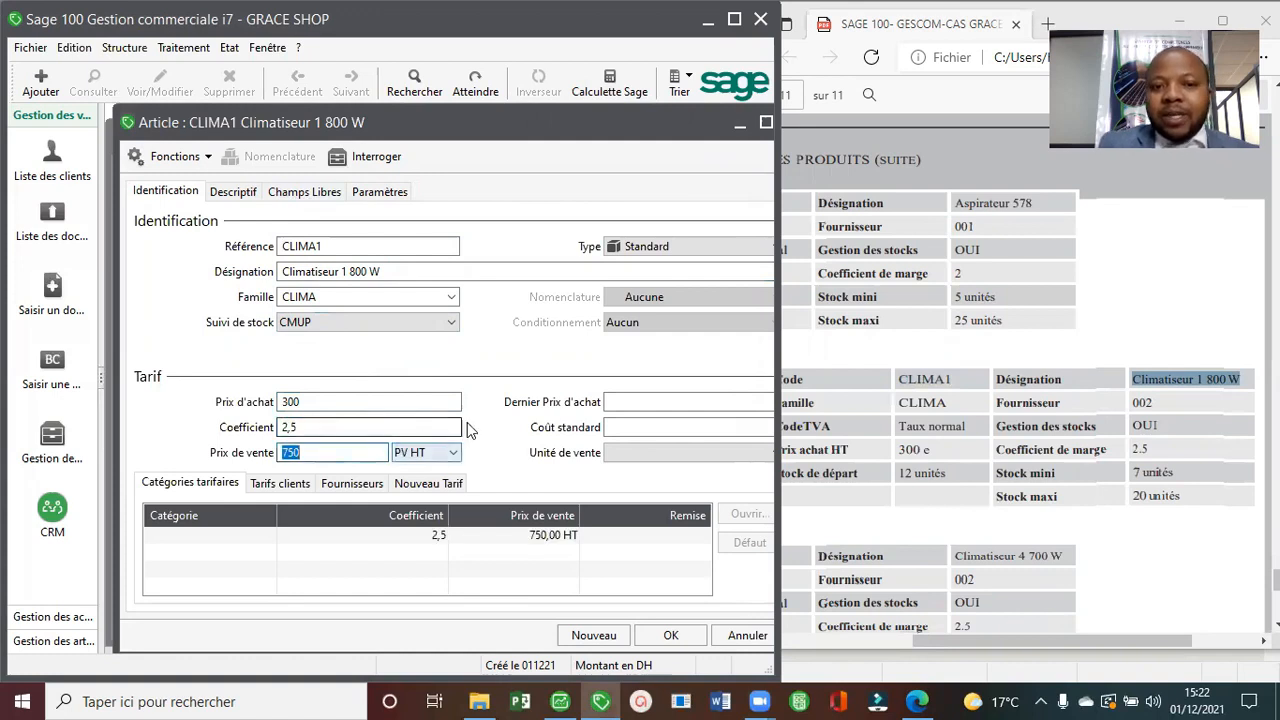
Add the PRINCIPAL-LYON depot to the CLIMA1 article with minimum stock 7 and maximum stock 20.
{"action": "left_click", "coordinate": [375, 191]}
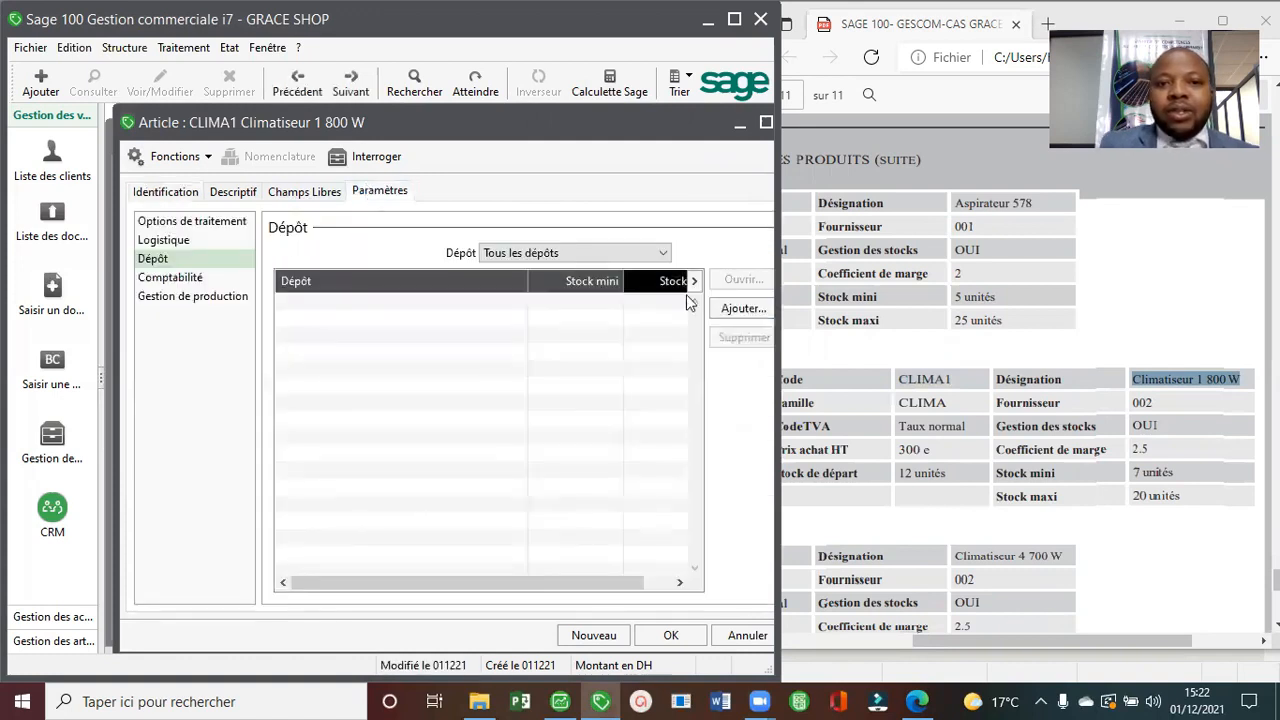
{"action": "left_click", "coordinate": [740, 309]}
{"action": "left_click", "coordinate": [600, 322]}
{"action": "type", "text": "7"}
{"action": "left_click", "coordinate": [818, 323]}
{"action": "type", "text": "20"}
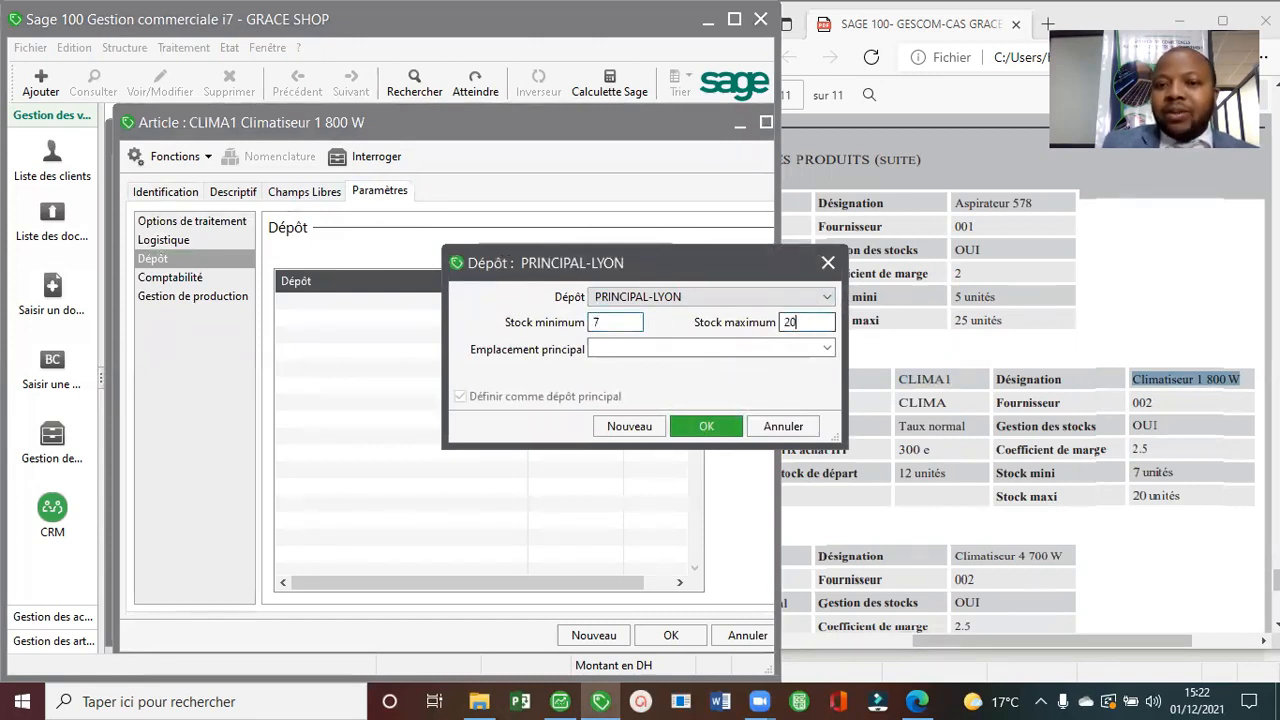
{"action": "left_click", "coordinate": [727, 427]}
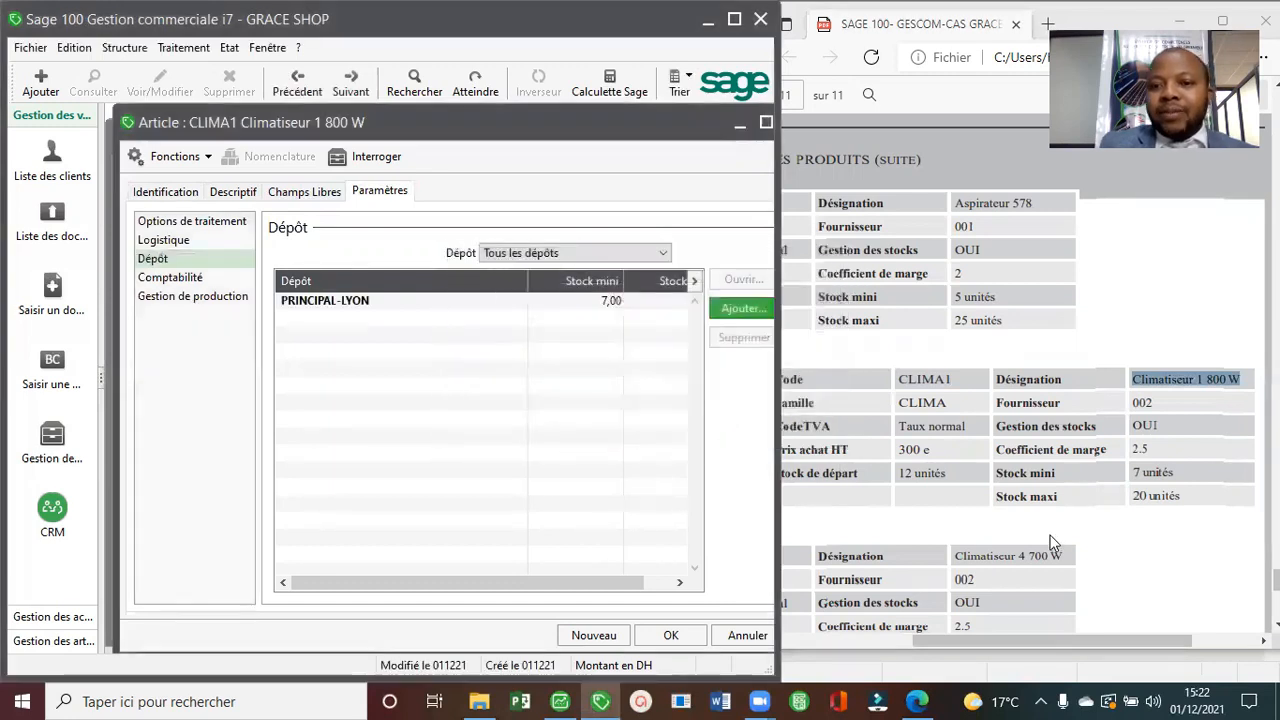
Start a new article and set its reference to CLIMA2, copied from Annexe 8 of the case document.
{"action": "left_click", "coordinate": [903, 517]}
{"action": "scroll", "coordinate": [903, 517], "scroll_direction": "down", "scroll_amount": 2}
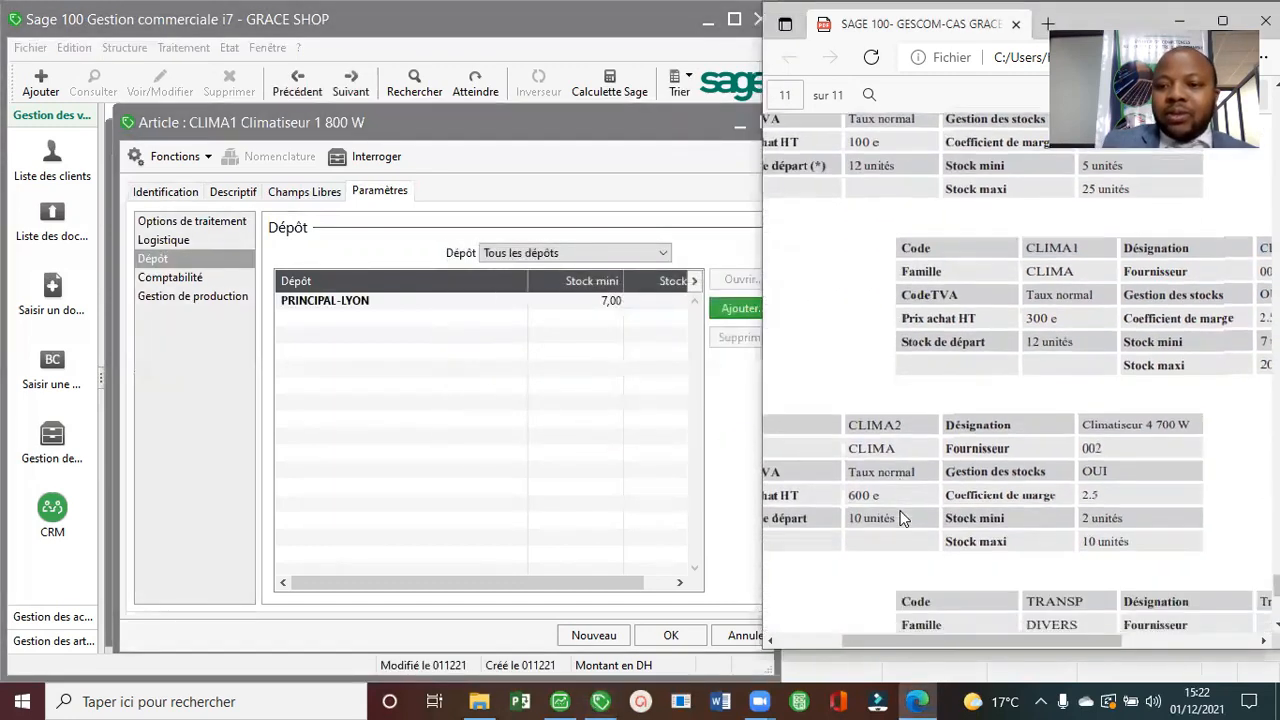
{"action": "scroll", "coordinate": [903, 517], "scroll_direction": "down", "scroll_amount": 1}
{"action": "scroll", "coordinate": [903, 517], "scroll_direction": "left", "scroll_amount": 1}
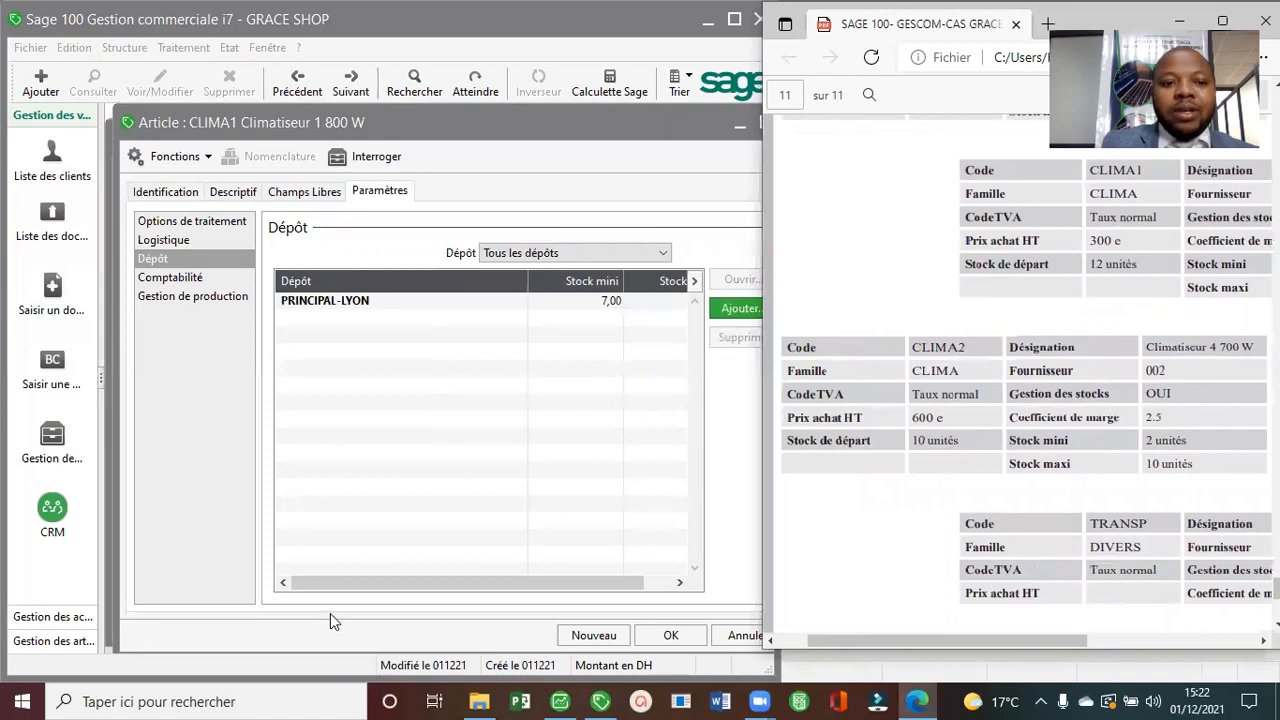
{"action": "left_click", "coordinate": [592, 635]}
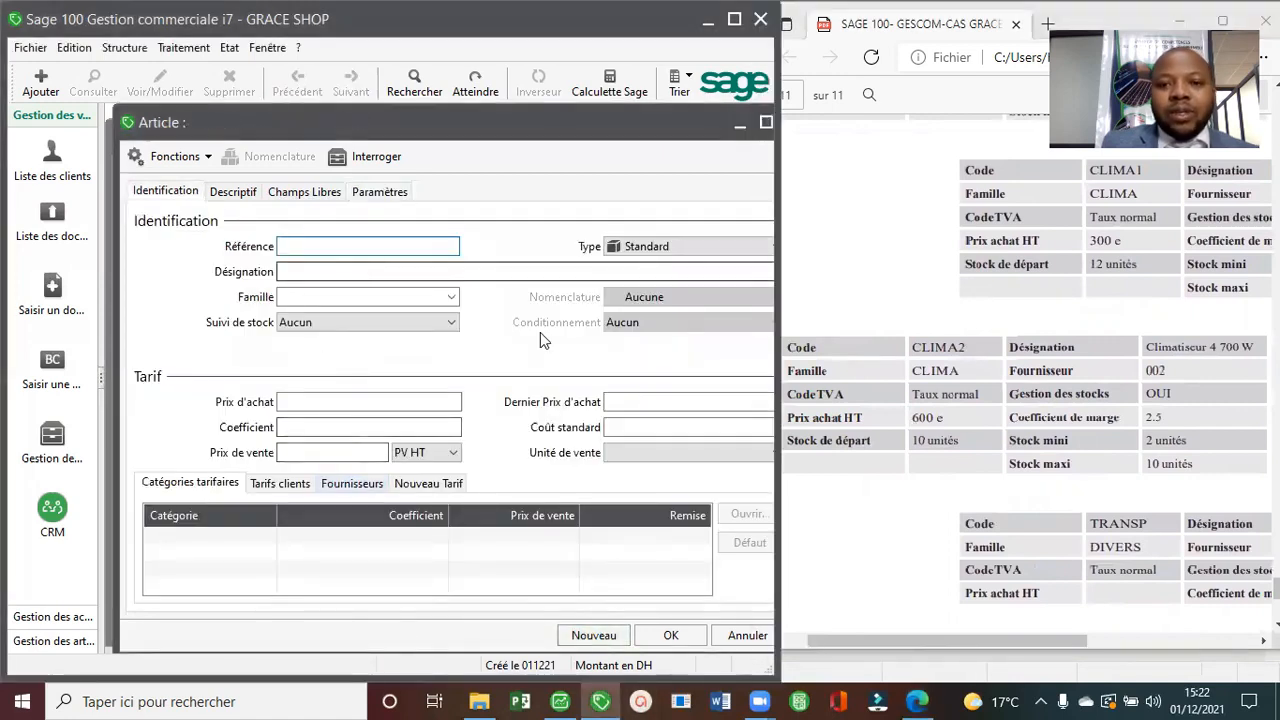
{"action": "double_click", "coordinate": [938, 347]}
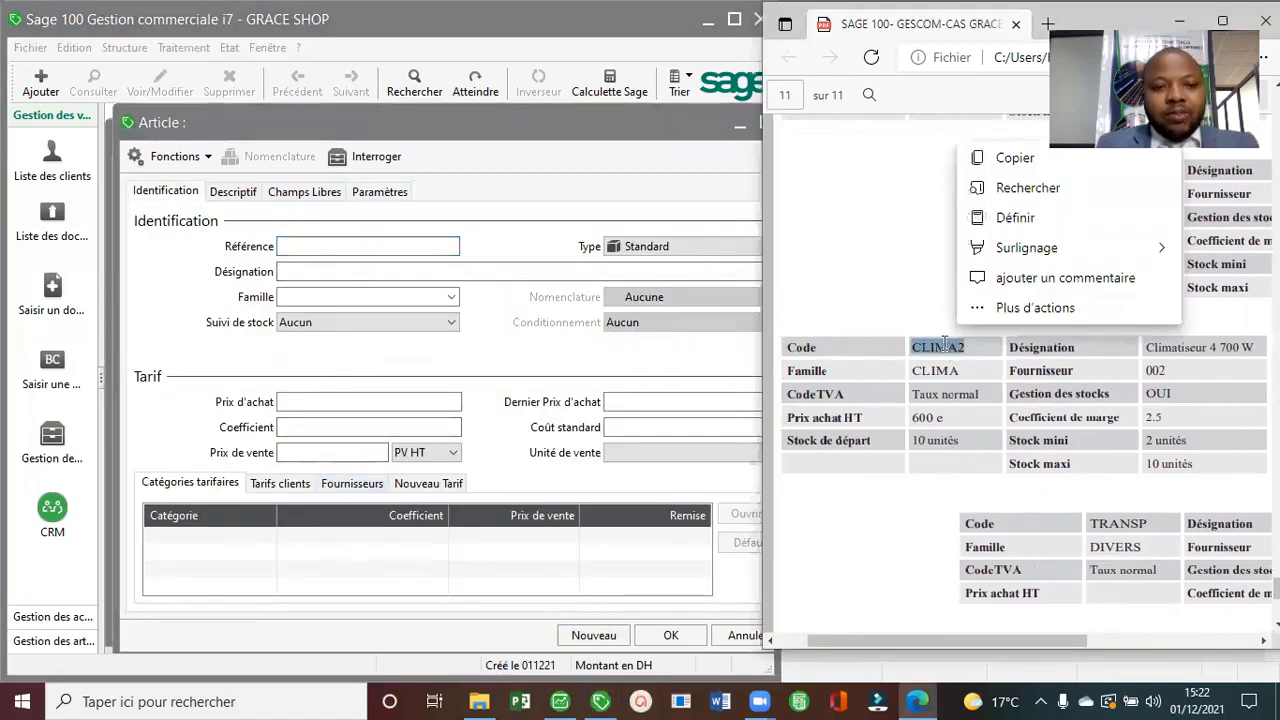
{"action": "key", "text": "ctrl+c"}
{"action": "left_click", "coordinate": [408, 242]}
{"action": "key", "text": "ctrl+v"}
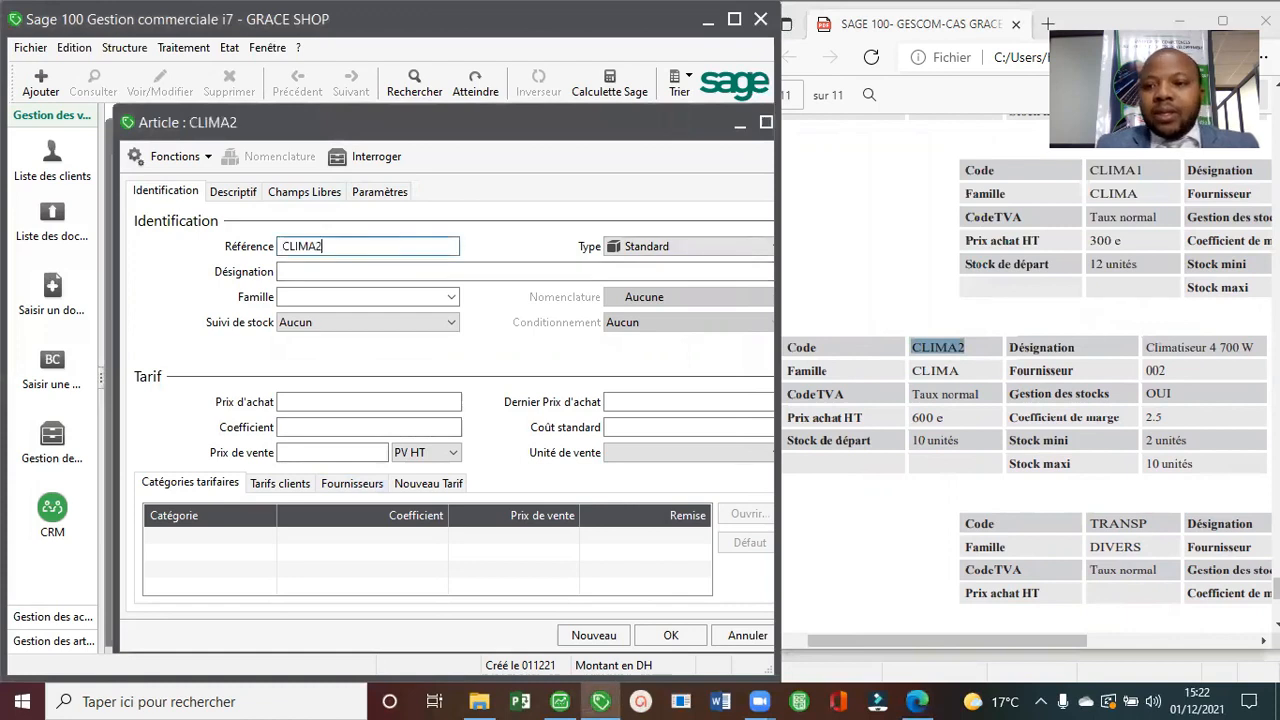
Set the CLIMA2 article's designation to Climatiseur 4 700 W, copied from Annexe 8.
{"action": "double_click", "coordinate": [1176, 347]}
{"action": "triple_click", "coordinate": [1176, 347]}
{"action": "left_click", "coordinate": [1176, 347]}
{"action": "left_click_drag", "start_coordinate": [1146, 347], "coordinate": [1215, 345]}
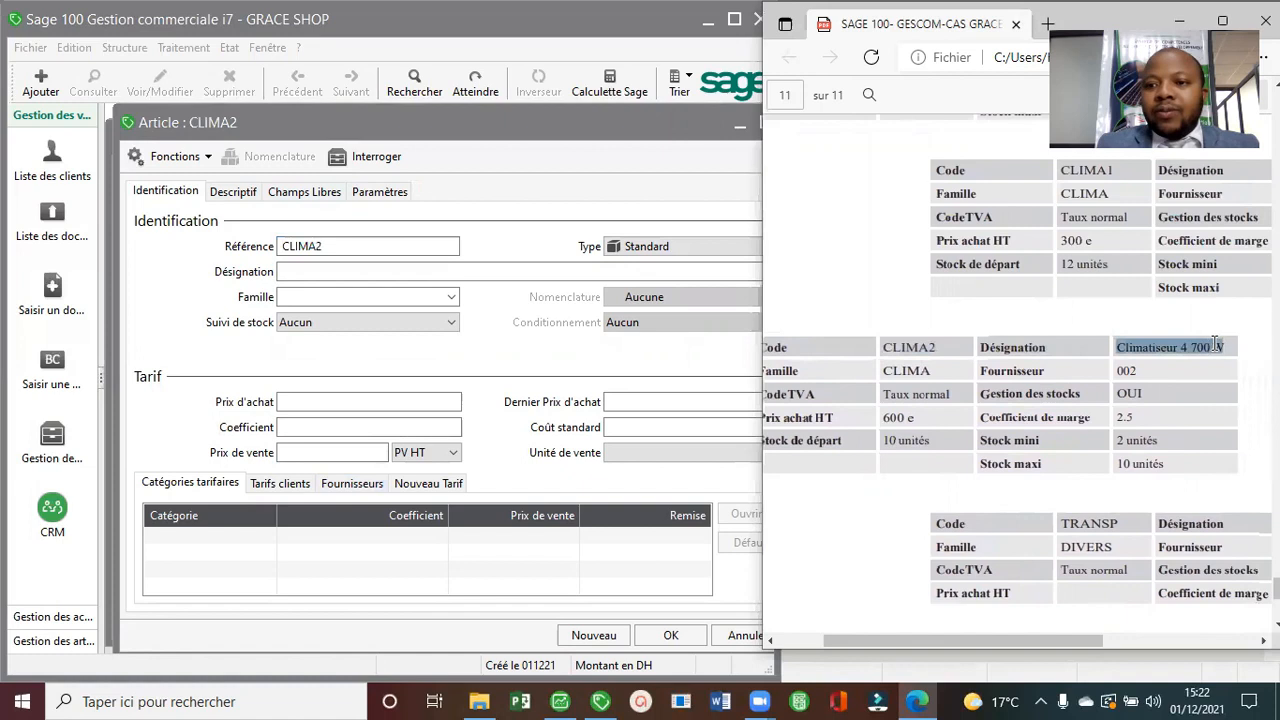
{"action": "left_click", "coordinate": [366, 284]}
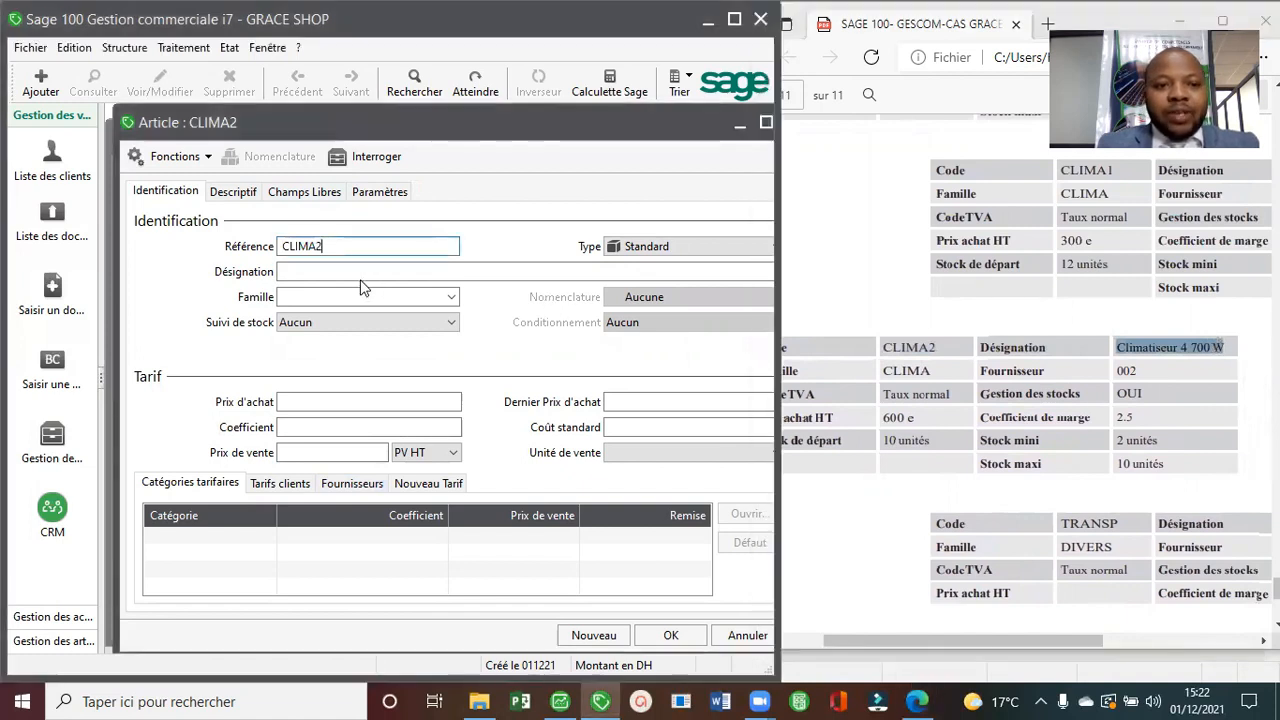
{"action": "key", "text": "ctrl+v"}
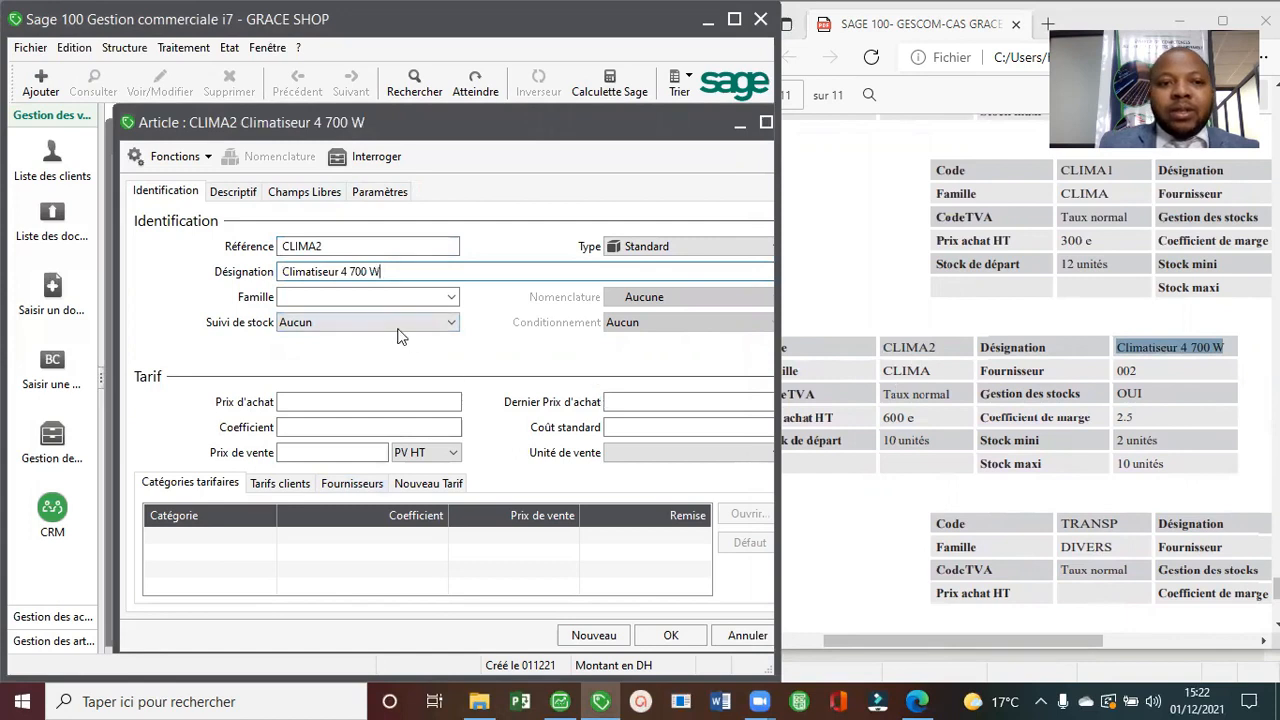
Assign the CLIMA2 article to the CLIMA family and set its stock tracking to CMUP.
{"action": "left_click", "coordinate": [451, 297]}
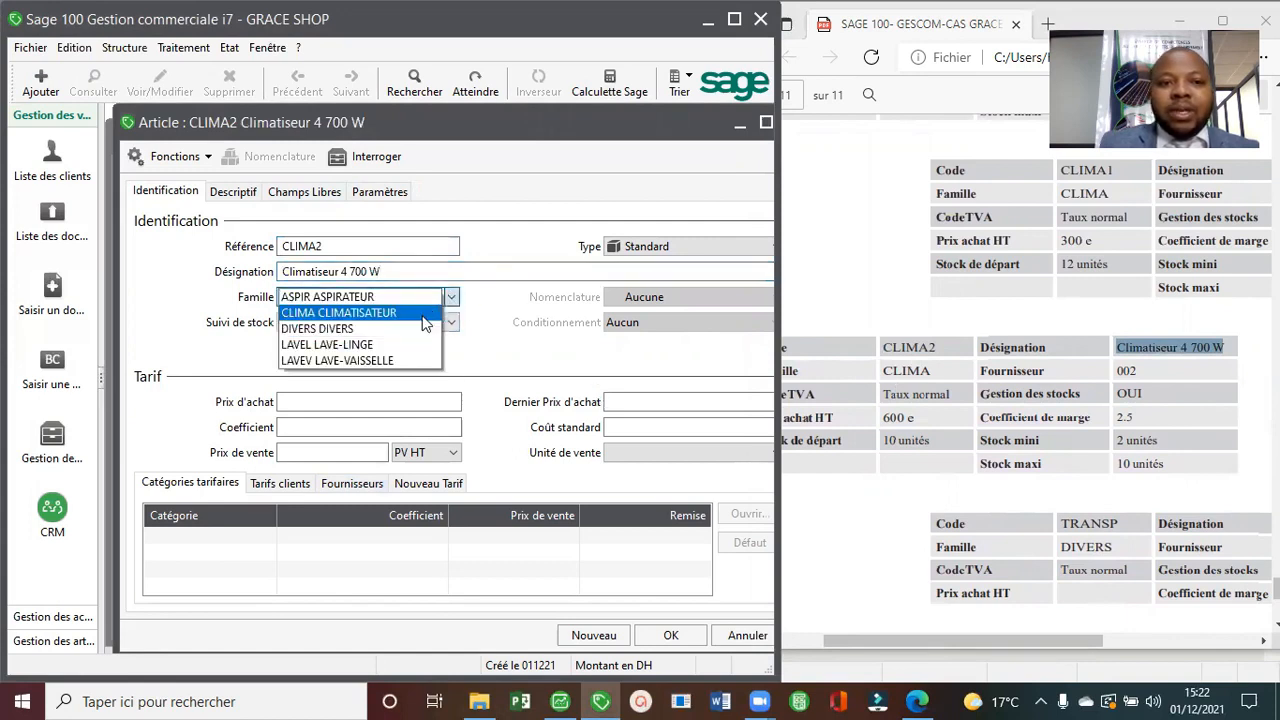
{"action": "left_click", "coordinate": [430, 313]}
{"action": "left_click", "coordinate": [450, 323]}
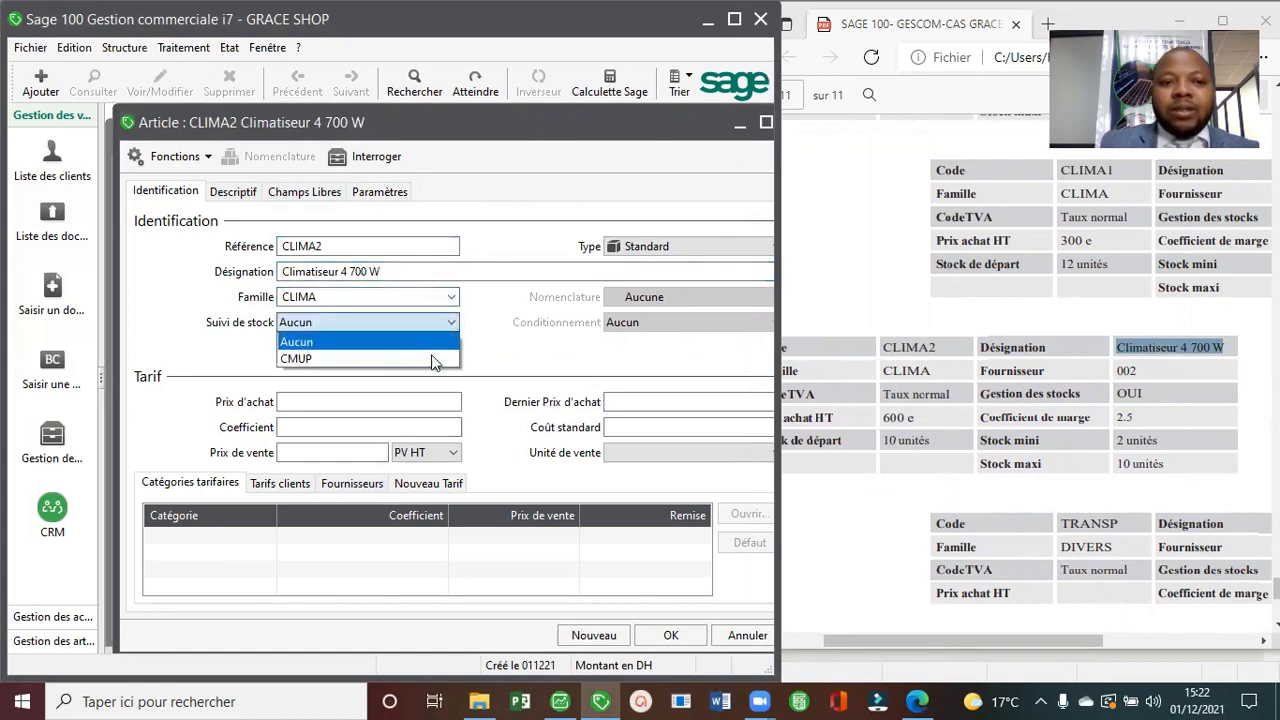
{"action": "left_click", "coordinate": [370, 359]}
Set the CLIMA2 article's purchase price to 600 and its margin coefficient to 2,5.
{"action": "left_click", "coordinate": [360, 401]}
{"action": "type", "text": "600"}
{"action": "left_click", "coordinate": [367, 426]}
{"action": "type", "text": "2,5"}
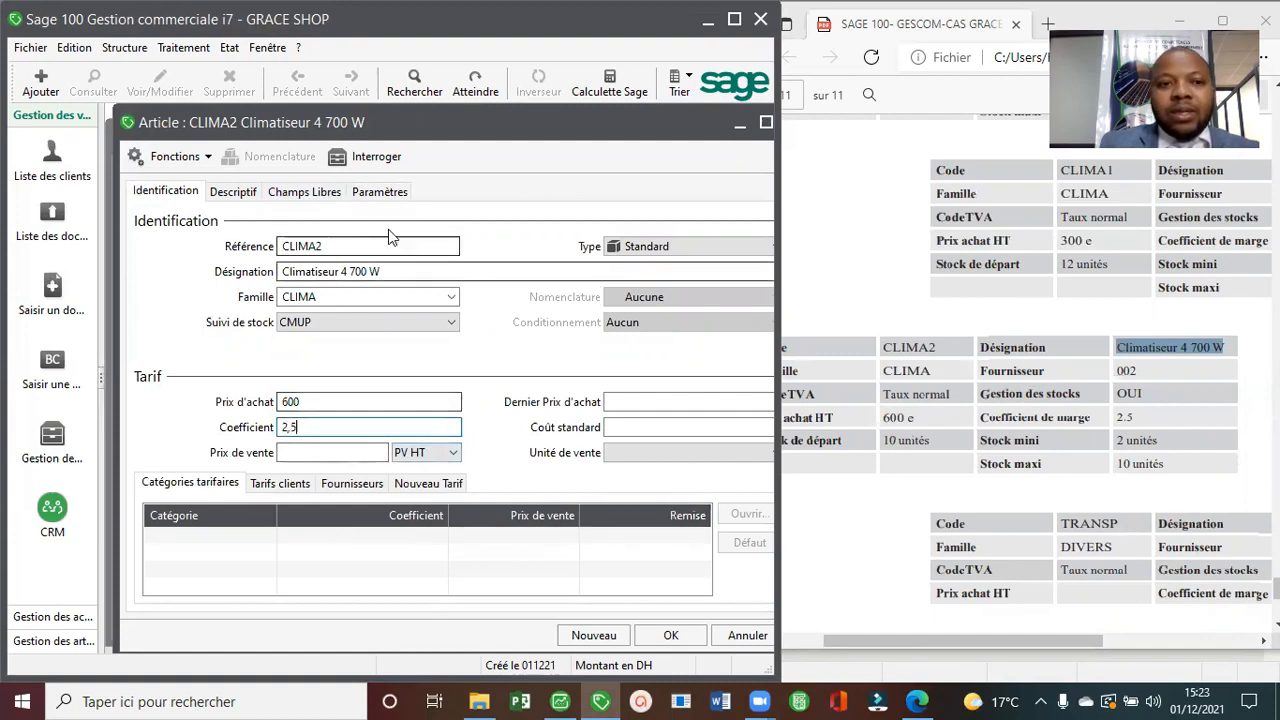
Add the PRINCIPAL-LYON depot to the CLIMA2 article with minimum stock 2 and maximum stock 10.
{"action": "left_click", "coordinate": [380, 192]}
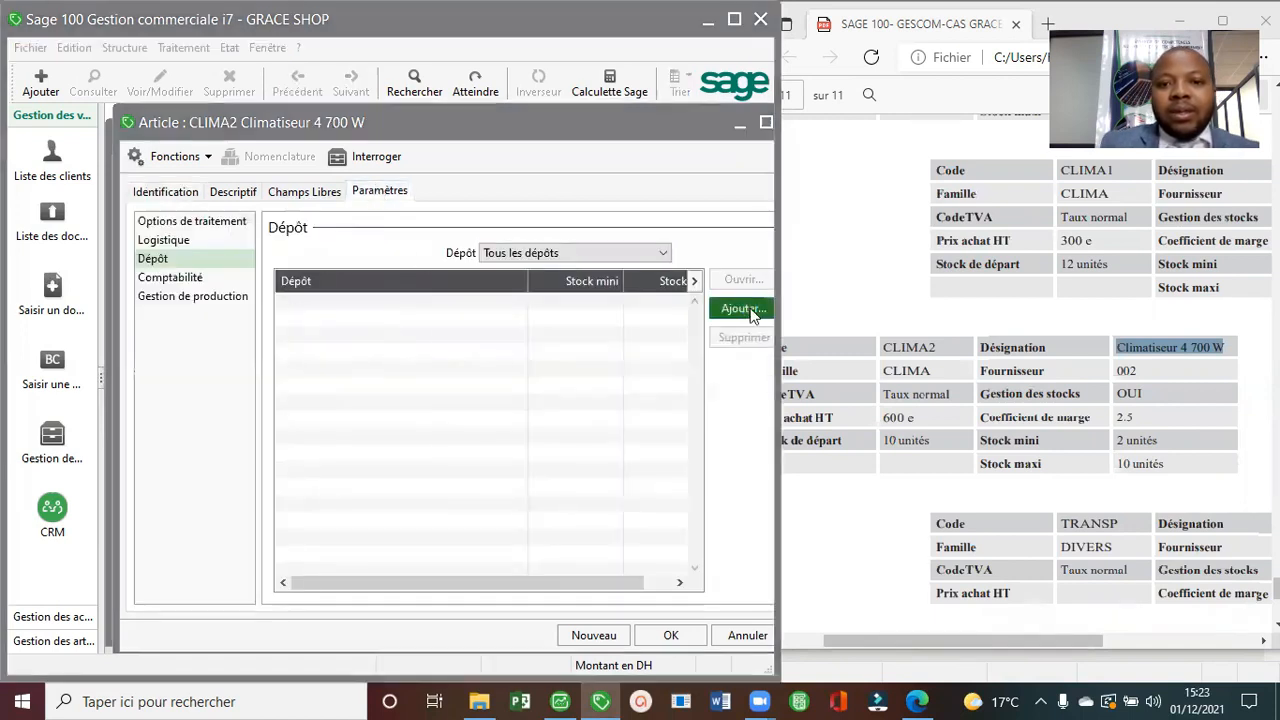
{"action": "left_click", "coordinate": [742, 309]}
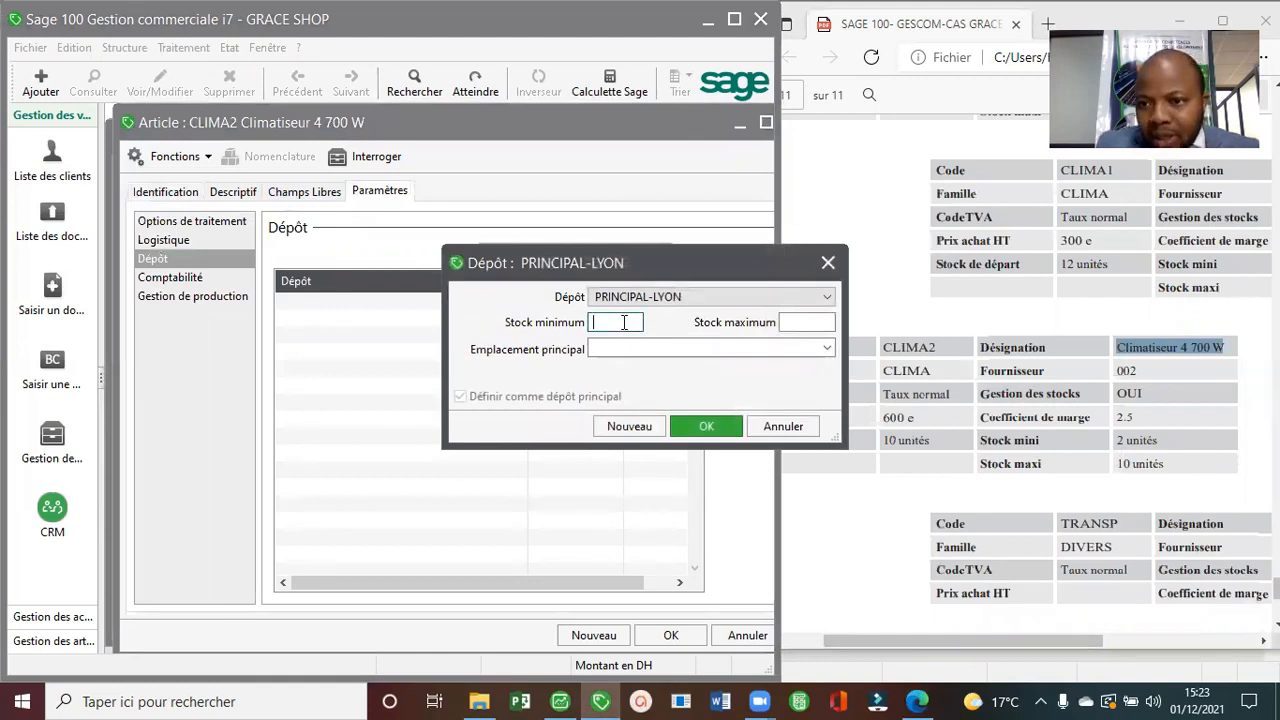
{"action": "left_click", "coordinate": [805, 321]}
{"action": "type", "text": "10"}
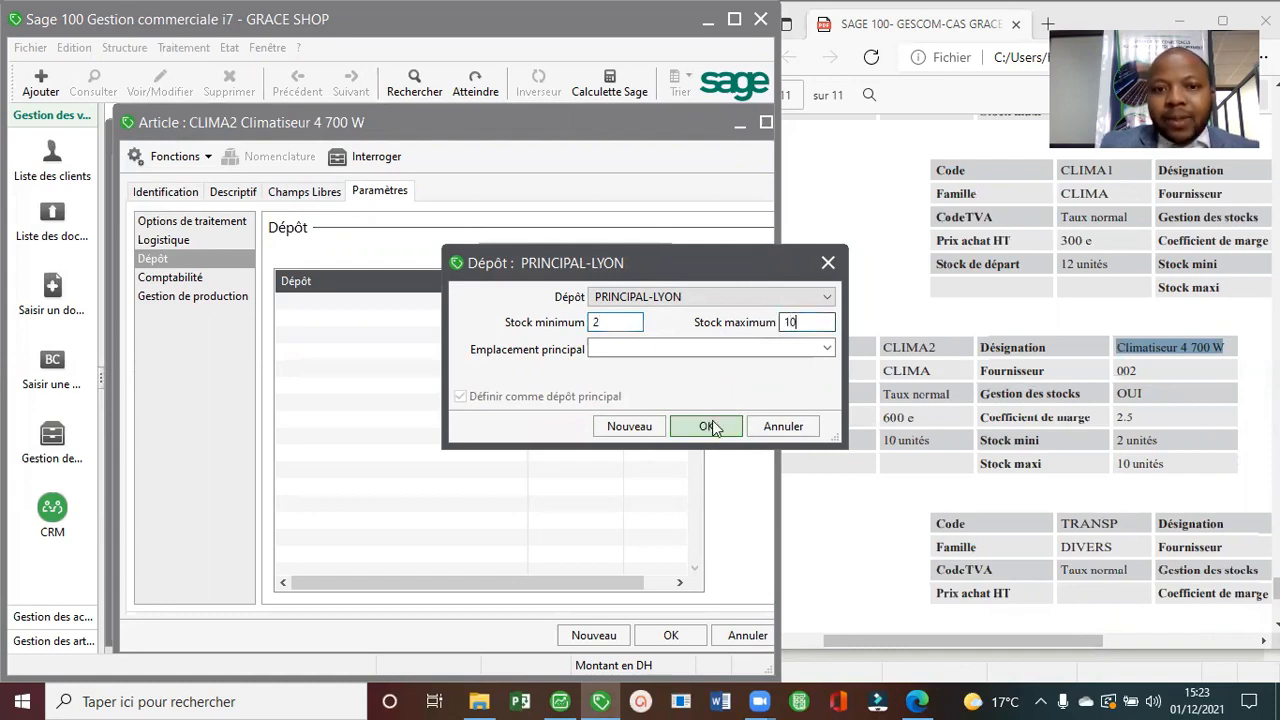
{"action": "left_click", "coordinate": [709, 425]}
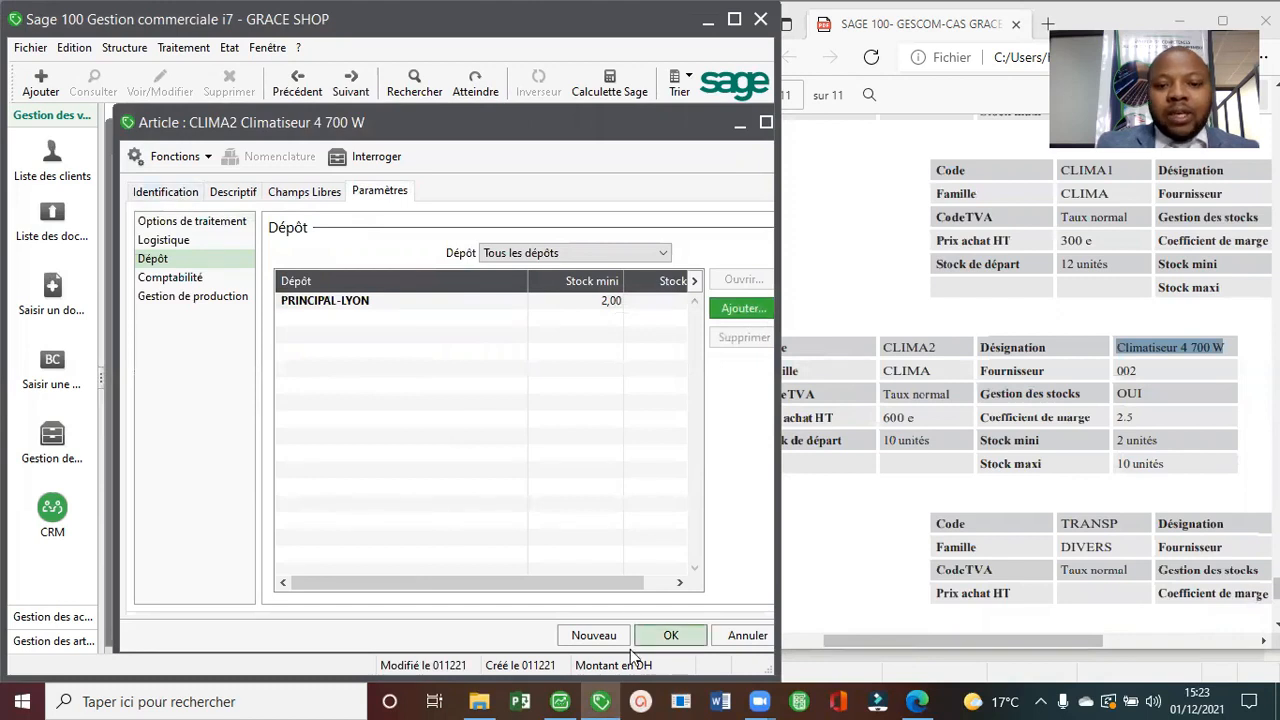
Start a new article with the reference TRANSP from Annexe 8 and the designation TRANSPORT.
{"action": "left_click", "coordinate": [596, 636]}
{"action": "left_click", "coordinate": [959, 537]}
{"action": "scroll", "coordinate": [960, 537], "scroll_direction": "down", "scroll_amount": 3}
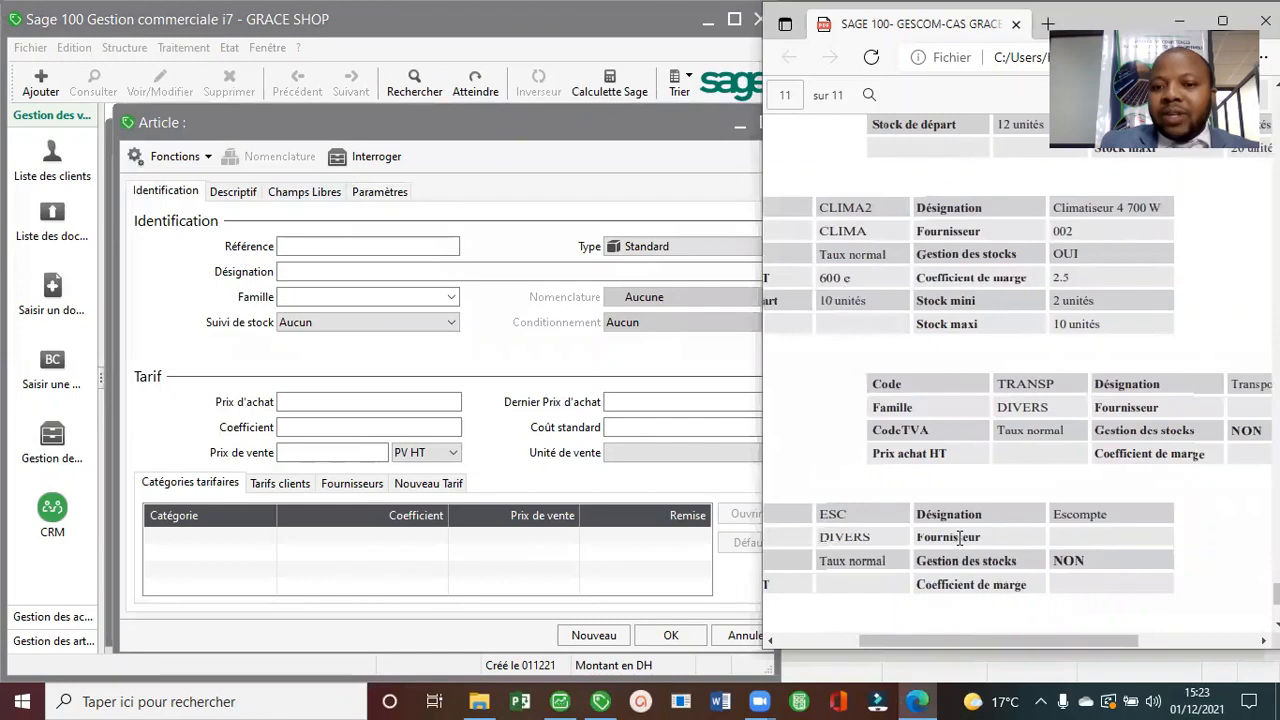
{"action": "left_click", "coordinate": [314, 247]}
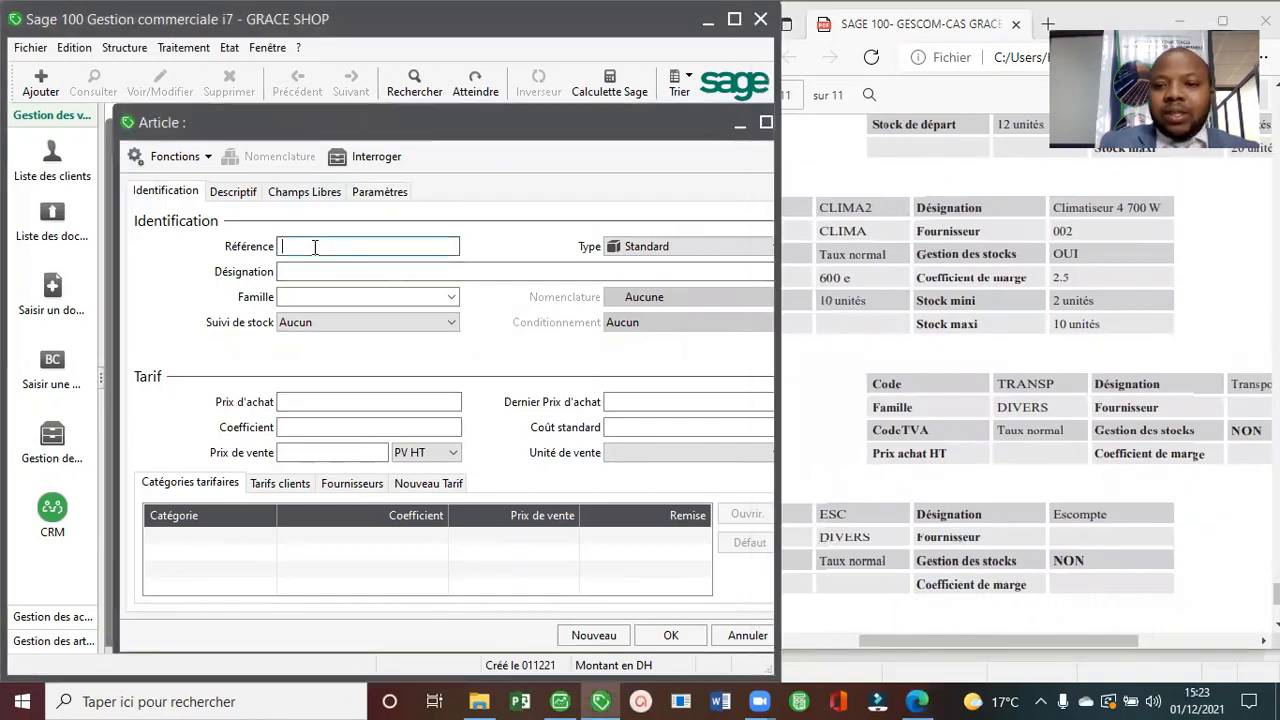
{"action": "type", "text": "TRANSPORT"}
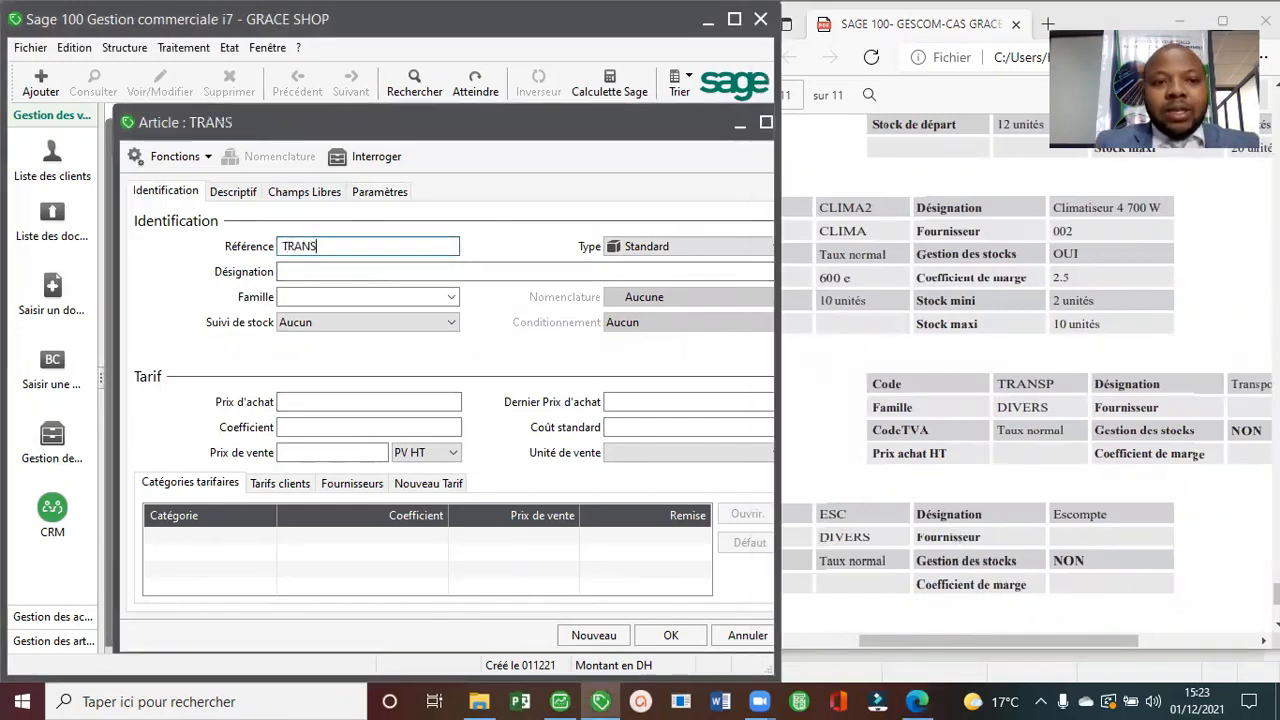
{"action": "key", "text": "BackSpace"}
{"action": "key", "text": "BackSpace"}
{"action": "left_click", "coordinate": [457, 272]}
{"action": "type", "text": "TRANSPORT"}
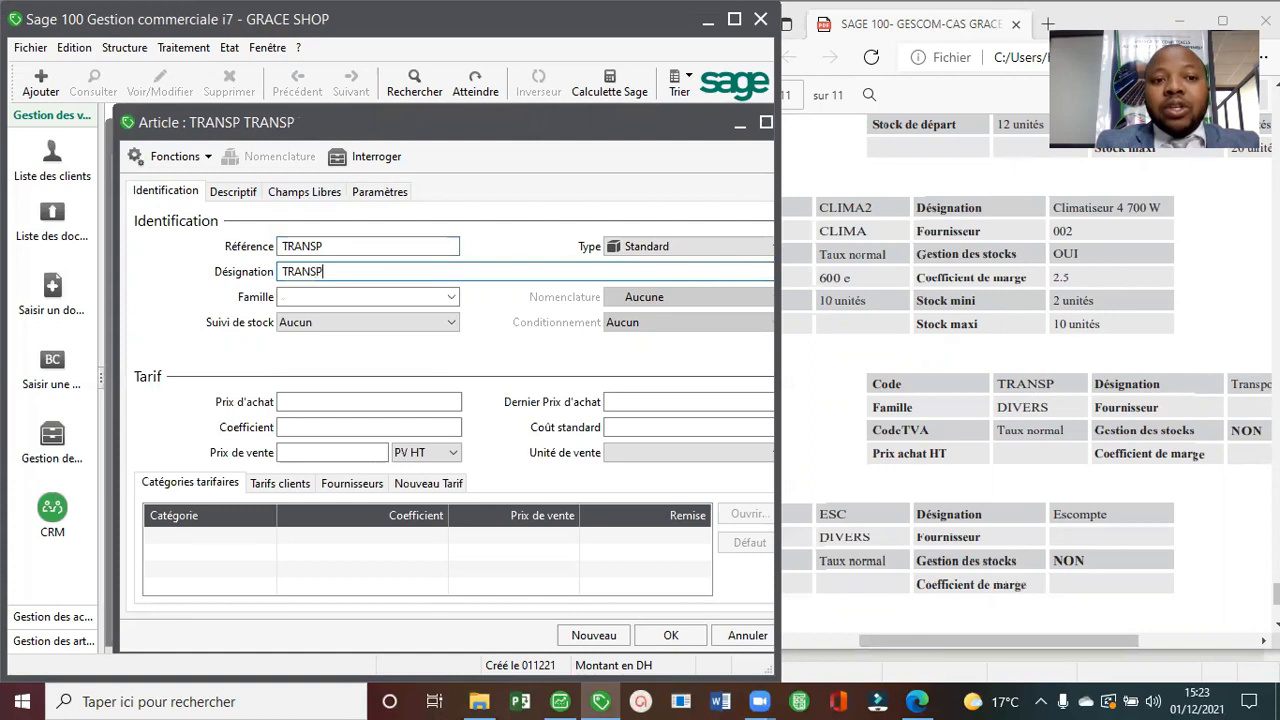
Assign the TRANSP article to the DIVERS family and open a blank record for another article.
{"action": "left_click", "coordinate": [451, 297]}
{"action": "left_click", "coordinate": [410, 332]}
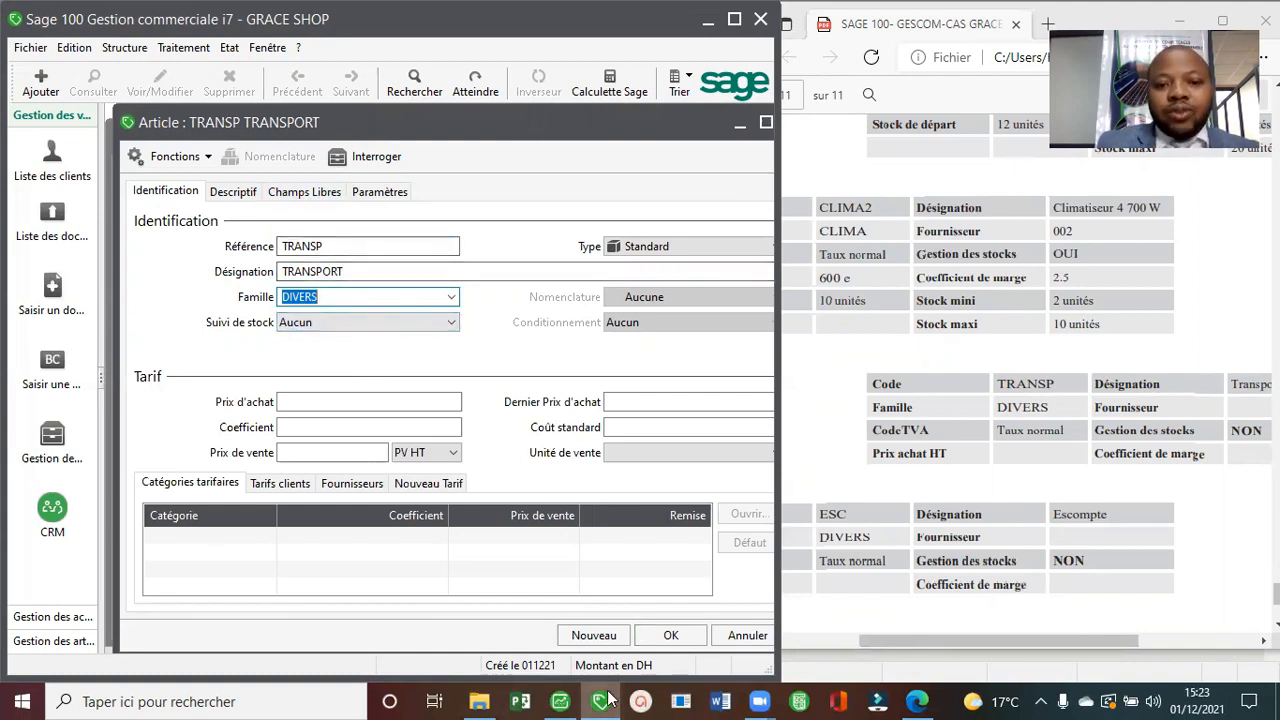
{"action": "left_click", "coordinate": [593, 635]}
Create the article ESC with the designation ESCOMPTE in the DIVERS family and save it.
{"action": "type", "text": "ESC"}
{"action": "key", "text": "Tab"}
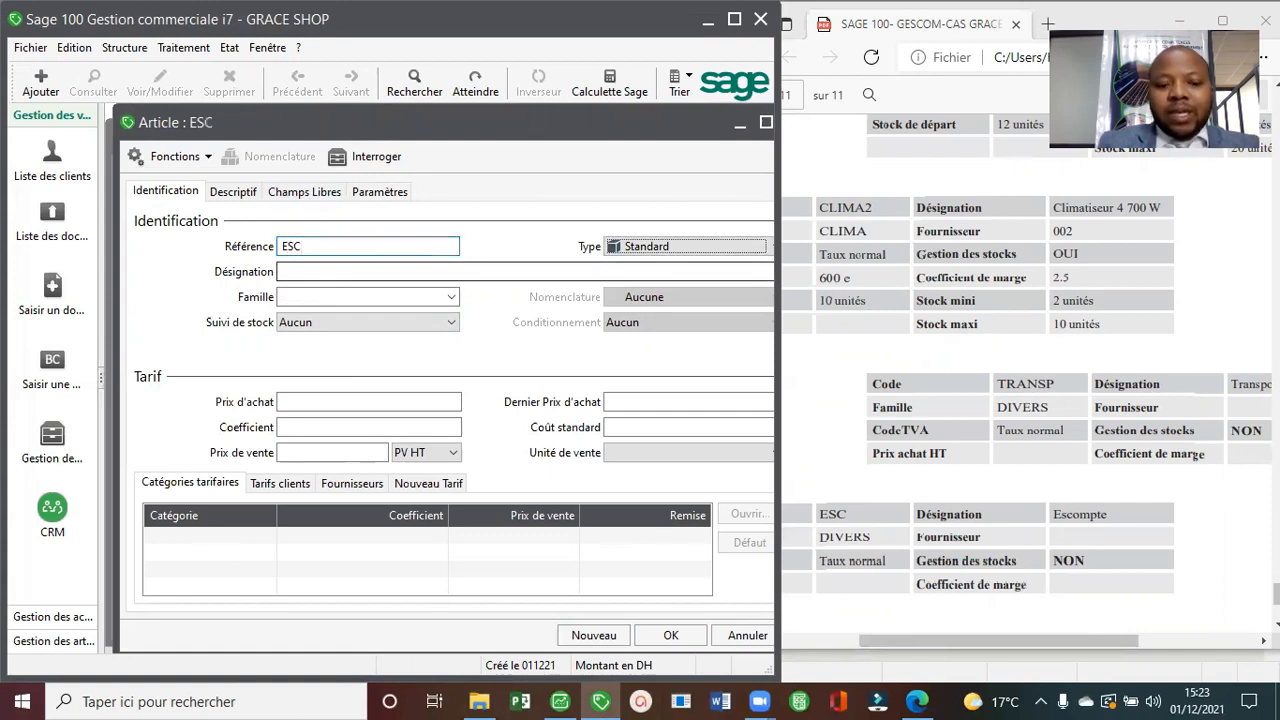
{"action": "left_click", "coordinate": [306, 270]}
{"action": "type", "text": "ESCOMPTE"}
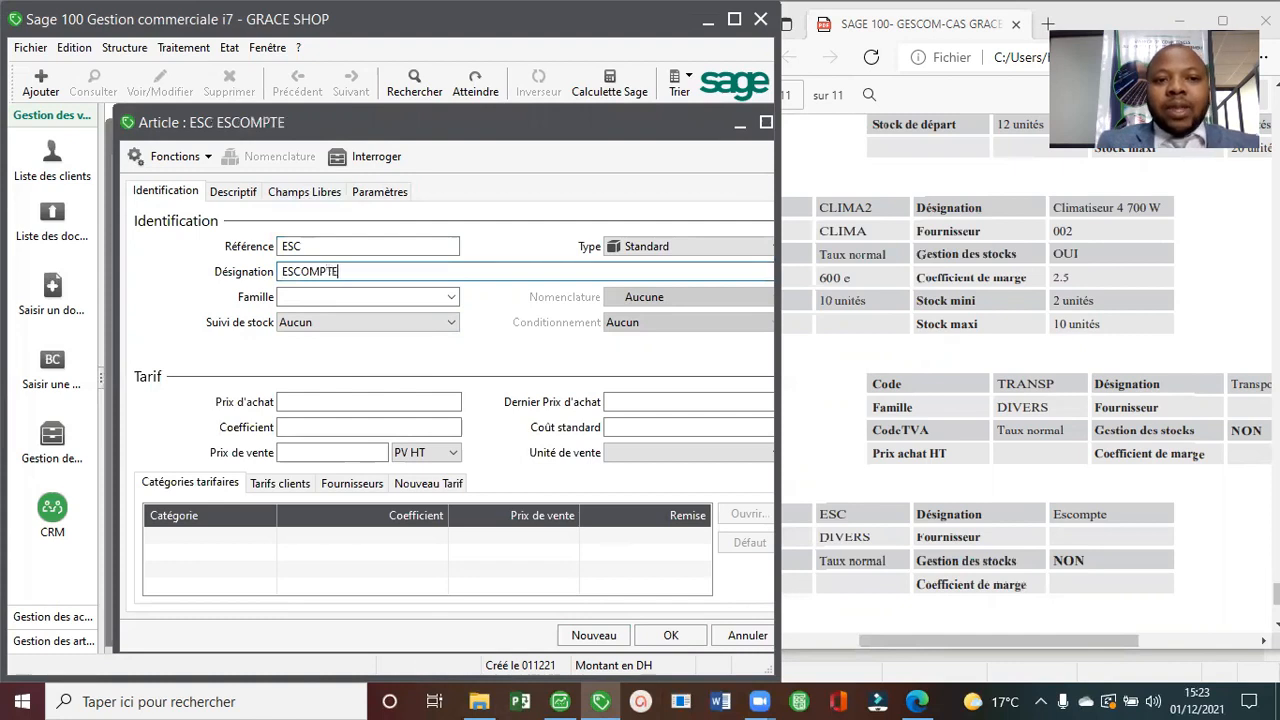
{"action": "left_click", "coordinate": [412, 298]}
{"action": "left_click", "coordinate": [451, 297]}
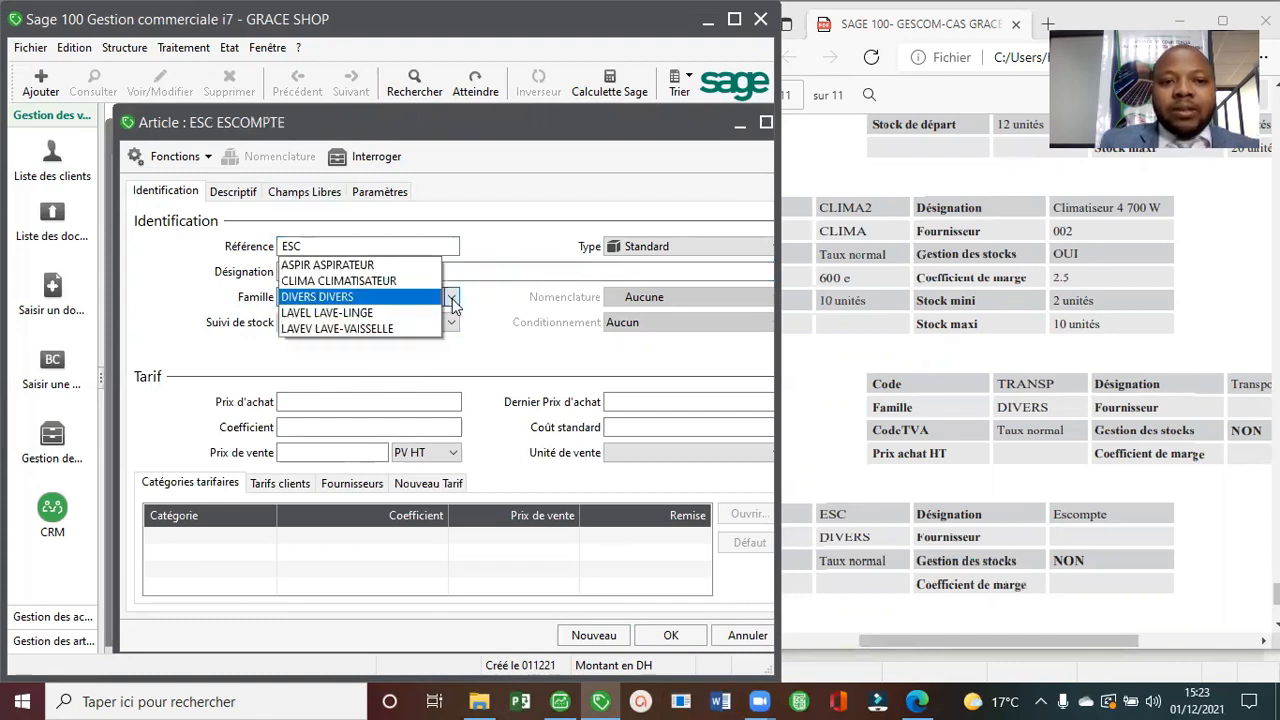
{"action": "left_click", "coordinate": [410, 296]}
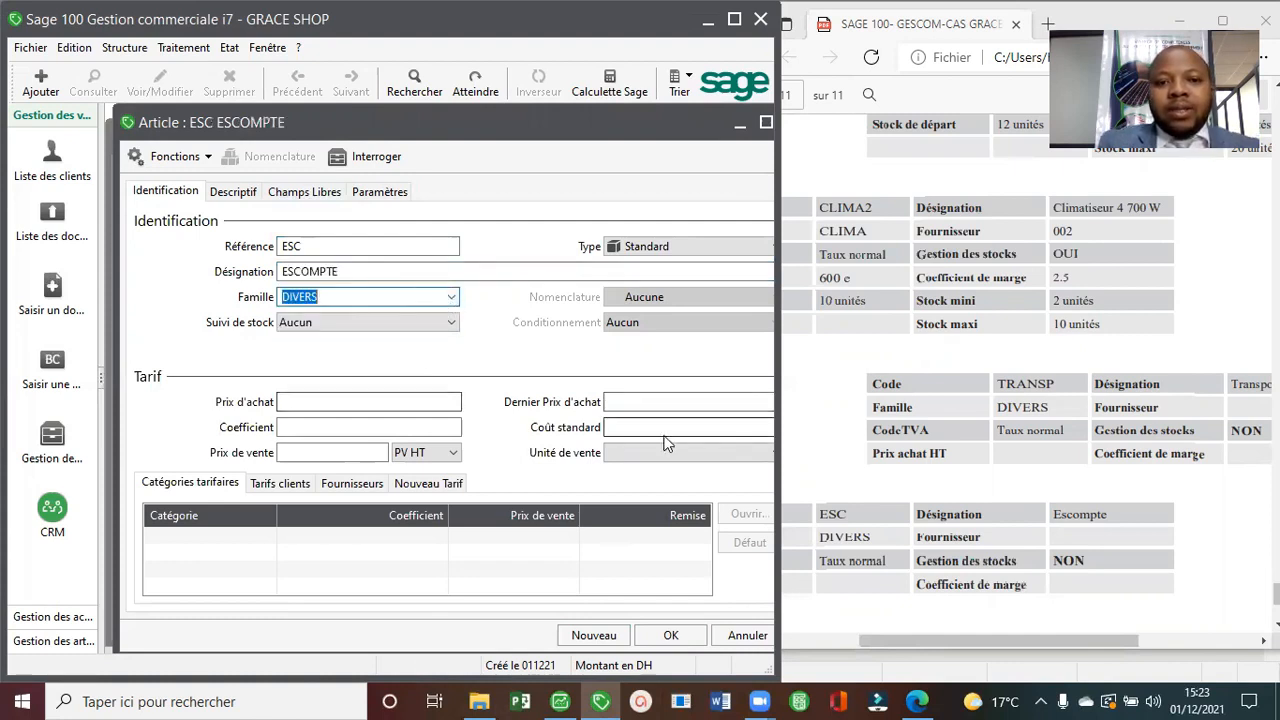
{"action": "left_click", "coordinate": [664, 636]}
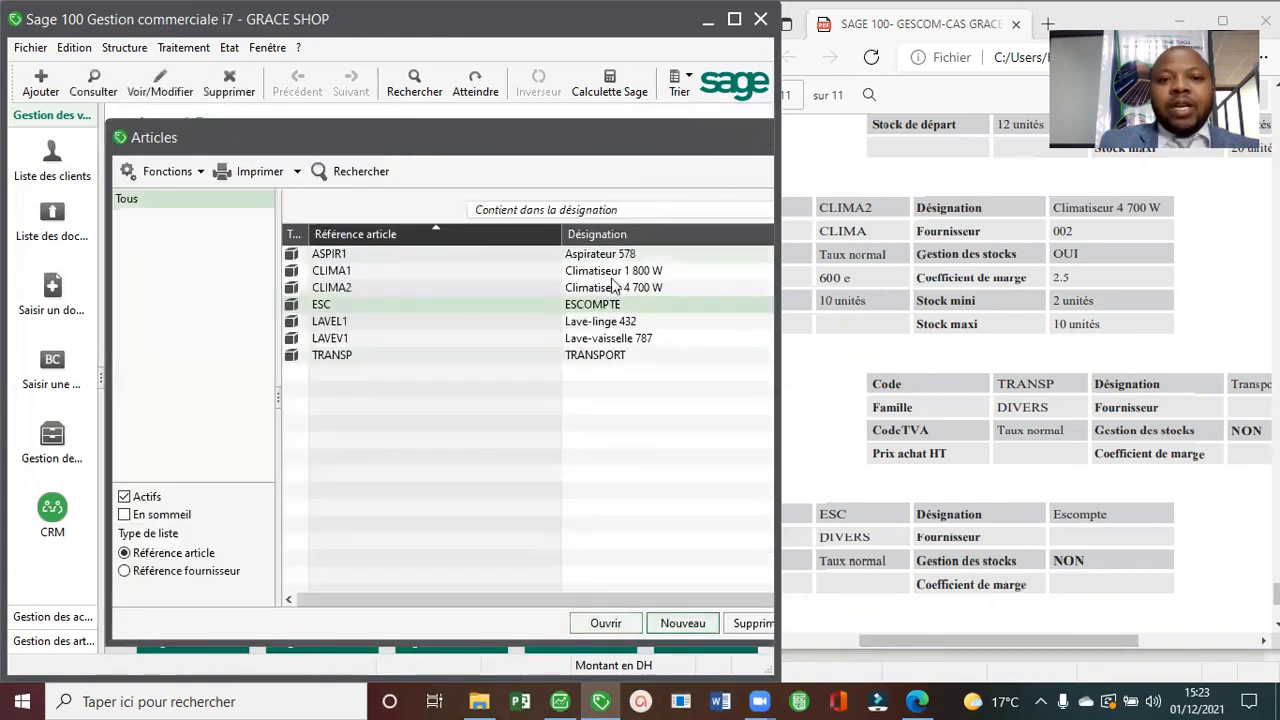
Review the enlarged article list by supplier reference and article reference, and close it.
{"action": "left_click", "coordinate": [734, 19]}
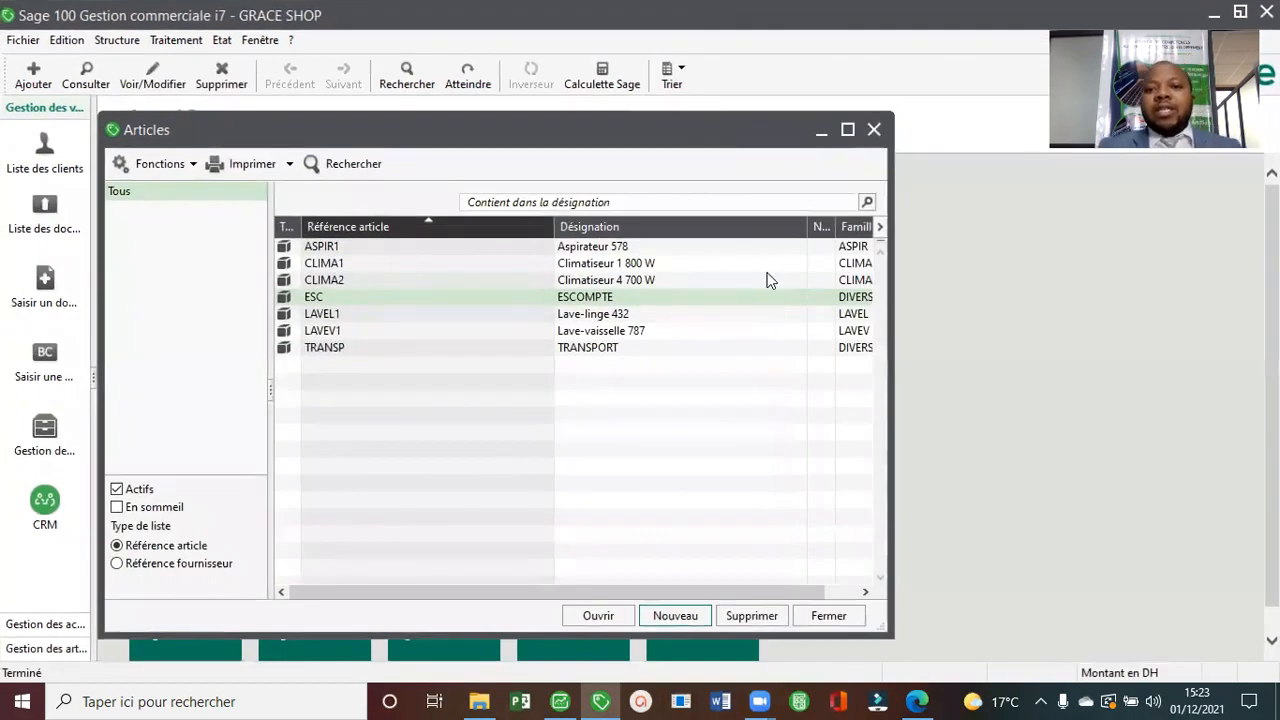
{"action": "left_click", "coordinate": [847, 131]}
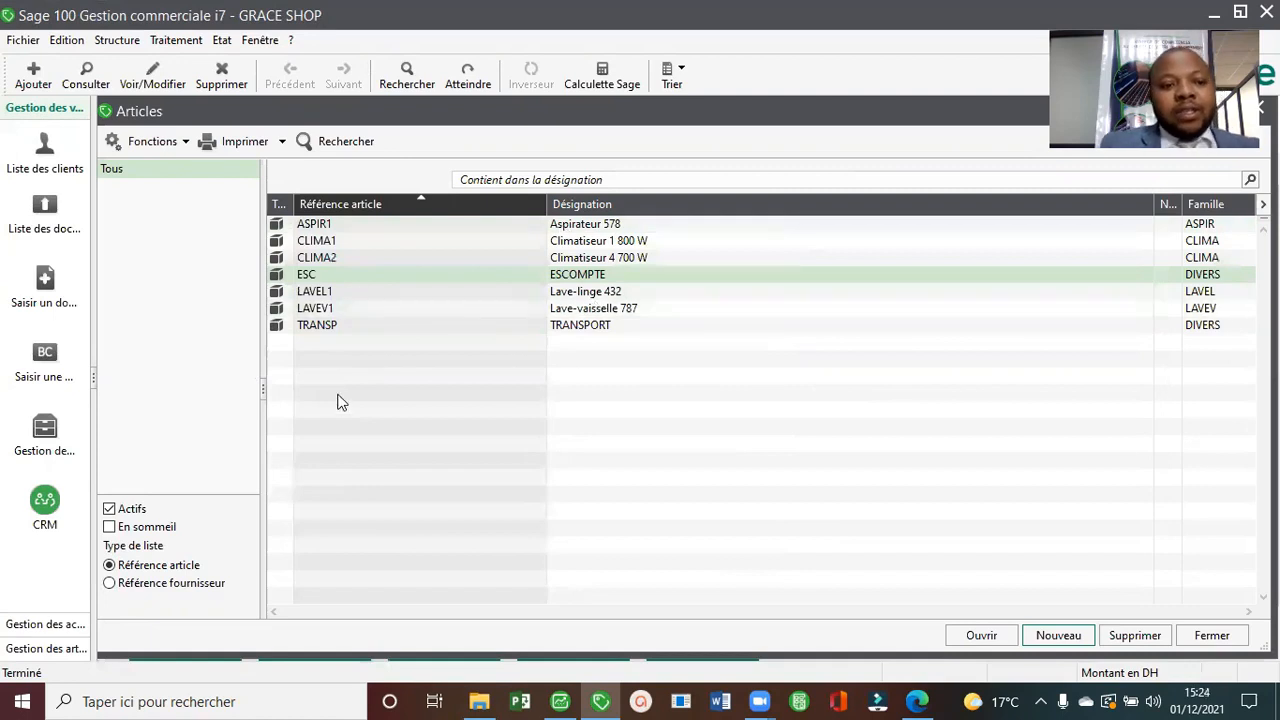
{"action": "left_click", "coordinate": [127, 583]}
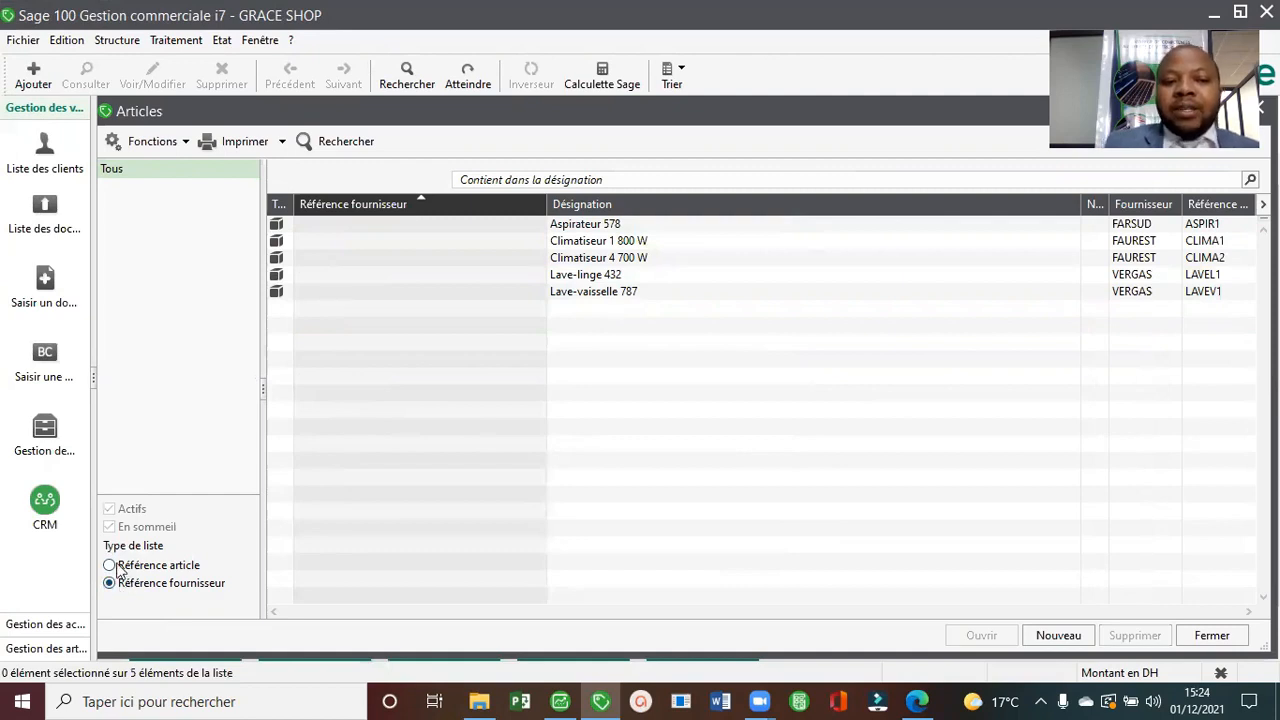
{"action": "left_click", "coordinate": [118, 567]}
{"action": "left_click", "coordinate": [126, 589]}
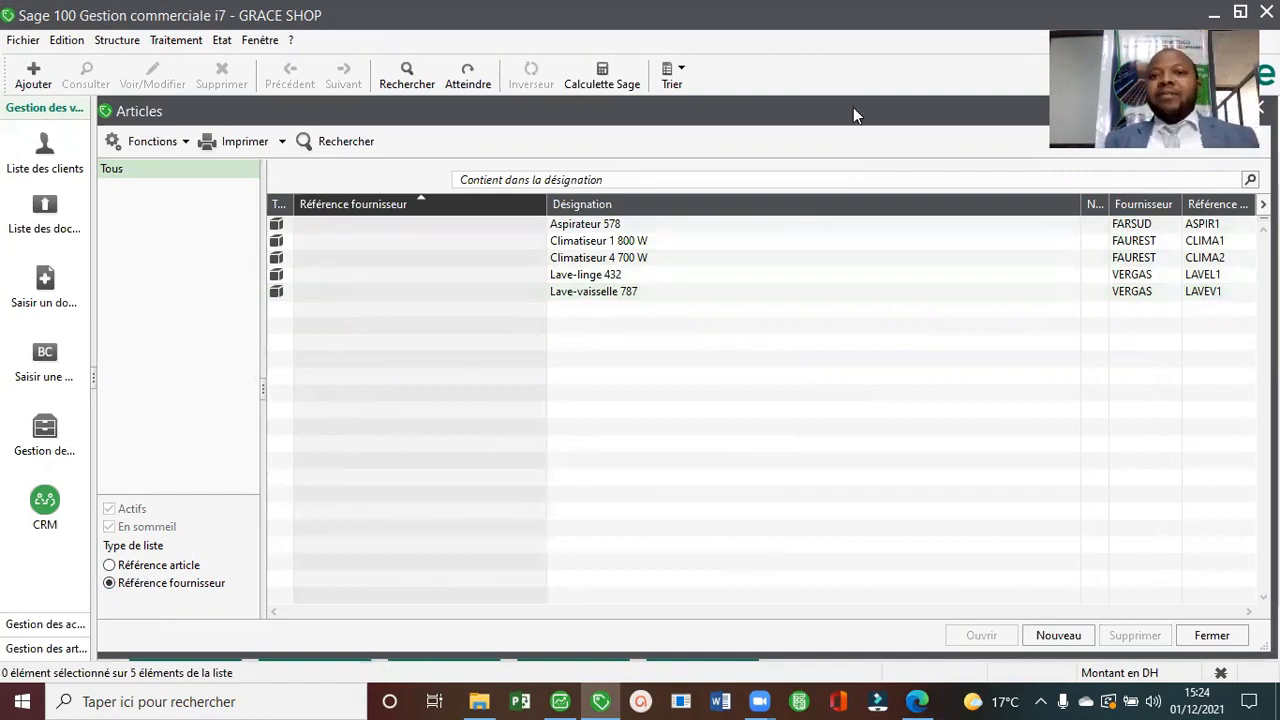
{"action": "double_click", "coordinate": [774, 118]}
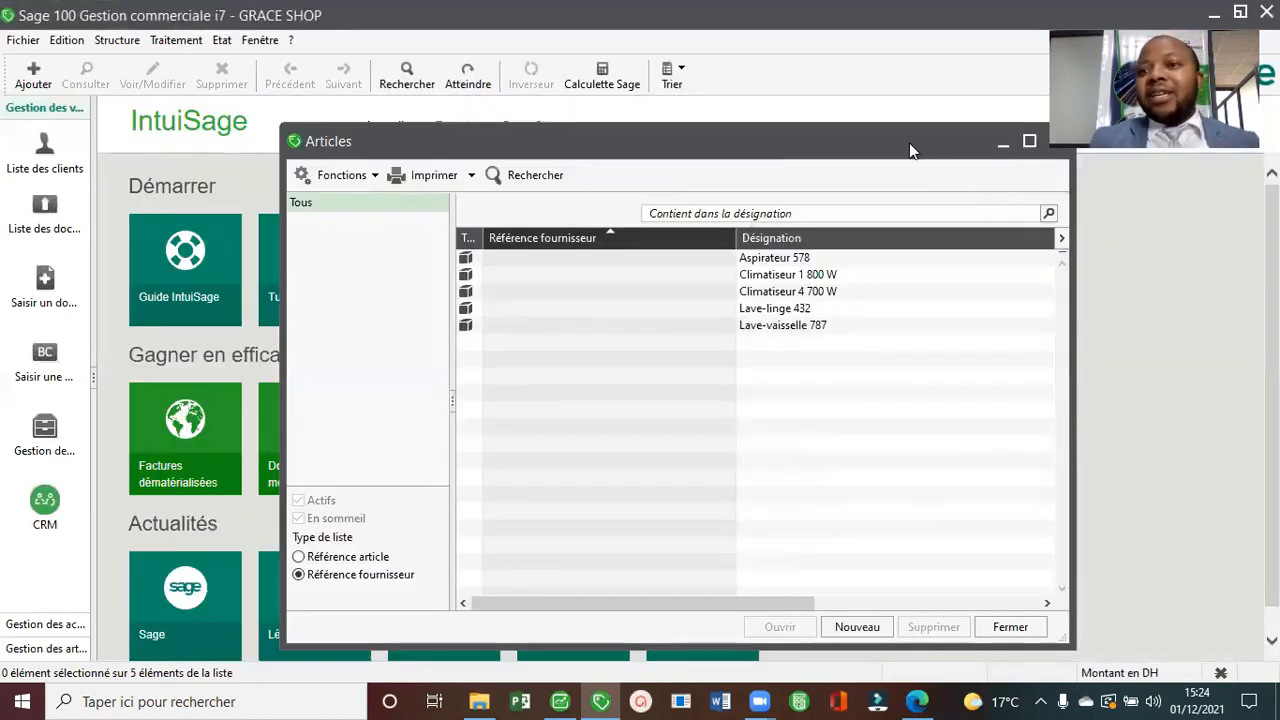
{"action": "left_click_drag", "start_coordinate": [910, 150], "coordinate": [799, 145]}
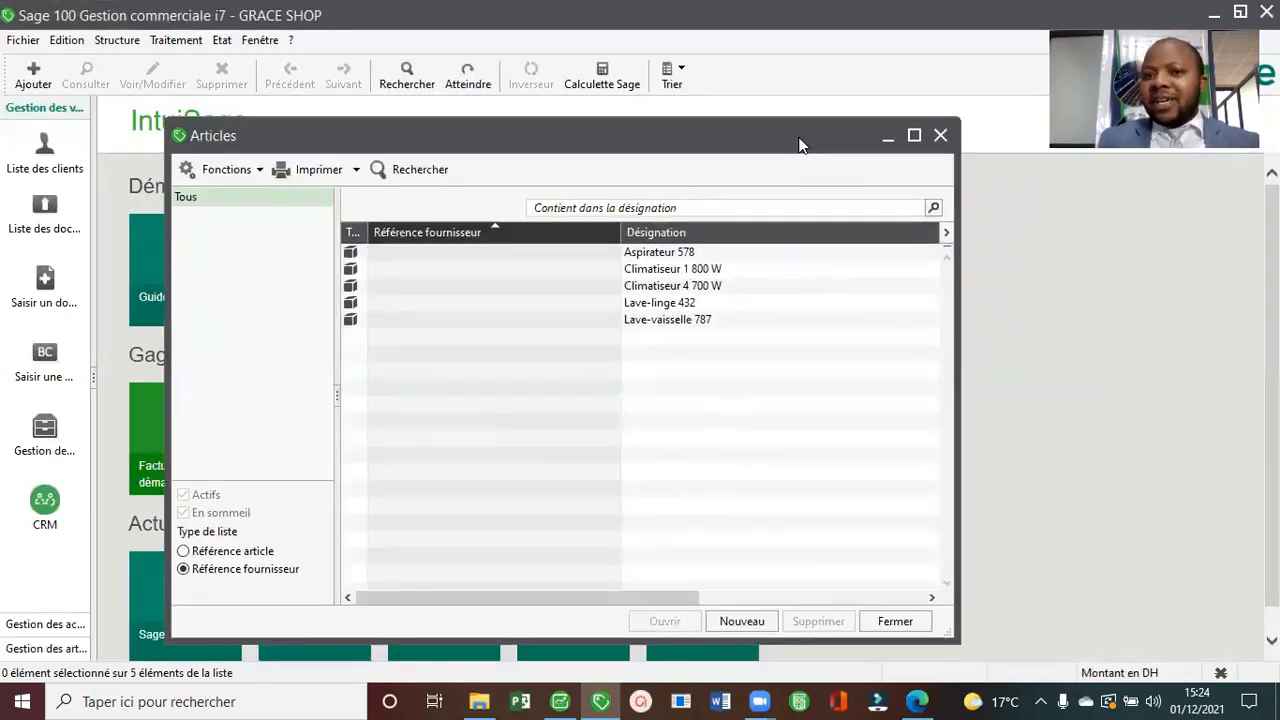
{"action": "left_click", "coordinate": [940, 137]}
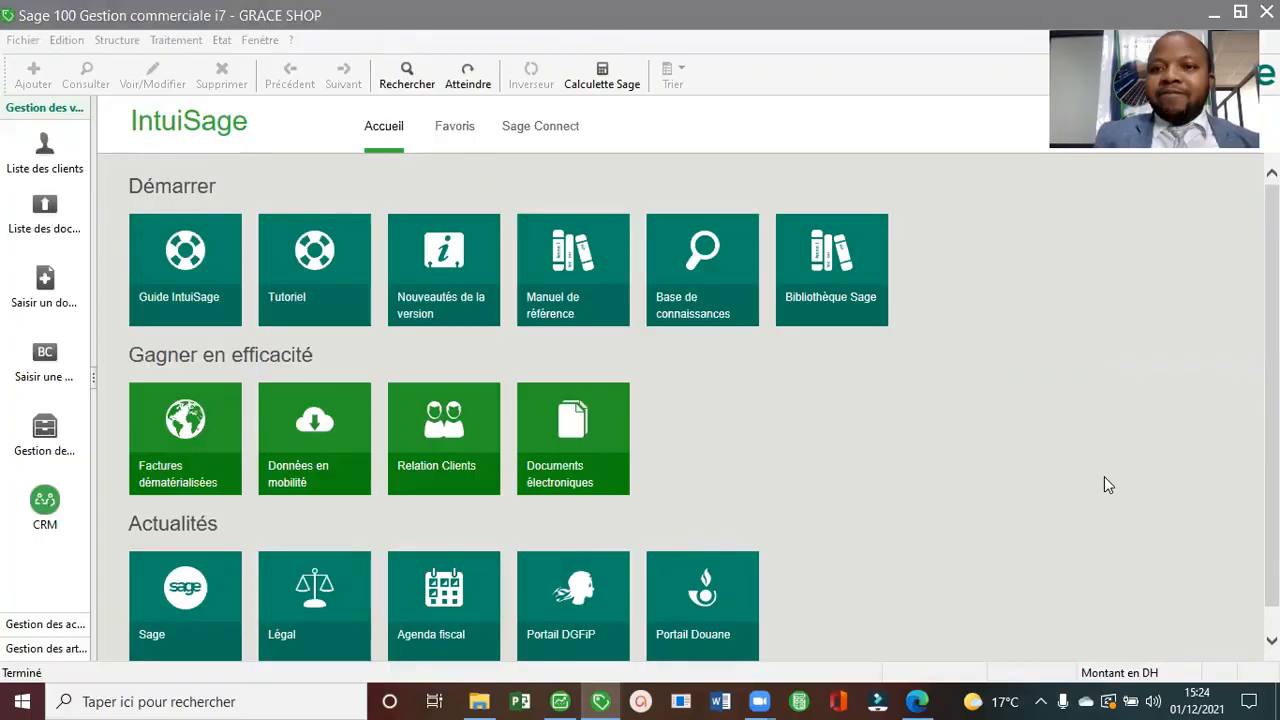
Reopen the article list sorted by article reference and open the TRANSP article's accounting parameters.
{"action": "left_click", "coordinate": [119, 40]}
{"action": "left_click", "coordinate": [155, 86]}
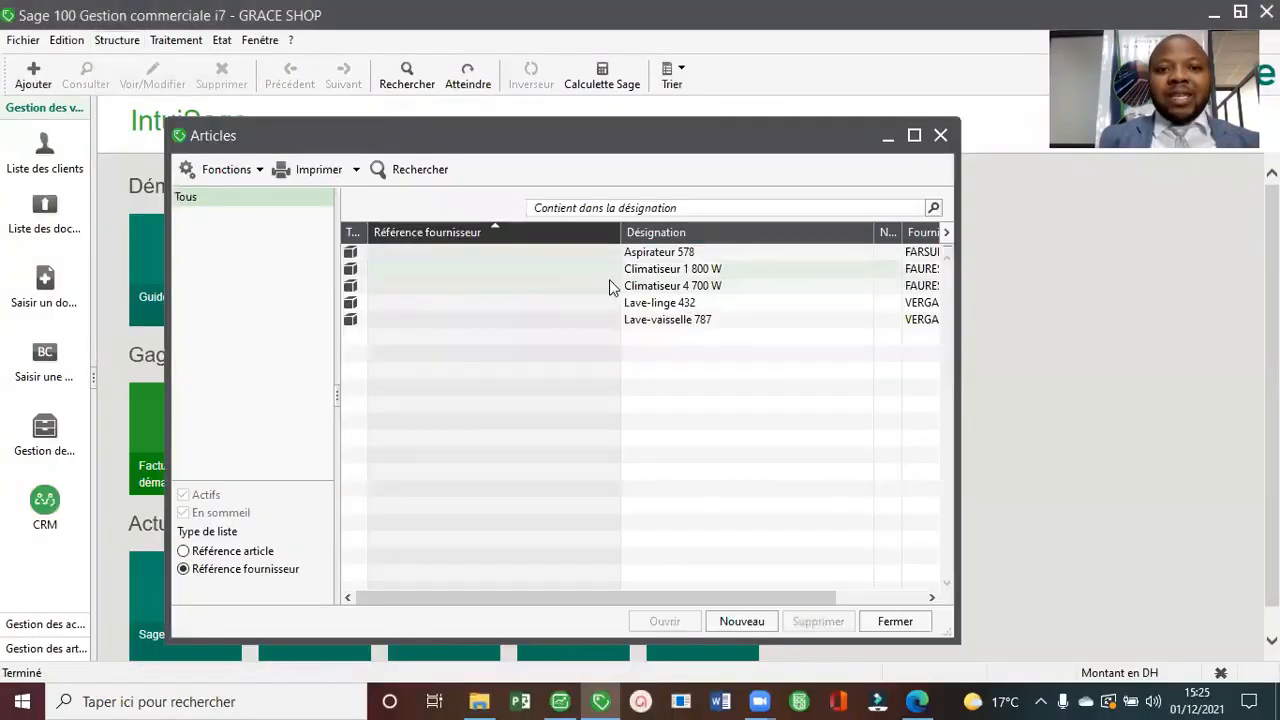
{"action": "left_click", "coordinate": [266, 556]}
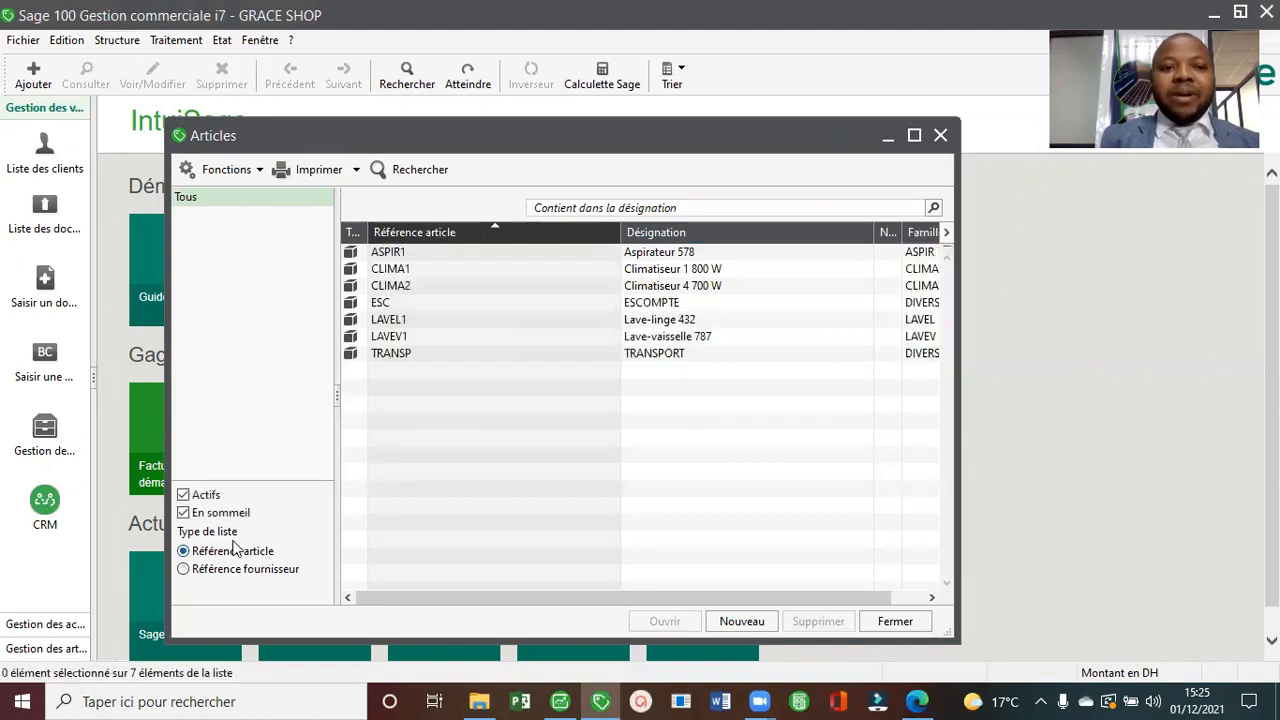
{"action": "double_click", "coordinate": [489, 353]}
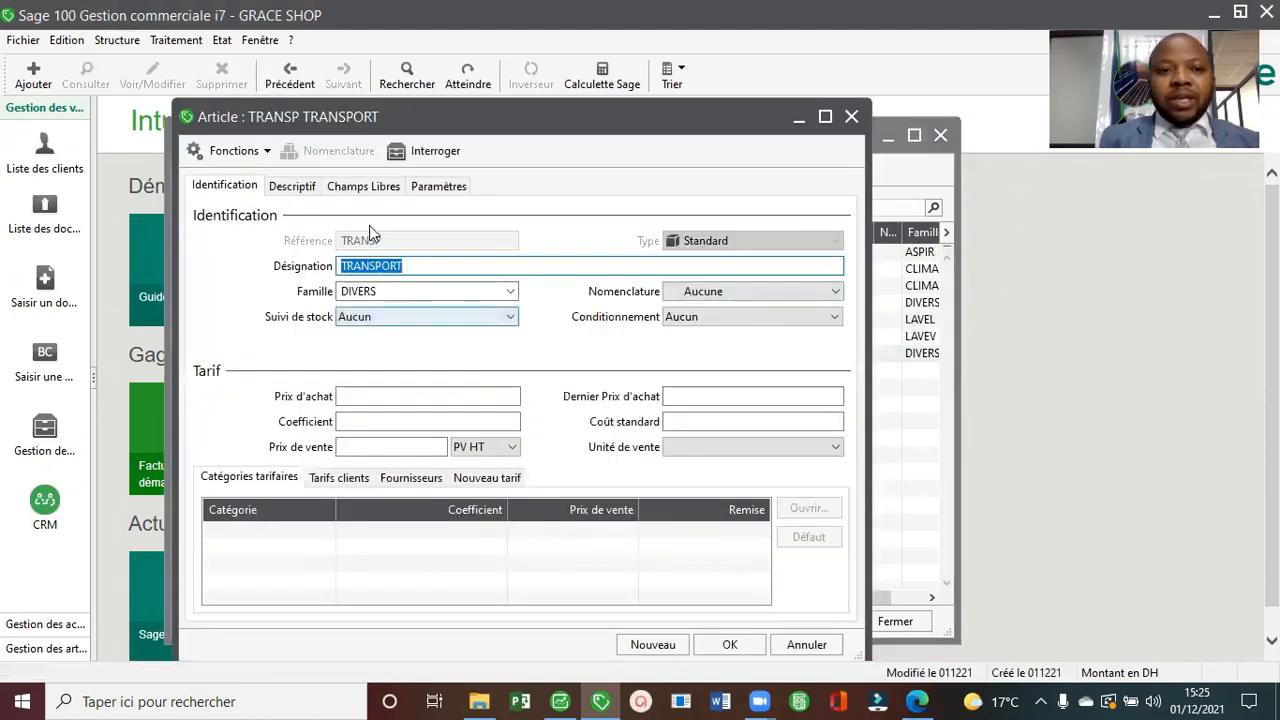
{"action": "left_click", "coordinate": [434, 190]}
{"action": "left_click", "coordinate": [262, 252]}
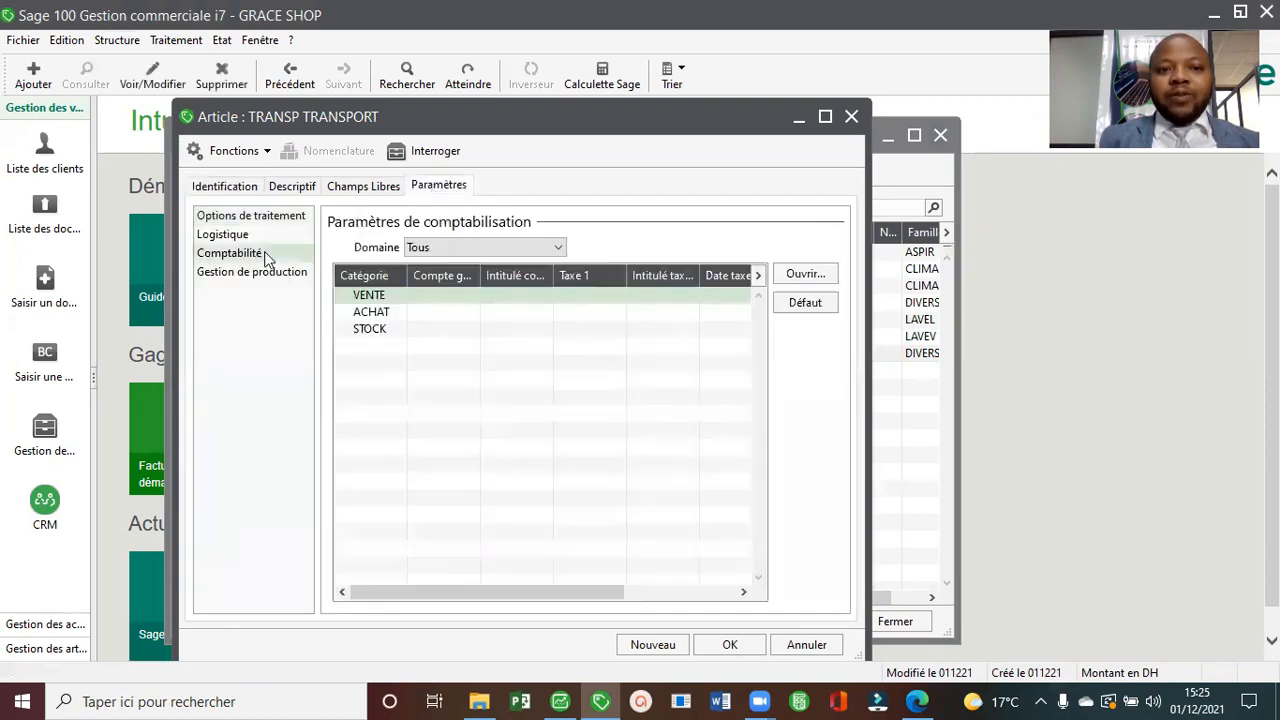
Set the TRANSP article's sales accounting to general account 7127 with tax code C20.
{"action": "double_click", "coordinate": [429, 296]}
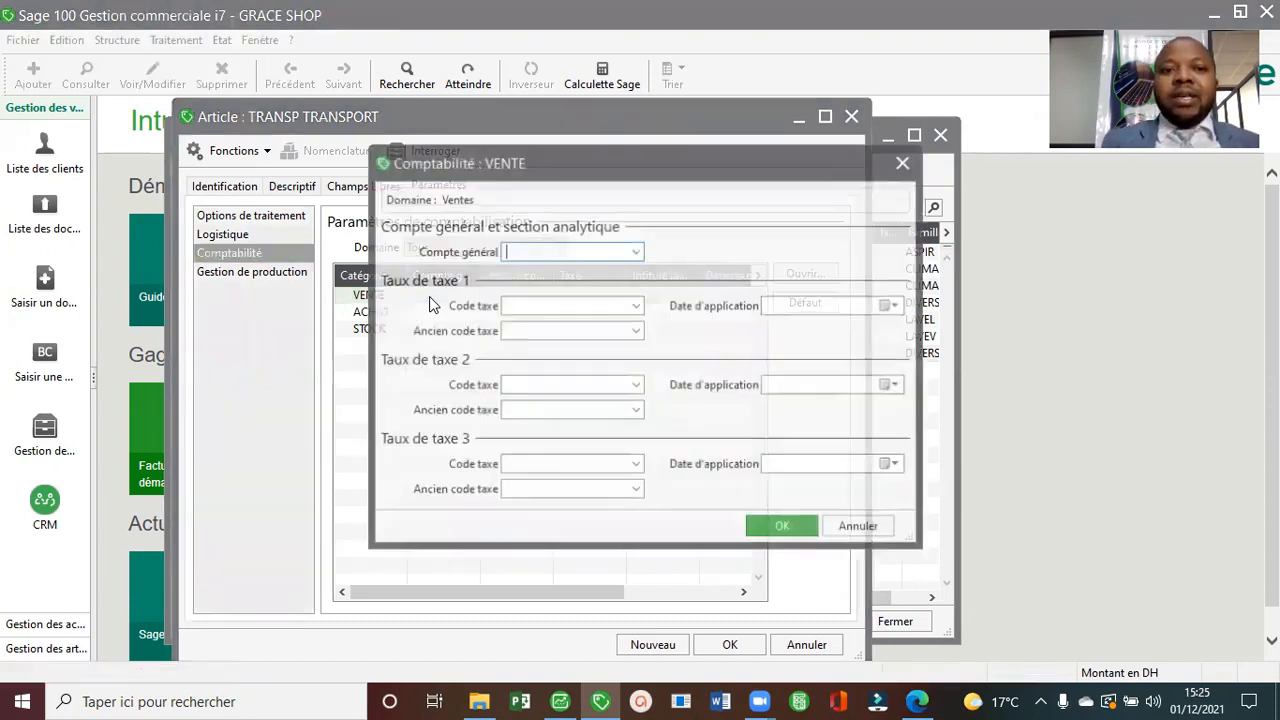
{"action": "left_click", "coordinate": [636, 252]}
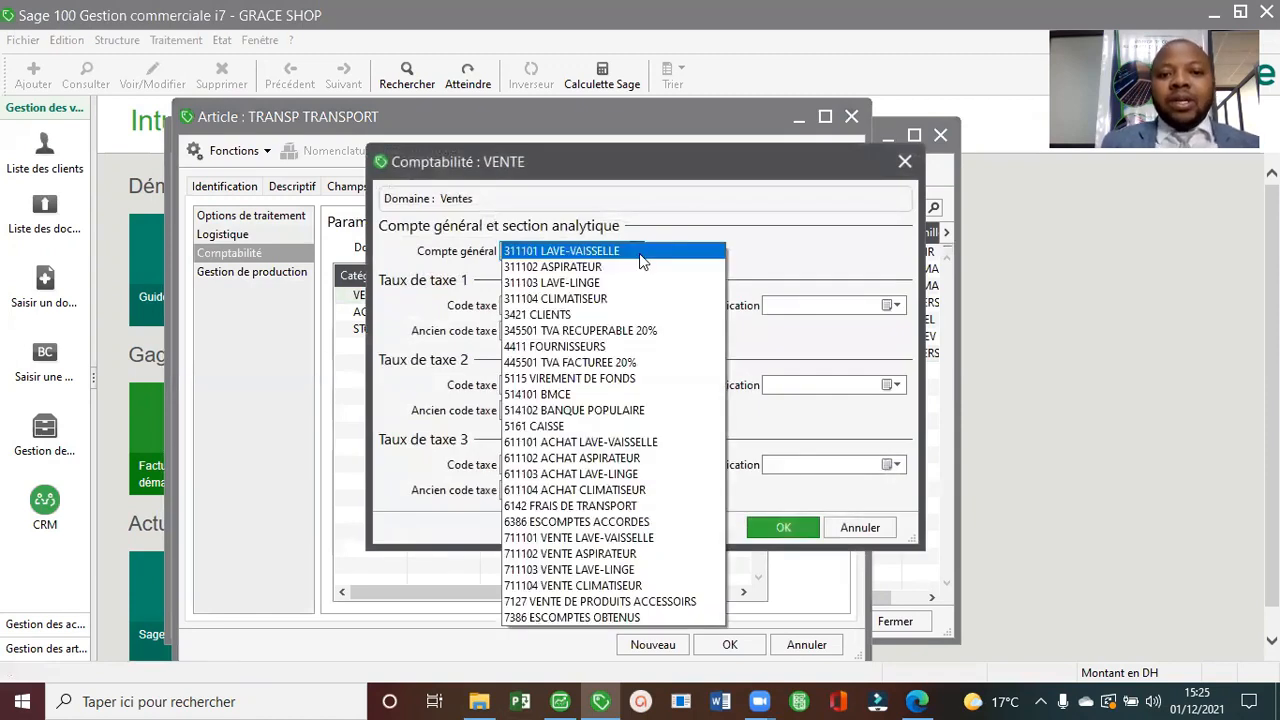
{"action": "left_click", "coordinate": [642, 605]}
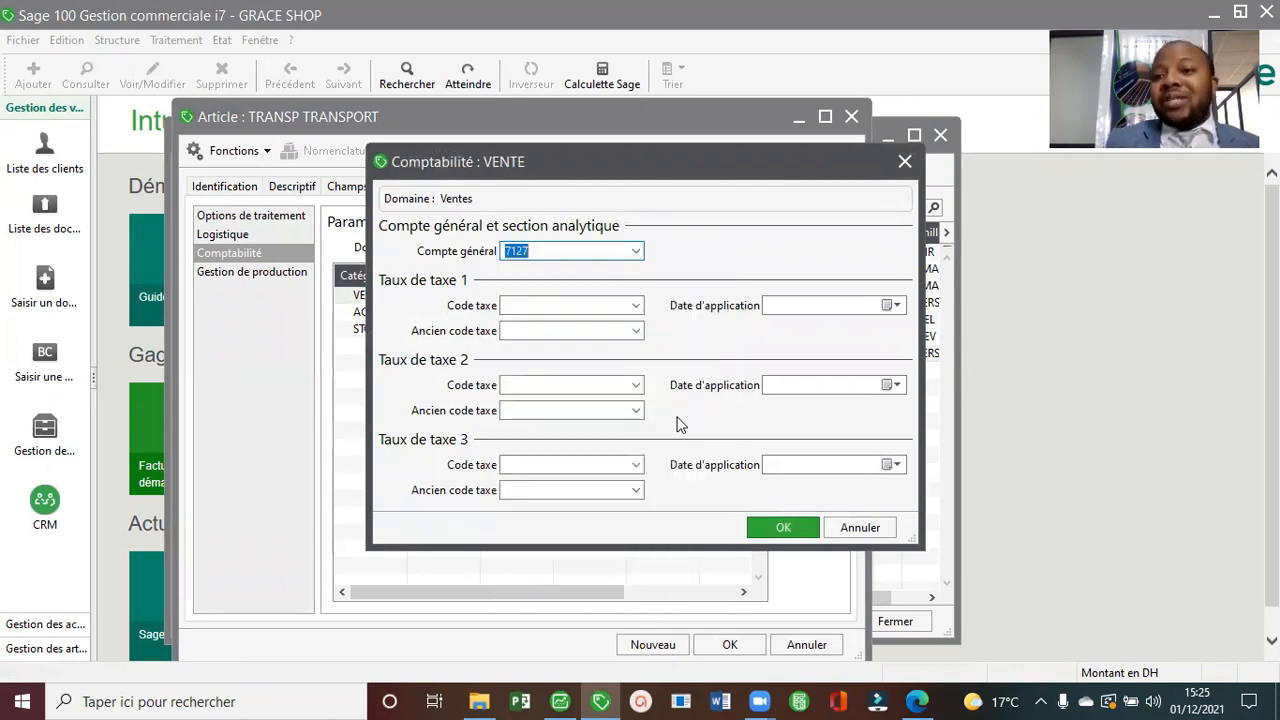
{"action": "left_click", "coordinate": [636, 305]}
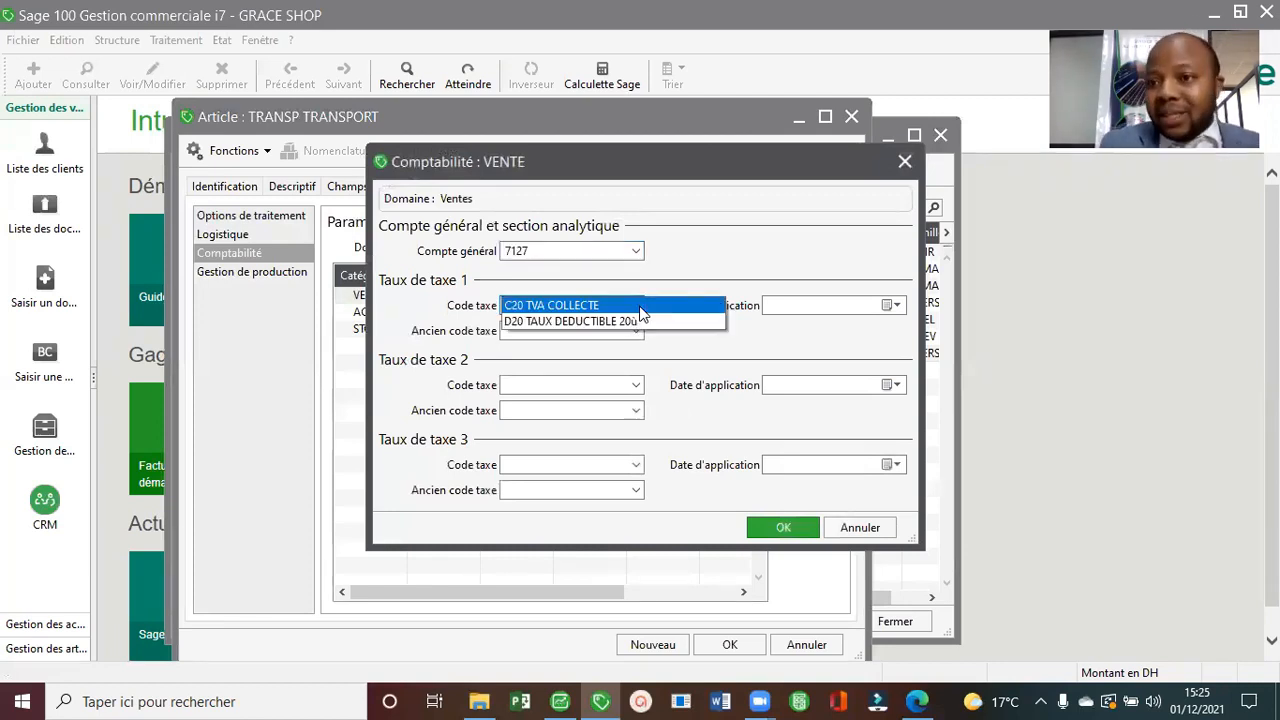
{"action": "left_click", "coordinate": [640, 308]}
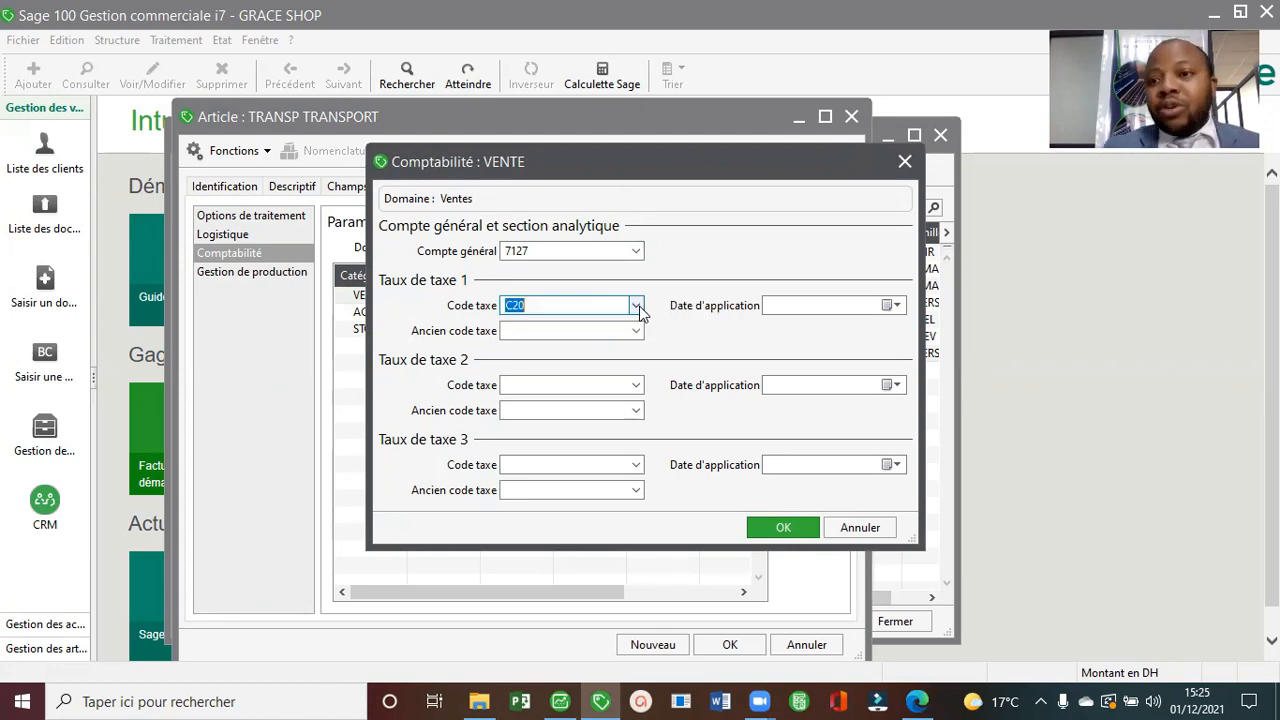
{"action": "left_click", "coordinate": [783, 527]}
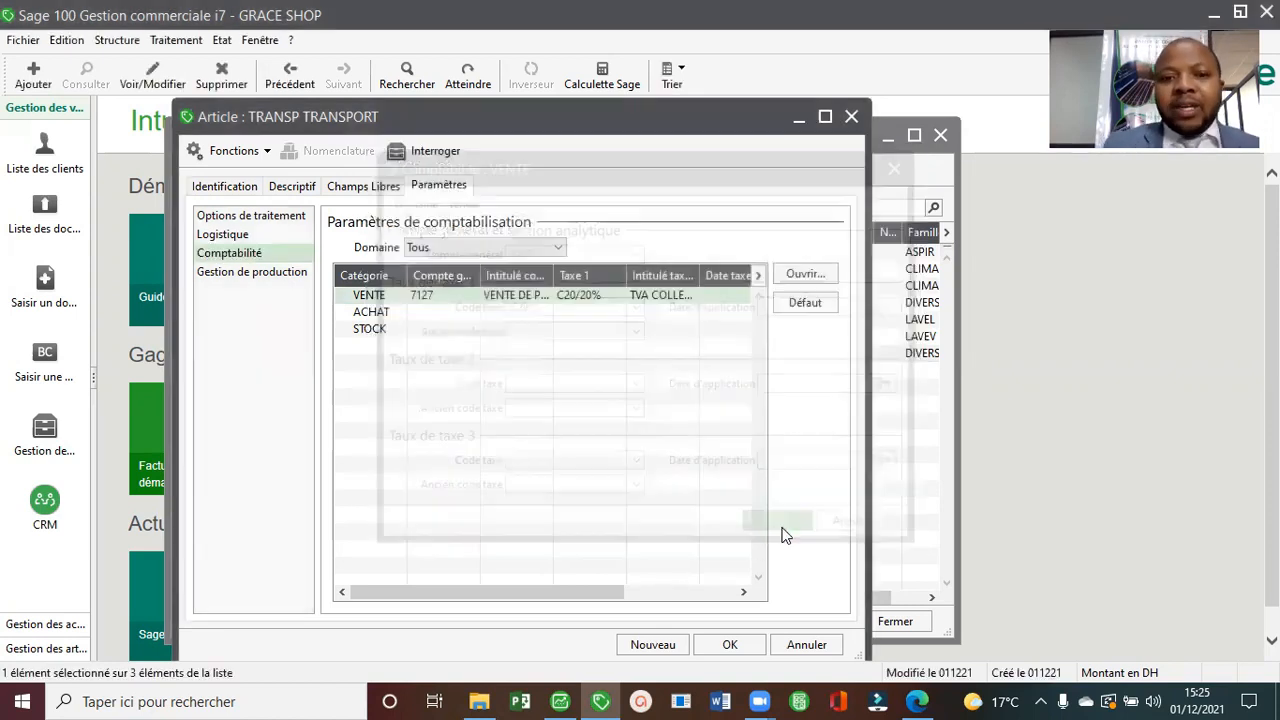
Set the TRANSP article's purchase accounting to general account 6142 with tax code D20 and save the article.
{"action": "double_click", "coordinate": [418, 311]}
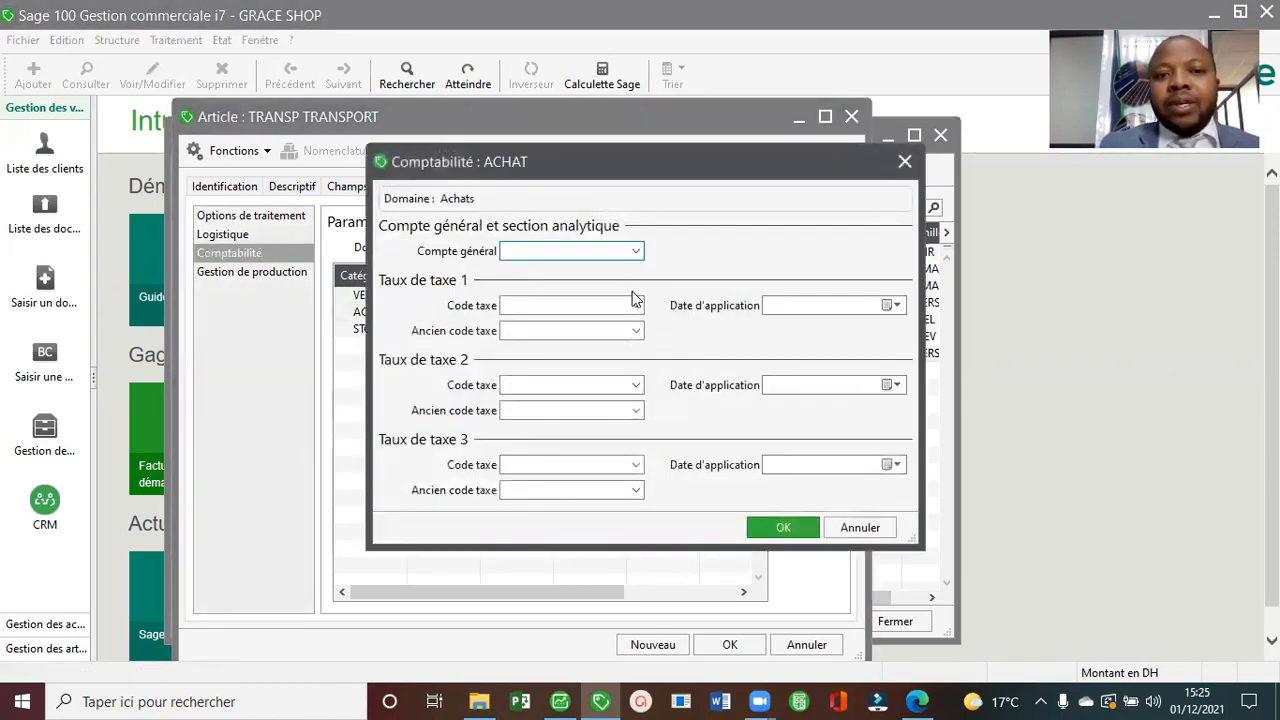
{"action": "left_click", "coordinate": [636, 252]}
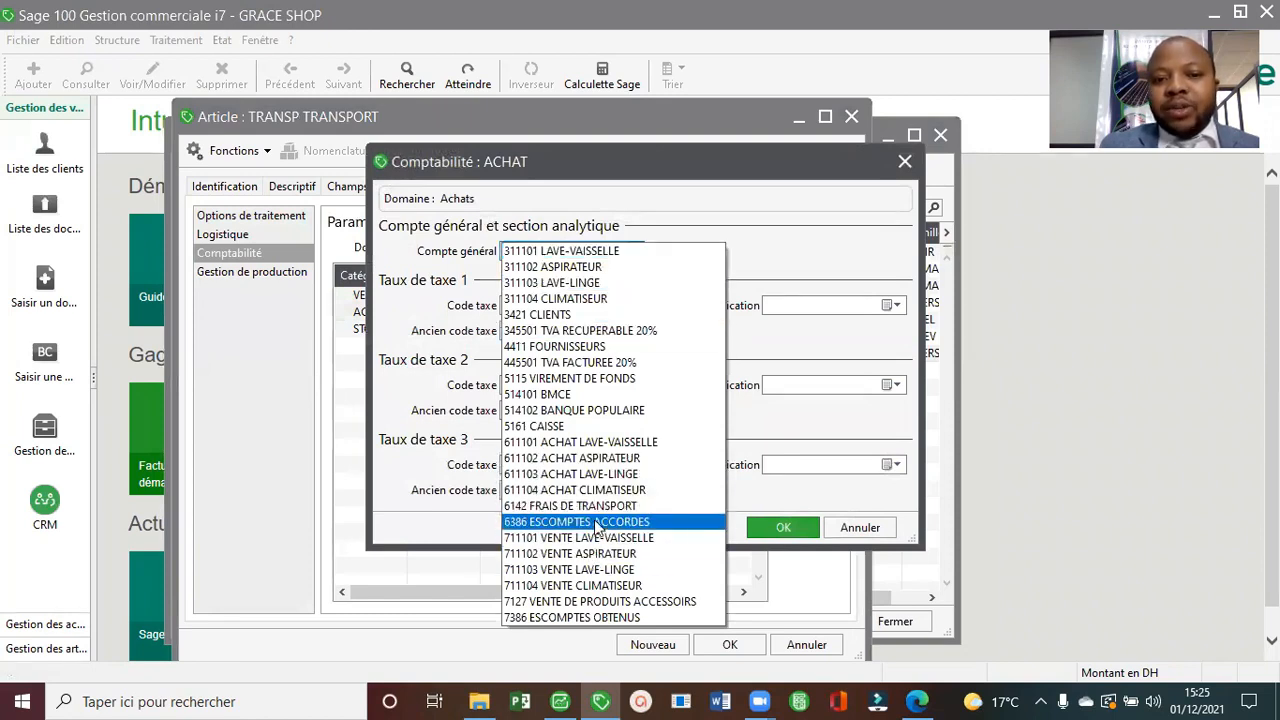
{"action": "left_click", "coordinate": [598, 506]}
{"action": "left_click", "coordinate": [636, 305]}
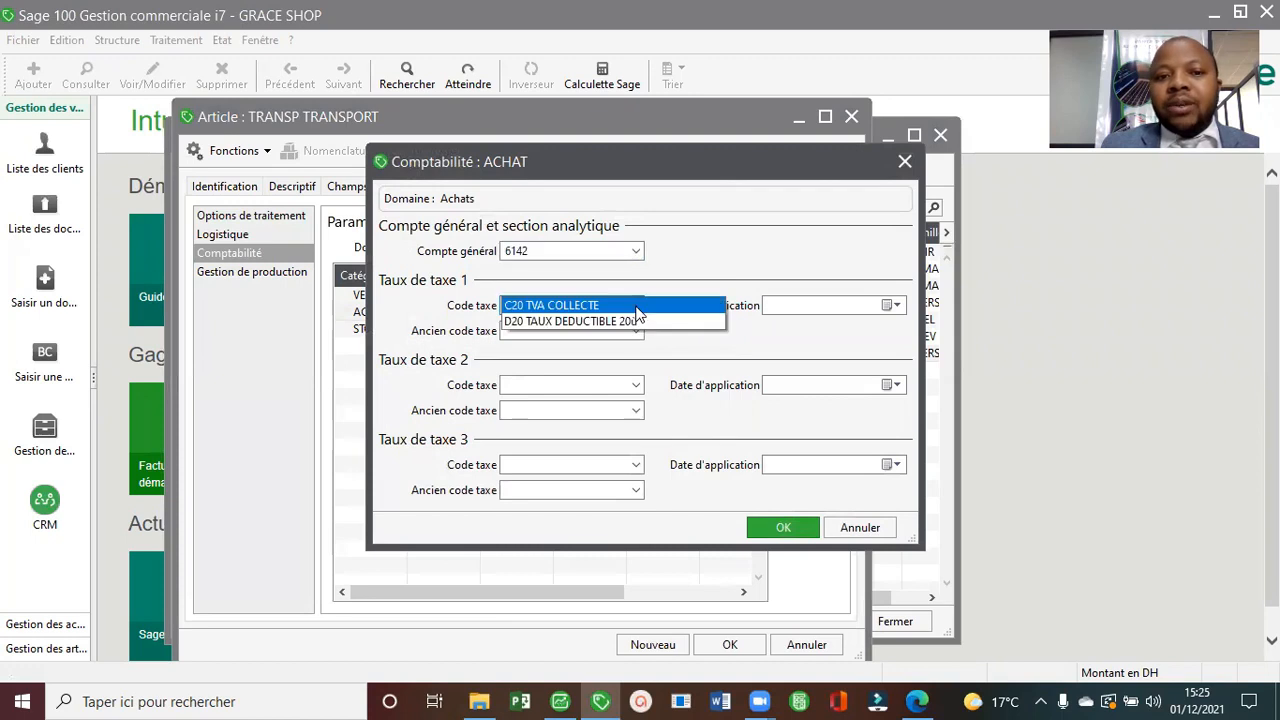
{"action": "left_click", "coordinate": [630, 321]}
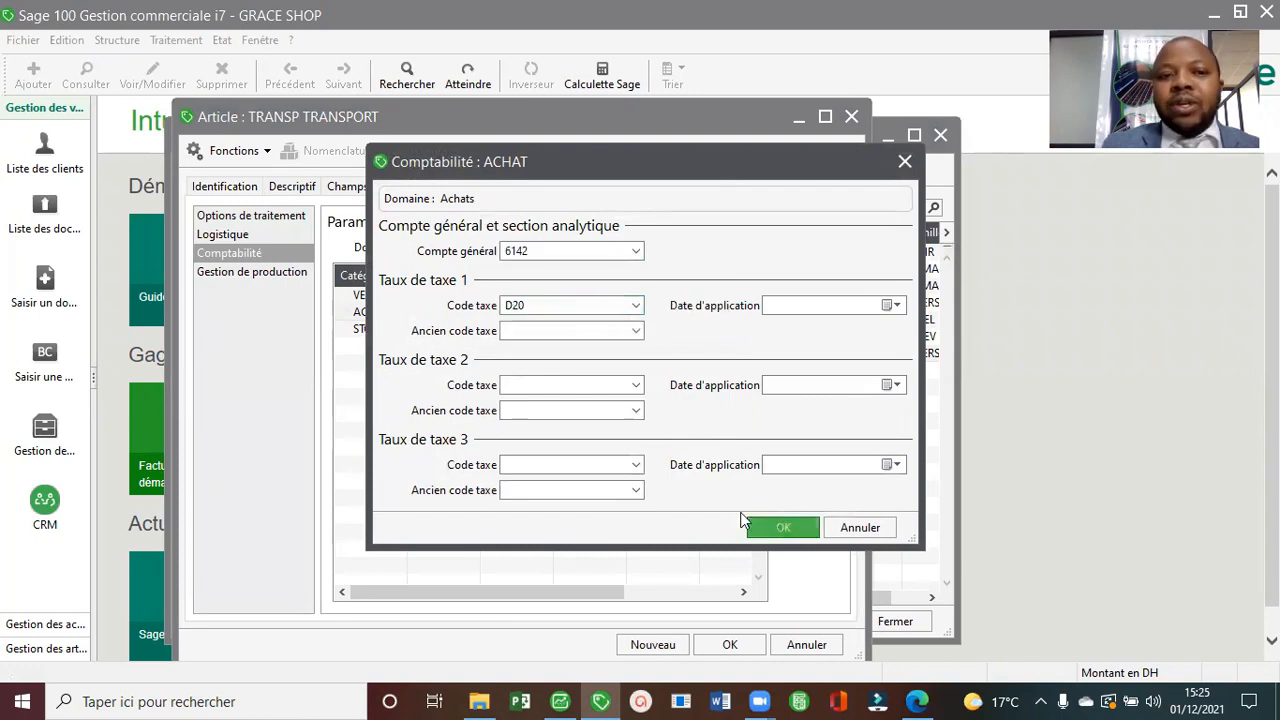
{"action": "left_click", "coordinate": [775, 527]}
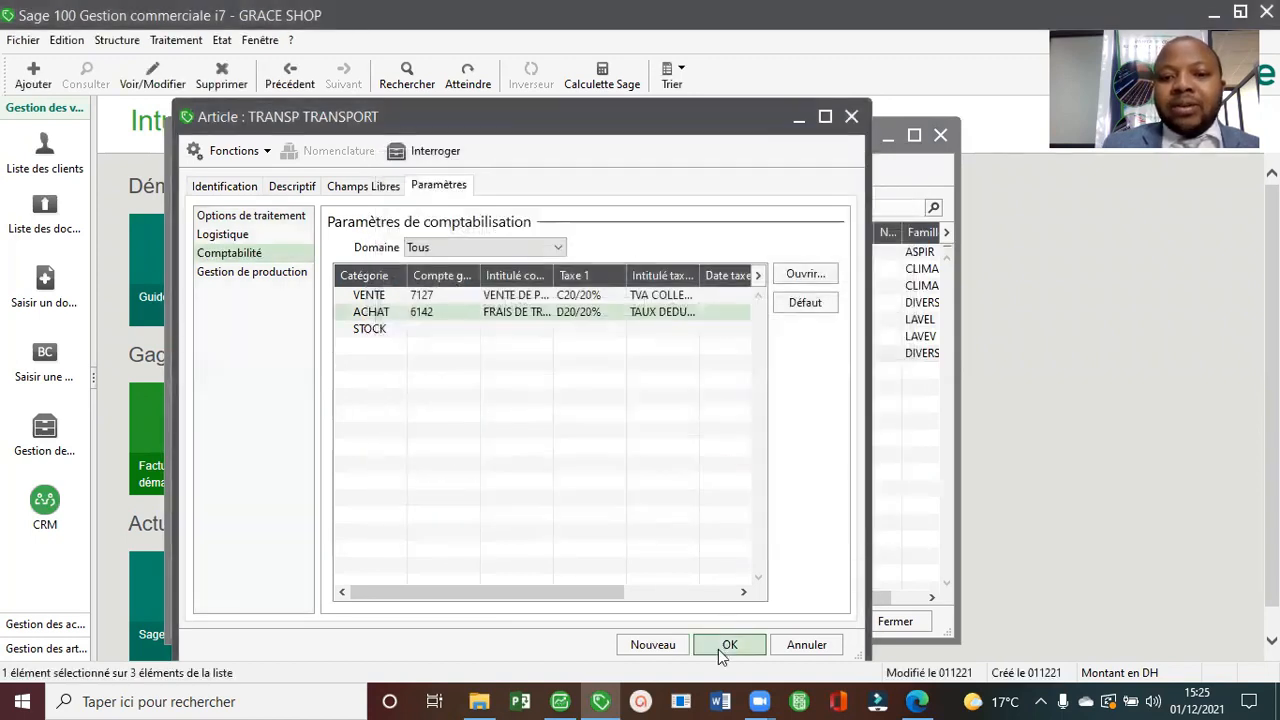
{"action": "left_click", "coordinate": [728, 645]}
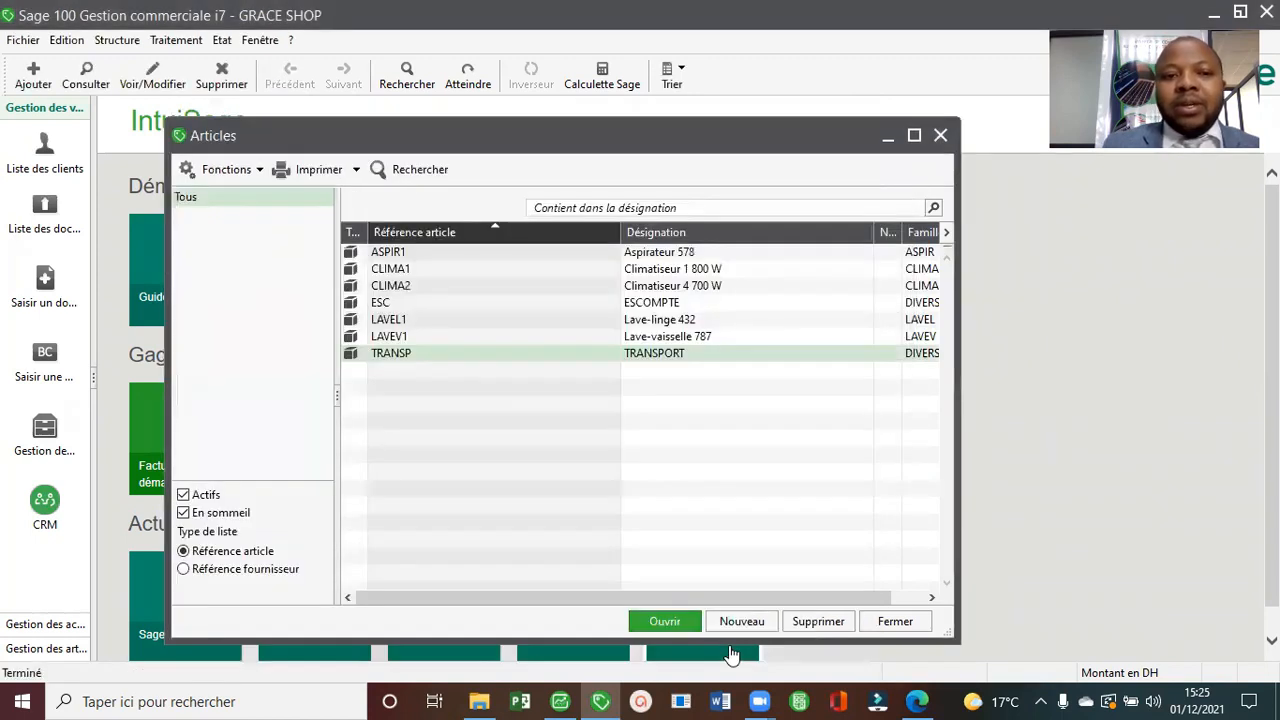
Set the ESC article's sales accounting to account 6386 with tax D20 and its purchase account to 7386, and save the article.
{"action": "double_click", "coordinate": [675, 305]}
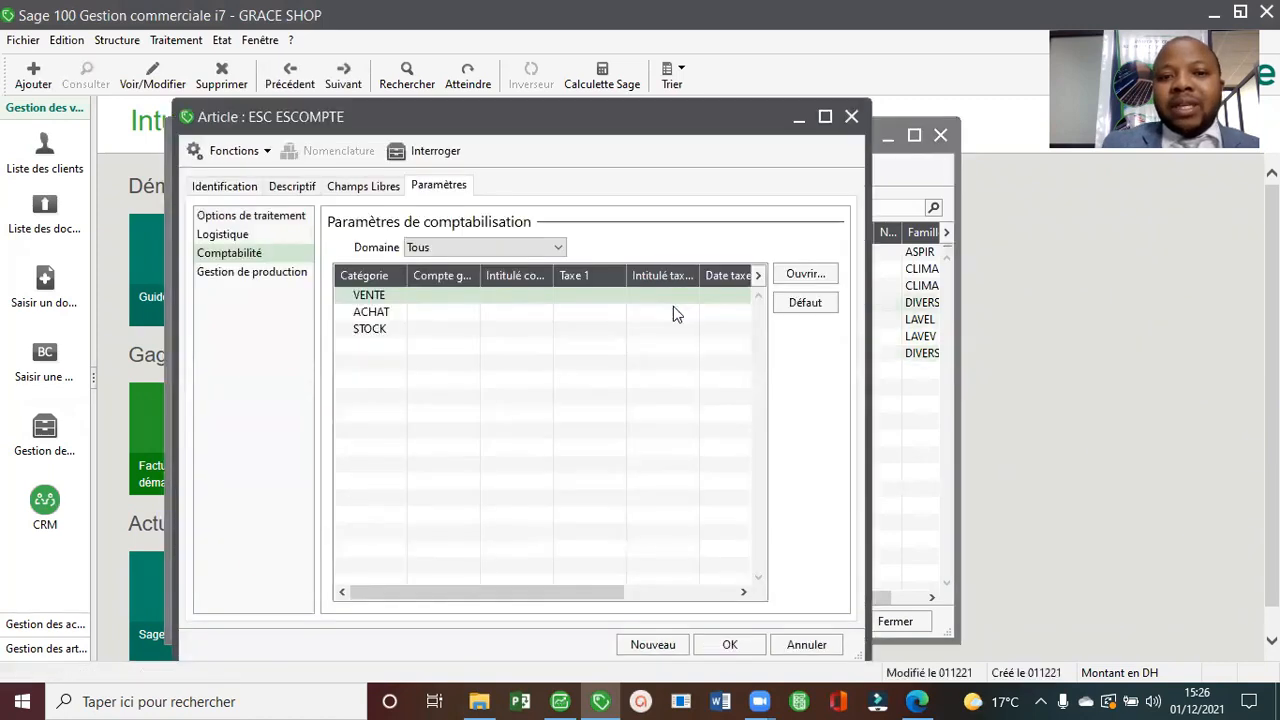
{"action": "double_click", "coordinate": [466, 297]}
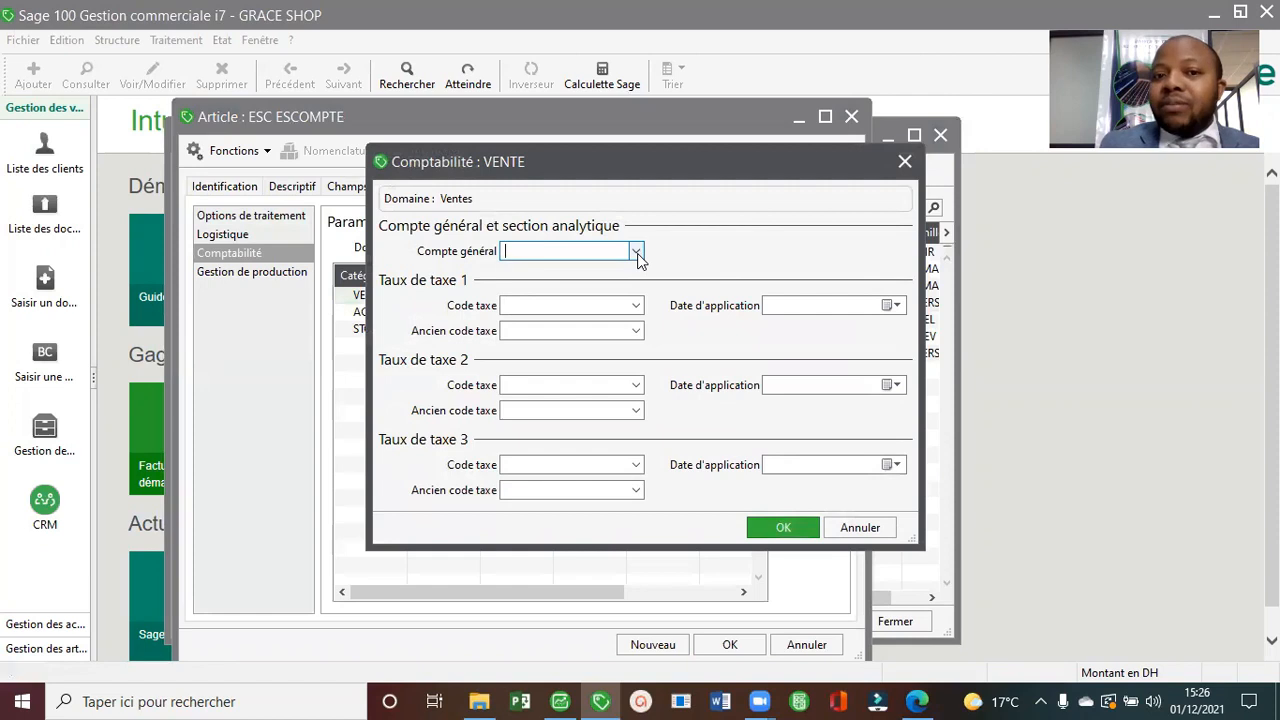
{"action": "left_click", "coordinate": [635, 251]}
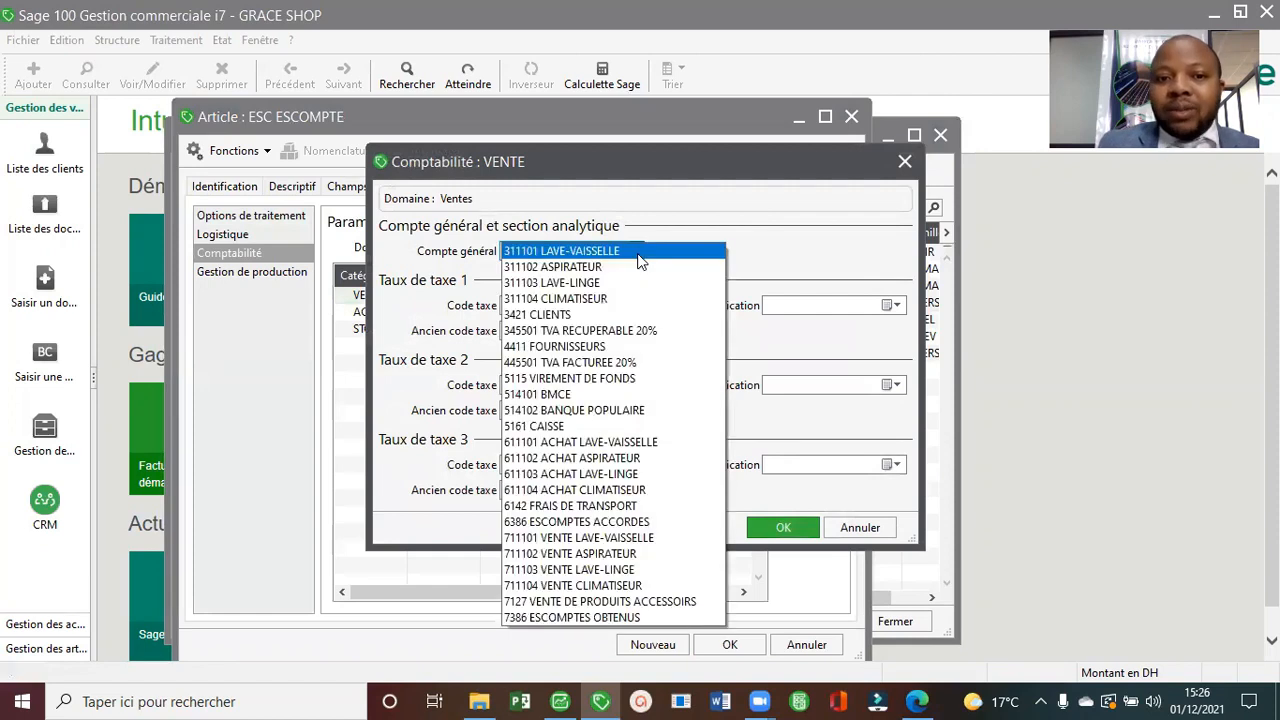
{"action": "left_click", "coordinate": [600, 522]}
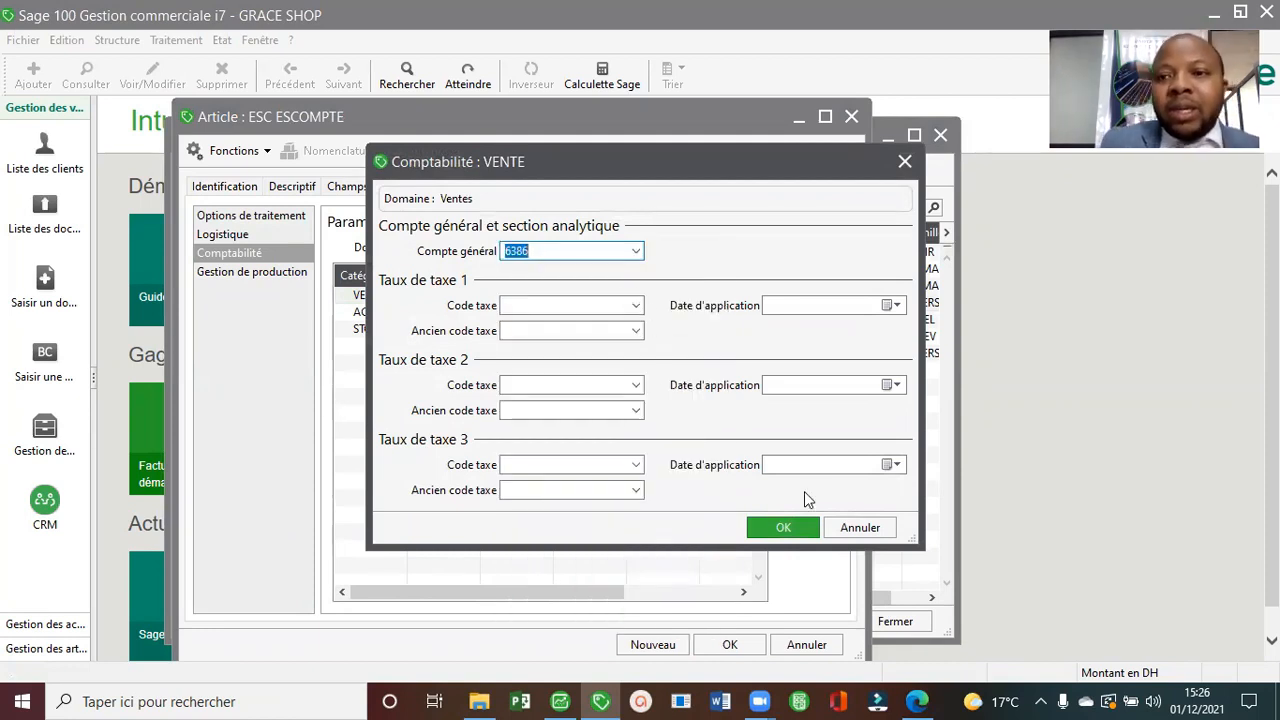
{"action": "left_click", "coordinate": [785, 527]}
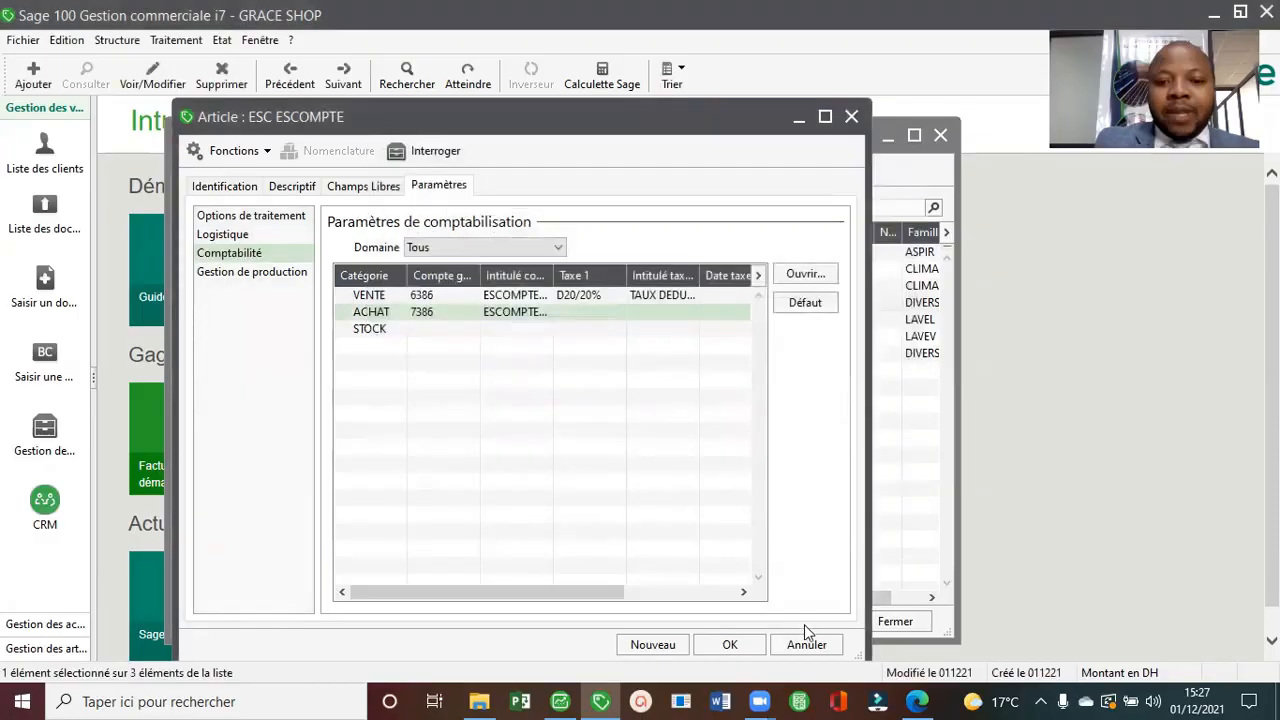
{"action": "left_click", "coordinate": [731, 645]}
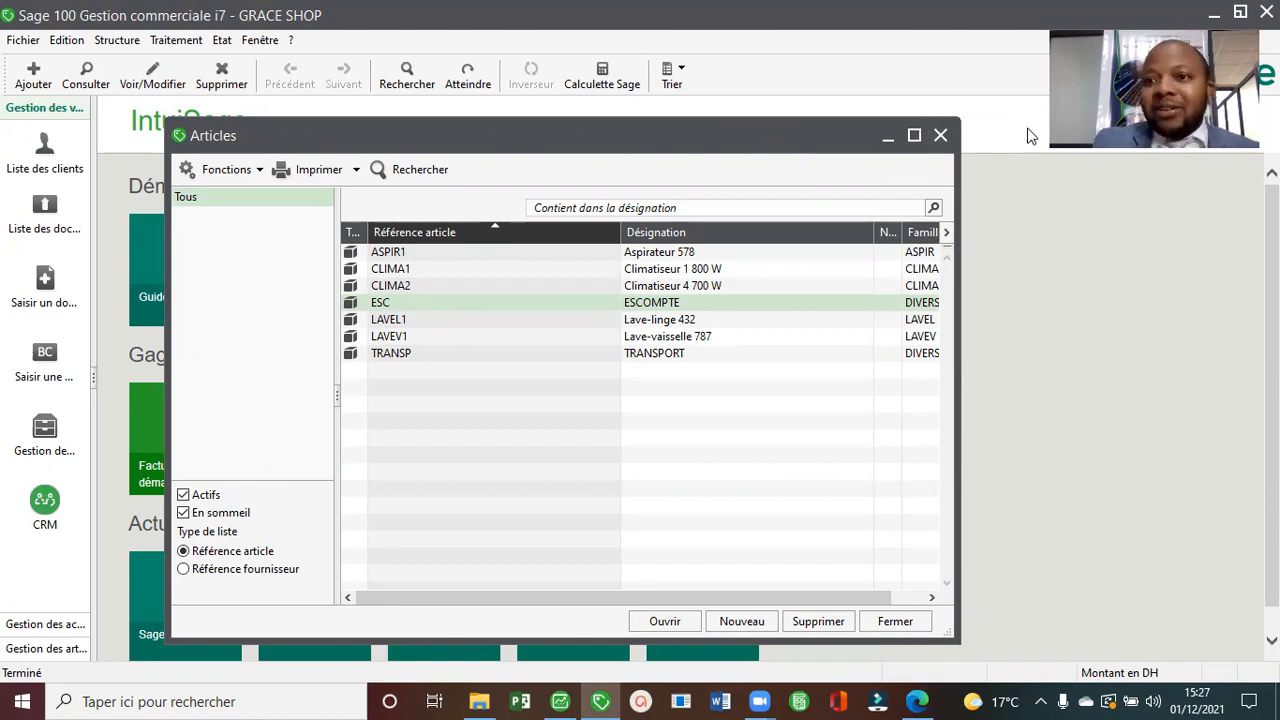
Close the article list and review the accounting categories in the company's accounting parameters.
{"action": "left_click", "coordinate": [886, 145]}
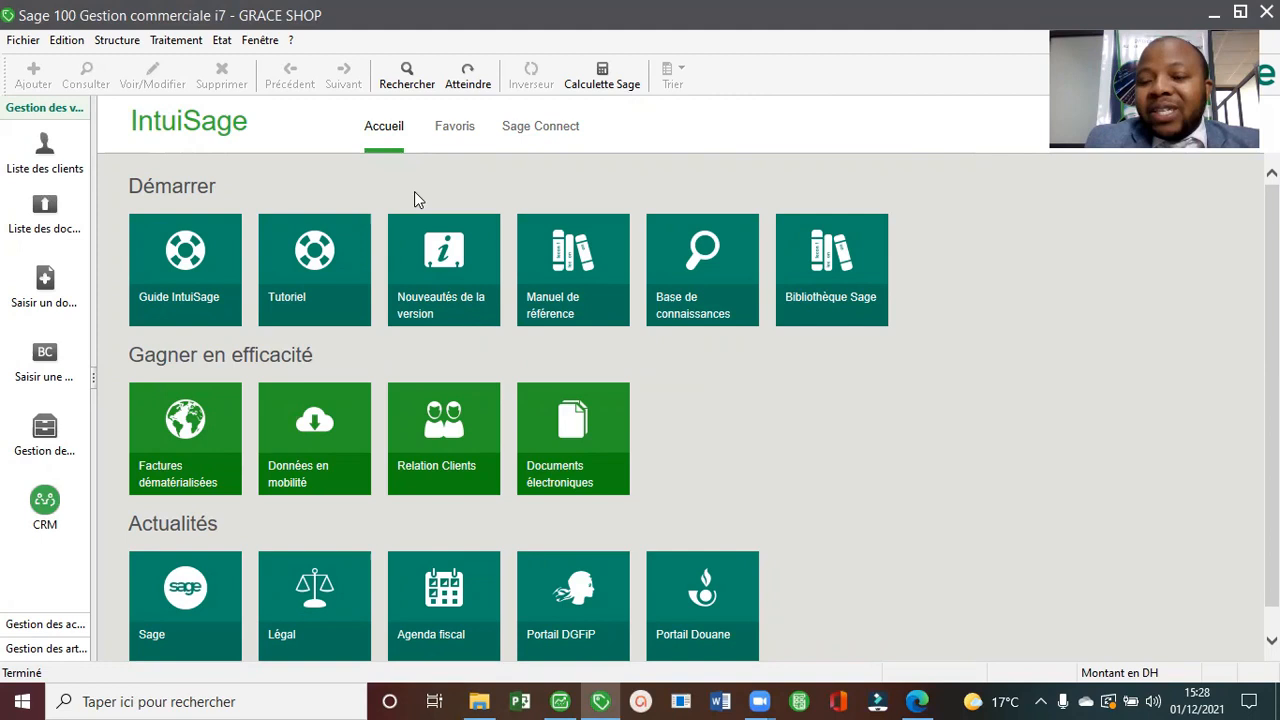
{"action": "left_click", "coordinate": [22, 40]}
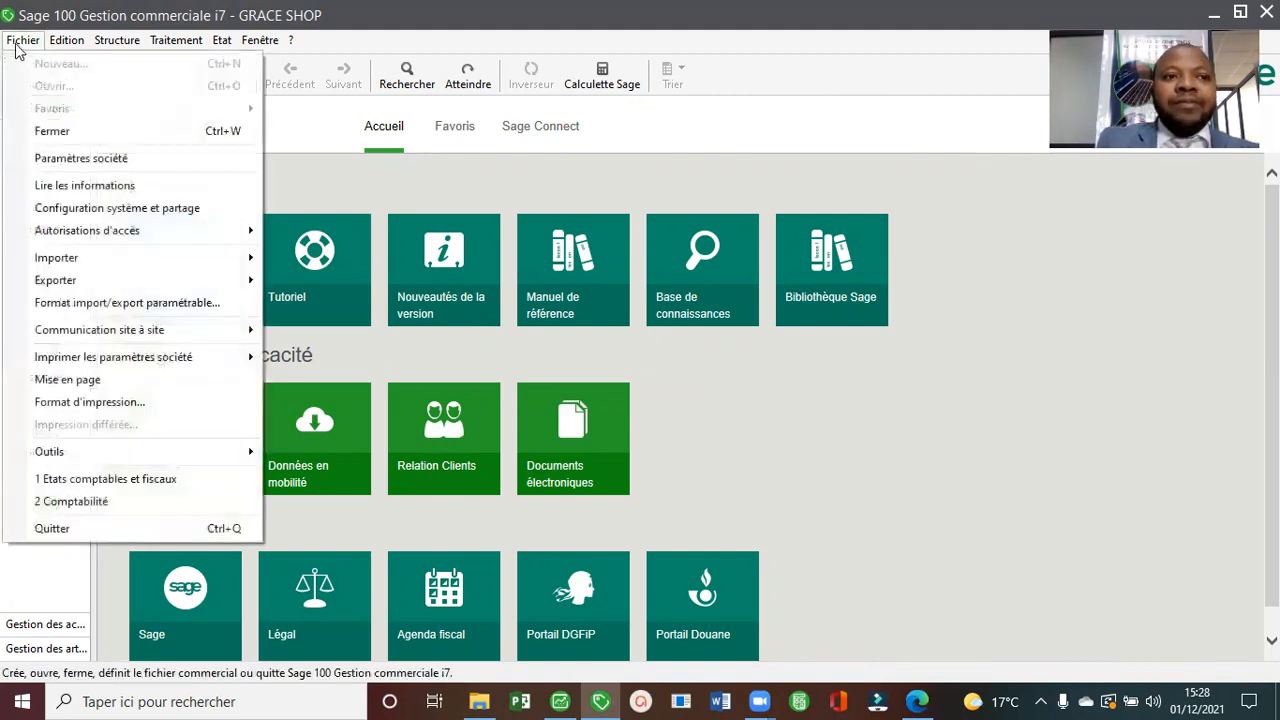
{"action": "left_click", "coordinate": [128, 158]}
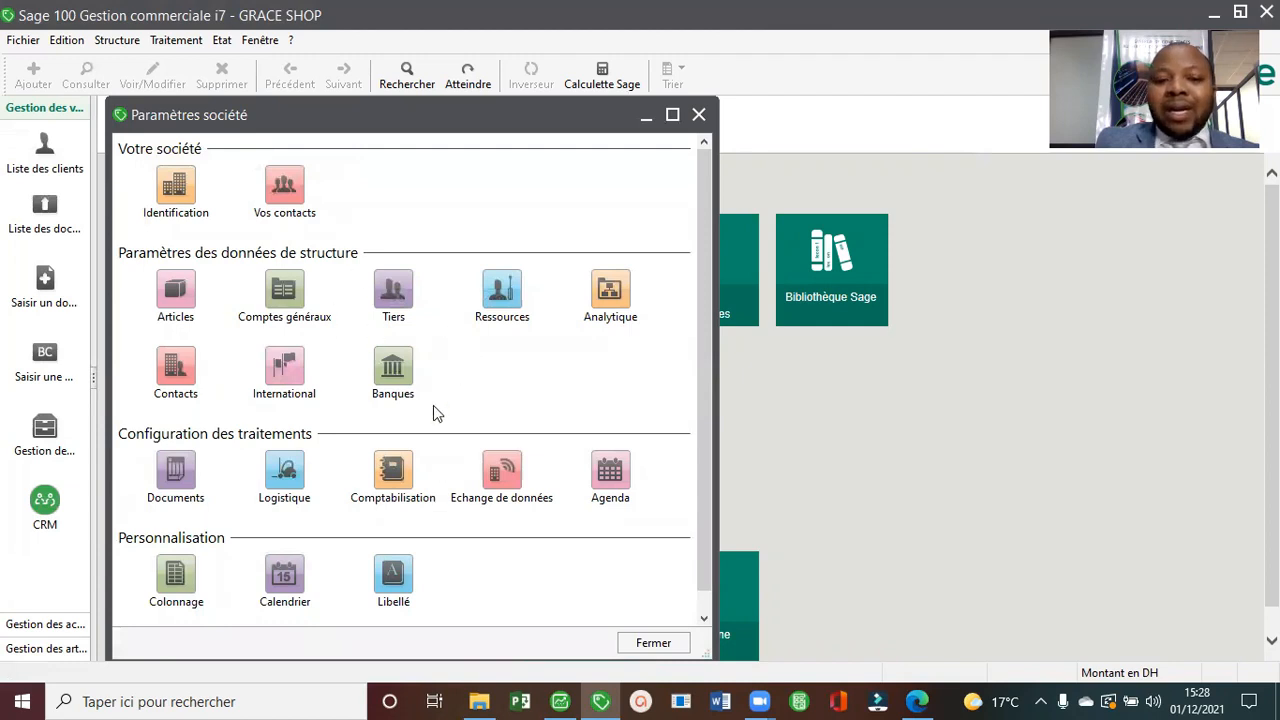
{"action": "left_click", "coordinate": [396, 474]}
{"action": "left_click", "coordinate": [200, 198]}
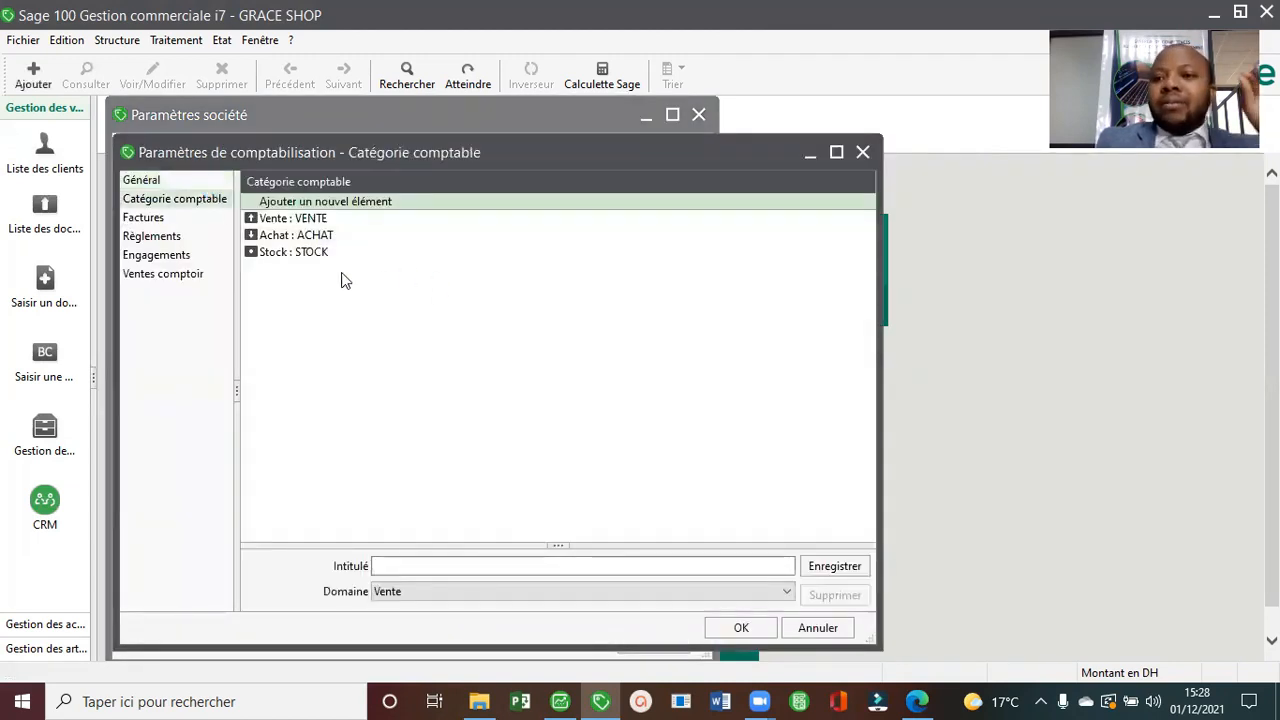
{"action": "left_click", "coordinate": [741, 627]}
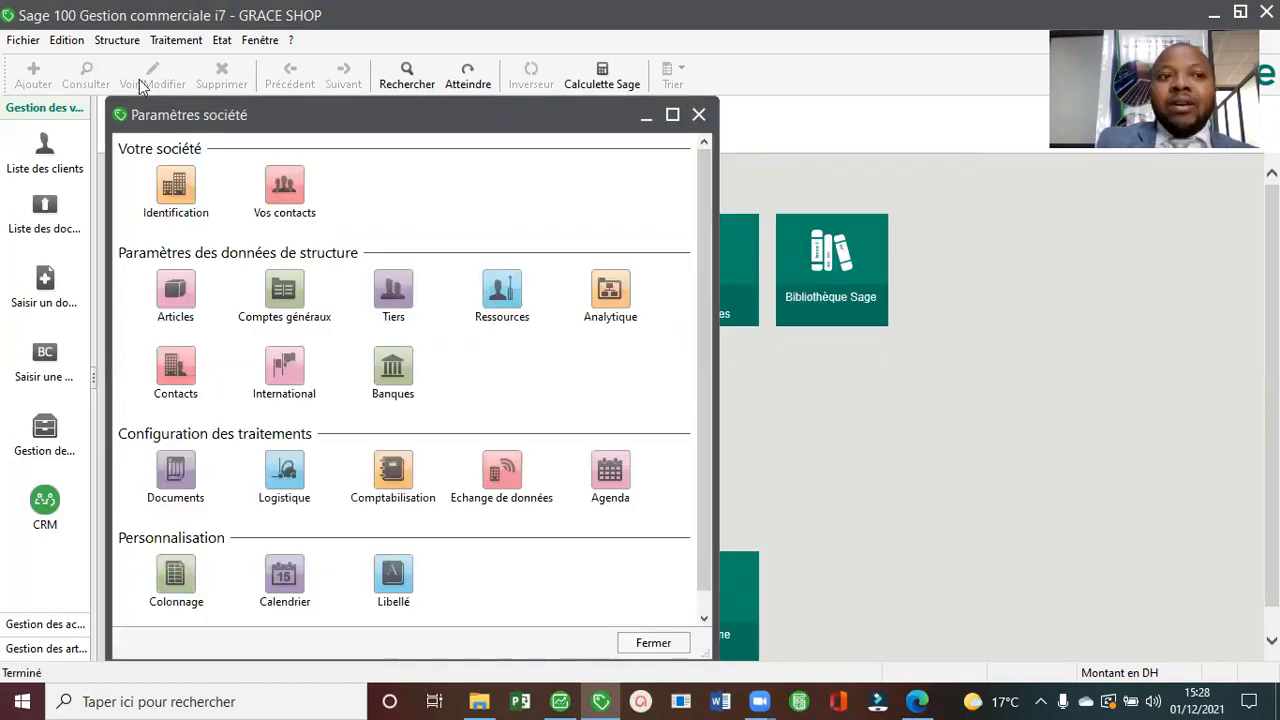
Open the chart of accounts and the tax rates list, placing the two windows side by side.
{"action": "left_click", "coordinate": [101, 42]}
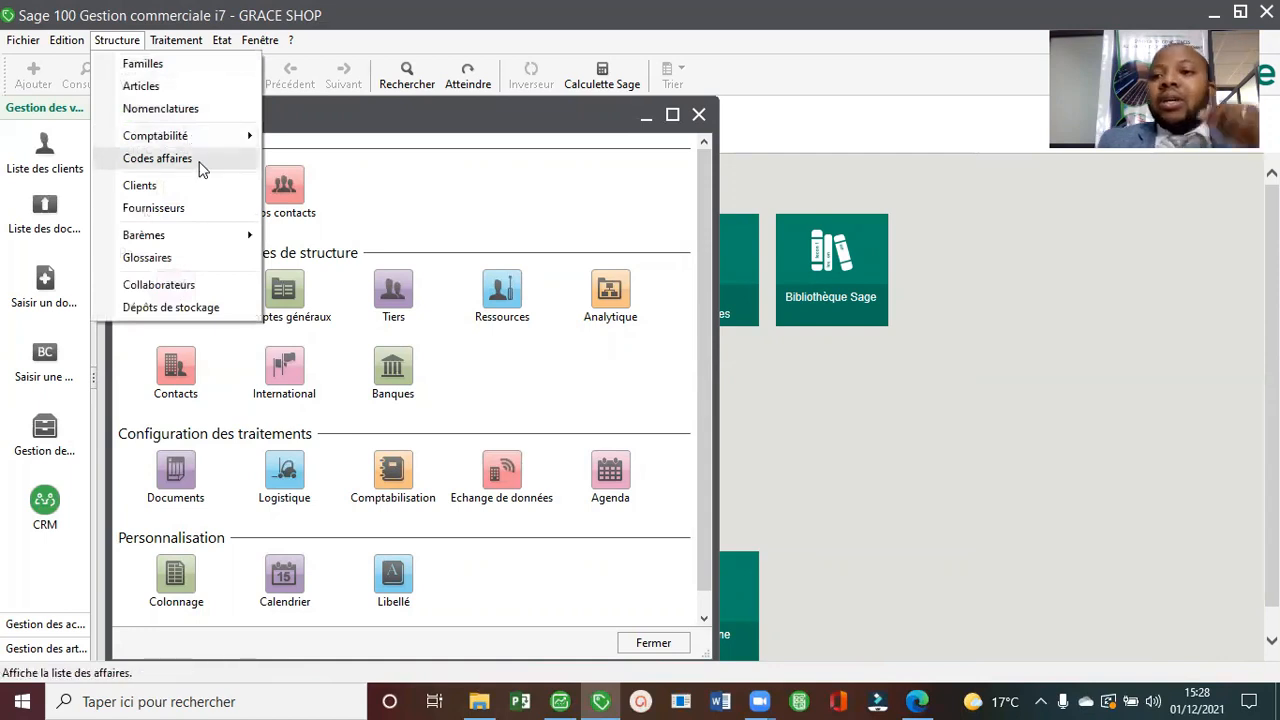
{"action": "mouse_move", "coordinate": [194, 140]}
{"action": "left_click", "coordinate": [357, 136]}
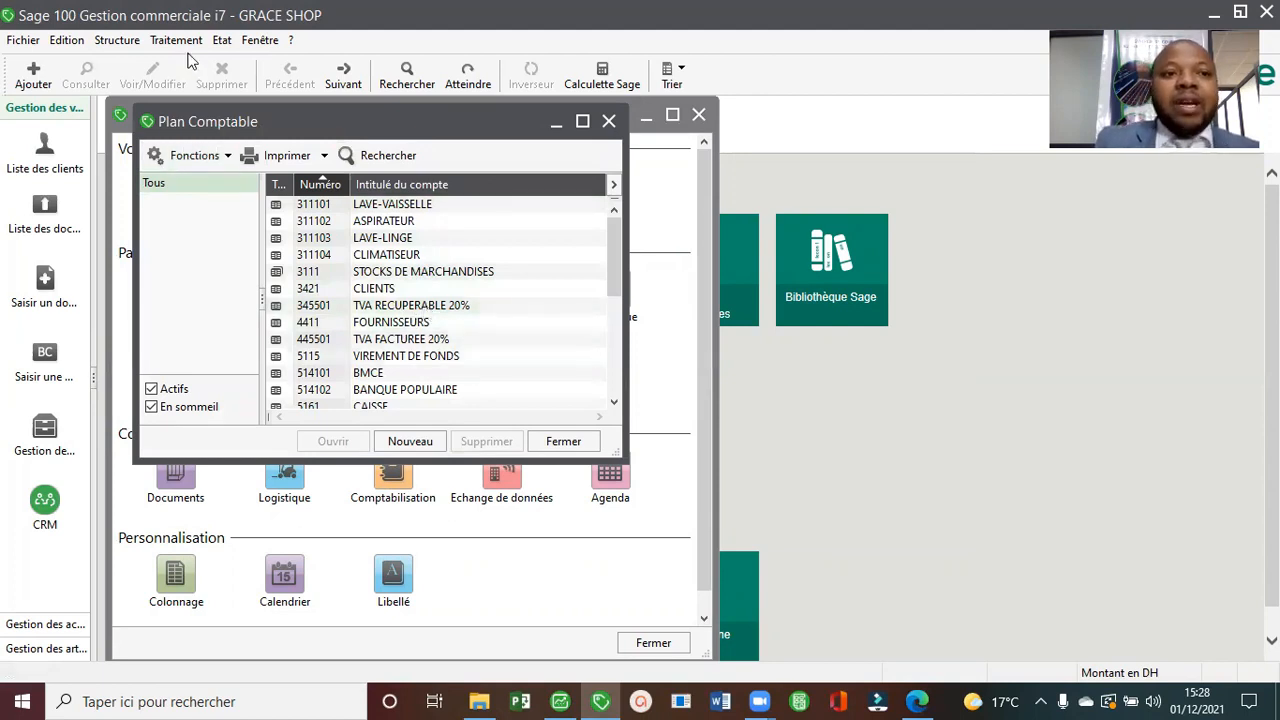
{"action": "left_click", "coordinate": [117, 40]}
{"action": "mouse_move", "coordinate": [206, 140]}
{"action": "left_click", "coordinate": [349, 178]}
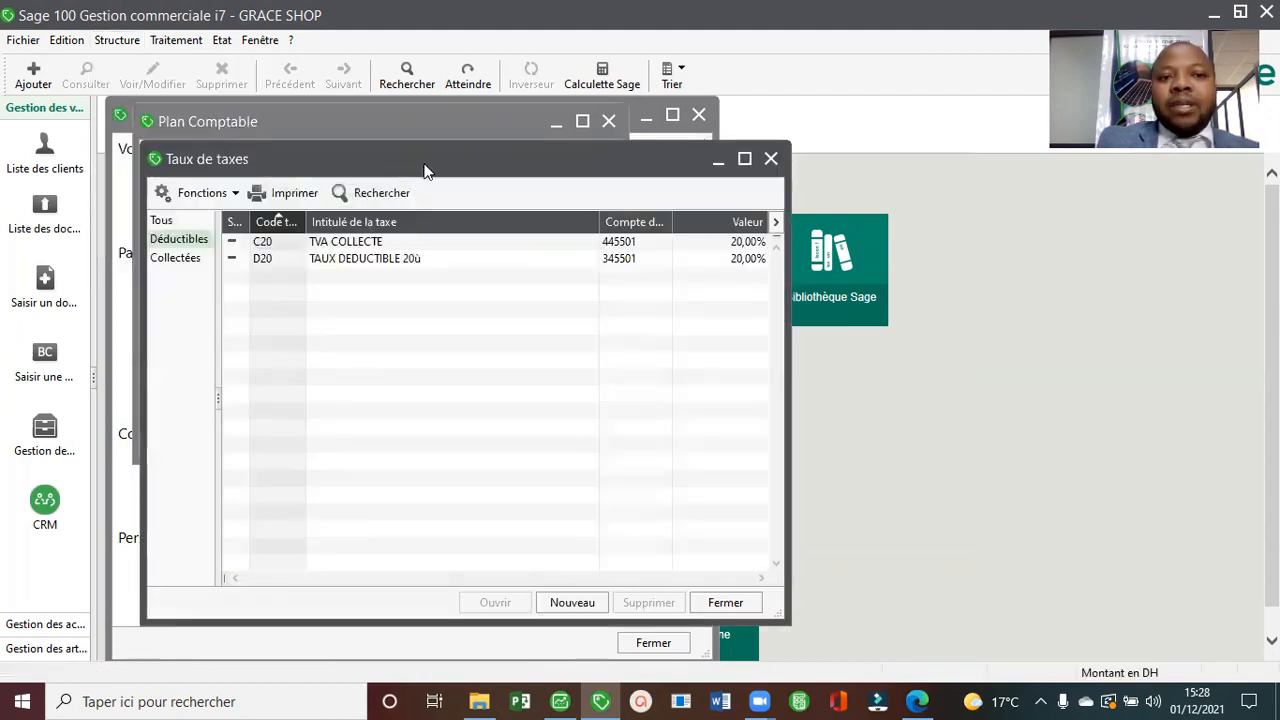
{"action": "left_click_drag", "start_coordinate": [424, 170], "coordinate": [887, 154]}
Review the C20 and D20 tax records with the general accounts assigned to each.
{"action": "double_click", "coordinate": [826, 234]}
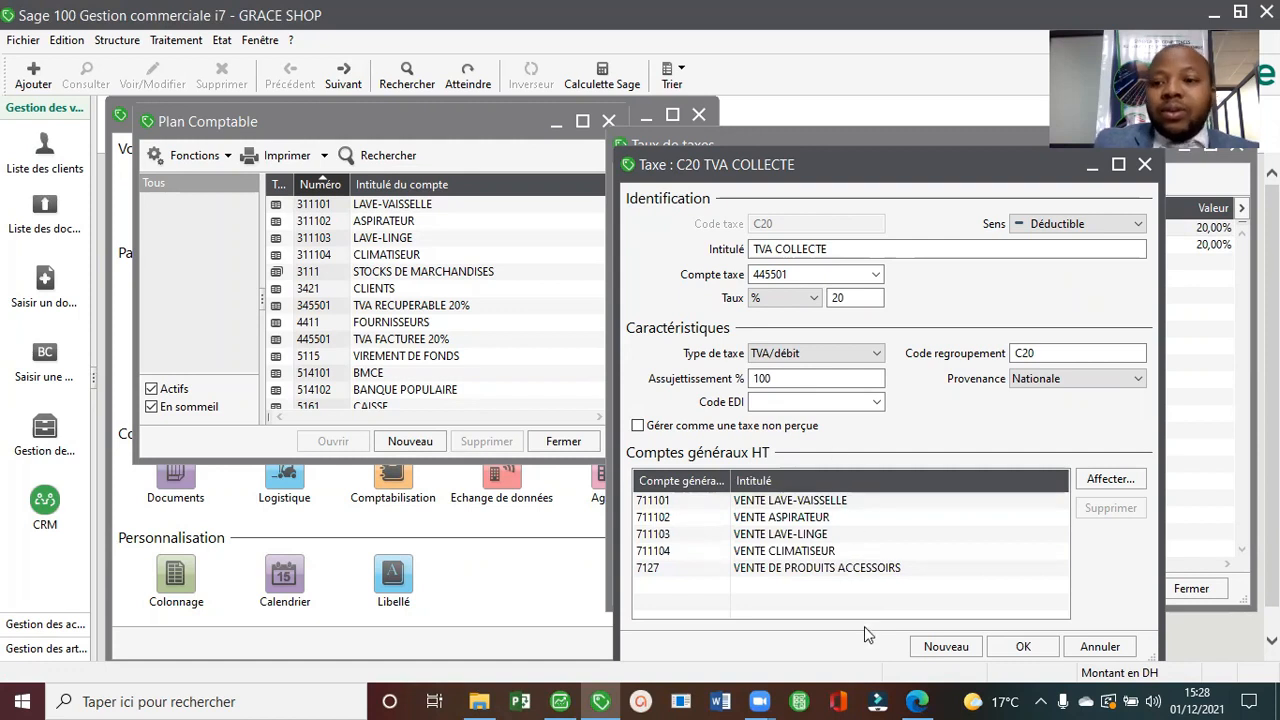
{"action": "left_click", "coordinate": [1023, 646]}
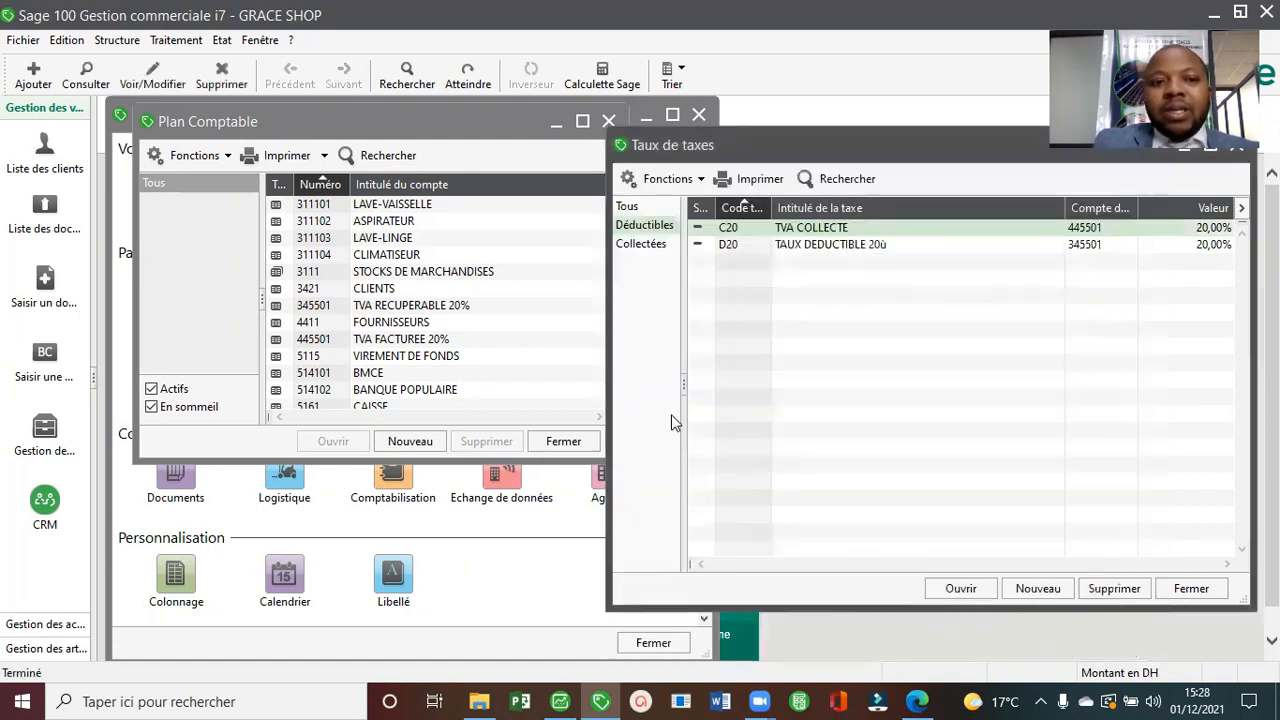
{"action": "double_click", "coordinate": [821, 244]}
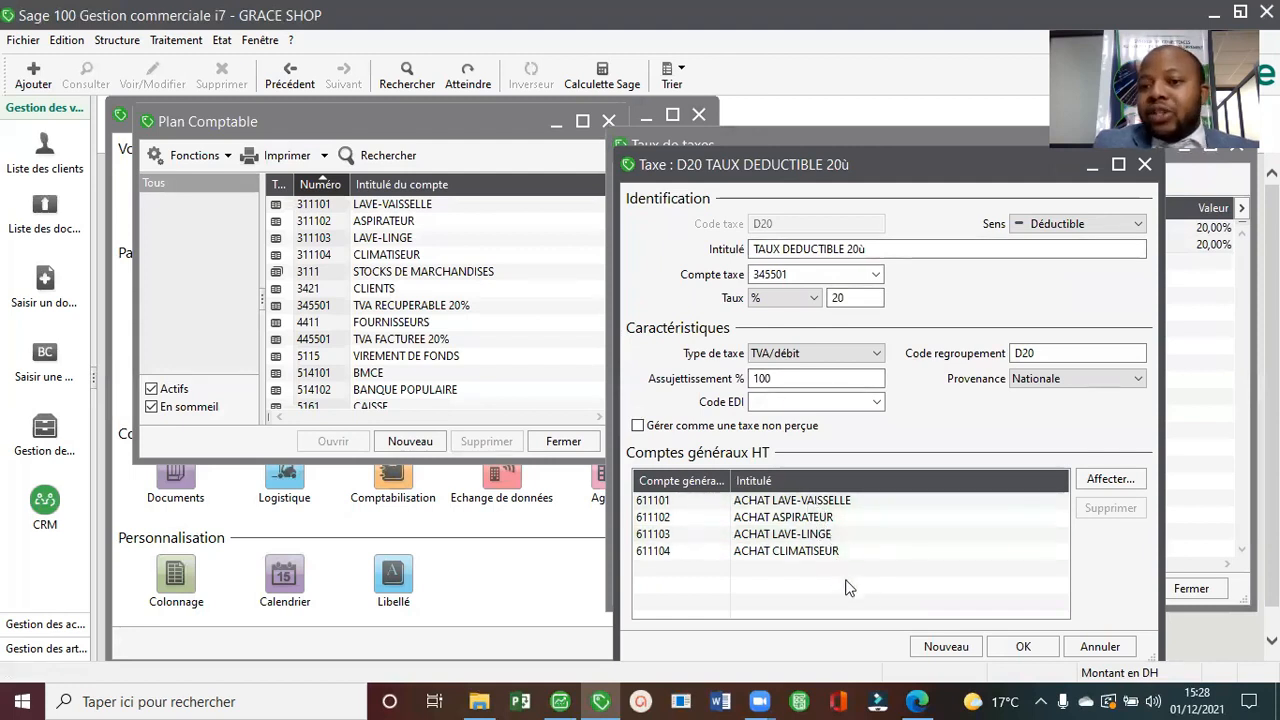
{"action": "left_click", "coordinate": [1049, 648]}
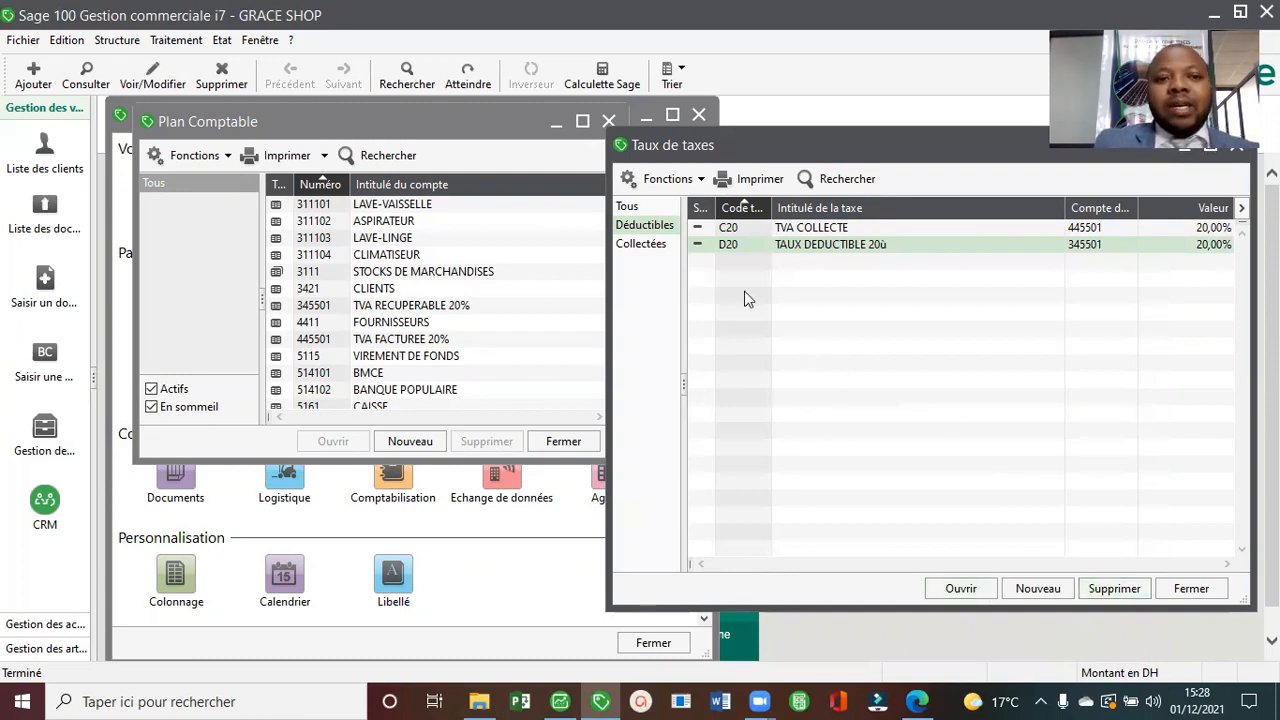
{"action": "left_click", "coordinate": [410, 203]}
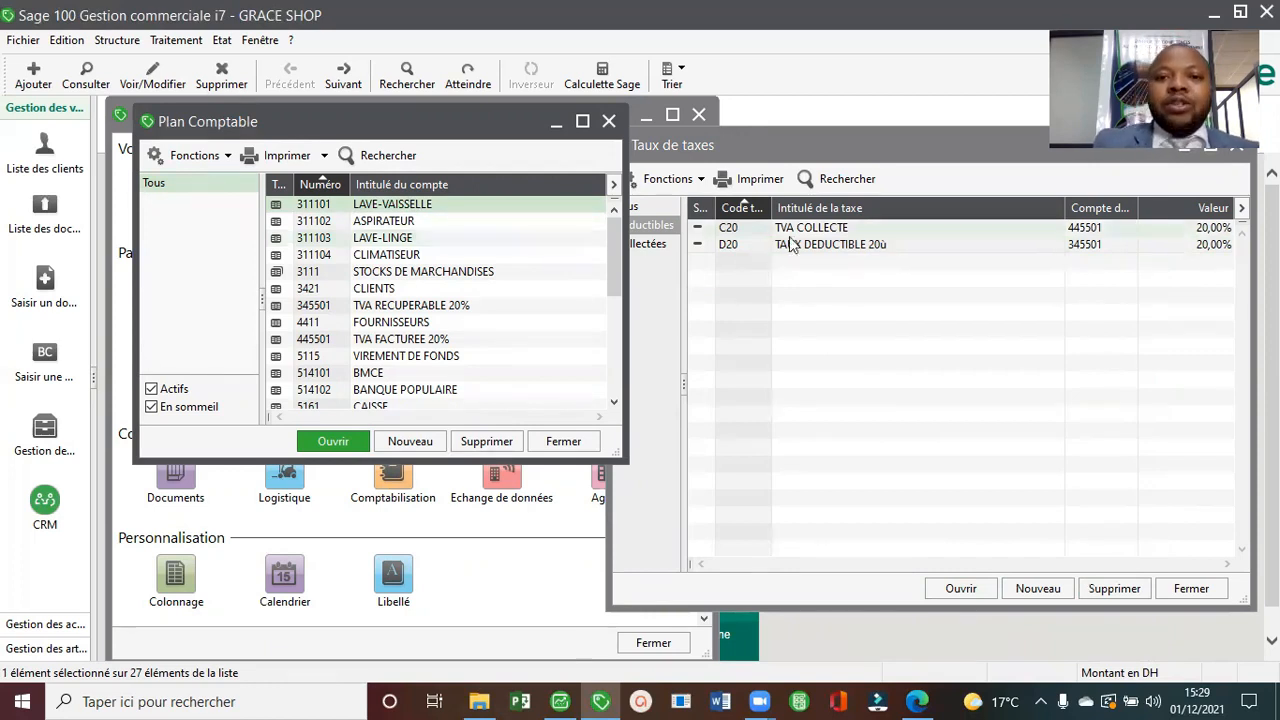
{"action": "left_click_drag", "start_coordinate": [898, 143], "coordinate": [631, 206]}
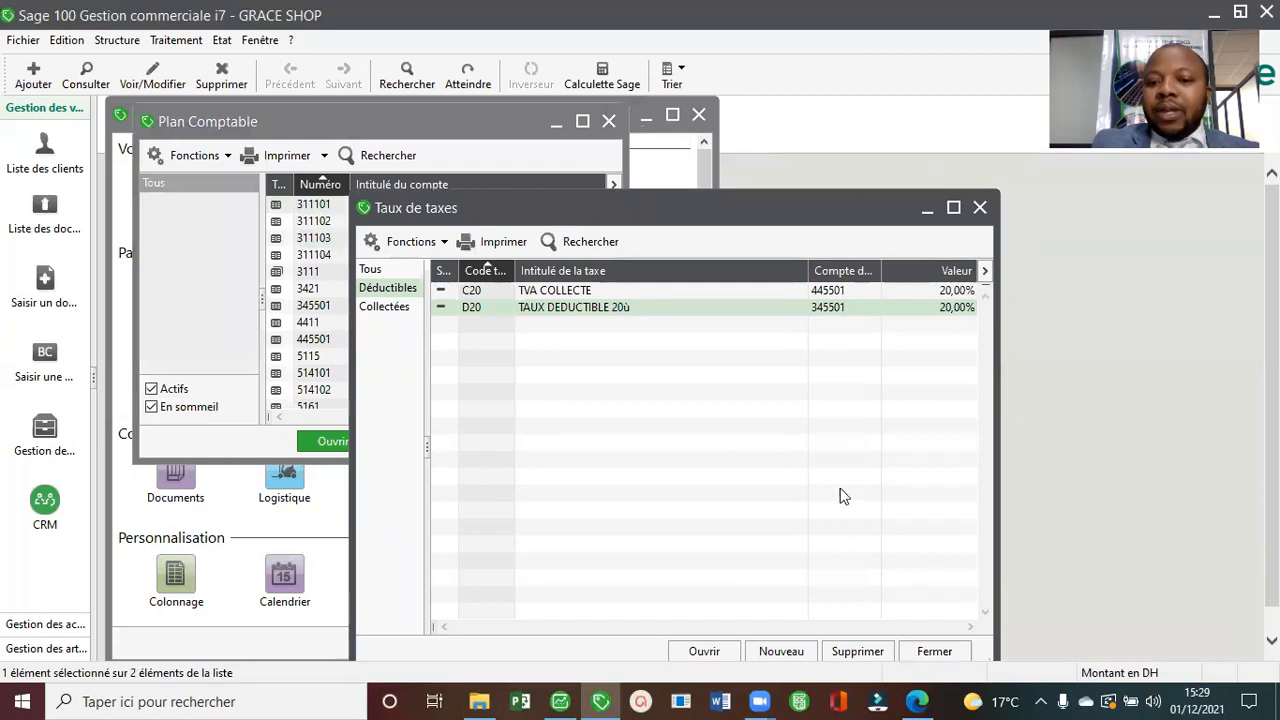
Switch to the case document in Edge and go back through its annexes to the sales representatives in Annexe 3.
{"action": "left_click", "coordinate": [920, 700]}
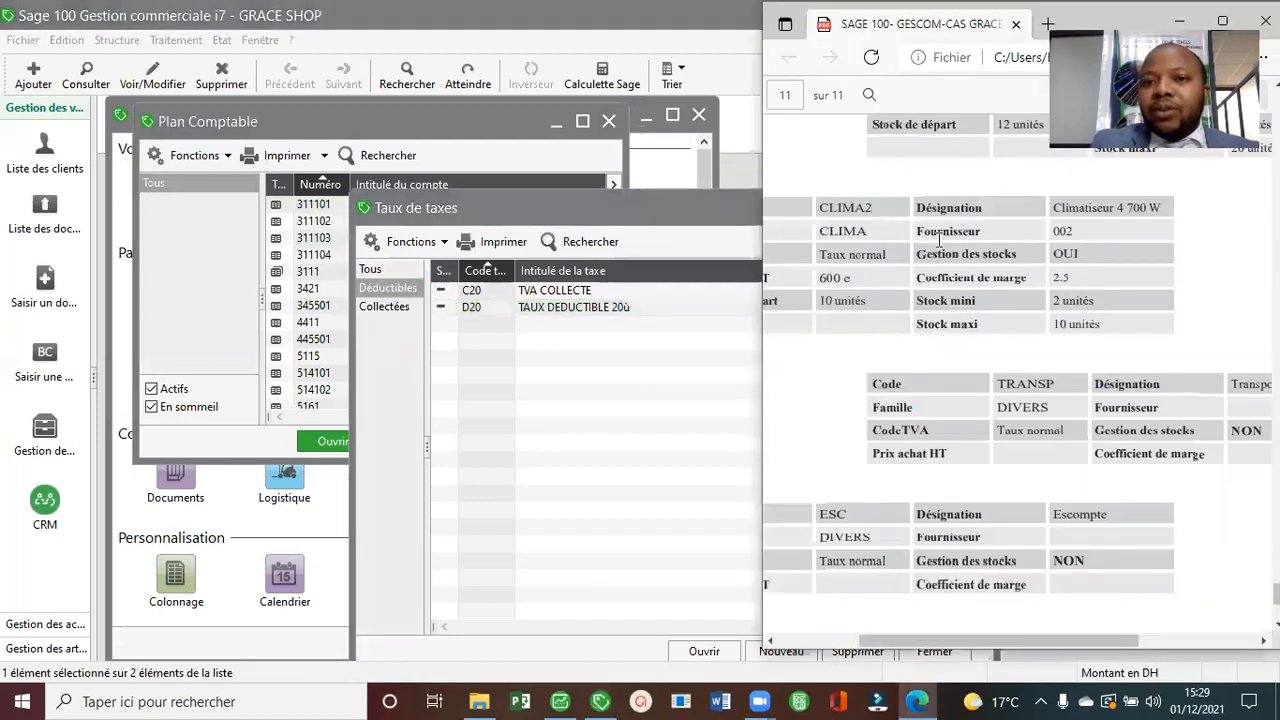
{"action": "scroll", "coordinate": [892, 156], "scroll_direction": "up", "scroll_amount": 15}
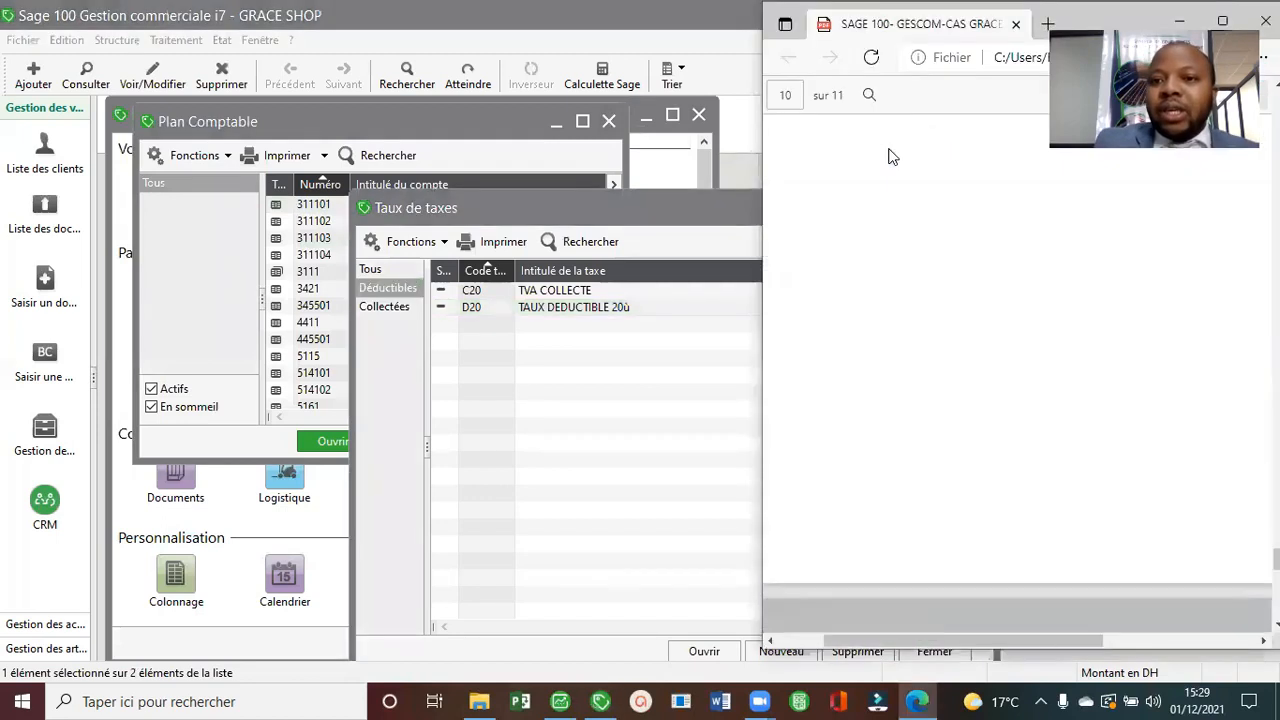
{"action": "scroll", "coordinate": [890, 155], "scroll_direction": "up", "scroll_amount": 8}
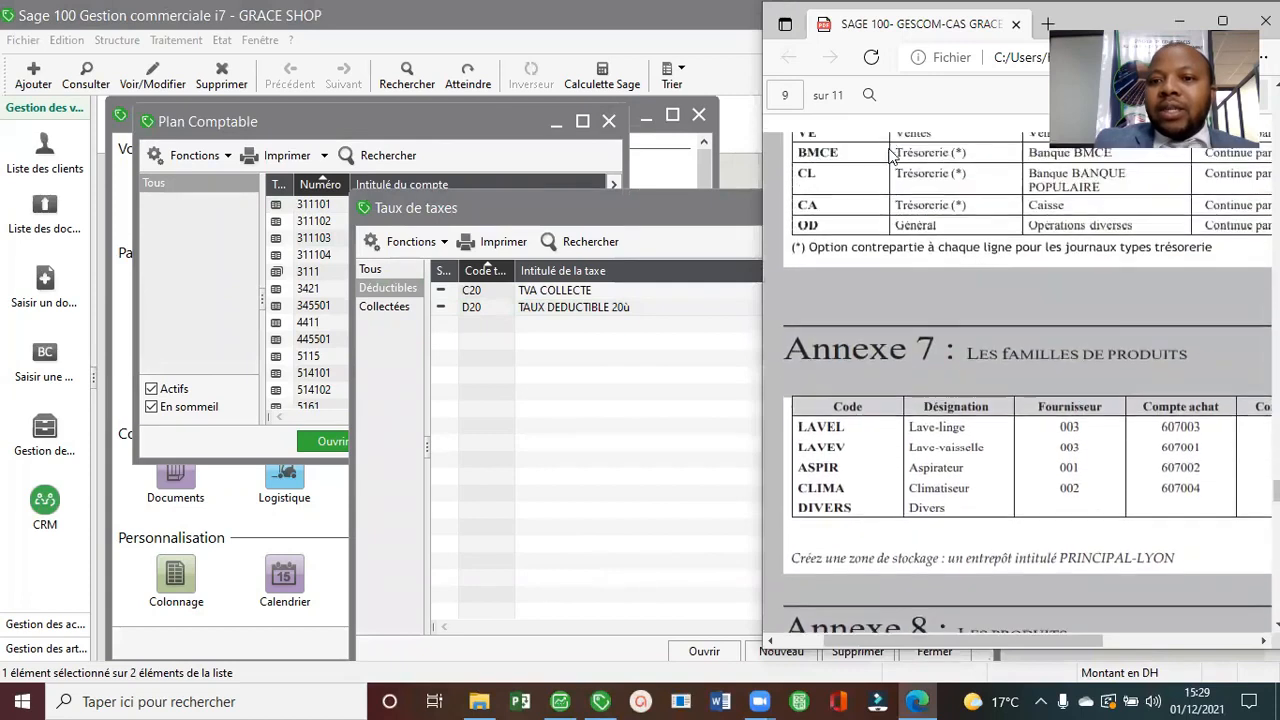
{"action": "scroll", "coordinate": [890, 155], "scroll_direction": "up", "scroll_amount": 10}
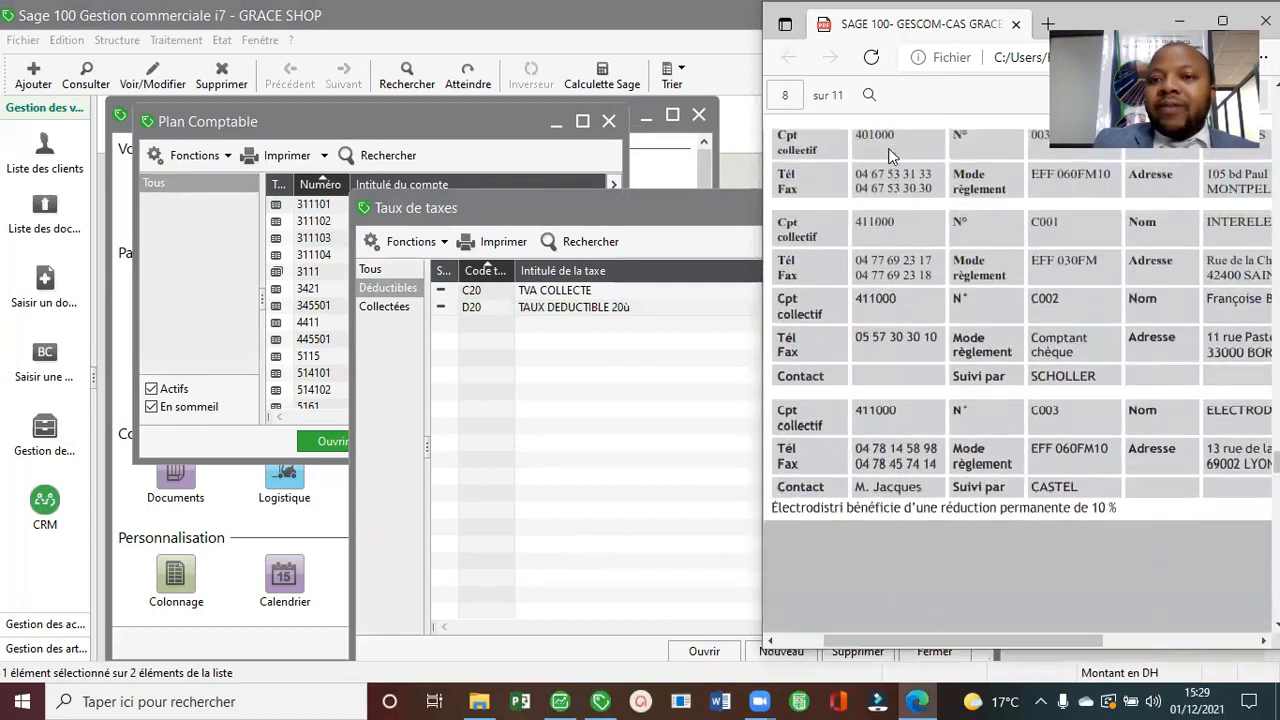
{"action": "scroll", "coordinate": [892, 156], "scroll_direction": "up", "scroll_amount": 8}
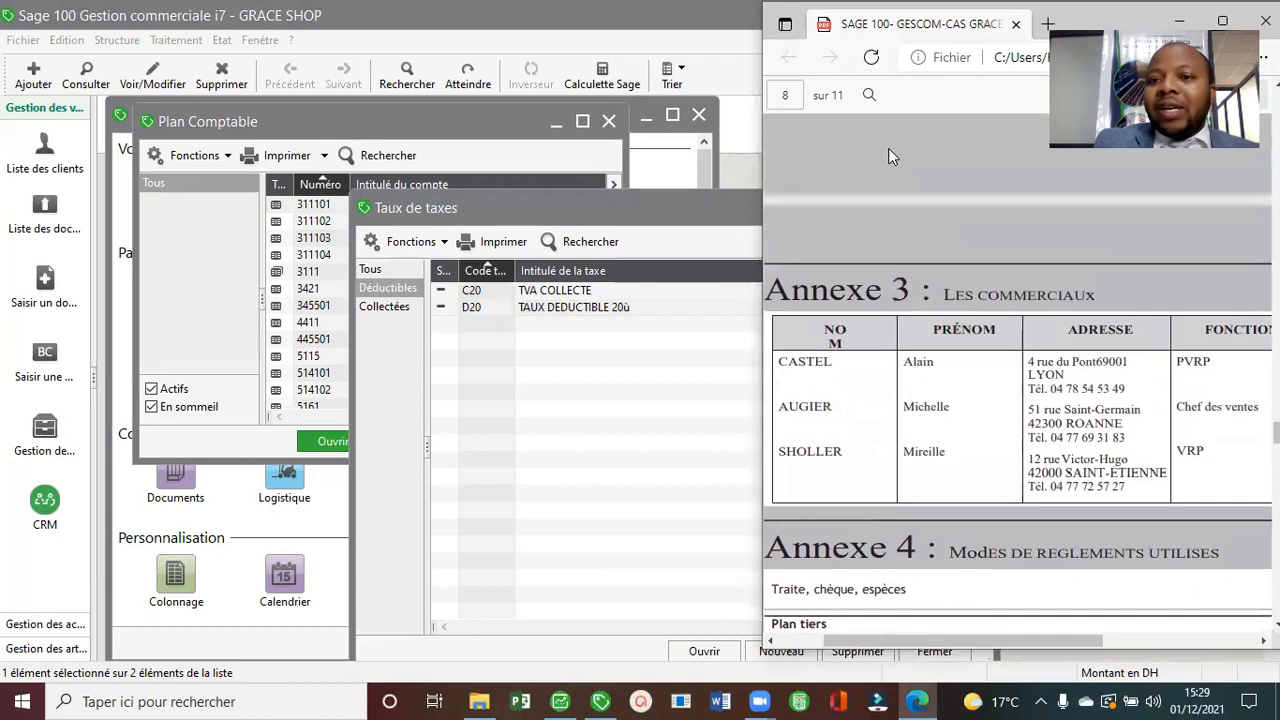
{"action": "scroll", "coordinate": [888, 148], "scroll_direction": "up", "scroll_amount": 5}
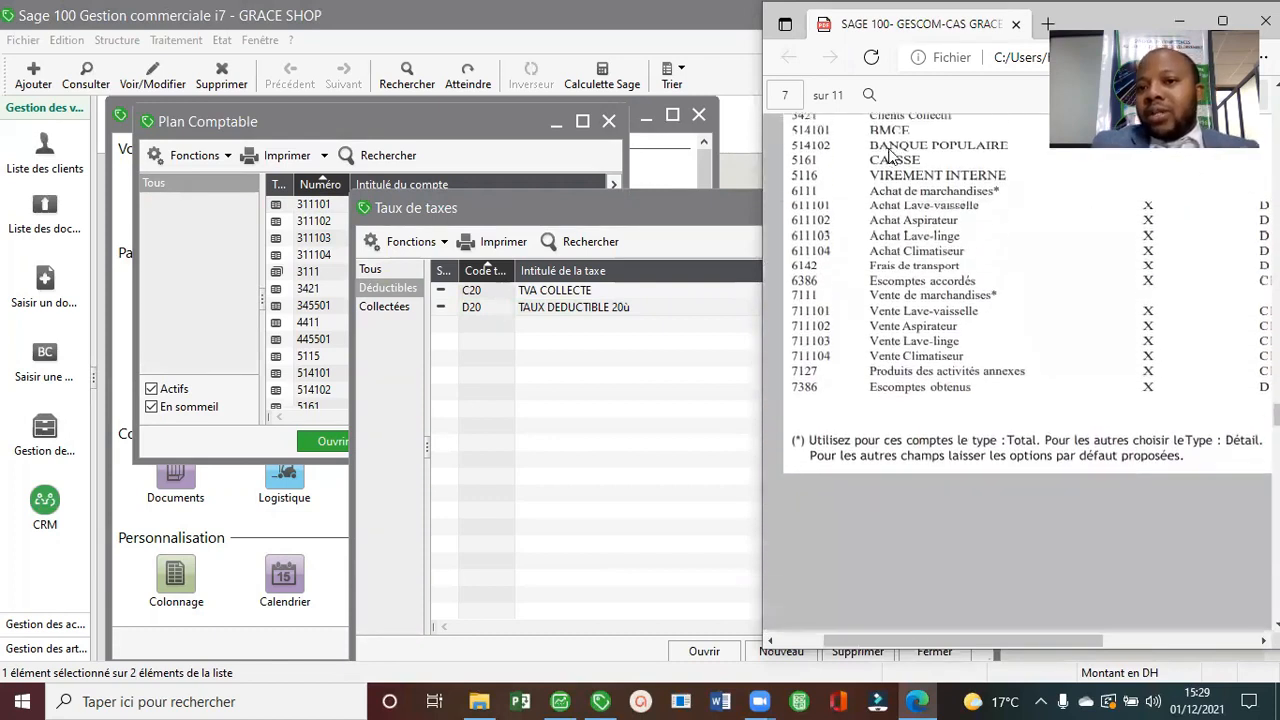
{"action": "scroll", "coordinate": [888, 148], "scroll_direction": "down", "scroll_amount": 5}
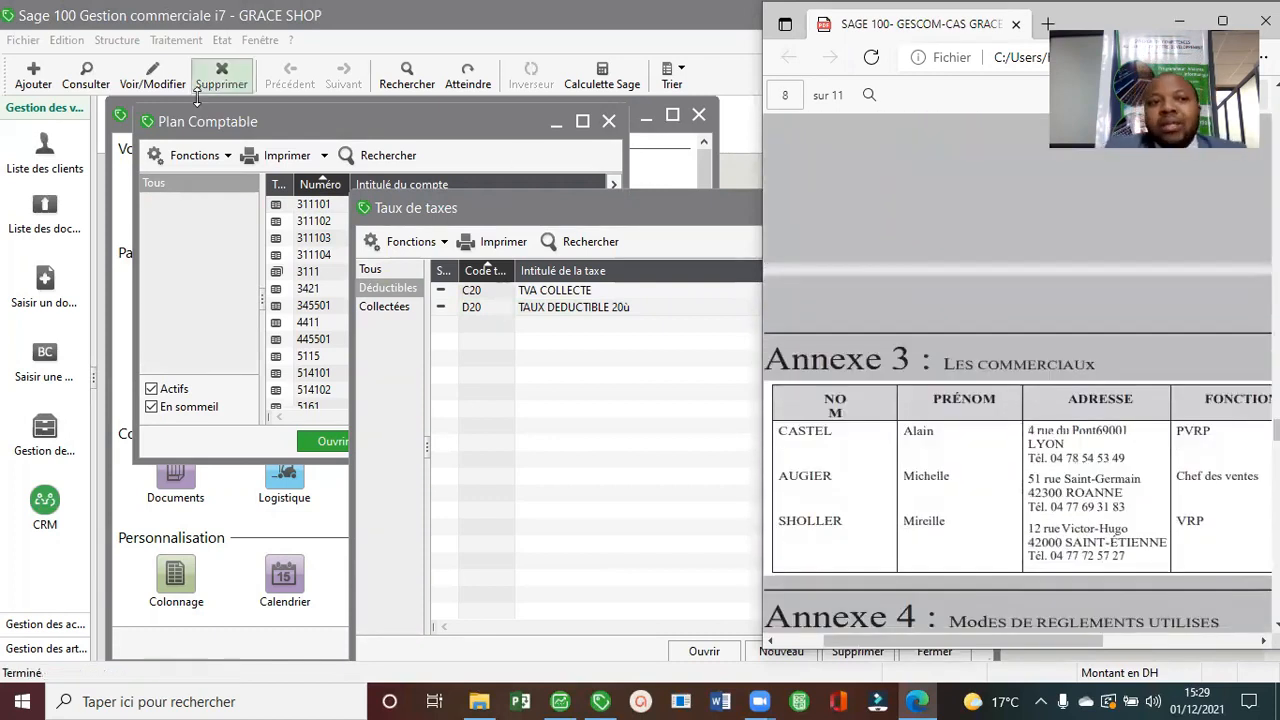
In the Sage collaborators list, filter on sales representatives and check the sales manager's identification and commission scale.
{"action": "left_click", "coordinate": [124, 41]}
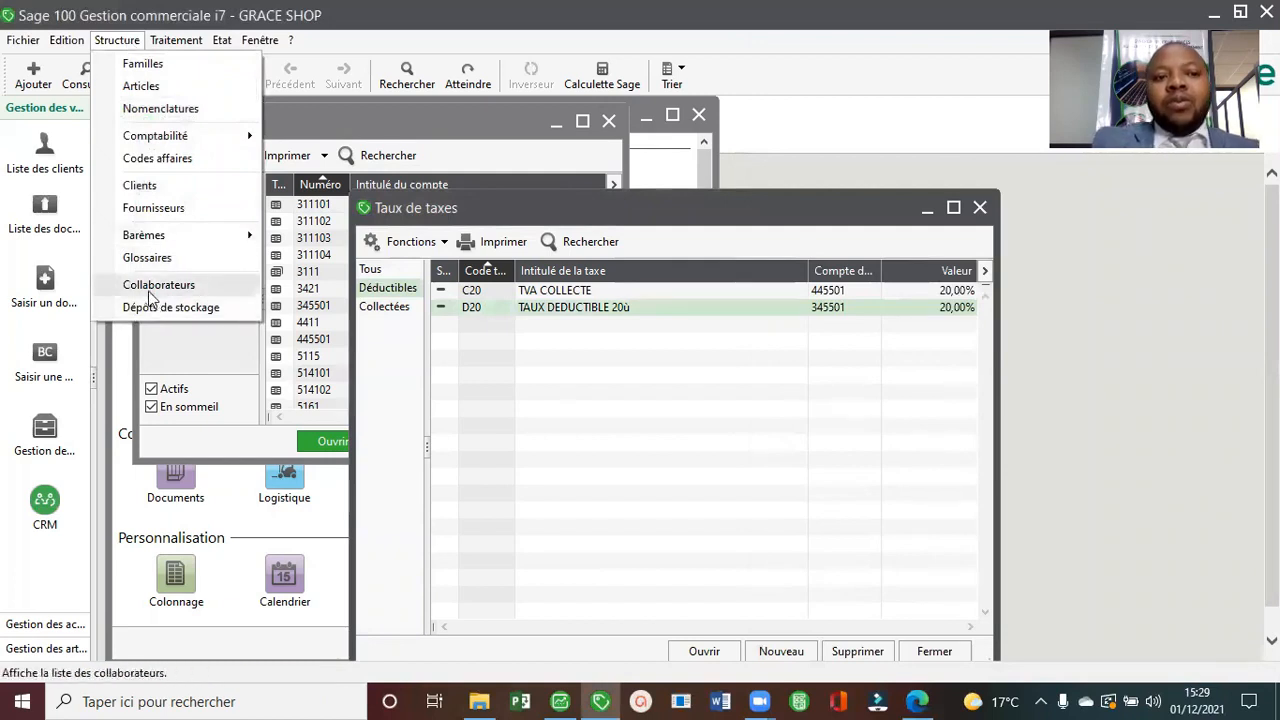
{"action": "left_click", "coordinate": [158, 284]}
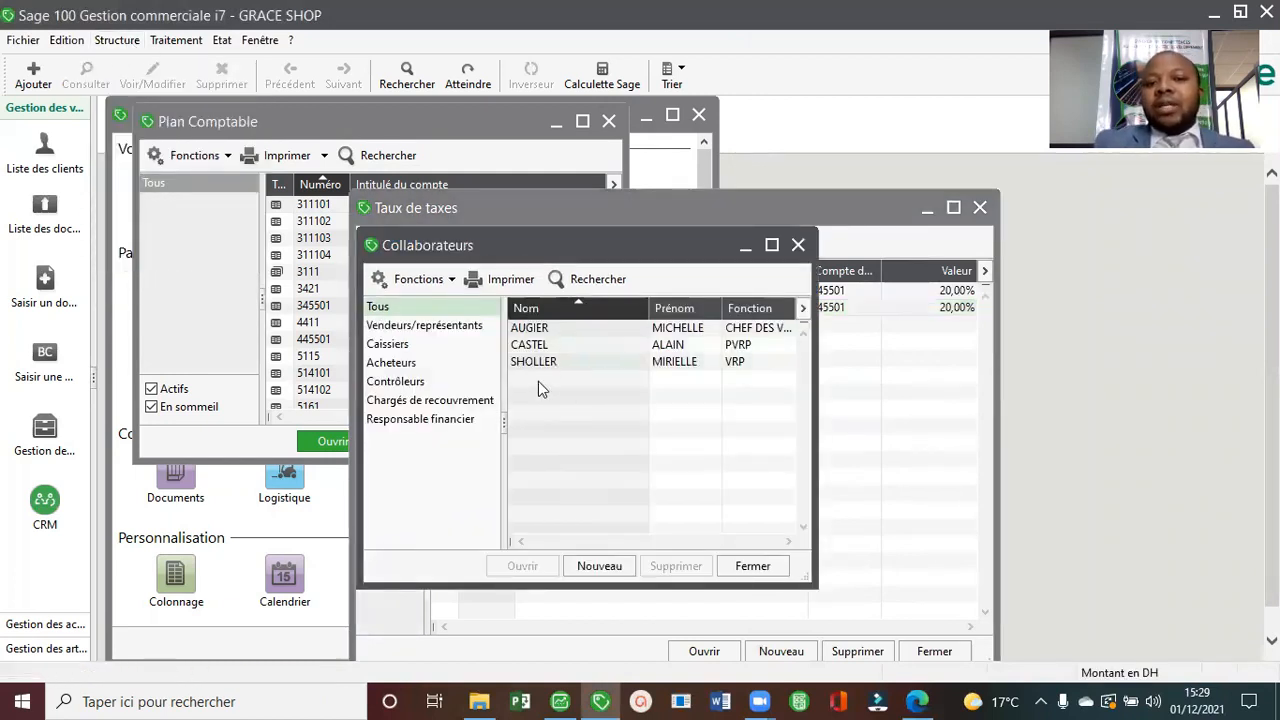
{"action": "left_click", "coordinate": [463, 324]}
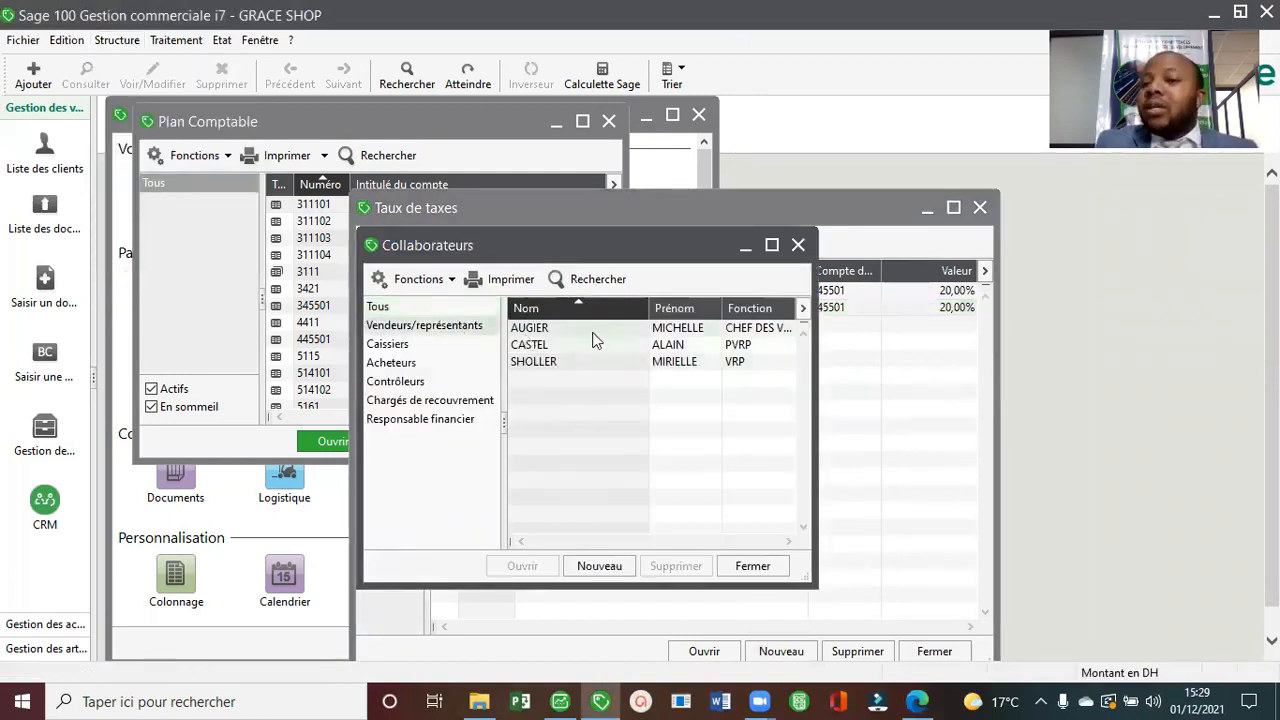
{"action": "left_click", "coordinate": [581, 328]}
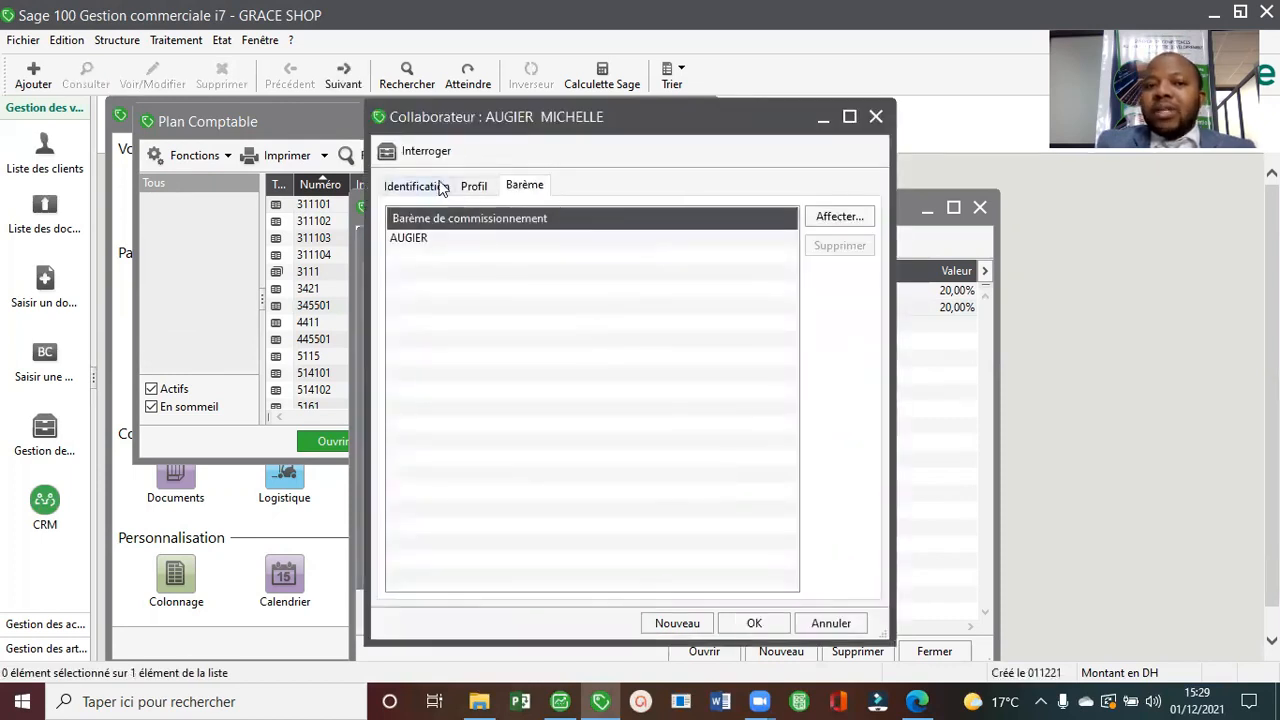
{"action": "left_click", "coordinate": [418, 187]}
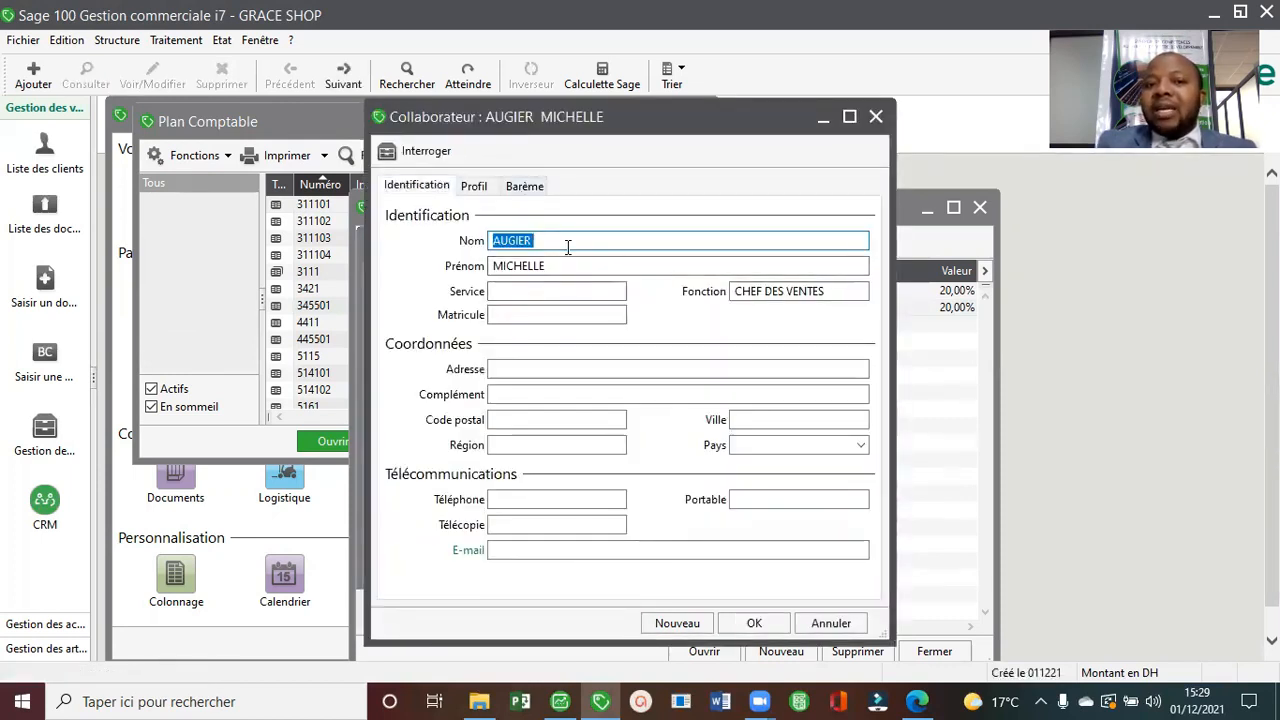
{"action": "left_click", "coordinate": [538, 192]}
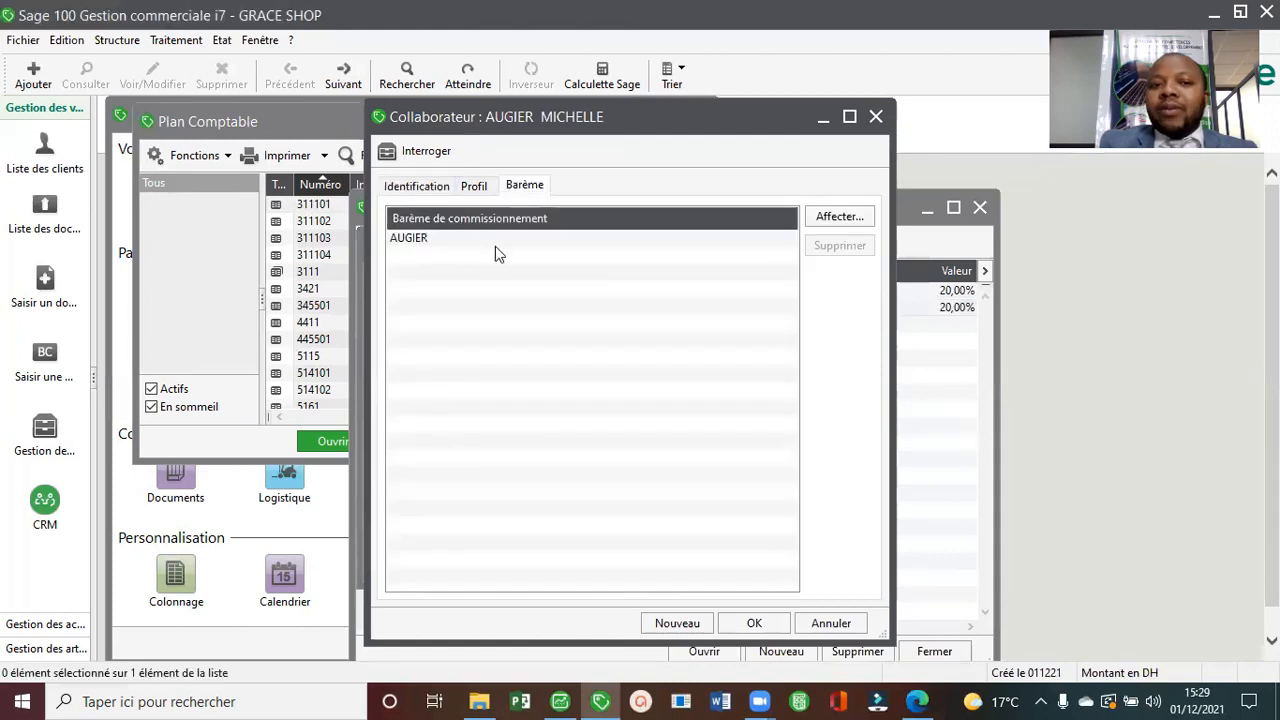
{"action": "left_click", "coordinate": [877, 117]}
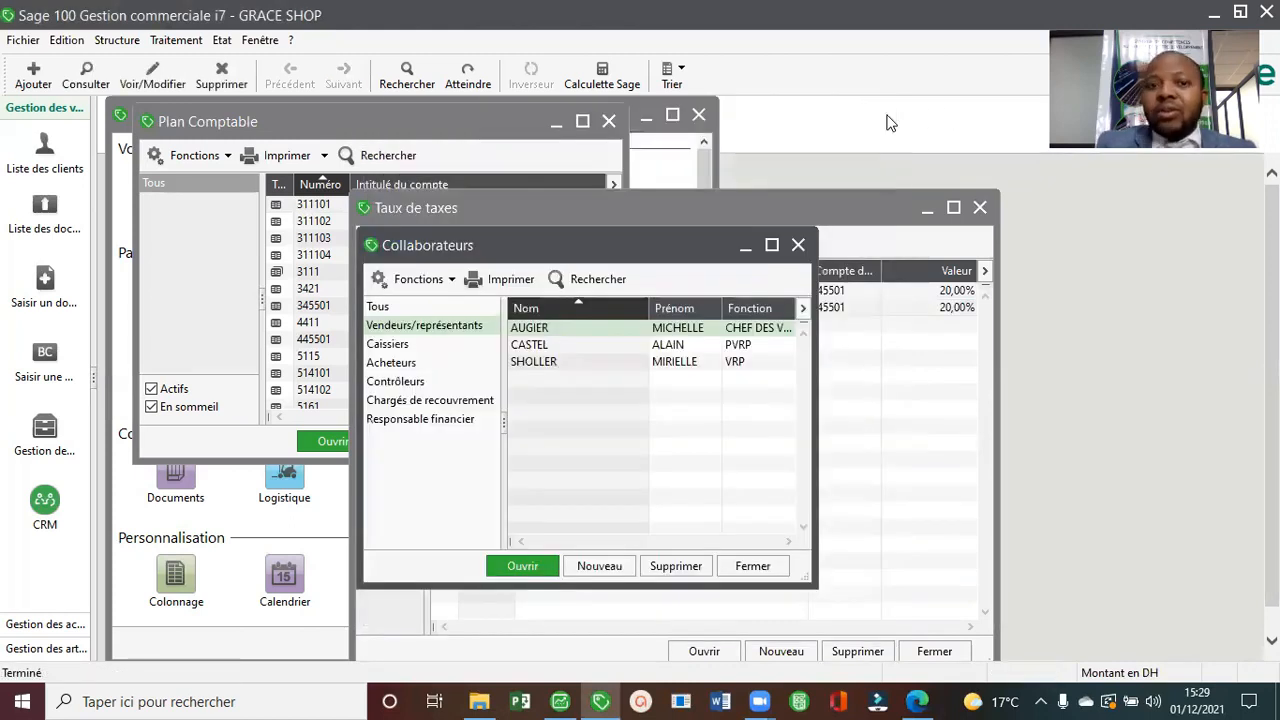
Review the payment methods in the company's third-party parameters, leaving the parameters without changes.
{"action": "left_click", "coordinate": [176, 41]}
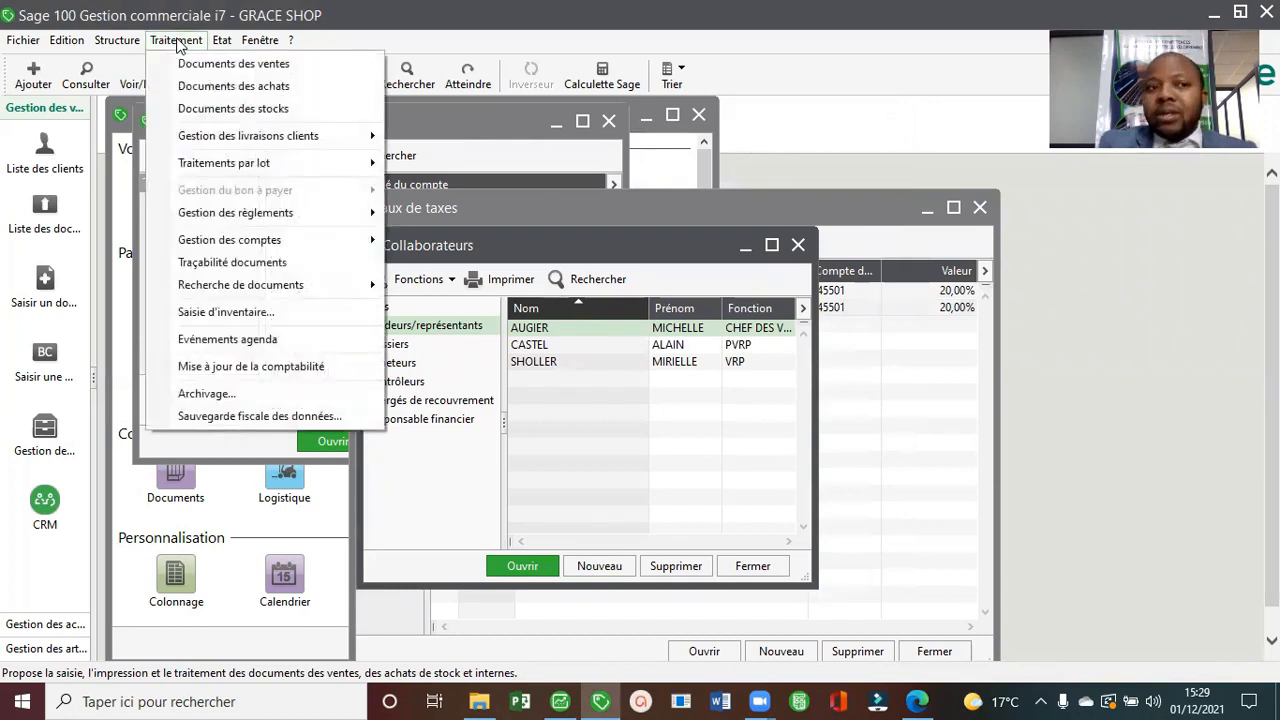
{"action": "left_click", "coordinate": [117, 40]}
{"action": "left_click", "coordinate": [22, 40]}
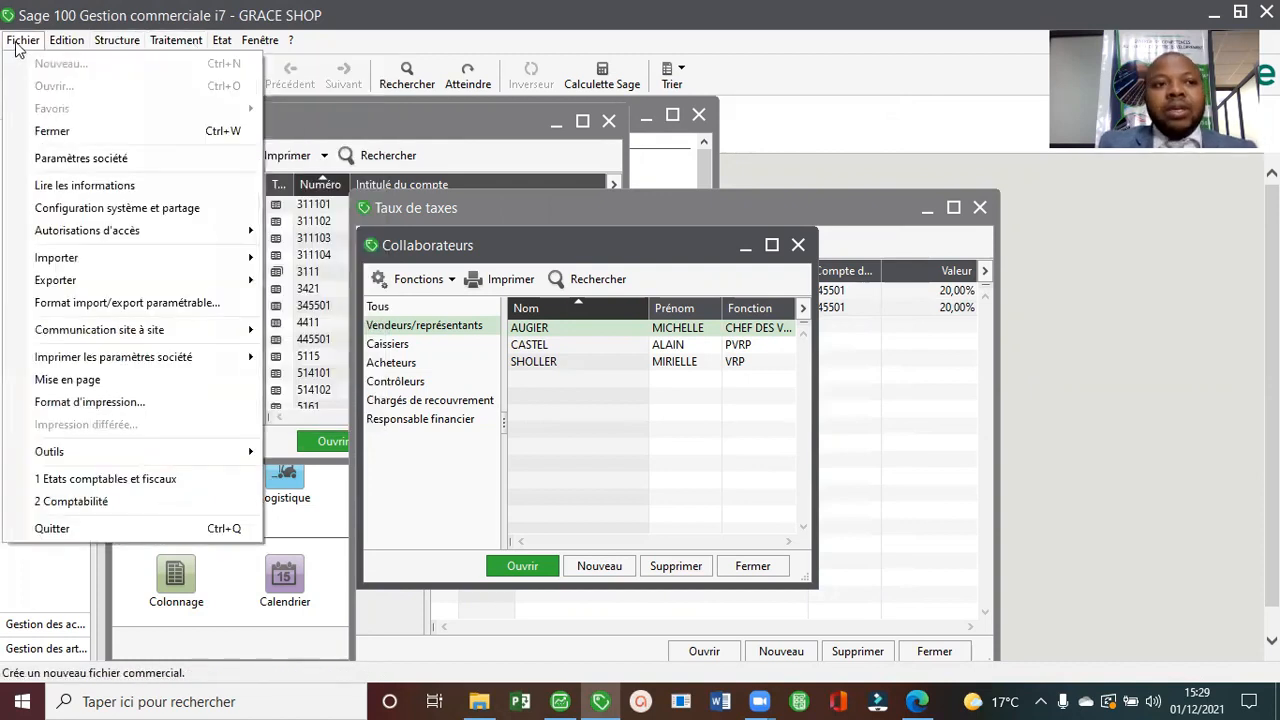
{"action": "left_click", "coordinate": [81, 158]}
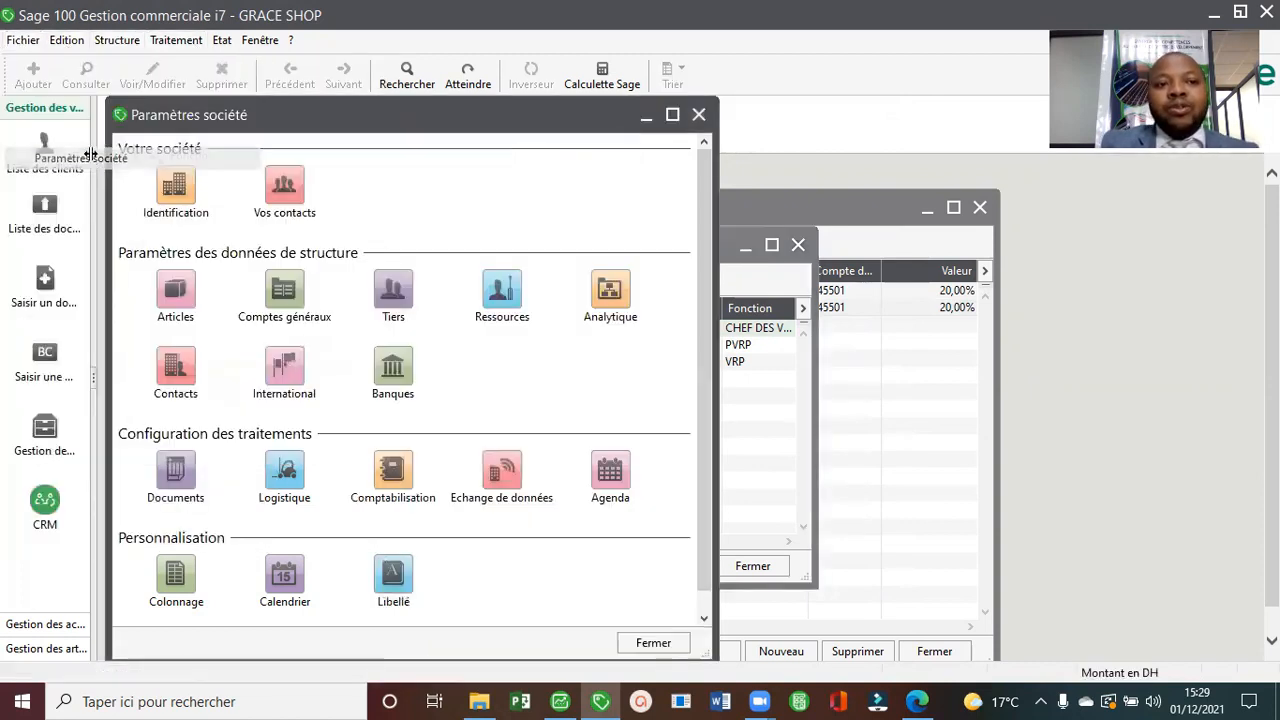
{"action": "left_click", "coordinate": [398, 314]}
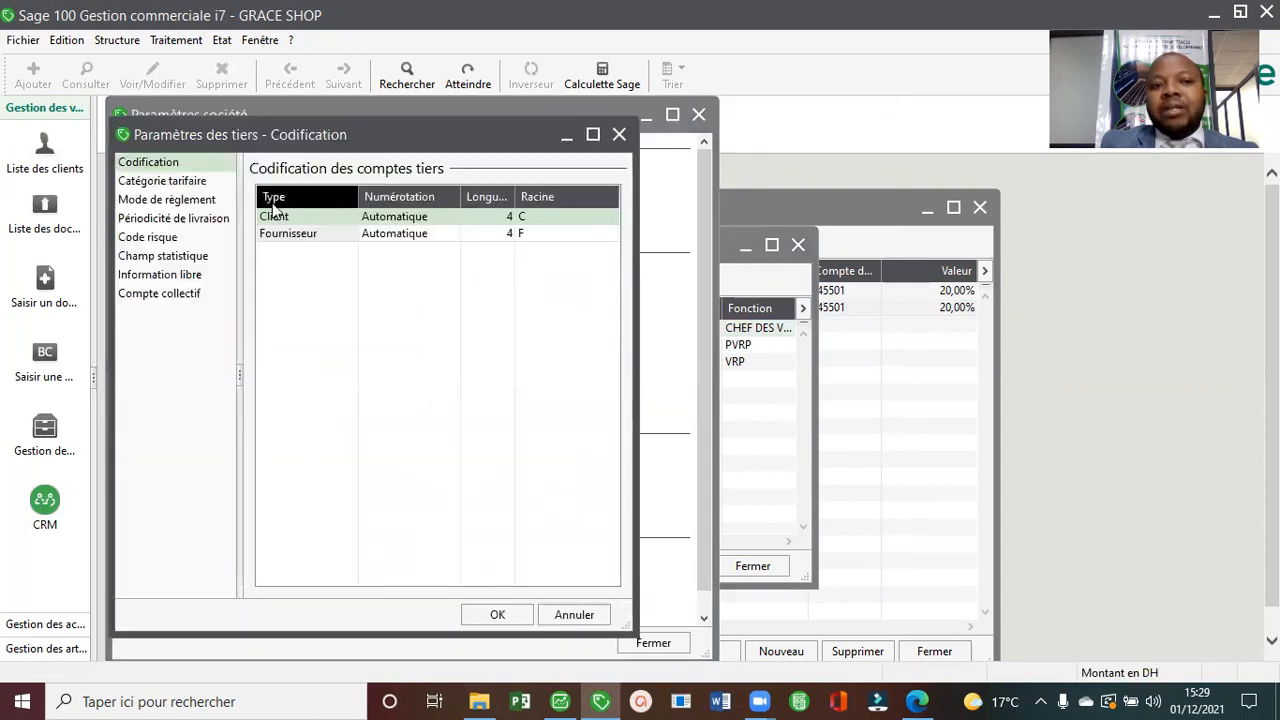
{"action": "left_click", "coordinate": [213, 200]}
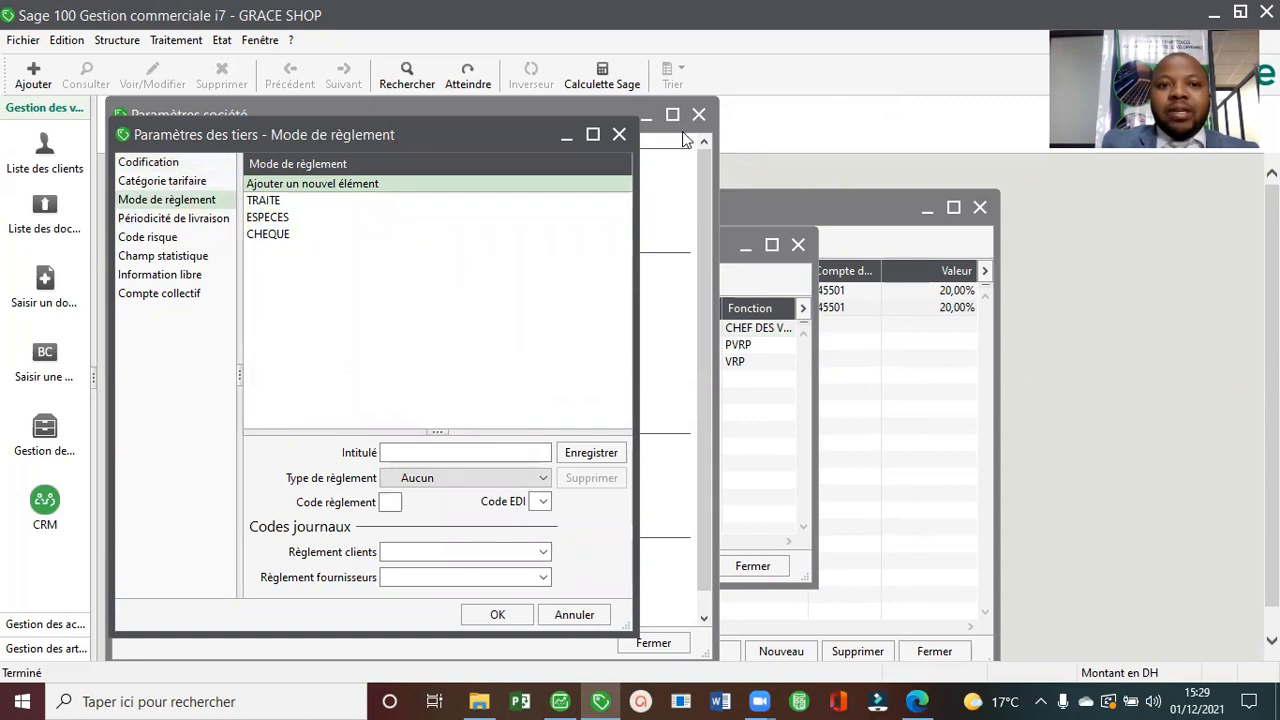
{"action": "left_click", "coordinate": [620, 135]}
{"action": "left_click", "coordinate": [698, 114]}
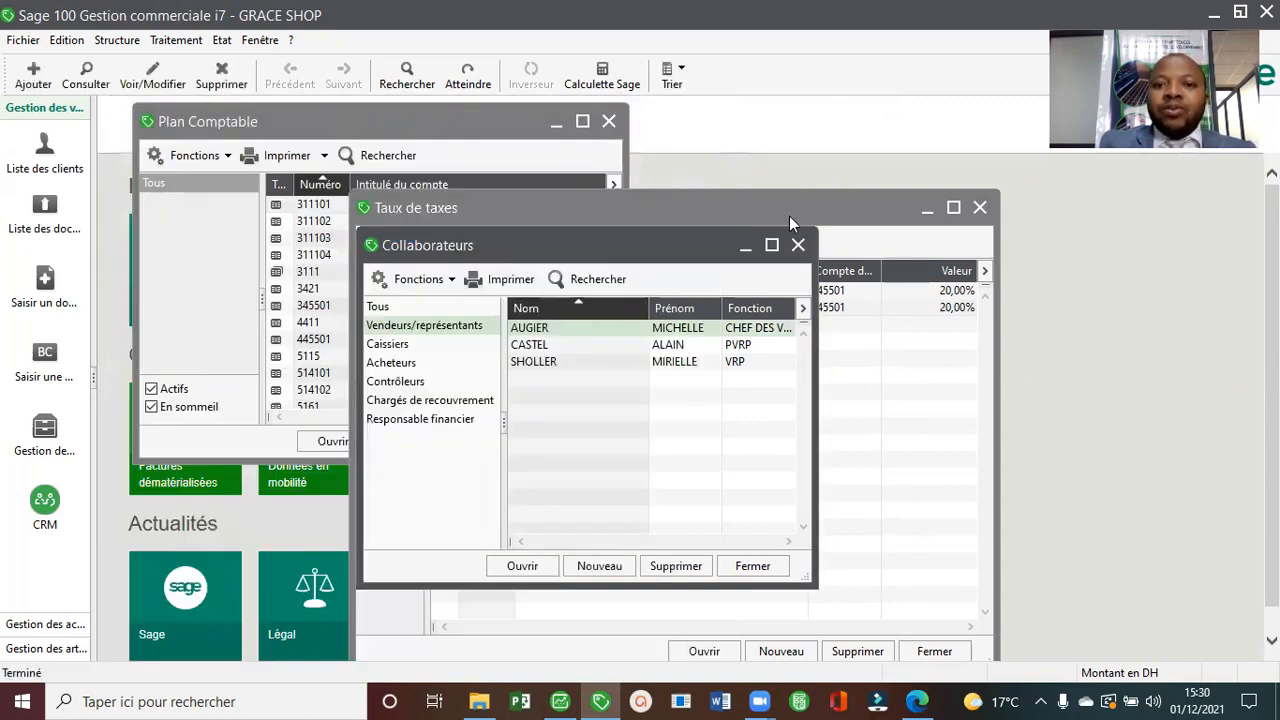
Close the collaborators, tax rates and chart of accounts windows.
{"action": "left_click", "coordinate": [798, 247]}
{"action": "left_click", "coordinate": [980, 208]}
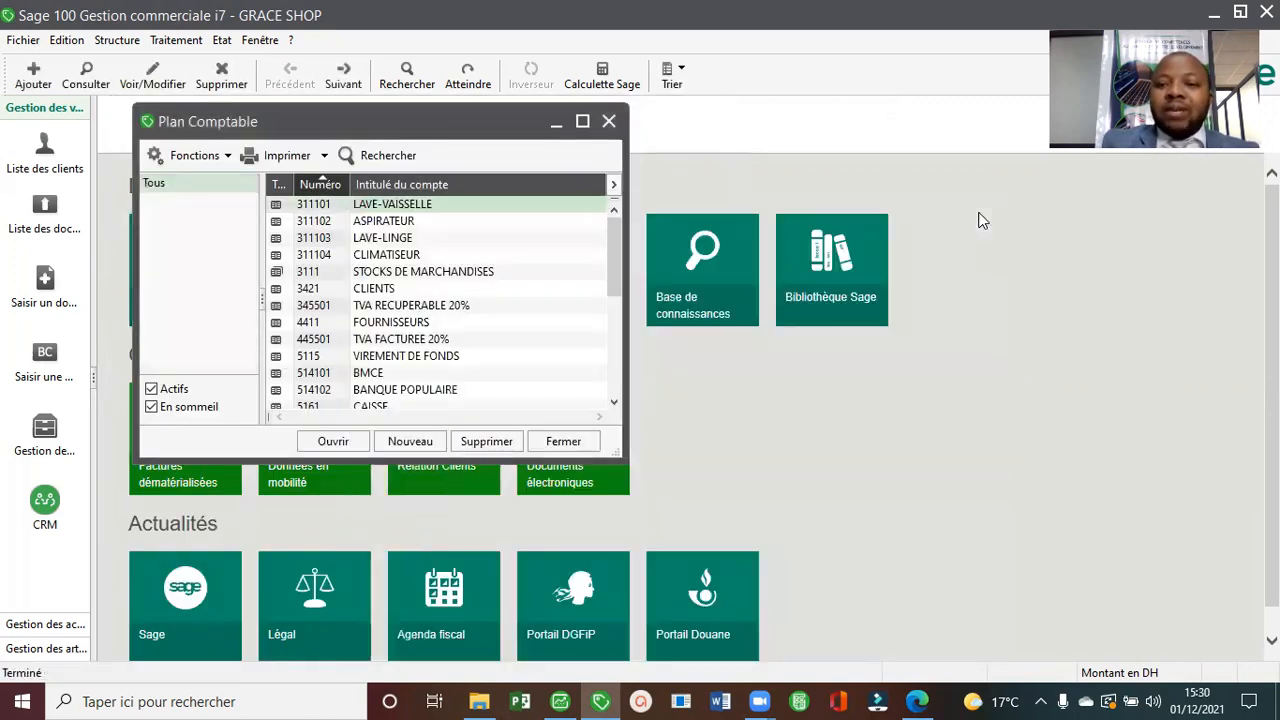
{"action": "left_click", "coordinate": [609, 121]}
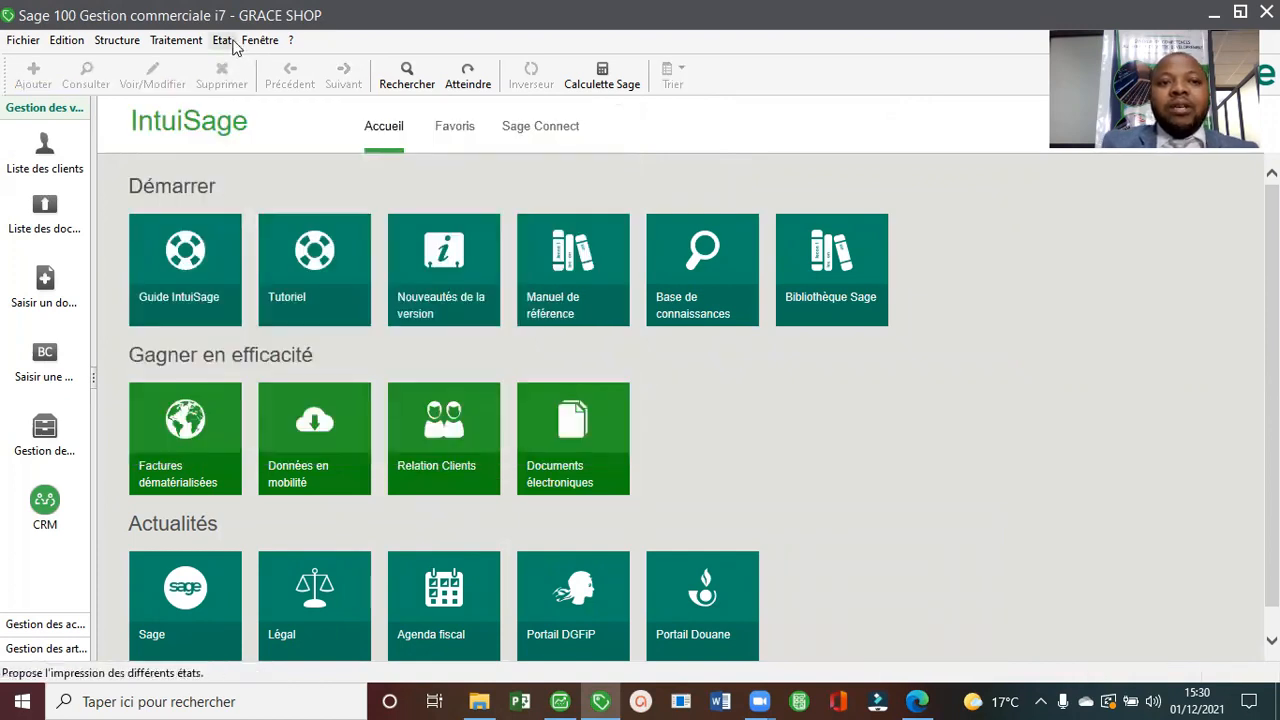